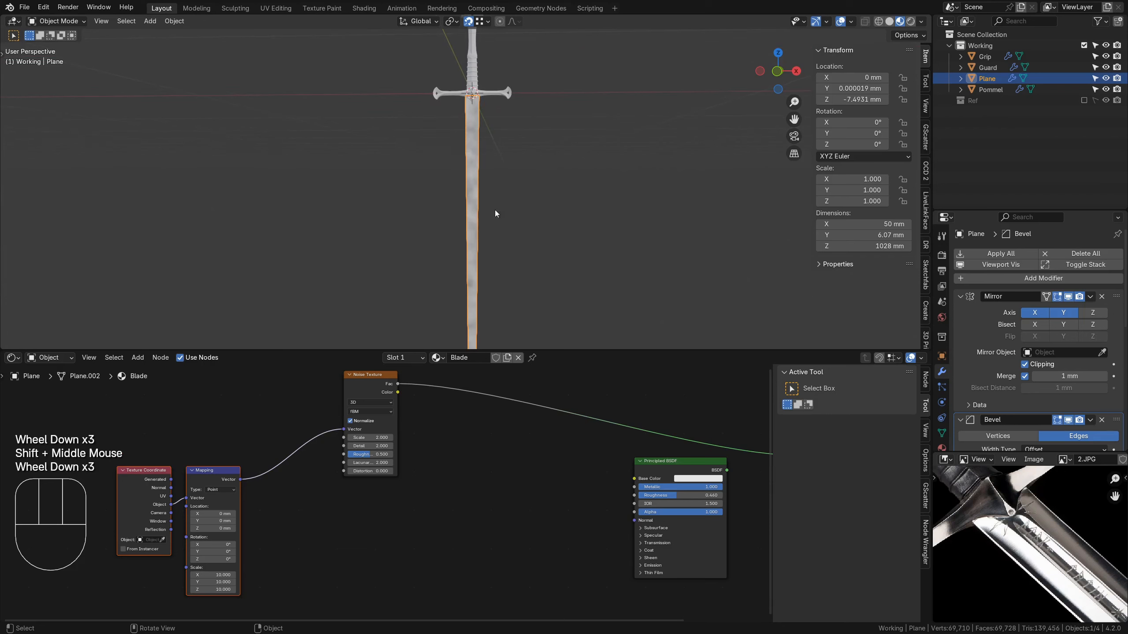
# Set the Detail of the blade material's Noise Texture to 15 and check the pattern on the blade.
pyautogui.moveTo(493, 211); pyautogui.dragTo(486, 247, button='middle')
pyautogui.scroll(1, 478, 138)
pyautogui.scroll(1, 479, 127)
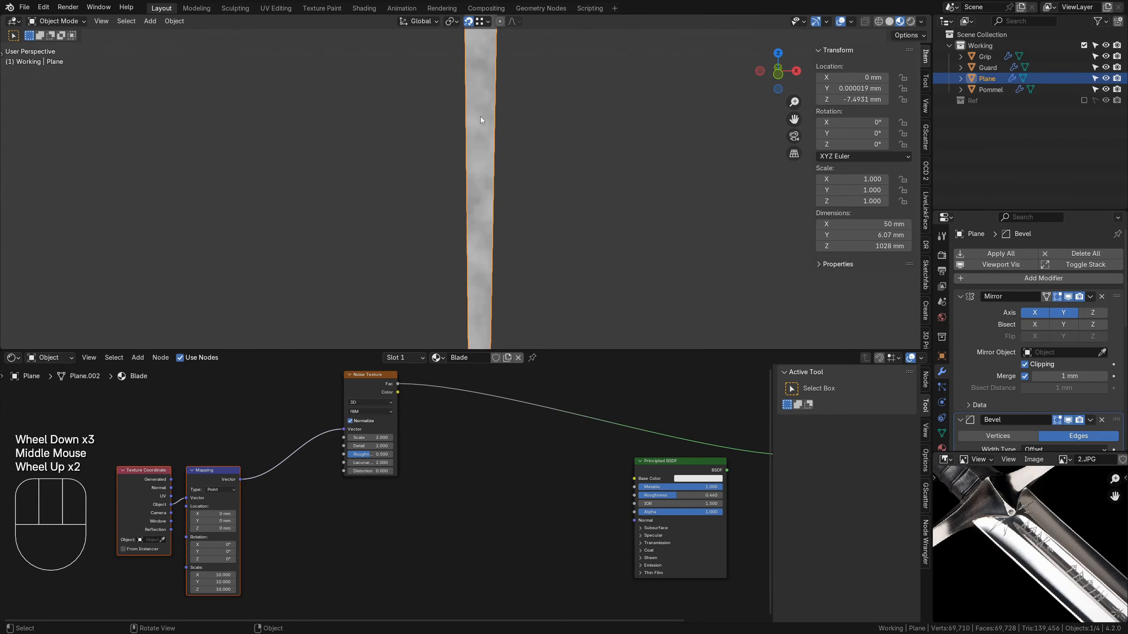
pyautogui.keyDown('shift'); pyautogui.moveTo(480, 117); pyautogui.dragTo(472, 197, button='middle'); pyautogui.keyUp('shift')
pyautogui.scroll(2, 416, 443)
pyautogui.scroll(1, 416, 444)
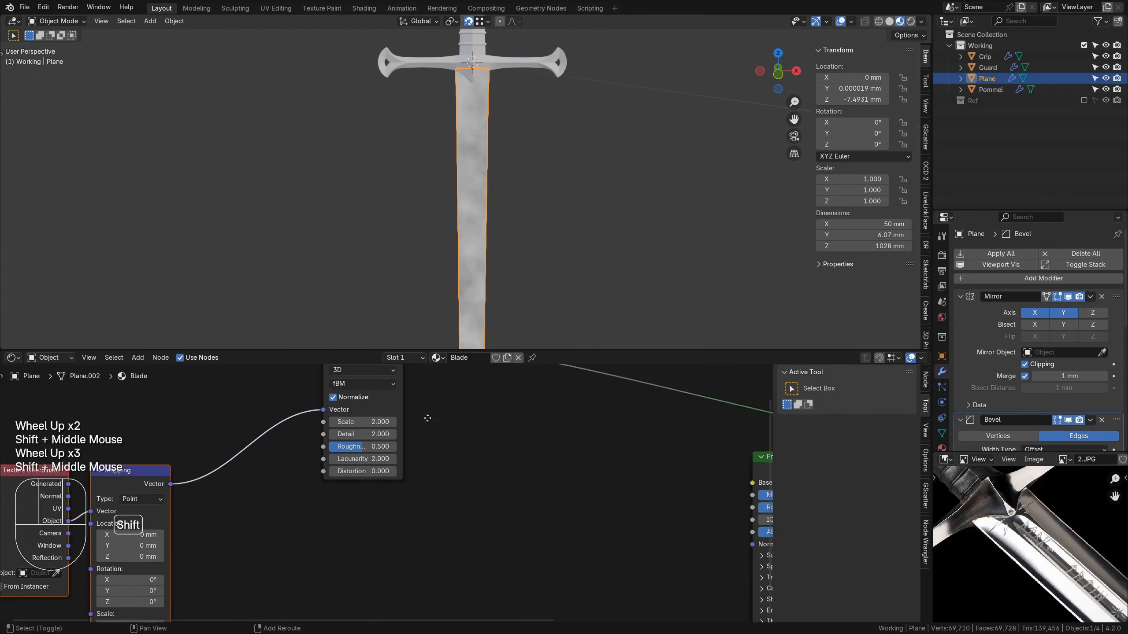
pyautogui.keyDown('shift'); pyautogui.moveTo(368, 431); pyautogui.dragTo(368, 465, button='middle'); pyautogui.keyUp('shift')
pyautogui.moveTo(368, 465); pyautogui.dragTo(368, 465)
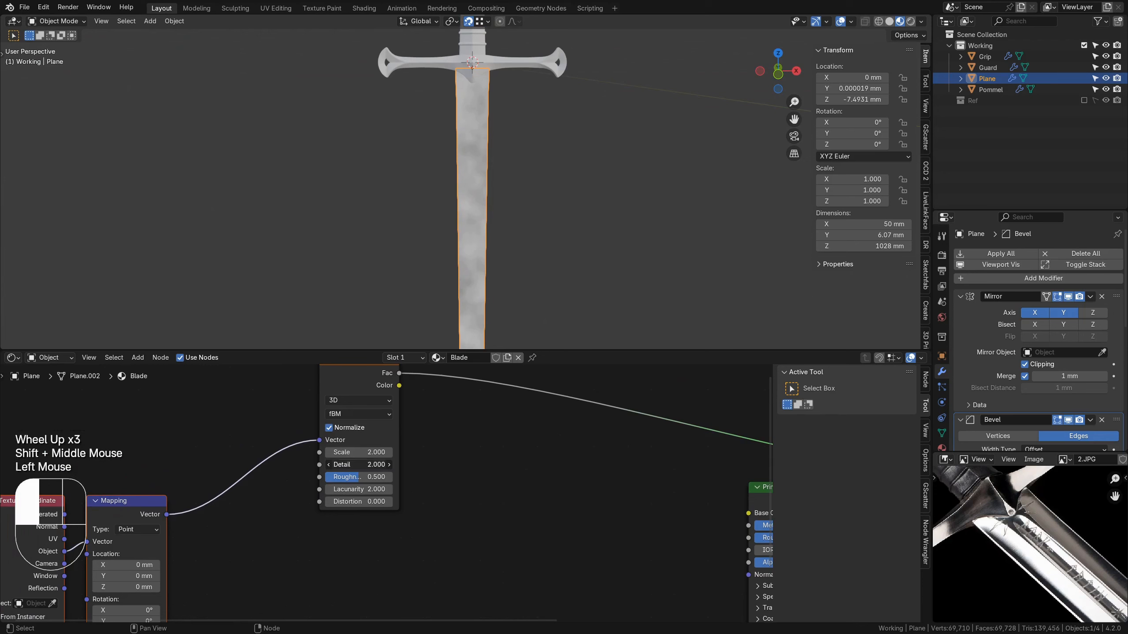
pyautogui.scroll(4, 491, 138)
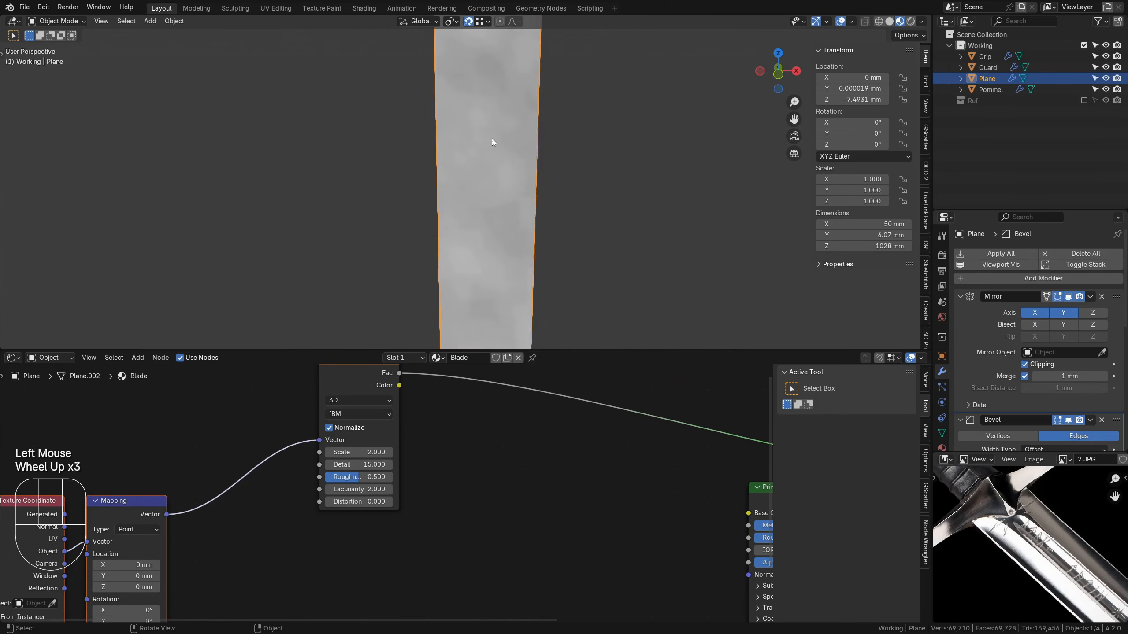
pyautogui.scroll(-4, 496, 145)
pyautogui.keyDown('shift'); pyautogui.moveTo(492, 149); pyautogui.dragTo(424, 320, button='middle'); pyautogui.keyUp('shift')
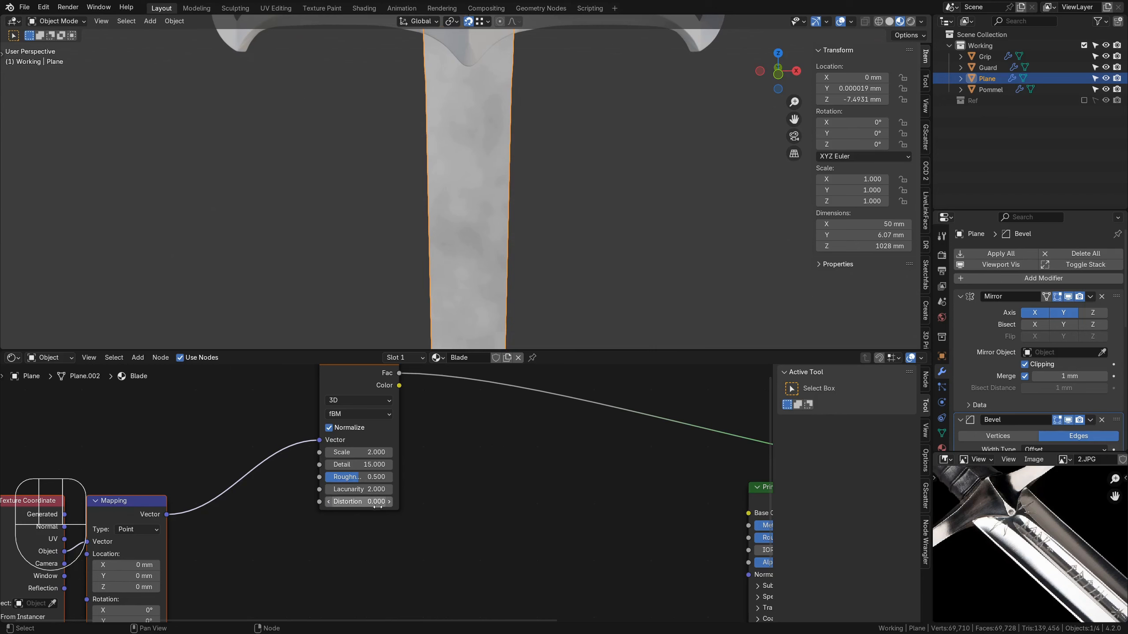
# Duplicate the Noise Texture node and place the copy directly below the original.
pyautogui.keyDown('shift'); pyautogui.moveTo(421, 517); pyautogui.dragTo(437, 516, button='middle'); pyautogui.keyUp('shift')
pyautogui.scroll(-4, 469, 502)
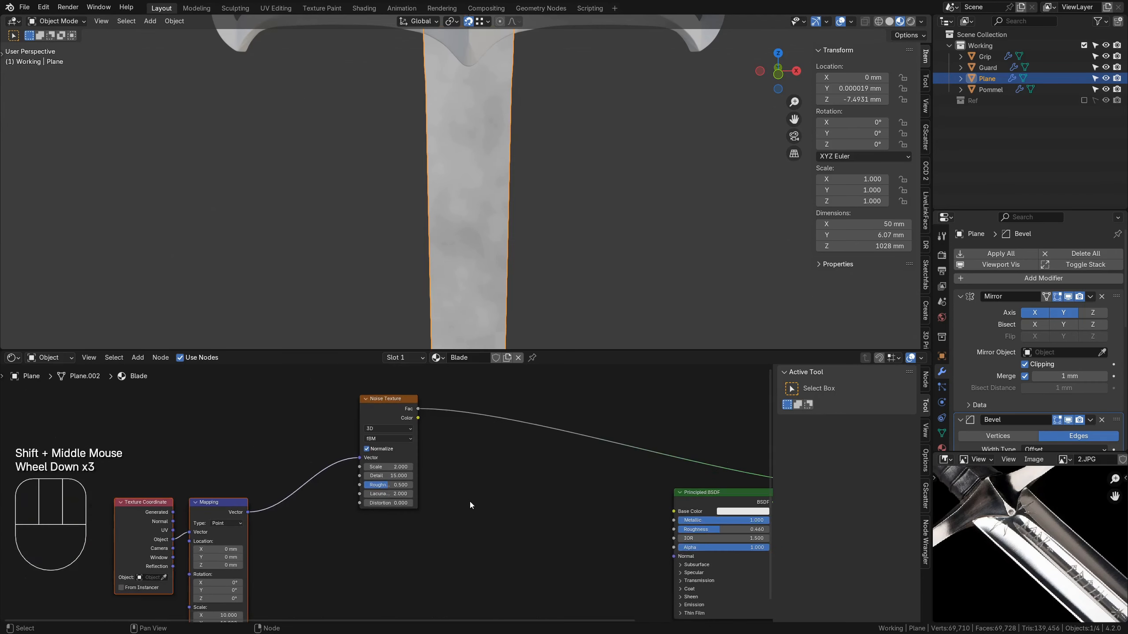
pyautogui.click(375, 419)
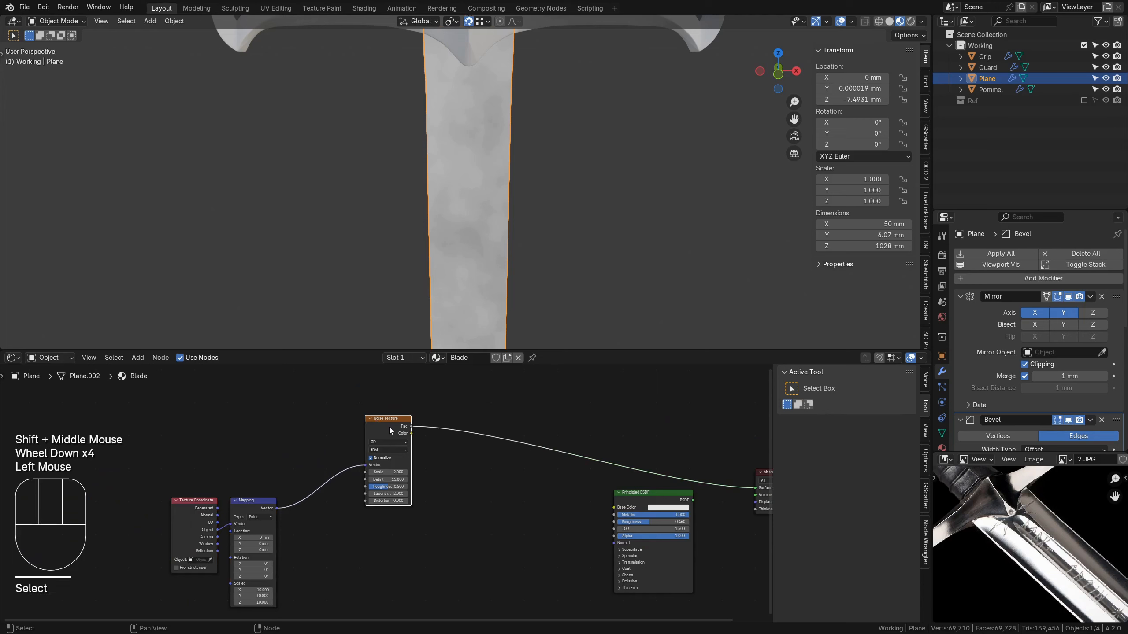
pyautogui.hotkey('shift', 'd')
pyautogui.click(446, 530)
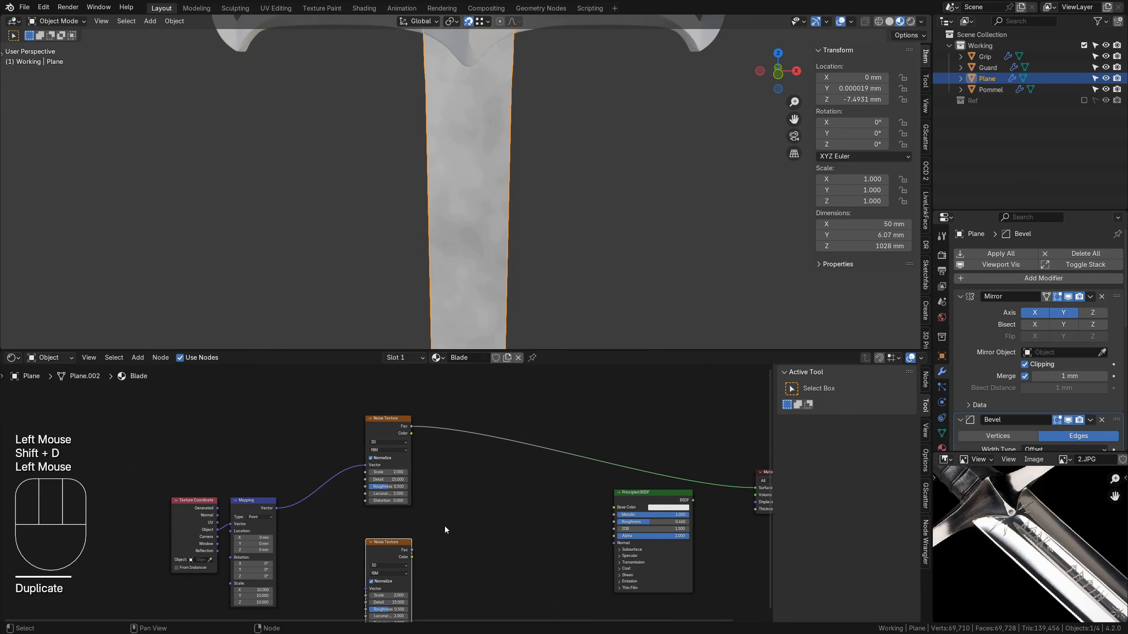
pyautogui.keyDown('shift'); pyautogui.moveTo(444, 527); pyautogui.dragTo(437, 464, button='middle'); pyautogui.keyUp('shift')
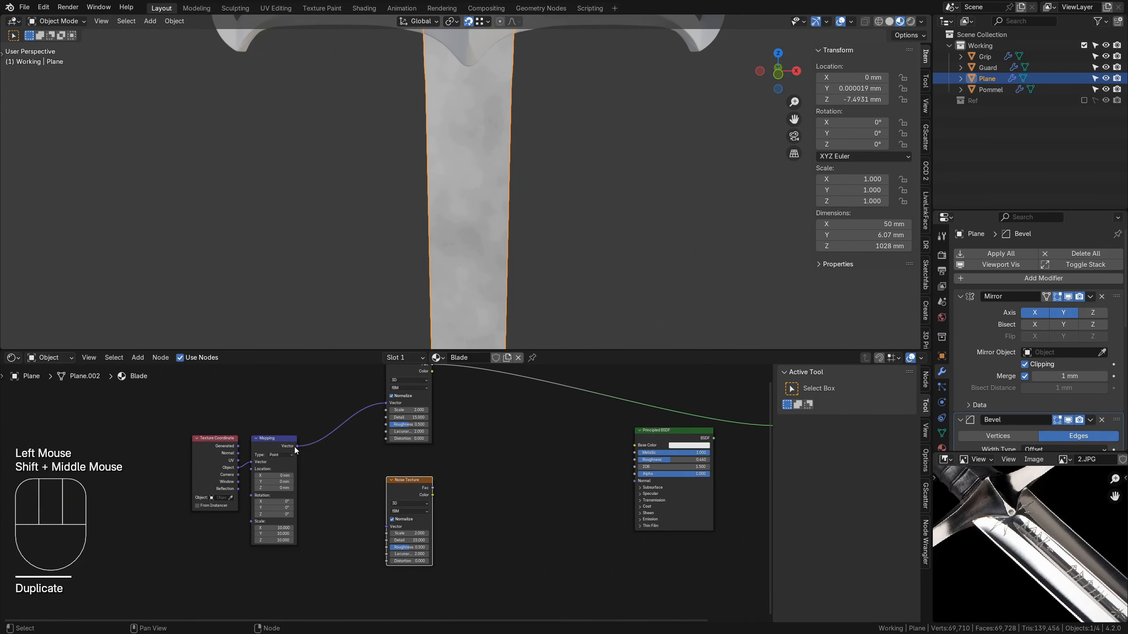
# Make room in the node tree by moving the Mapping node up and the Texture Coordinate node farther left.
pyautogui.moveTo(271, 438); pyautogui.dragTo(279, 393)
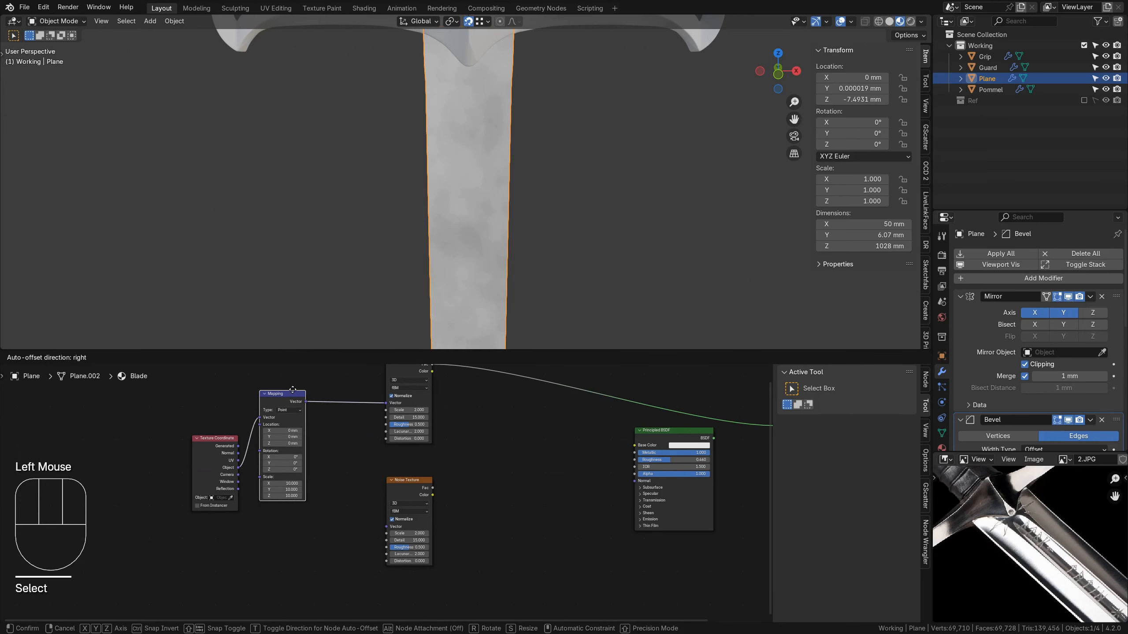
pyautogui.keyDown('shift'); pyautogui.moveTo(343, 516); pyautogui.dragTo(376, 487, button='middle'); pyautogui.keyUp('shift')
pyautogui.click(244, 408)
pyautogui.click(243, 409)
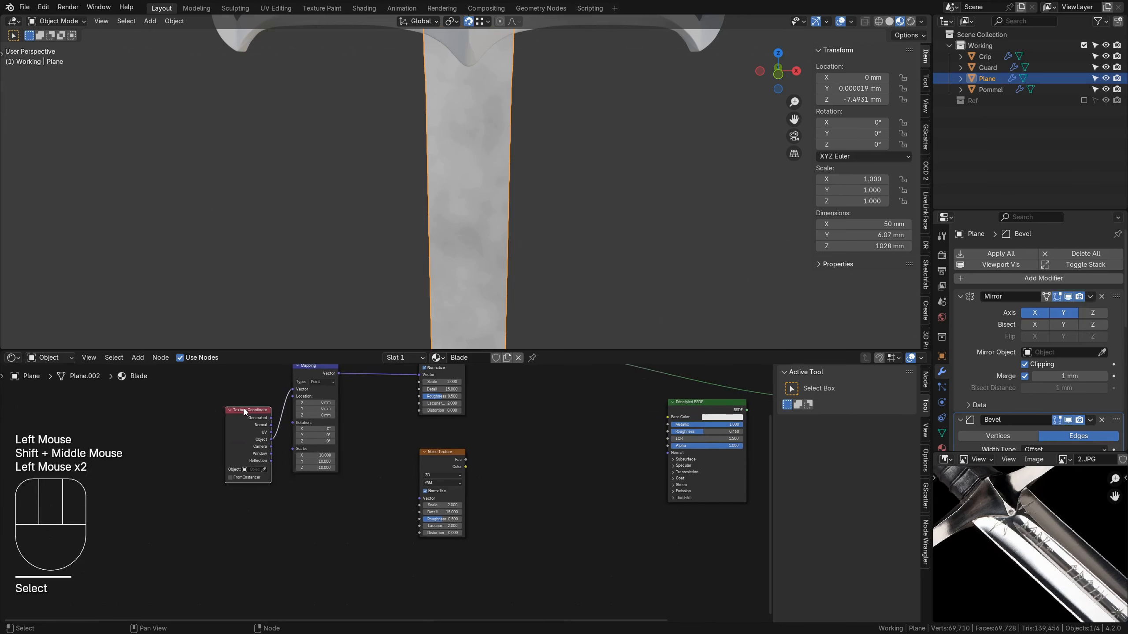
pyautogui.moveTo(243, 409); pyautogui.dragTo(192, 416)
# Duplicate the Mapping node below the original and route the Texture Coordinate's Object output through the copy into the second Noise Texture's Vector.
pyautogui.click(305, 372)
pyautogui.hotkey('shift', 'd')
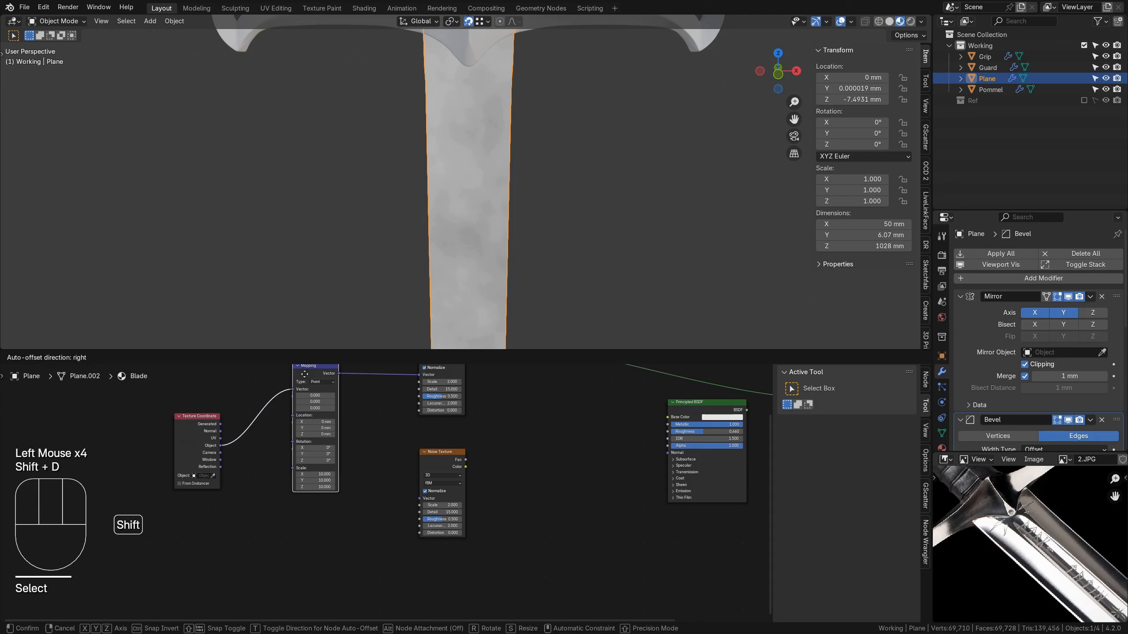
pyautogui.click(307, 490)
pyautogui.moveTo(383, 500); pyautogui.dragTo(378, 479, button='middle')
pyautogui.moveTo(314, 463); pyautogui.dragTo(309, 463)
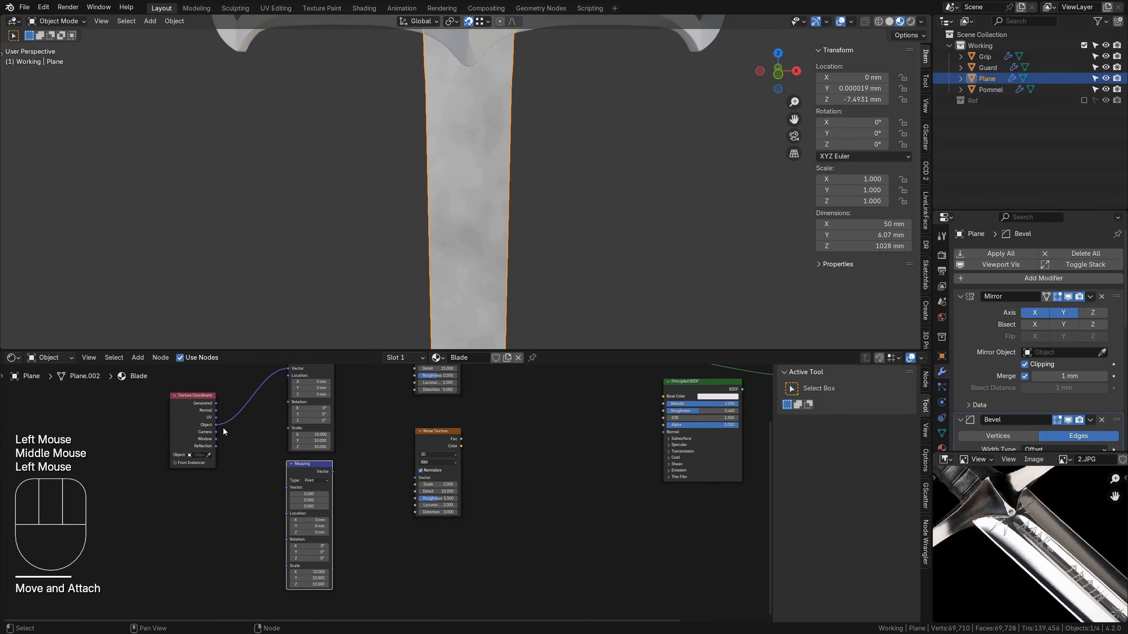
pyautogui.moveTo(216, 425); pyautogui.dragTo(416, 478)
# Set the second Mapping node's Z scale to 0 and preview the second Noise Texture on the blade.
pyautogui.click(317, 565)
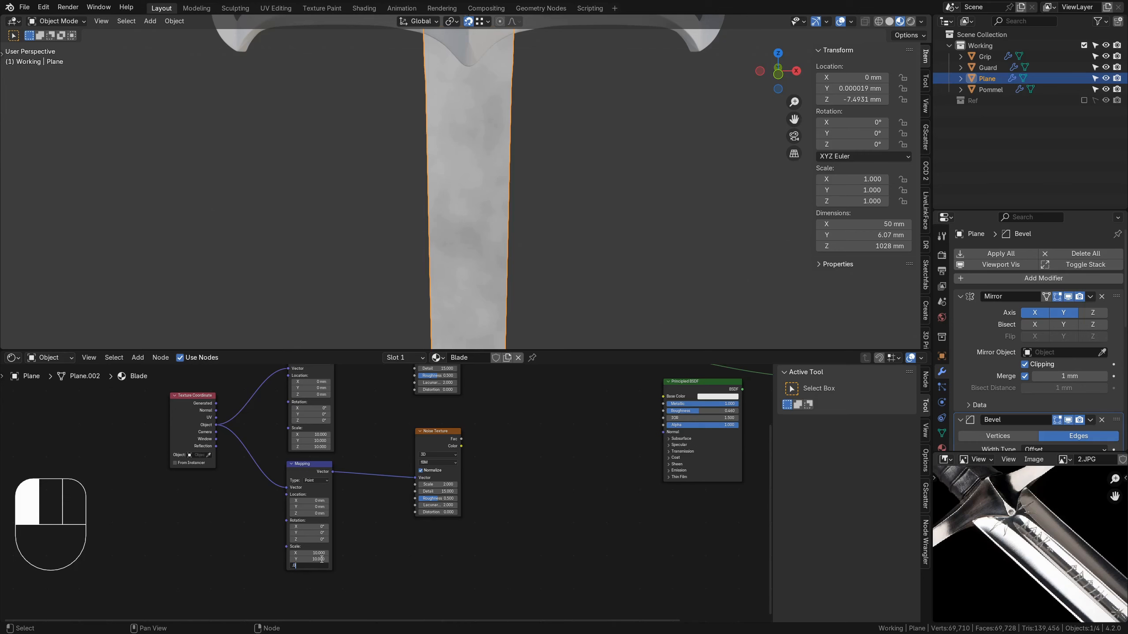
pyautogui.write('5')
pyautogui.press('Return')
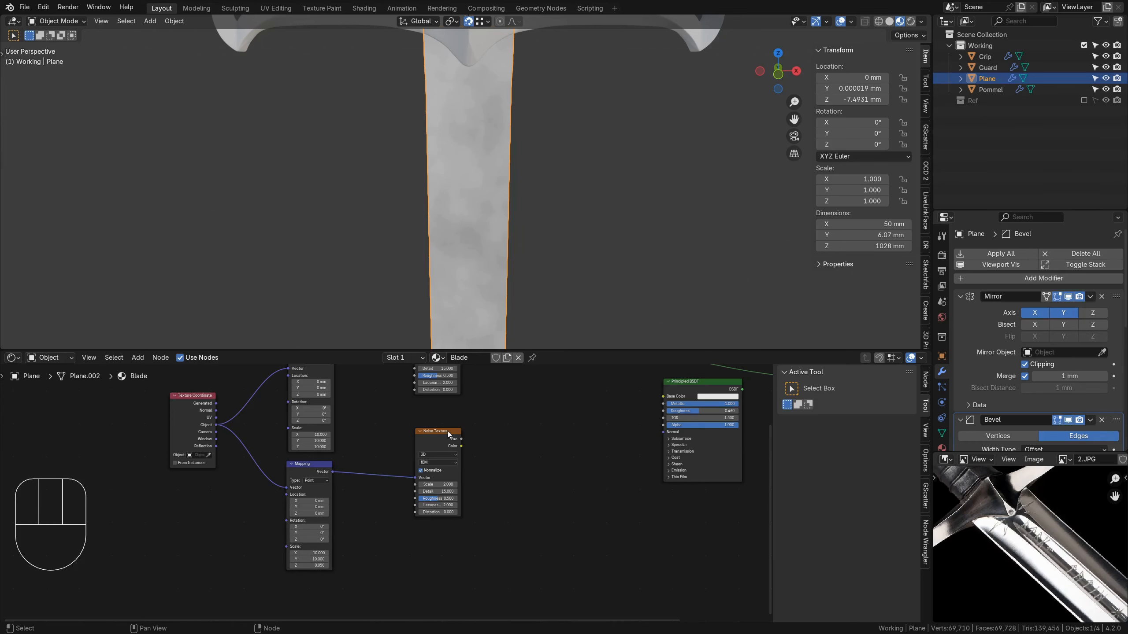
pyautogui.keyDown('ctrl'); pyautogui.keyDown('shift'); pyautogui.click(432, 433); pyautogui.keyUp('shift'); pyautogui.keyUp('ctrl')
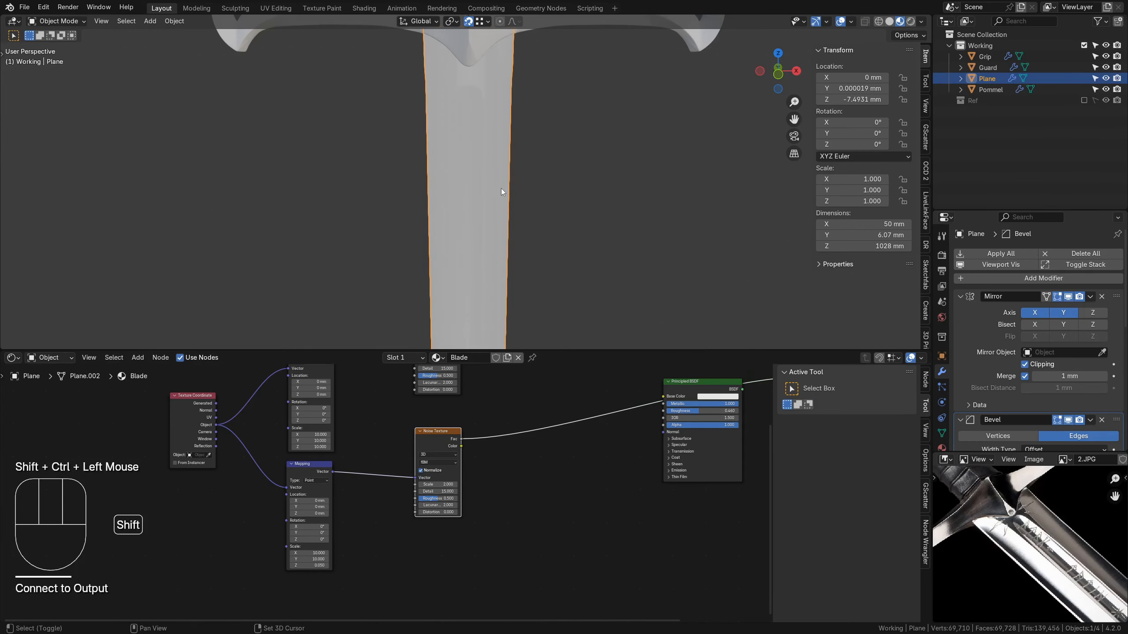
pyautogui.keyDown('shift'); pyautogui.moveTo(502, 191); pyautogui.dragTo(453, 214, button='middle'); pyautogui.keyUp('shift')
pyautogui.scroll(3, 487, 277)
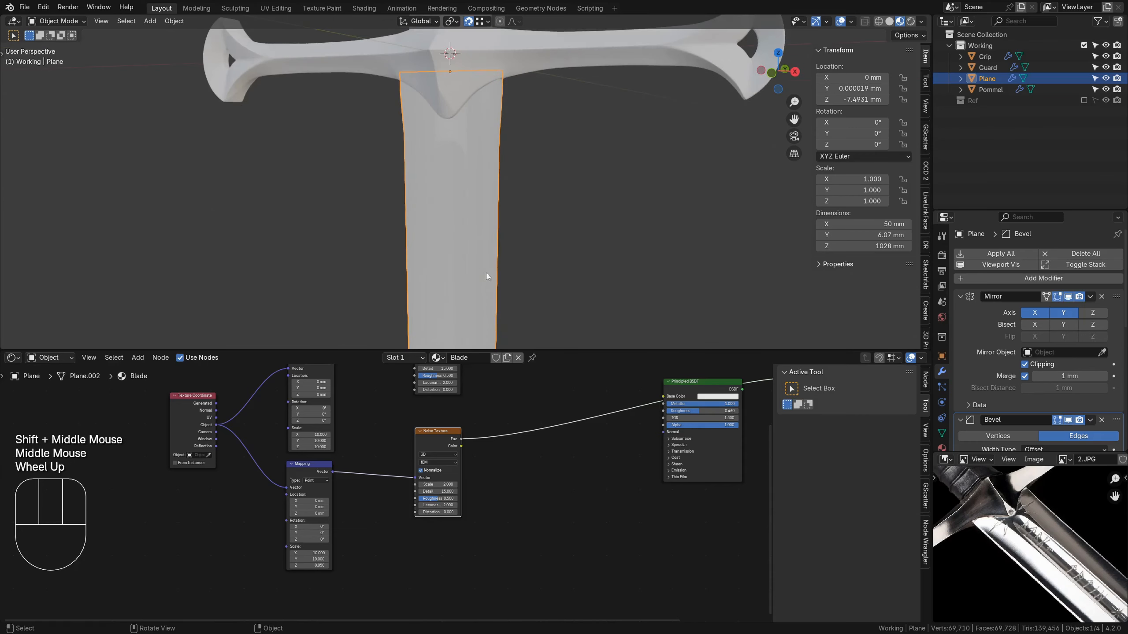
pyautogui.scroll(-1, 486, 275)
pyautogui.scroll(-1, 503, 409)
# Try a Color Ramp with a tightened dark stop between the second Noise Texture and the Material Output, and delete it with reconnect.
pyautogui.keyDown('shift'); pyautogui.moveTo(503, 409); pyautogui.dragTo(411, 488, button='middle'); pyautogui.keyUp('shift')
pyautogui.moveTo(600, 465); pyautogui.dragTo(626, 497)
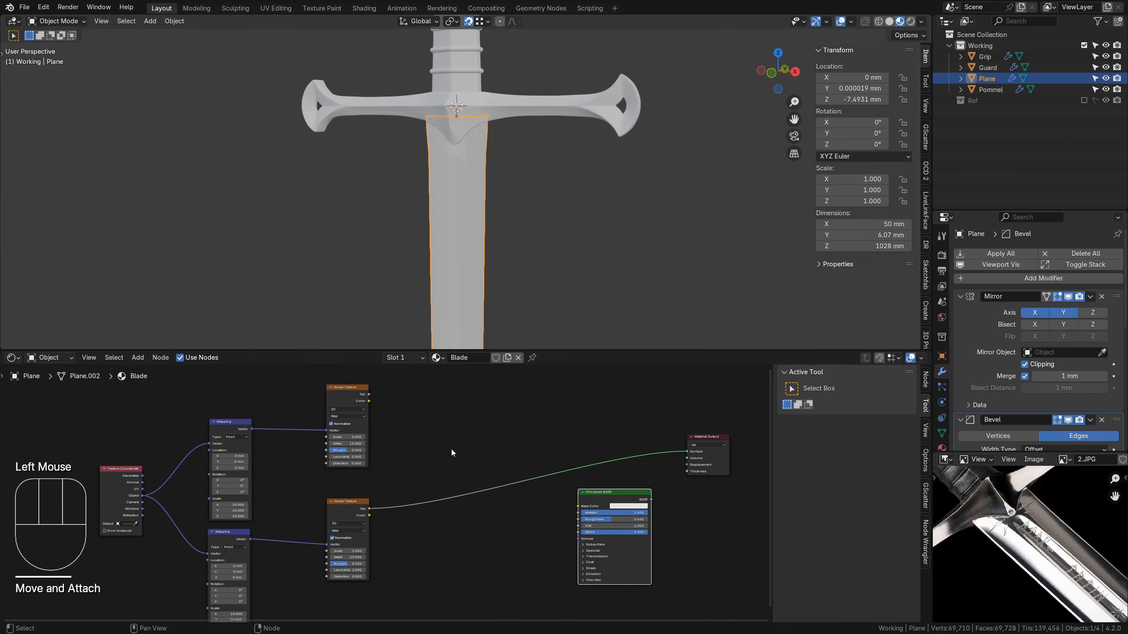
pyautogui.hotkey('shift', 'a')
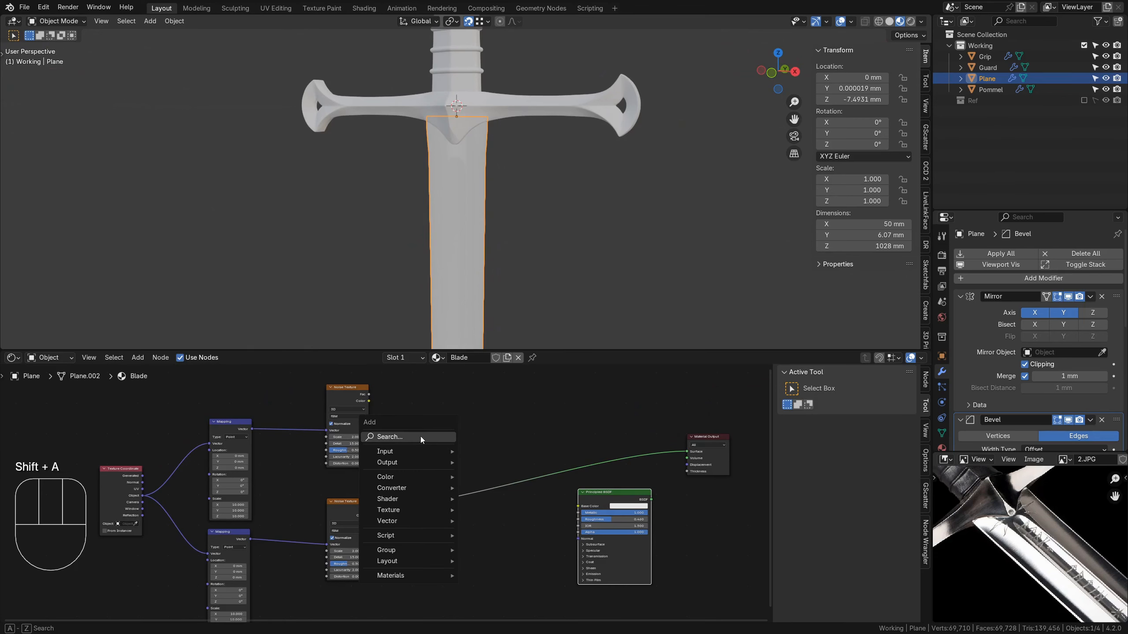
pyautogui.moveTo(420, 436)
pyautogui.write('colo')
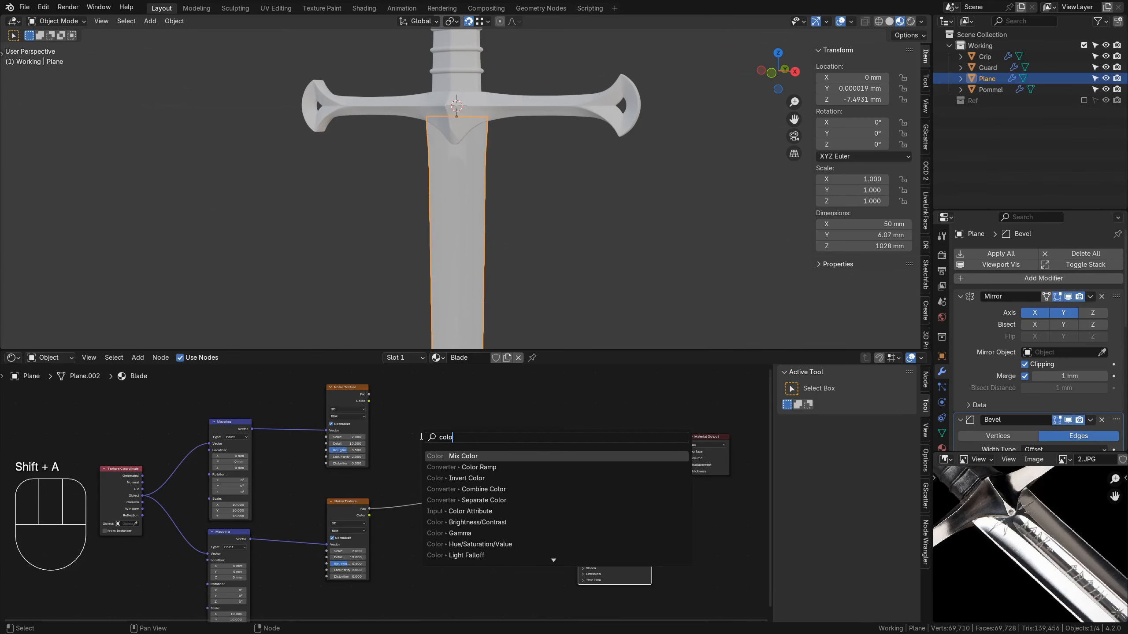
pyautogui.press('Down')
pyautogui.press('Return')
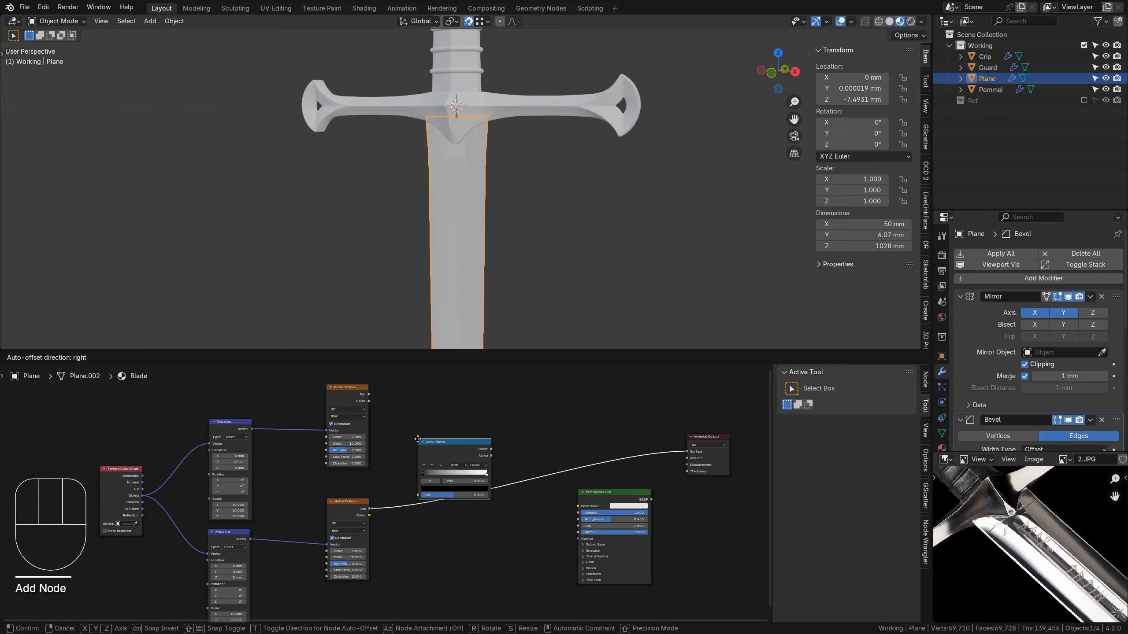
pyautogui.click(415, 485)
pyautogui.moveTo(422, 501); pyautogui.dragTo(473, 504)
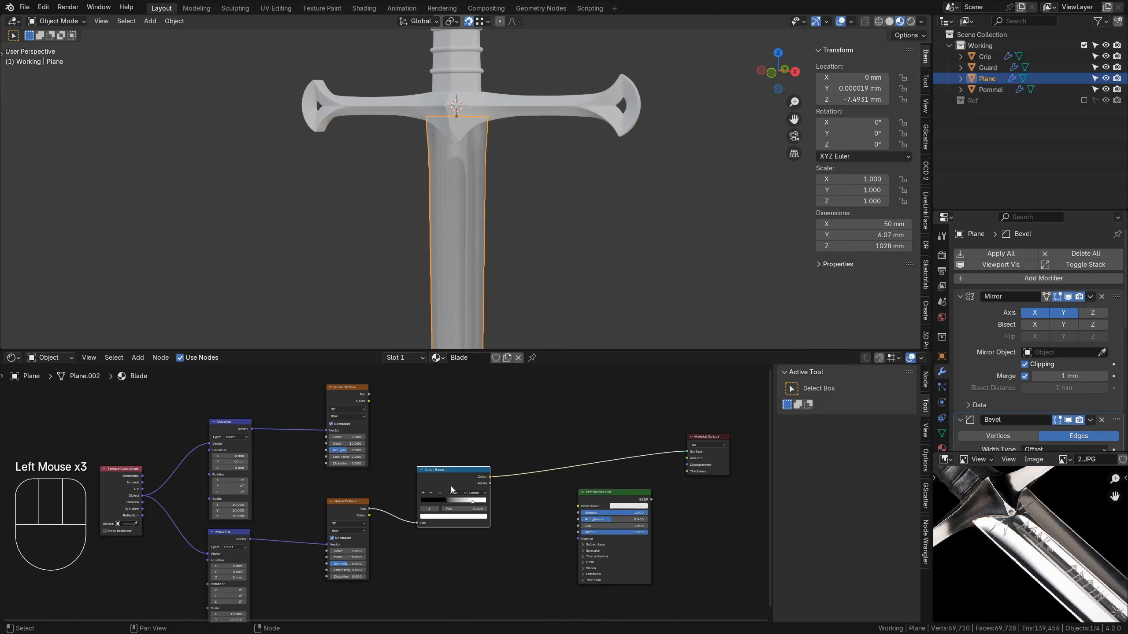
pyautogui.hotkey('ctrl', 'x')
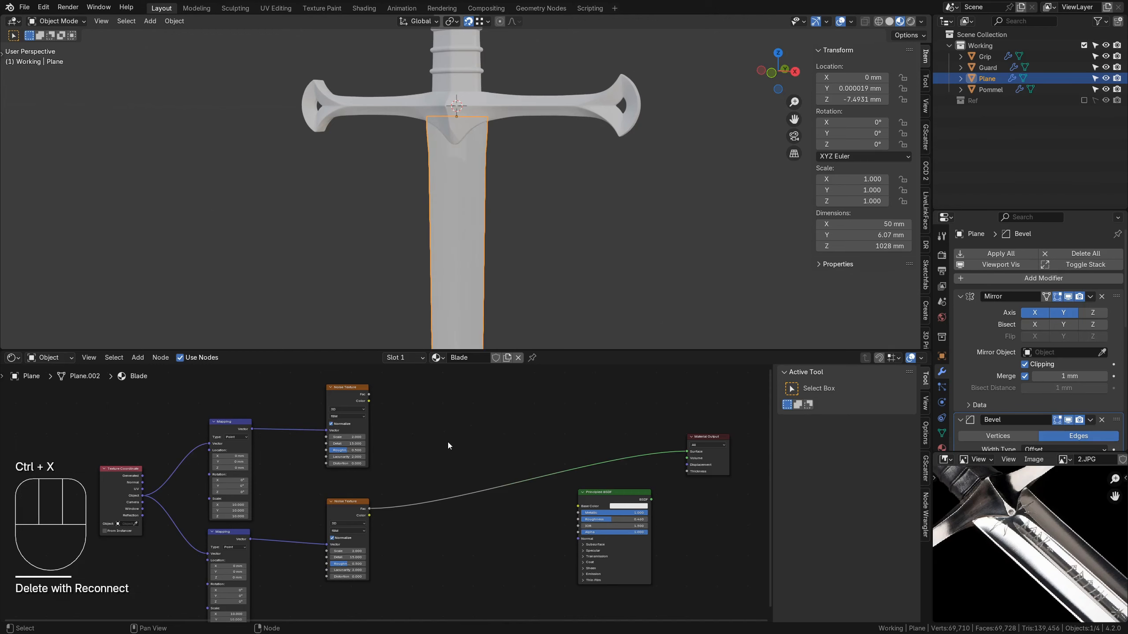
pyautogui.click(438, 448)
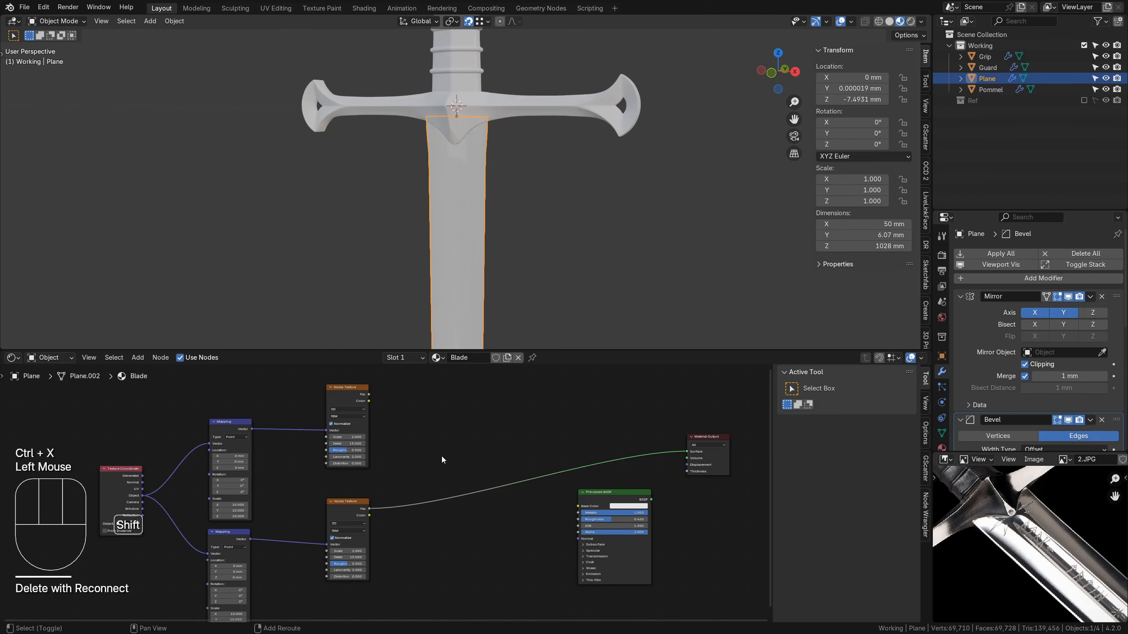
# Add a Mix Color node to the right of the two Noise Texture nodes.
pyautogui.hotkey('shift', 'a')
pyautogui.moveTo(438, 457)
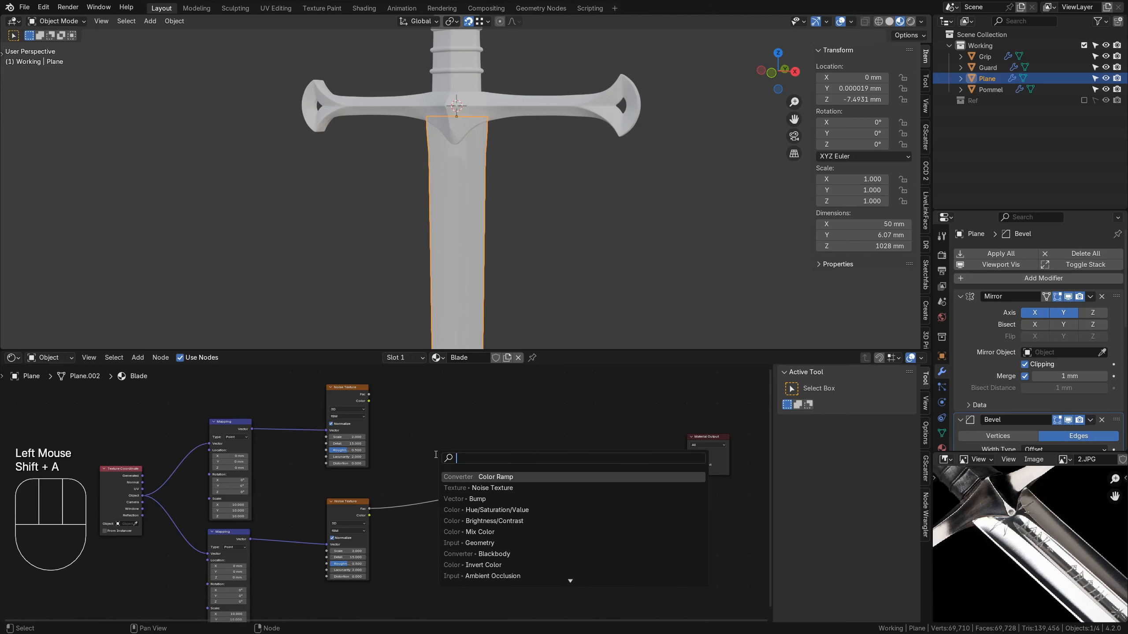
pyautogui.write('mix')
pyautogui.press('Return')
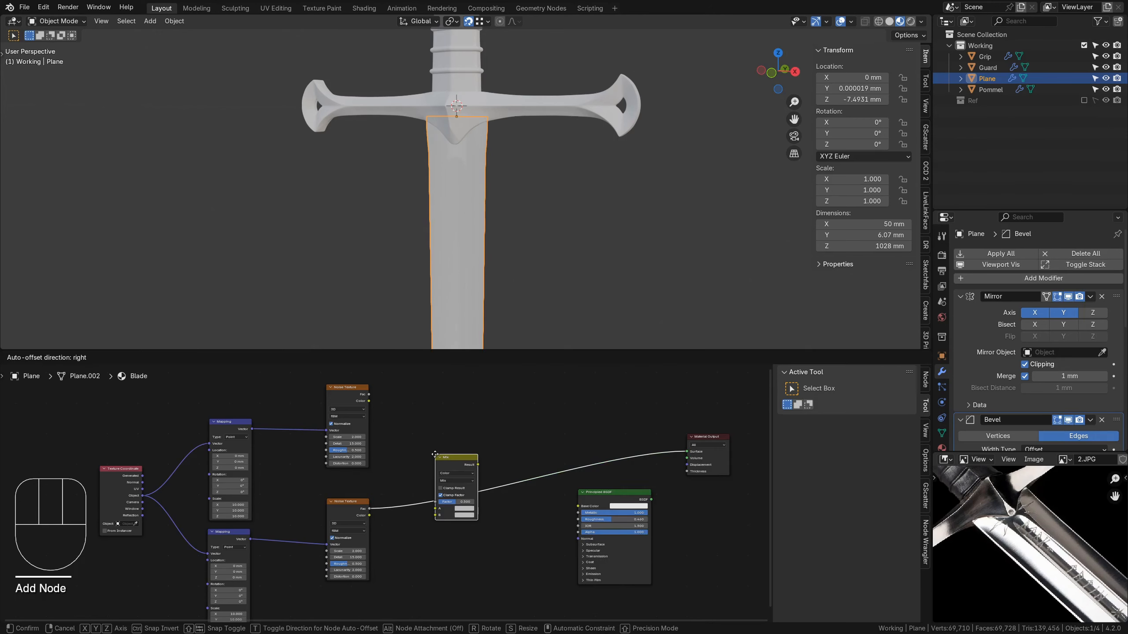
pyautogui.click(432, 412)
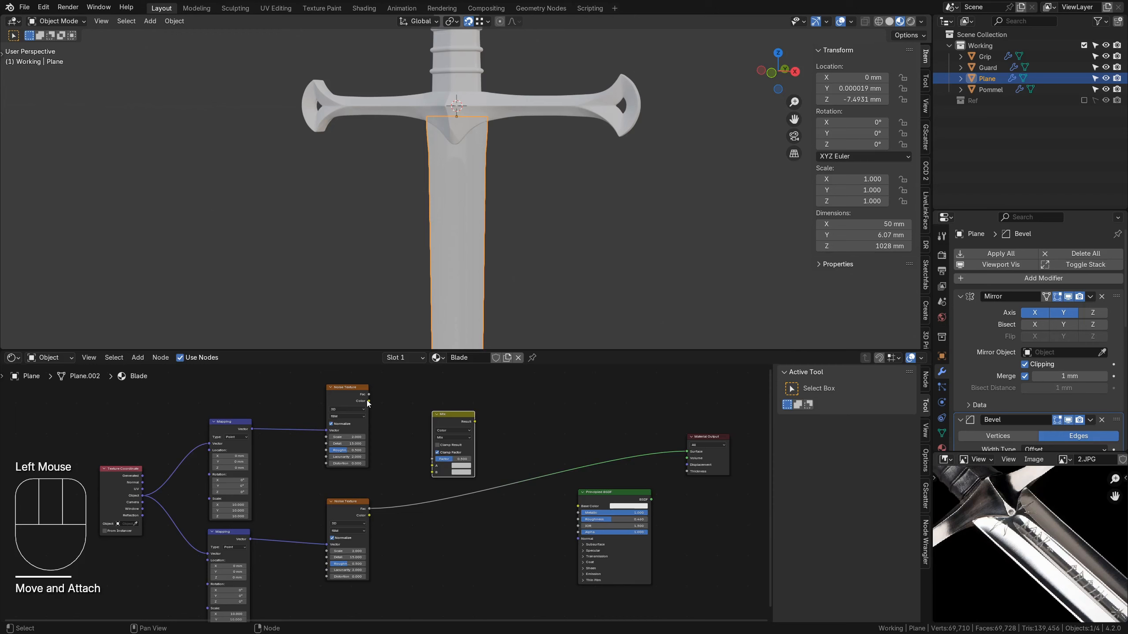
# Link the upper noise's Fac to Mix input A, the lower noise's Fac to input B, and the Result to the Principled BSDF's Base Color.
pyautogui.moveTo(369, 395); pyautogui.dragTo(432, 465)
pyautogui.moveTo(369, 509); pyautogui.dragTo(434, 473)
pyautogui.moveTo(474, 425); pyautogui.dragTo(579, 508)
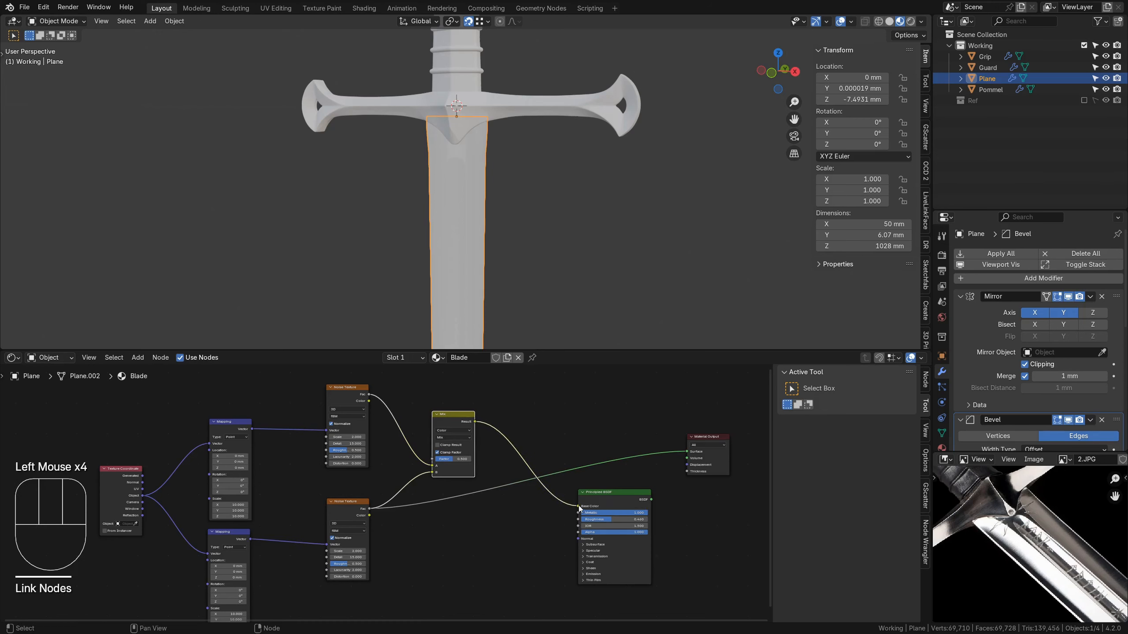
# Connect the Principled BSDF to the Material Output's Surface and examine the shaded blade near the guard and along its length.
pyautogui.keyDown('ctrl'); pyautogui.keyDown('shift'); pyautogui.click(608, 493); pyautogui.keyUp('shift'); pyautogui.keyUp('ctrl')
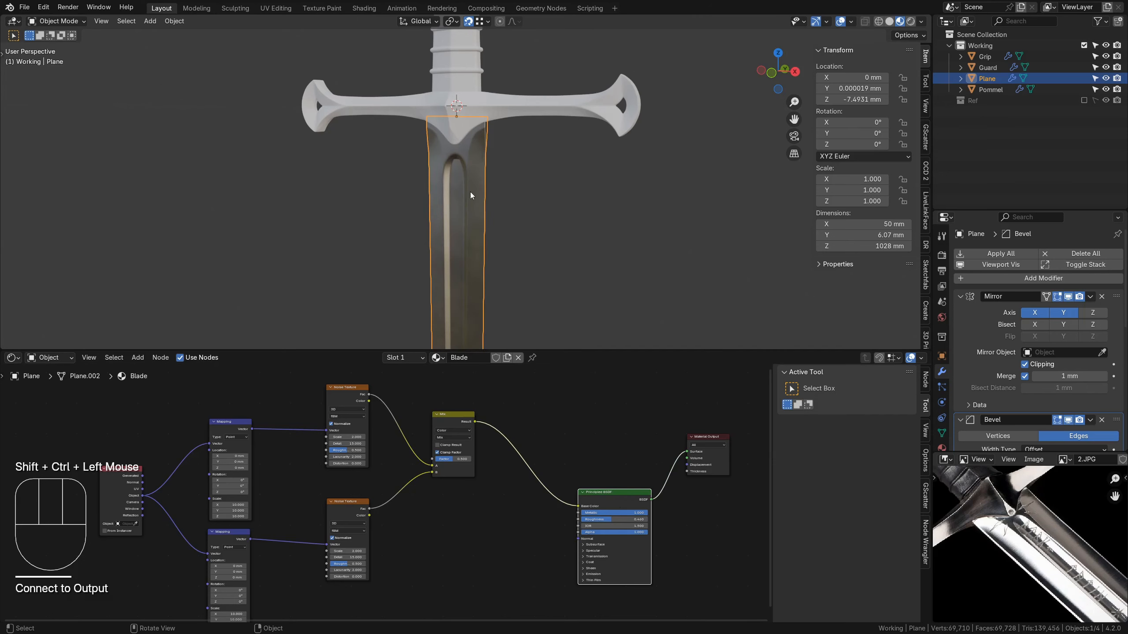
pyautogui.scroll(4, 457, 196)
pyautogui.moveTo(458, 195); pyautogui.dragTo(503, 189, button='middle')
pyautogui.scroll(-4, 506, 213)
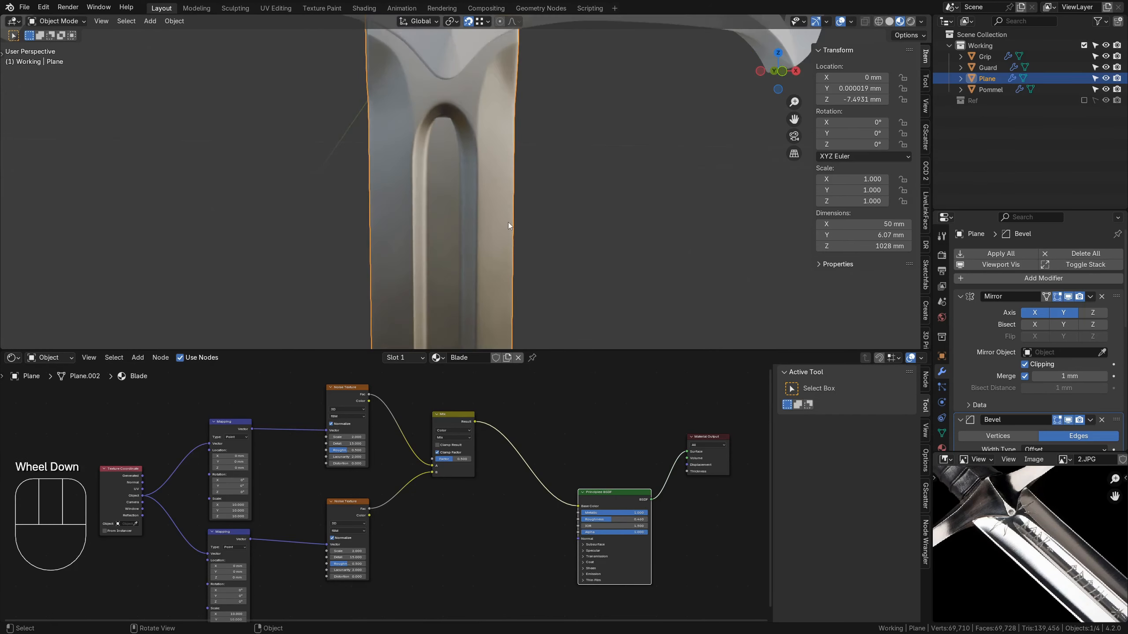
pyautogui.keyDown('shift'); pyautogui.moveTo(455, 267); pyautogui.dragTo(402, 193, button='middle'); pyautogui.keyUp('shift')
pyautogui.scroll(-2, 425, 201)
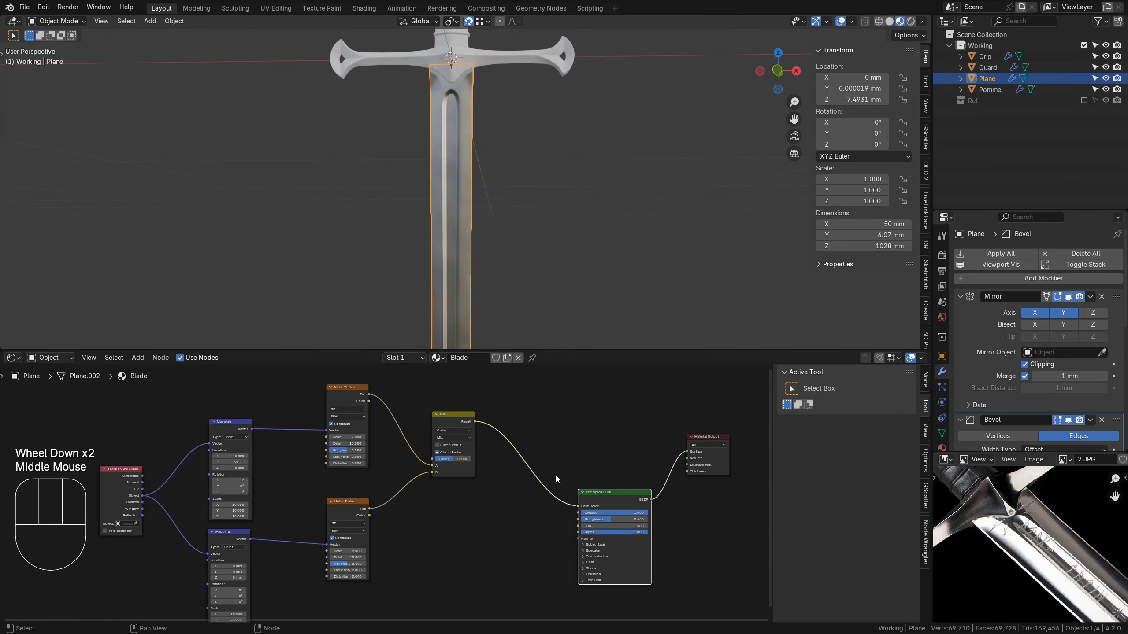
# Move the Principled BSDF node up so it lines up between the Mix node and the Material Output.
pyautogui.scroll(-3, 524, 411)
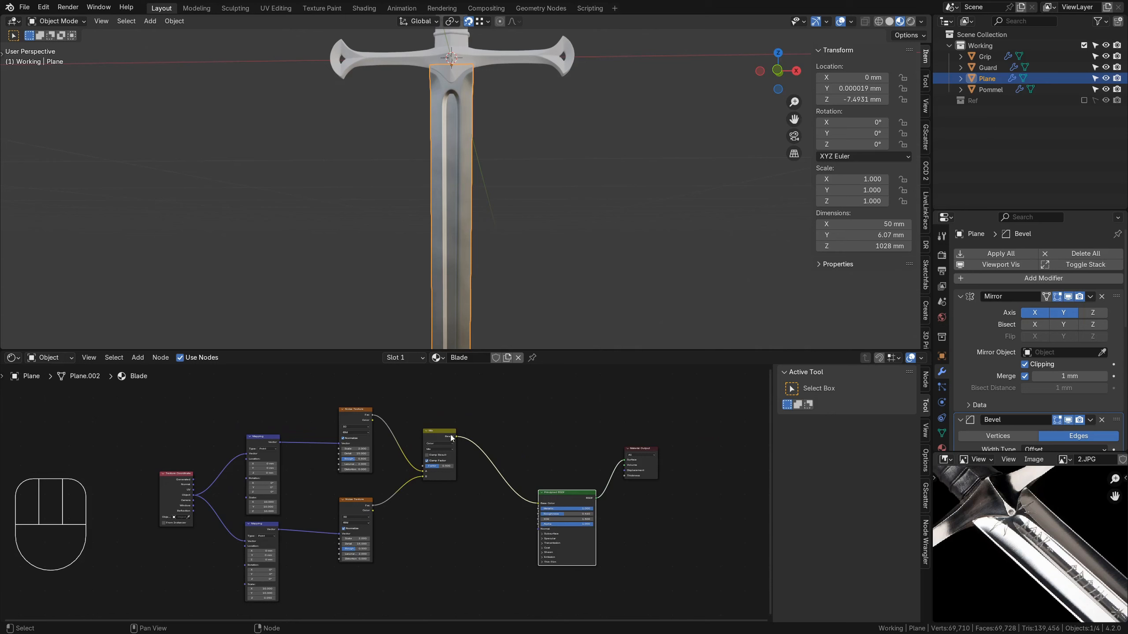
pyautogui.moveTo(559, 504); pyautogui.dragTo(556, 434)
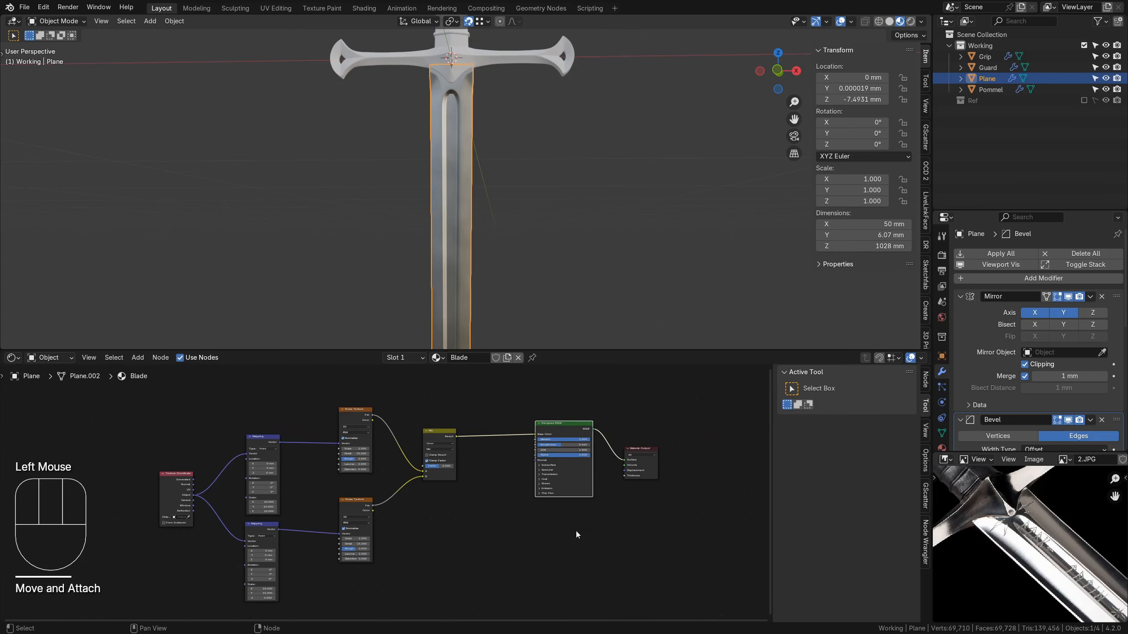
pyautogui.scroll(3, 576, 536)
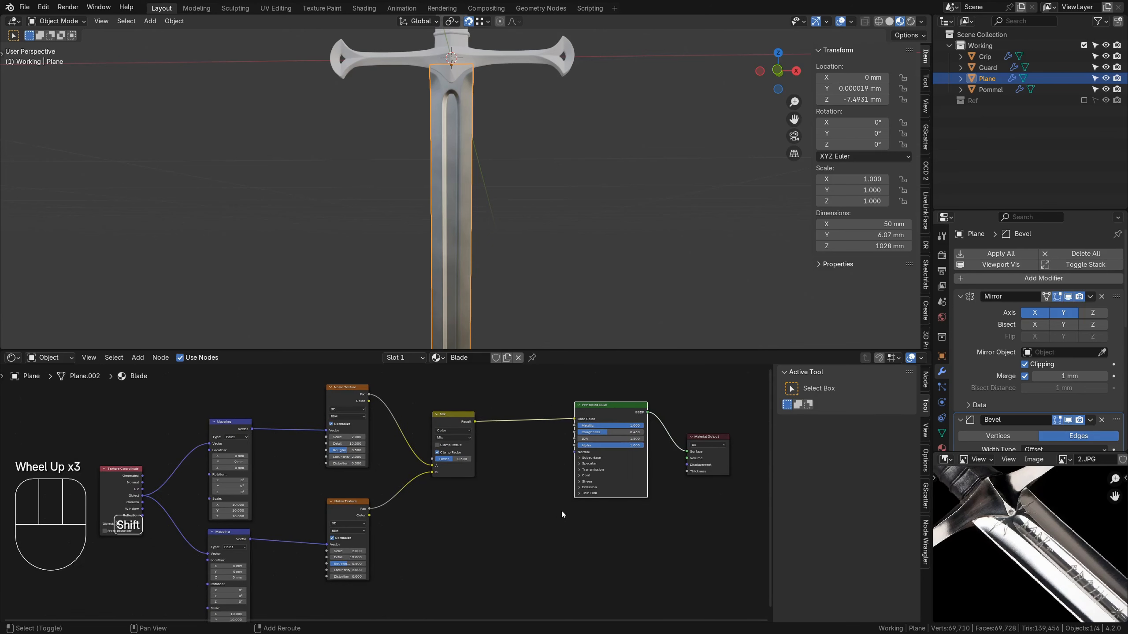
pyautogui.keyDown('shift'); pyautogui.moveTo(562, 511); pyautogui.dragTo(521, 544, button='middle'); pyautogui.keyUp('shift')
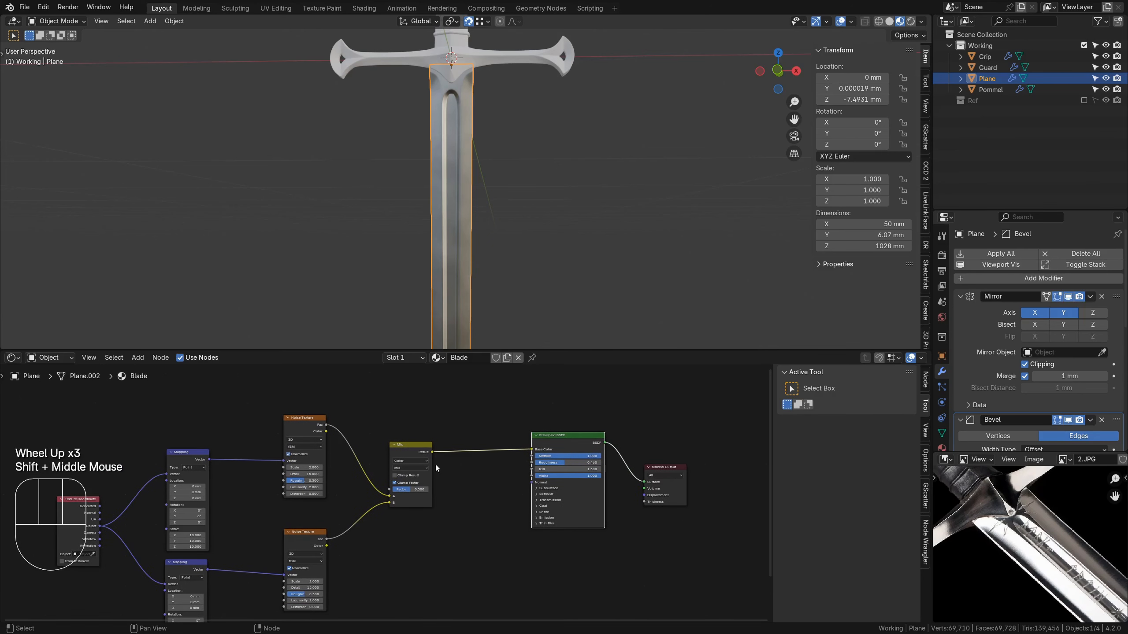
# Link the Mix Result to the Principled BSDF's Roughness and shift the Principled BSDF and Material Output nodes farther right.
pyautogui.moveTo(433, 452); pyautogui.dragTo(537, 463)
pyautogui.moveTo(552, 422); pyautogui.dragTo(677, 533)
pyautogui.moveTo(581, 441); pyautogui.dragTo(664, 442)
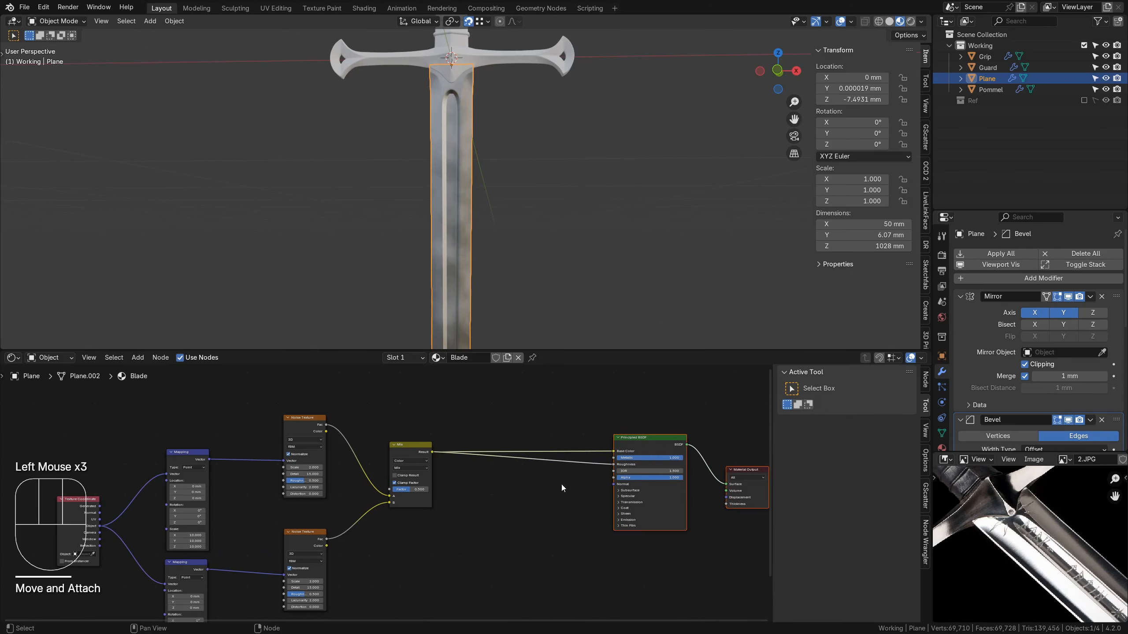
# Insert a Color Ramp node on the link between the Mix Result and the Roughness input.
pyautogui.hotkey('shift', 'a')
pyautogui.click(490, 484)
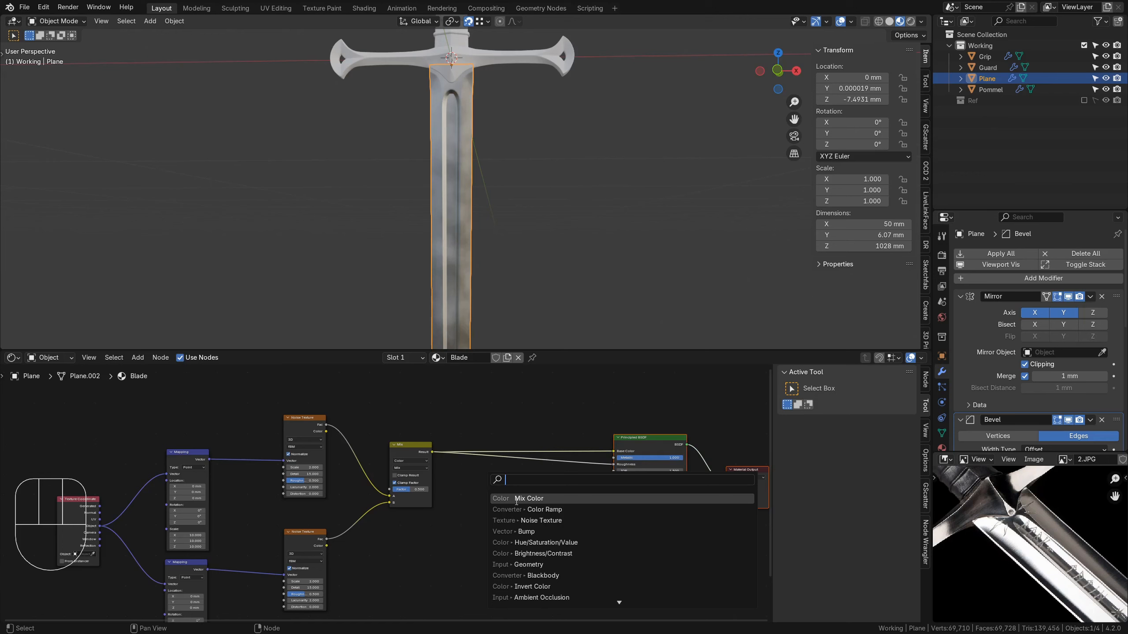
pyautogui.click(528, 510)
pyautogui.click(524, 465)
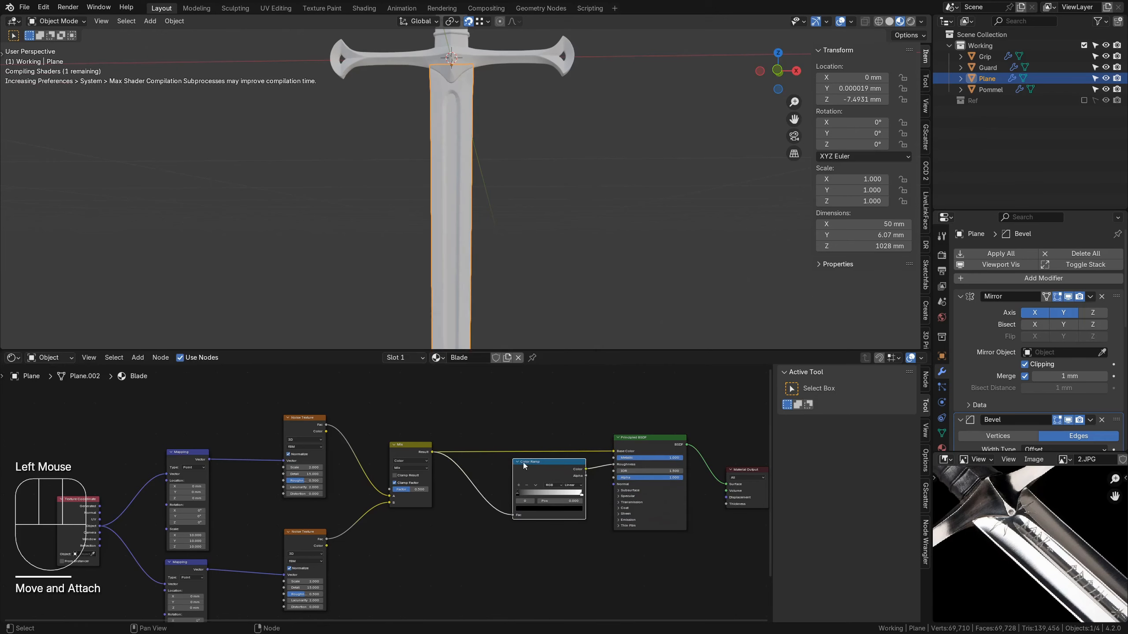
pyautogui.click(550, 463)
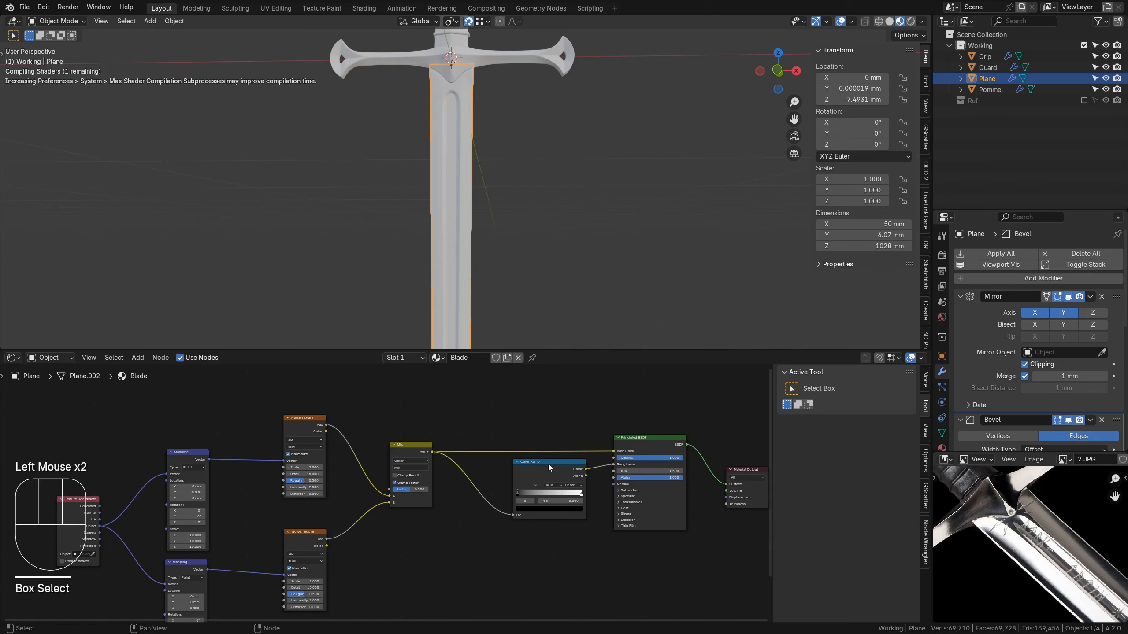
pyautogui.click(550, 463)
pyautogui.moveTo(547, 463); pyautogui.dragTo(539, 463)
# Move the Color Ramp's black stop to position 0.246 and look closely at the blade's reflections.
pyautogui.scroll(3, 538, 463)
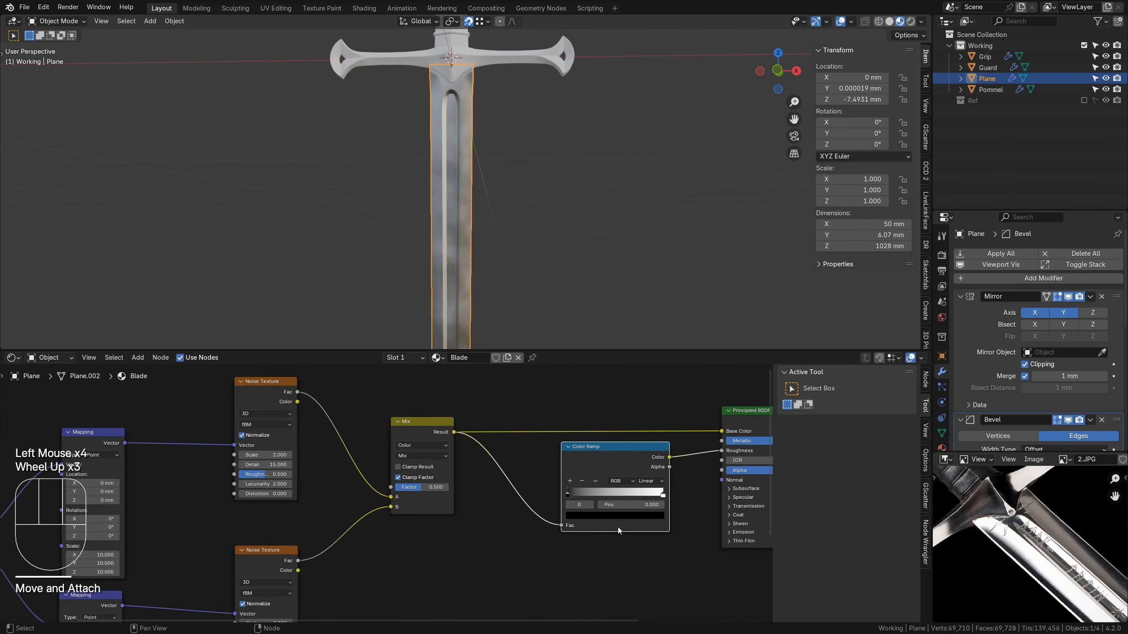
pyautogui.moveTo(573, 504); pyautogui.dragTo(497, 502, button='middle')
pyautogui.moveTo(486, 498); pyautogui.dragTo(512, 499)
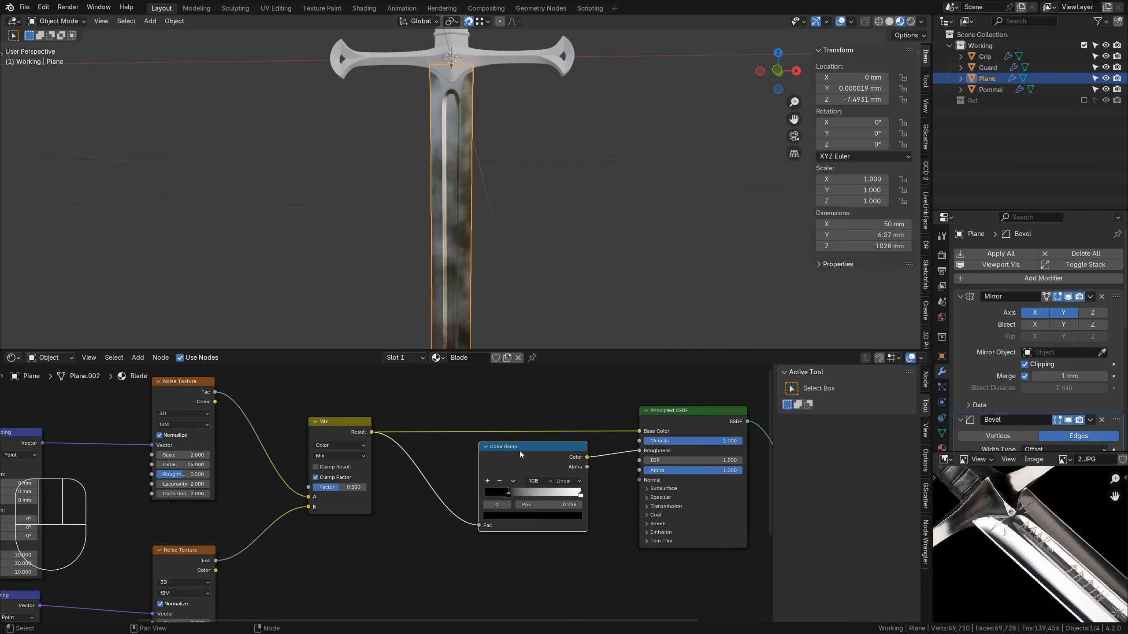
pyautogui.moveTo(457, 227); pyautogui.dragTo(433, 240, button='middle')
pyautogui.scroll(4, 460, 220)
pyautogui.scroll(1, 460, 220)
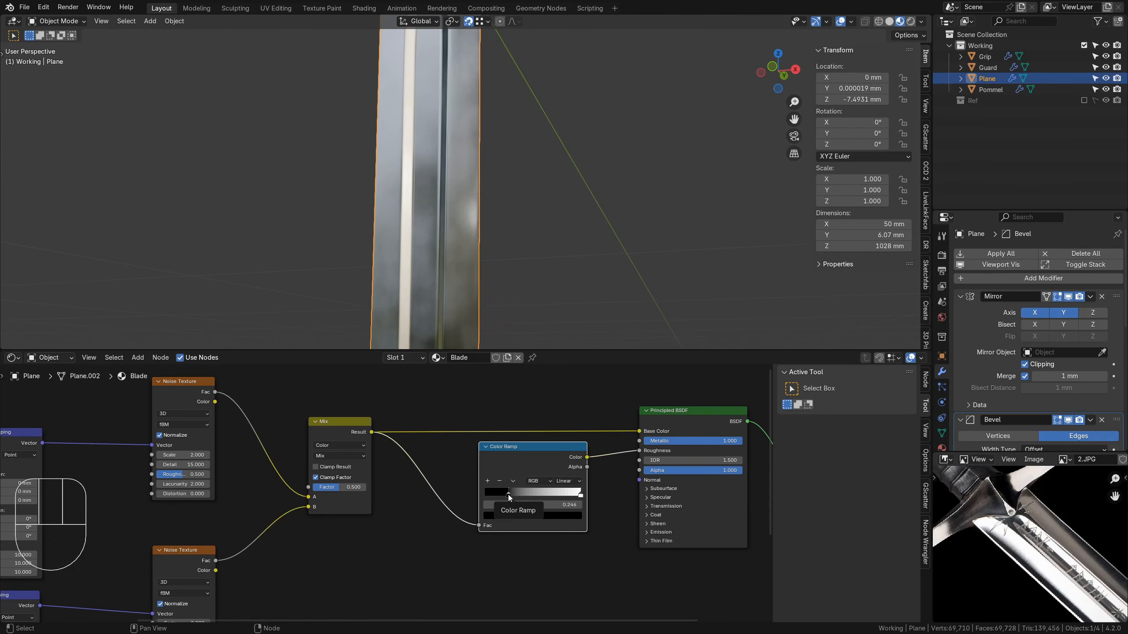
# Lighten the Color Ramp's black stop to a dark grey with Value 0.088 and review the blade.
pyautogui.click(509, 495)
pyautogui.click(510, 516)
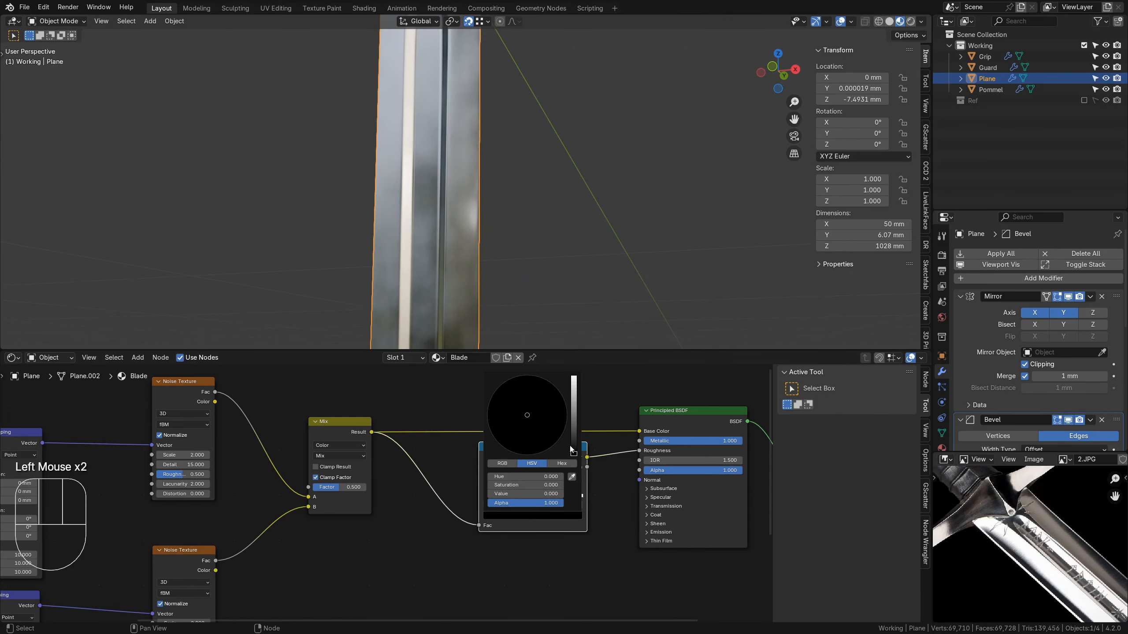
pyautogui.moveTo(572, 453); pyautogui.dragTo(574, 429)
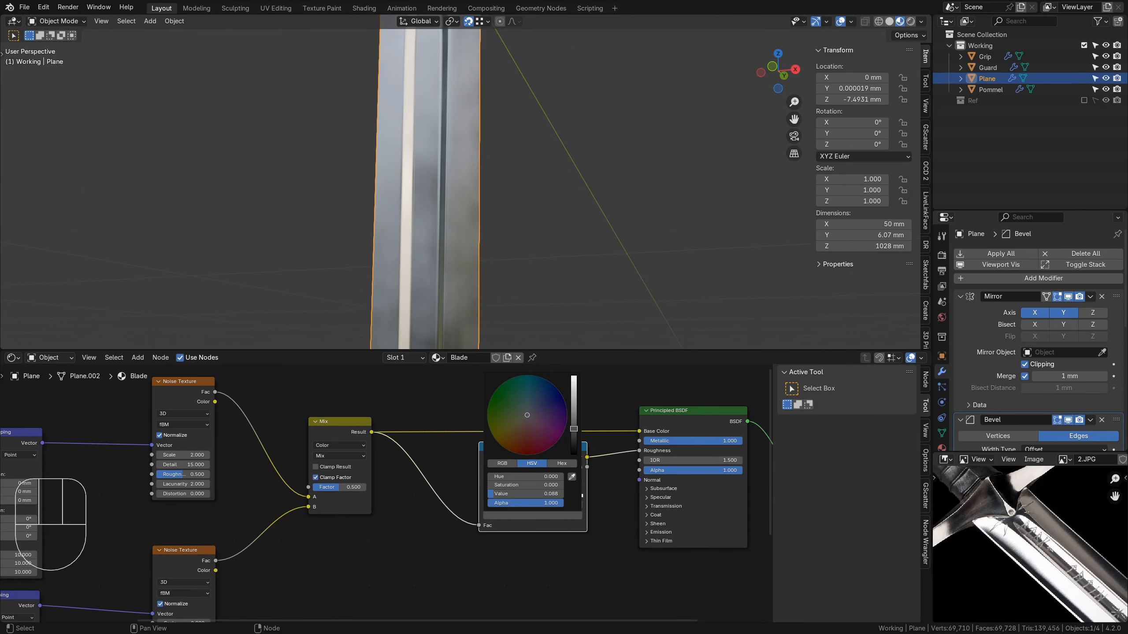
pyautogui.click(555, 529)
pyautogui.scroll(-3, 423, 219)
pyautogui.moveTo(422, 218); pyautogui.dragTo(459, 256, button='middle')
pyautogui.scroll(-2, 459, 257)
pyautogui.scroll(-2, 508, 482)
# Nudge the Color Ramp node up and add a Bump node below it.
pyautogui.moveTo(503, 462); pyautogui.dragTo(496, 456)
pyautogui.moveTo(586, 535); pyautogui.dragTo(600, 532, button='middle')
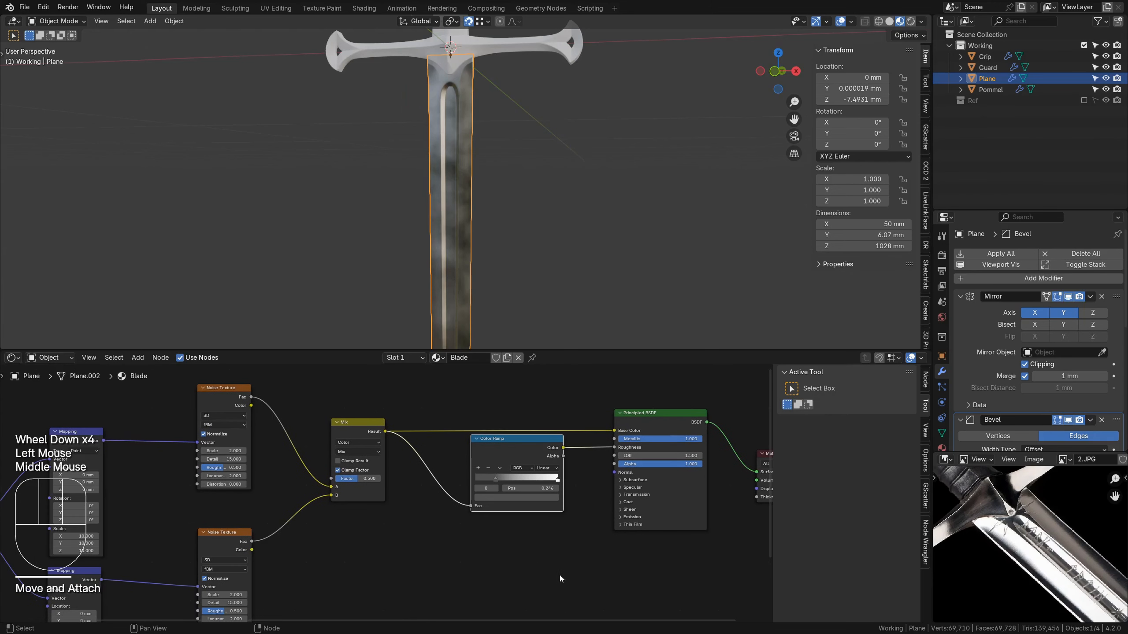
pyautogui.hotkey('shift', 'a')
pyautogui.click(486, 481)
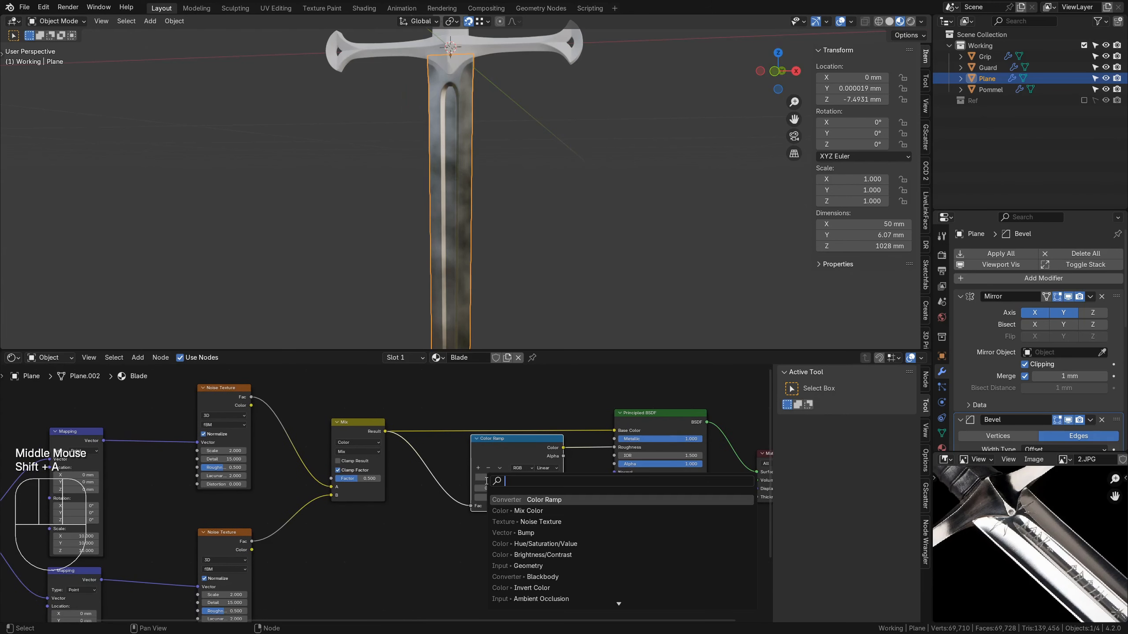
pyautogui.write('bump')
pyautogui.press('Return')
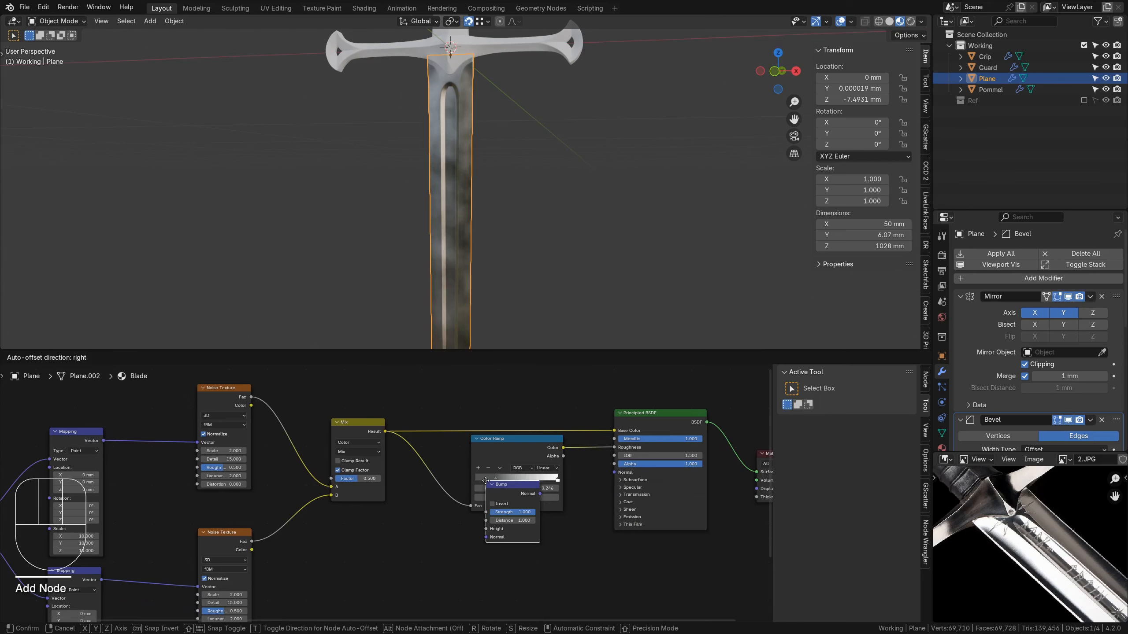
pyautogui.click(489, 535)
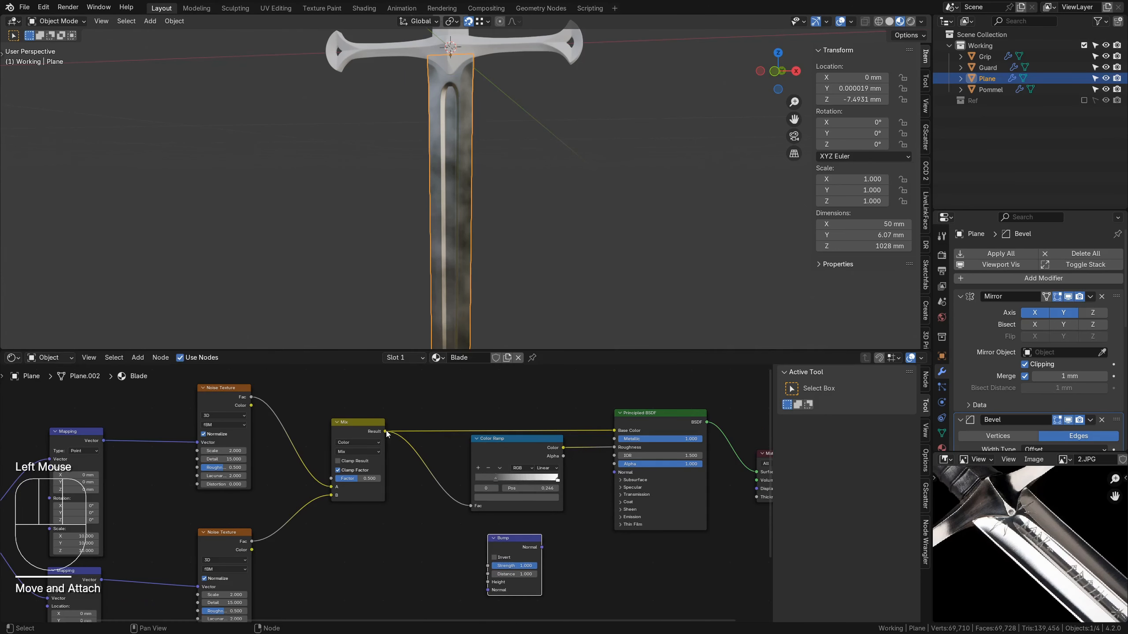
# Link the Mix Result to the Bump's Height and the Bump's Normal to the Principled BSDF's Normal, and inspect the blade surface.
pyautogui.moveTo(386, 434); pyautogui.dragTo(488, 582)
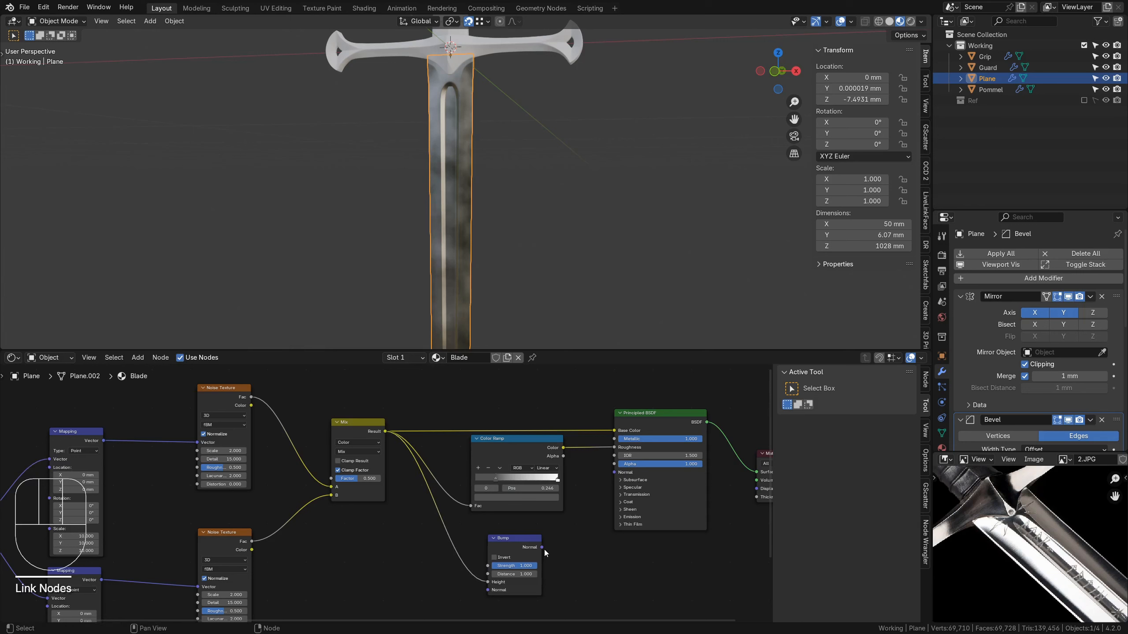
pyautogui.moveTo(544, 549); pyautogui.dragTo(614, 472)
pyautogui.scroll(2, 451, 115)
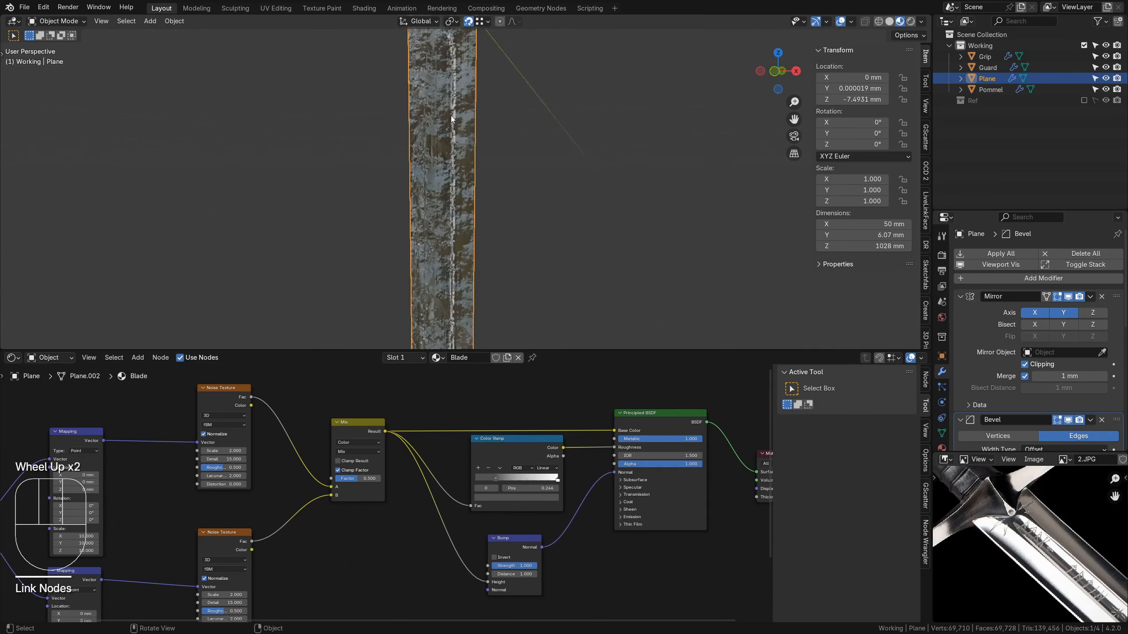
pyautogui.scroll(1, 451, 115)
pyautogui.keyDown('shift'); pyautogui.moveTo(423, 90); pyautogui.dragTo(428, 197, button='middle'); pyautogui.keyUp('shift')
pyautogui.moveTo(444, 251); pyautogui.dragTo(511, 237, button='middle')
# Set the Bump node's Strength to 0.02.
pyautogui.click(526, 565)
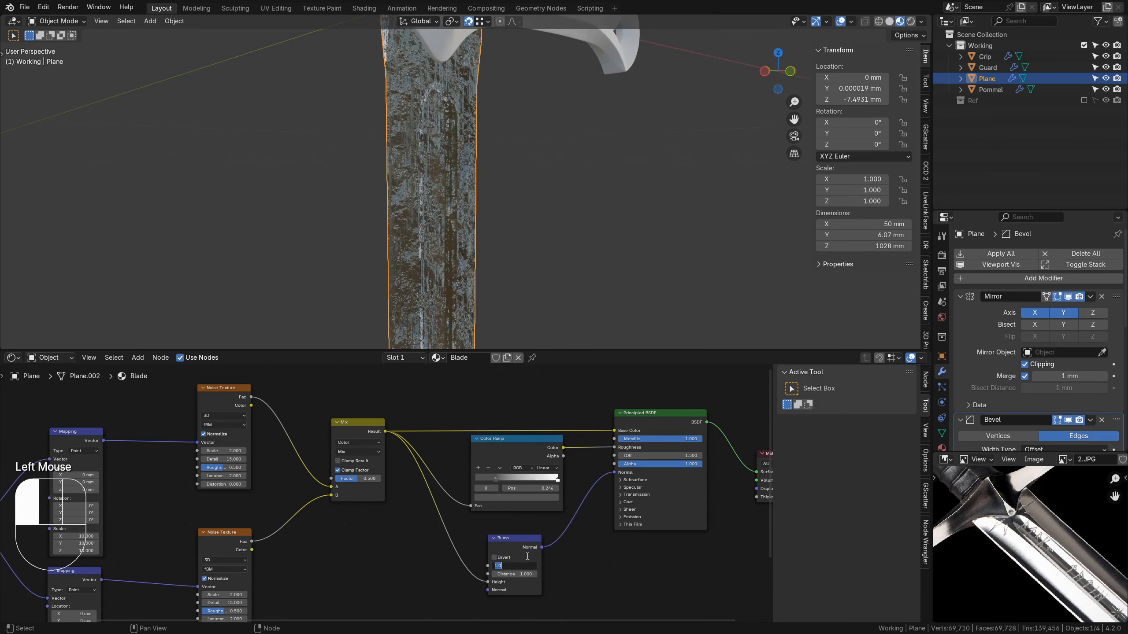
pyautogui.press('BackSpace')
pyautogui.press('Return')
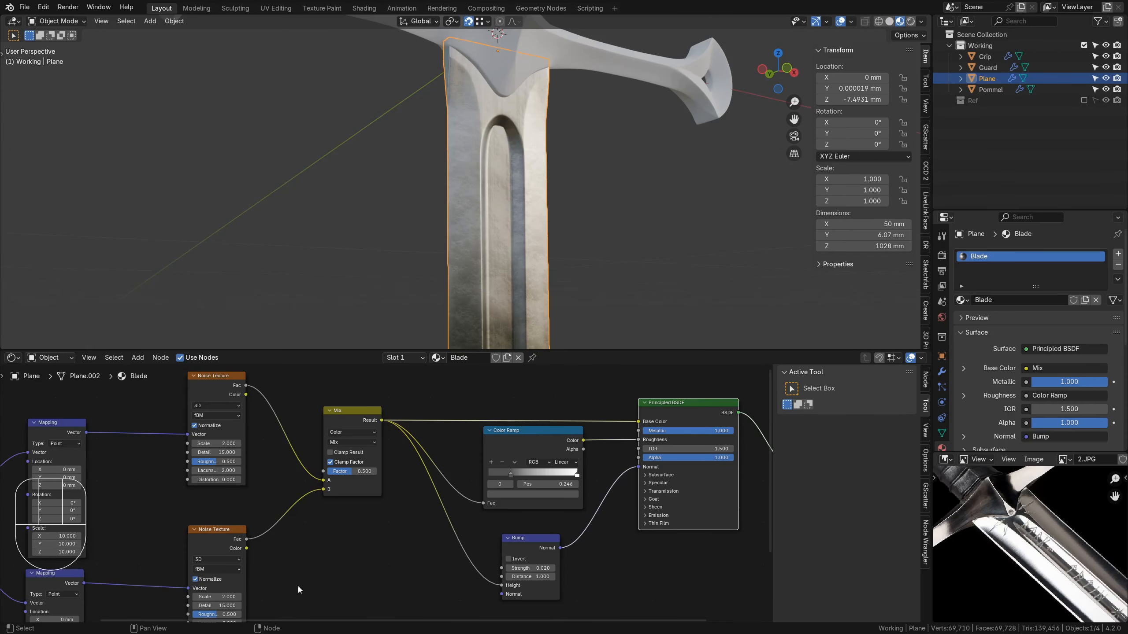
# Set the lower Noise Texture's Scale to 5.
pyautogui.keyDown('shift'); pyautogui.moveTo(297, 586); pyautogui.dragTo(309, 568, button='middle'); pyautogui.keyUp('shift')
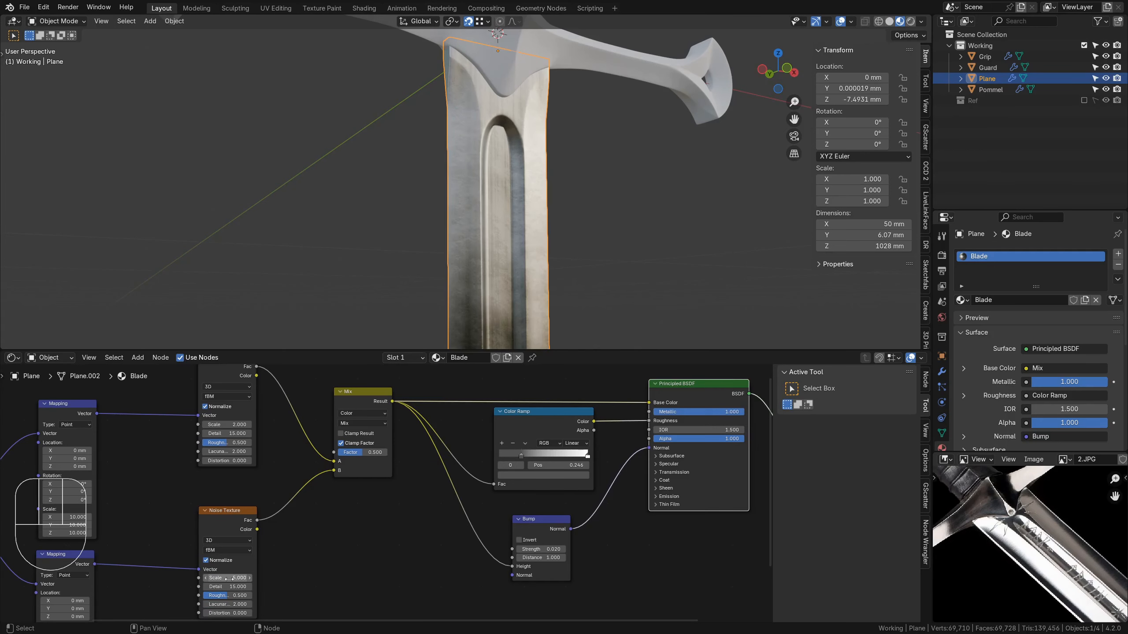
pyautogui.write('5')
pyautogui.press('Return')
# Raise the Mix node's Factor to about 0.784 and check the blade from several distances and angles.
pyautogui.keyDown('shift'); pyautogui.moveTo(374, 462); pyautogui.dragTo(369, 474, button='middle'); pyautogui.keyUp('shift')
pyautogui.click(358, 471)
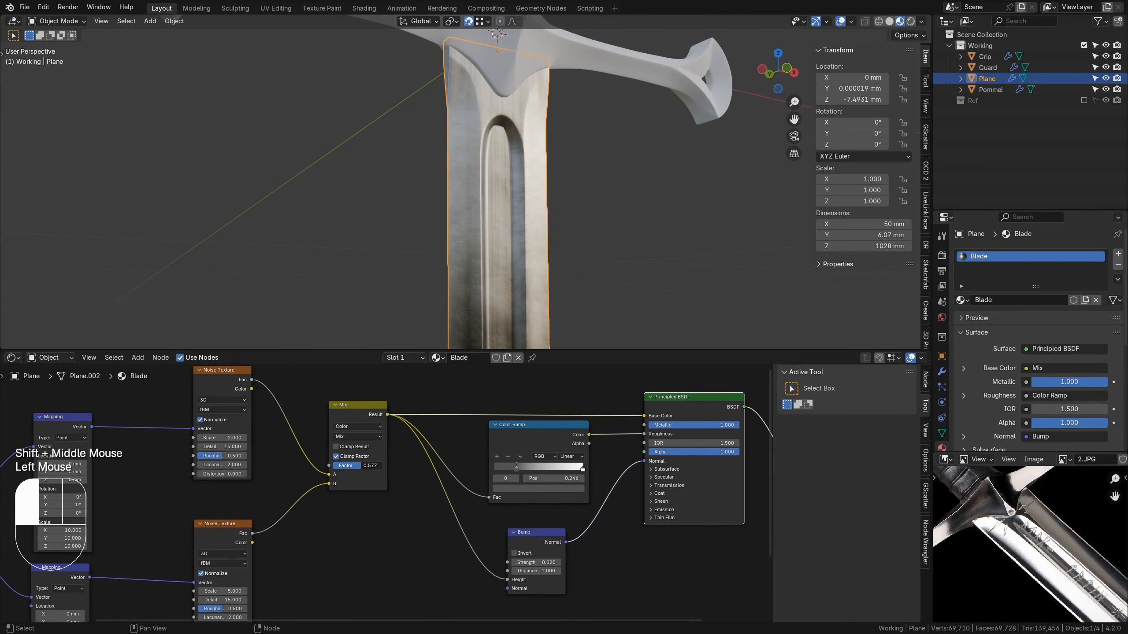
pyautogui.moveTo(358, 466); pyautogui.dragTo(363, 466)
pyautogui.moveTo(476, 245); pyautogui.dragTo(579, 245, button='middle')
pyautogui.scroll(-5, 500, 157)
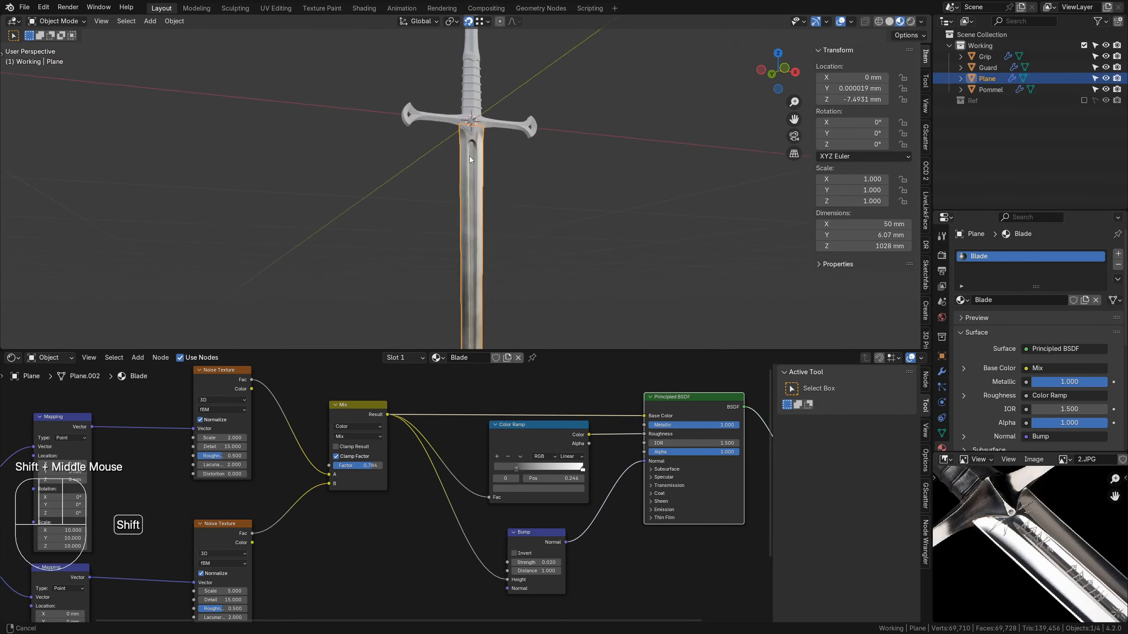
pyautogui.scroll(6, 483, 189)
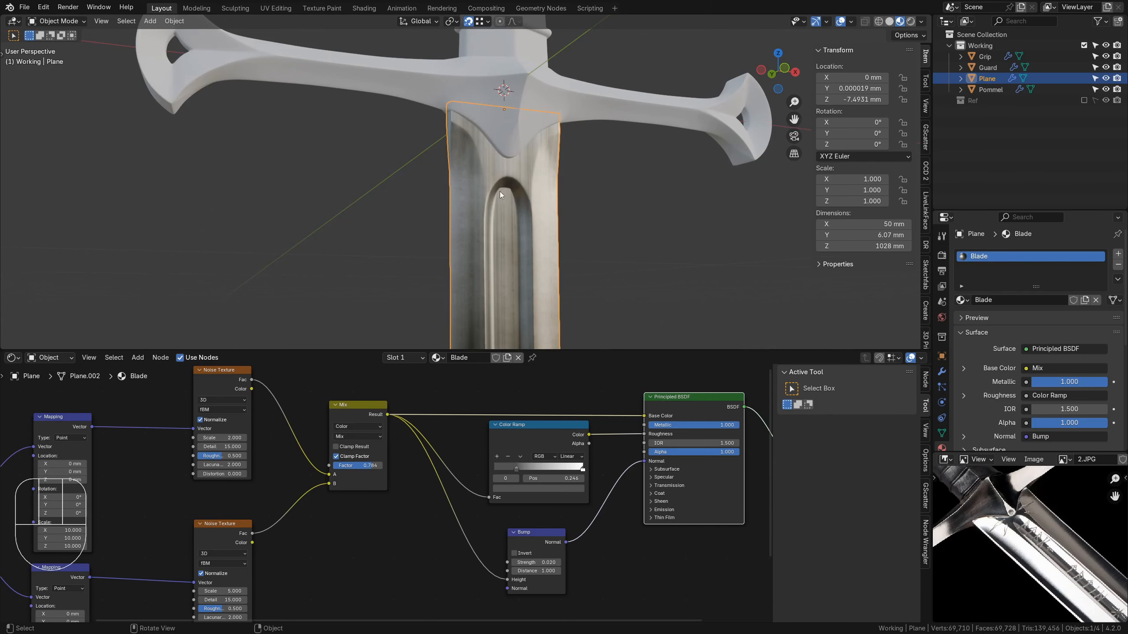
pyautogui.keyDown('shift'); pyautogui.moveTo(509, 197); pyautogui.dragTo(654, 220, button='middle'); pyautogui.keyUp('shift')
pyautogui.scroll(-4, 499, 120)
pyautogui.scroll(3, 507, 174)
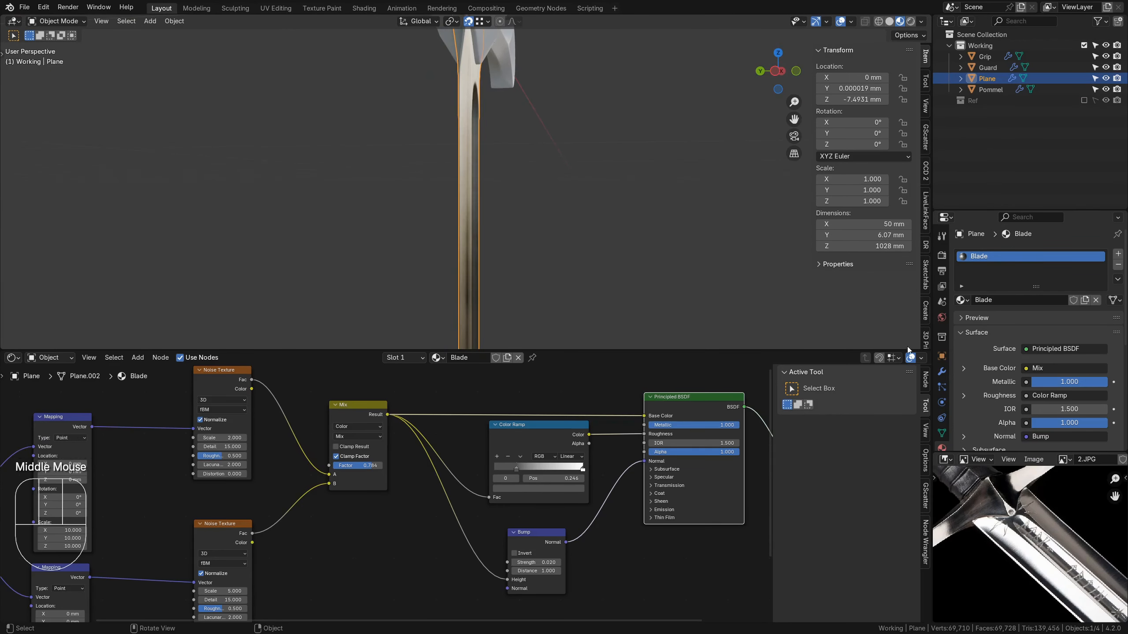
# Turn off the Y axis in the blade's Mirror modifier and enter Edit Mode on the blade.
pyautogui.click(941, 375)
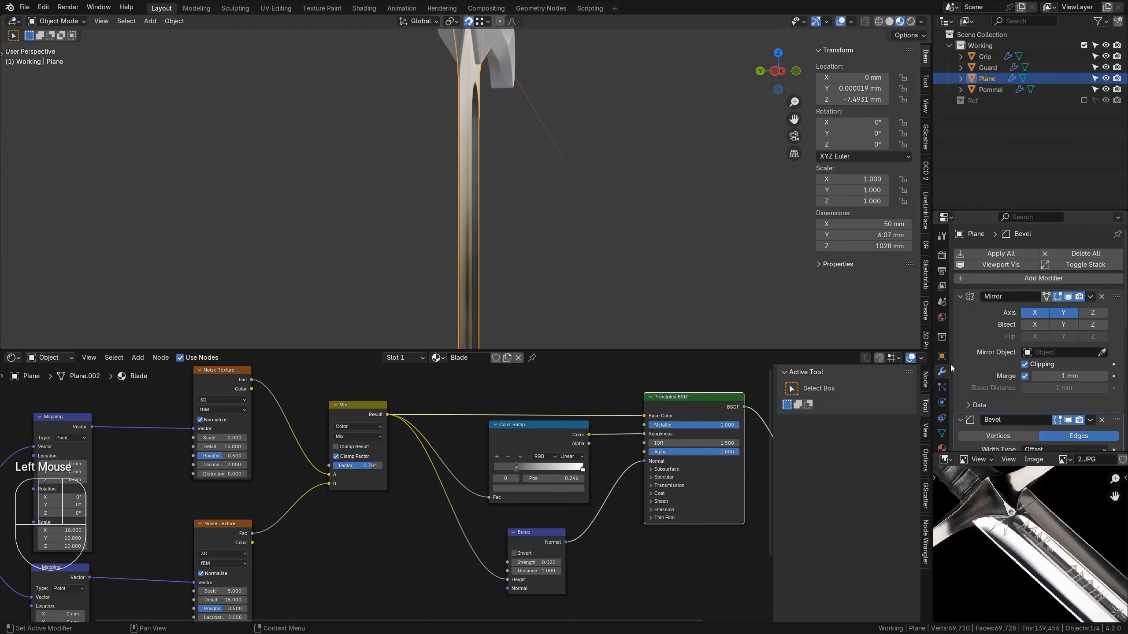
pyautogui.click(1064, 316)
pyautogui.moveTo(564, 184); pyautogui.dragTo(463, 78, button='middle')
pyautogui.press('Tab')
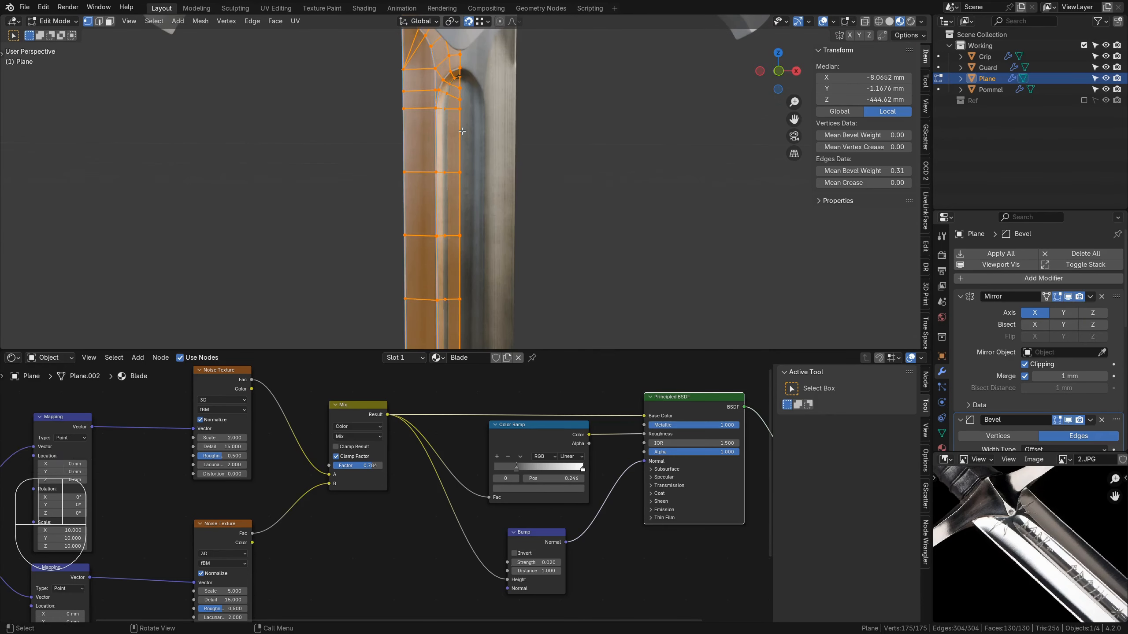
# Collapse the Bevel modifier's settings, toggle the Subdivision modifier's viewport display and deselect the mesh.
pyautogui.scroll(-4, 1039, 375)
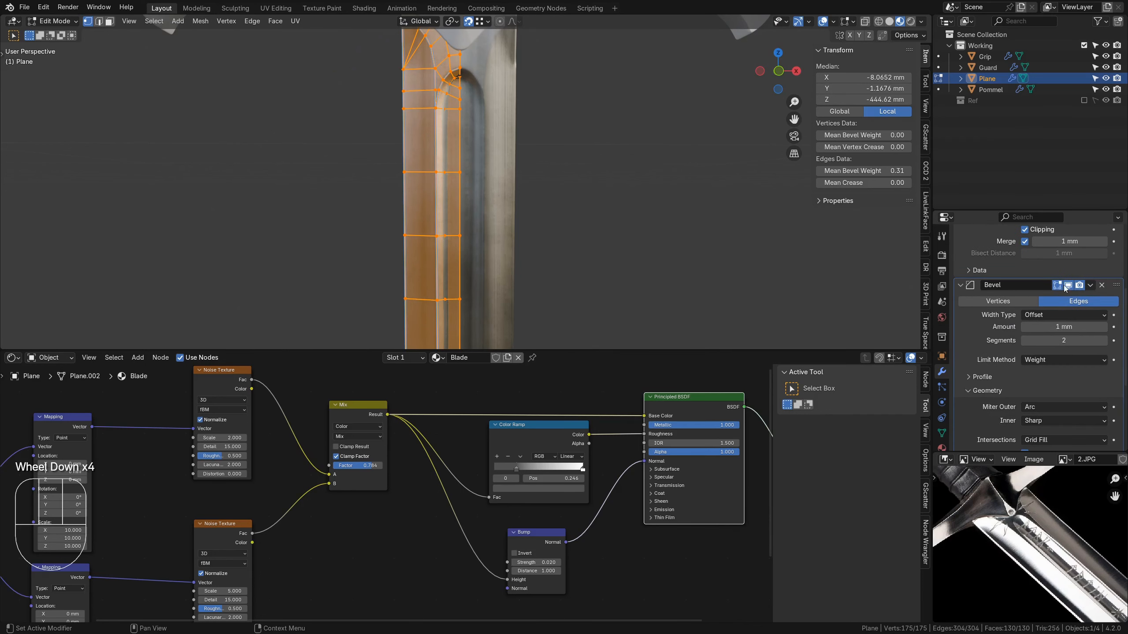
pyautogui.click(959, 286)
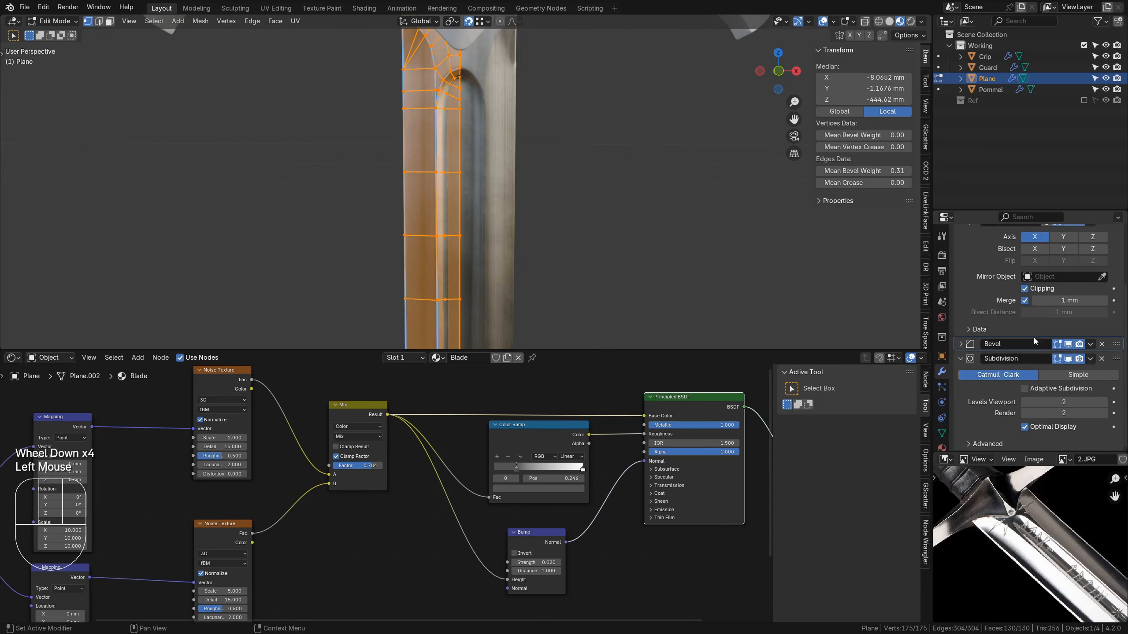
pyautogui.click(1068, 361)
pyautogui.click(568, 133)
pyautogui.moveTo(568, 133); pyautogui.dragTo(452, 144, button='middle')
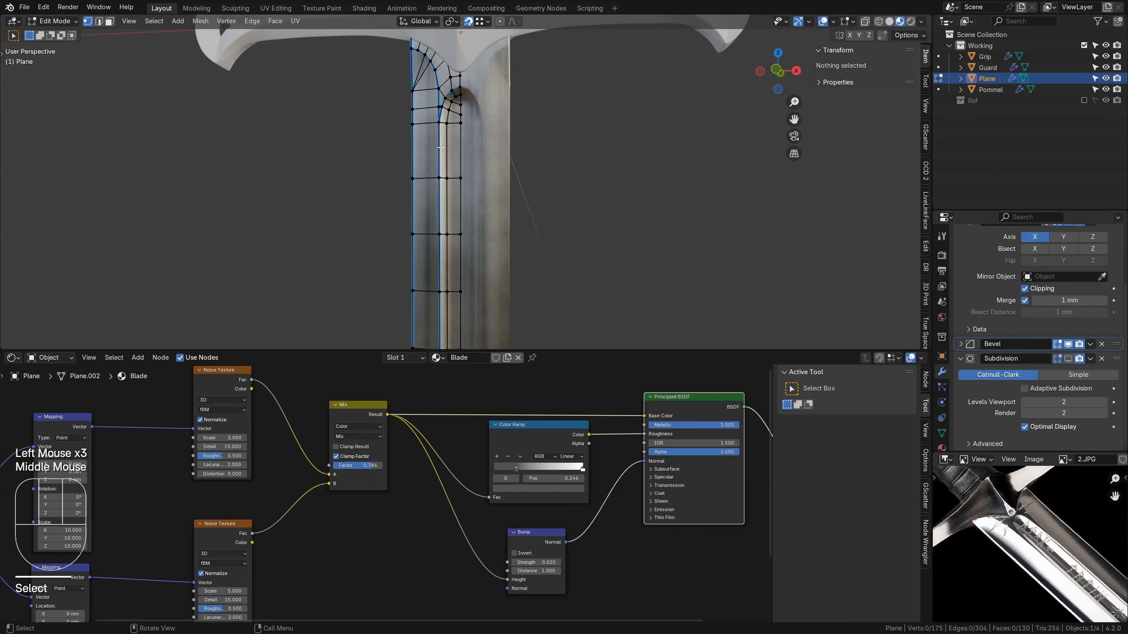
# In edge mode, select the lengthwise edge loop inside the blade's fuller, including the short edges at both of its ends.
pyautogui.press('2')
pyautogui.keyDown('alt'); pyautogui.click(445, 142); pyautogui.keyUp('alt')
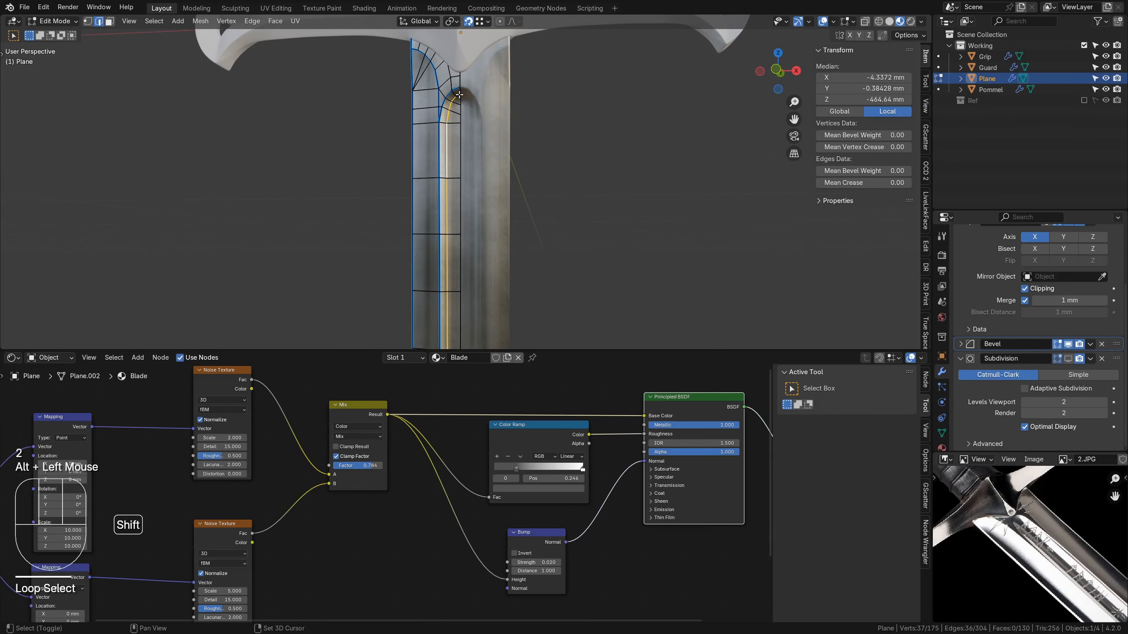
pyautogui.keyDown('shift'); pyautogui.click(458, 95); pyautogui.keyUp('shift')
pyautogui.scroll(-2, 511, 222)
pyautogui.moveTo(511, 222)
pyautogui.keyDown('shift'); pyautogui.mouseDown(button='middle')
pyautogui.moveTo(562, 41)
pyautogui.moveTo(561, 259)
pyautogui.moveTo(516, 322)
pyautogui.moveTo(493, 294)
pyautogui.moveTo(517, 240)
pyautogui.mouseUp(button='middle'); pyautogui.keyUp('shift')
pyautogui.scroll(-1, 491, 289)
pyautogui.scroll(2, 492, 289)
pyautogui.scroll(3, 492, 290)
pyautogui.keyDown('shift'); pyautogui.click(518, 239); pyautogui.keyUp('shift')
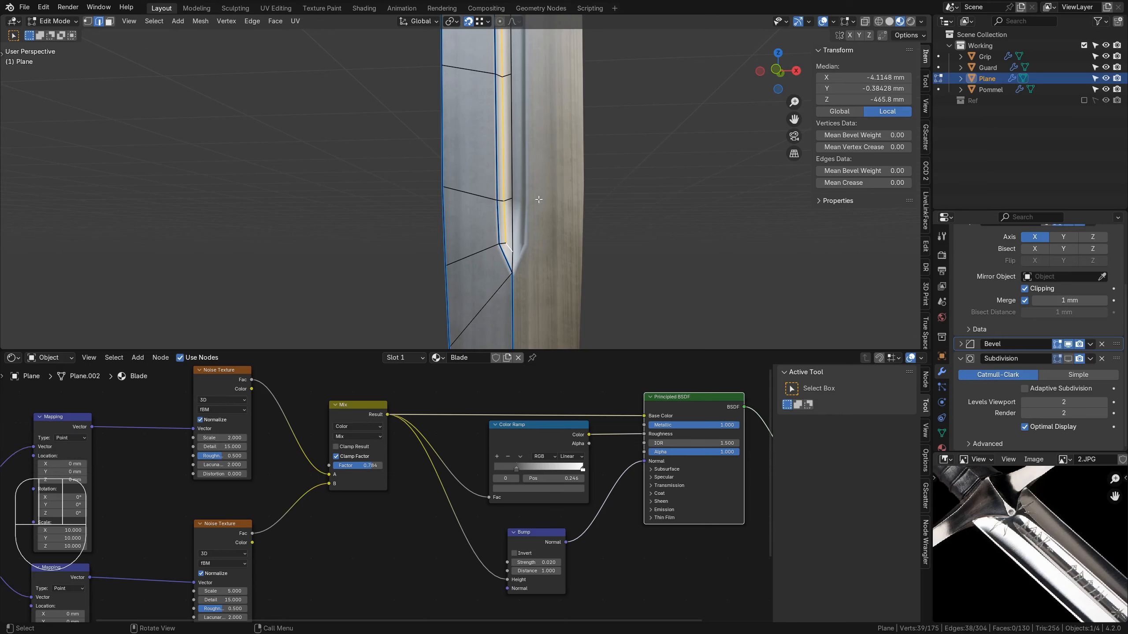
# Edge-slide the selected fuller loop onto the blade's centreline with a factor of -1.
pyautogui.press('g')
pyautogui.press('g')
pyautogui.click(628, 196)
# Merge all of the blade's vertices by distance, using a merge distance of 0.1 mm.
pyautogui.scroll(-3, 621, 196)
pyautogui.keyDown('shift'); pyautogui.moveTo(617, 195); pyautogui.dragTo(592, 97, button='middle'); pyautogui.keyUp('shift')
pyautogui.scroll(8, 592, 98)
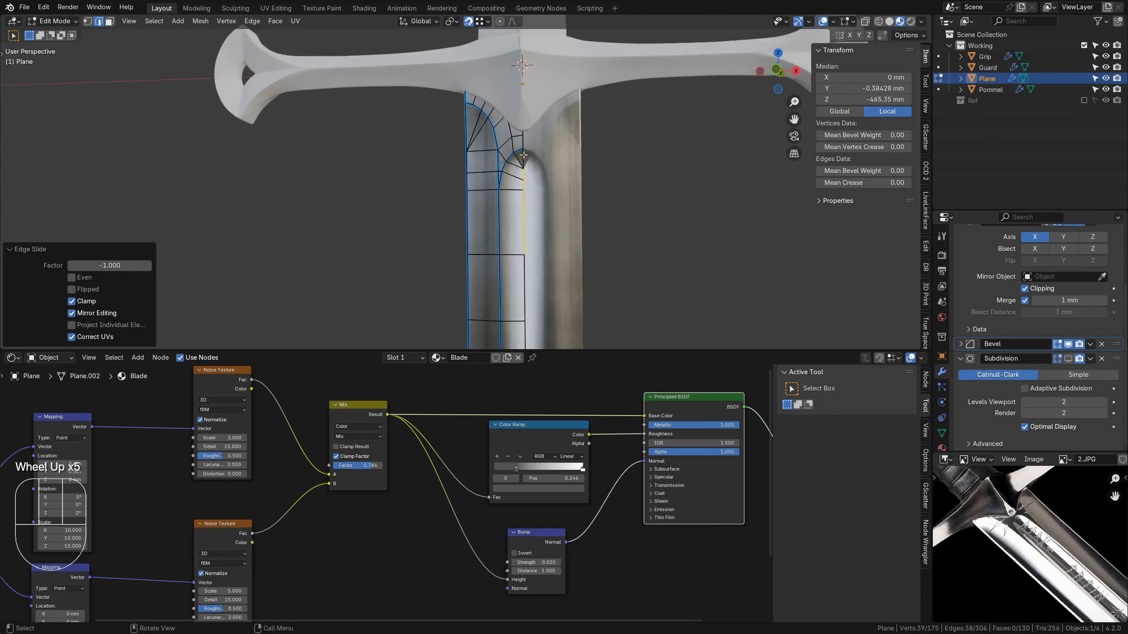
pyautogui.keyDown('shift'); pyautogui.scroll(1, 637, 137); pyautogui.keyUp('shift')
pyautogui.keyDown('shift'); pyautogui.moveTo(641, 146); pyautogui.dragTo(522, 169, button='middle'); pyautogui.keyUp('shift')
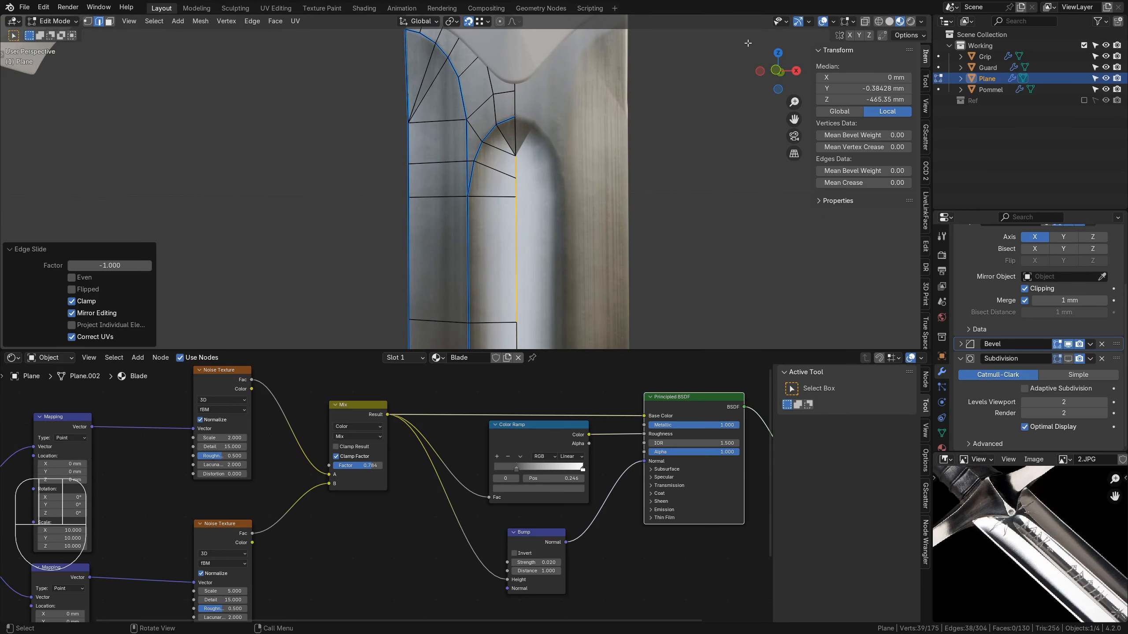
pyautogui.click(513, 152)
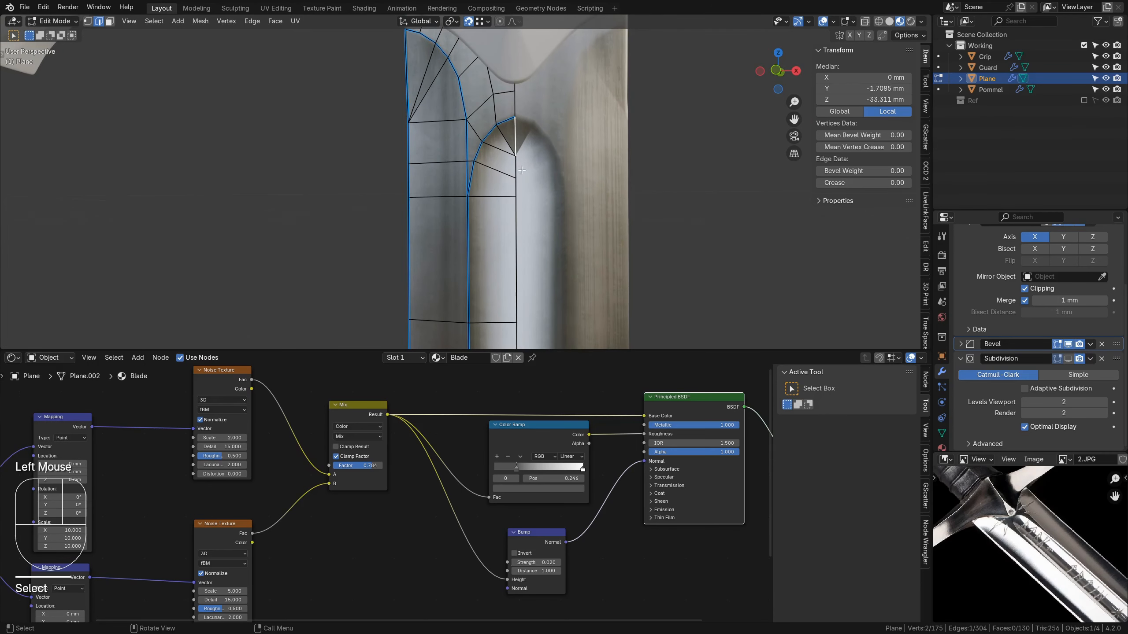
pyautogui.press('1')
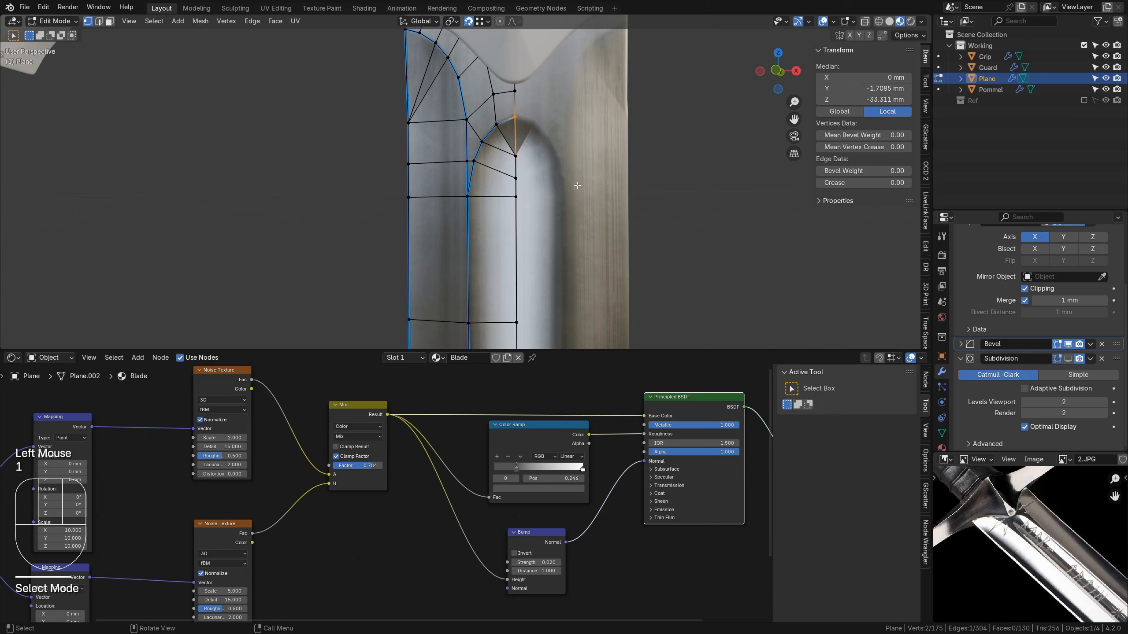
pyautogui.press('a')
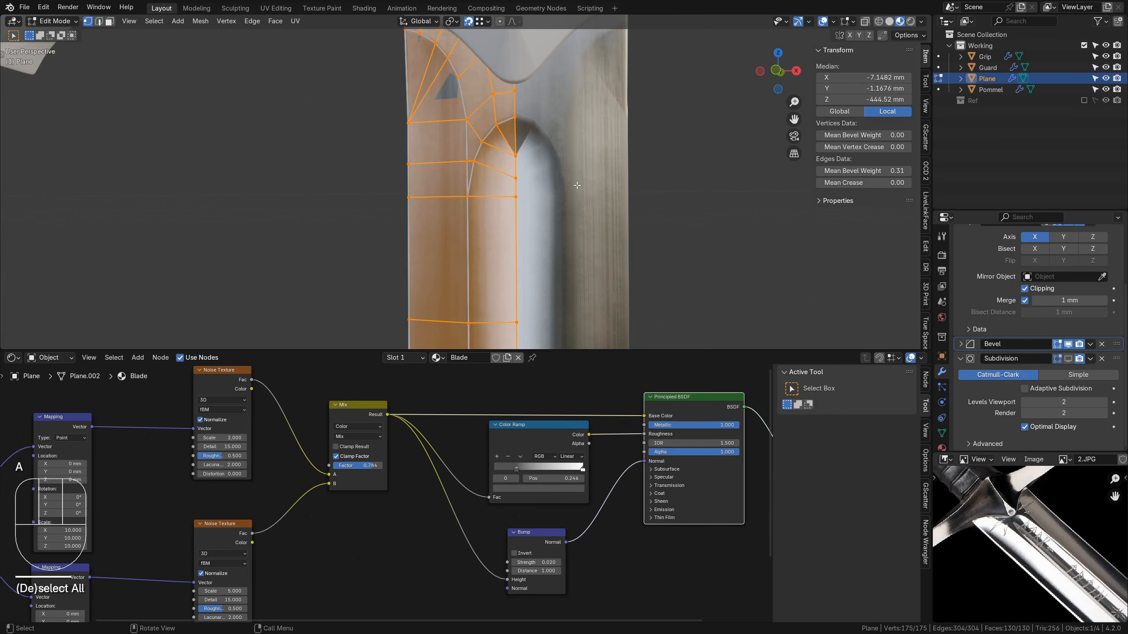
pyautogui.press('m')
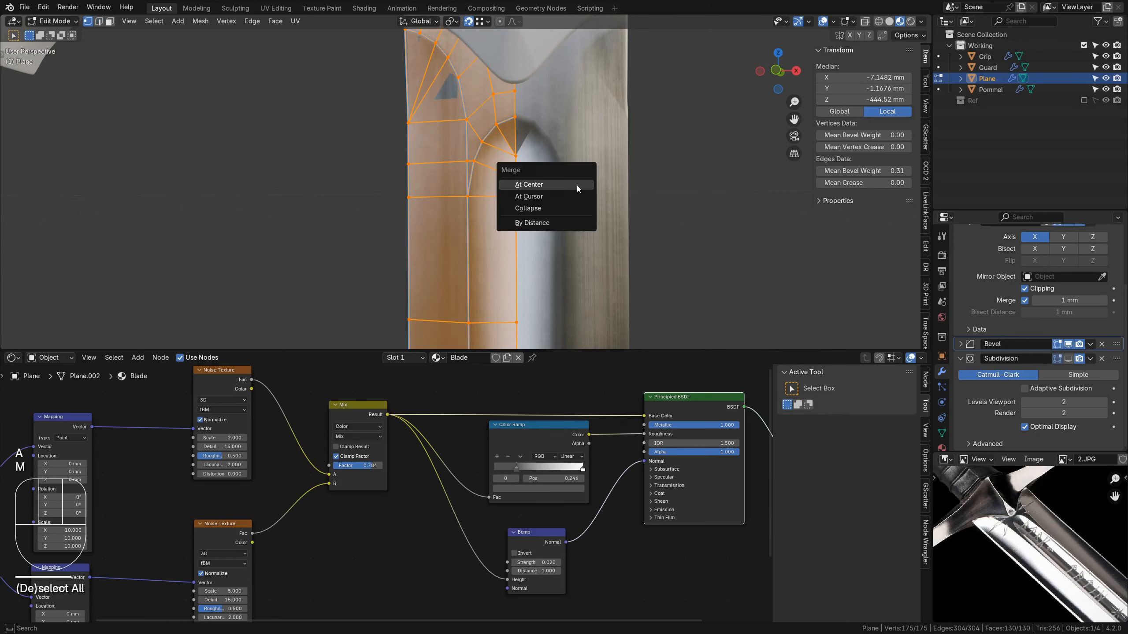
pyautogui.click(532, 222)
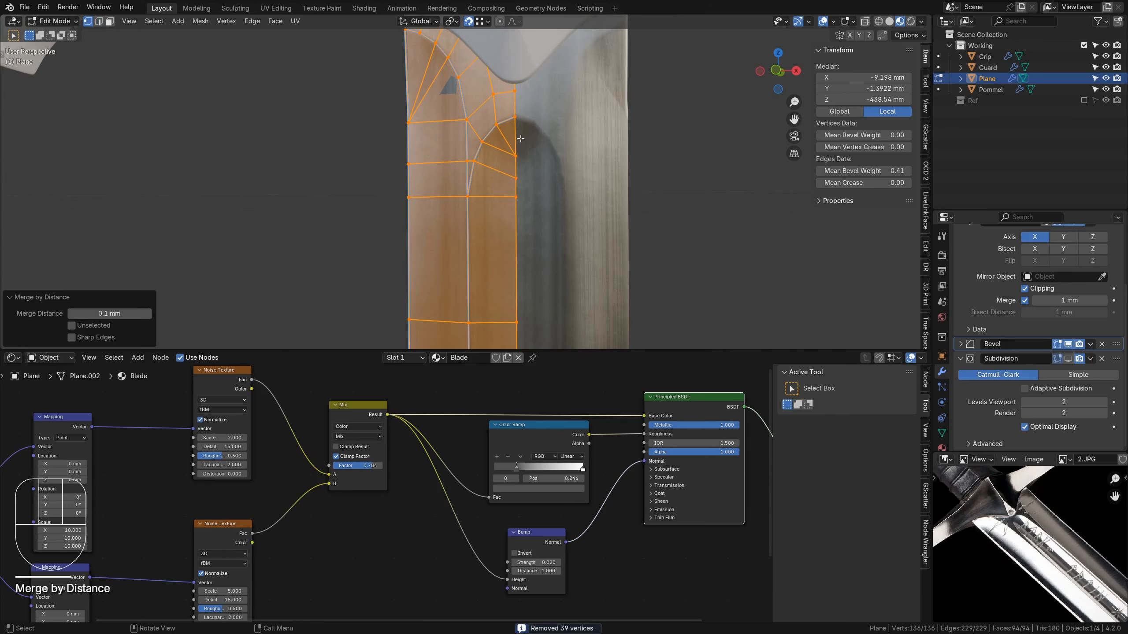
# Test-move the centreline vertices at both ends of the fuller to check that they are merged, cancelling each move.
pyautogui.click(518, 156)
pyautogui.press('g')
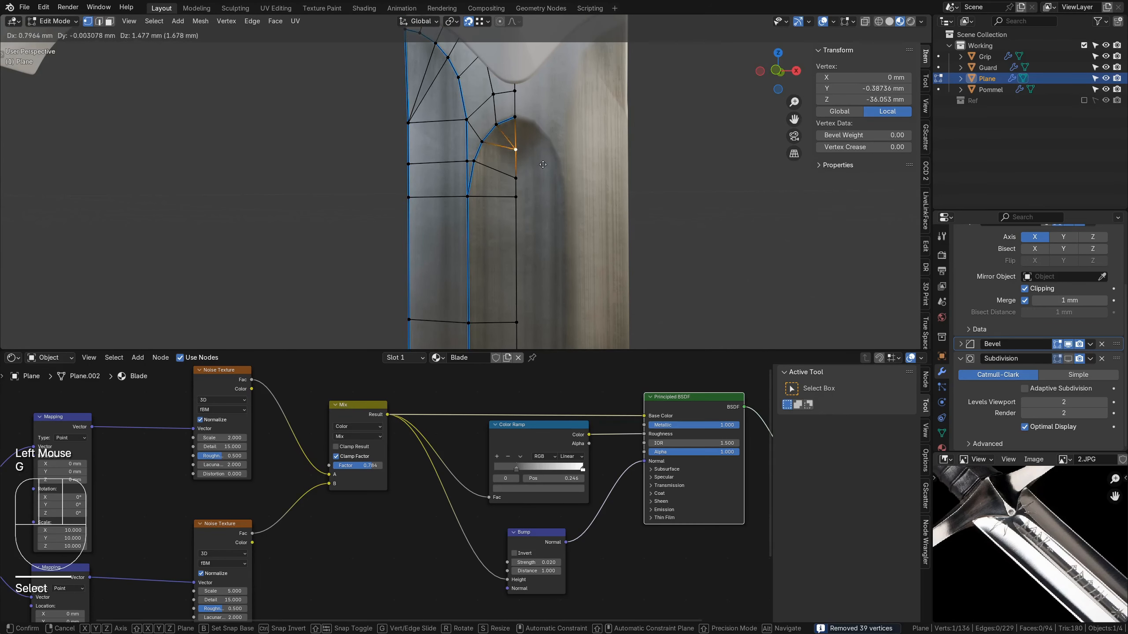
pyautogui.press('Escape')
pyautogui.click(559, 183)
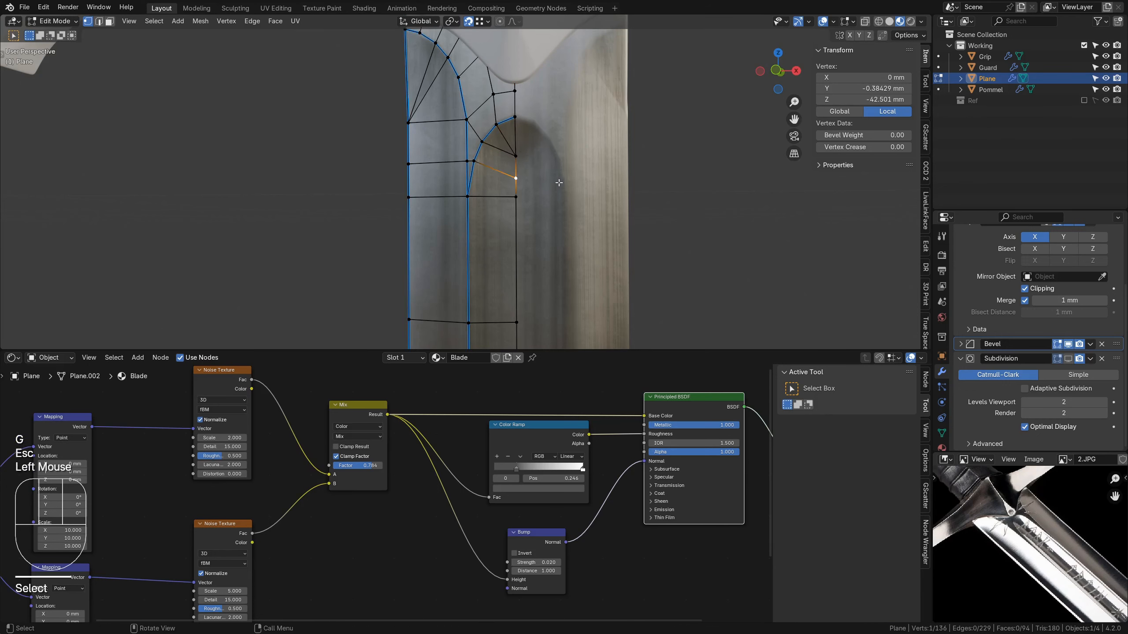
pyautogui.press('g')
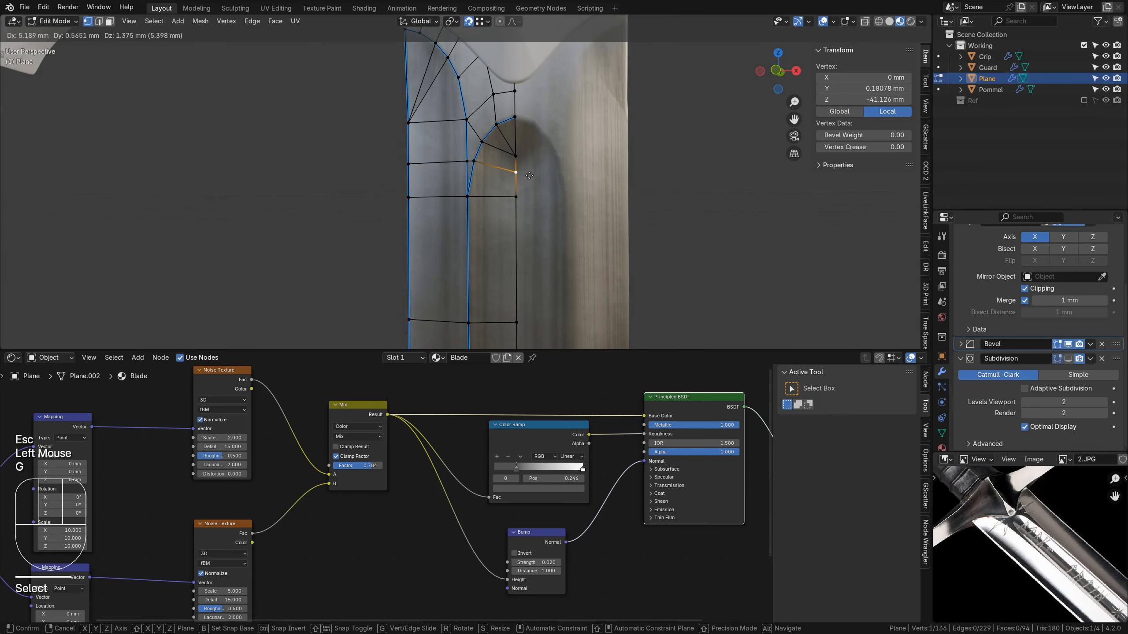
pyautogui.press('Escape')
pyautogui.scroll(-2, 537, 176)
pyautogui.scroll(-2, 537, 176)
pyautogui.keyDown('shift'); pyautogui.scroll(-1, 536, 176); pyautogui.keyUp('shift')
pyautogui.keyDown('shift'); pyautogui.moveTo(537, 176); pyautogui.dragTo(544, 101, button='middle'); pyautogui.keyUp('shift')
pyautogui.keyDown('ctrl'); pyautogui.moveTo(507, 187); pyautogui.dragTo(434, 106, button='middle'); pyautogui.keyUp('ctrl')
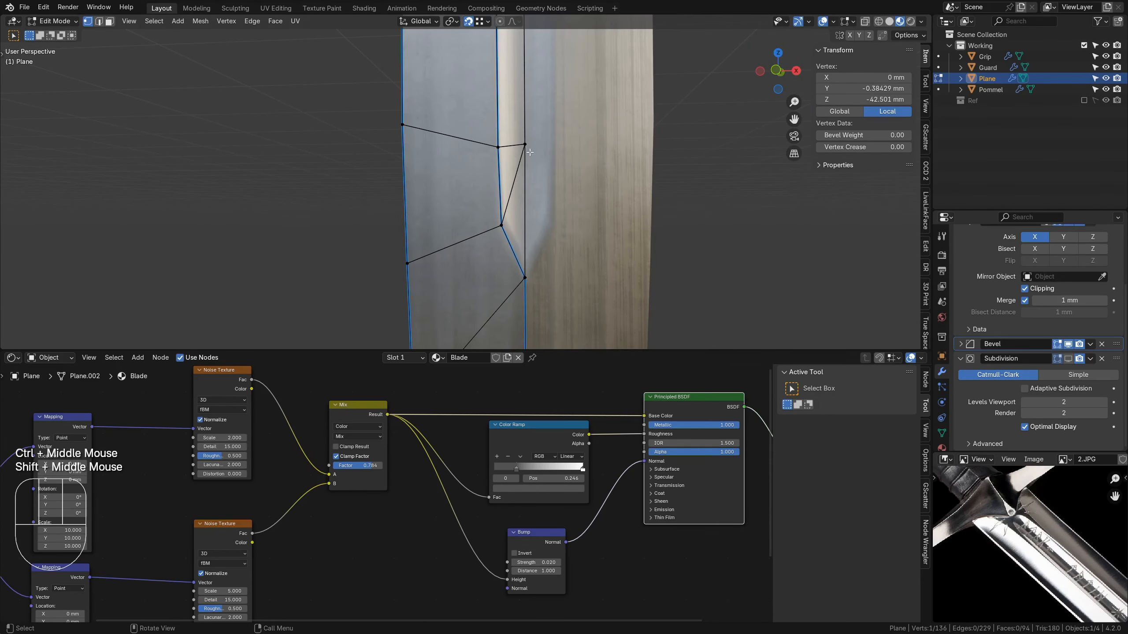
pyautogui.click(524, 151)
pyautogui.press('g')
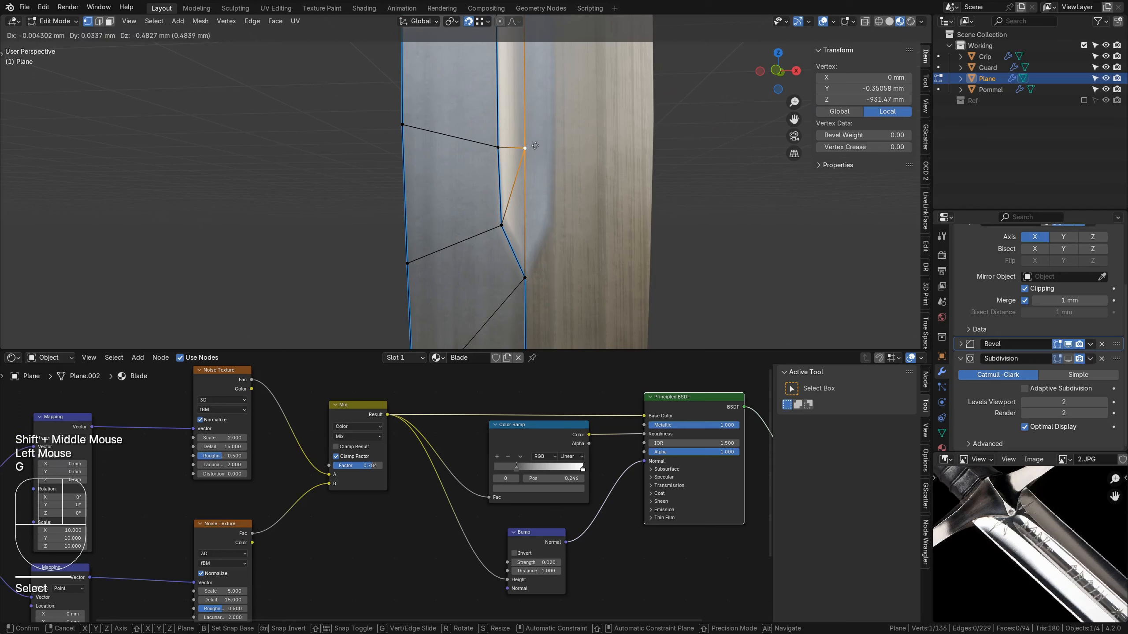
pyautogui.press('Escape')
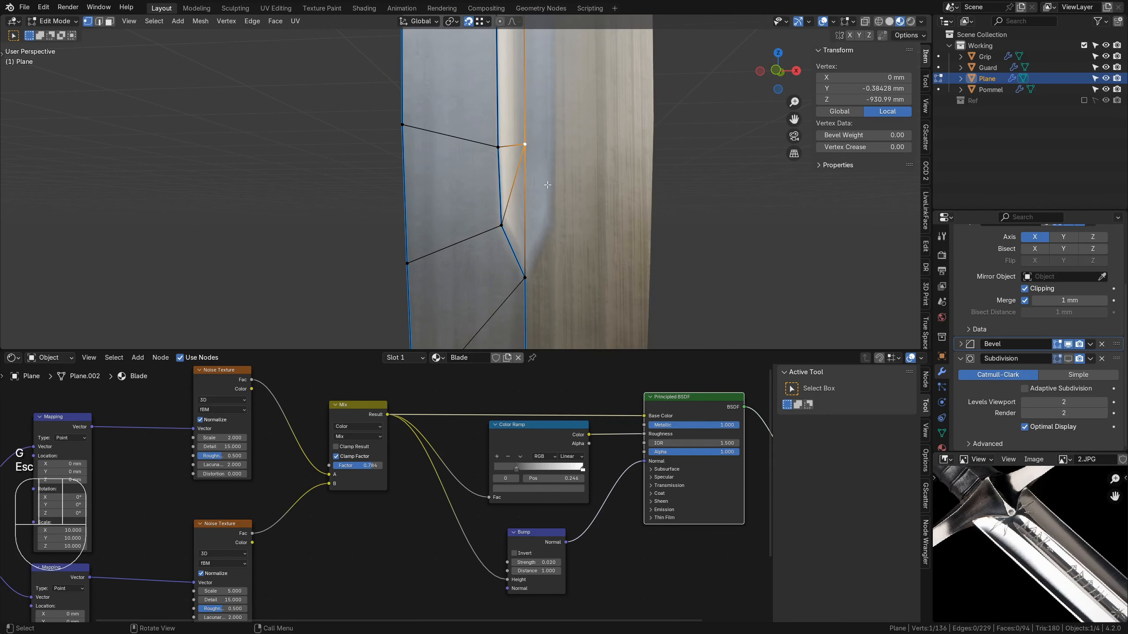
# Dissolve the extra diagonal edge inside the fuller at its pointed lower end and at its rounded upper end.
pyautogui.press('2')
pyautogui.click(511, 178)
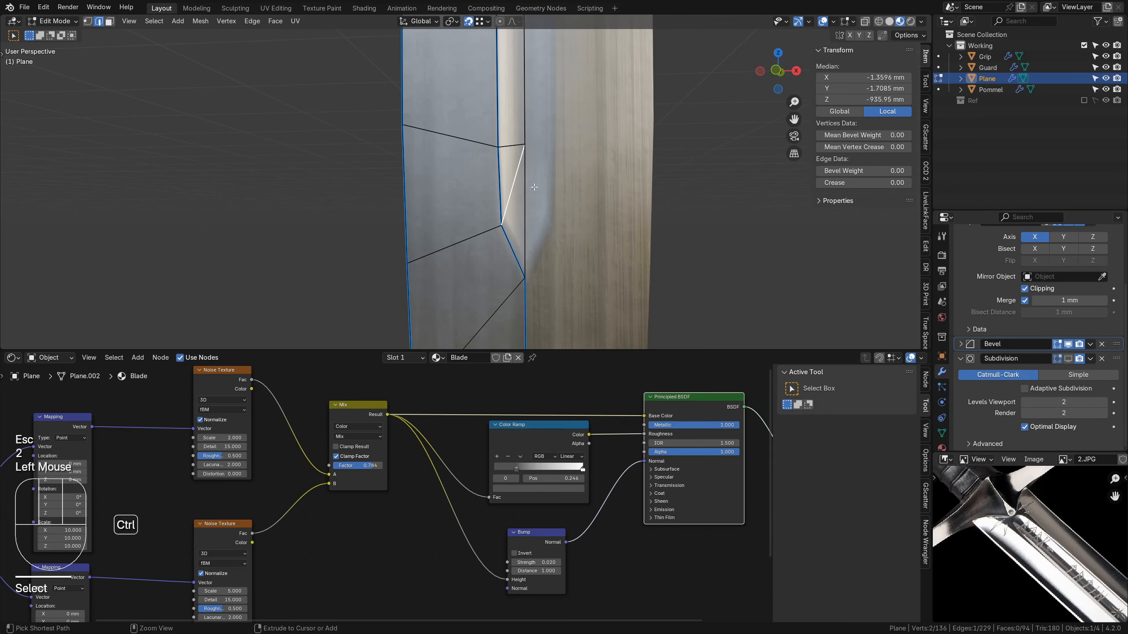
pyautogui.hotkey('ctrl', 'x')
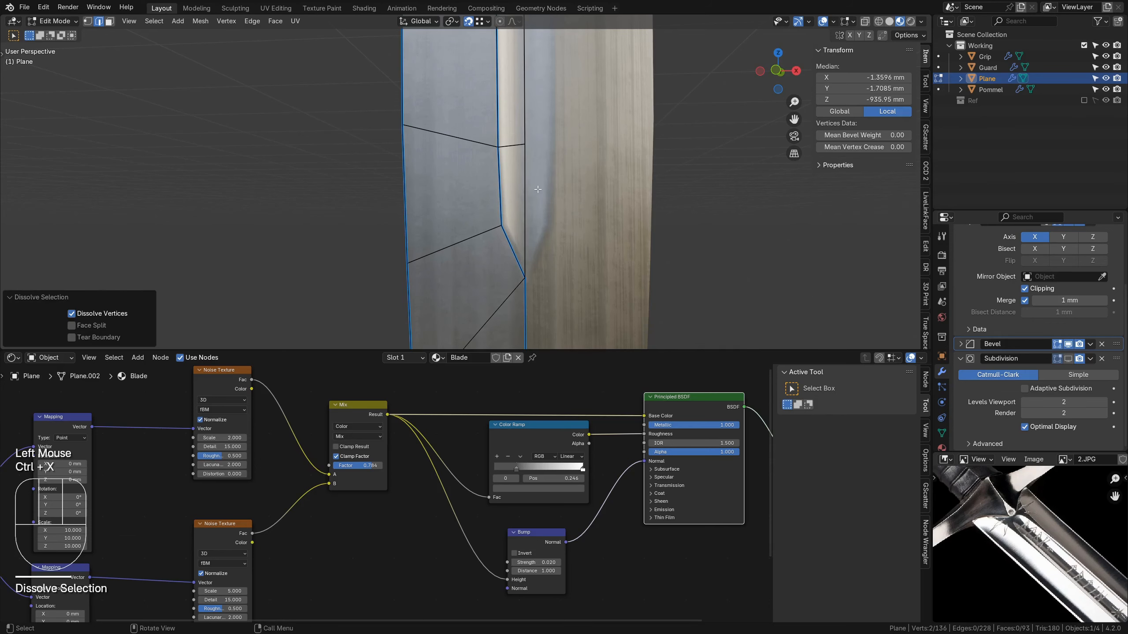
pyautogui.scroll(-4, 537, 188)
pyautogui.keyDown('shift'); pyautogui.moveTo(537, 188); pyautogui.dragTo(402, 377, button='middle'); pyautogui.keyUp('shift')
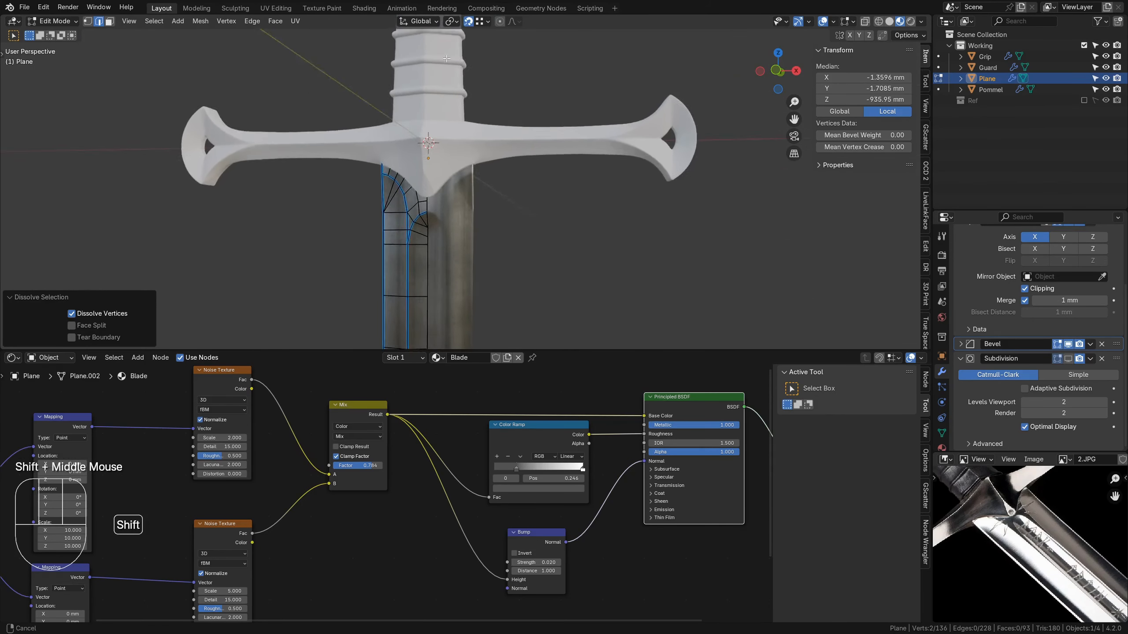
pyautogui.scroll(3, 495, 123)
pyautogui.click(495, 123)
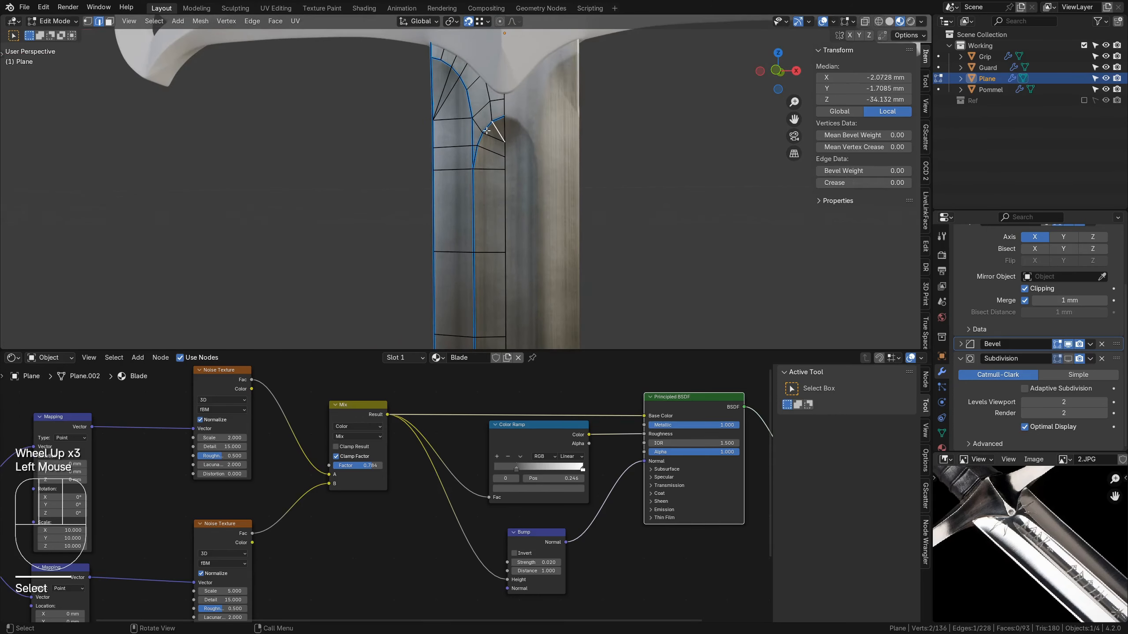
pyautogui.hotkey('ctrl', 'x')
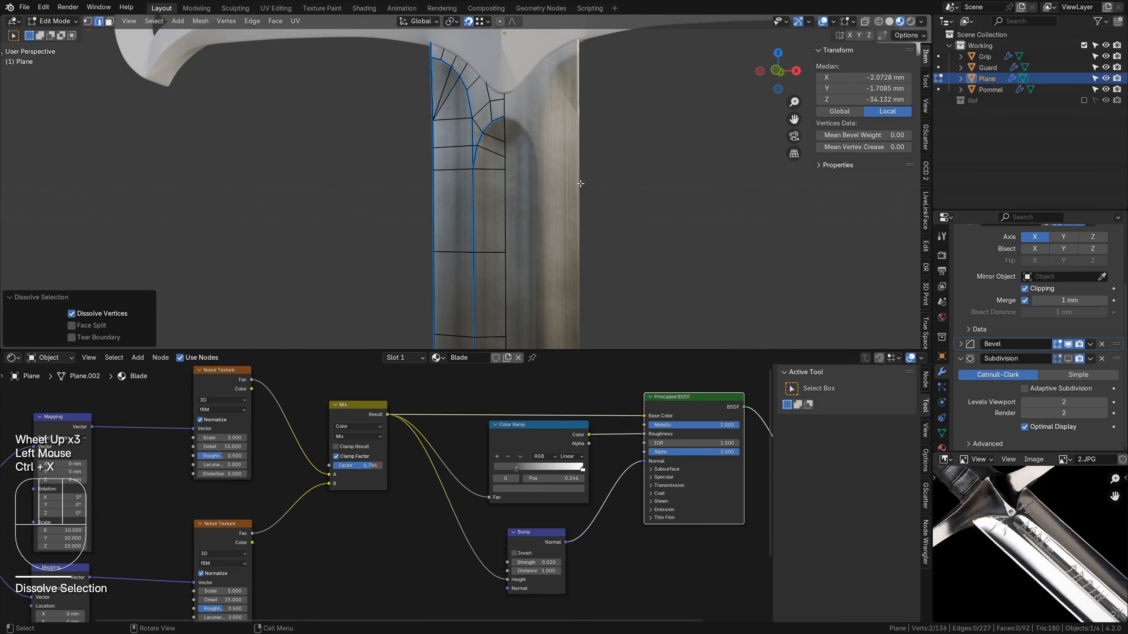
# Return to Object Mode and turn on the Subdivision modifier's viewport display for the blade.
pyautogui.press('Tab')
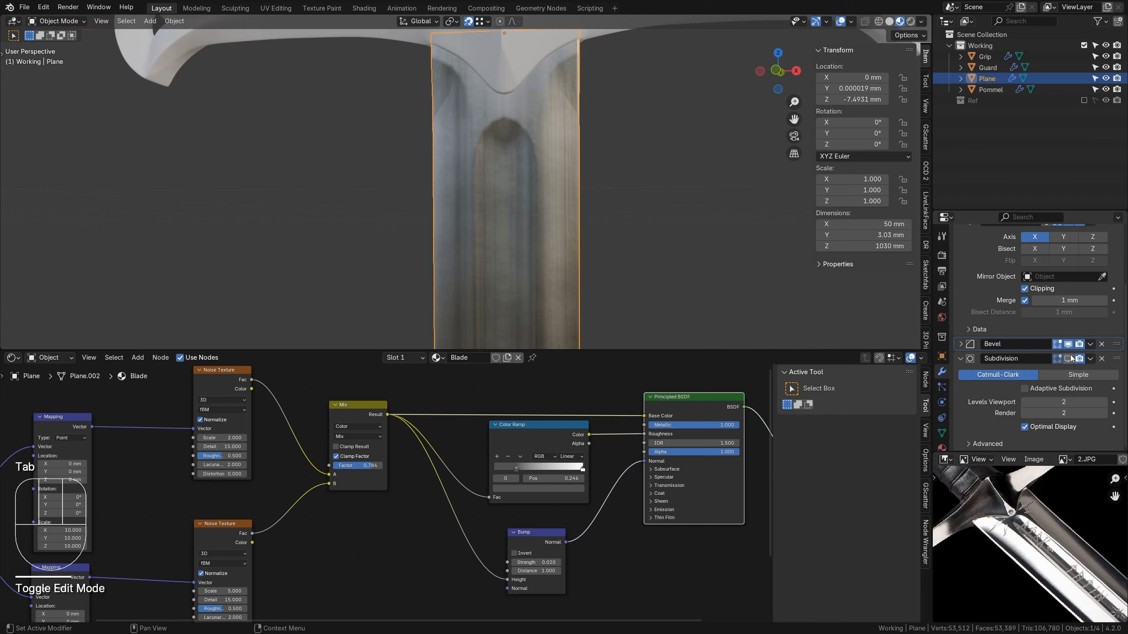
pyautogui.click(1070, 357)
pyautogui.moveTo(563, 227); pyautogui.dragTo(586, 217, button='middle')
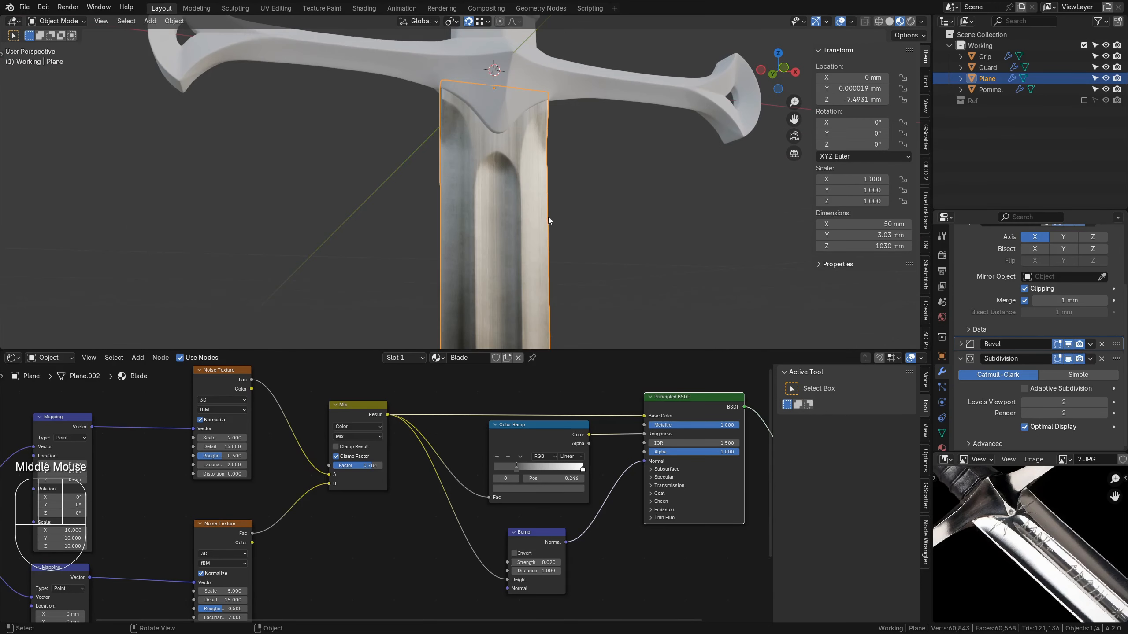
# Move the short centreline edge at the fuller's upper end about -0.56 mm along Z and return to Object Mode.
pyautogui.press('Tab')
pyautogui.click(498, 155)
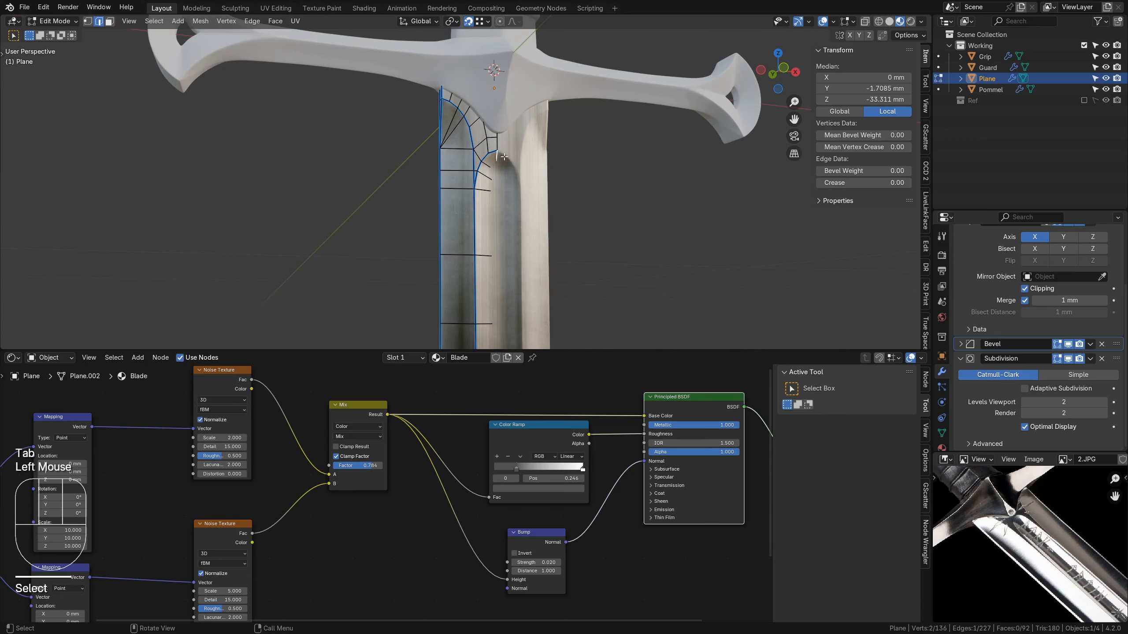
pyautogui.press('g')
pyautogui.press('z')
pyautogui.press('shift')
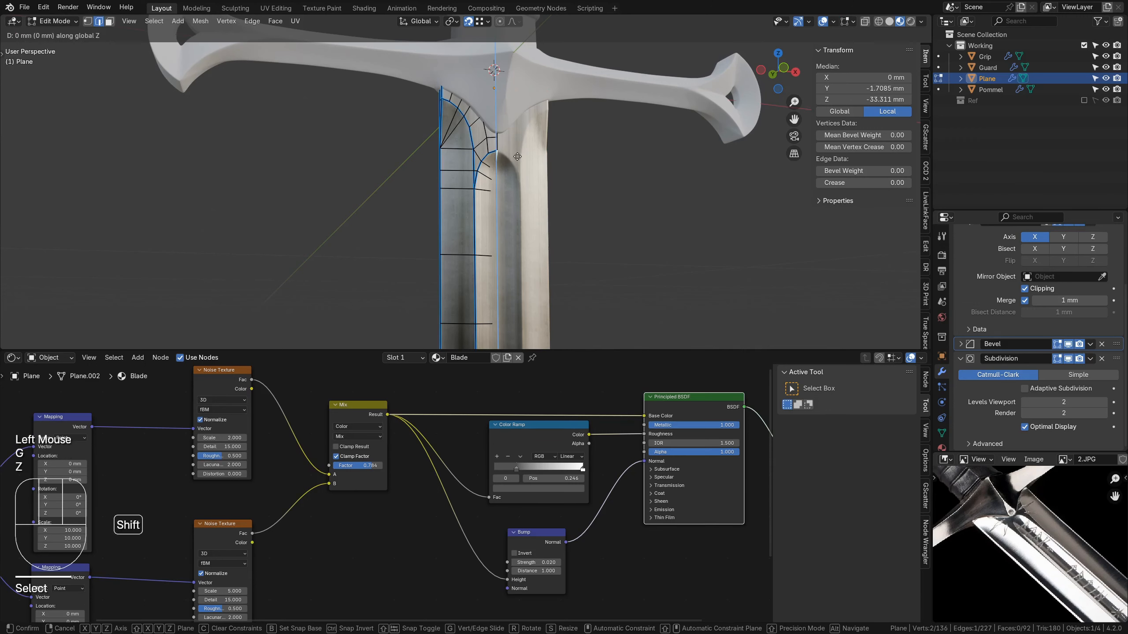
pyautogui.keyDown('shift'); pyautogui.click(517, 169); pyautogui.keyUp('shift')
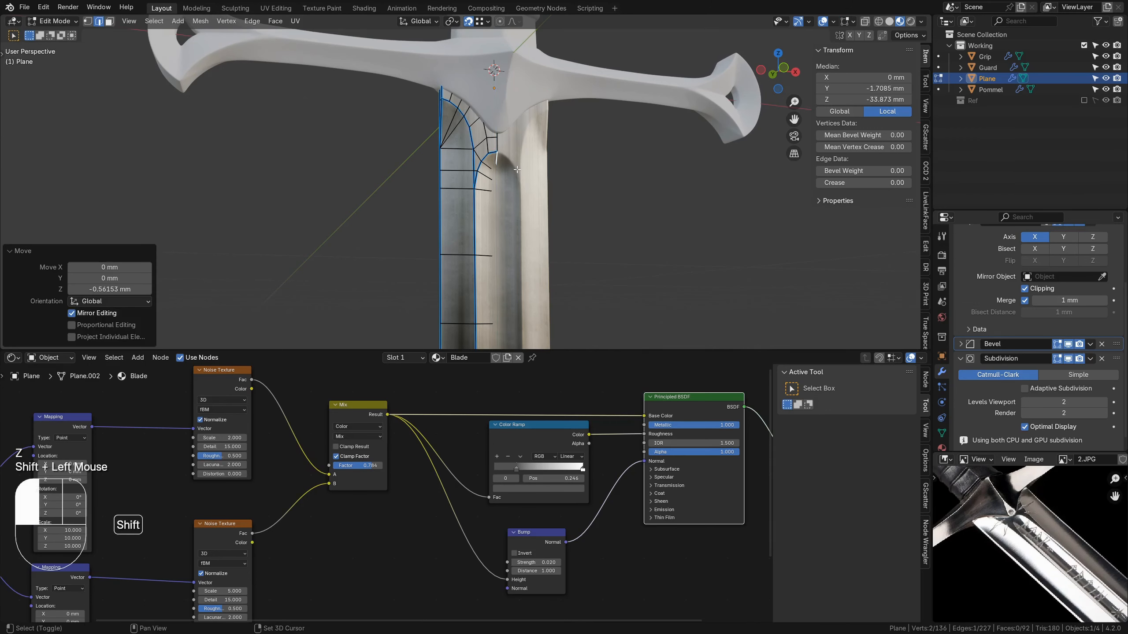
pyautogui.scroll(-3, 478, 290)
pyautogui.press('Tab')
pyautogui.keyDown('shift'); pyautogui.moveTo(478, 287); pyautogui.dragTo(476, 72, button='middle'); pyautogui.keyUp('shift')
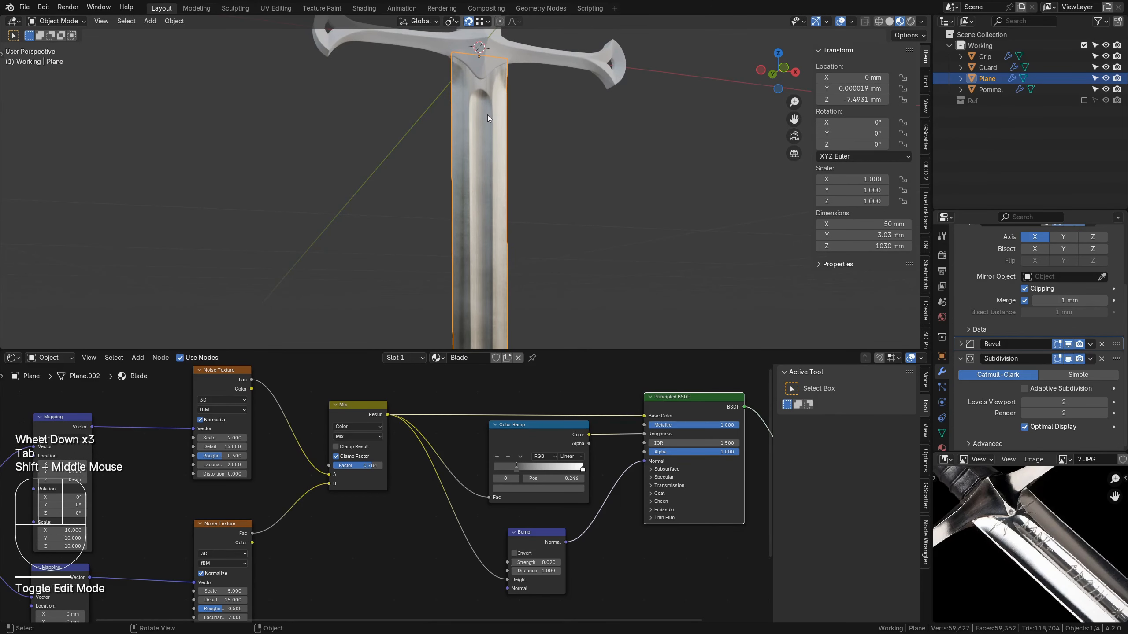
# Try mirroring the blade on the Y axis with its Mirror modifier.
pyautogui.scroll(2, 1070, 350)
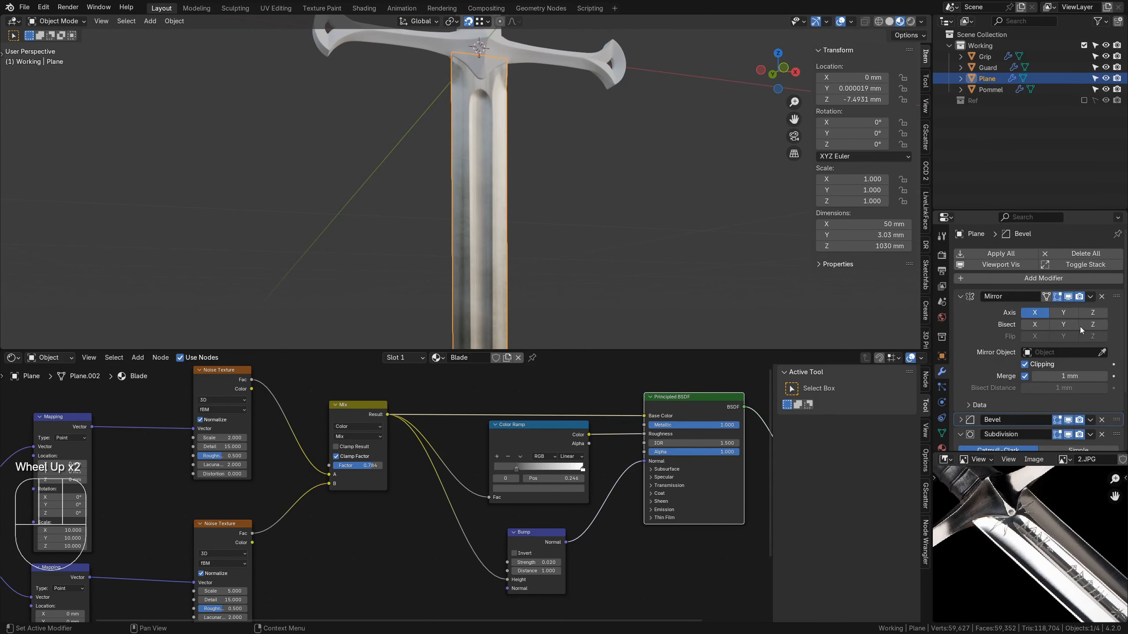
pyautogui.click(1071, 313)
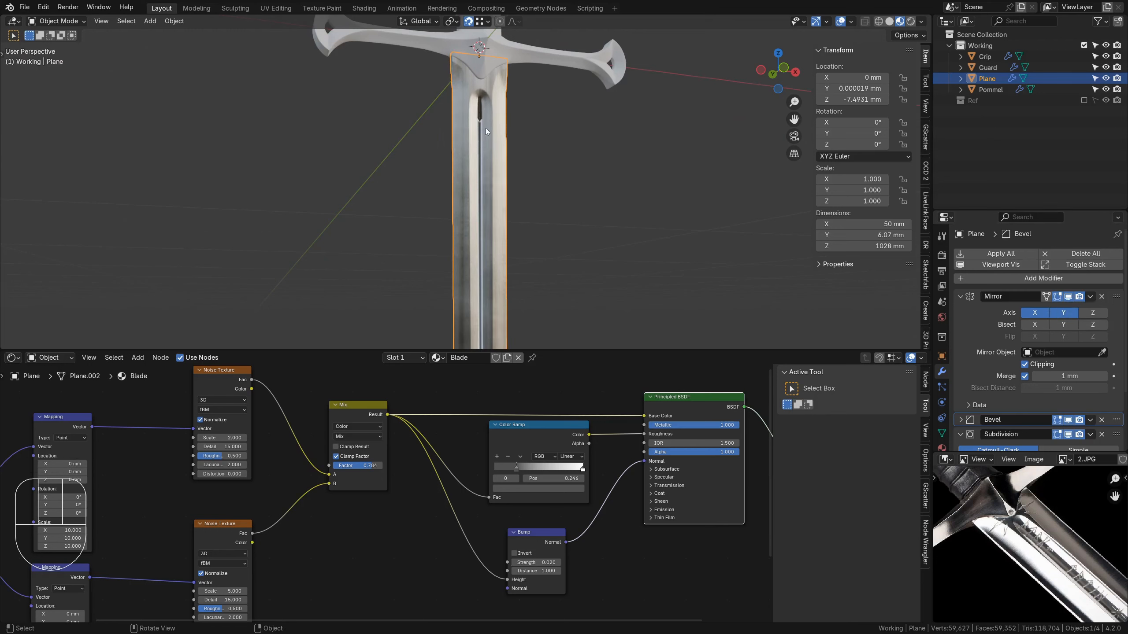
pyautogui.click(1063, 313)
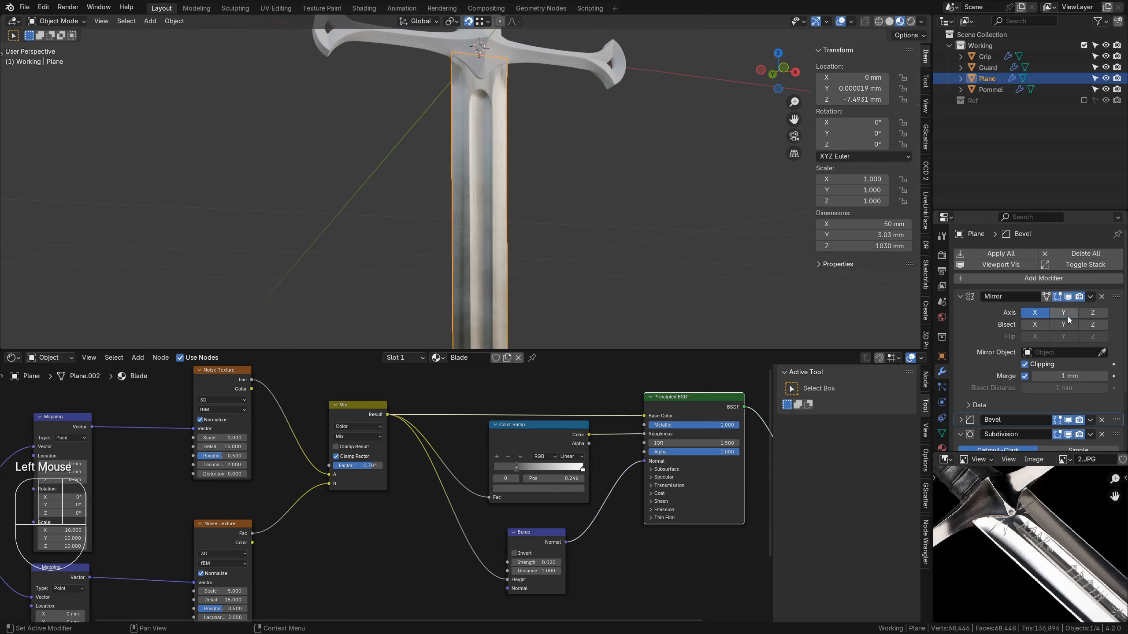
# In Edit Mode, select the continuous run of centreline edges along the blade's fuller, from its rounded upper end to its pointed lower end.
pyautogui.press('Tab')
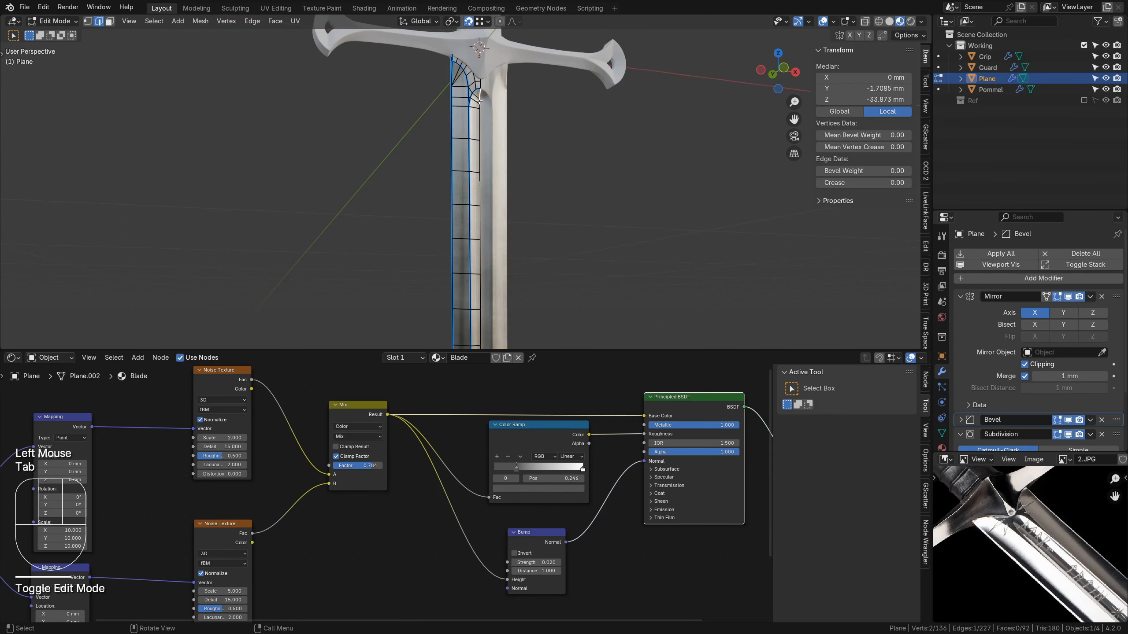
pyautogui.click(480, 98)
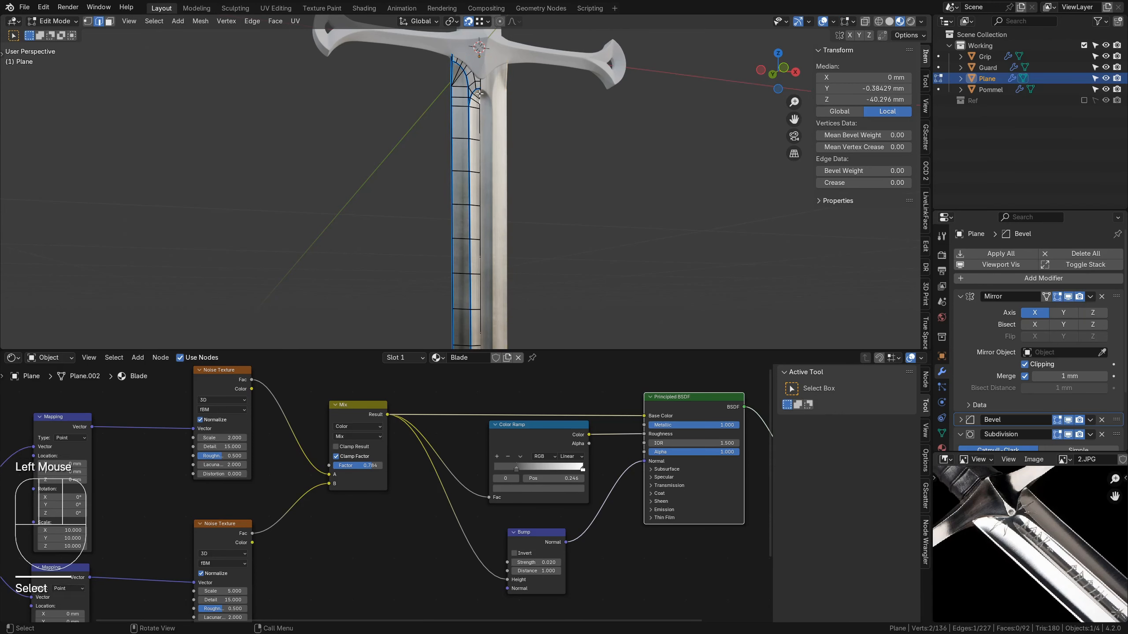
pyautogui.keyDown('shift'); pyautogui.click(481, 262); pyautogui.keyUp('shift')
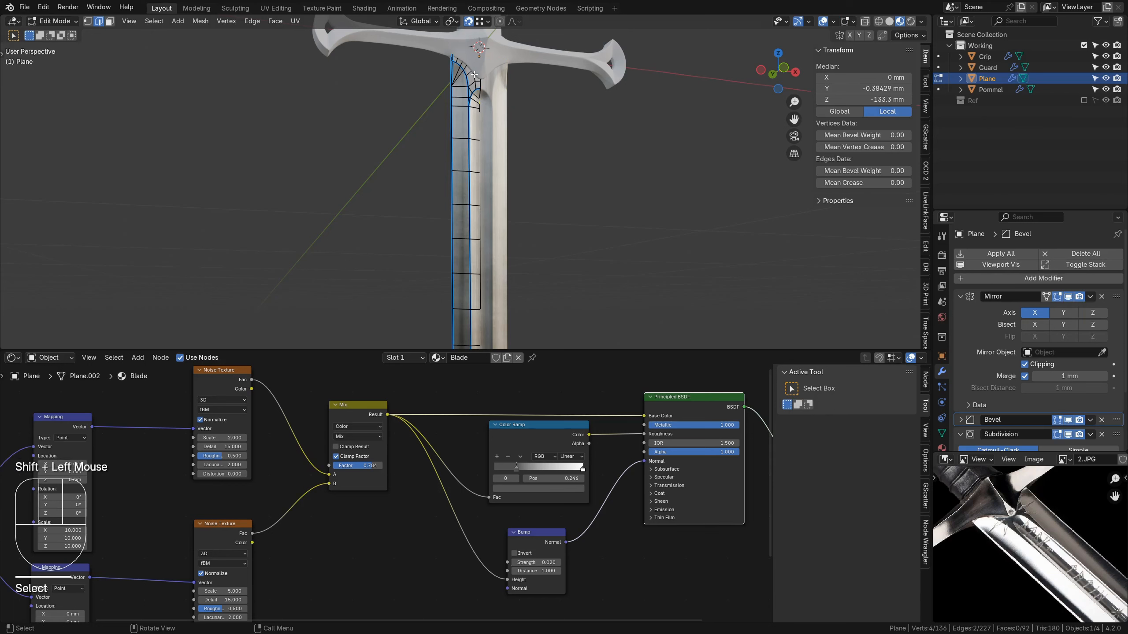
pyautogui.click(480, 102)
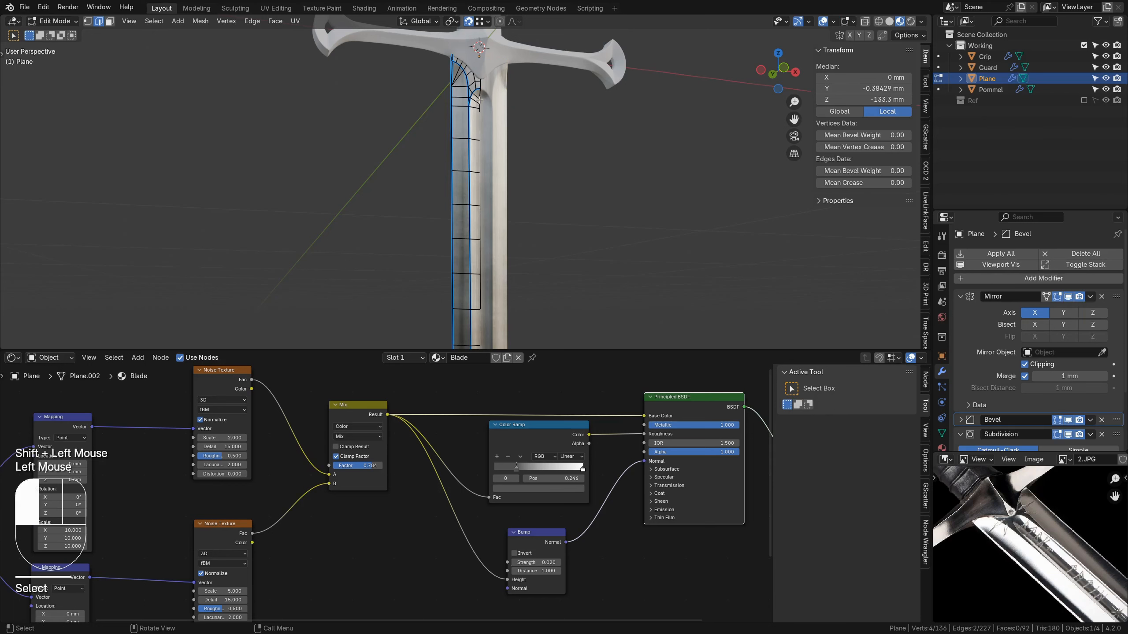
pyautogui.keyDown('ctrl'); pyautogui.click(481, 327); pyautogui.keyUp('ctrl')
pyautogui.keyDown('shift'); pyautogui.moveTo(607, 320); pyautogui.dragTo(621, 16, button='middle'); pyautogui.keyUp('shift')
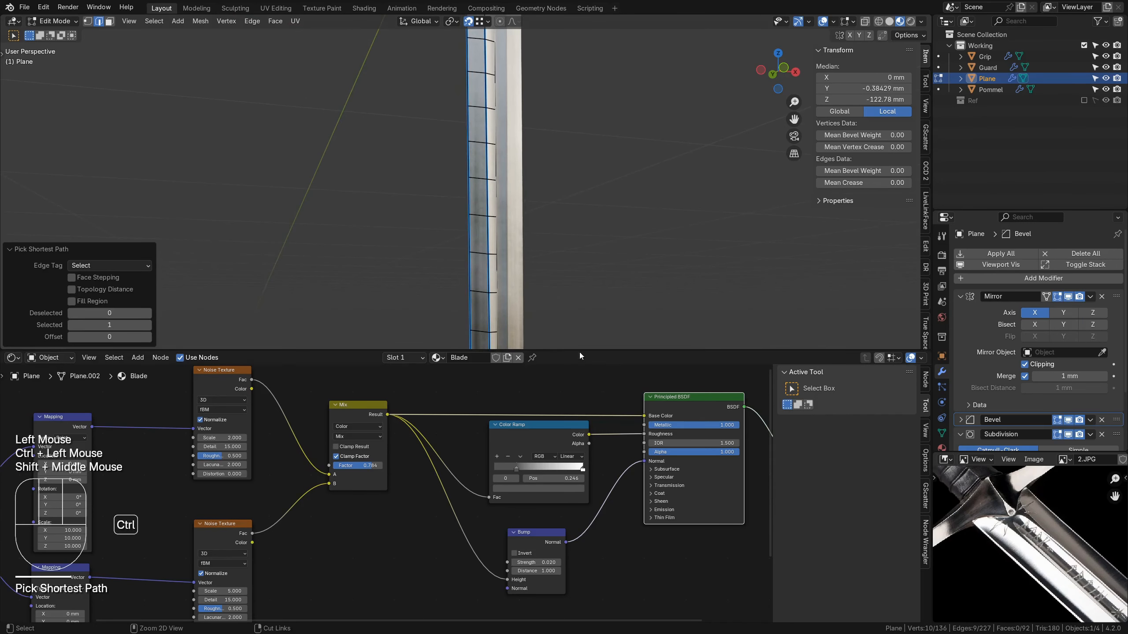
pyautogui.keyDown('ctrl'); pyautogui.click(498, 341); pyautogui.keyUp('ctrl')
pyautogui.keyDown('shift'); pyautogui.moveTo(583, 327); pyautogui.dragTo(594, 76, button='middle'); pyautogui.keyUp('shift')
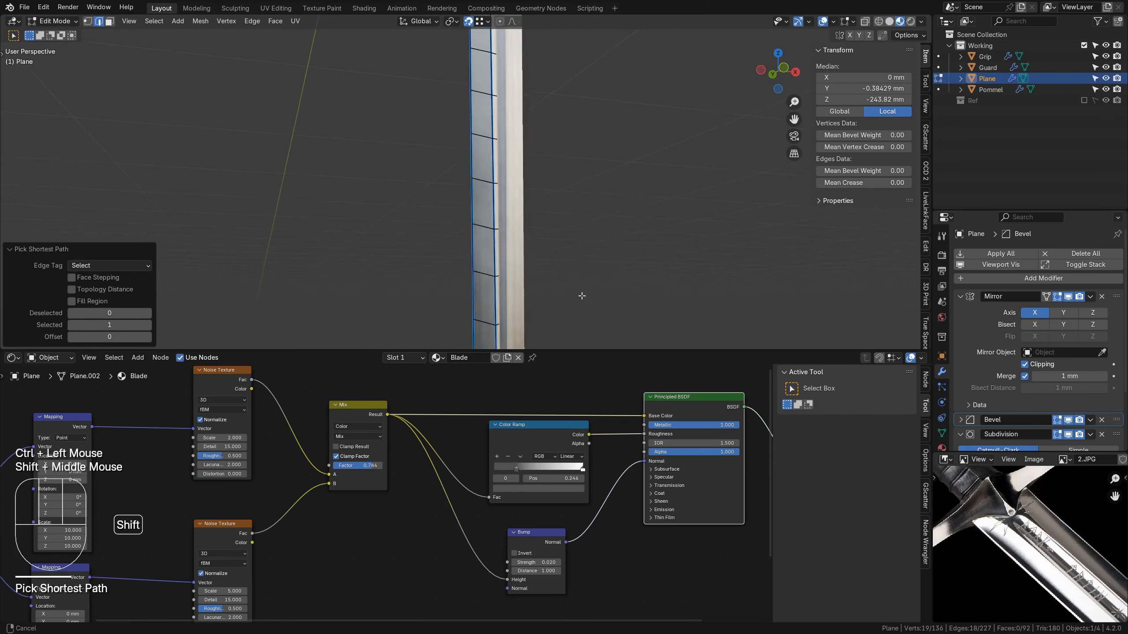
pyautogui.keyDown('shift'); pyautogui.moveTo(571, 167); pyautogui.dragTo(574, 211, button='middle'); pyautogui.keyUp('shift')
pyautogui.keyDown('ctrl'); pyautogui.click(496, 209); pyautogui.keyUp('ctrl')
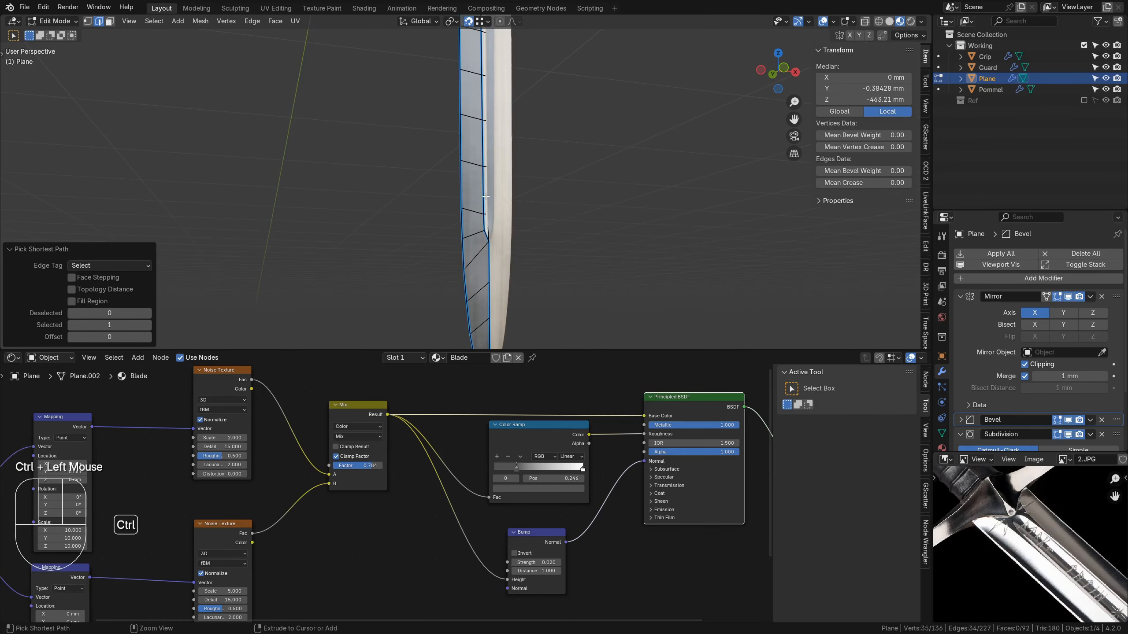
pyautogui.moveTo(496, 208); pyautogui.dragTo(559, 174, button='middle')
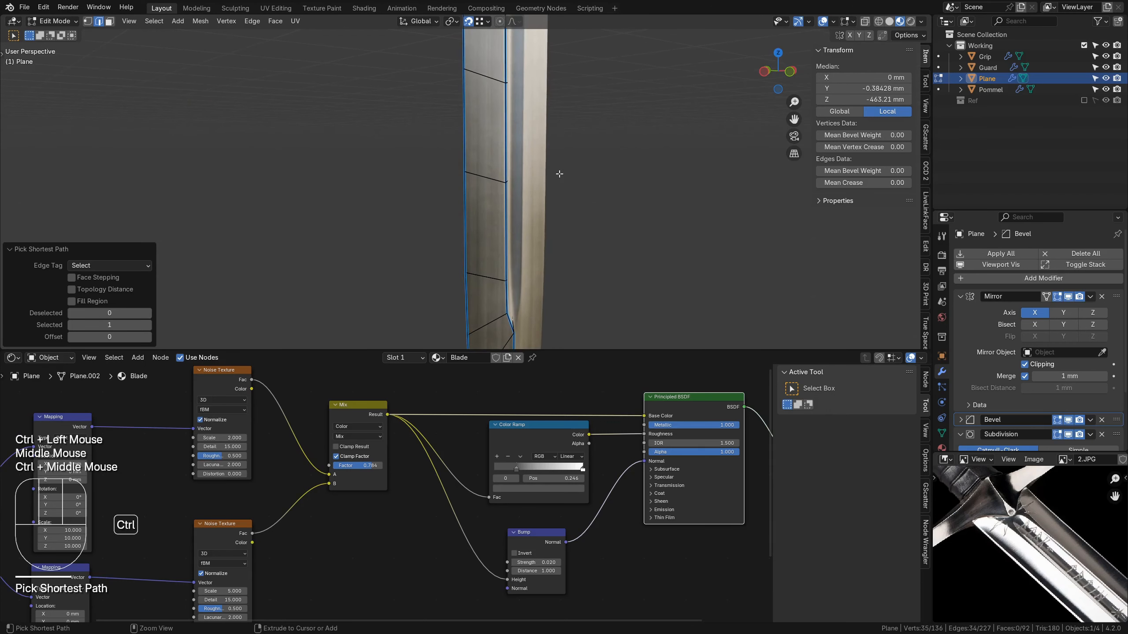
# Turn off the Subdivision modifier's viewport display, move the selected centreline edges about -1 mm along Y, and return to Object Mode.
pyautogui.click(1068, 434)
pyautogui.press('g')
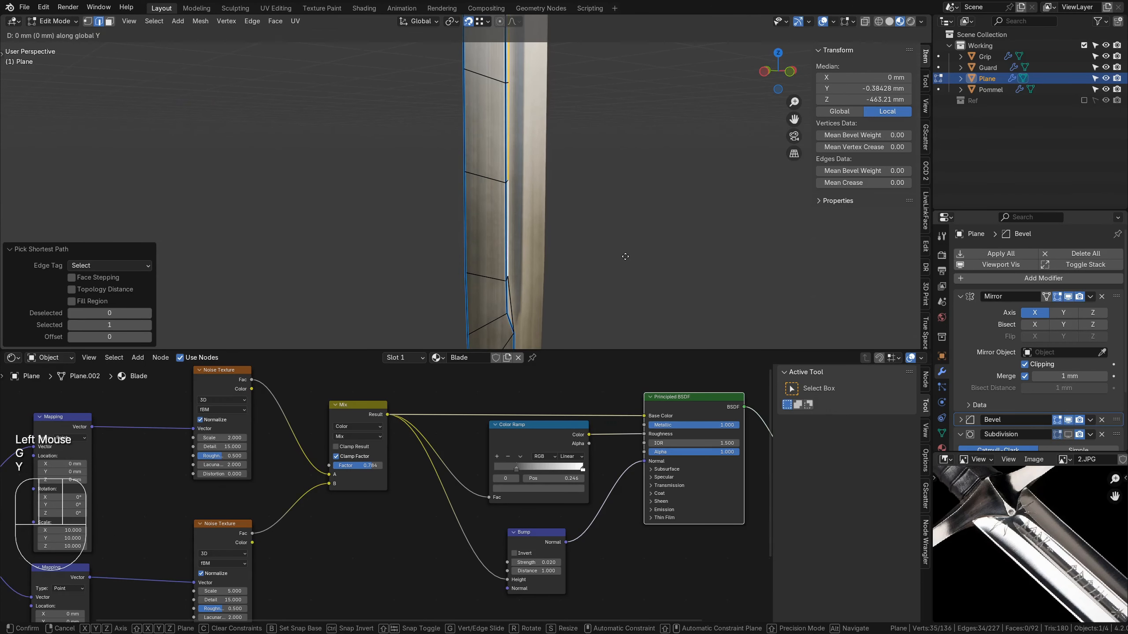
pyautogui.press('shift')
pyautogui.press('y')
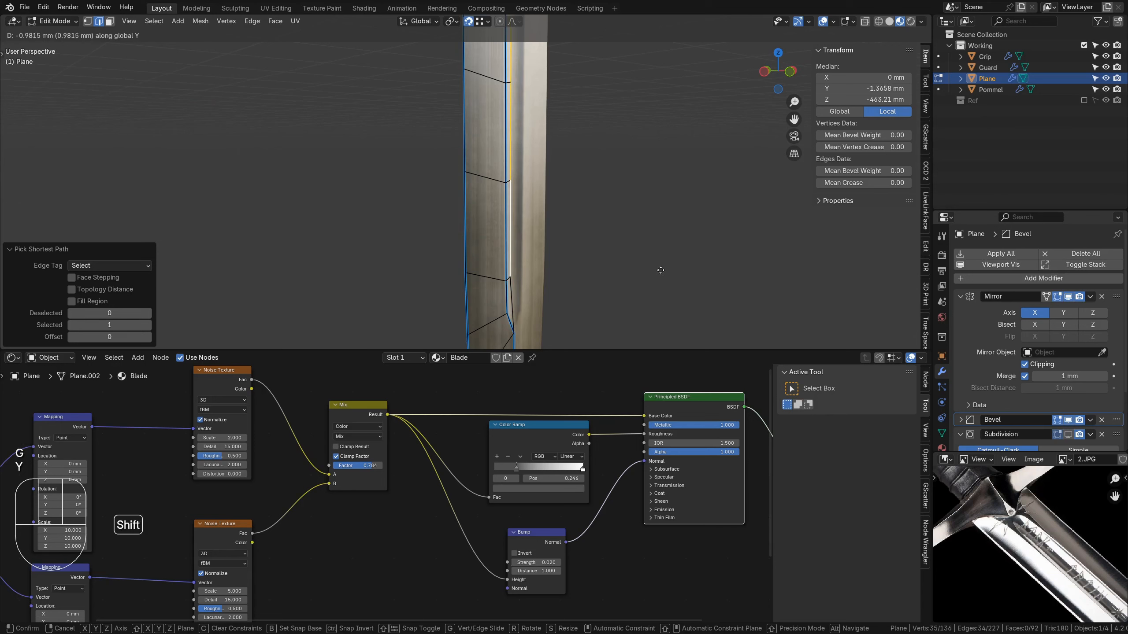
pyautogui.keyDown('shift'); pyautogui.click(651, 267); pyautogui.keyUp('shift')
pyautogui.press('Tab')
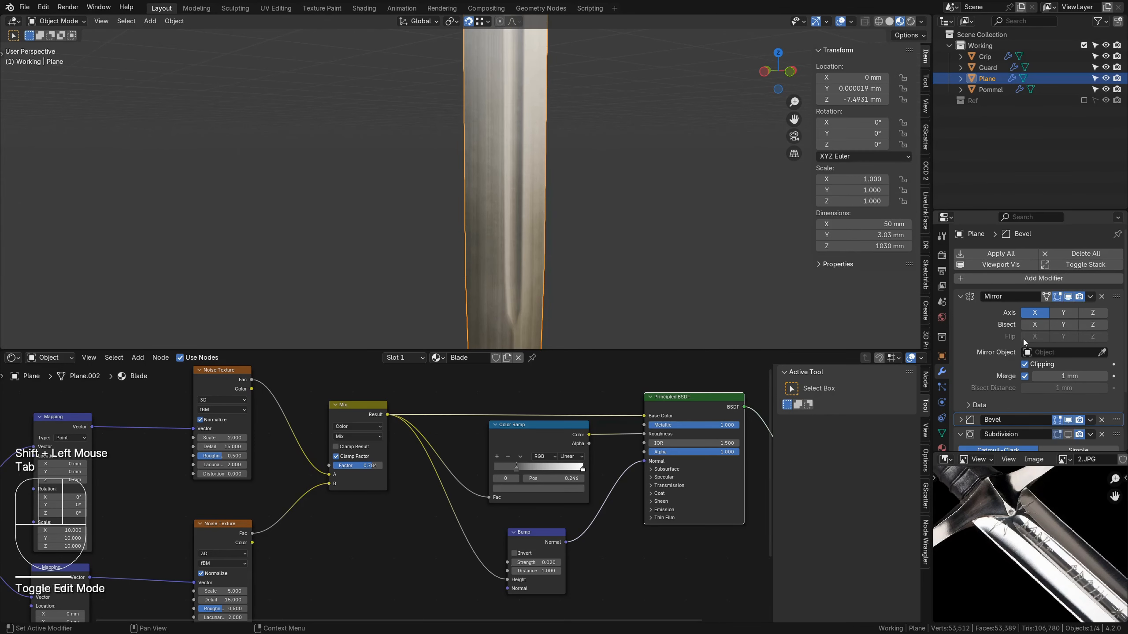
# Mirror the blade on the Y axis with its Mirror modifier and turn the Subdivision modifier's viewport display back on.
pyautogui.click(1072, 312)
pyautogui.scroll(-4, 1057, 337)
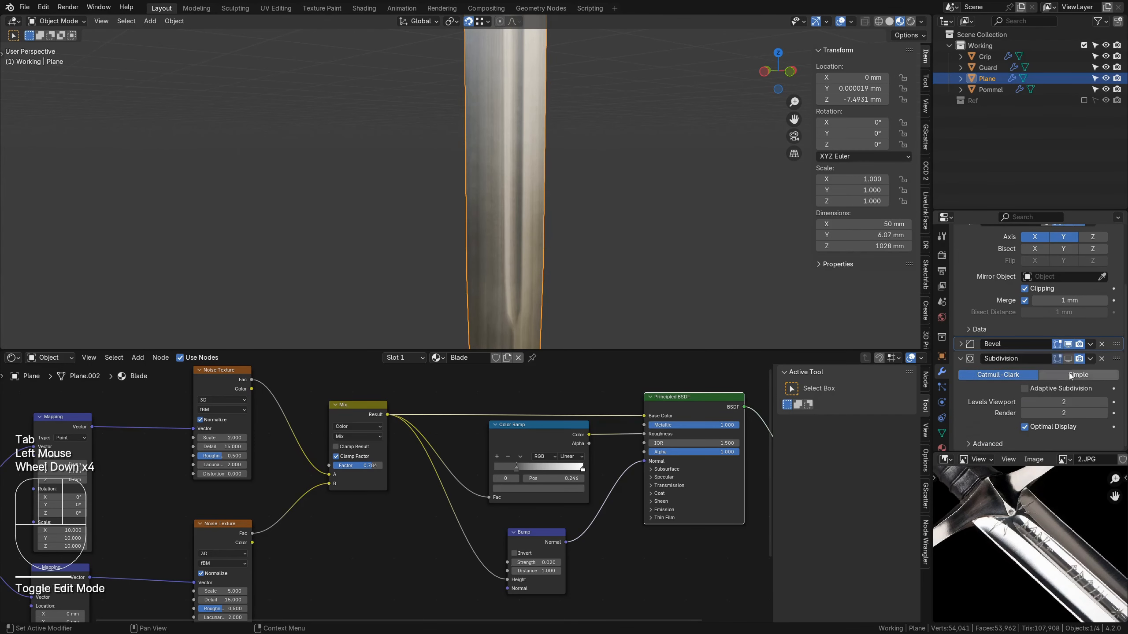
pyautogui.click(1068, 359)
# Examine the mirrored, subdivided blade from its tip up to the fuller's upper end and the hilt.
pyautogui.scroll(-5, 564, 153)
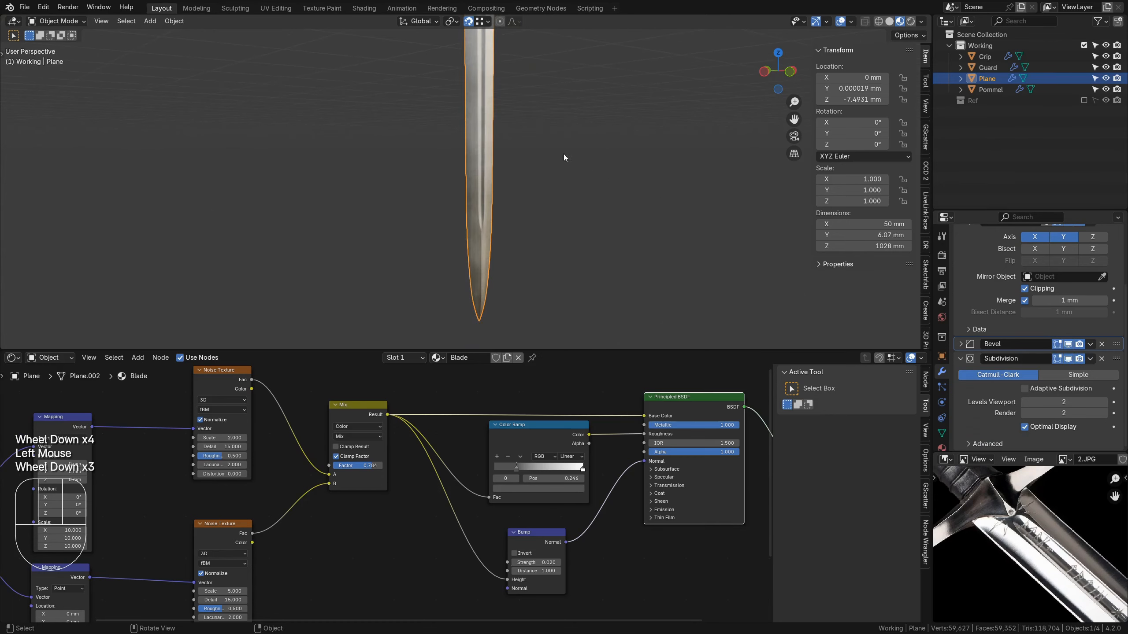
pyautogui.keyDown('shift'); pyautogui.moveTo(544, 108); pyautogui.dragTo(523, 203, button='middle'); pyautogui.keyUp('shift')
pyautogui.scroll(2, 503, 230)
pyautogui.scroll(1, 503, 230)
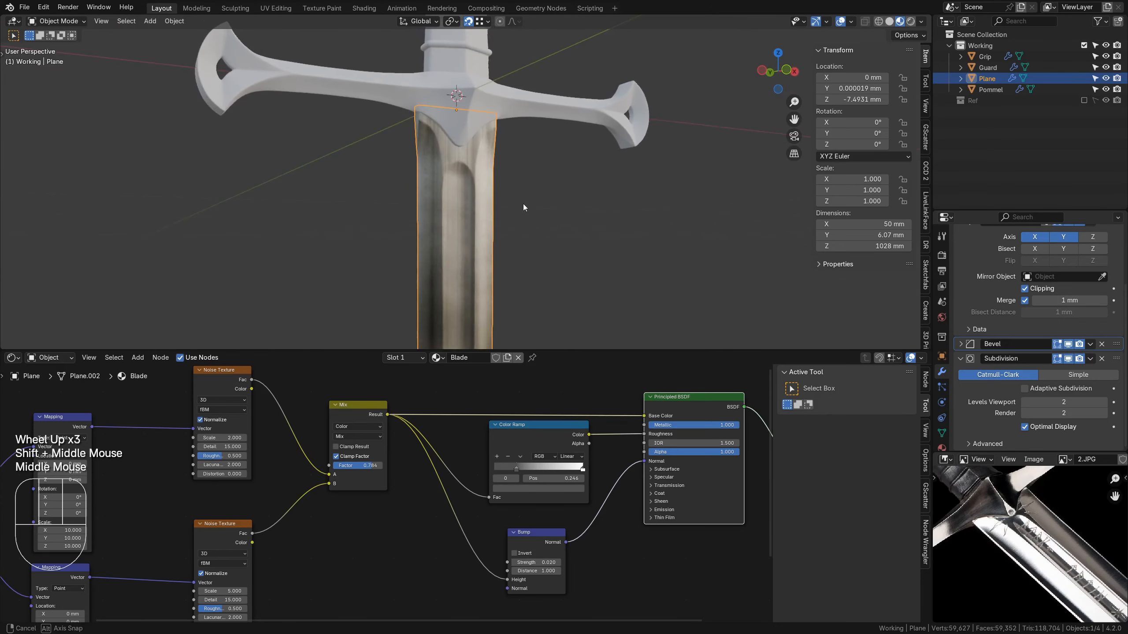
pyautogui.scroll(-5, 507, 208)
pyautogui.moveTo(508, 269)
pyautogui.keyDown('shift'); pyautogui.mouseDown(button='middle')
pyautogui.moveTo(540, 183)
pyautogui.moveTo(501, 193)
pyautogui.moveTo(518, 201)
pyautogui.moveTo(518, 268)
pyautogui.mouseUp(button='middle'); pyautogui.keyUp('shift')
pyautogui.scroll(4, 552, 138)
pyautogui.keyDown('shift'); pyautogui.moveTo(551, 138); pyautogui.dragTo(611, 194, button='middle'); pyautogui.keyUp('shift')
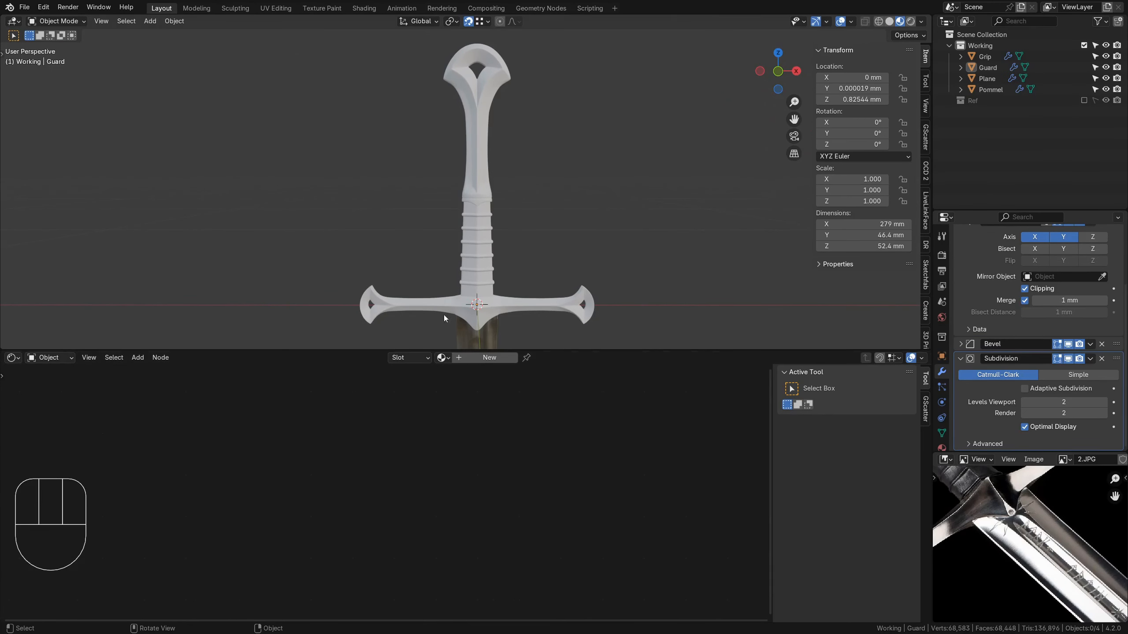
# Create a new material for the guard and name it Hilt.
pyautogui.click(365, 306)
pyautogui.click(477, 357)
pyautogui.doubleClick(465, 357)
pyautogui.write('Hilt')
pyautogui.press('Return')
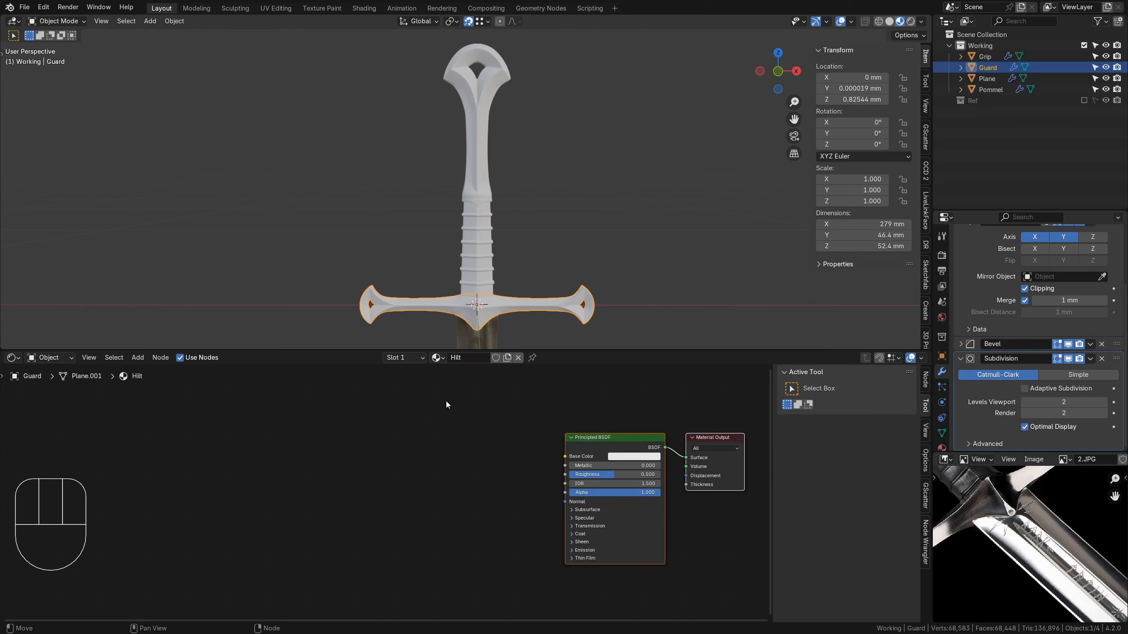
# Open the Principled Texture Setup file browser for the Hilt material's Principled BSDF and consult the Metal 055 A page on ambientCG.
pyautogui.click(611, 445)
pyautogui.hotkey('shift', 'ctrl')
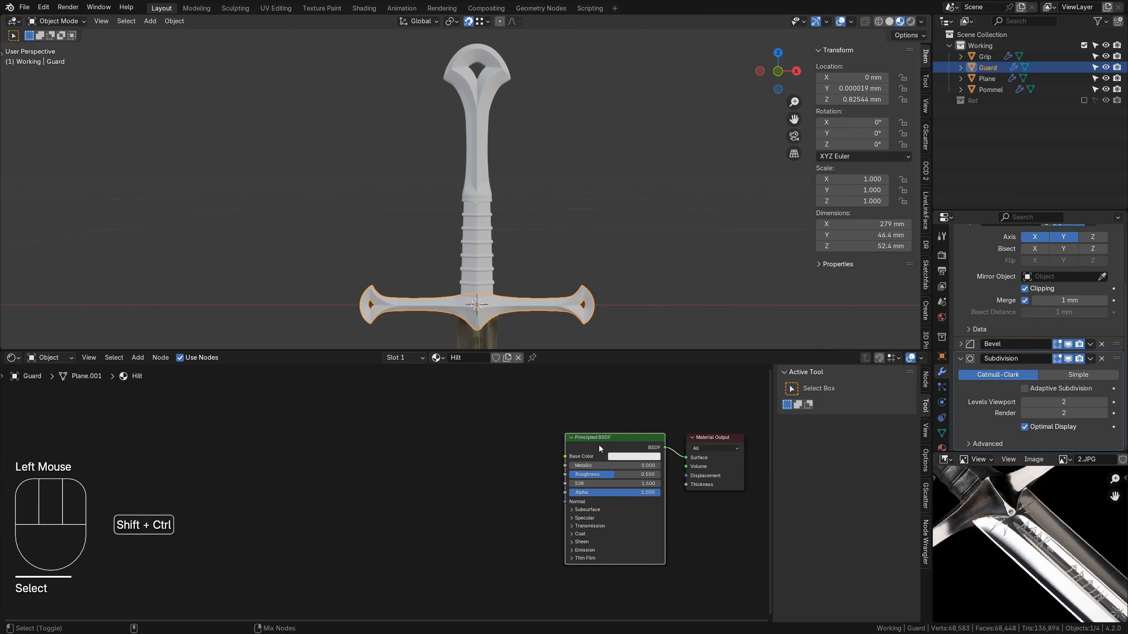
pyautogui.hotkey('shift', 'ctrl', 't')
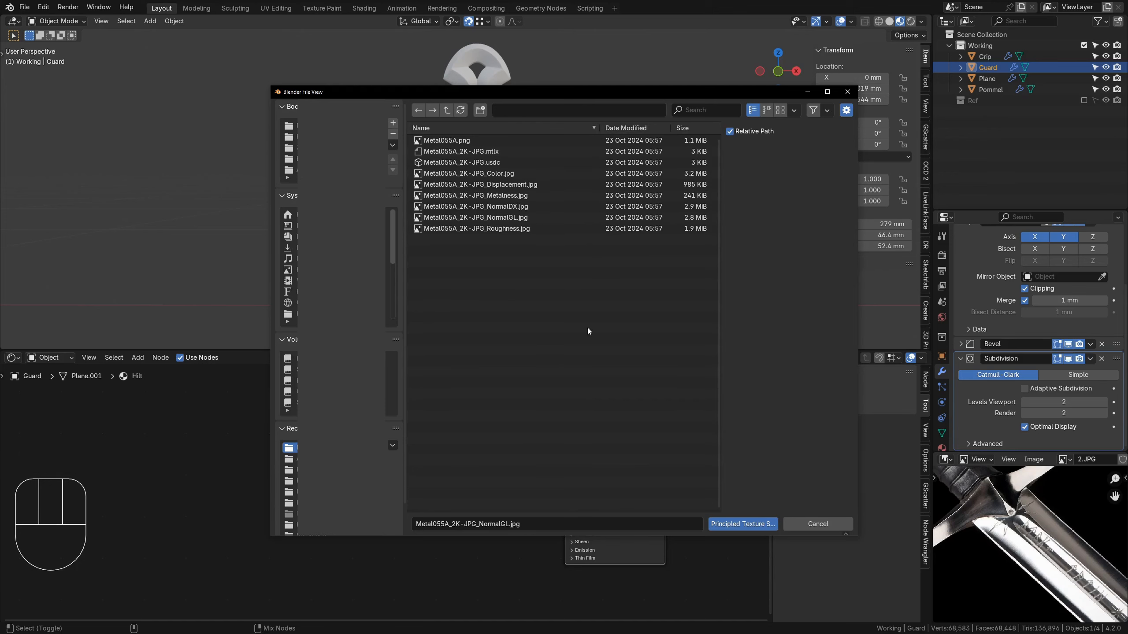
pyautogui.press('Escape')
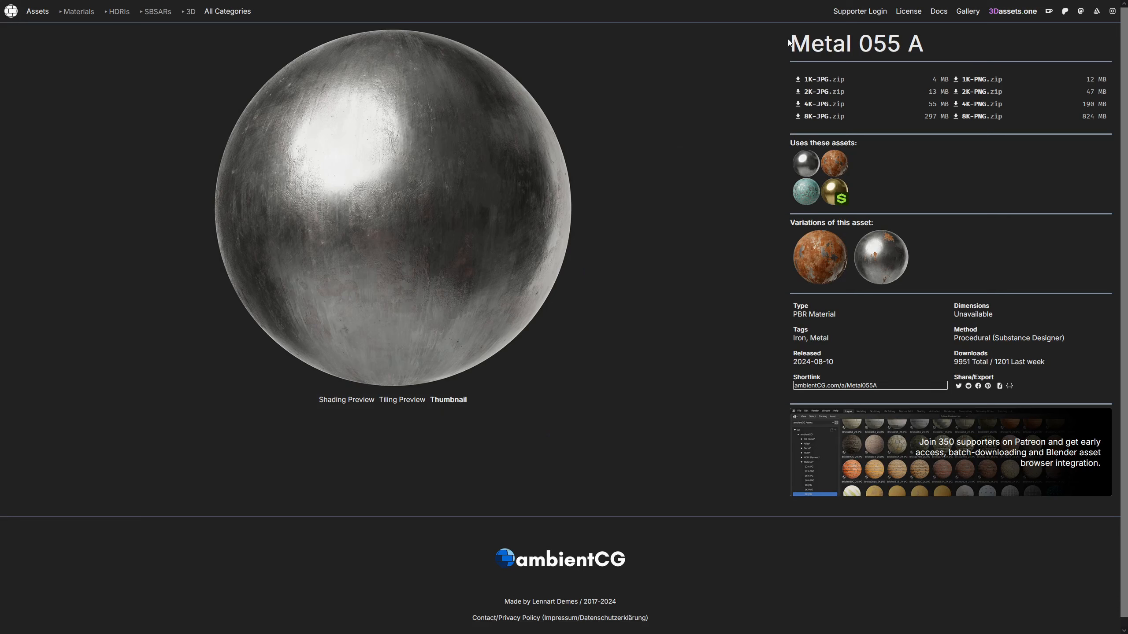
pyautogui.moveTo(789, 43); pyautogui.dragTo(927, 46)
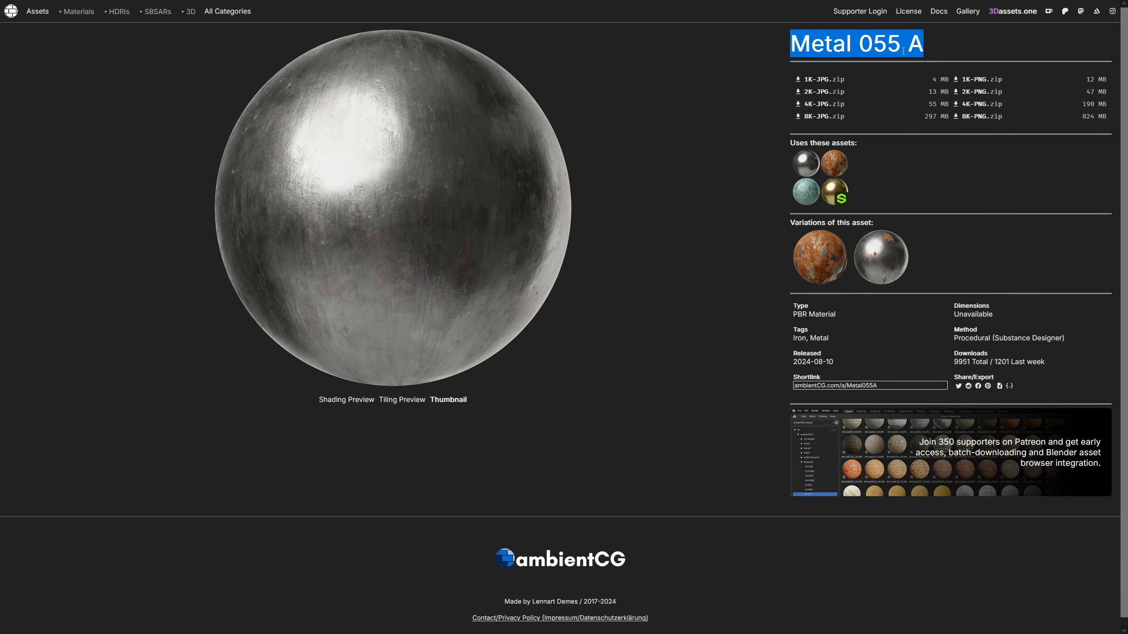
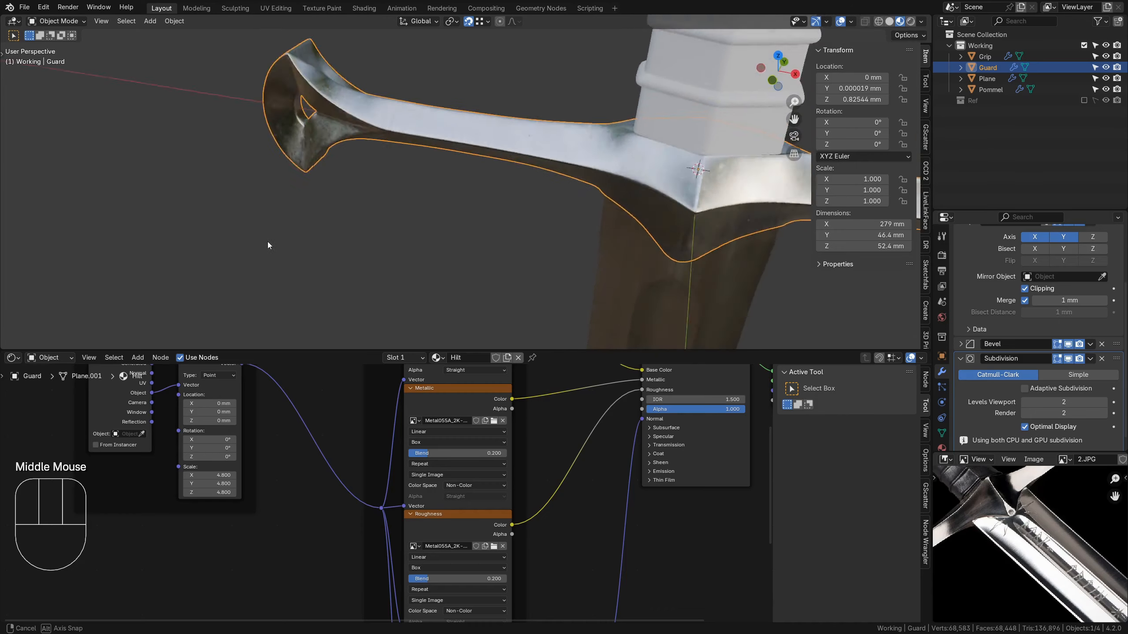
# Link the guard's Hilt material to the pommel and deselect both objects.
pyautogui.moveTo(616, 226)
pyautogui.keyDown('shift'); pyautogui.mouseDown(button='middle')
pyautogui.moveTo(393, 211)
pyautogui.moveTo(628, 224)
pyautogui.mouseUp(button='middle'); pyautogui.keyUp('shift')
pyautogui.scroll(-4, 594, 183)
pyautogui.keyDown('shift'); pyautogui.moveTo(593, 183); pyautogui.dragTo(502, 67, button='middle'); pyautogui.keyUp('shift')
pyautogui.click(471, 60)
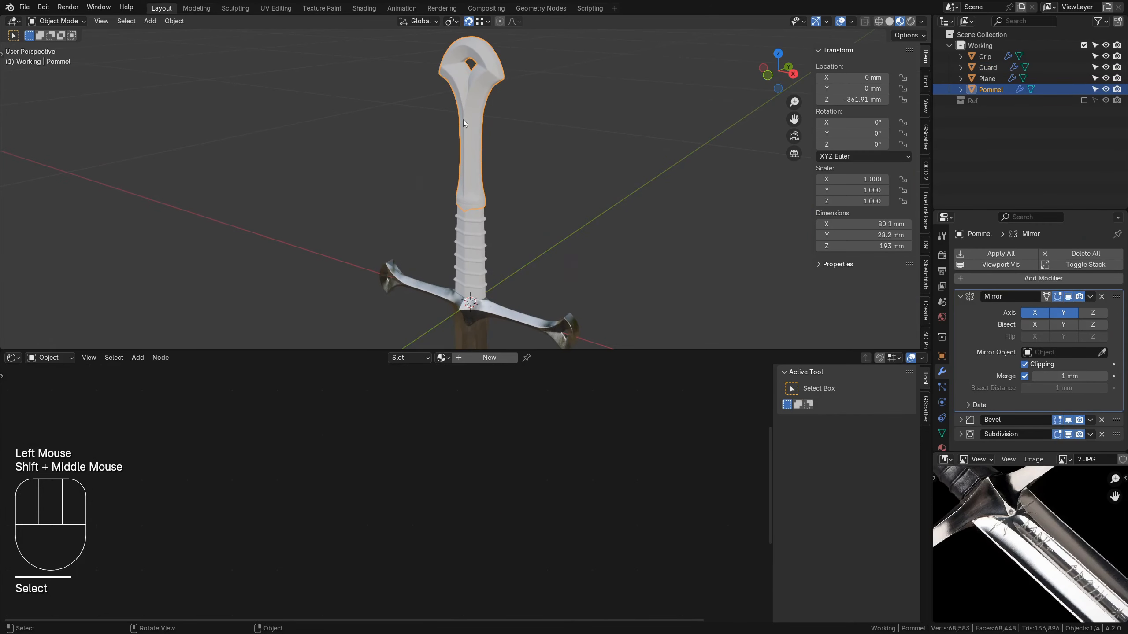
pyautogui.keyDown('shift'); pyautogui.click(504, 309); pyautogui.keyUp('shift')
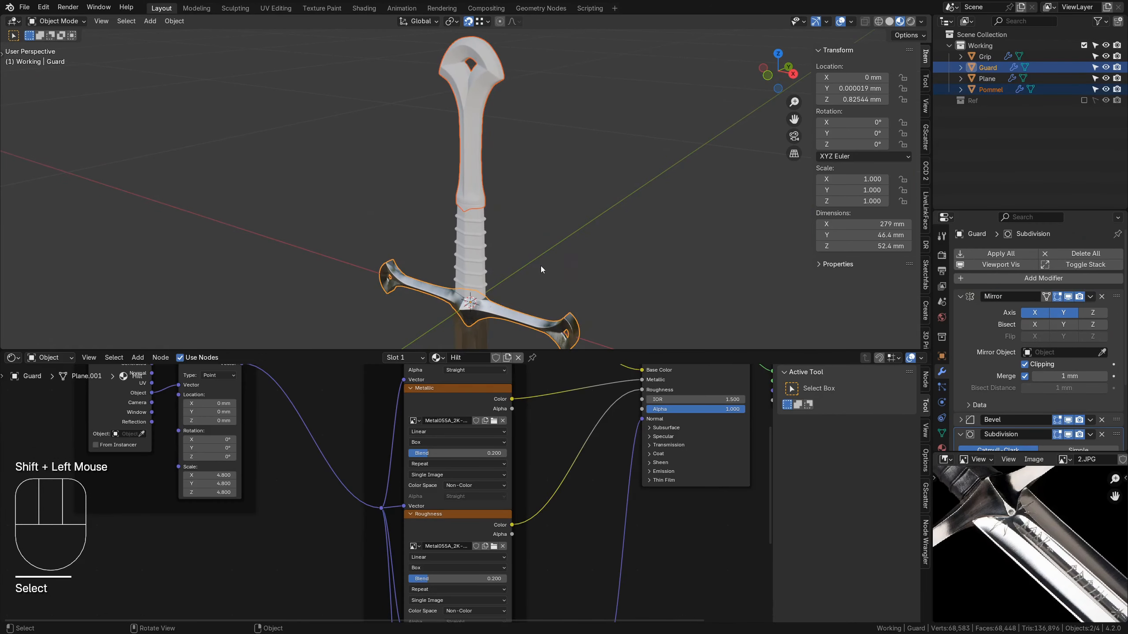
pyautogui.hotkey('ctrl', 'l')
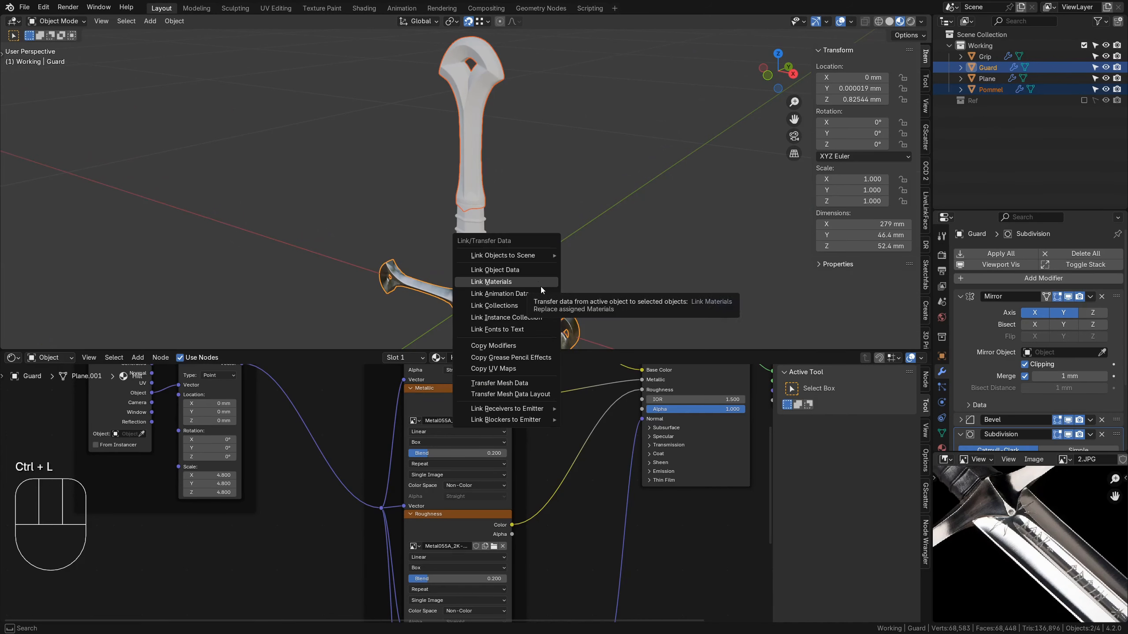
pyautogui.click(541, 287)
pyautogui.moveTo(541, 287); pyautogui.dragTo(520, 248, button='middle')
pyautogui.keyDown('shift'); pyautogui.moveTo(580, 289); pyautogui.dragTo(581, 238, button='middle'); pyautogui.keyUp('shift')
pyautogui.click(592, 250)
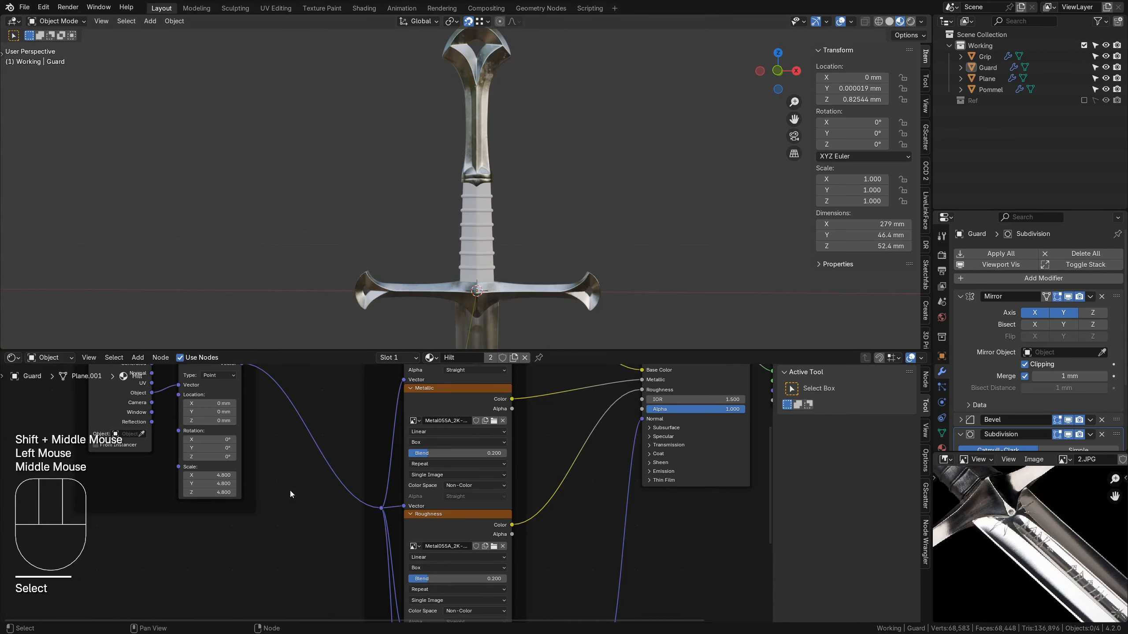
# Select the sword's grip, consulting the Leather 026 page on ambientCG before returning to Blender.
pyautogui.keyDown('shift'); pyautogui.moveTo(659, 276); pyautogui.dragTo(549, 244, button='middle'); pyautogui.keyUp('shift')
pyautogui.scroll(2, 538, 293)
pyautogui.click(527, 266)
pyautogui.scroll(1, 484, 237)
pyautogui.scroll(2, 484, 236)
pyautogui.scroll(-2, 505, 239)
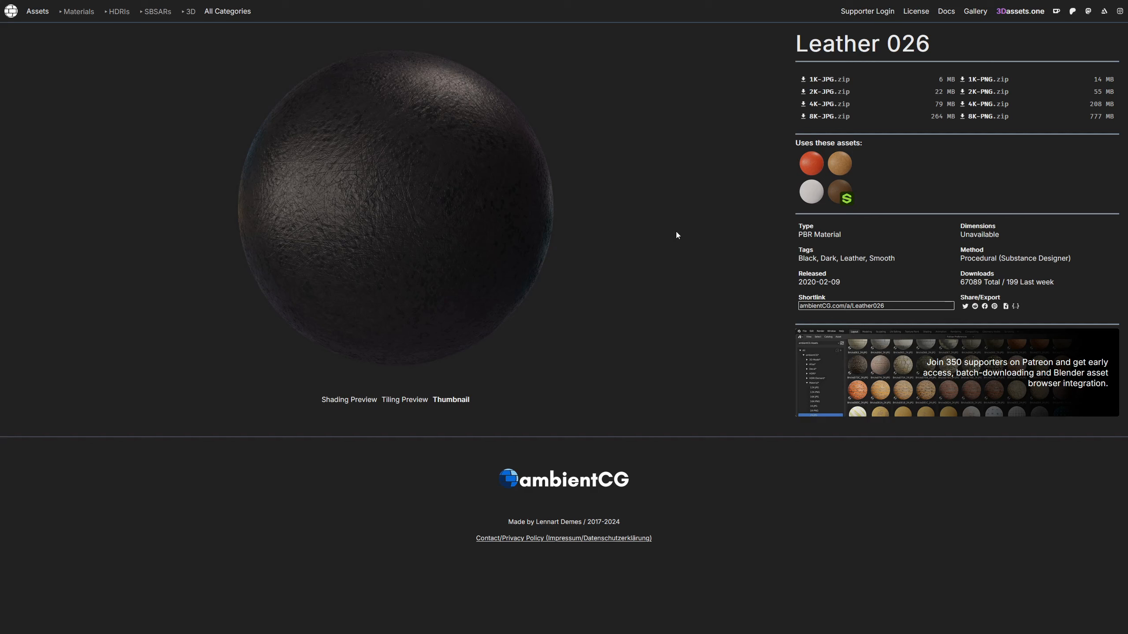
pyautogui.hotkey('alt', 'Tab')
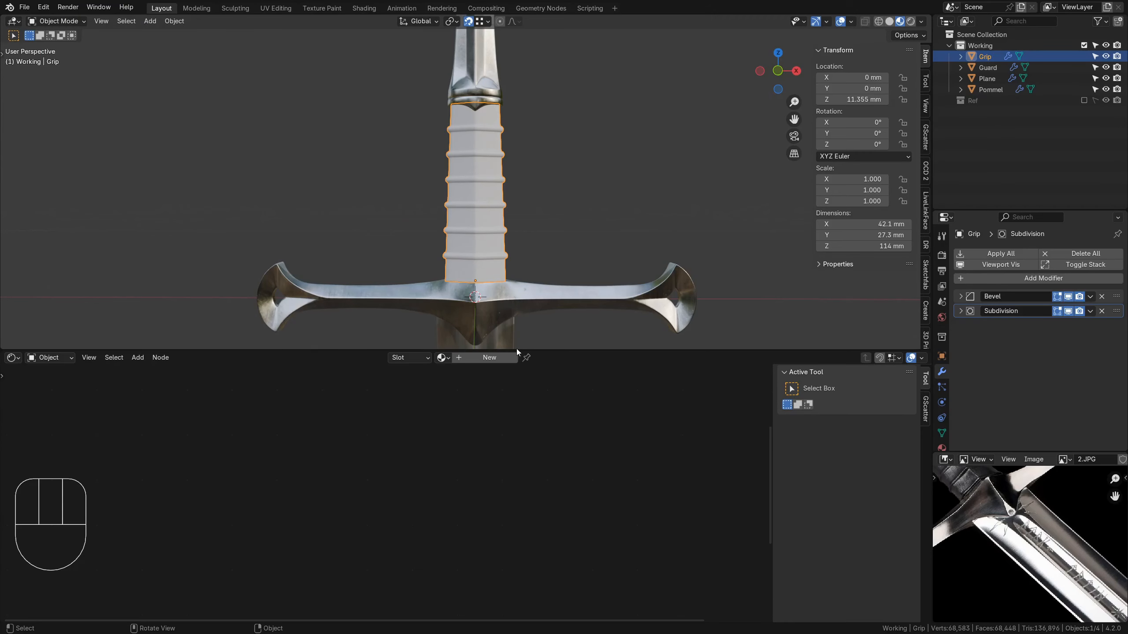
# Create a new material for the grip and name it Grip.
pyautogui.click(483, 359)
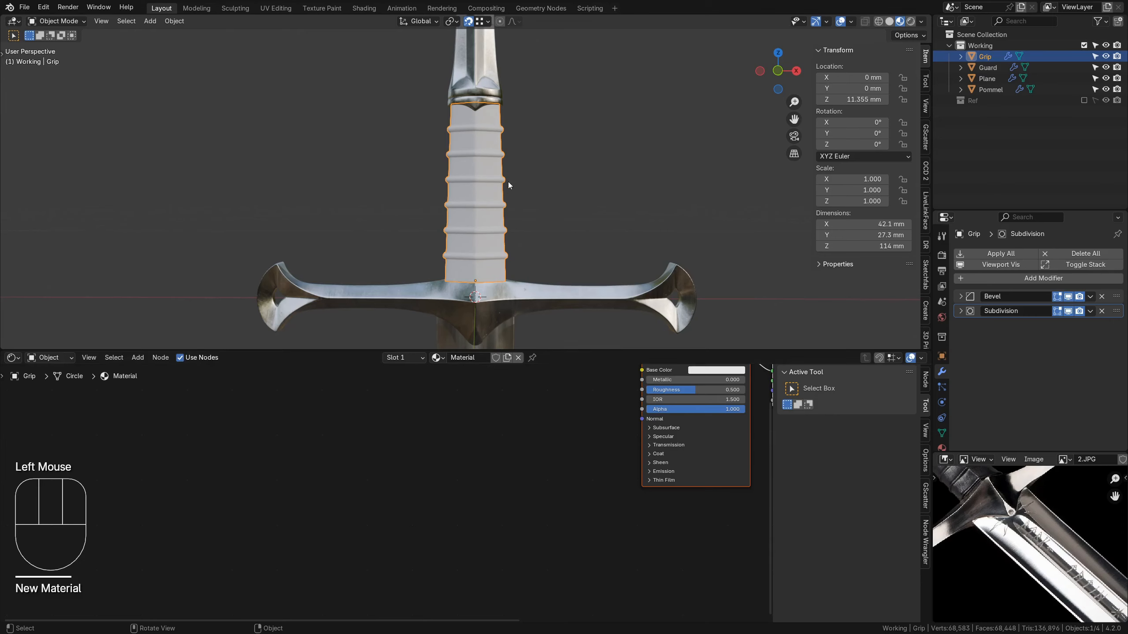
pyautogui.click(468, 359)
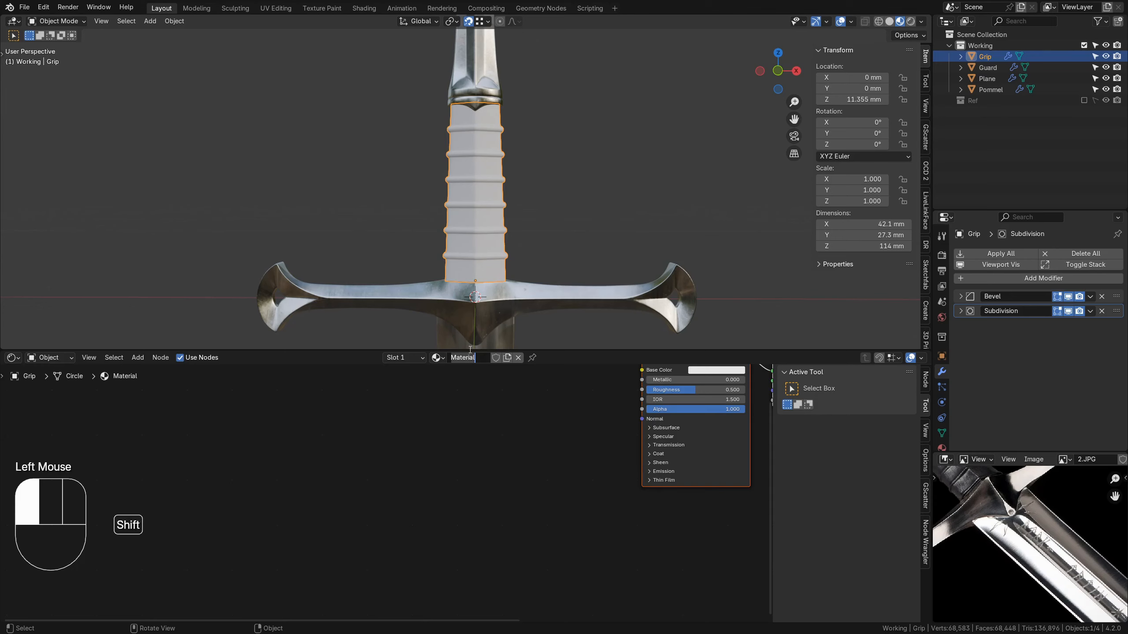
pyautogui.write('Leathe')
pyautogui.write('Grip')
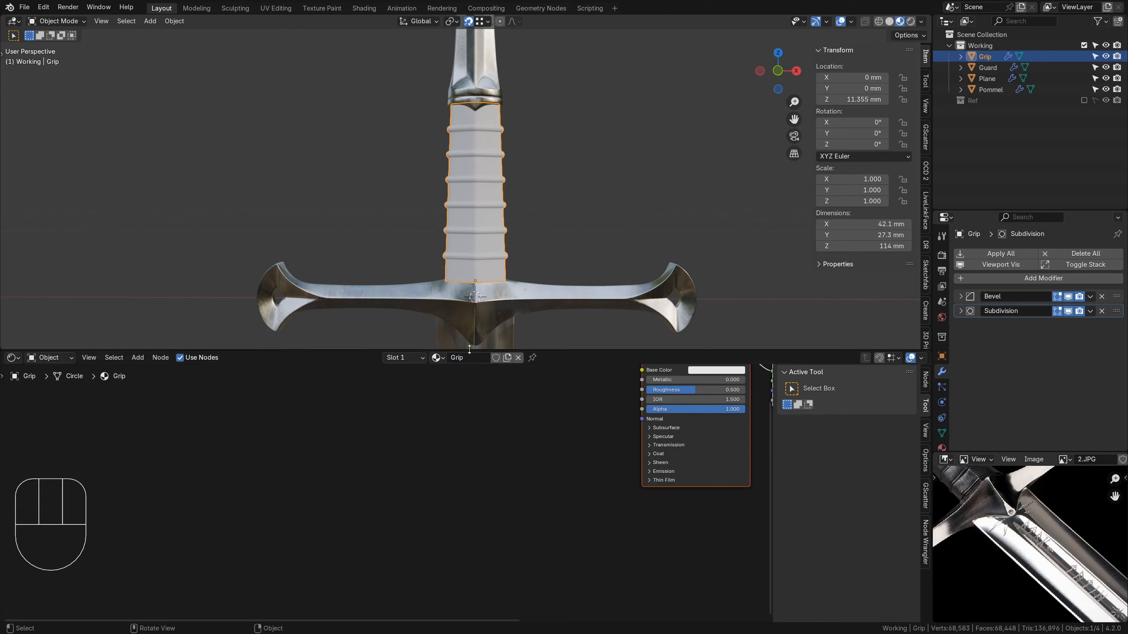
# Load the Leather026 2K Color, NormalGL and Roughness textures into the Grip material's Principled BSDF with Principled Texture Setup.
pyautogui.moveTo(682, 366); pyautogui.dragTo(599, 428, button='middle')
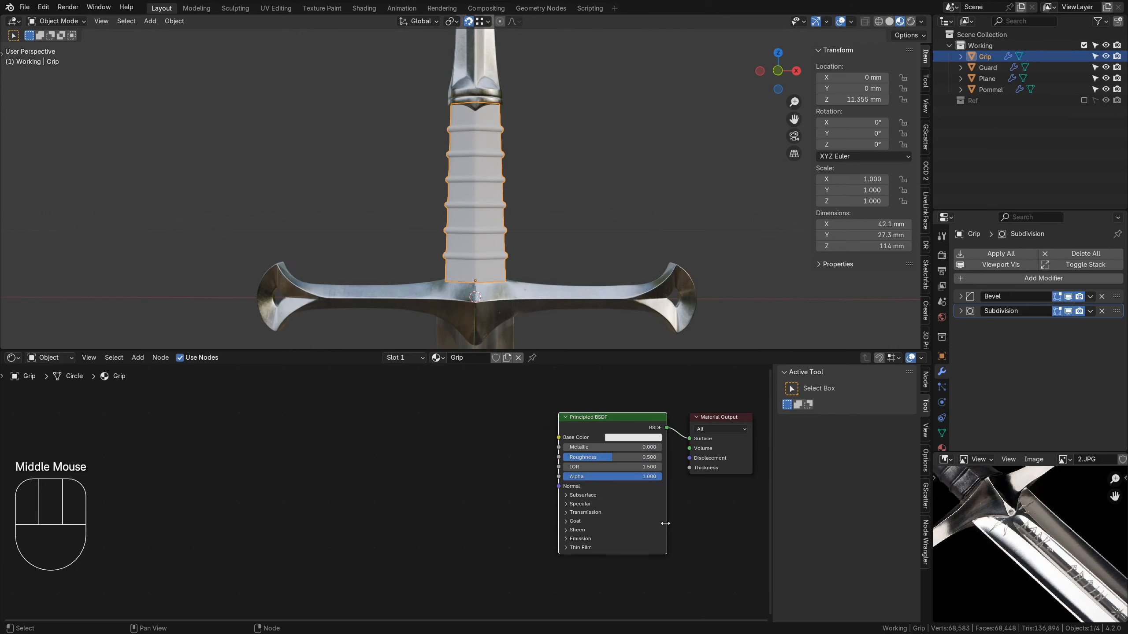
pyautogui.hotkey('ctrl', 'shift', 't')
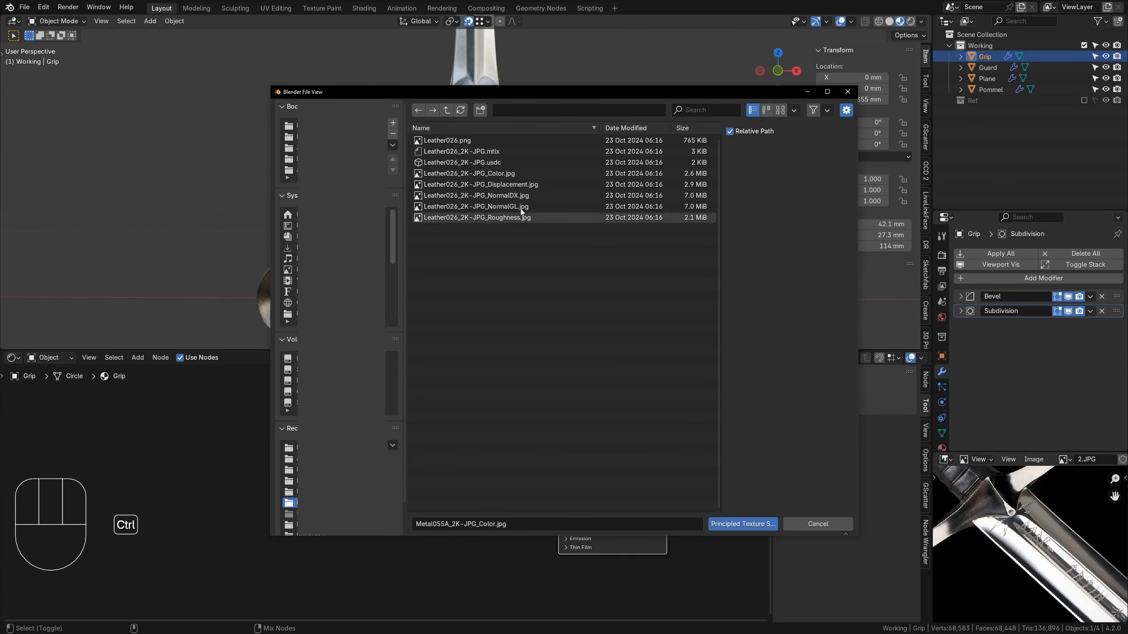
pyautogui.keyDown('ctrl'); pyautogui.click(504, 173); pyautogui.keyUp('ctrl')
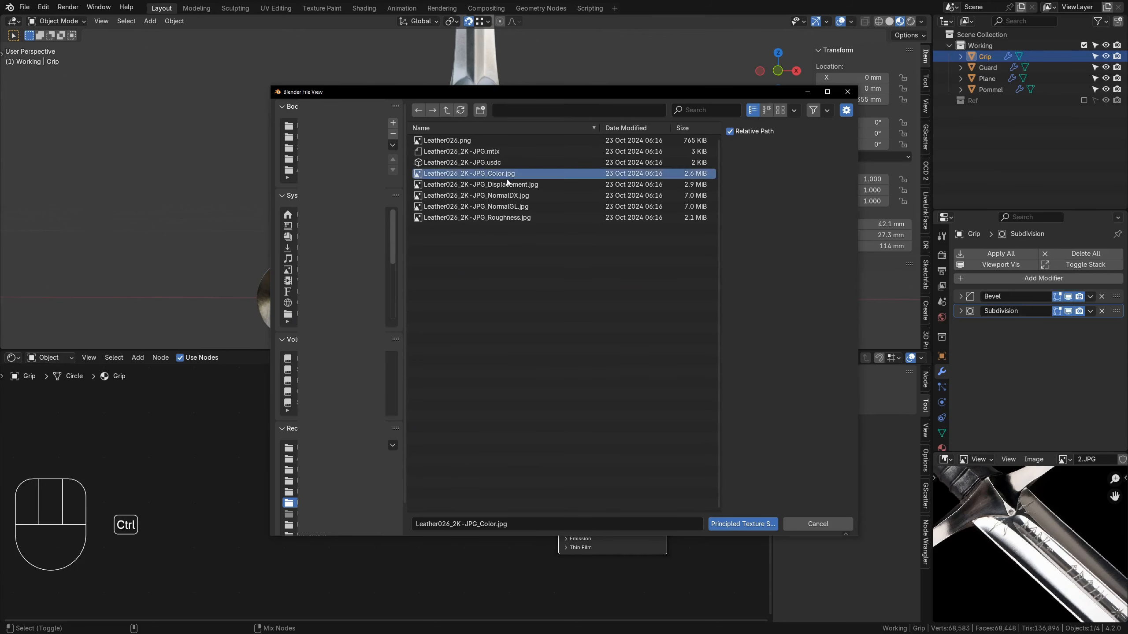
pyautogui.keyDown('ctrl'); pyautogui.click(516, 207); pyautogui.keyUp('ctrl')
pyautogui.keyDown('ctrl'); pyautogui.click(516, 217); pyautogui.keyUp('ctrl')
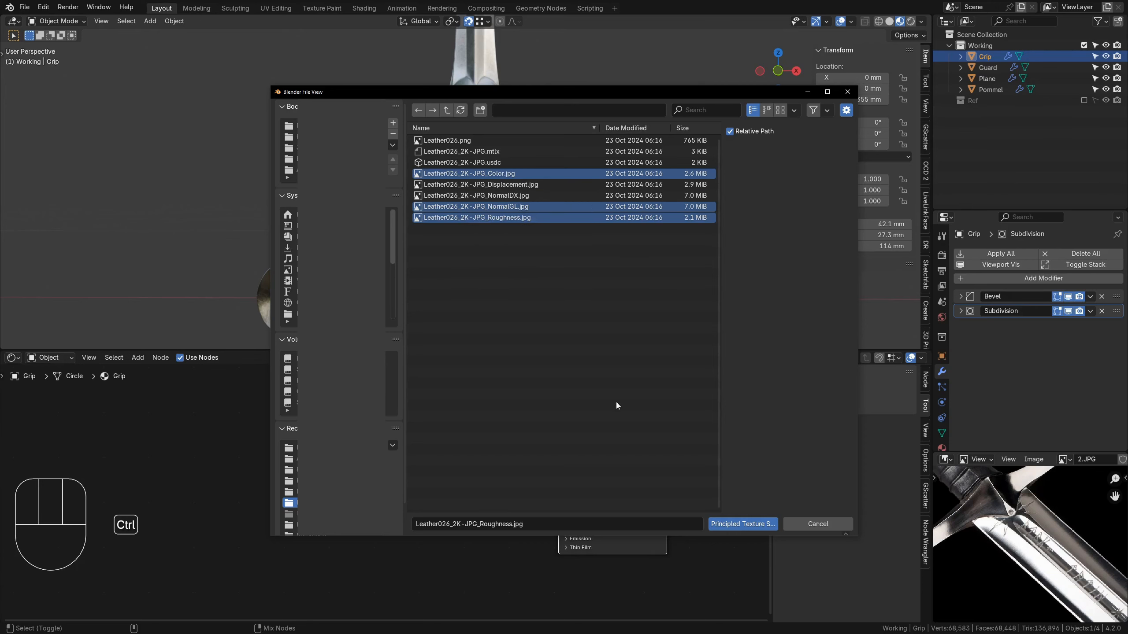
pyautogui.click(747, 529)
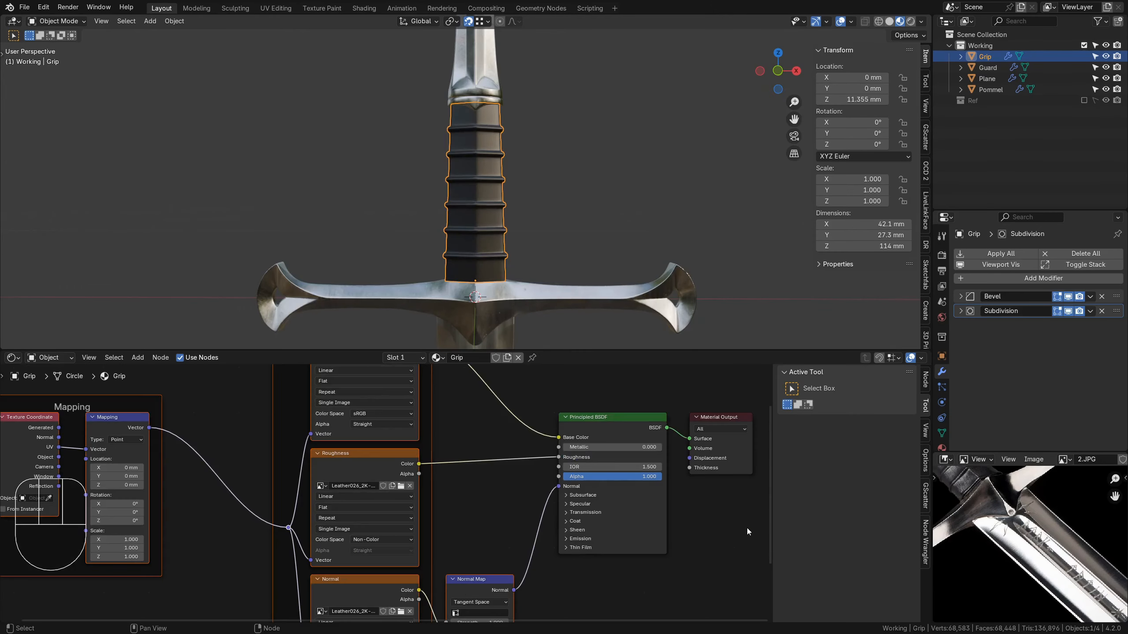
# Enlarge the 3D viewport over the node editor and isolate the grip in Local View.
pyautogui.scroll(-3, 493, 474)
pyautogui.keyDown('shift'); pyautogui.moveTo(478, 490); pyautogui.dragTo(477, 478, button='middle'); pyautogui.keyUp('shift')
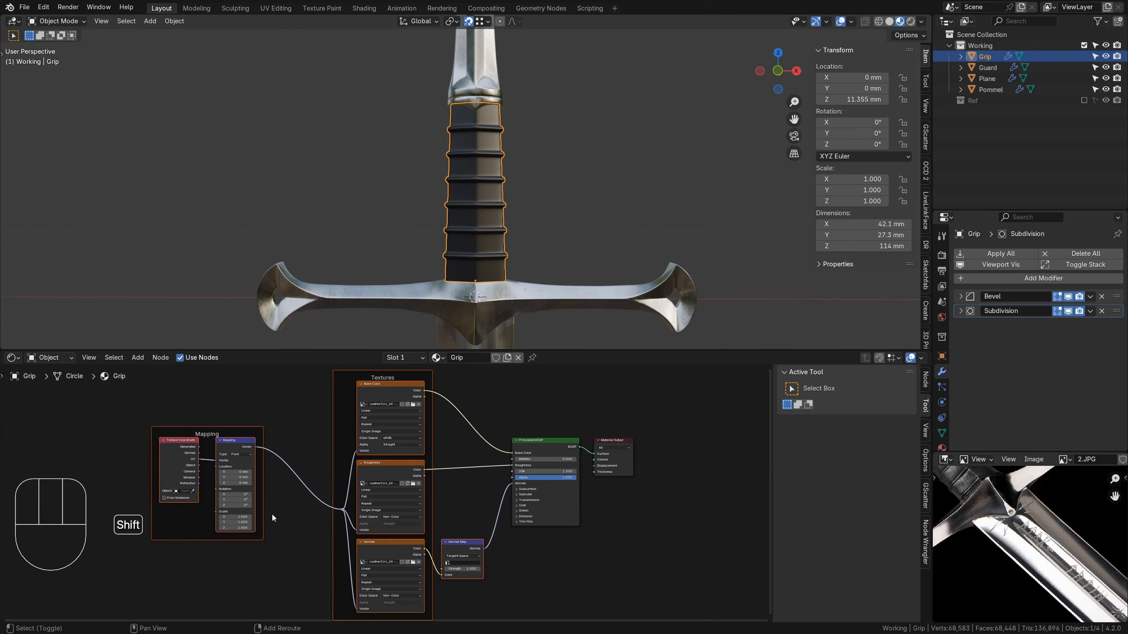
pyautogui.keyDown('shift'); pyautogui.moveTo(240, 522); pyautogui.dragTo(260, 494, button='middle'); pyautogui.keyUp('shift')
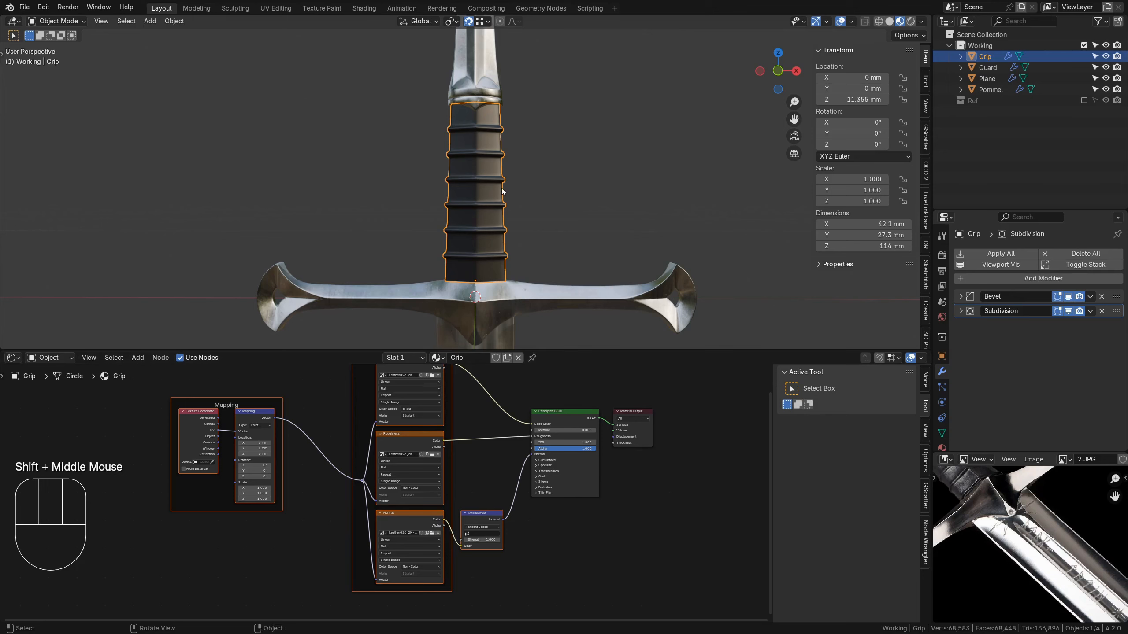
pyautogui.moveTo(501, 186)
pyautogui.keyDown('shift'); pyautogui.mouseDown(button='middle')
pyautogui.moveTo(484, 198)
pyautogui.moveTo(487, 166)
pyautogui.moveTo(482, 184)
pyautogui.mouseUp(button='middle'); pyautogui.keyUp('shift')
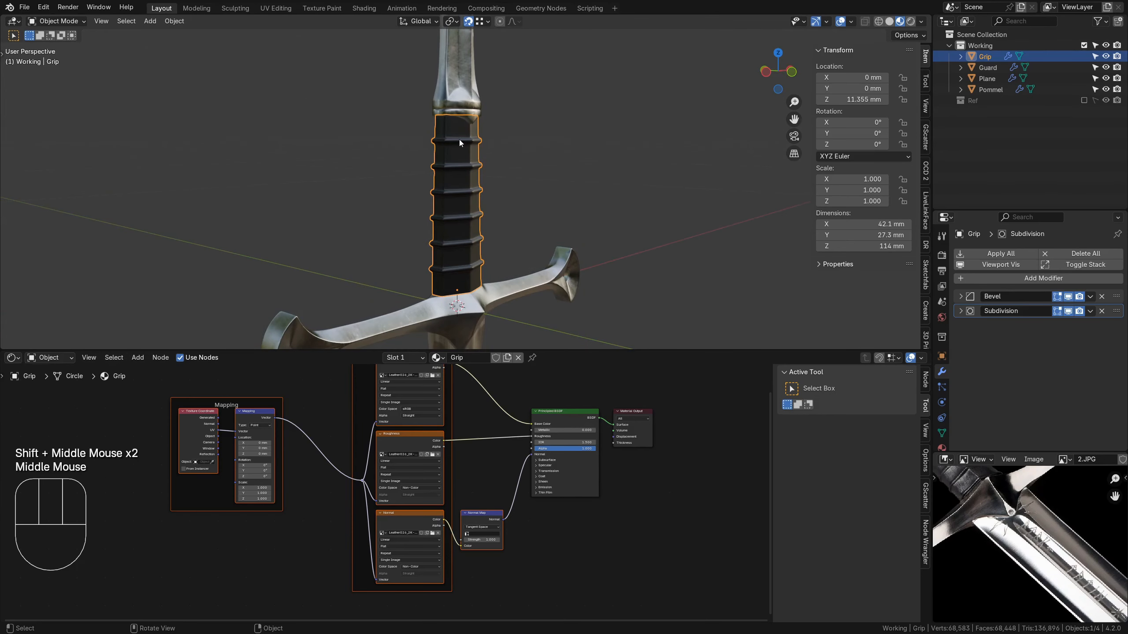
pyautogui.keyDown('shift'); pyautogui.moveTo(459, 228); pyautogui.dragTo(524, 232, button='middle'); pyautogui.keyUp('shift')
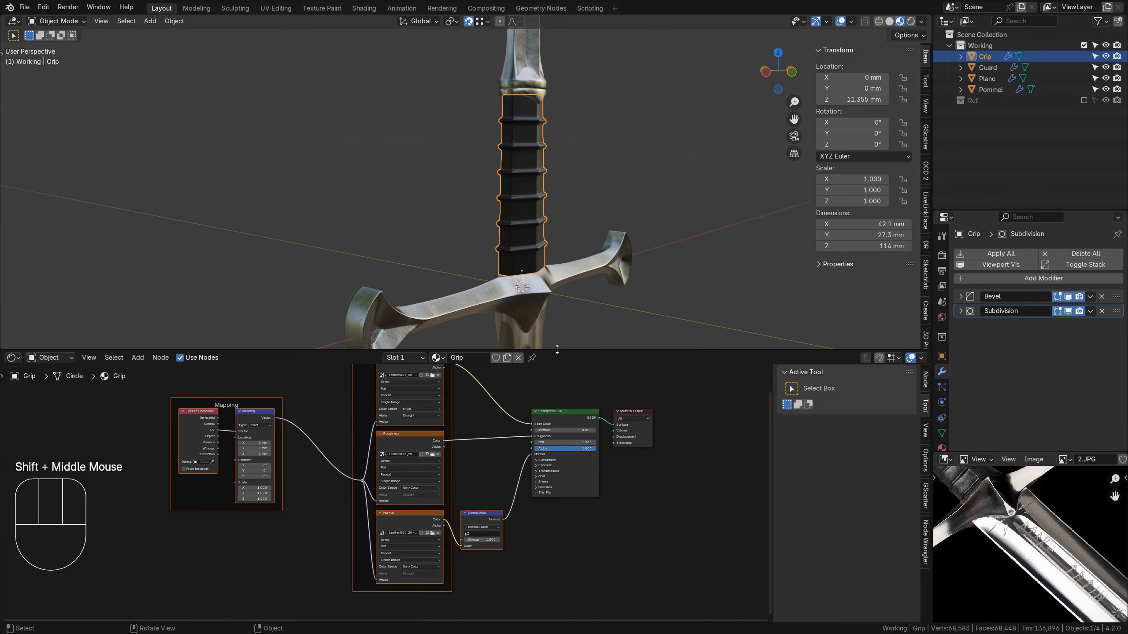
pyautogui.moveTo(561, 351); pyautogui.dragTo(561, 450)
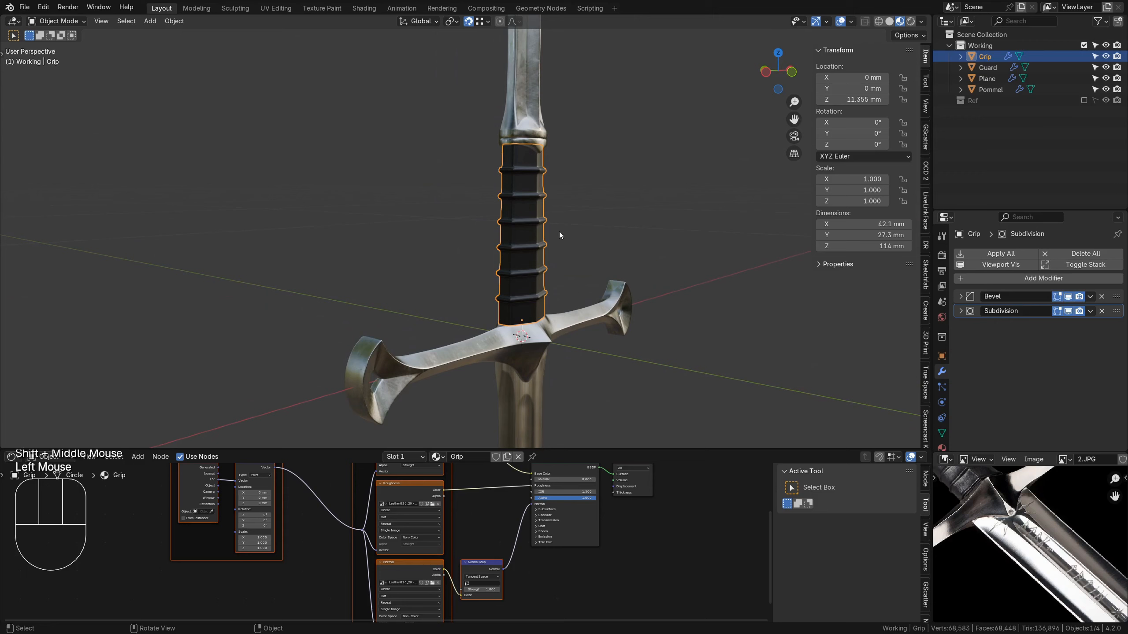
pyautogui.press('KP_Divide')
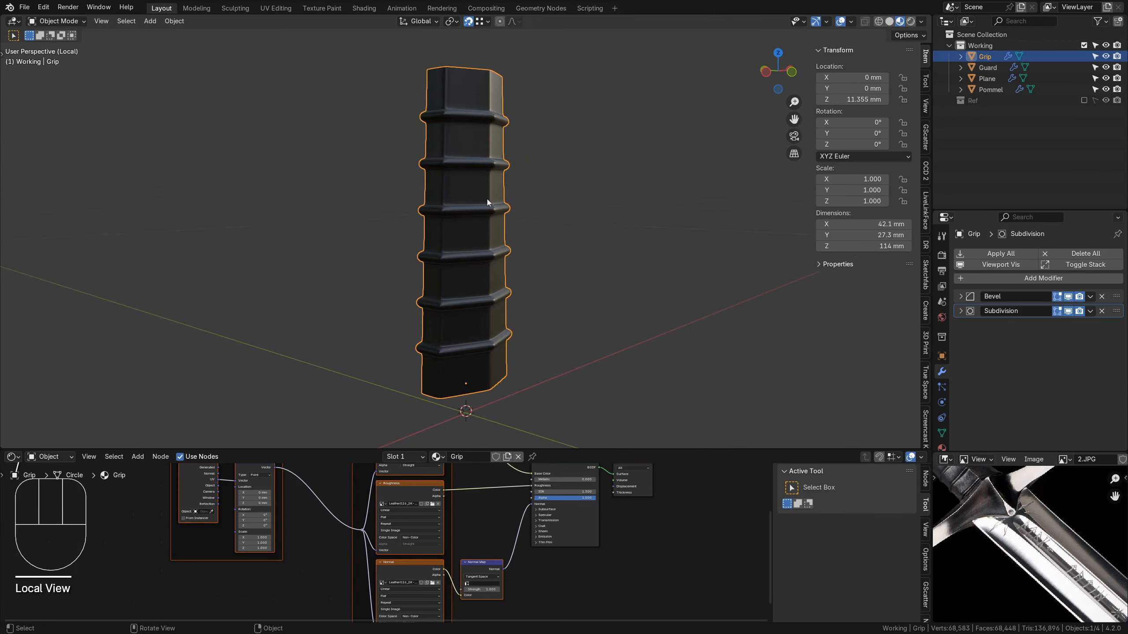
# Enter Edit Mode on the isolated grip and switch the viewport to Solid shading.
pyautogui.moveTo(486, 199); pyautogui.dragTo(550, 206, button='middle')
pyautogui.press('Tab')
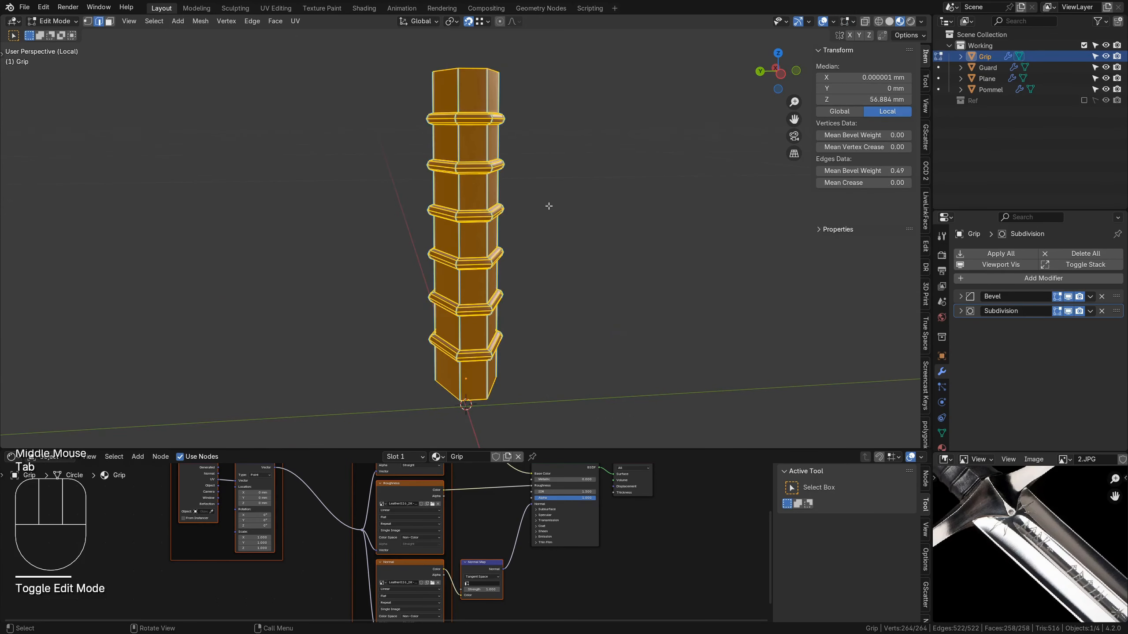
pyautogui.moveTo(643, 218); pyautogui.dragTo(545, 232, button='middle')
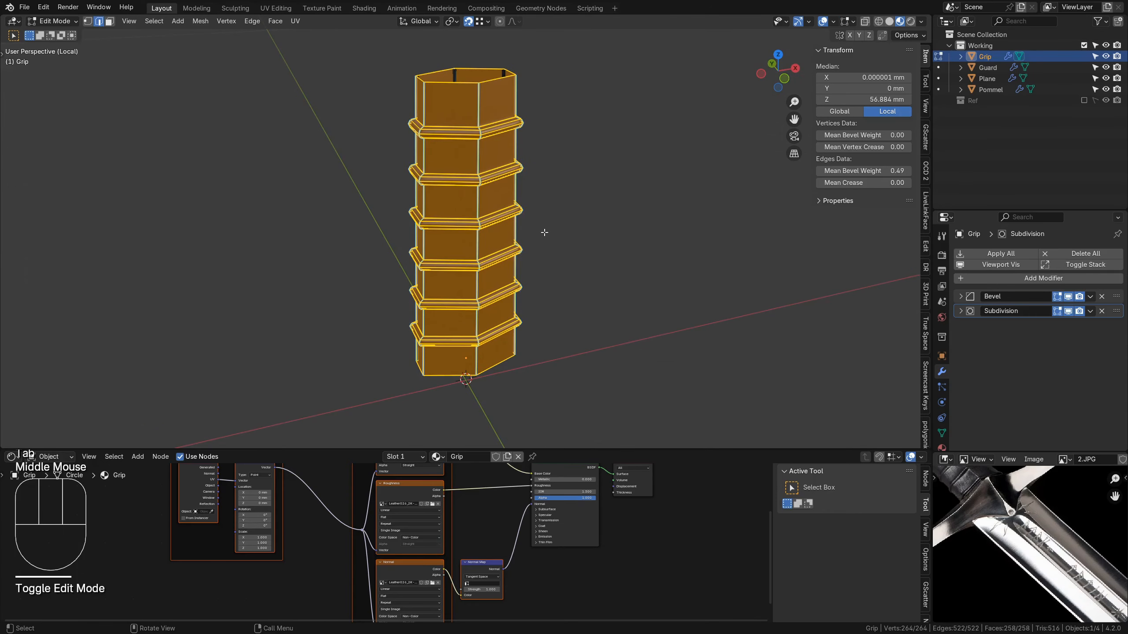
pyautogui.press('z')
pyautogui.click(661, 232)
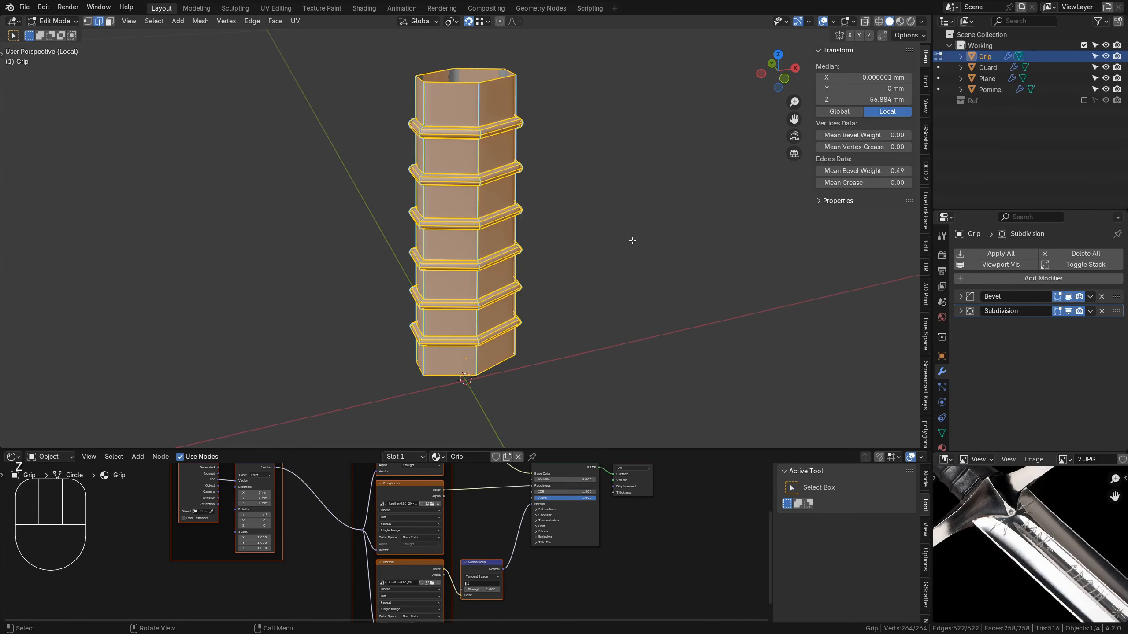
pyautogui.moveTo(632, 241); pyautogui.dragTo(682, 242, button='middle')
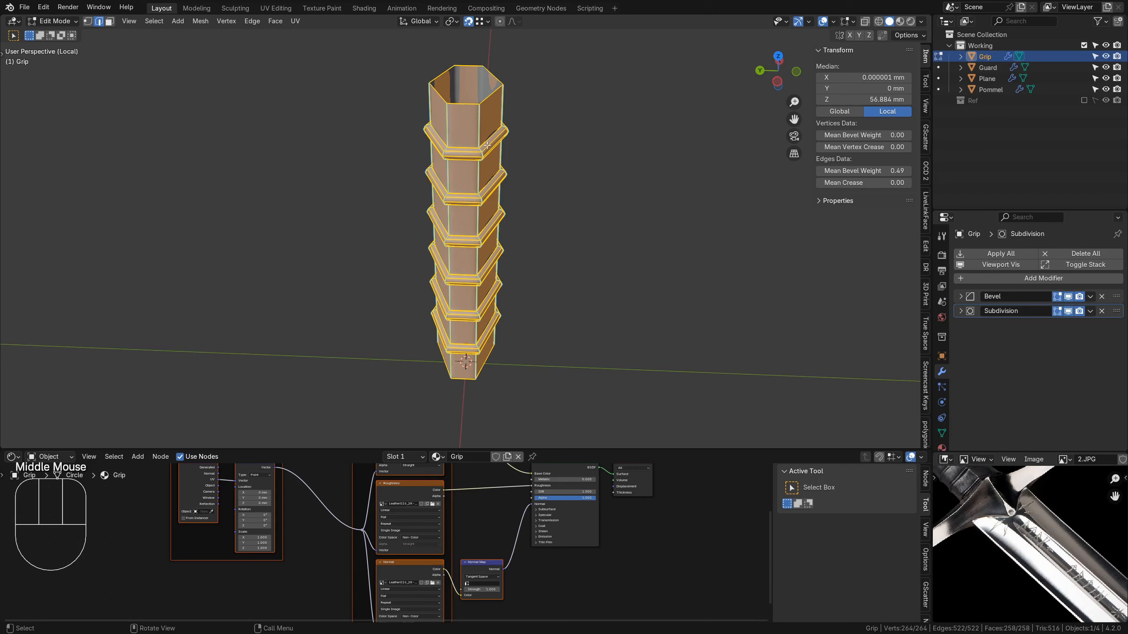
# Mark the full-length vertical edge loop along one narrow side of the grip as a seam, and clear the selection.
pyautogui.keyDown('alt'); pyautogui.click(462, 114); pyautogui.keyUp('alt')
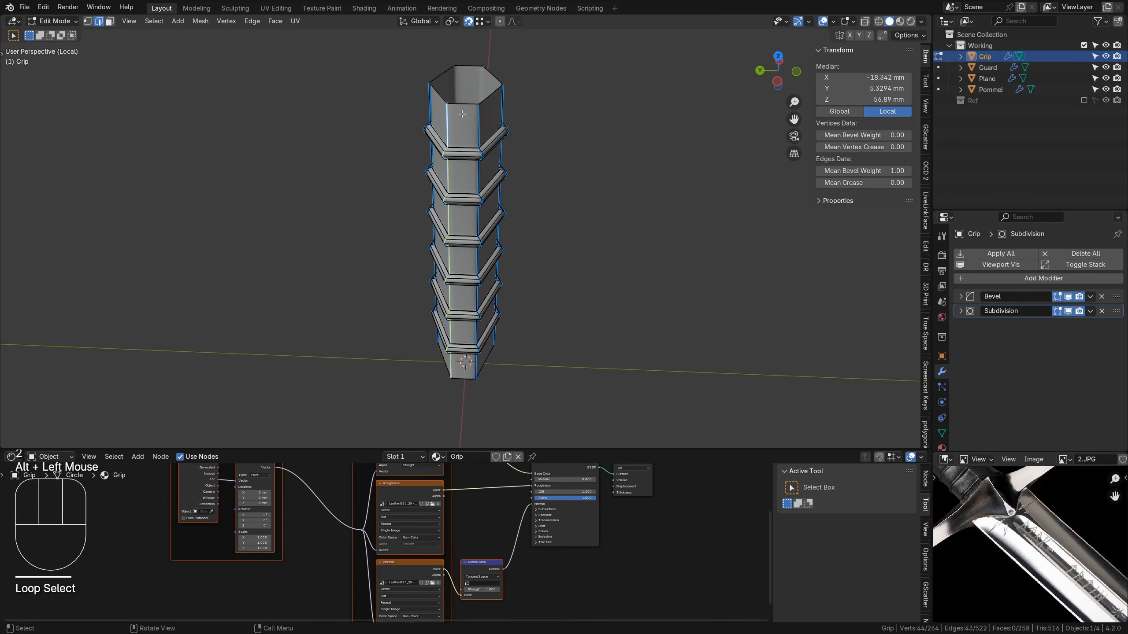
pyautogui.moveTo(448, 380); pyautogui.dragTo(498, 353, button='middle')
pyautogui.hotkey('ctrl', 'e')
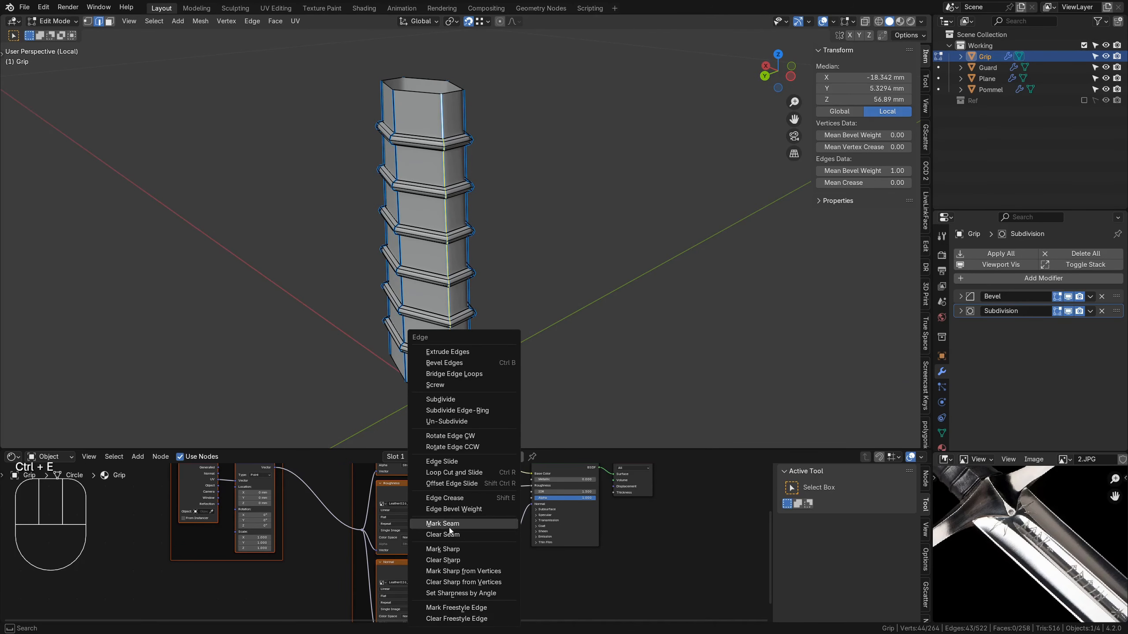
pyautogui.click(470, 550)
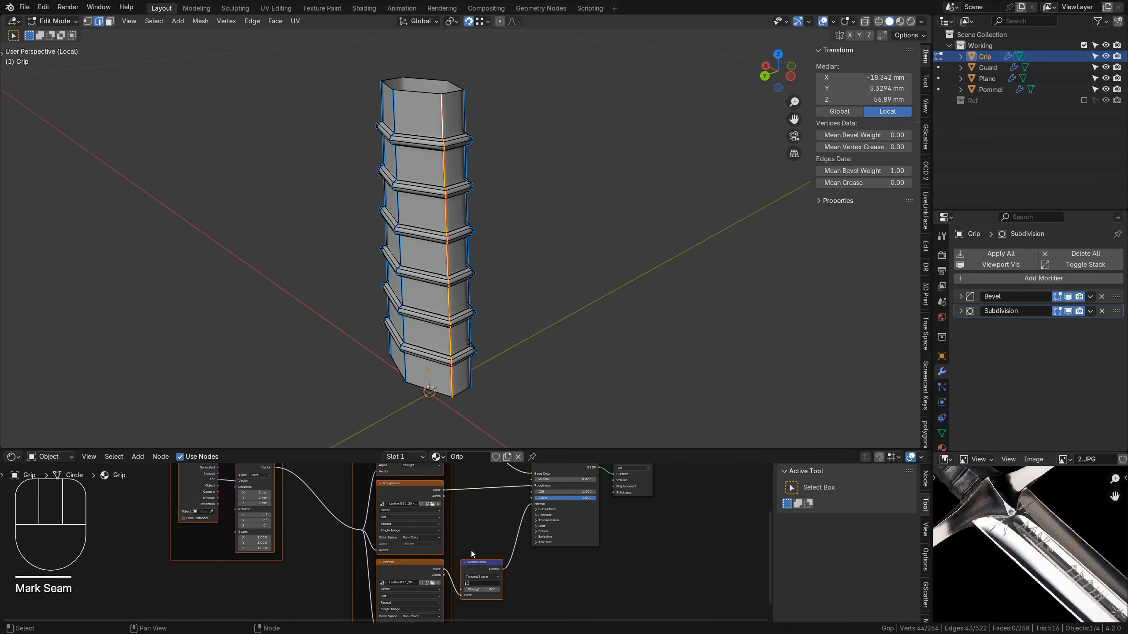
pyautogui.click(642, 214)
# Switch to face select mode and select all of the grip's faces.
pyautogui.moveTo(694, 206); pyautogui.dragTo(558, 229, button='middle')
pyautogui.press('3')
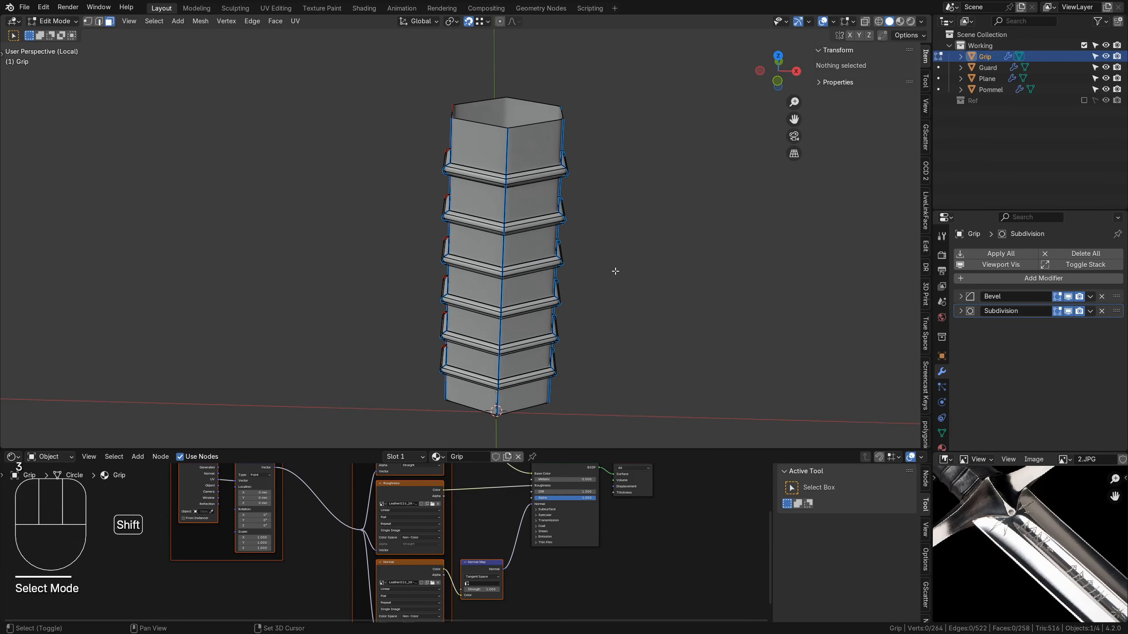
pyautogui.moveTo(614, 272)
pyautogui.keyDown('shift'); pyautogui.mouseDown(button='middle')
pyautogui.moveTo(612, 262)
pyautogui.moveTo(622, 273)
pyautogui.mouseUp(button='middle'); pyautogui.keyUp('shift')
pyautogui.press('a')
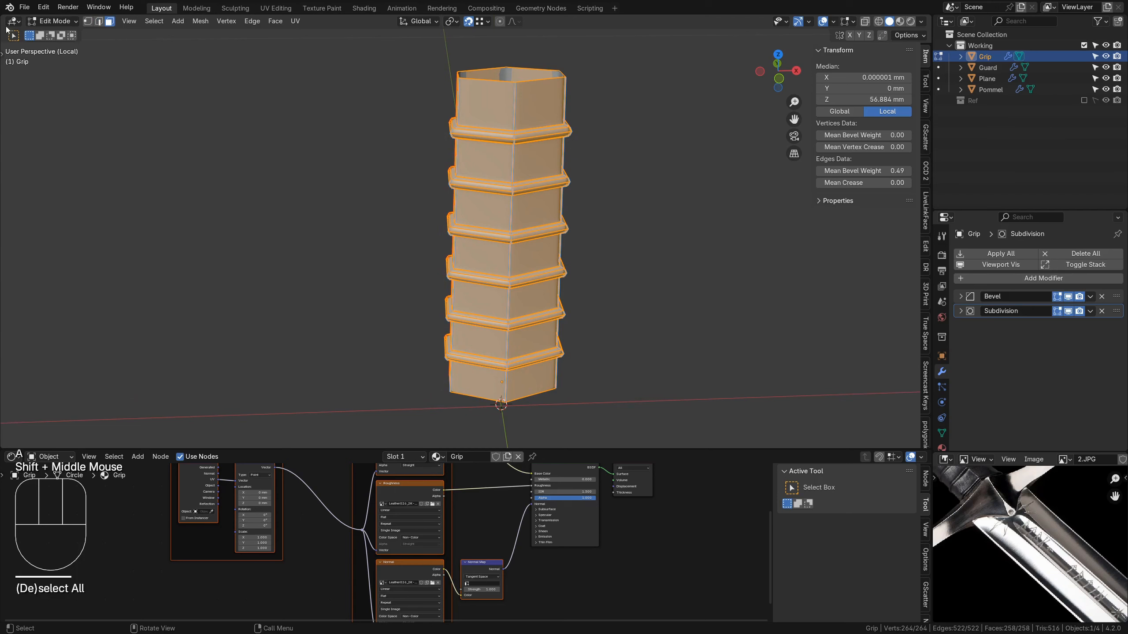
# Split the 3D viewport vertically and turn the new area into a UV Editor.
pyautogui.moveTo(6, 27); pyautogui.dragTo(434, 64)
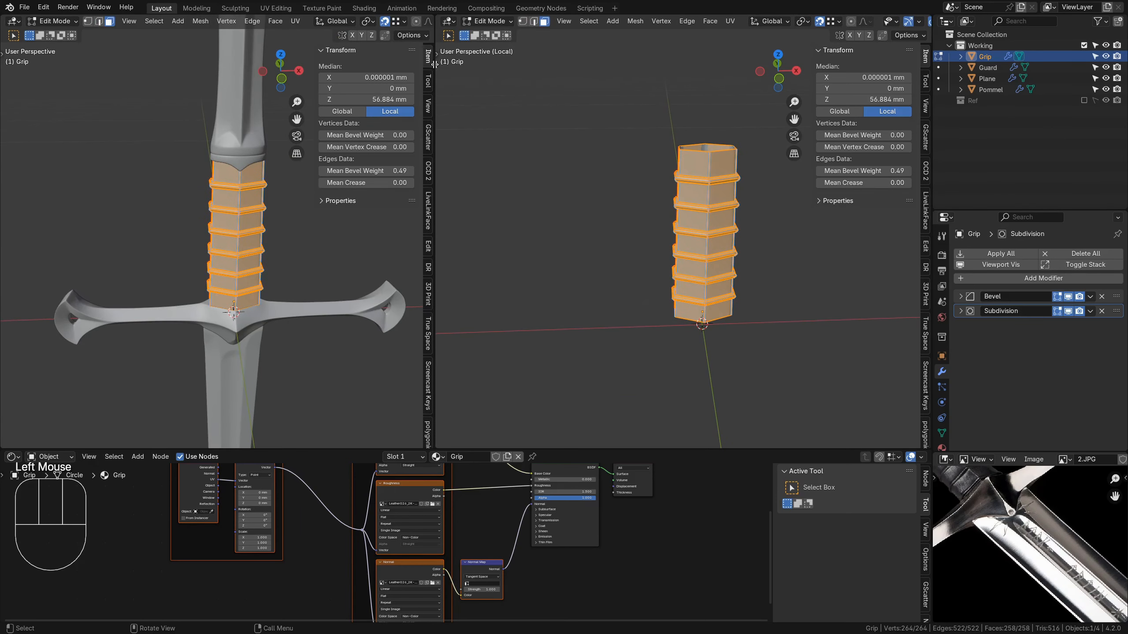
pyautogui.click(15, 22)
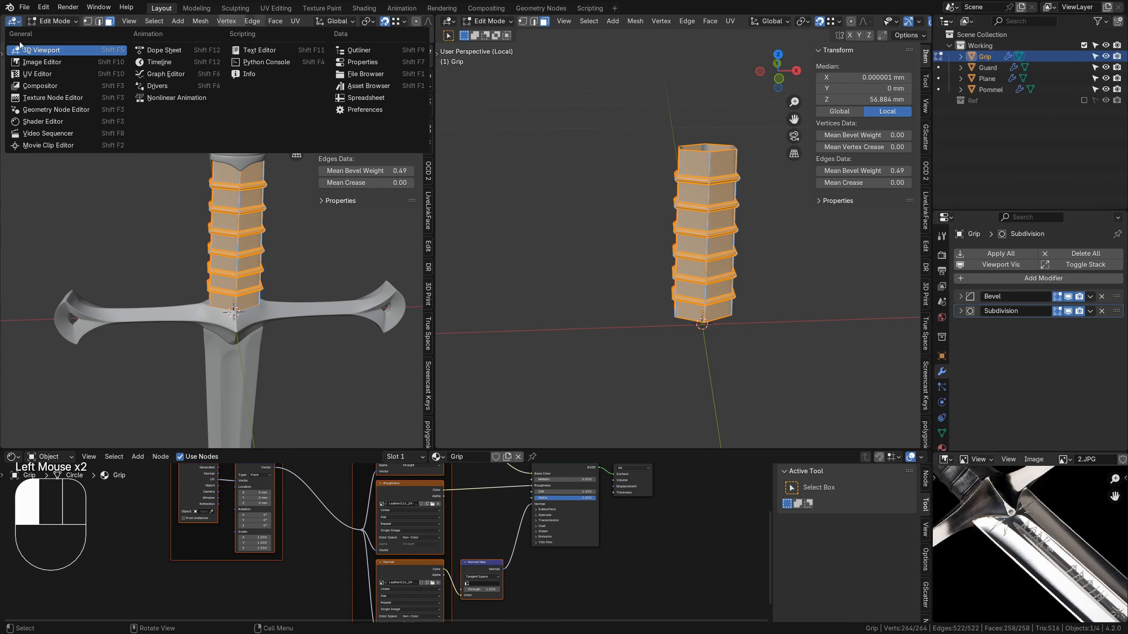
pyautogui.click(27, 75)
pyautogui.scroll(-3, 257, 169)
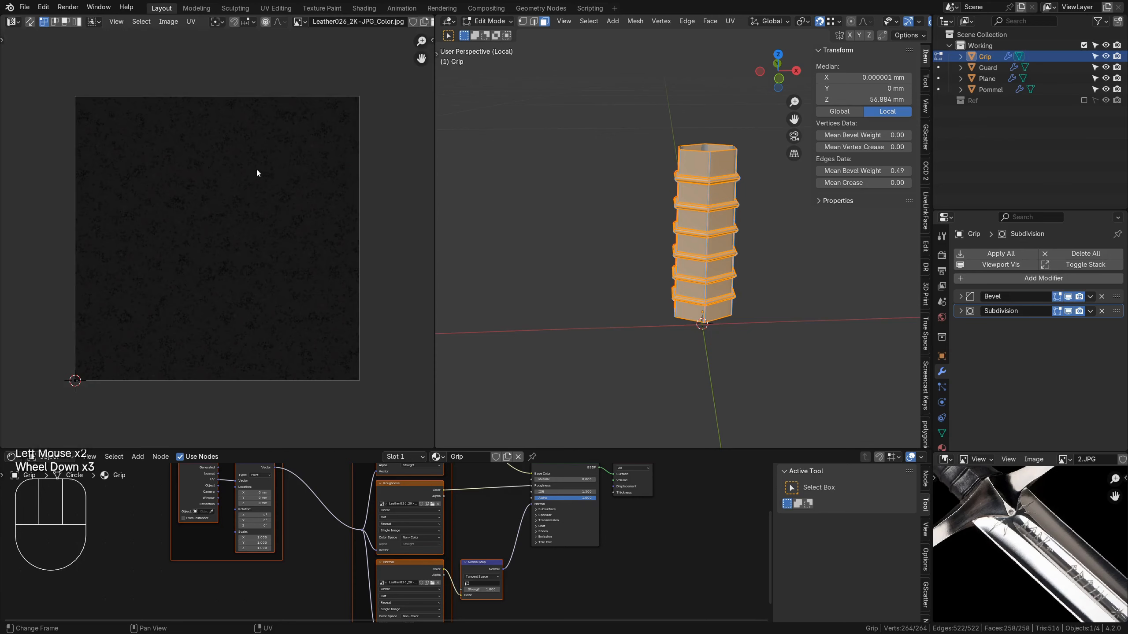
pyautogui.scroll(1, 275, 218)
# Unwrap all of the grip's faces along the marked seam with the Unwrap operation.
pyautogui.keyDown('shift'); pyautogui.moveTo(741, 184); pyautogui.dragTo(706, 194, button='middle'); pyautogui.keyUp('shift')
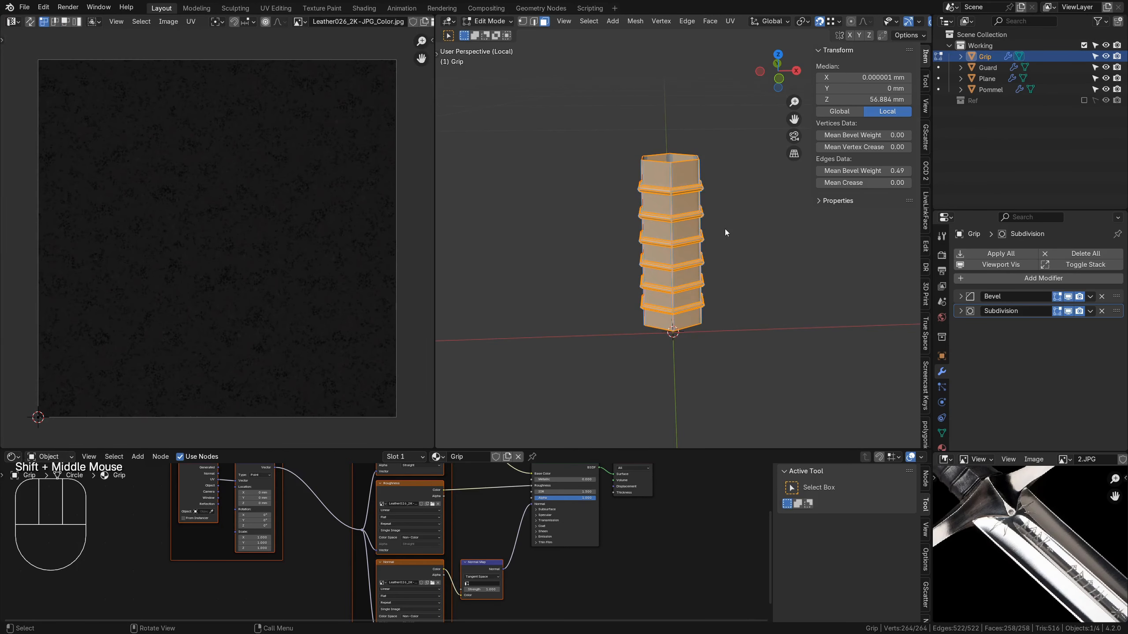
pyautogui.press('u')
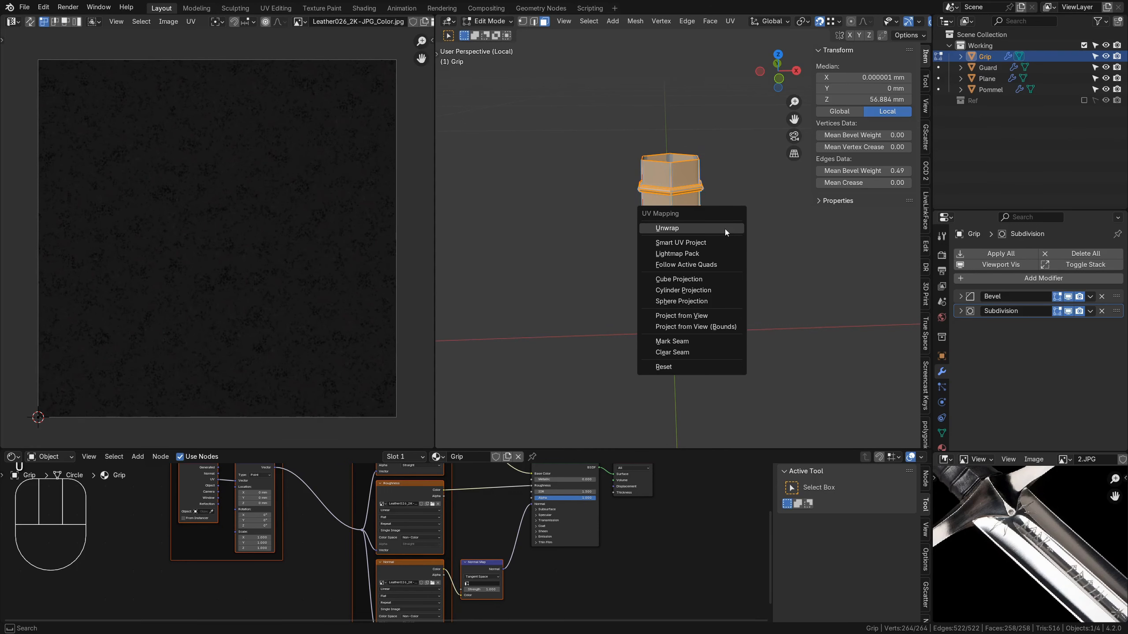
pyautogui.click(687, 231)
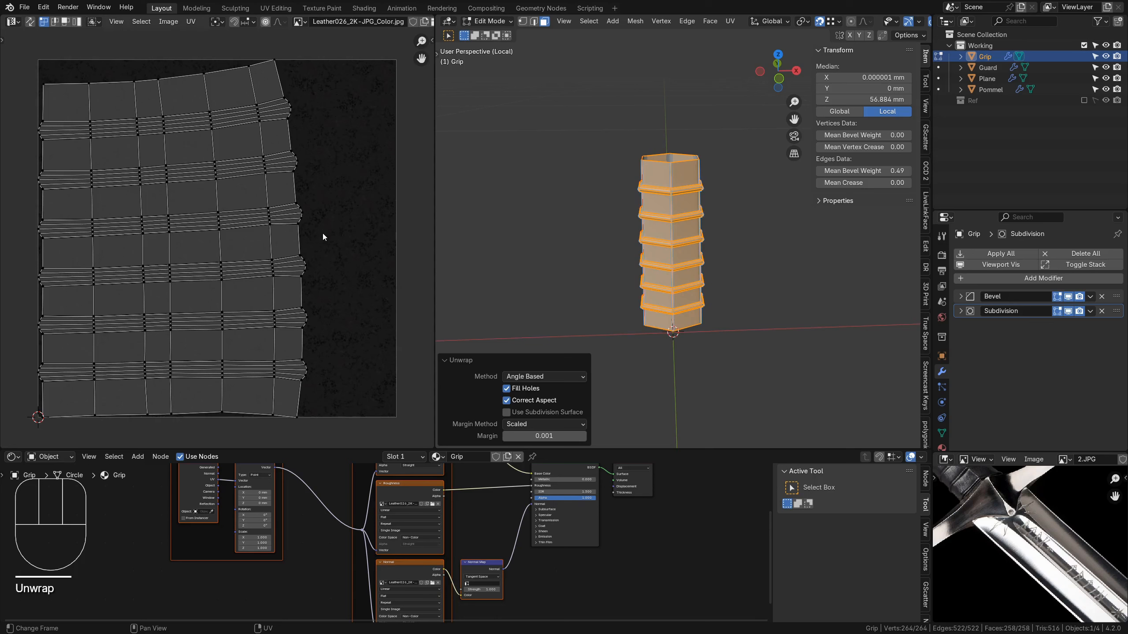
# Examine the grip's unwrapped UV island for bent rows and distorted faces along its edges.
pyautogui.scroll(-2, 322, 232)
pyautogui.keyDown('shift'); pyautogui.moveTo(328, 249); pyautogui.dragTo(364, 259, button='middle'); pyautogui.keyUp('shift')
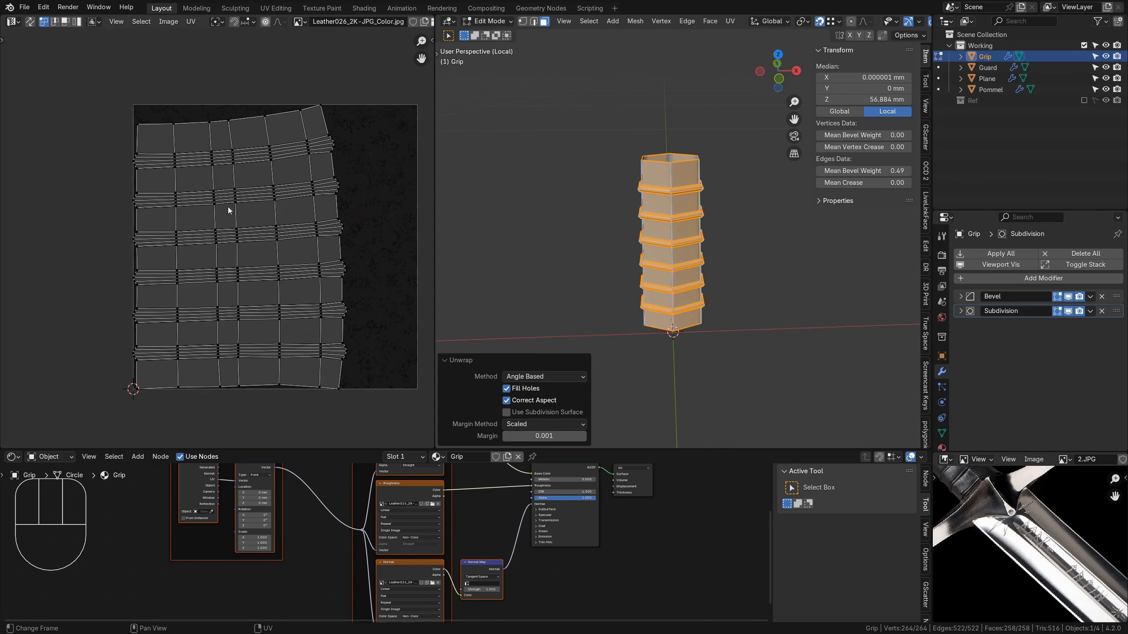
pyautogui.keyDown('shift'); pyautogui.moveTo(359, 260); pyautogui.dragTo(383, 264, button='middle'); pyautogui.keyUp('shift')
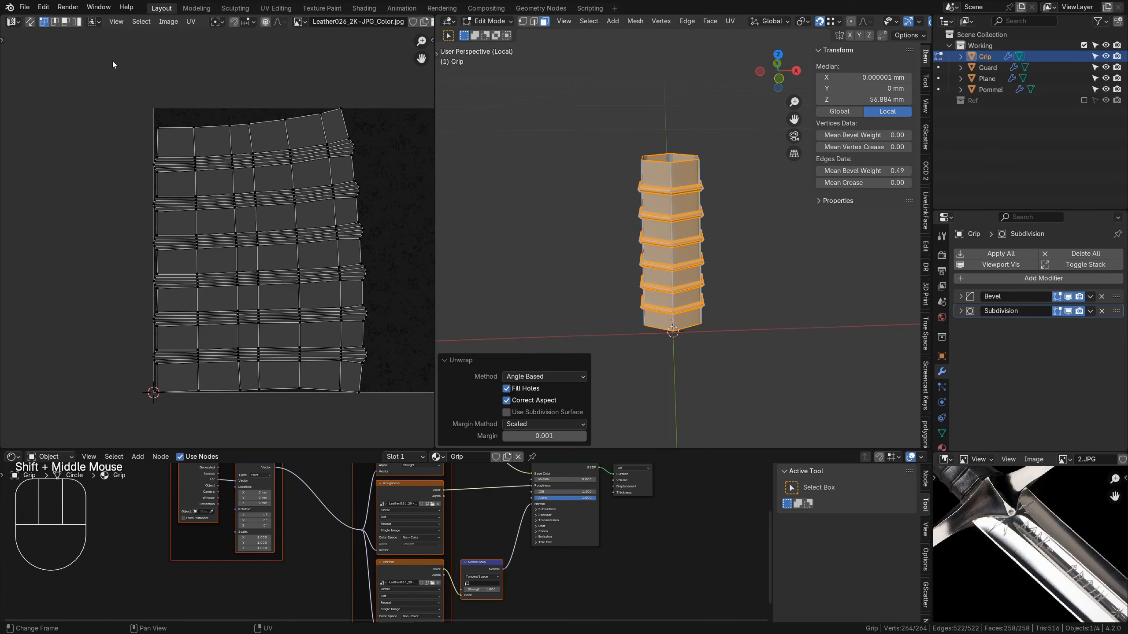
pyautogui.scroll(3, 200, 316)
pyautogui.keyDown('shift'); pyautogui.moveTo(257, 347); pyautogui.dragTo(187, 181, button='middle'); pyautogui.keyUp('shift')
pyautogui.scroll(-2, 215, 329)
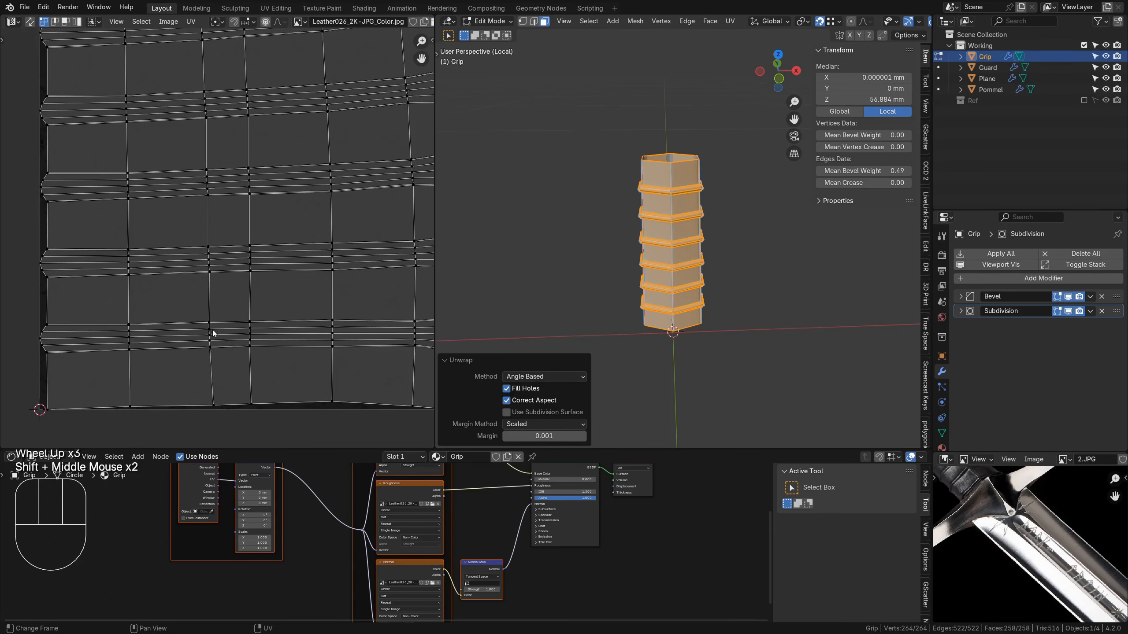
pyautogui.keyDown('shift'); pyautogui.moveTo(284, 276); pyautogui.dragTo(273, 352, button='middle'); pyautogui.keyUp('shift')
pyautogui.keyDown('shift'); pyautogui.moveTo(152, 159); pyautogui.dragTo(224, 240, button='middle'); pyautogui.keyUp('shift')
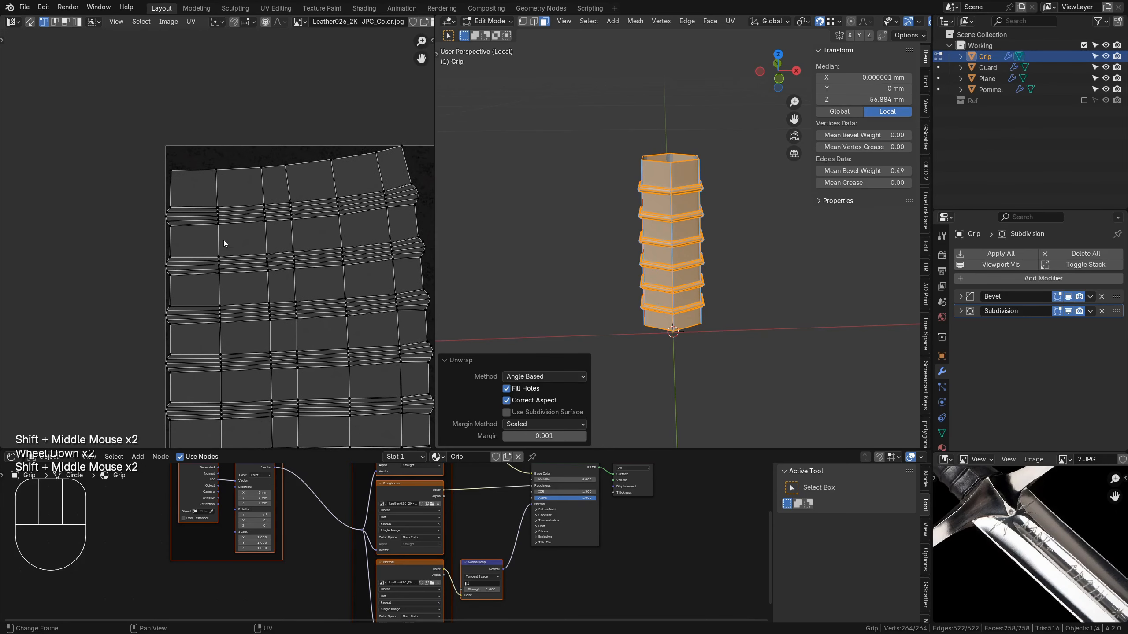
# Select the upper-left corner vertex of the grip's UV island and set the UV snap target to Vertex.
pyautogui.scroll(2, 222, 241)
pyautogui.scroll(1, 196, 191)
pyautogui.keyDown('shift'); pyautogui.moveTo(162, 114); pyautogui.dragTo(227, 282, button='middle'); pyautogui.keyUp('shift')
pyautogui.scroll(3, 216, 221)
pyautogui.scroll(1, 244, 290)
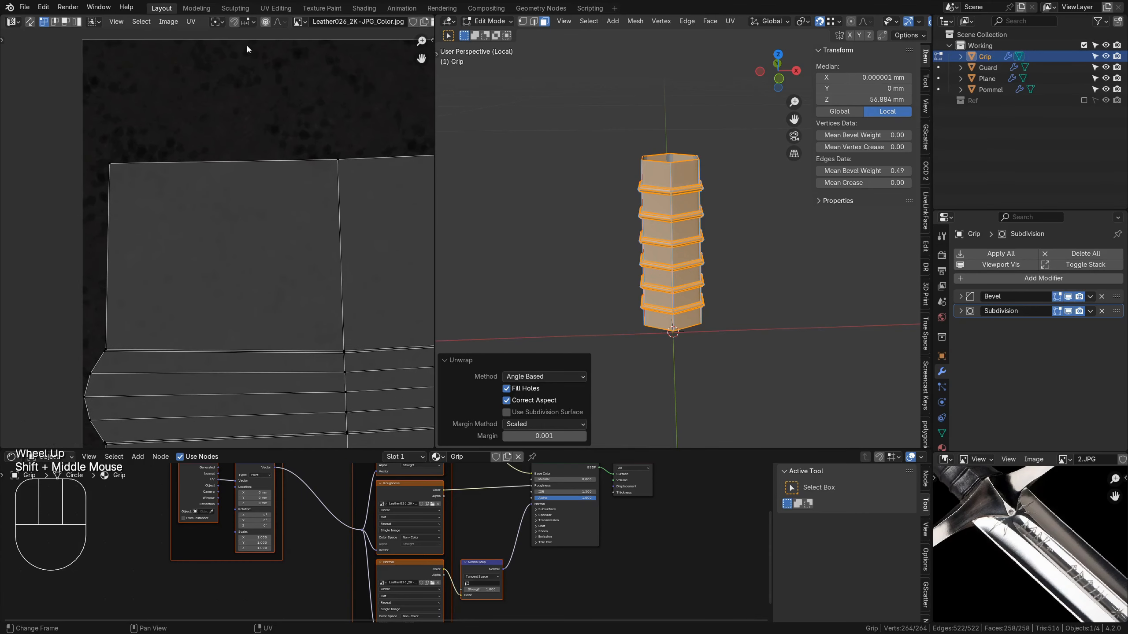
pyautogui.click(111, 164)
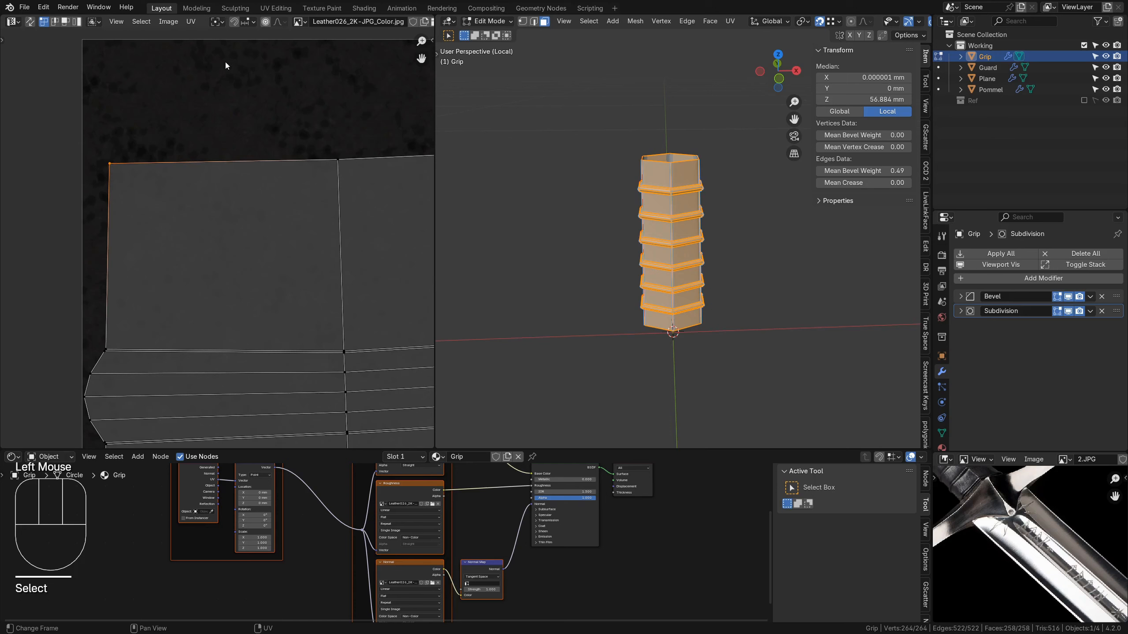
pyautogui.click(246, 23)
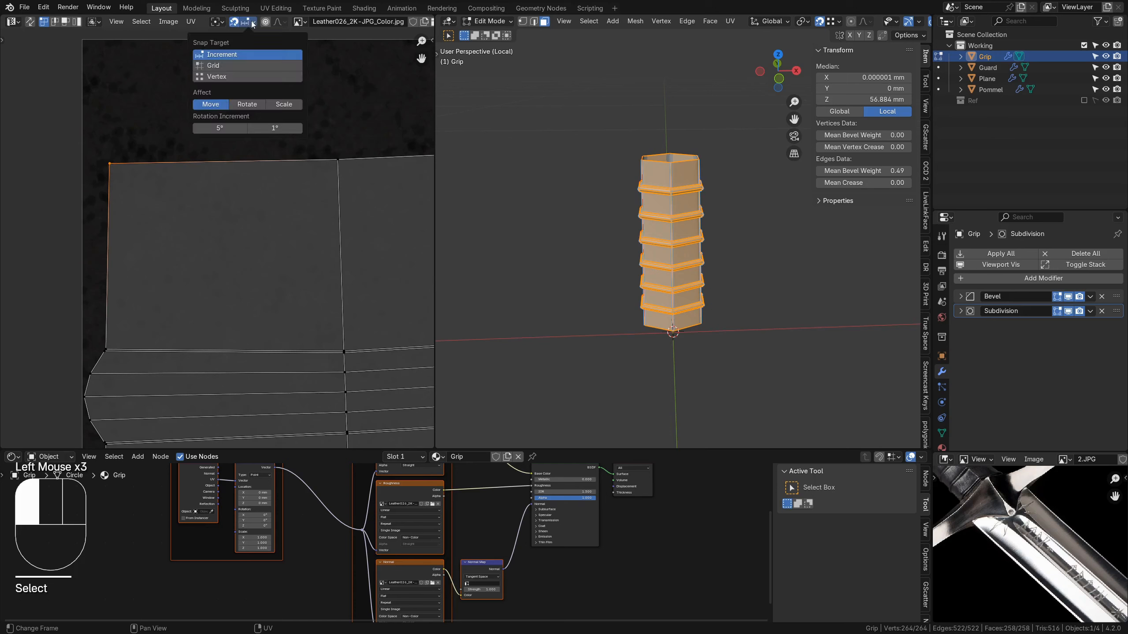
pyautogui.click(229, 76)
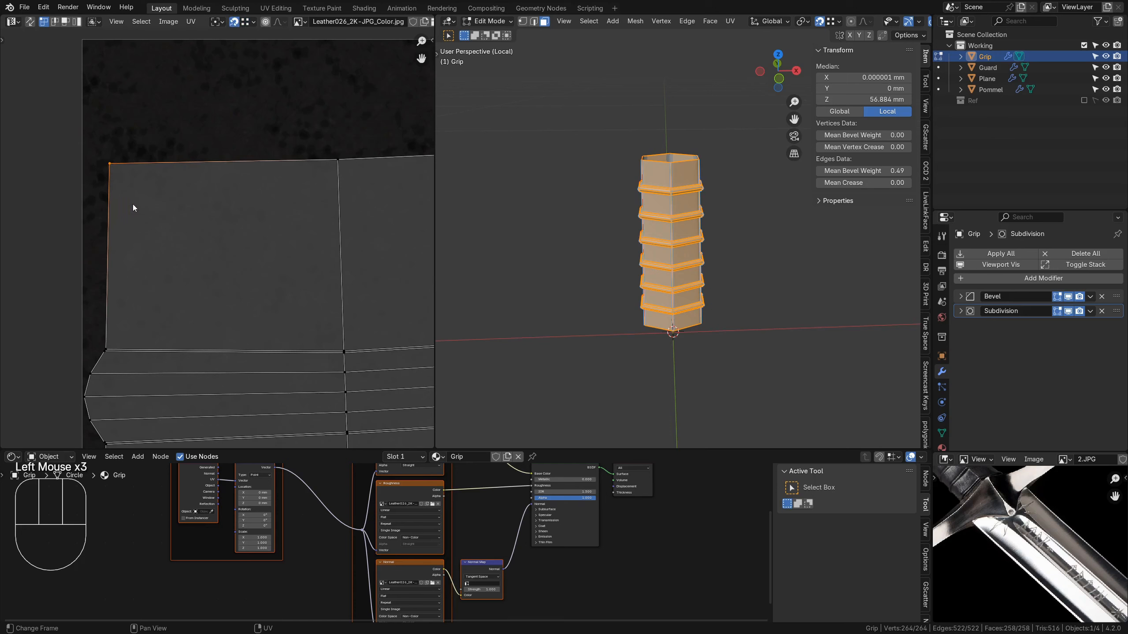
# Snap the UV island's upper-left corner vertex along X to the vertex below it and along Y to its right-hand neighbour.
pyautogui.press('g')
pyautogui.press('x')
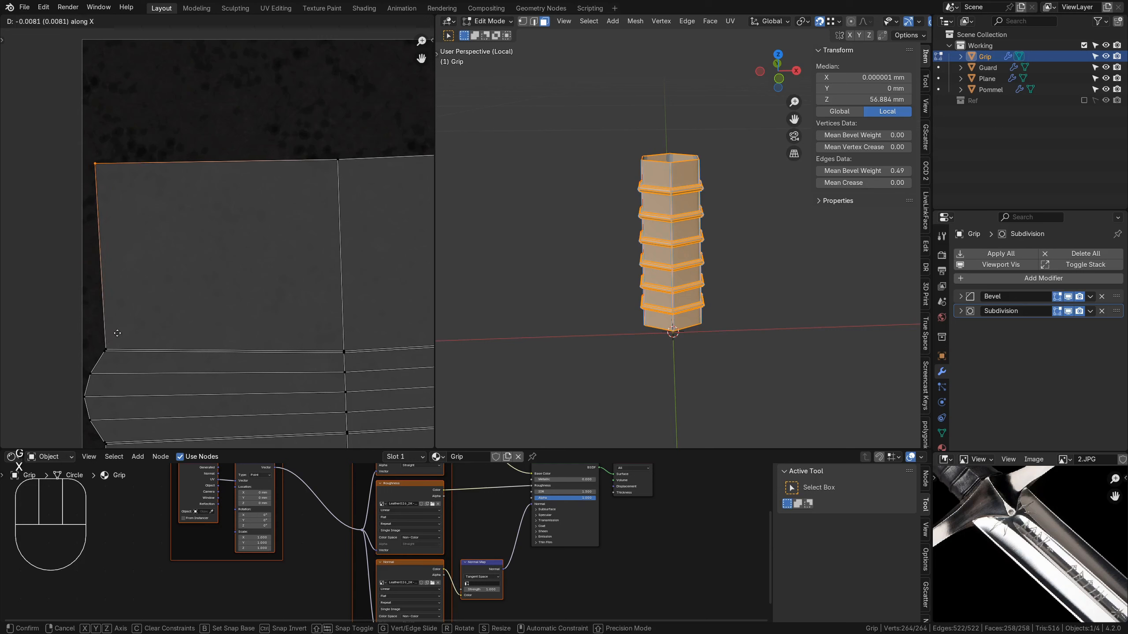
pyautogui.click(116, 339)
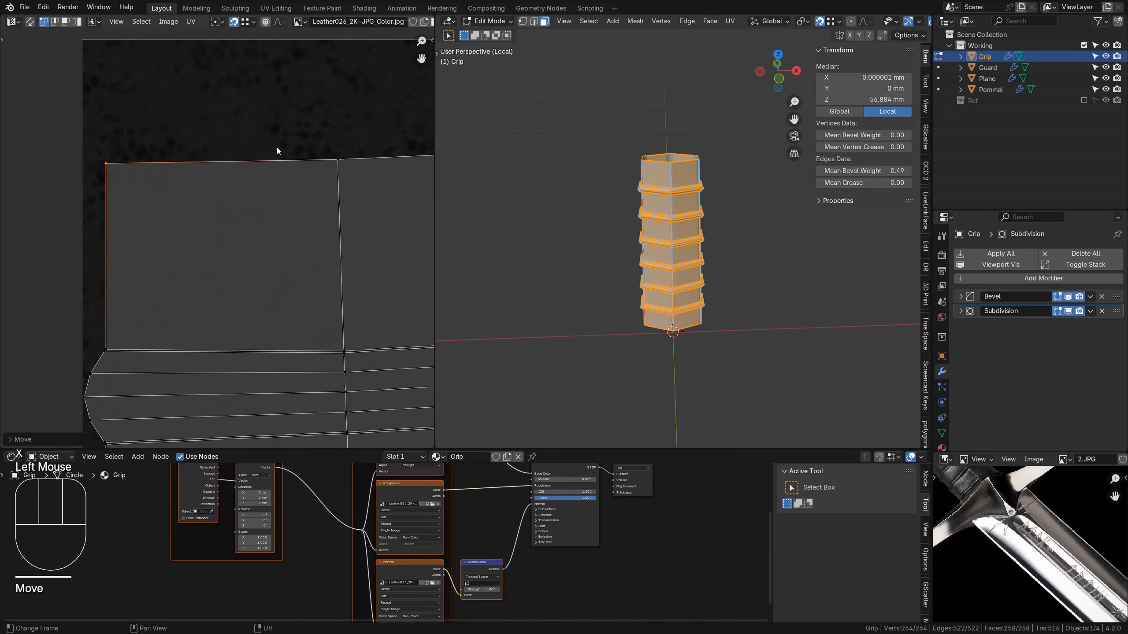
pyautogui.press('g')
pyautogui.press('y')
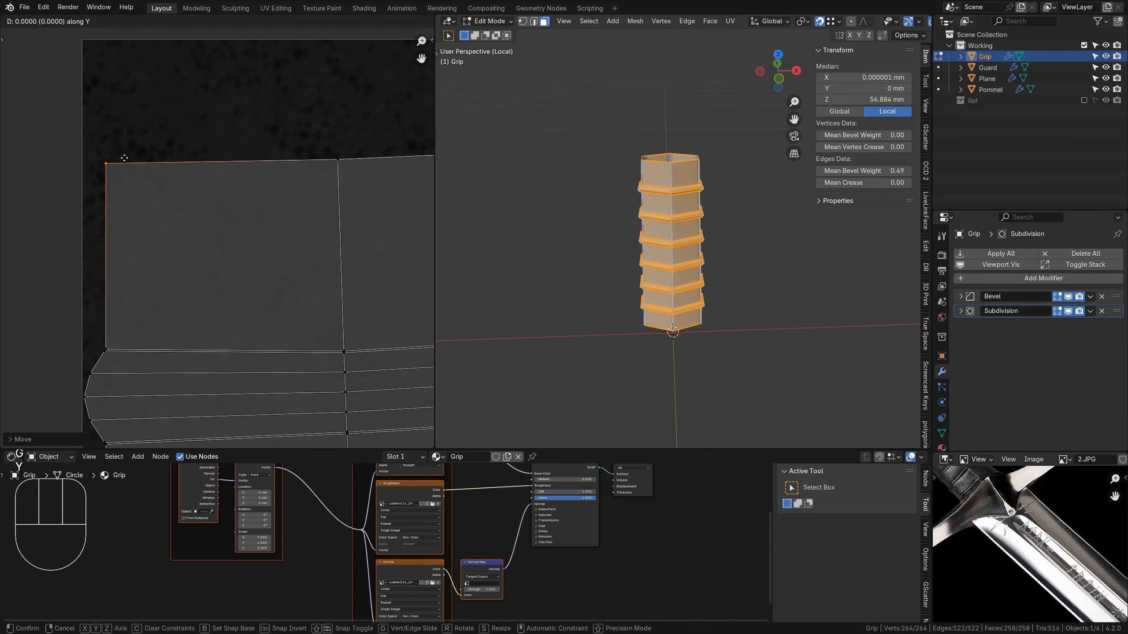
pyautogui.click(338, 160)
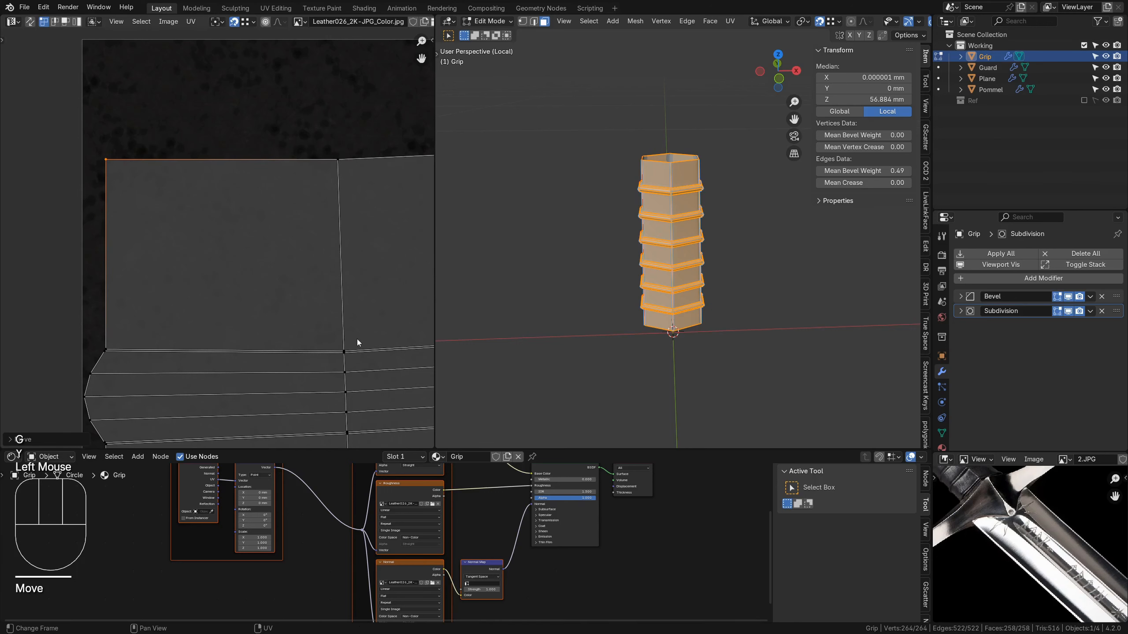
# Snap the lower-right vertex of the UV island's upper-left face along Y to its left neighbour and along X to the vertex above.
pyautogui.click(340, 345)
pyautogui.press('g')
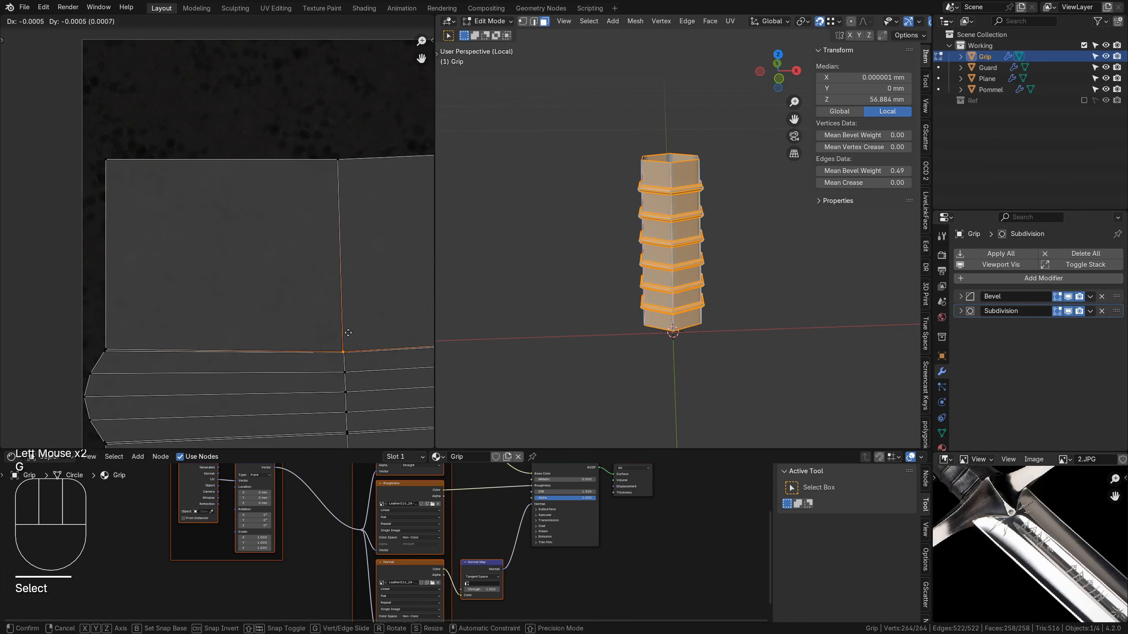
pyautogui.press('y')
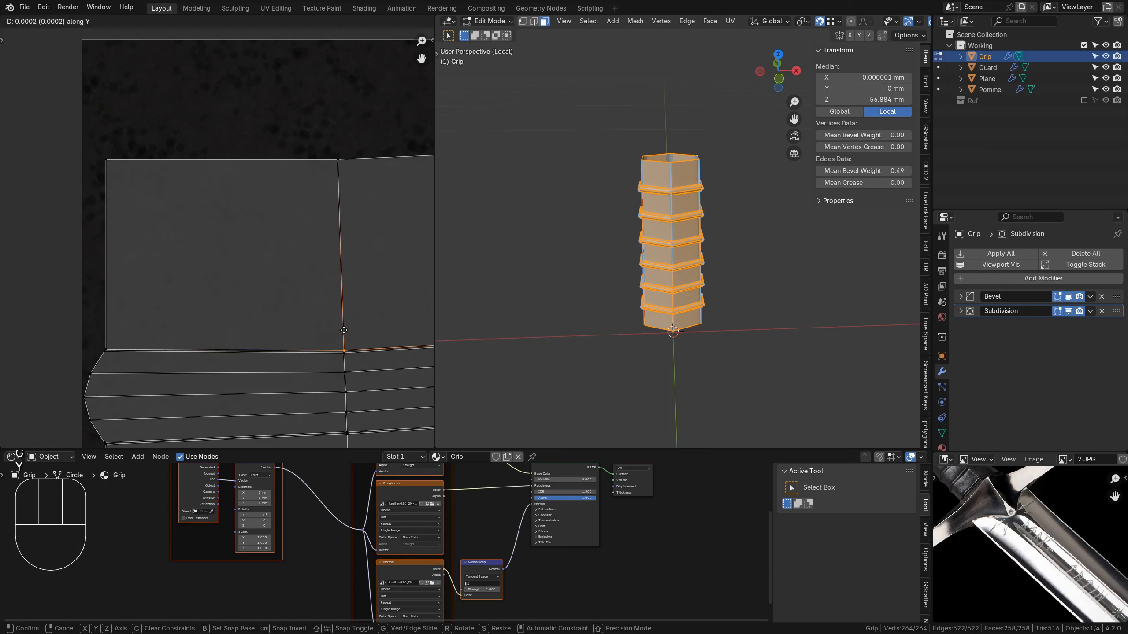
pyautogui.click(106, 342)
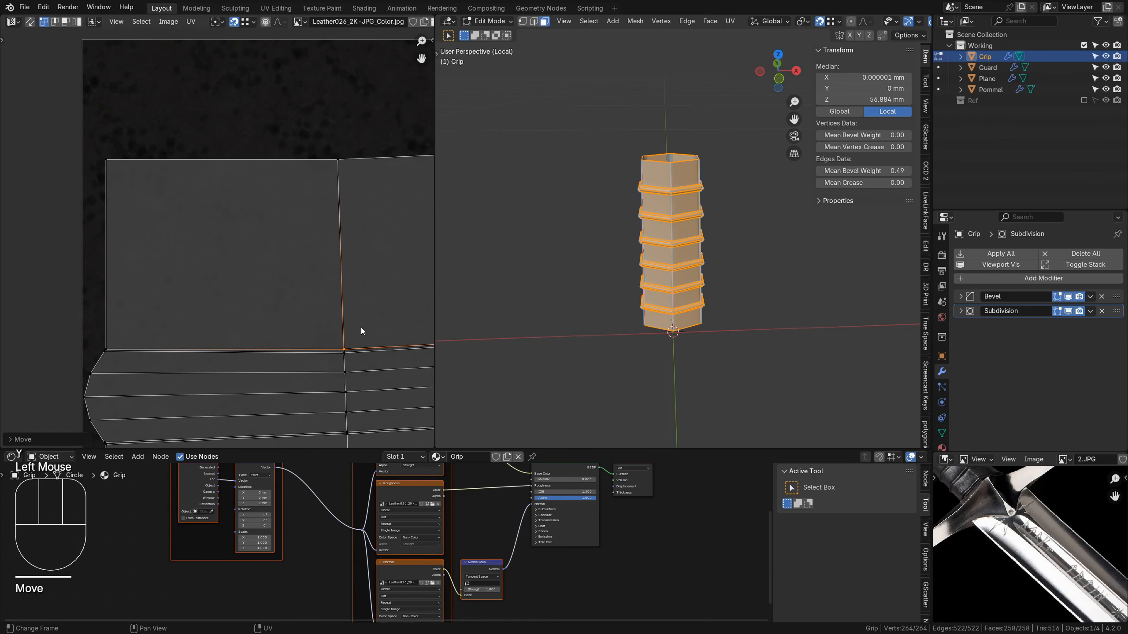
pyautogui.press('g')
pyautogui.press('x')
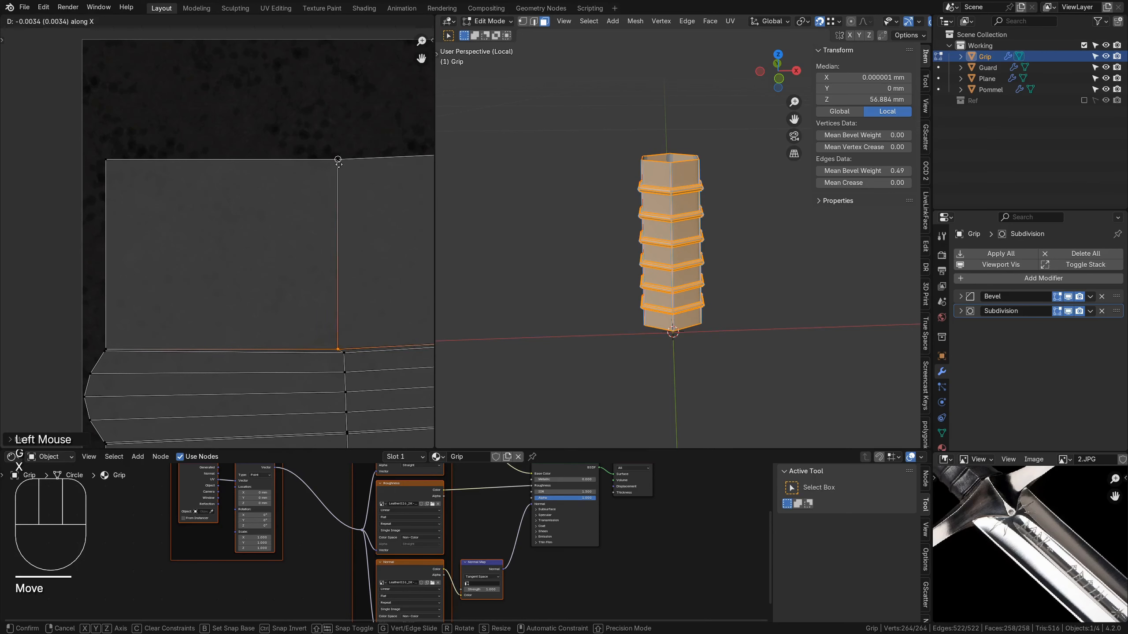
pyautogui.click(339, 160)
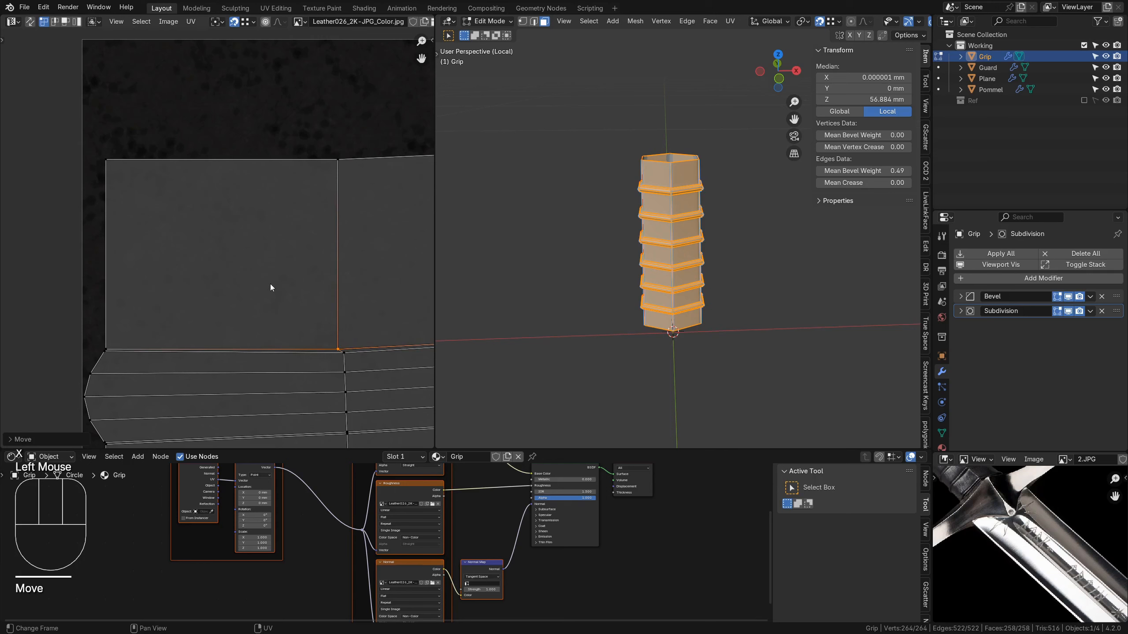
# Make the squared upper-left UV face active and straighten the whole grip island from it with Follow Active Quads.
pyautogui.scroll(-2, 262, 286)
pyautogui.press('3')
pyautogui.click(219, 236)
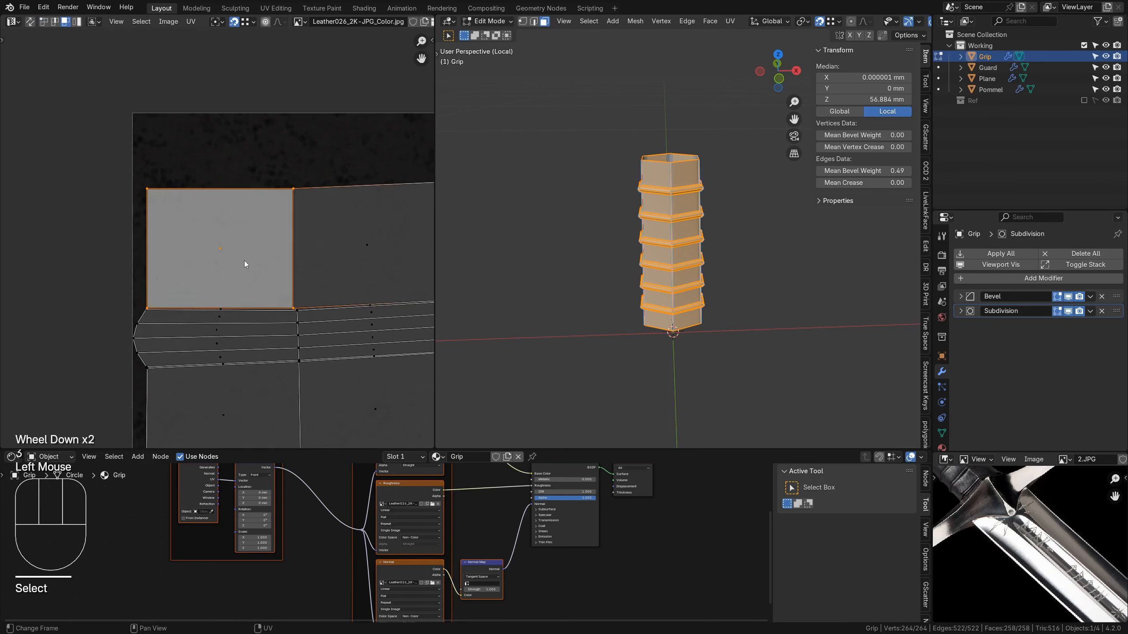
pyautogui.scroll(-5, 249, 227)
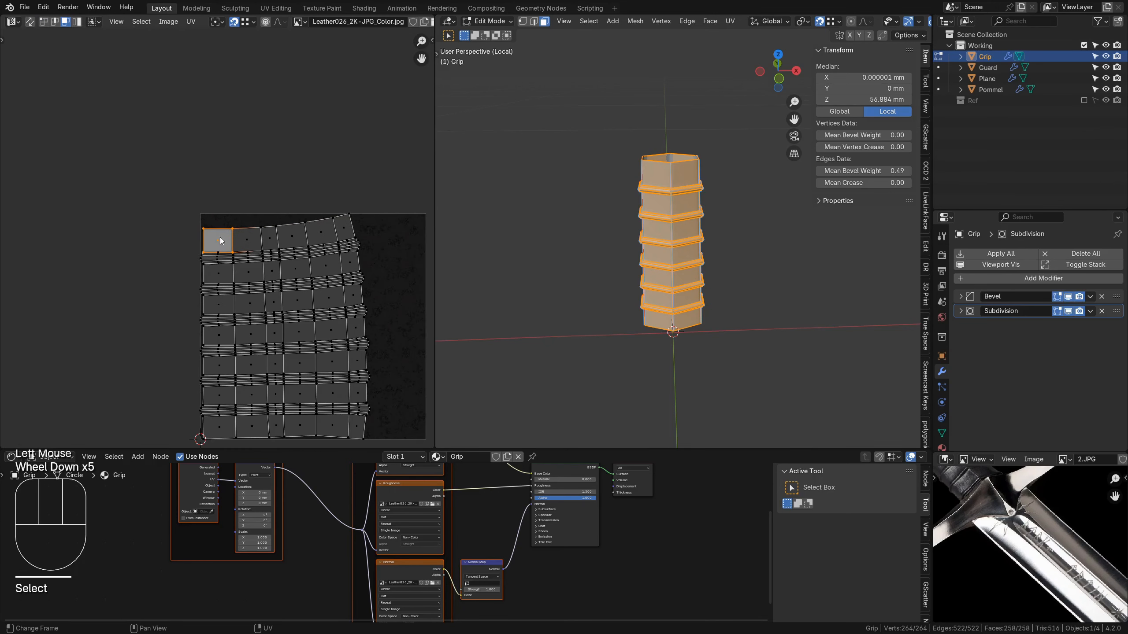
pyautogui.press('a')
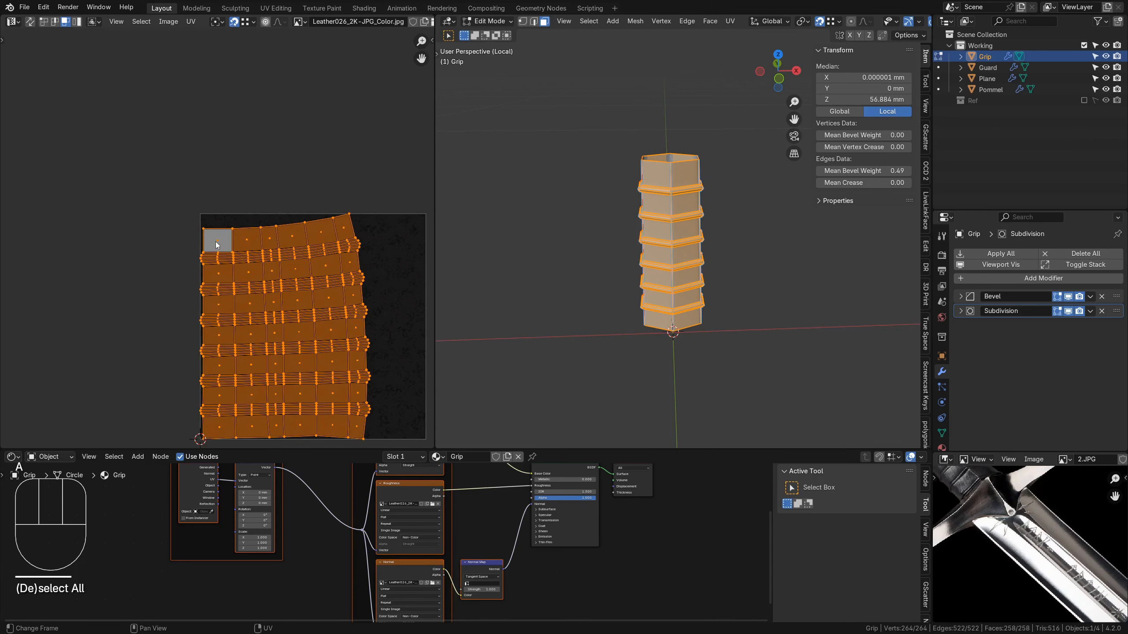
pyautogui.rightClick(235, 167)
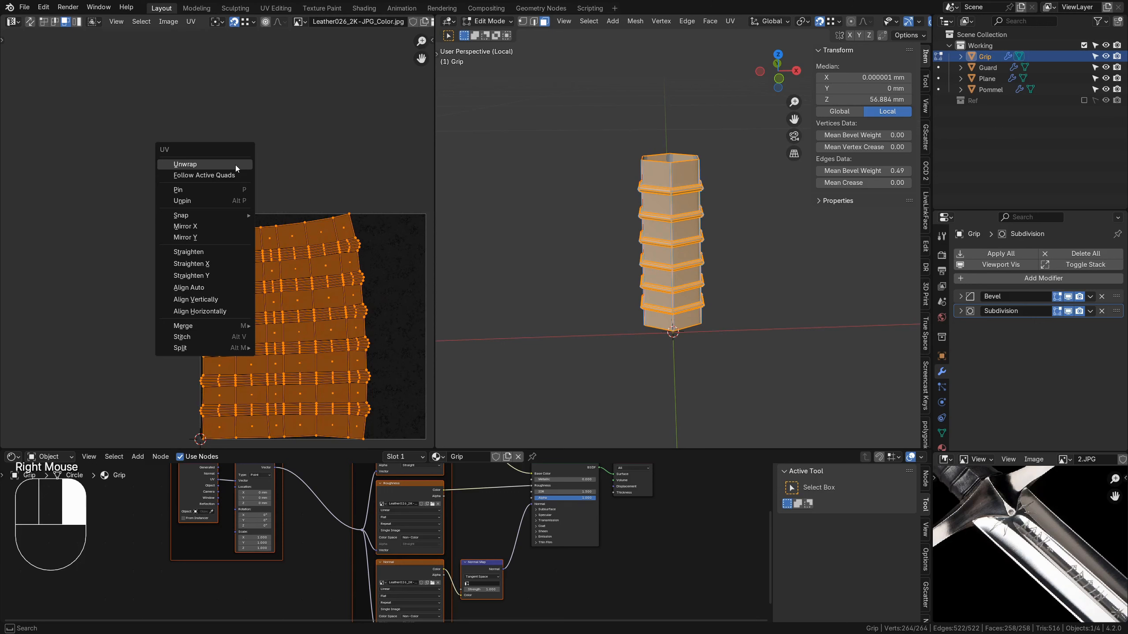
pyautogui.click(230, 176)
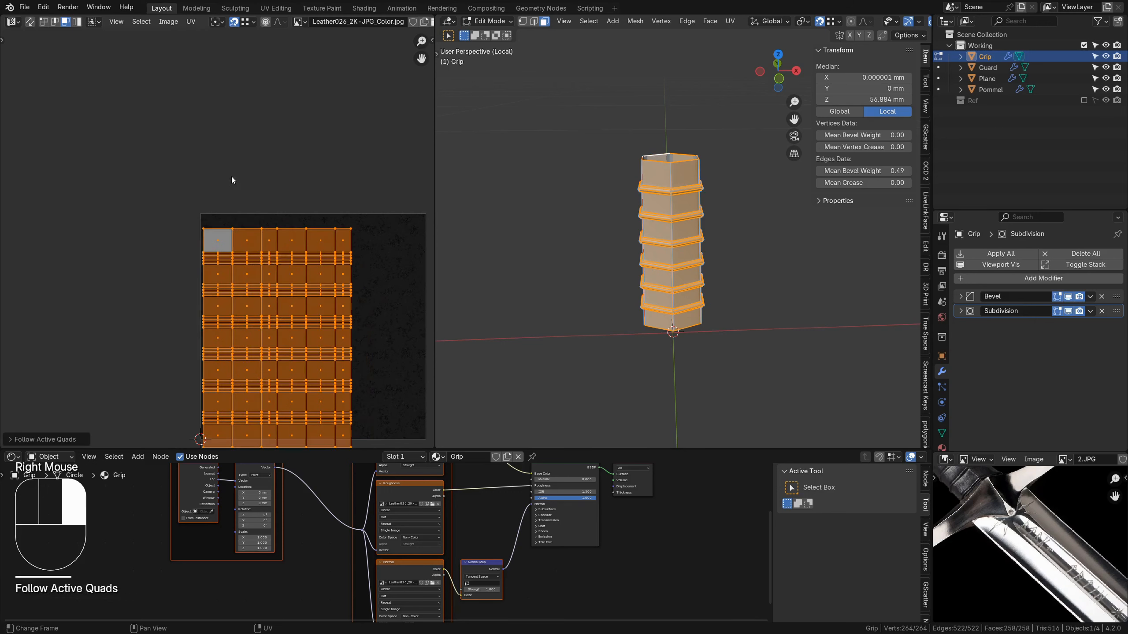
# Move the straightened UV island up by about 0.05 so it lies inside the image bounds.
pyautogui.keyDown('shift'); pyautogui.moveTo(367, 380); pyautogui.dragTo(360, 307, button='middle'); pyautogui.keyUp('shift')
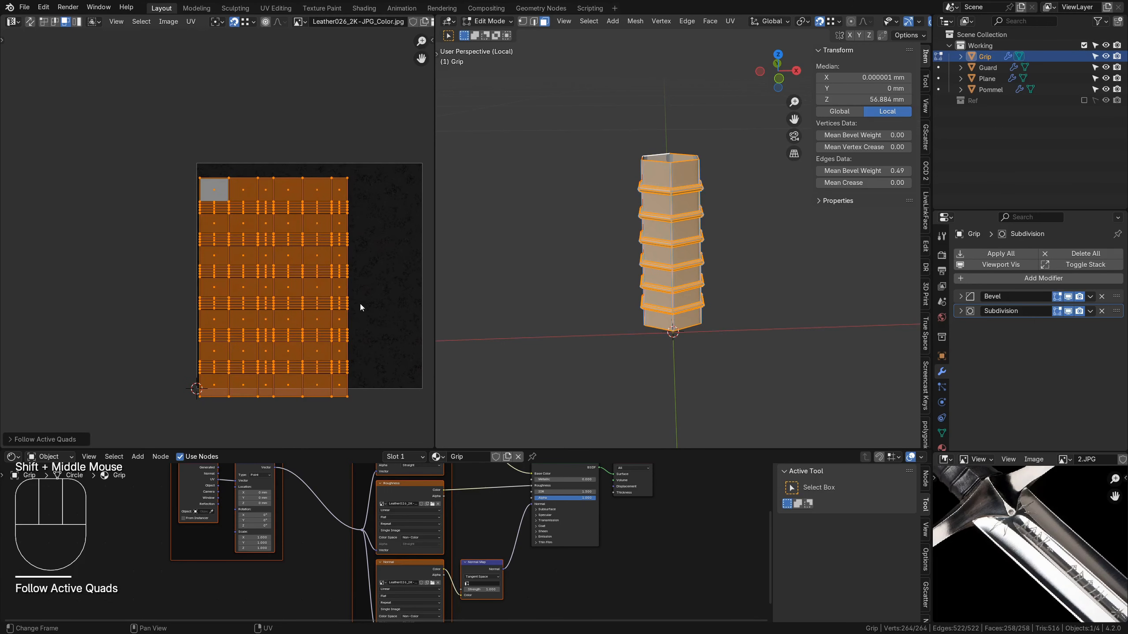
pyautogui.scroll(1, 329, 388)
pyautogui.keyDown('shift'); pyautogui.moveTo(329, 384); pyautogui.dragTo(345, 271, button='middle'); pyautogui.keyUp('shift')
pyautogui.press('g')
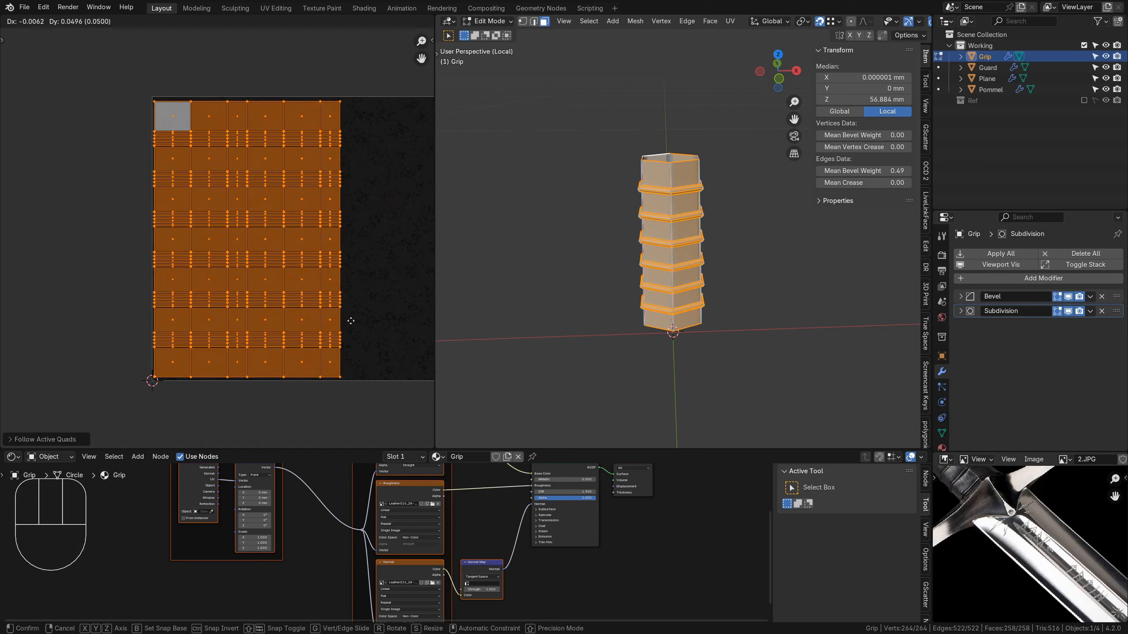
pyautogui.click(353, 322)
# Set the UV pivot to 2D Cursor and move the island's lower-left corner to the 2D cursor at the image's lower-left corner.
pyautogui.click(215, 21)
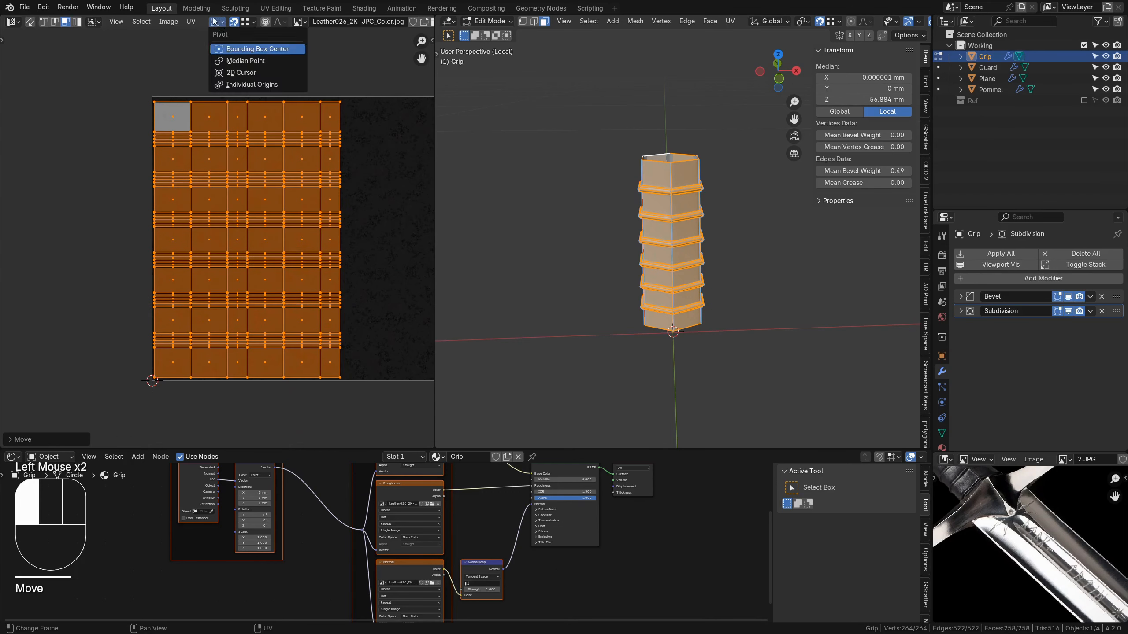
pyautogui.click(227, 72)
pyautogui.keyDown('shift'); pyautogui.moveTo(222, 328); pyautogui.dragTo(288, 226, button='middle'); pyautogui.keyUp('shift')
pyautogui.scroll(4, 279, 246)
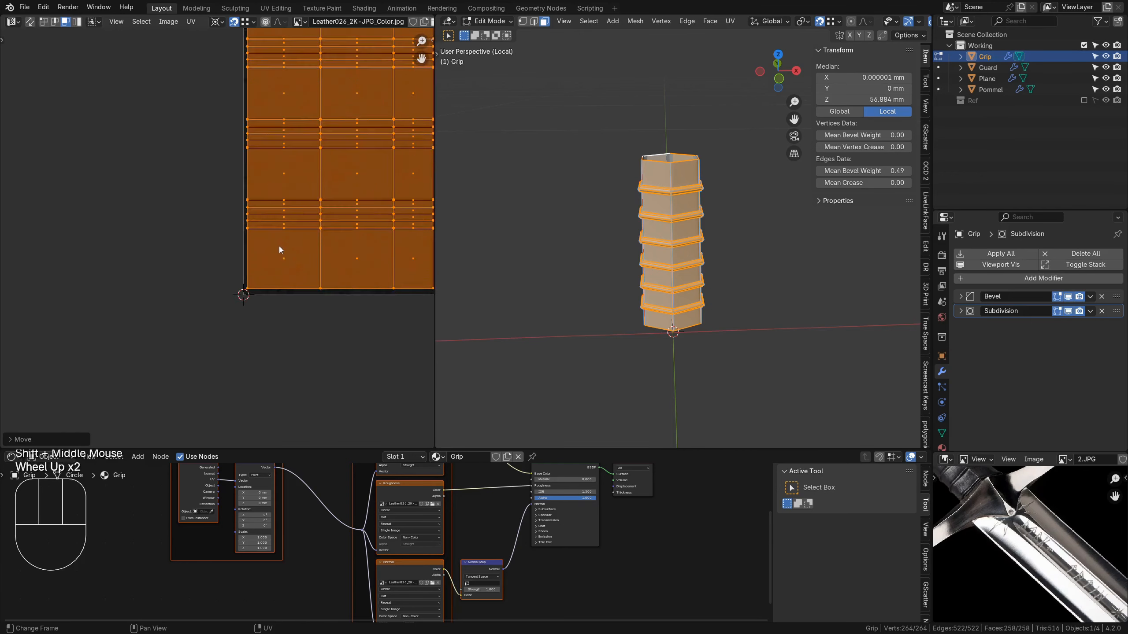
pyautogui.keyDown('shift'); pyautogui.moveTo(309, 353); pyautogui.dragTo(110, 192, button='middle'); pyautogui.keyUp('shift')
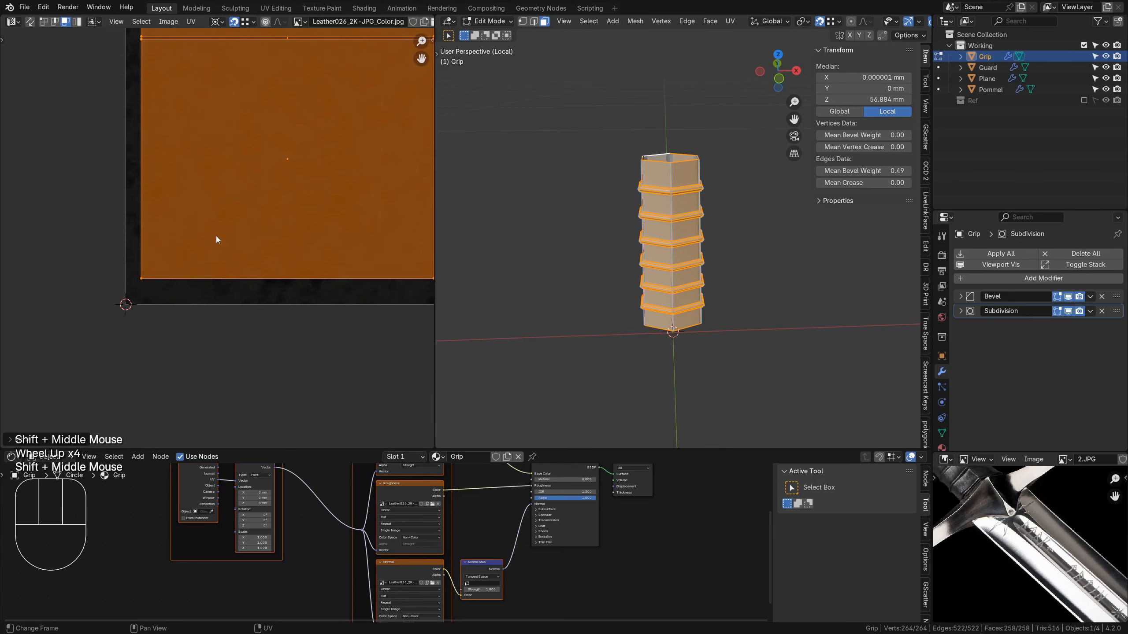
pyautogui.press('g')
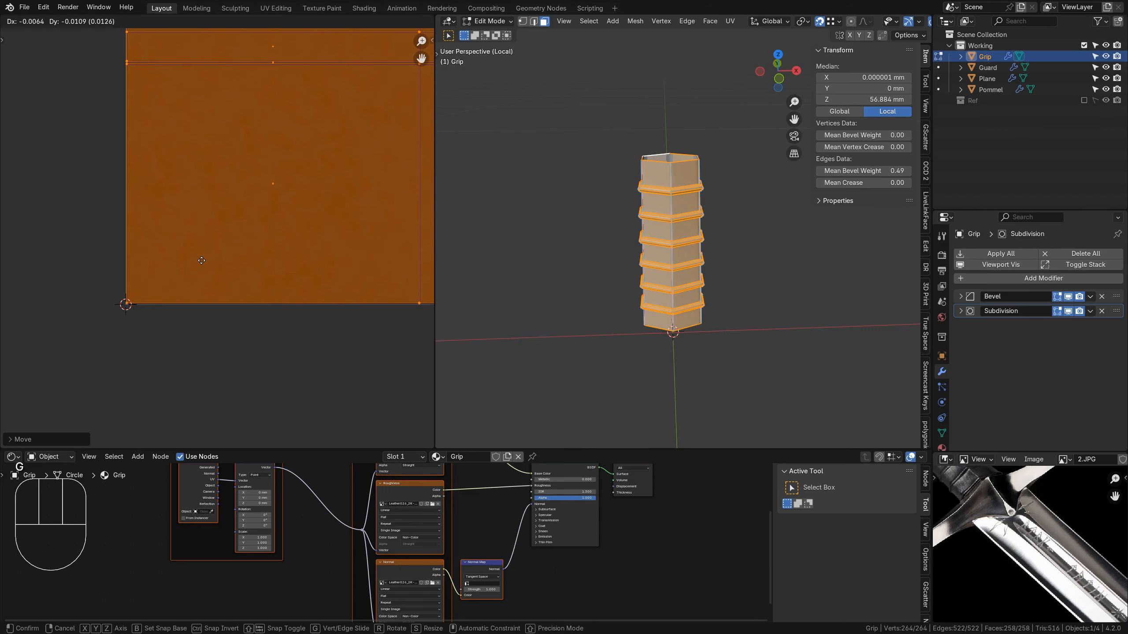
pyautogui.click(202, 260)
# Fine-tune the UV island's position at close range so its lower-left corner sits on the 2D cursor.
pyautogui.scroll(3, 93, 311)
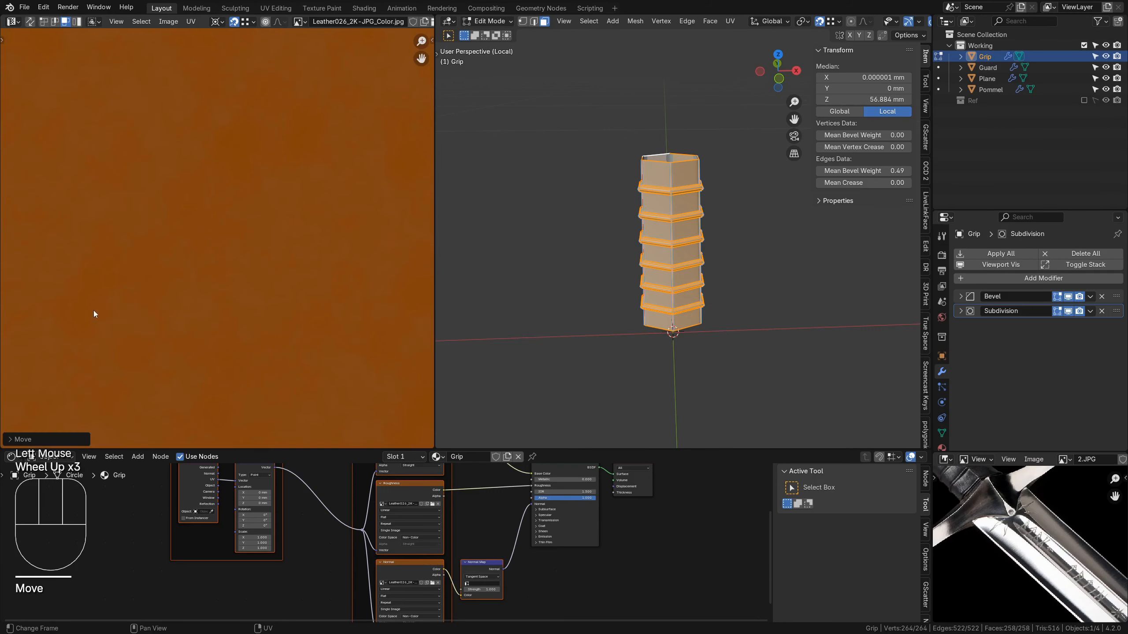
pyautogui.keyDown('shift'); pyautogui.moveTo(94, 310); pyautogui.dragTo(217, 276, button='middle'); pyautogui.keyUp('shift')
pyautogui.scroll(3, 263, 322)
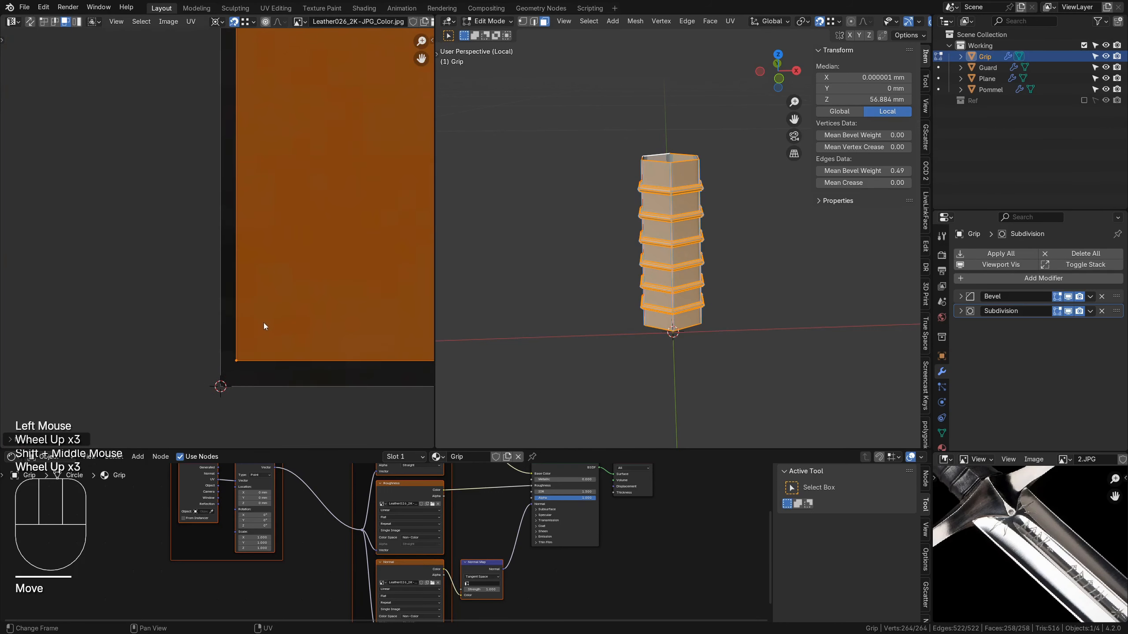
pyautogui.press('g')
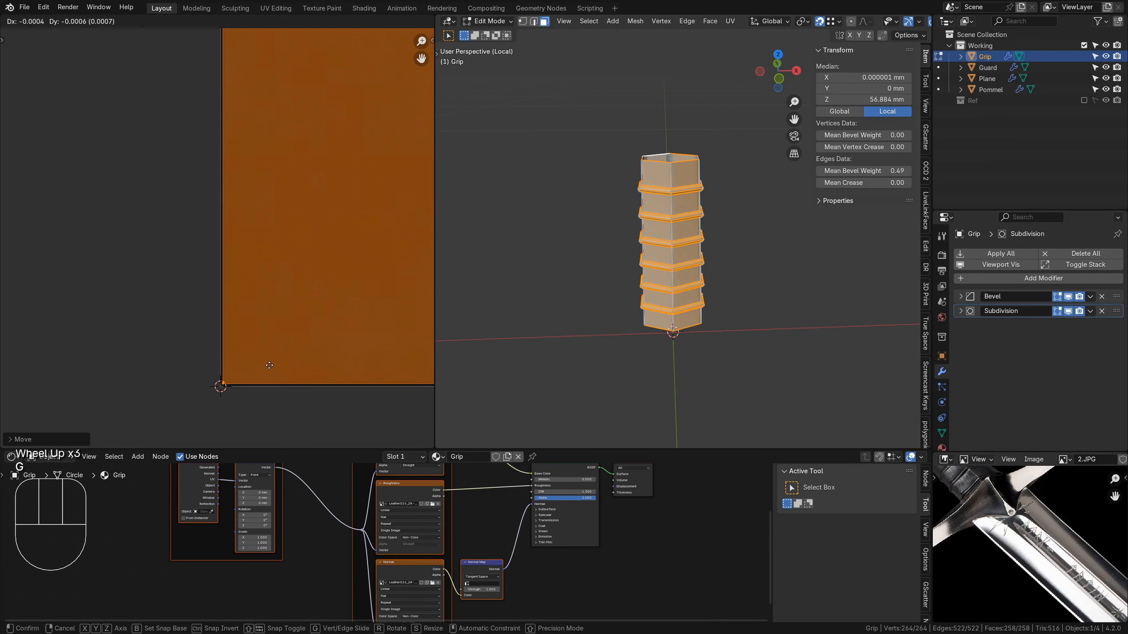
pyautogui.click(269, 362)
# Scale the UV island from the 2D cursor by about 1.03 so its upper edge meets the image's upper edge.
pyautogui.scroll(-7, 306, 264)
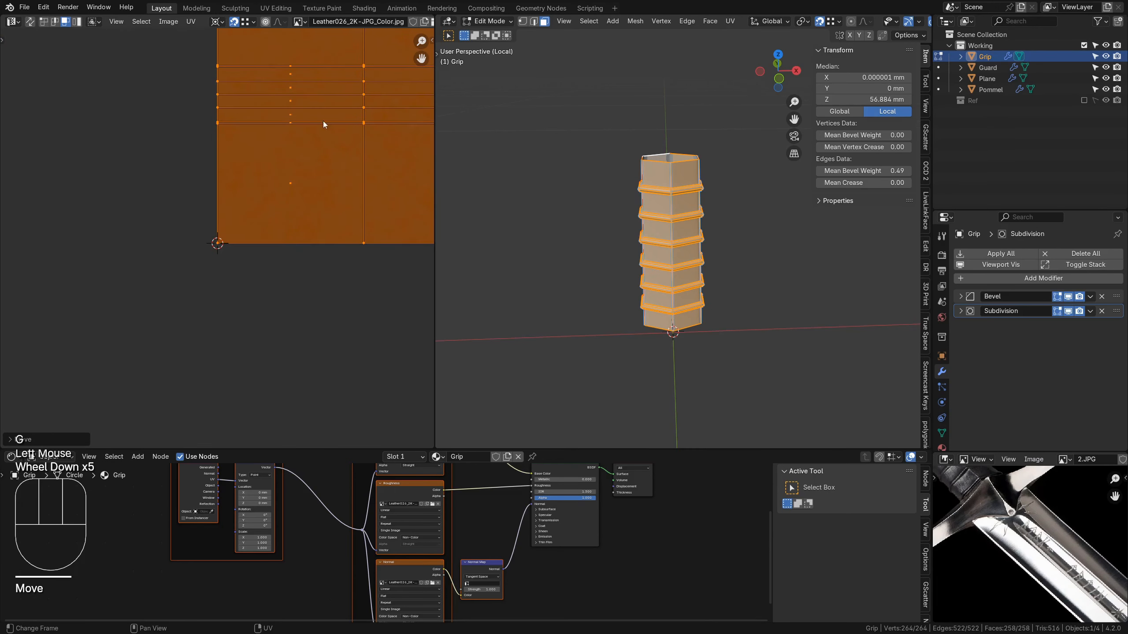
pyautogui.keyDown('shift'); pyautogui.moveTo(338, 103); pyautogui.dragTo(235, 411, button='middle'); pyautogui.keyUp('shift')
pyautogui.scroll(2, 355, 215)
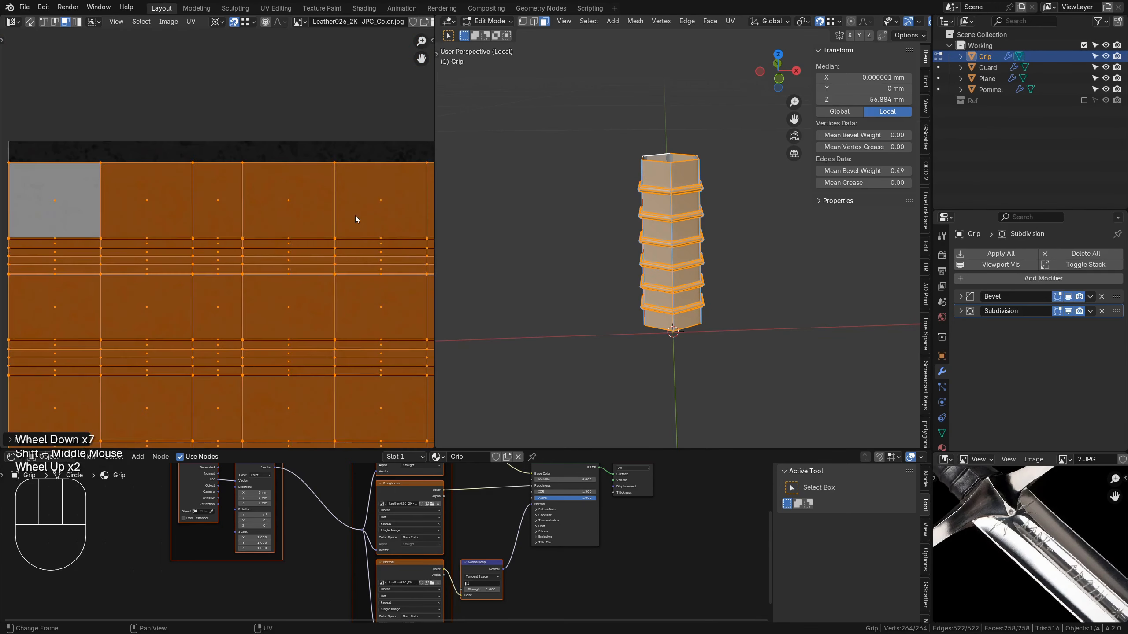
pyautogui.keyDown('shift'); pyautogui.moveTo(355, 215); pyautogui.dragTo(323, 329, button='middle'); pyautogui.keyUp('shift')
pyautogui.scroll(2, 319, 324)
pyautogui.scroll(1, 318, 324)
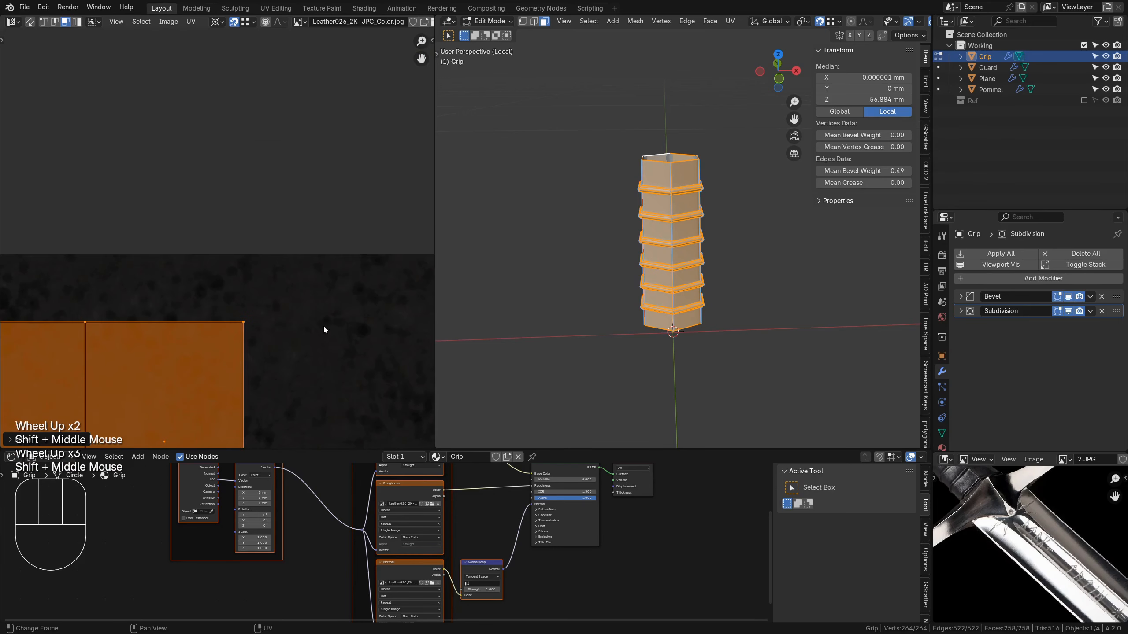
pyautogui.press('s')
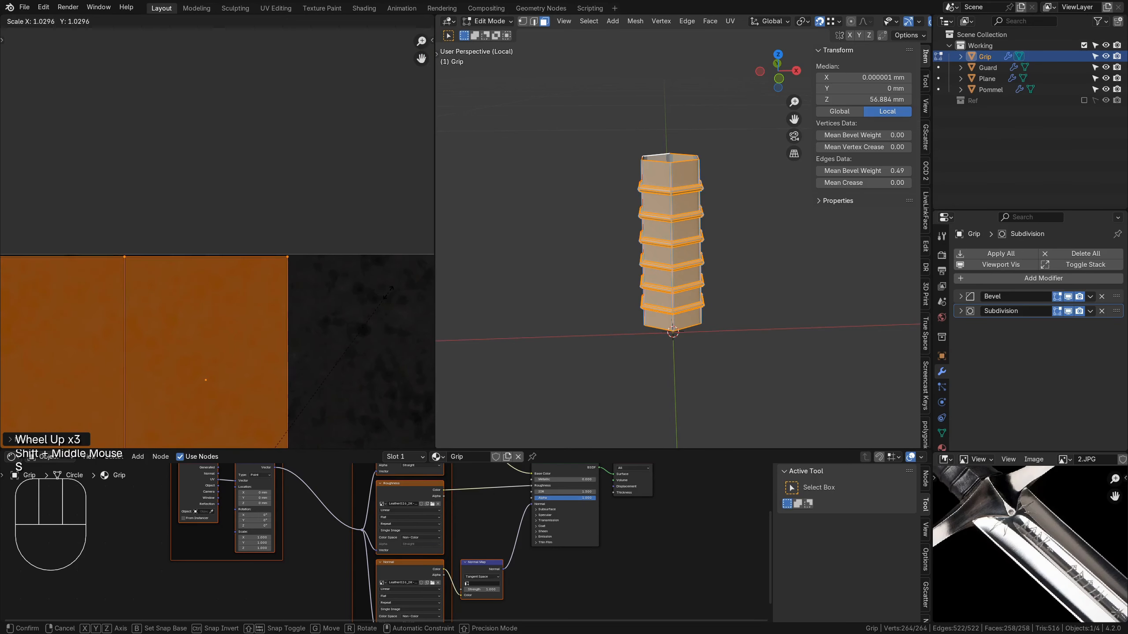
pyautogui.click(390, 291)
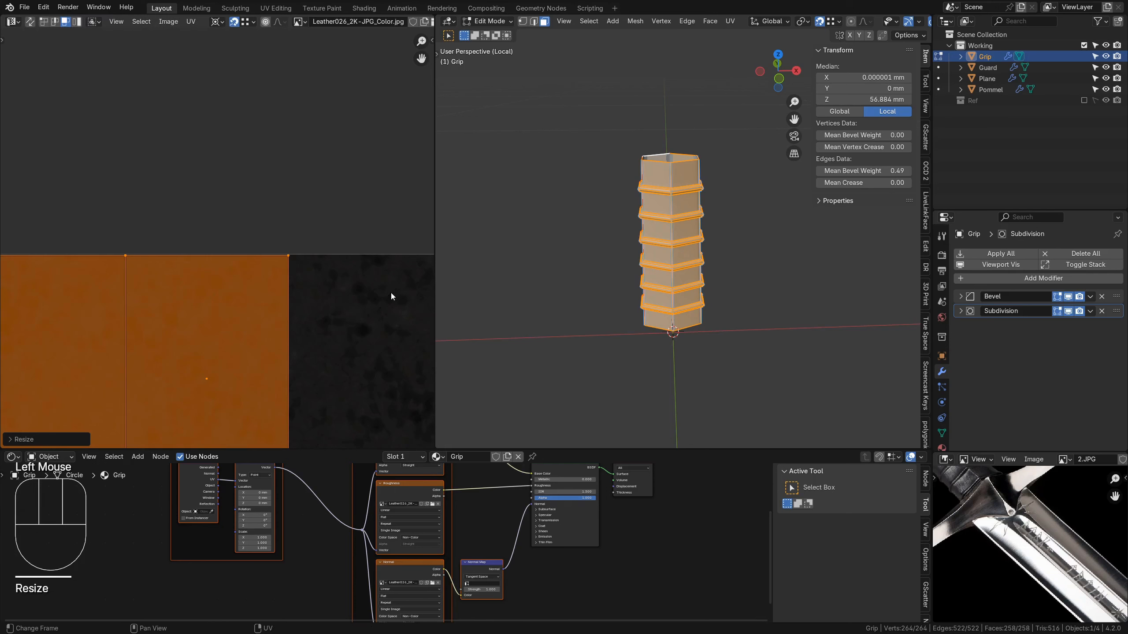
# Return the grip to Object Mode and close the UV editor area so the 3D viewport takes its space.
pyautogui.scroll(-1, 276, 252)
pyautogui.scroll(-5, 275, 267)
pyautogui.keyDown('shift'); pyautogui.moveTo(230, 342); pyautogui.dragTo(240, 303, button='middle'); pyautogui.keyUp('shift')
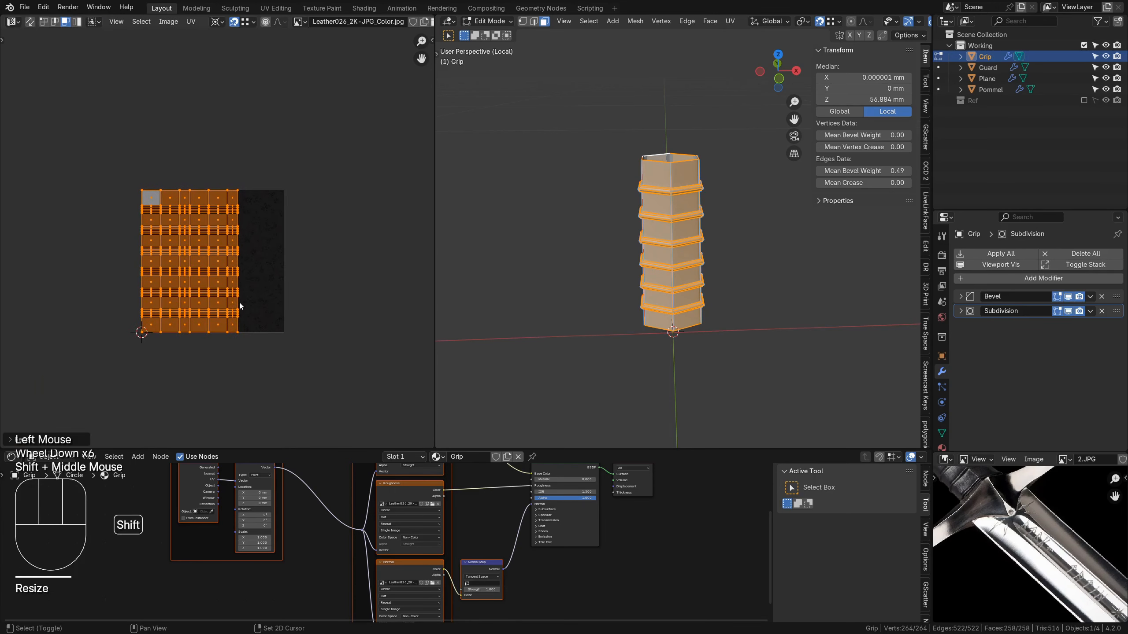
pyautogui.scroll(1, 228, 348)
pyautogui.keyDown('shift'); pyautogui.moveTo(227, 349); pyautogui.dragTo(248, 309, button='middle'); pyautogui.keyUp('shift')
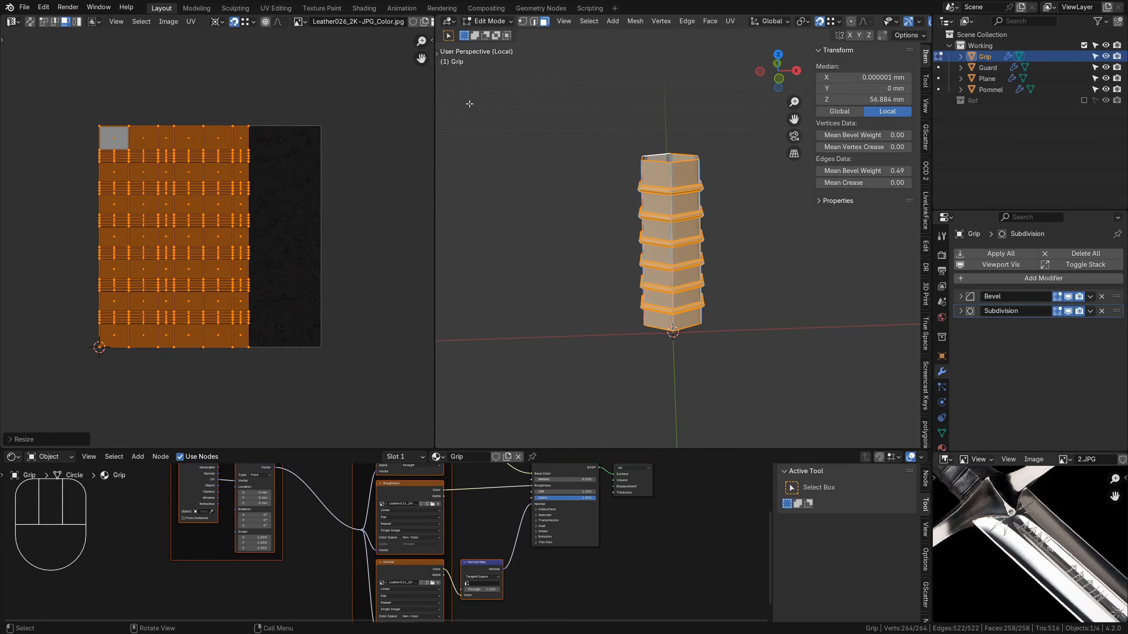
pyautogui.keyDown('shift'); pyautogui.moveTo(697, 216); pyautogui.dragTo(687, 219, button='middle'); pyautogui.keyUp('shift')
pyautogui.press('Tab')
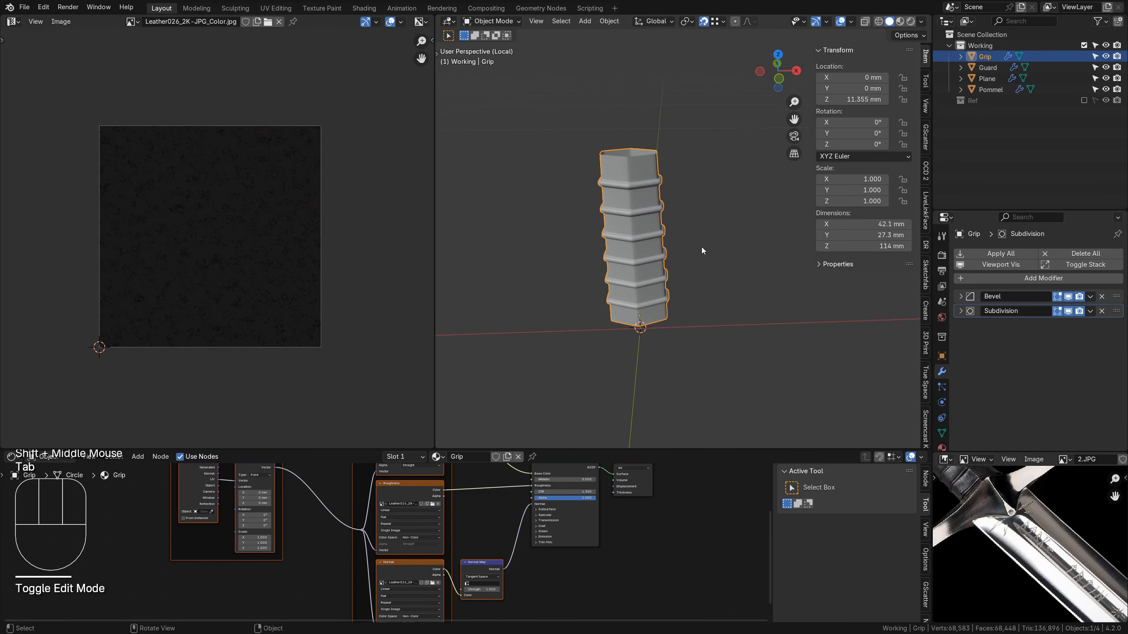
pyautogui.moveTo(438, 18); pyautogui.dragTo(329, 54)
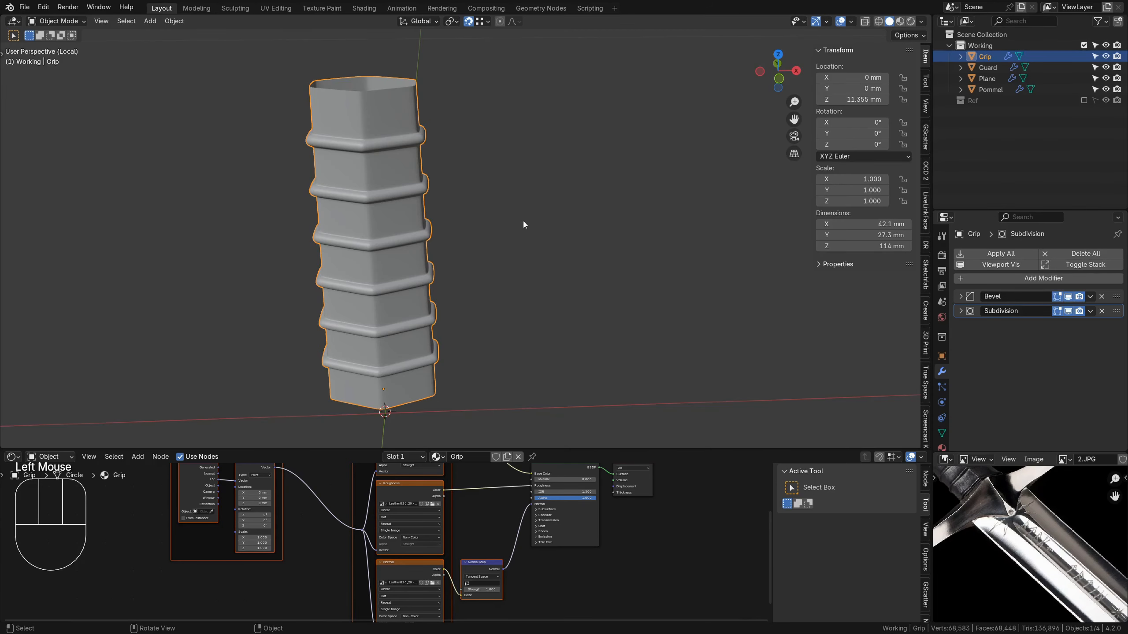
# Switch the viewport to Material Preview shading and examine the leather texture on the grip's faces and rings.
pyautogui.press('z')
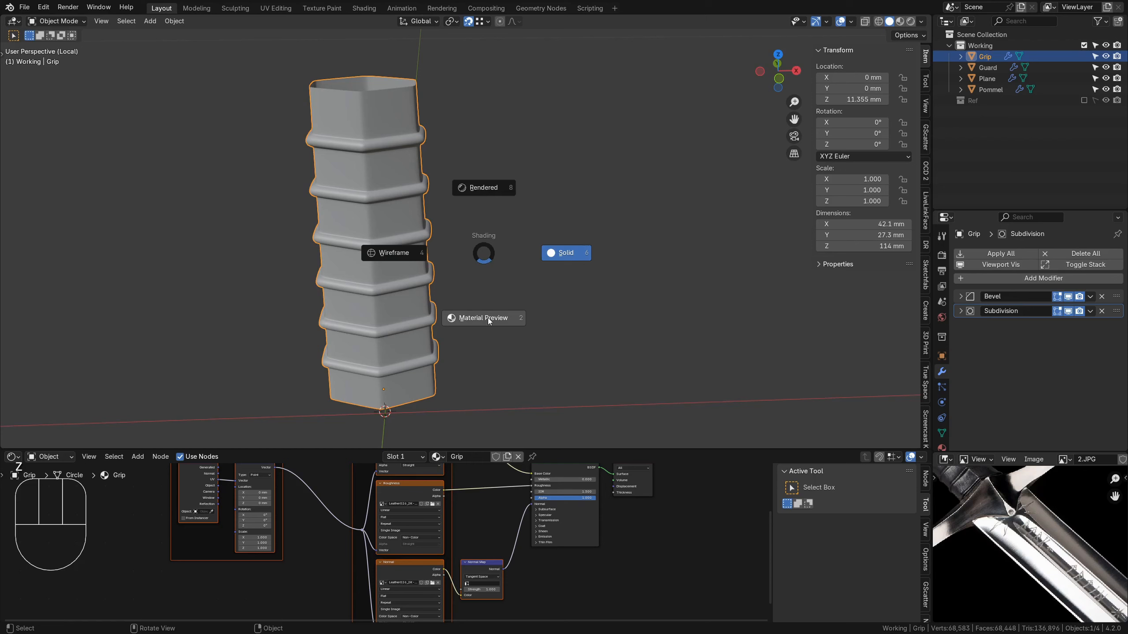
pyautogui.click(488, 317)
pyautogui.keyDown('shift'); pyautogui.moveTo(398, 268); pyautogui.dragTo(594, 201, button='middle'); pyautogui.keyUp('shift')
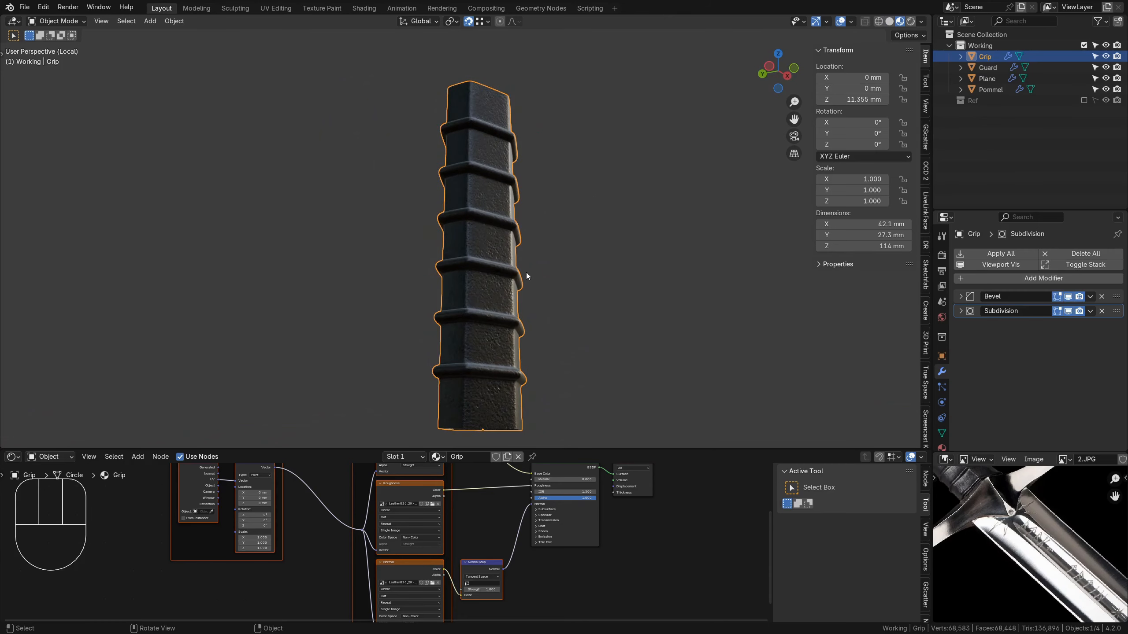
pyautogui.scroll(4, 526, 272)
pyautogui.keyDown('shift'); pyautogui.moveTo(525, 271); pyautogui.dragTo(444, 204, button='middle'); pyautogui.keyUp('shift')
pyautogui.scroll(3, 430, 227)
pyautogui.keyDown('shift'); pyautogui.moveTo(444, 203); pyautogui.dragTo(552, 192, button='middle'); pyautogui.keyUp('shift')
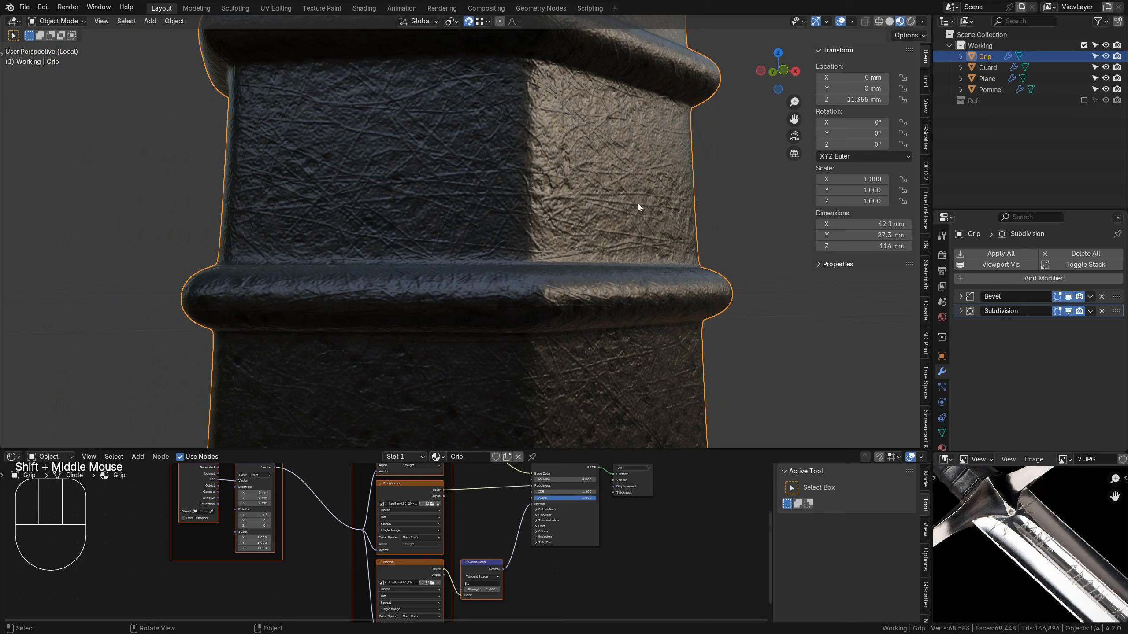
pyautogui.scroll(-3, 623, 201)
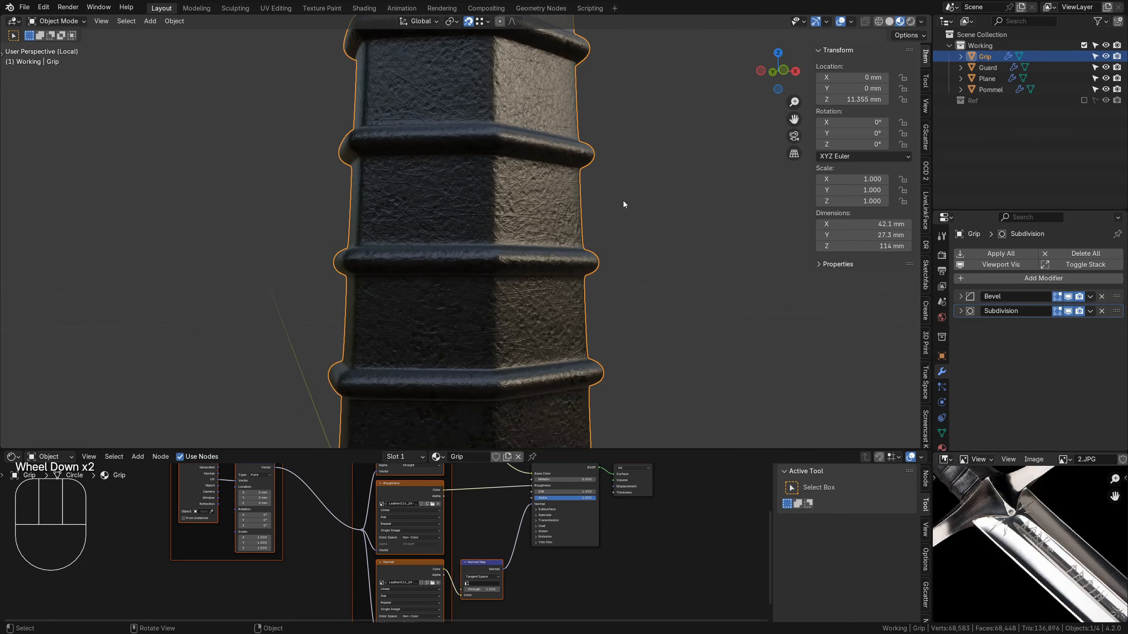
pyautogui.keyDown('shift'); pyautogui.moveTo(516, 273); pyautogui.dragTo(412, 289, button='middle'); pyautogui.keyUp('shift')
pyautogui.scroll(-2, 501, 213)
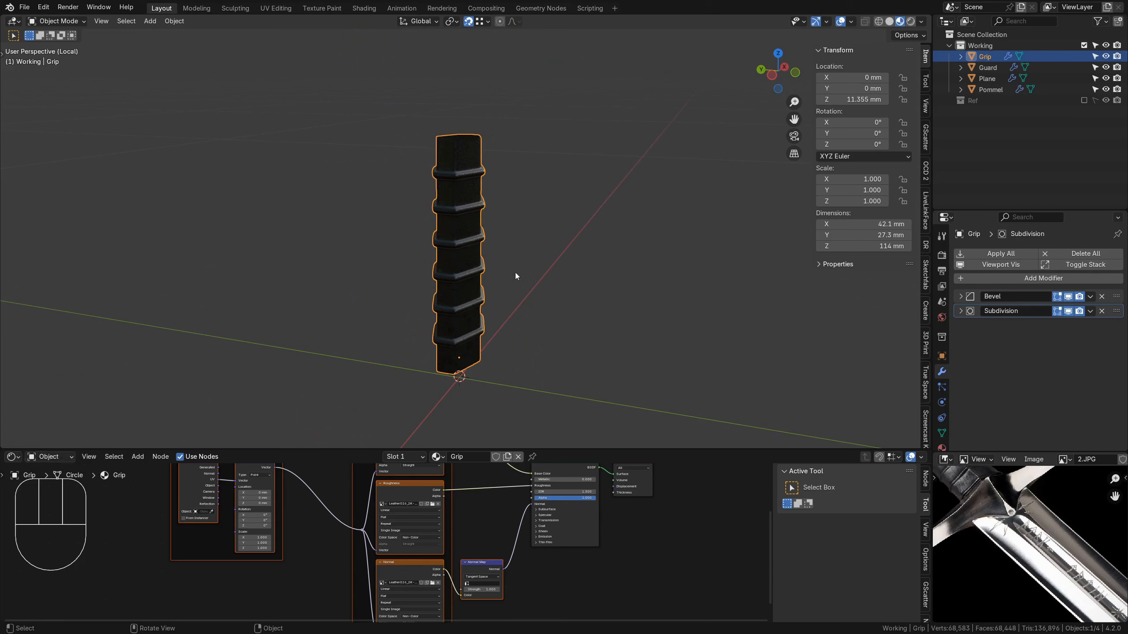
# Exit Local View, deselect the grip and turn on the Face Orientation overlay to check the whole sword's normals.
pyautogui.press('KP_Divide')
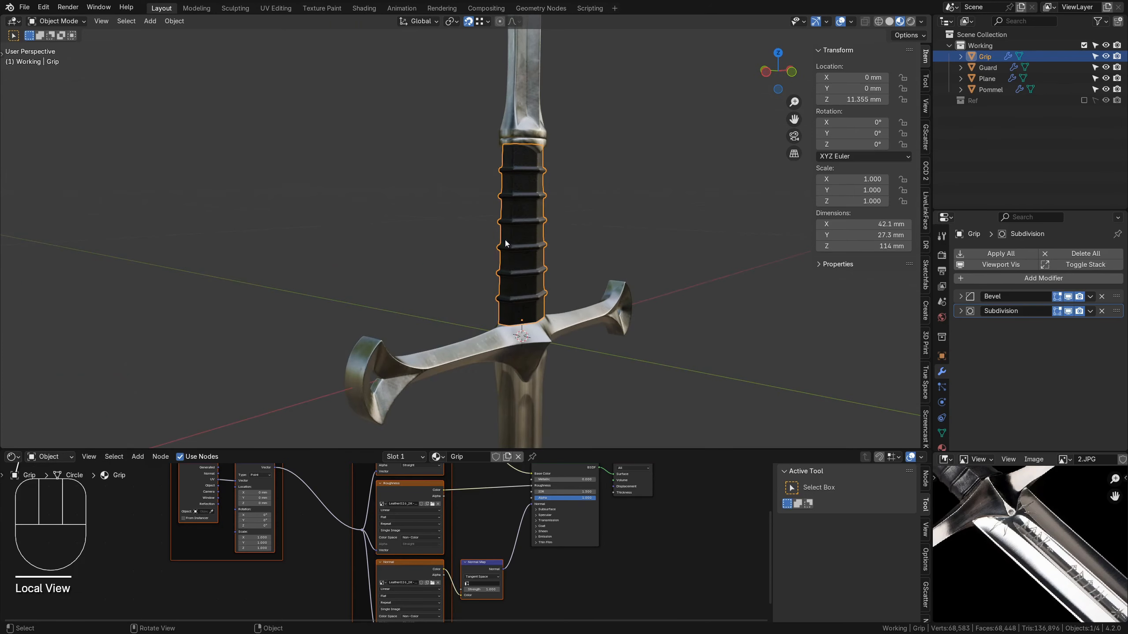
pyautogui.click(661, 220)
pyautogui.moveTo(661, 220); pyautogui.dragTo(621, 81, button='middle')
pyautogui.scroll(-3, 609, 225)
pyautogui.click(851, 22)
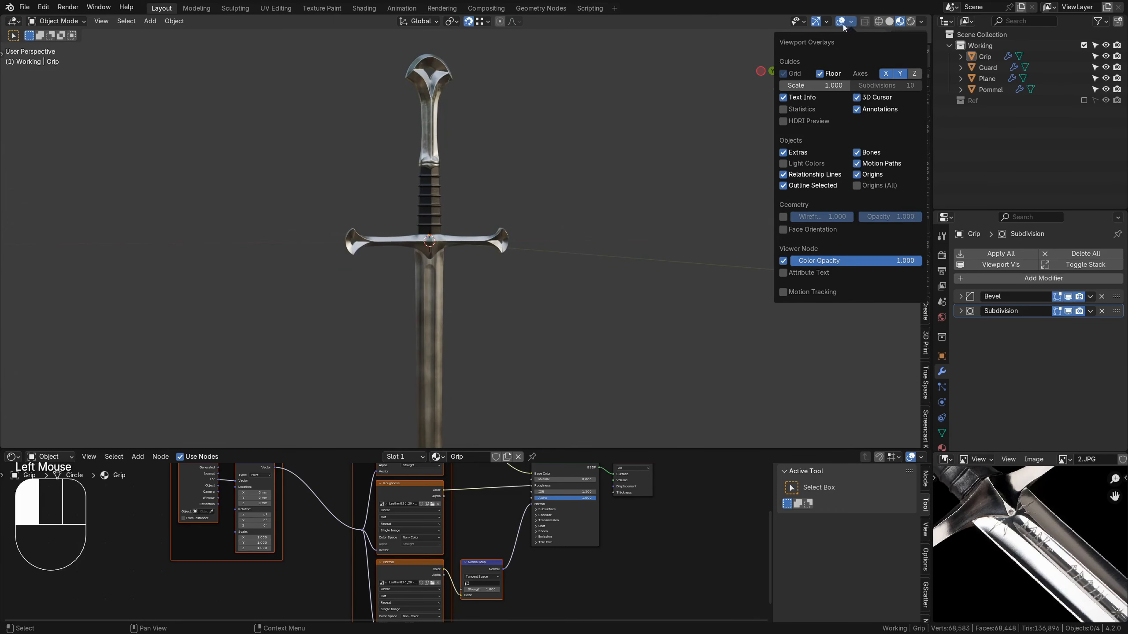
pyautogui.click(849, 22)
pyautogui.click(850, 22)
pyautogui.click(783, 229)
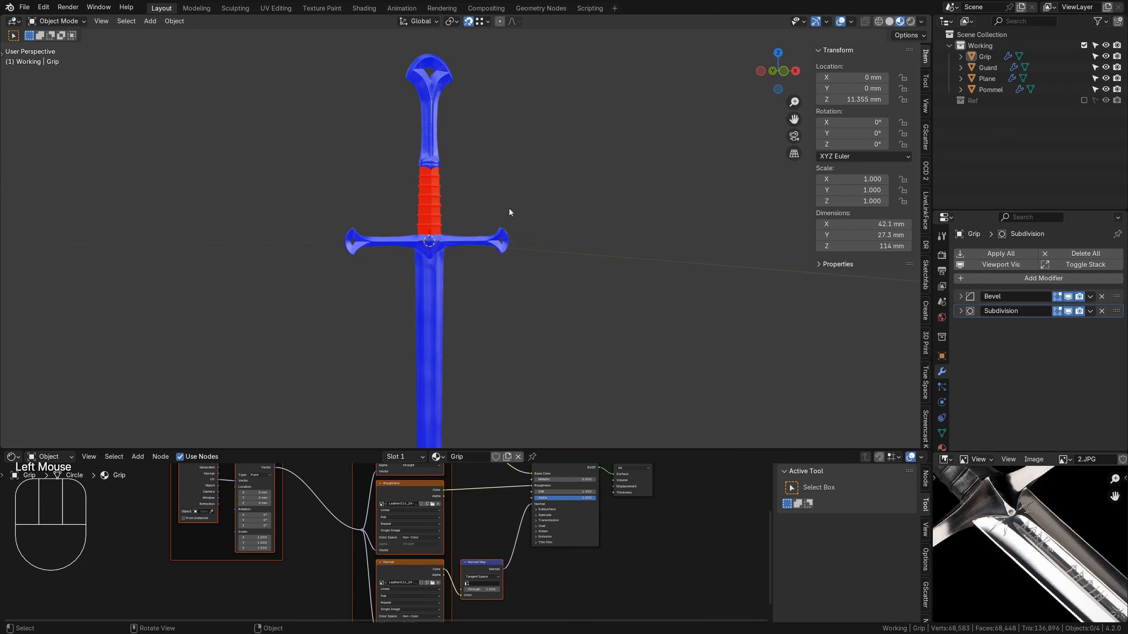
pyautogui.moveTo(509, 208); pyautogui.dragTo(439, 272, button='middle')
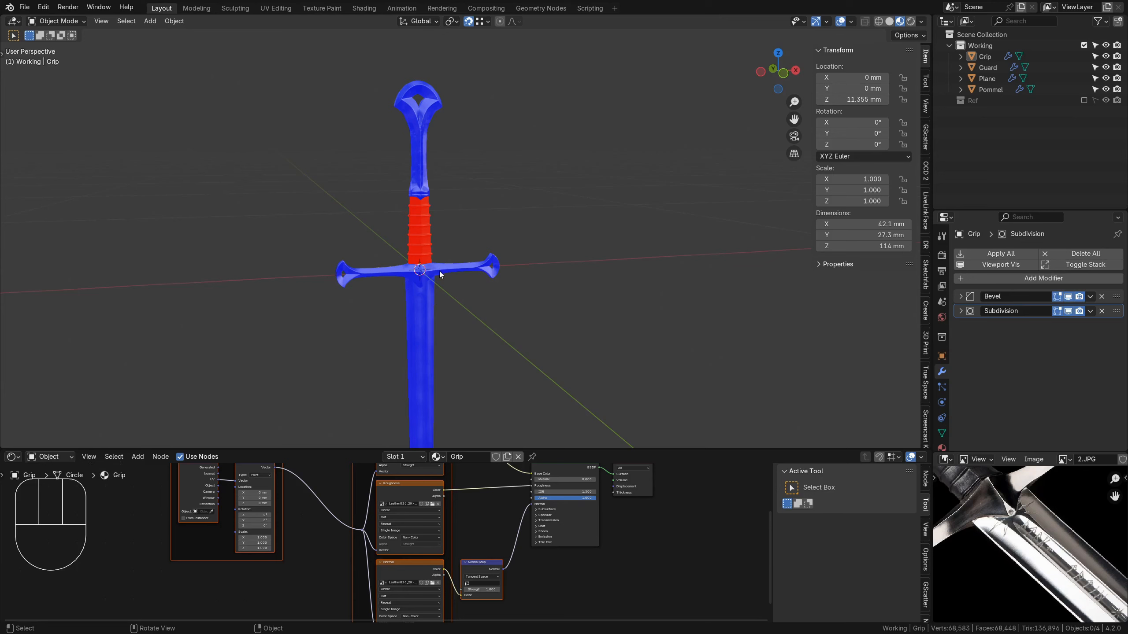
pyautogui.scroll(4, 408, 240)
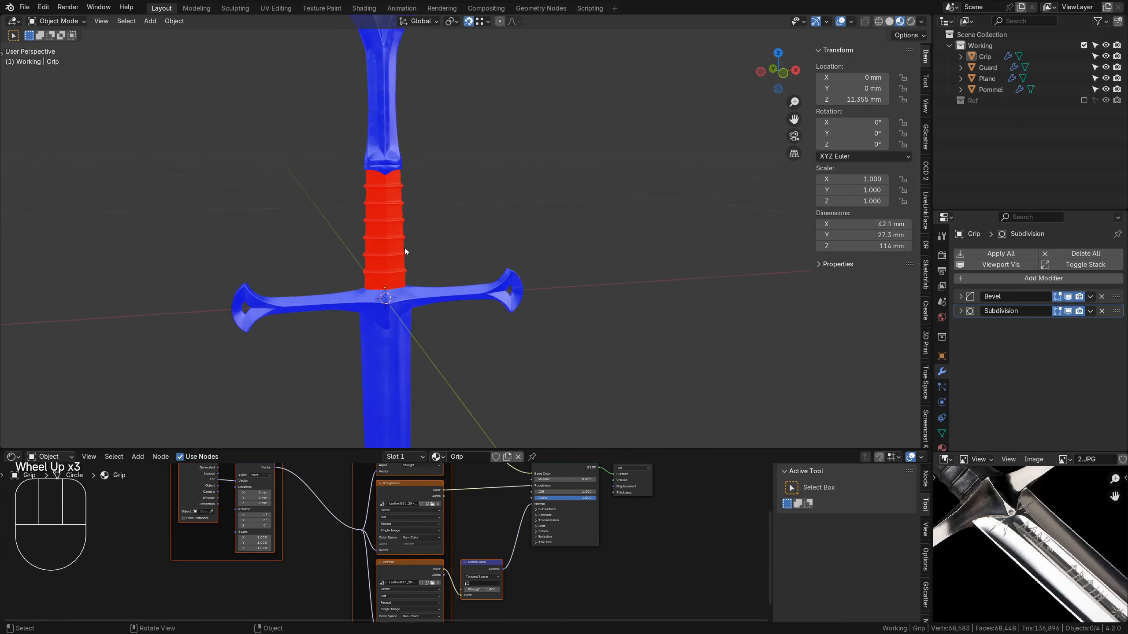
pyautogui.keyDown('shift'); pyautogui.moveTo(345, 263); pyautogui.dragTo(396, 296, button='middle'); pyautogui.keyUp('shift')
# Recalculate the grip's normals in Edit Mode with Inside off so all its faces point outward, and return to Object Mode.
pyautogui.click(414, 247)
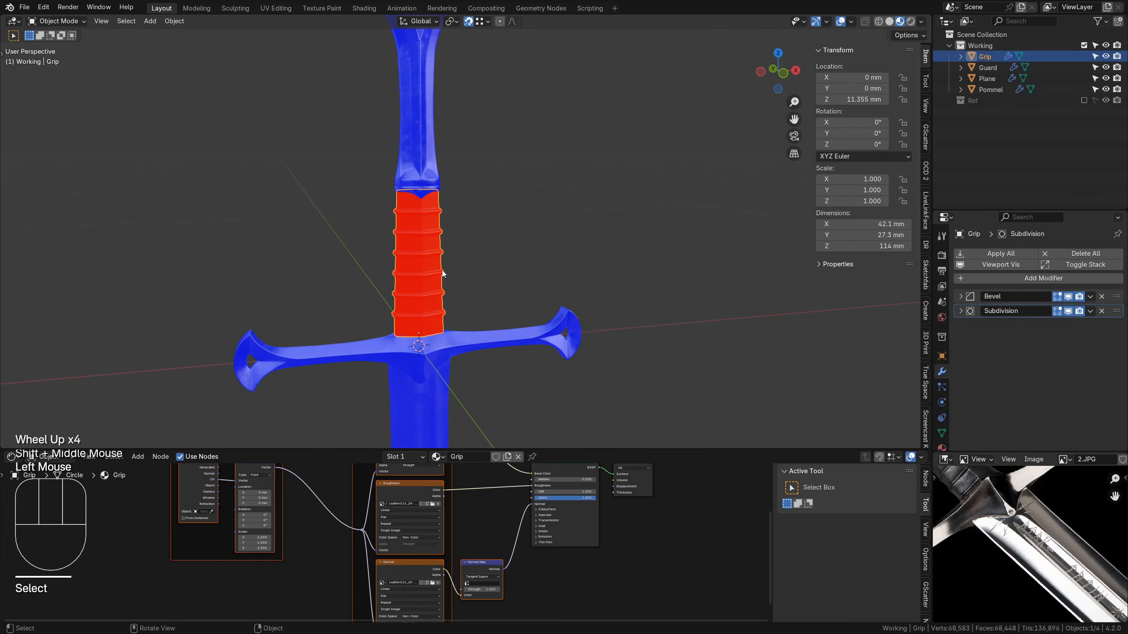
pyautogui.press('Tab')
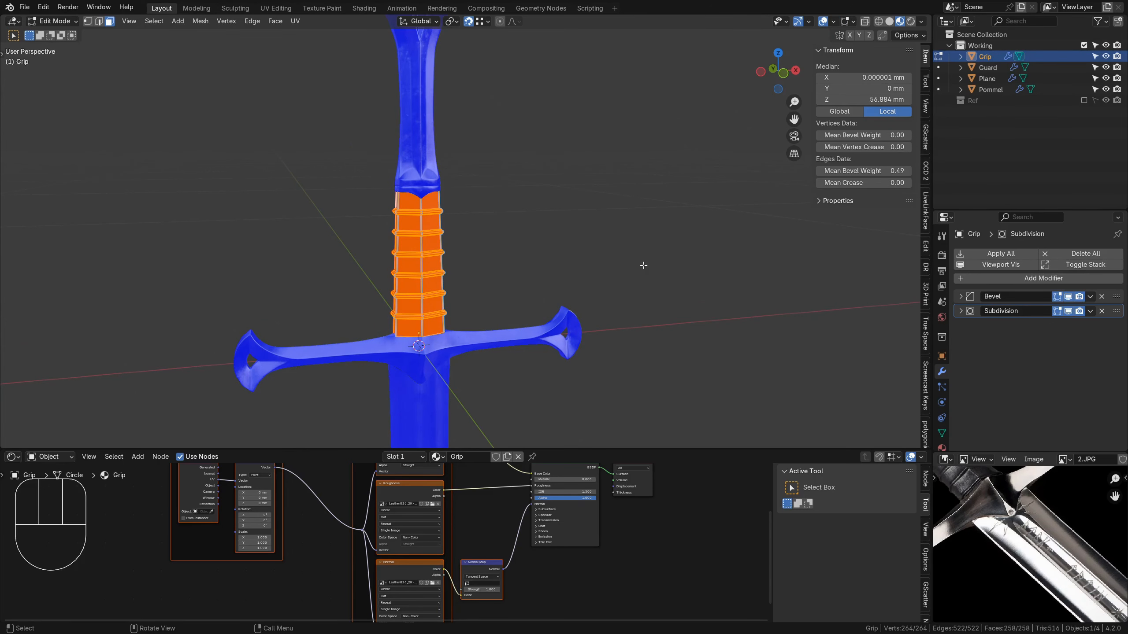
pyautogui.press('shift')
pyautogui.hotkey('shift', 'n')
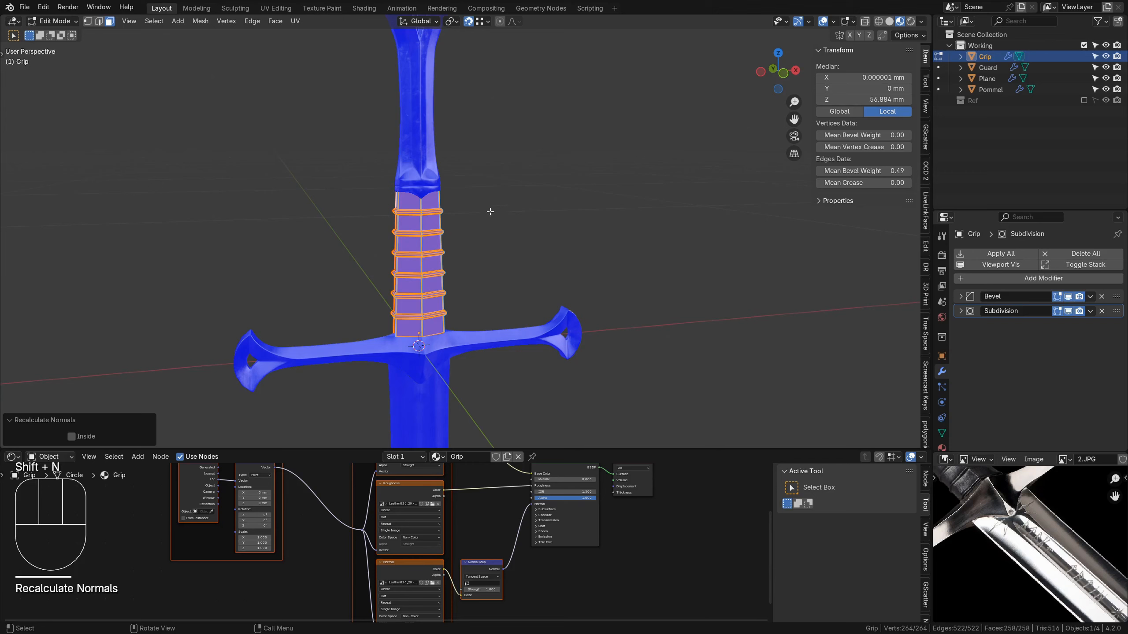
pyautogui.click(72, 437)
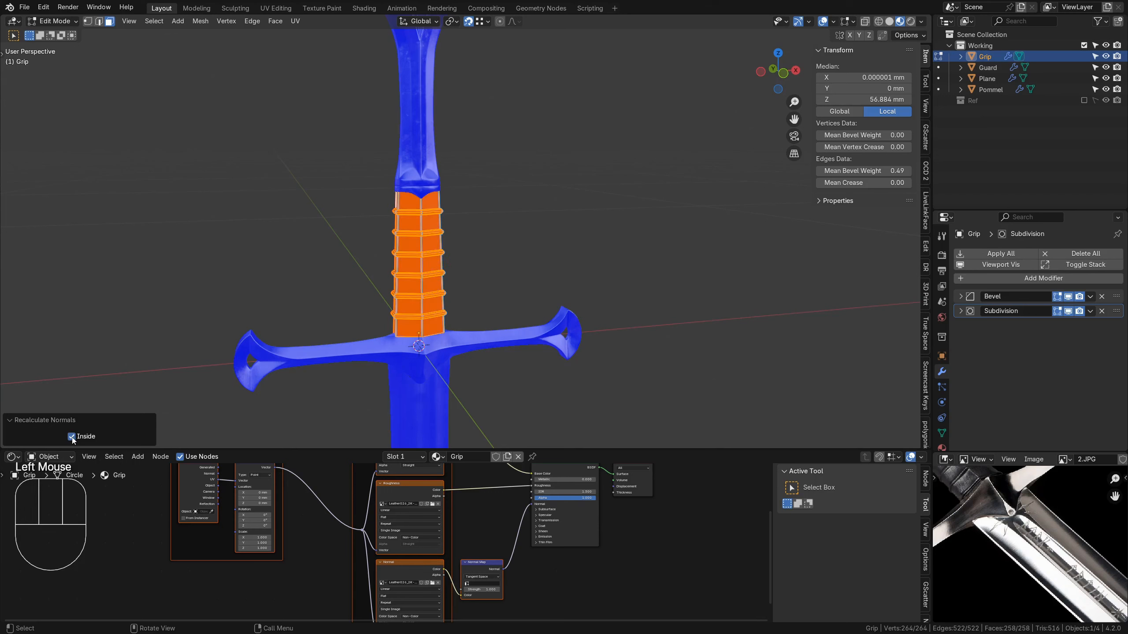
pyautogui.click(71, 437)
pyautogui.press('Tab')
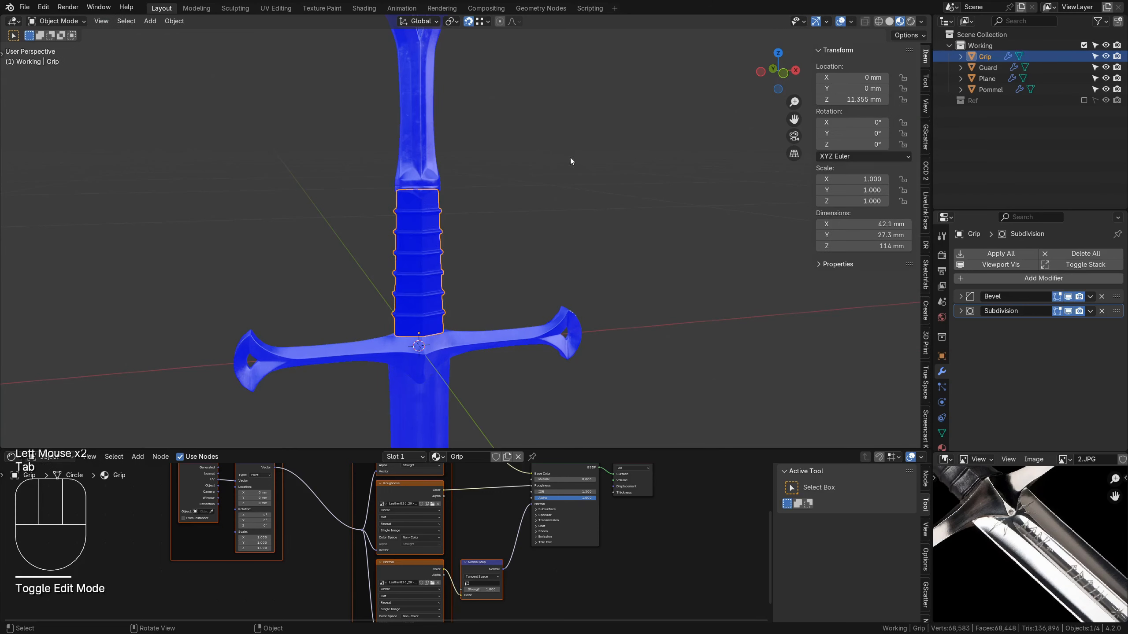
# Turn off the Face Orientation overlay and deselect the grip.
pyautogui.scroll(-2, 570, 157)
pyautogui.moveTo(527, 211); pyautogui.dragTo(510, 224, button='middle')
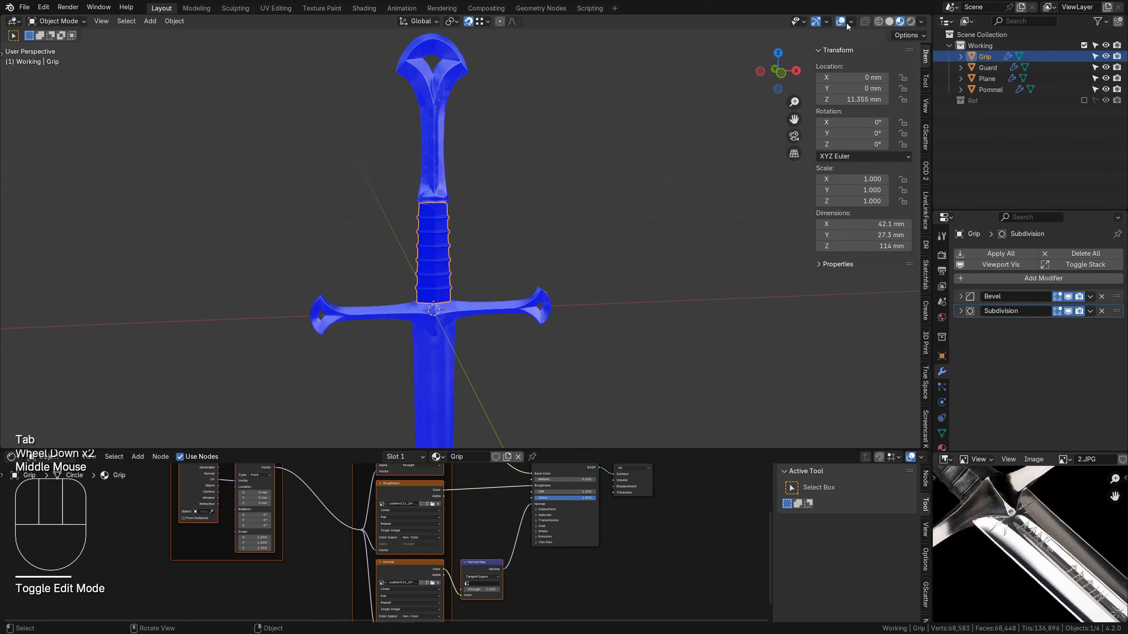
pyautogui.click(849, 23)
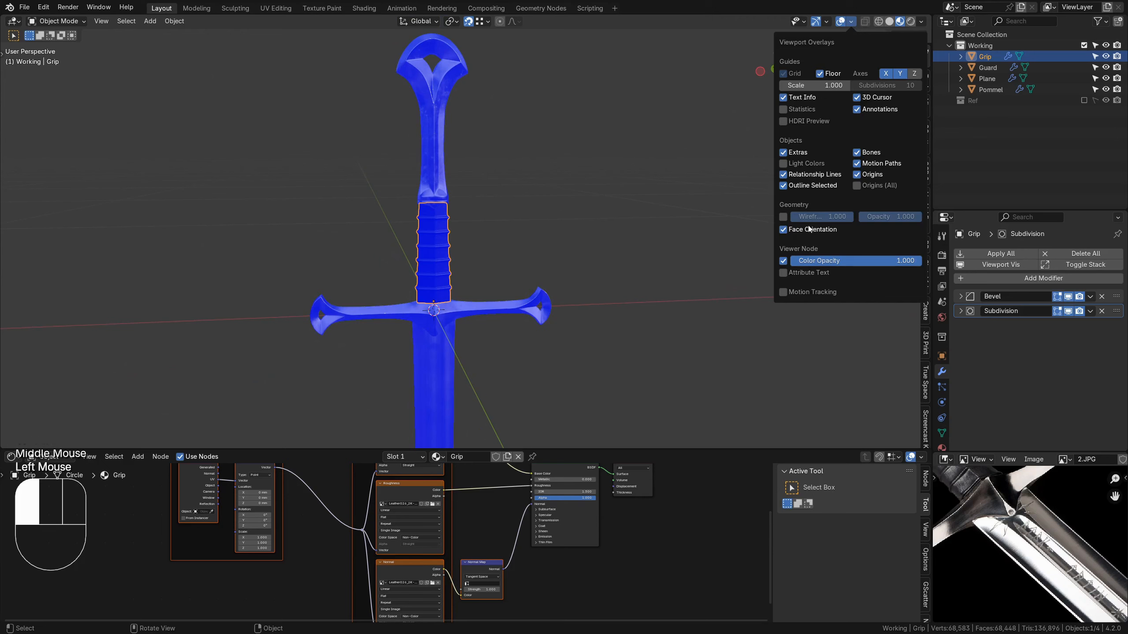
pyautogui.click(784, 229)
pyautogui.click(575, 256)
# Examine the leather texture on the grip's faces and rings at close range from several angles.
pyautogui.moveTo(574, 256); pyautogui.dragTo(484, 260, button='middle')
pyautogui.scroll(3, 455, 280)
pyautogui.scroll(5, 407, 302)
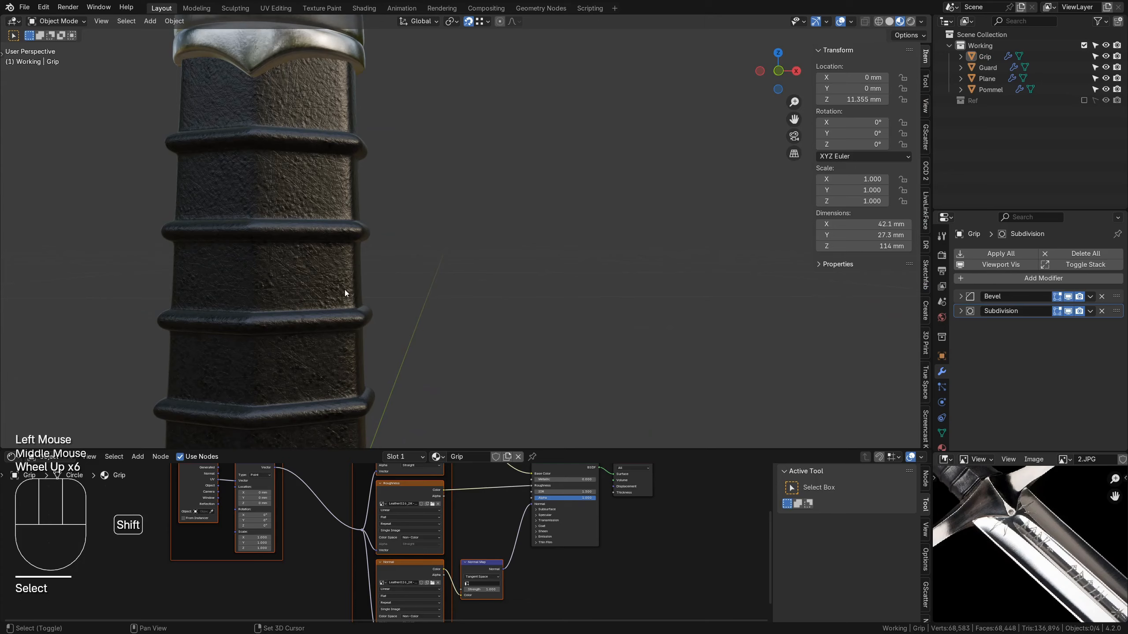
pyautogui.keyDown('shift'); pyautogui.moveTo(346, 279); pyautogui.dragTo(495, 287, button='middle'); pyautogui.keyUp('shift')
pyautogui.scroll(3, 457, 229)
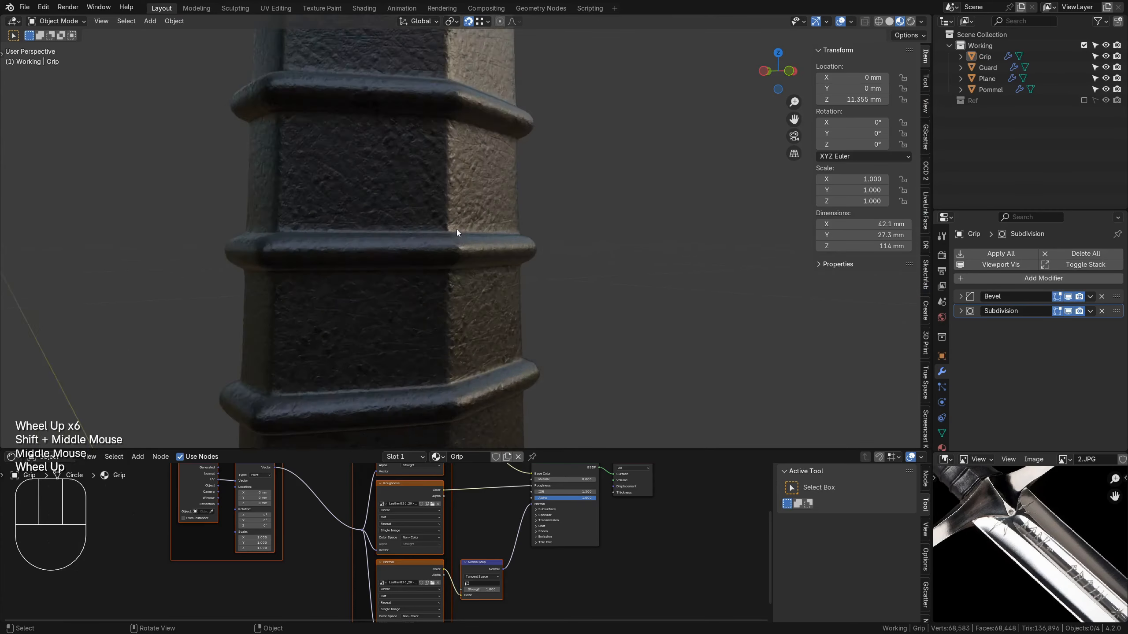
pyautogui.moveTo(457, 230); pyautogui.dragTo(530, 236, button='middle')
pyautogui.keyDown('ctrl'); pyautogui.moveTo(521, 196); pyautogui.dragTo(453, 168, button='middle'); pyautogui.keyUp('ctrl')
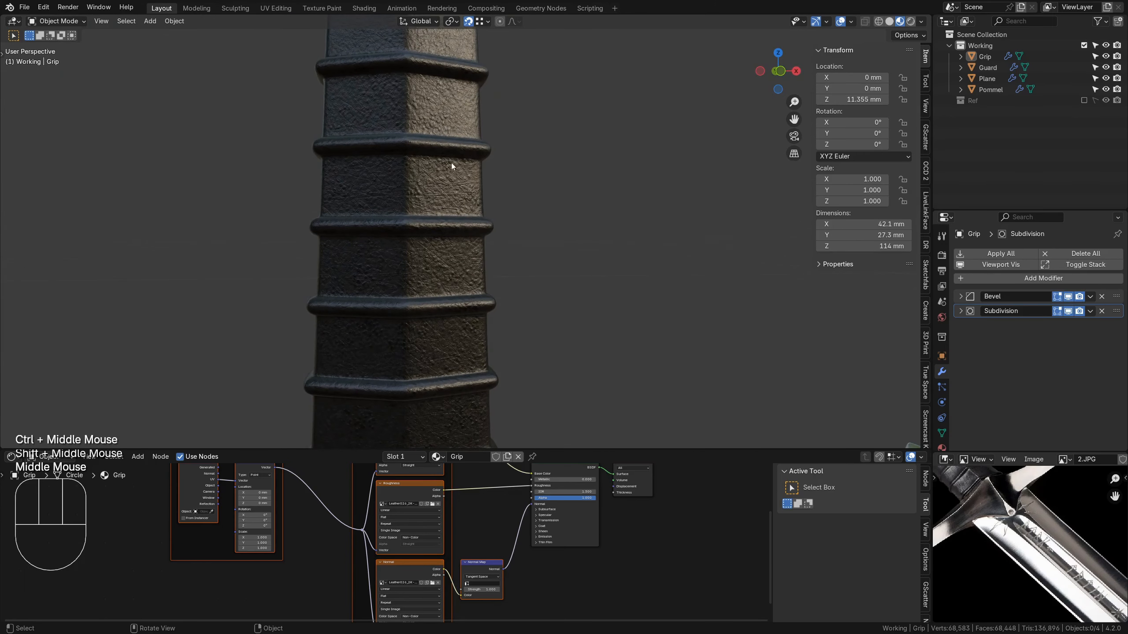
# Adjust the scale of the grip's Mapping node equally on all three axes to resize the leather pattern.
pyautogui.moveTo(270, 523); pyautogui.dragTo(274, 535, button='middle')
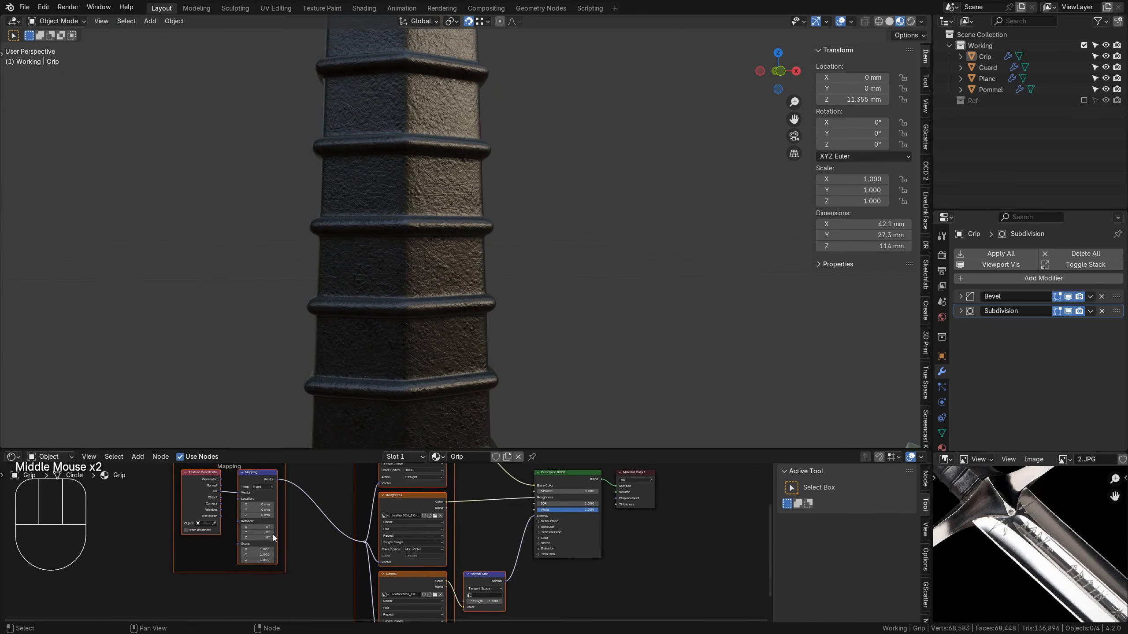
pyautogui.click(264, 560)
pyautogui.keyDown('shift'); pyautogui.moveTo(264, 559); pyautogui.dragTo(203, 559); pyautogui.keyUp('shift')
pyautogui.scroll(-2, 512, 254)
pyautogui.moveTo(513, 253); pyautogui.dragTo(530, 280, button='middle')
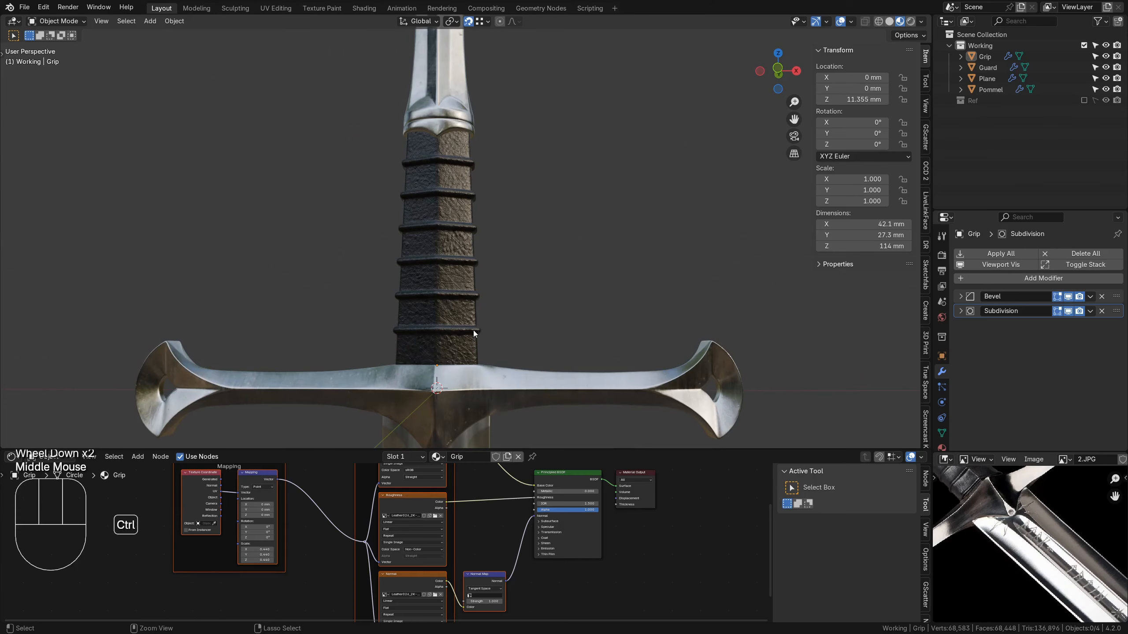
pyautogui.keyDown('ctrl'); pyautogui.moveTo(473, 330); pyautogui.dragTo(467, 304, button='middle'); pyautogui.keyUp('ctrl')
pyautogui.moveTo(258, 560); pyautogui.dragTo(257, 560)
pyautogui.scroll(-4, 549, 282)
pyautogui.moveTo(549, 282); pyautogui.dragTo(494, 282, button='middle')
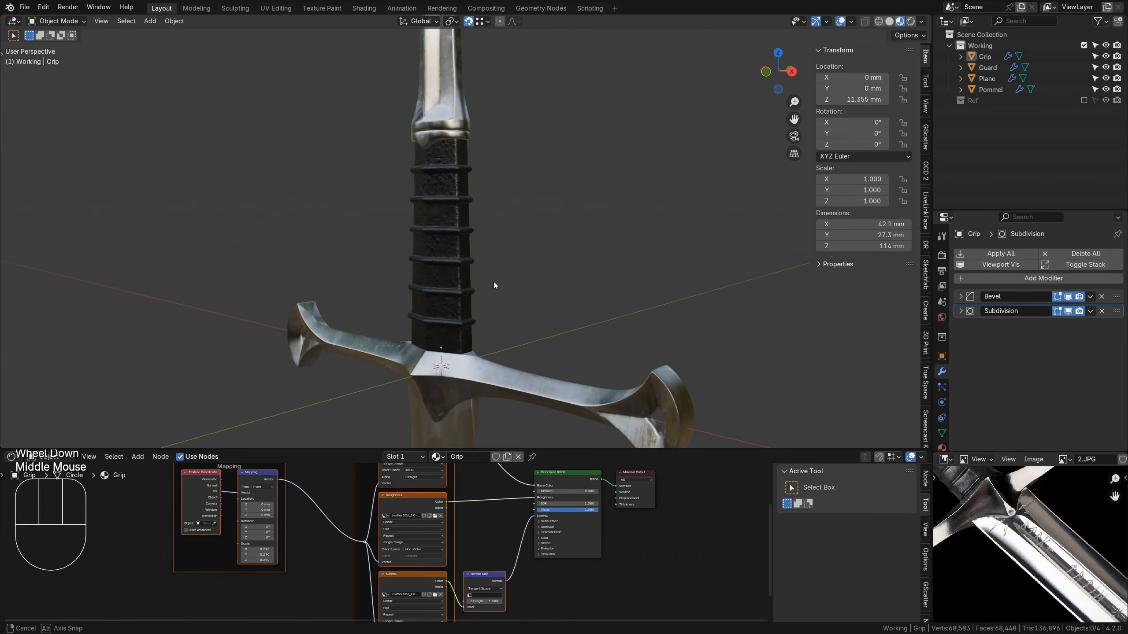
# Examine the textured sword's pommel, grip, guard and blade from several distances and angles.
pyautogui.click(576, 208)
pyautogui.scroll(-4, 569, 222)
pyautogui.moveTo(561, 239); pyautogui.dragTo(526, 233, button='middle')
pyautogui.scroll(-3, 529, 272)
pyautogui.scroll(2, 516, 164)
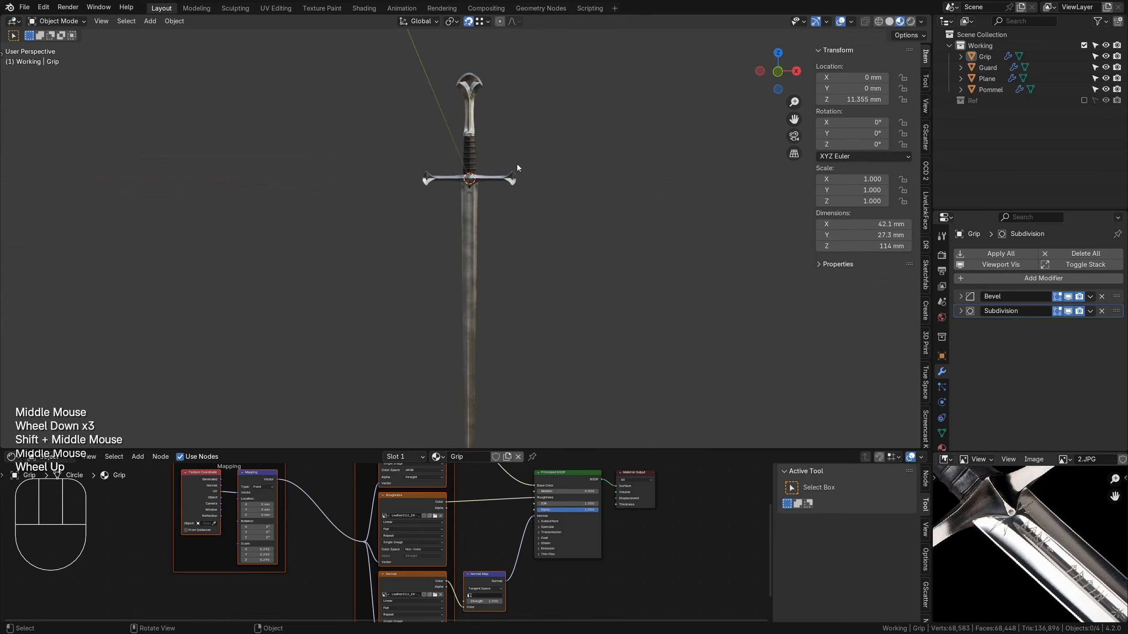
pyautogui.keyDown('shift'); pyautogui.moveTo(516, 164); pyautogui.dragTo(616, 210, button='middle'); pyautogui.keyUp('shift')
pyautogui.scroll(3, 523, 191)
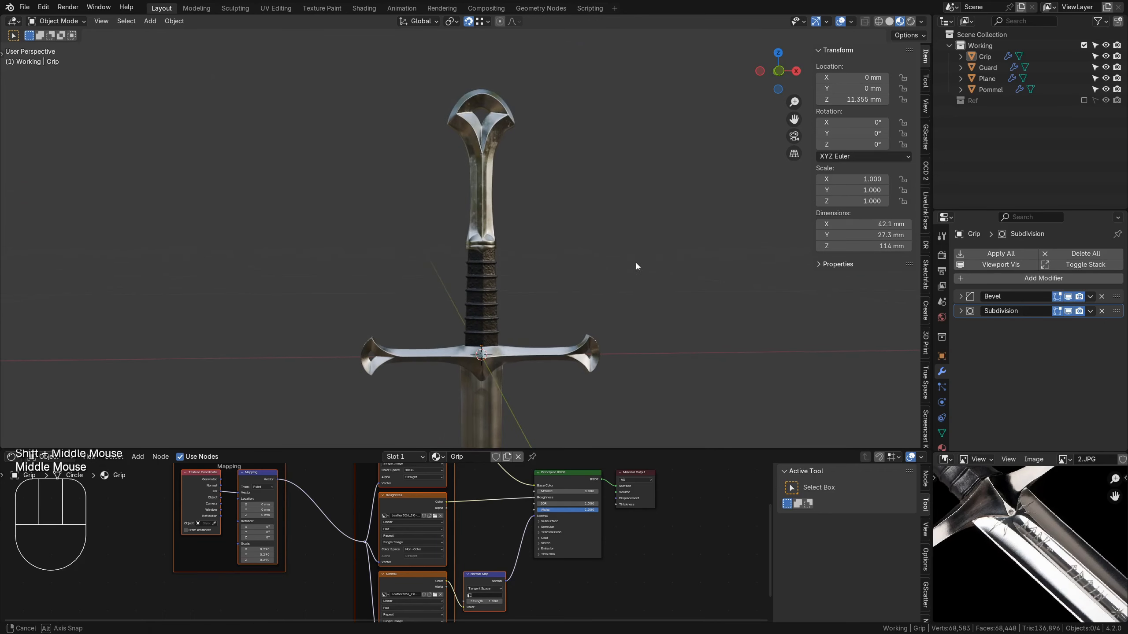
pyautogui.keyDown('shift'); pyautogui.moveTo(636, 263); pyautogui.dragTo(646, 306, button='middle'); pyautogui.keyUp('shift')
pyautogui.moveTo(603, 249); pyautogui.dragTo(542, 272, button='middle')
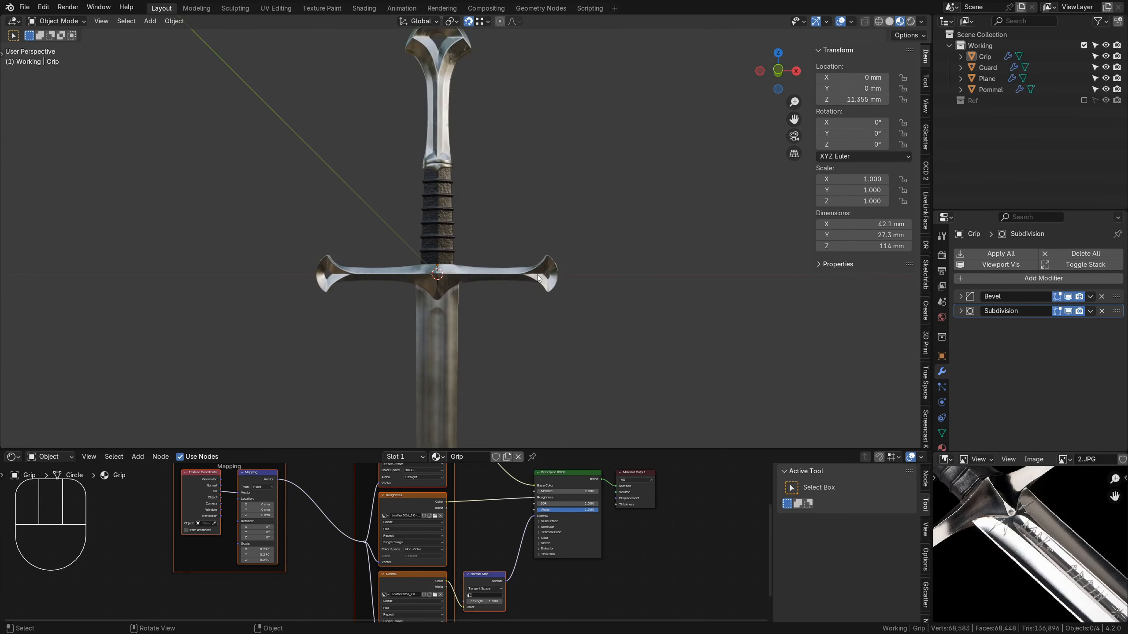
pyautogui.keyDown('shift'); pyautogui.moveTo(374, 234); pyautogui.dragTo(370, 305, button='middle'); pyautogui.keyUp('shift')
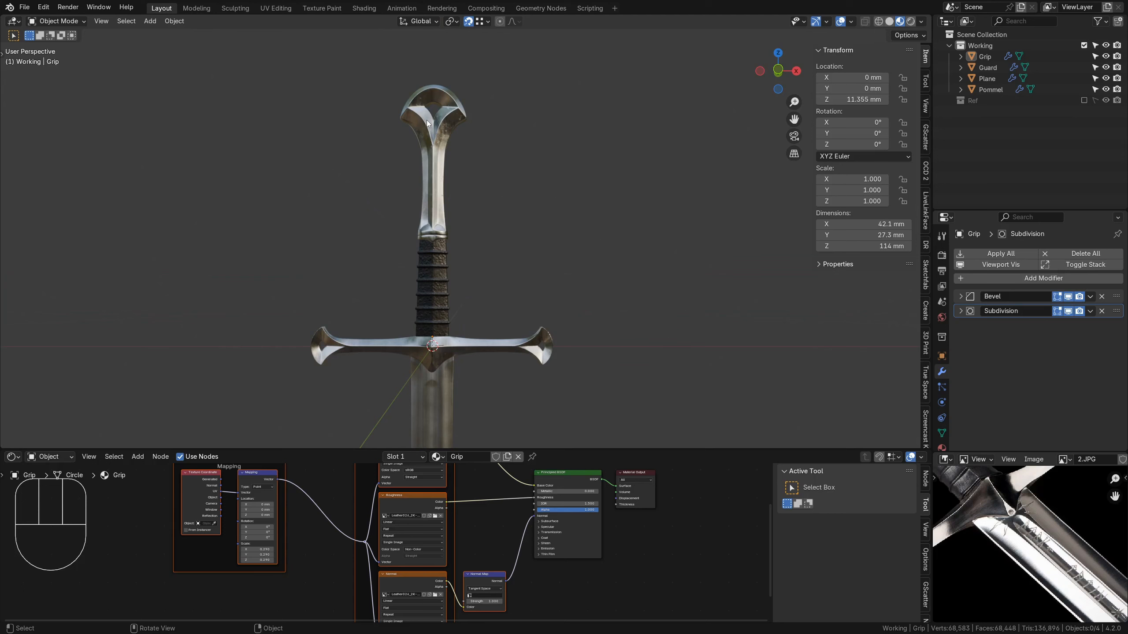
pyautogui.keyDown('shift'); pyautogui.moveTo(511, 328); pyautogui.dragTo(474, 261, button='middle'); pyautogui.keyUp('shift')
pyautogui.scroll(-3, 547, 295)
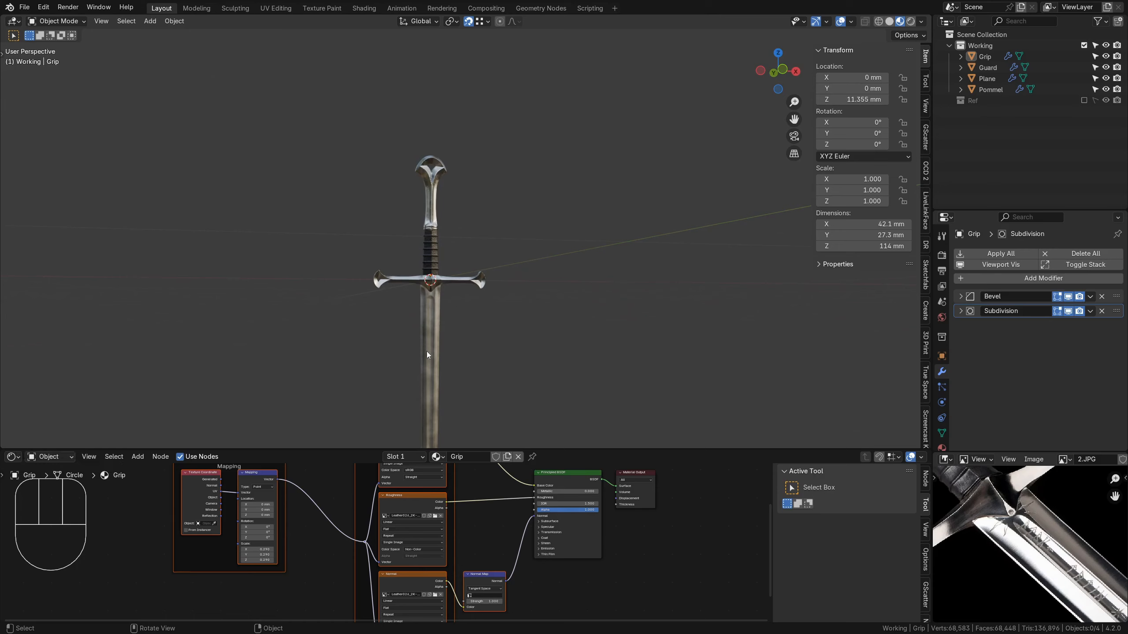
pyautogui.keyDown('shift'); pyautogui.moveTo(490, 418); pyautogui.dragTo(558, 247, button='middle'); pyautogui.keyUp('shift')
pyautogui.scroll(-2, 558, 311)
pyautogui.moveTo(575, 217); pyautogui.dragTo(575, 225, button='middle')
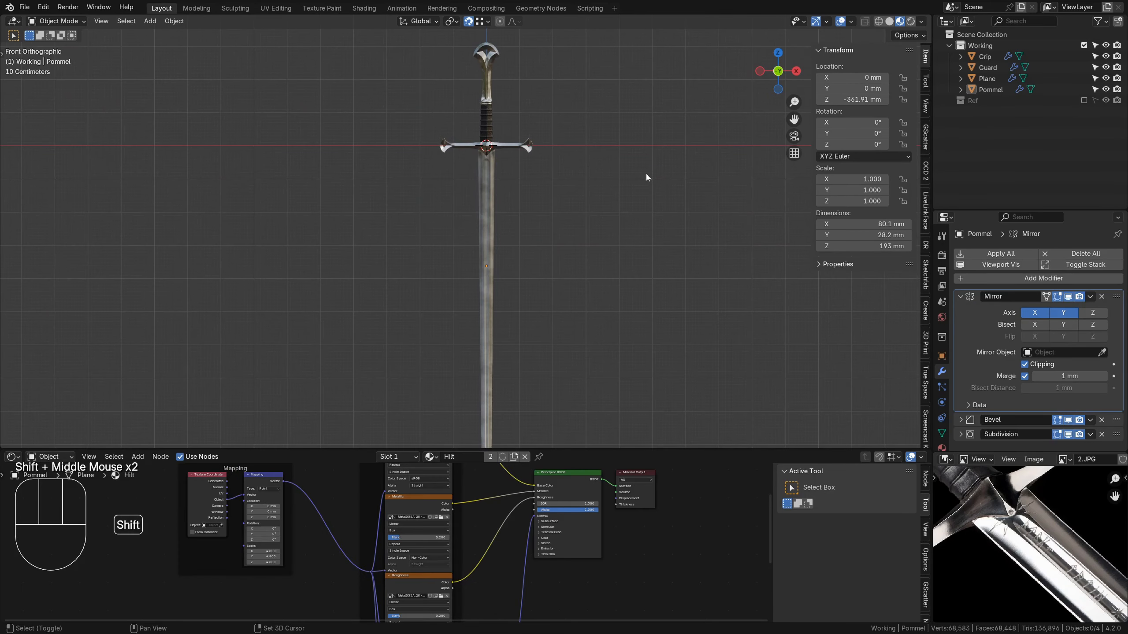
# In the pommel's Edit Mode, select the edge path from the inner arc down the recess's outer edge to its pointed tip.
pyautogui.keyDown('shift'); pyautogui.moveTo(650, 176); pyautogui.dragTo(586, 312, button='middle'); pyautogui.keyUp('shift')
pyautogui.scroll(1, 500, 254)
pyautogui.scroll(1, 500, 254)
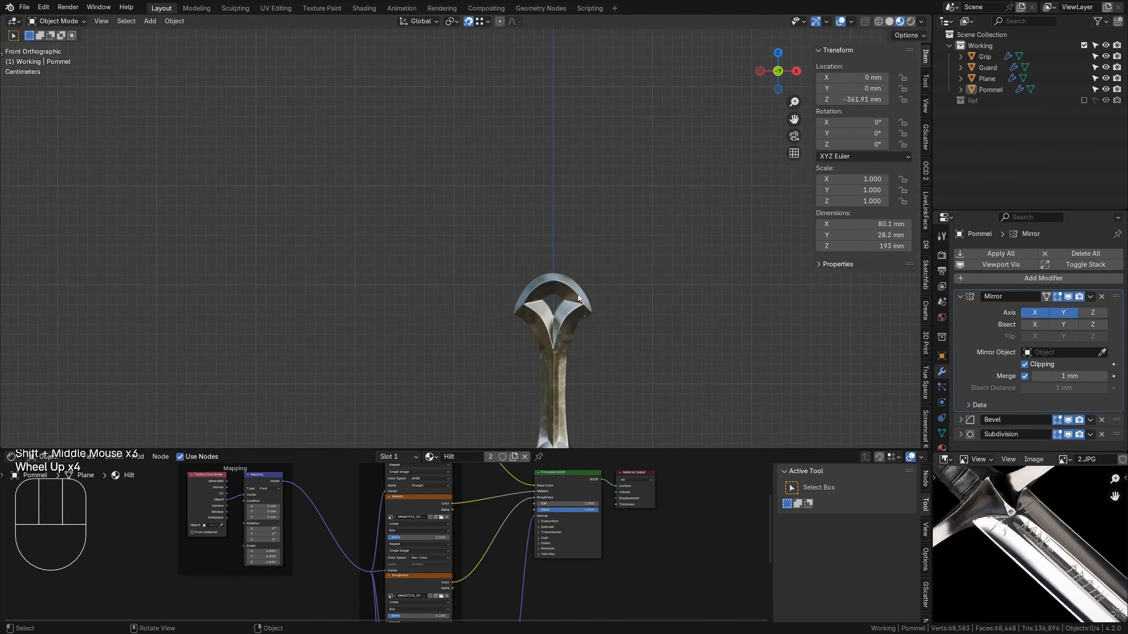
pyautogui.keyDown('shift'); pyautogui.moveTo(685, 367); pyautogui.dragTo(617, 247, button='middle'); pyautogui.keyUp('shift')
pyautogui.scroll(5, 624, 344)
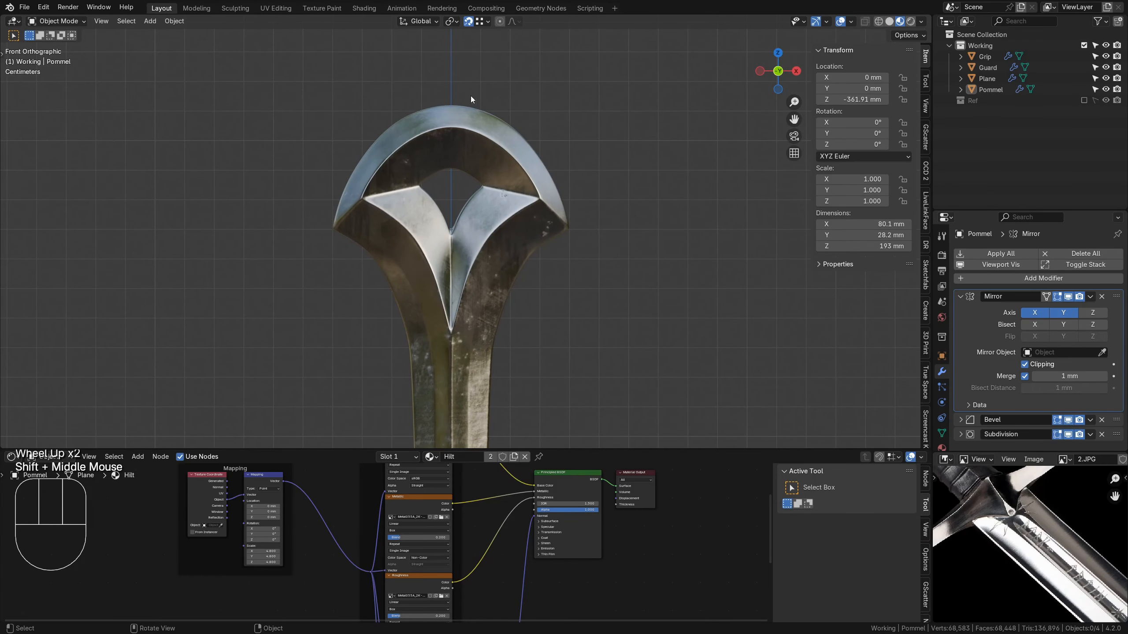
pyautogui.scroll(2, 455, 178)
pyautogui.keyDown('shift'); pyautogui.moveTo(492, 212); pyautogui.dragTo(509, 211, button='middle'); pyautogui.keyUp('shift')
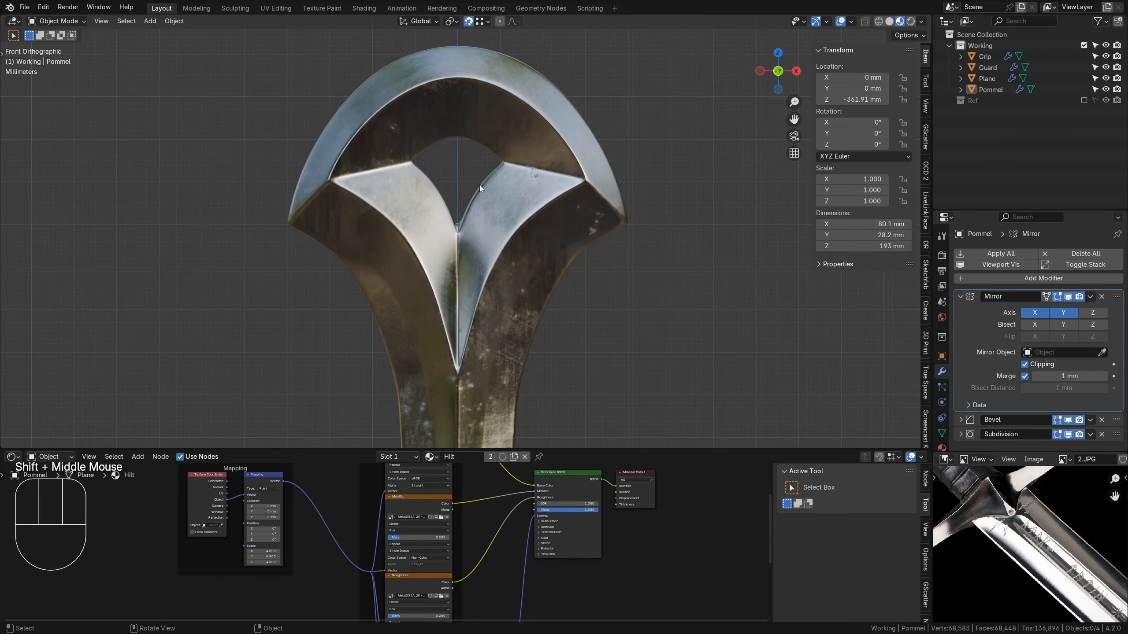
pyautogui.press('Tab')
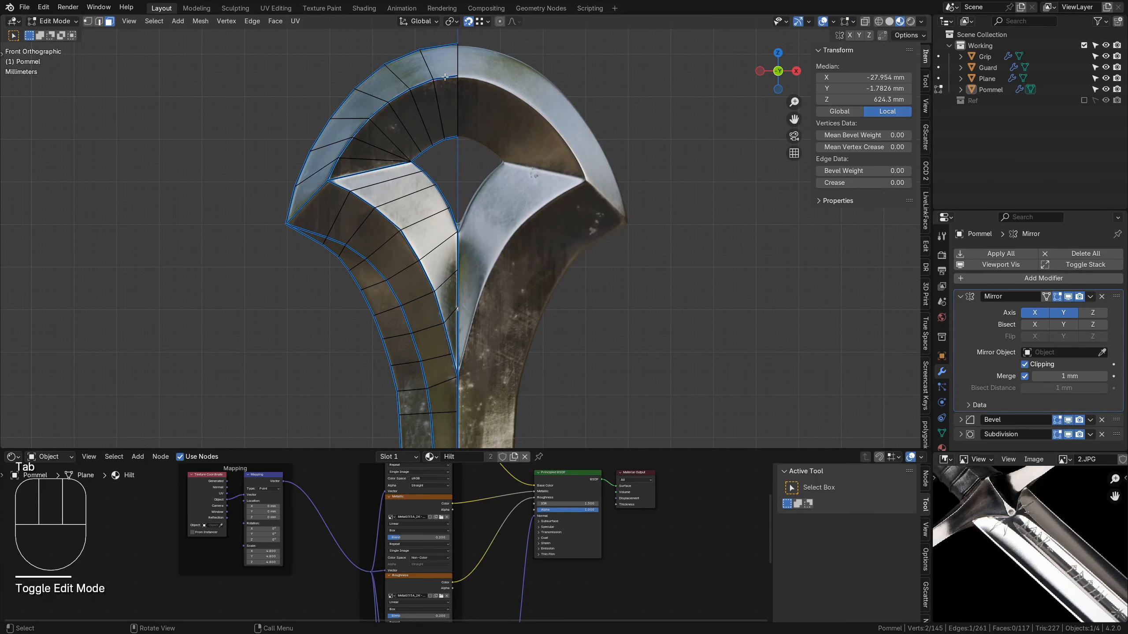
pyautogui.press('2')
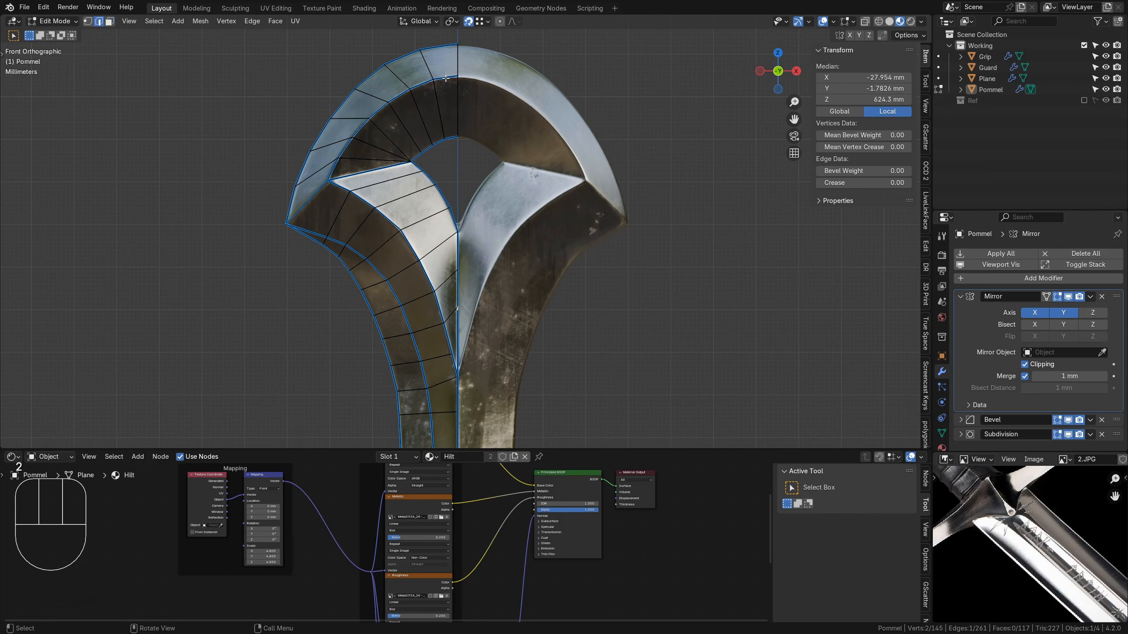
pyautogui.click(449, 77)
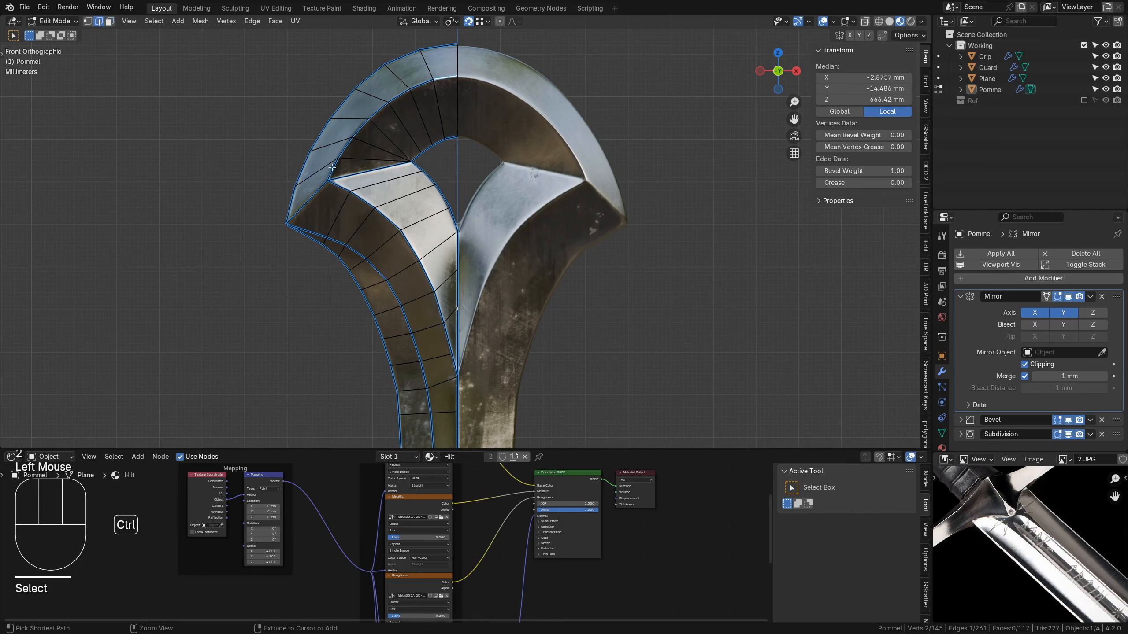
pyautogui.keyDown('ctrl'); pyautogui.click(432, 313); pyautogui.keyUp('ctrl')
pyautogui.keyDown('ctrl'); pyautogui.click(447, 337); pyautogui.keyUp('ctrl')
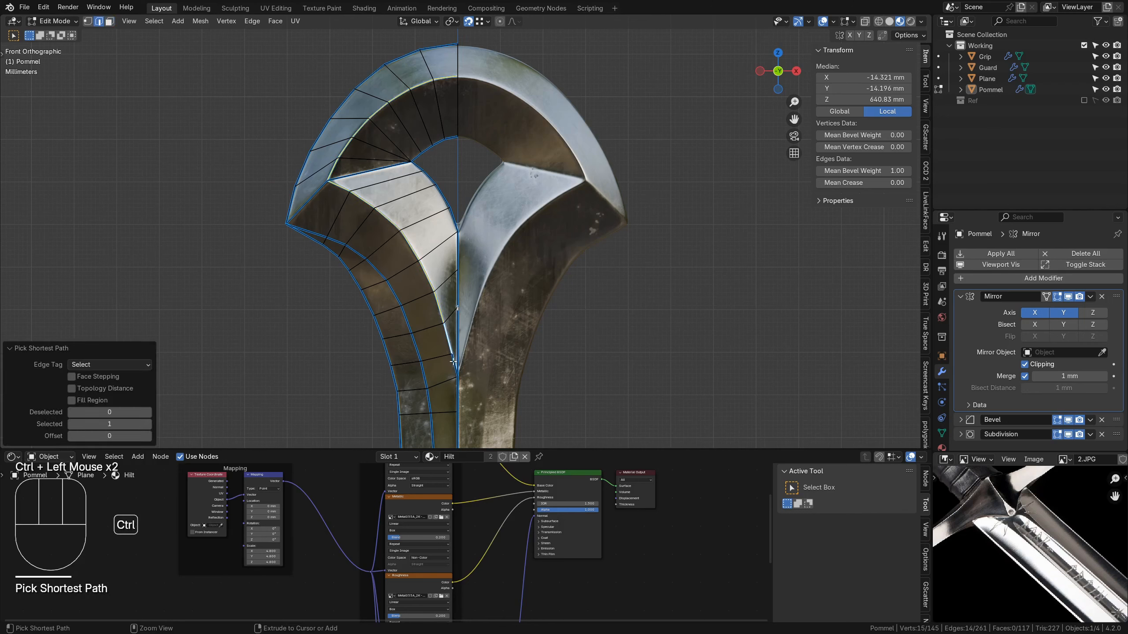
pyautogui.keyDown('ctrl'); pyautogui.click(466, 327); pyautogui.keyUp('ctrl')
# Extend the edge selection along the rim of the pommel's central opening up to its top and mark the selected edges as seams.
pyautogui.moveTo(453, 190); pyautogui.dragTo(469, 215, button='middle')
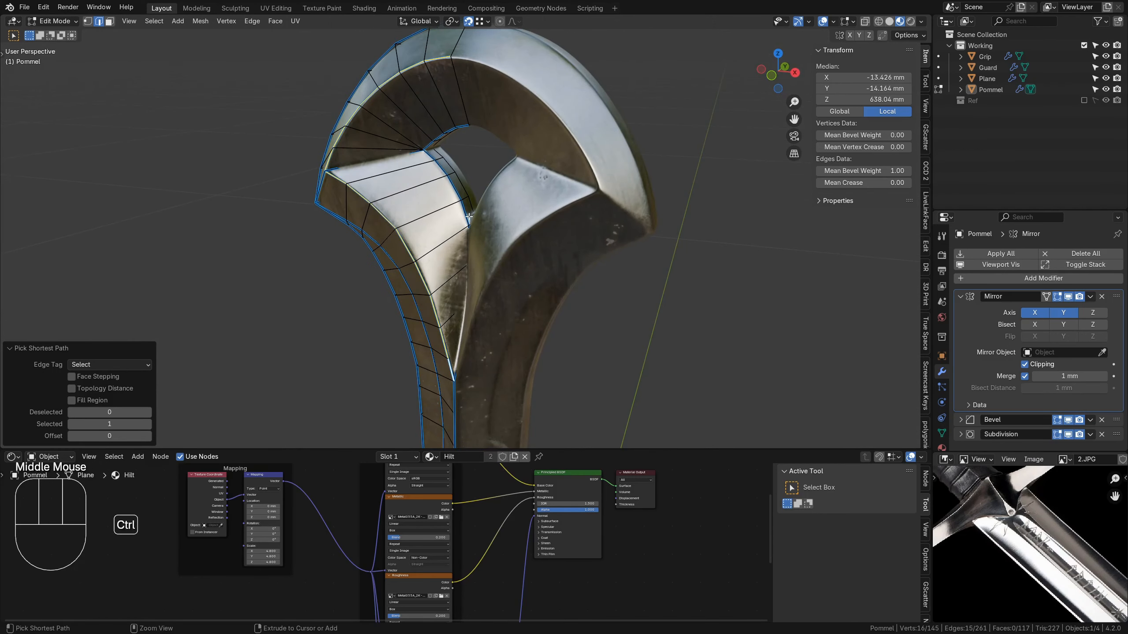
pyautogui.keyDown('shift'); pyautogui.click(440, 169); pyautogui.keyUp('shift')
pyautogui.keyDown('shift'); pyautogui.click(439, 169); pyautogui.keyUp('shift')
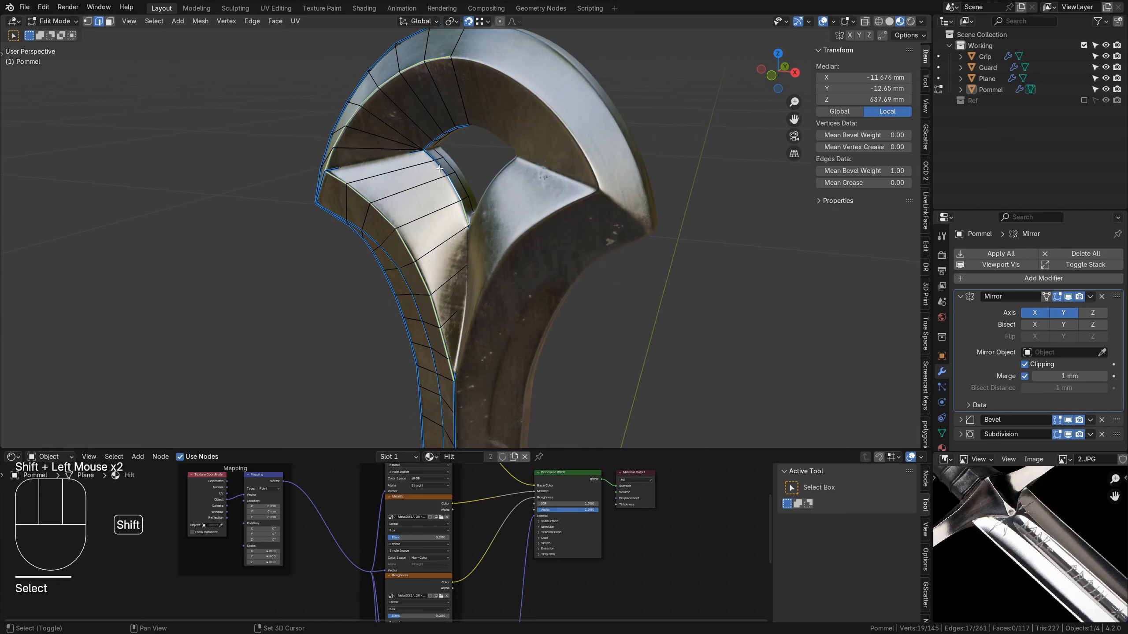
pyautogui.keyDown('shift'); pyautogui.click(427, 157); pyautogui.keyUp('shift')
pyautogui.keyDown('shift'); pyautogui.click(427, 157); pyautogui.keyUp('shift')
pyautogui.keyDown('ctrl'); pyautogui.click(465, 122); pyautogui.keyUp('ctrl')
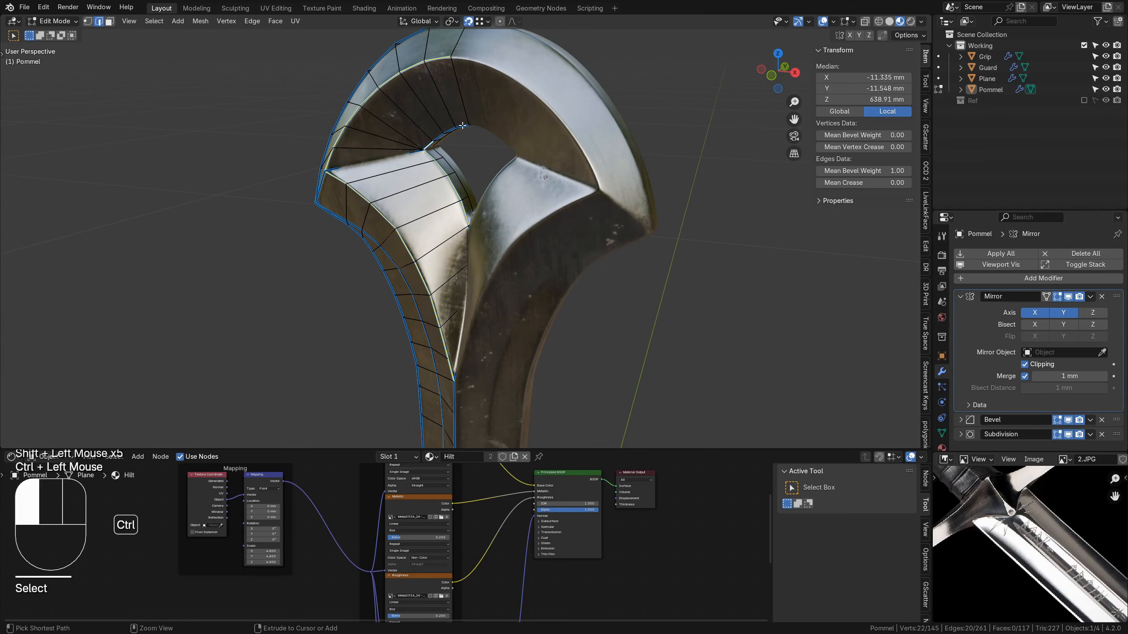
pyautogui.moveTo(465, 122); pyautogui.dragTo(579, 160, button='middle')
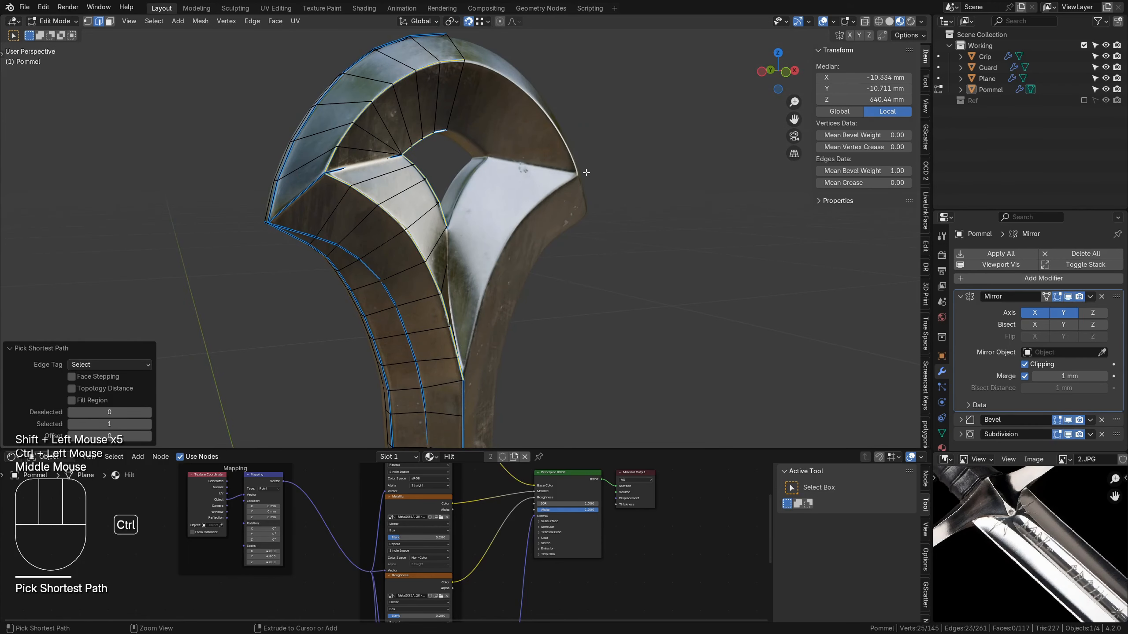
pyautogui.hotkey('ctrl', 'e')
pyautogui.press('m')
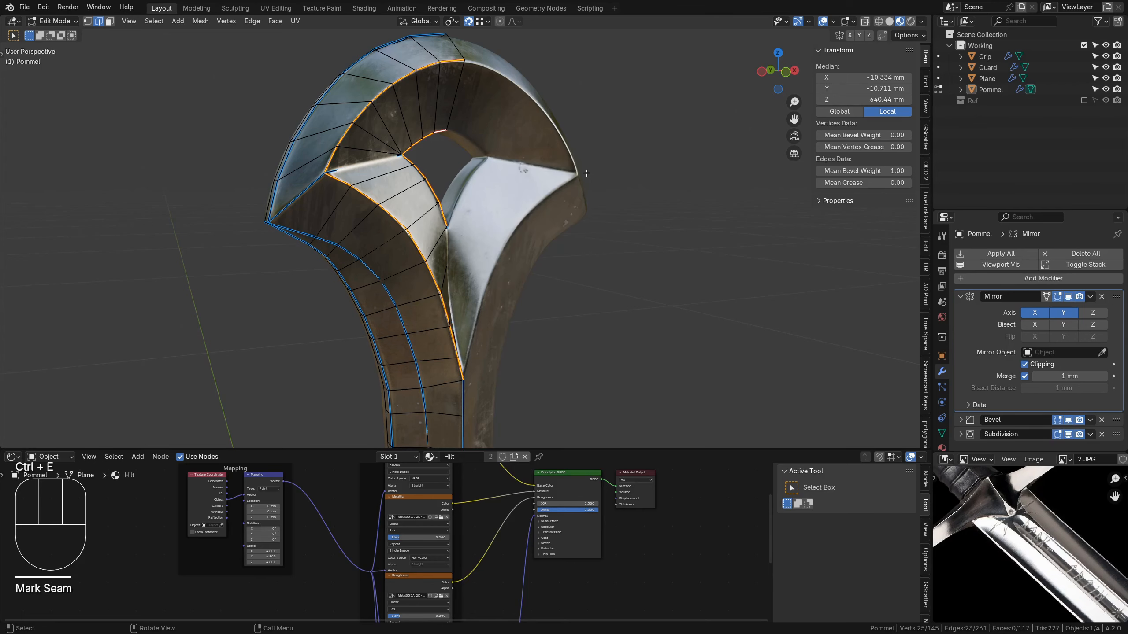
# In Object Mode, turn off the Y axis of the pommel's Mirror modifier and apply the modifier with only X mirroring.
pyautogui.moveTo(663, 190); pyautogui.dragTo(579, 200, button='middle')
pyautogui.press('Tab')
pyautogui.scroll(-2, 586, 204)
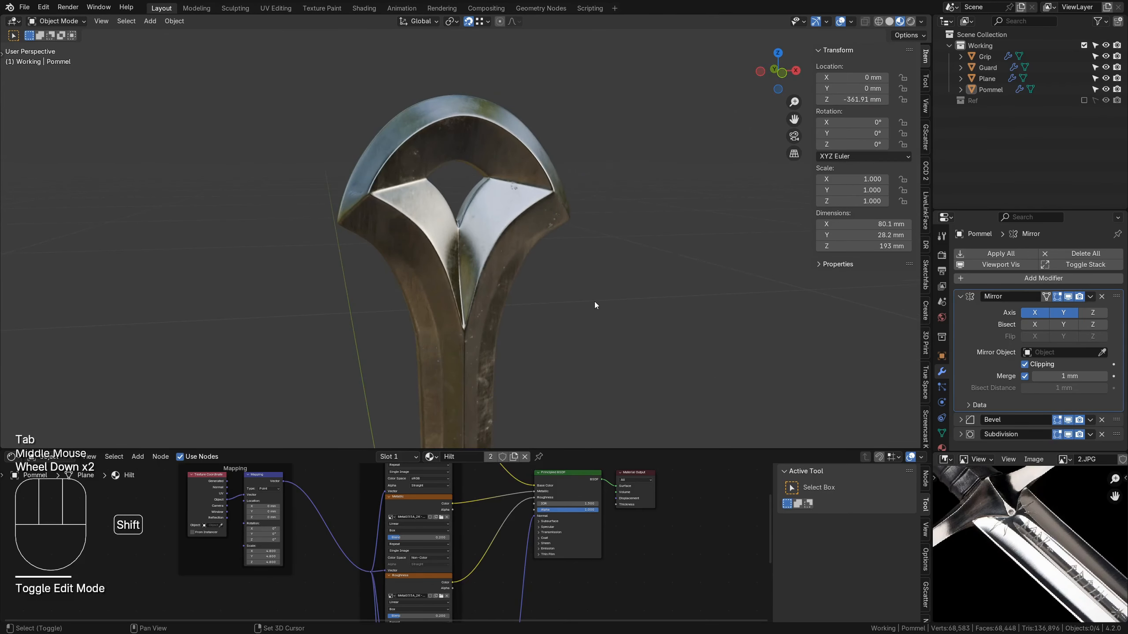
pyautogui.keyDown('shift'); pyautogui.moveTo(597, 305); pyautogui.dragTo(735, 286, button='middle'); pyautogui.keyUp('shift')
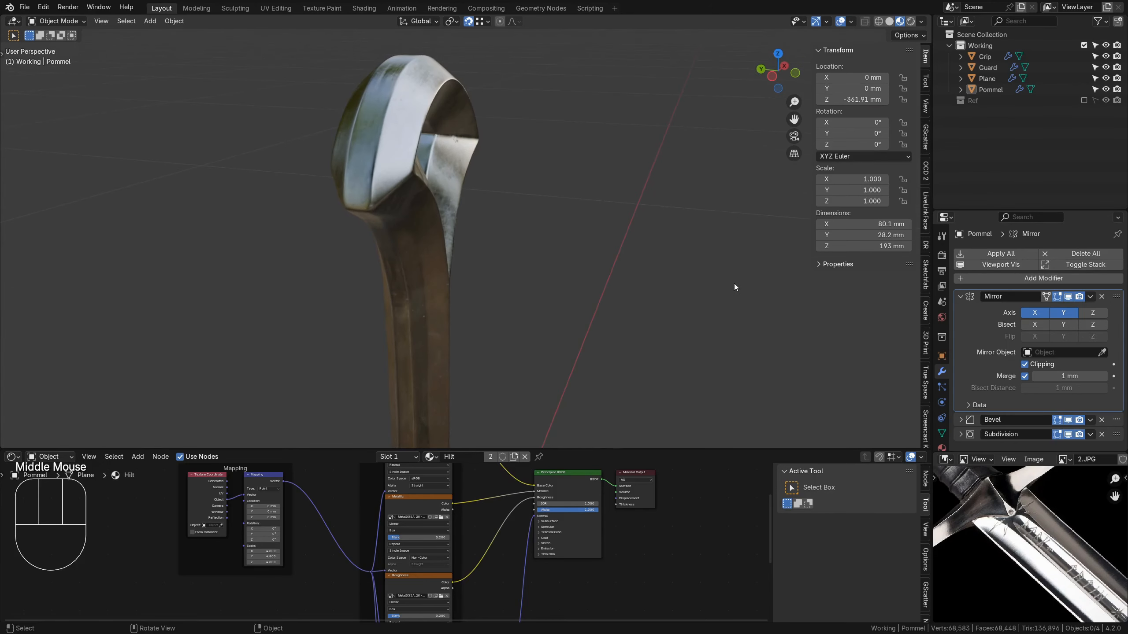
pyautogui.keyDown('shift'); pyautogui.moveTo(658, 222); pyautogui.dragTo(710, 302, button='middle'); pyautogui.keyUp('shift')
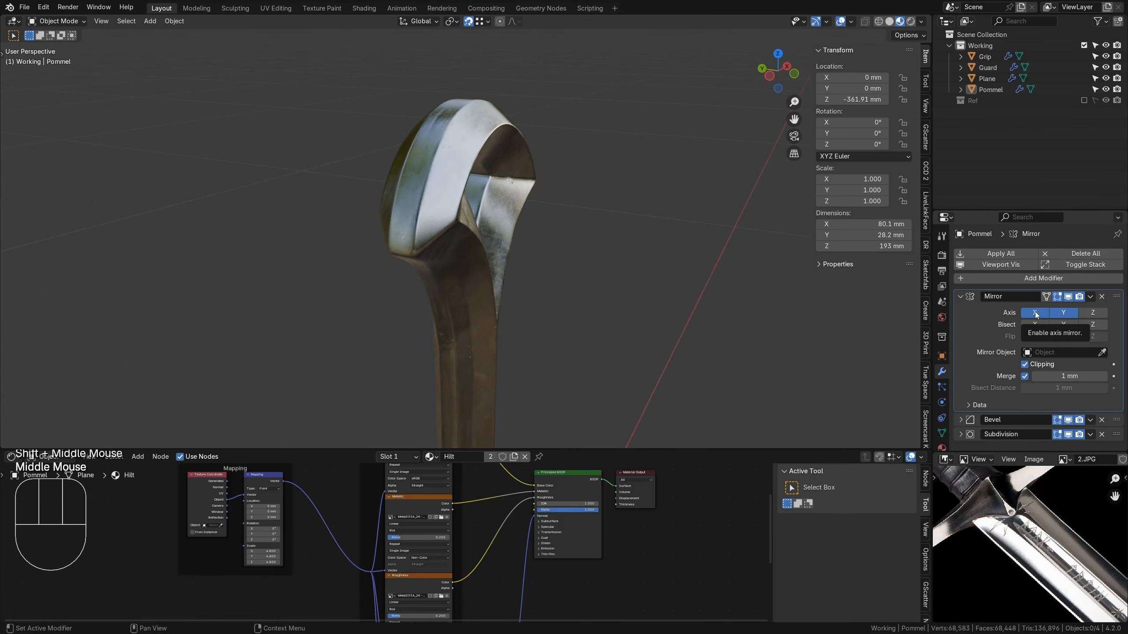
pyautogui.click(1063, 313)
pyautogui.moveTo(609, 314)
pyautogui.mouseDown(button='middle')
pyautogui.moveTo(691, 303)
pyautogui.moveTo(625, 309)
pyautogui.mouseUp(button='middle')
pyautogui.click(1090, 297)
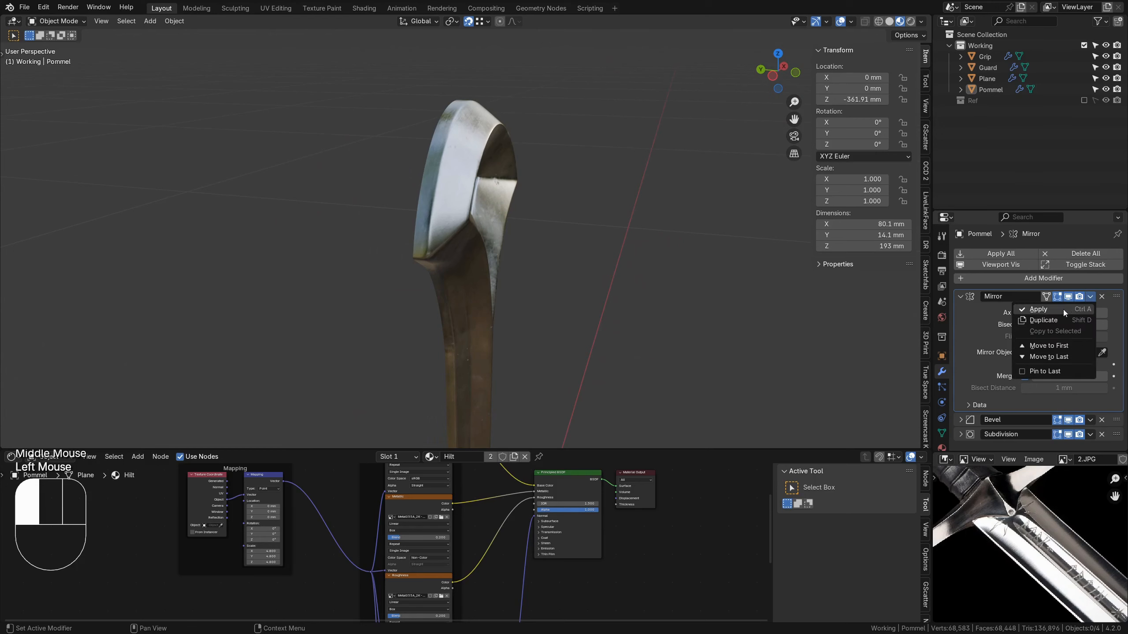
pyautogui.click(1062, 310)
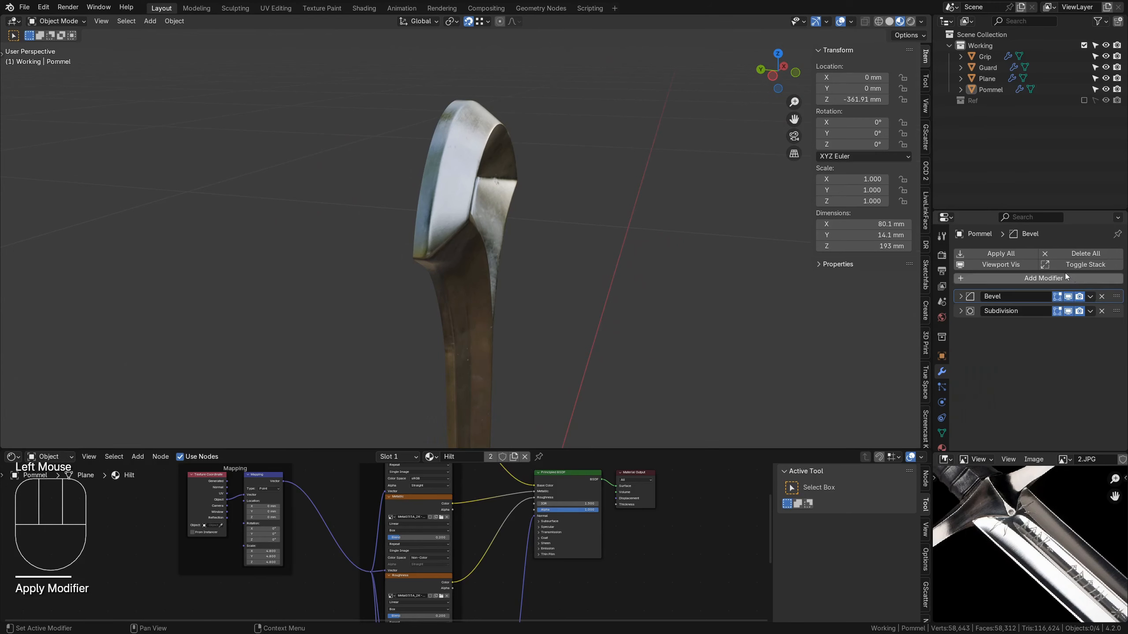
# Add a new Mirror modifier to the pommel that mirrors only on Y and place it first in the modifier stack.
pyautogui.moveTo(634, 270); pyautogui.dragTo(493, 279, button='middle')
pyautogui.click(994, 277)
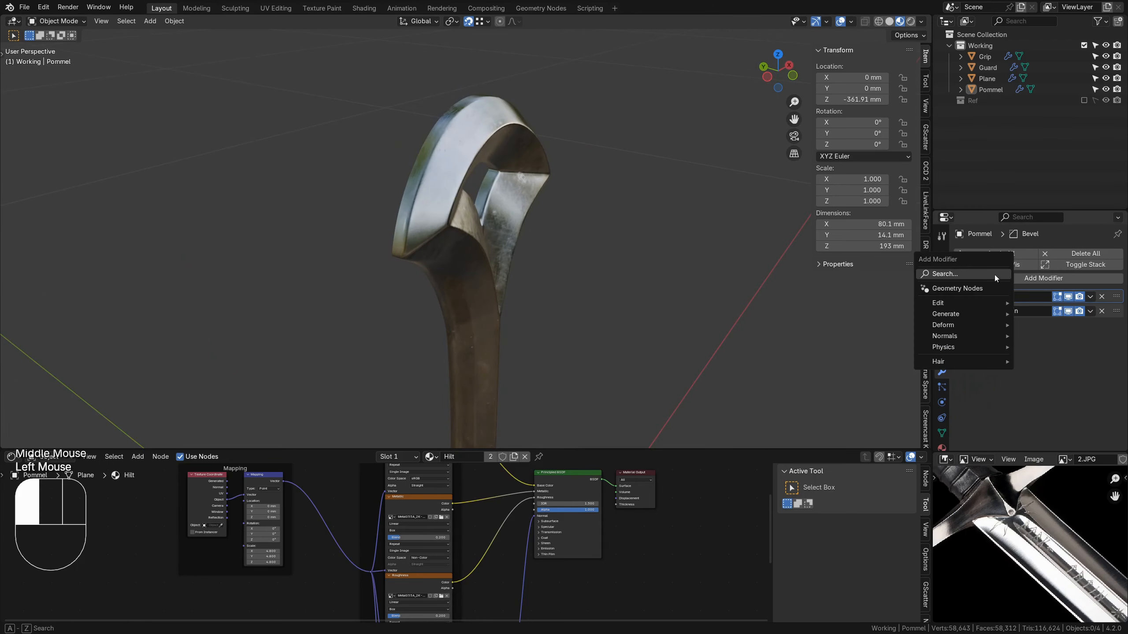
pyautogui.moveTo(950, 314)
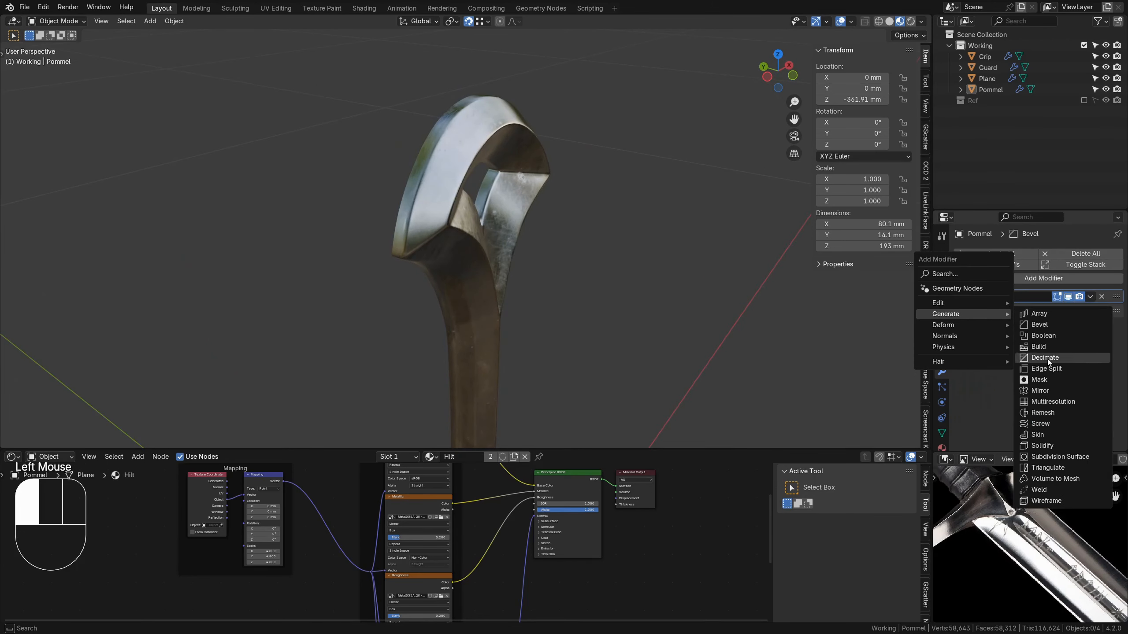
pyautogui.click(1066, 391)
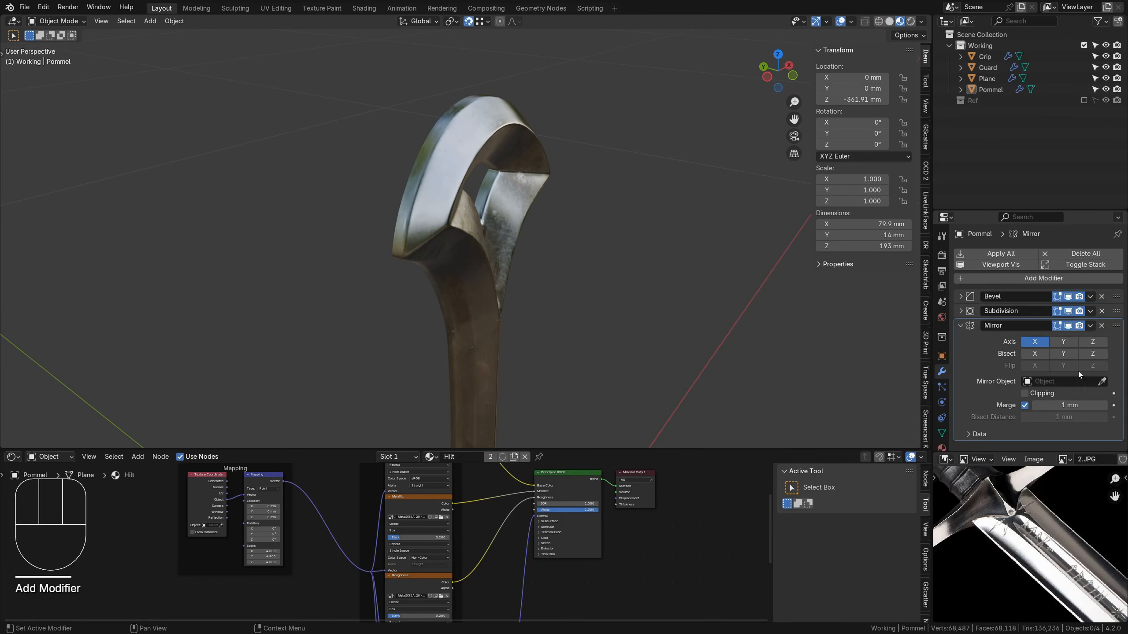
pyautogui.click(1064, 342)
pyautogui.click(1035, 341)
pyautogui.moveTo(1116, 325)
pyautogui.mouseDown()
pyautogui.moveTo(1124, 289)
pyautogui.moveTo(1114, 310)
pyautogui.mouseUp()
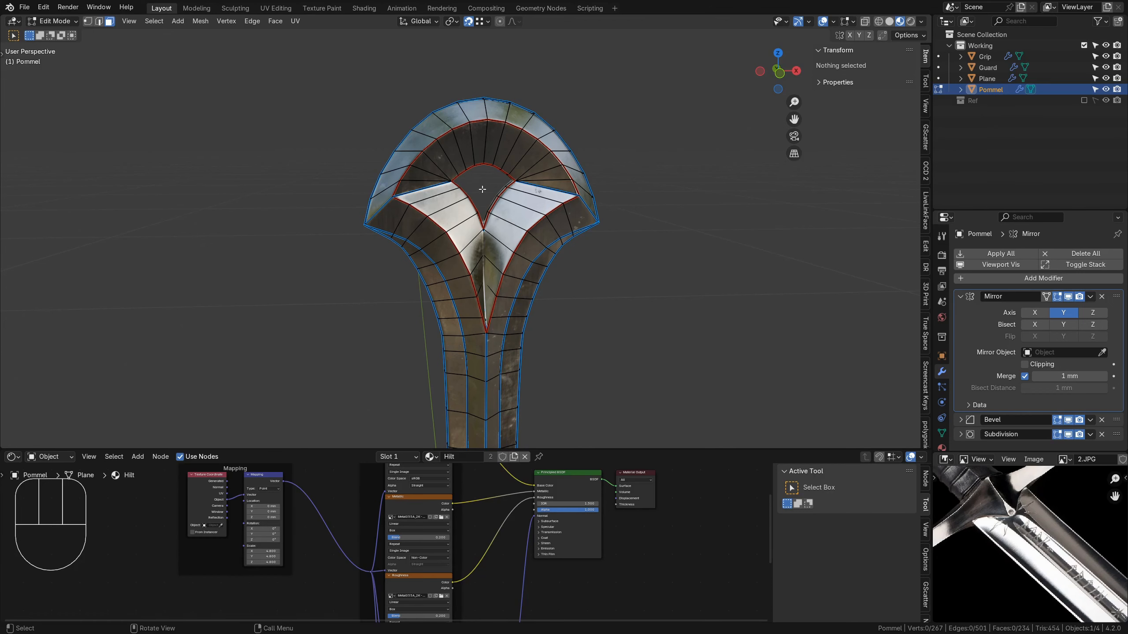
# Split the 3D viewport in two, turn the new area into a UV Editor and fit the metal texture in it.
pyautogui.keyDown('shift'); pyautogui.moveTo(482, 189); pyautogui.dragTo(524, 245, button='middle'); pyautogui.keyUp('shift')
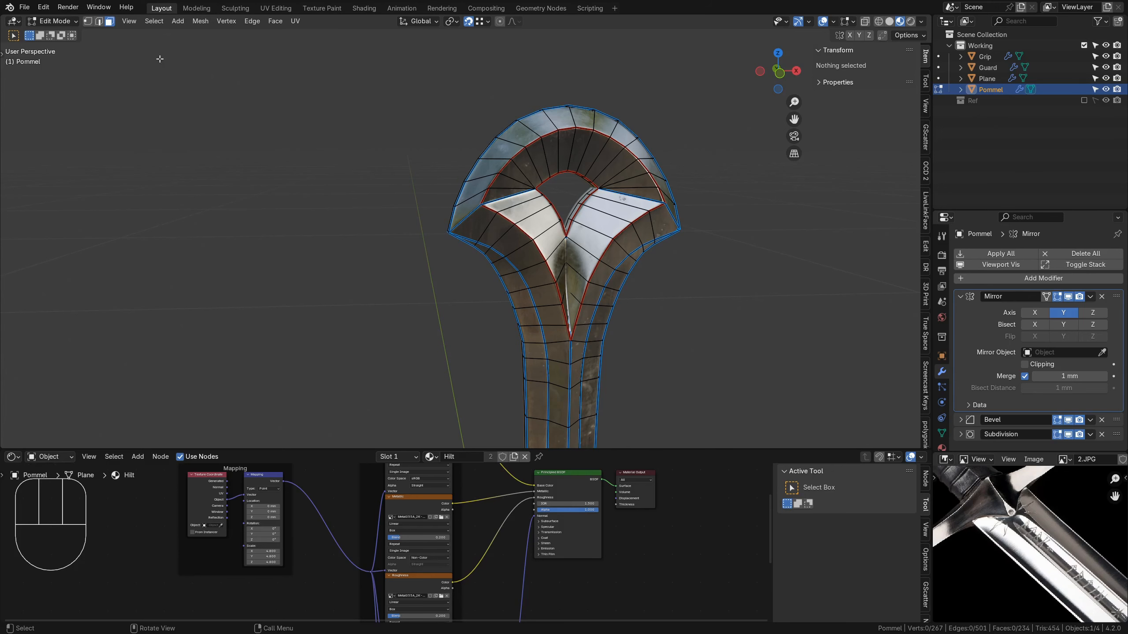
pyautogui.moveTo(4, 19); pyautogui.dragTo(395, 89)
pyautogui.click(14, 20)
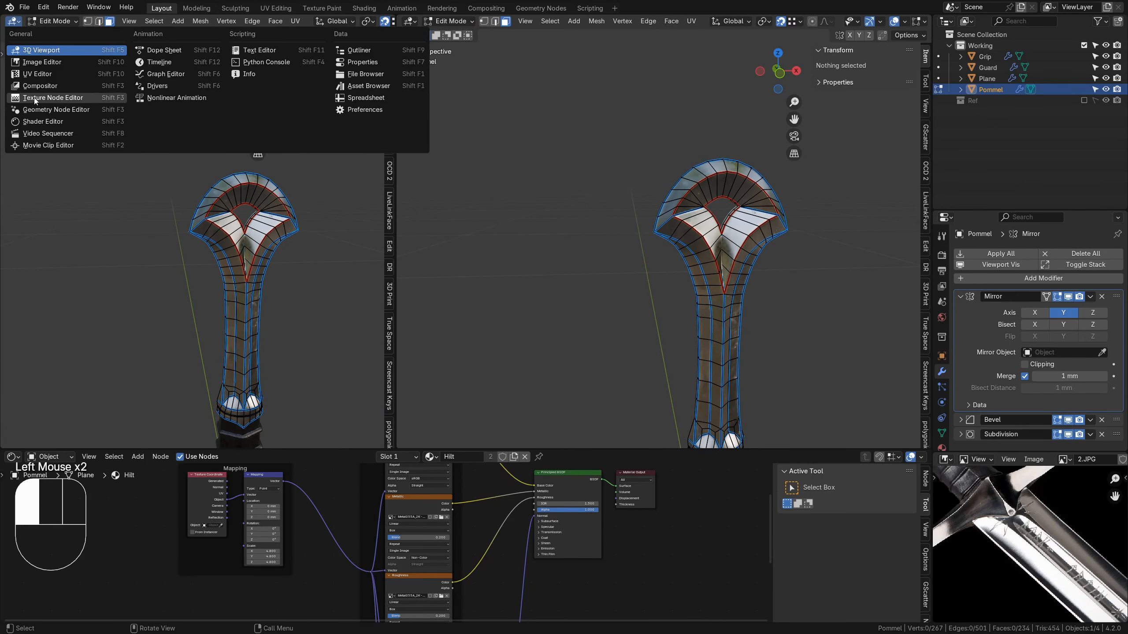
pyautogui.click(35, 74)
pyautogui.scroll(-3, 210, 226)
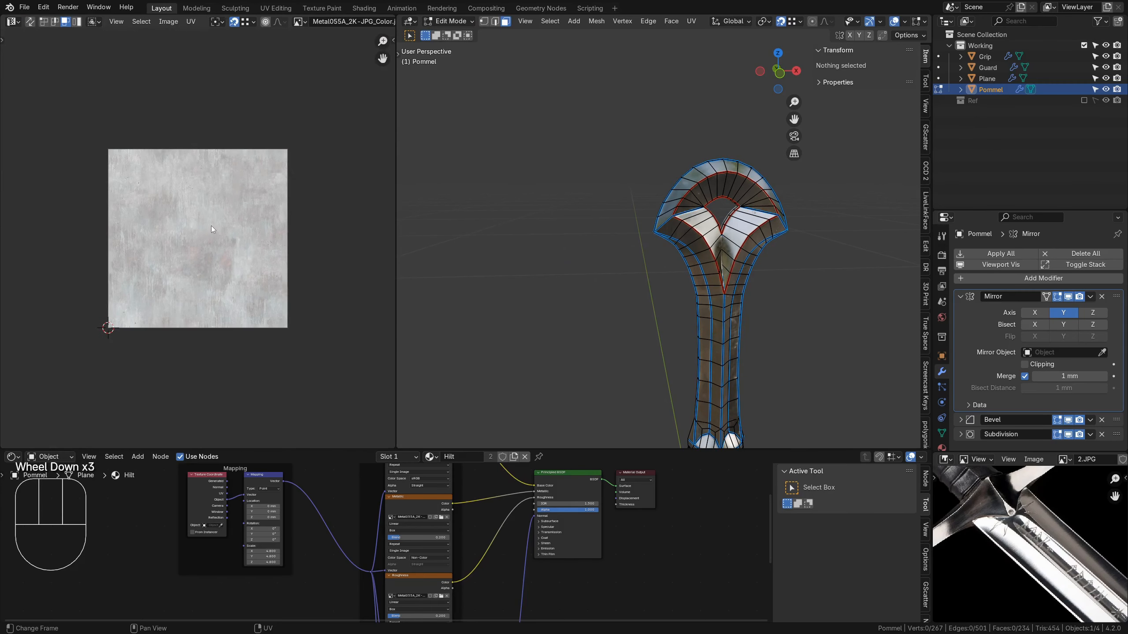
pyautogui.scroll(3, 221, 258)
pyautogui.press('Home')
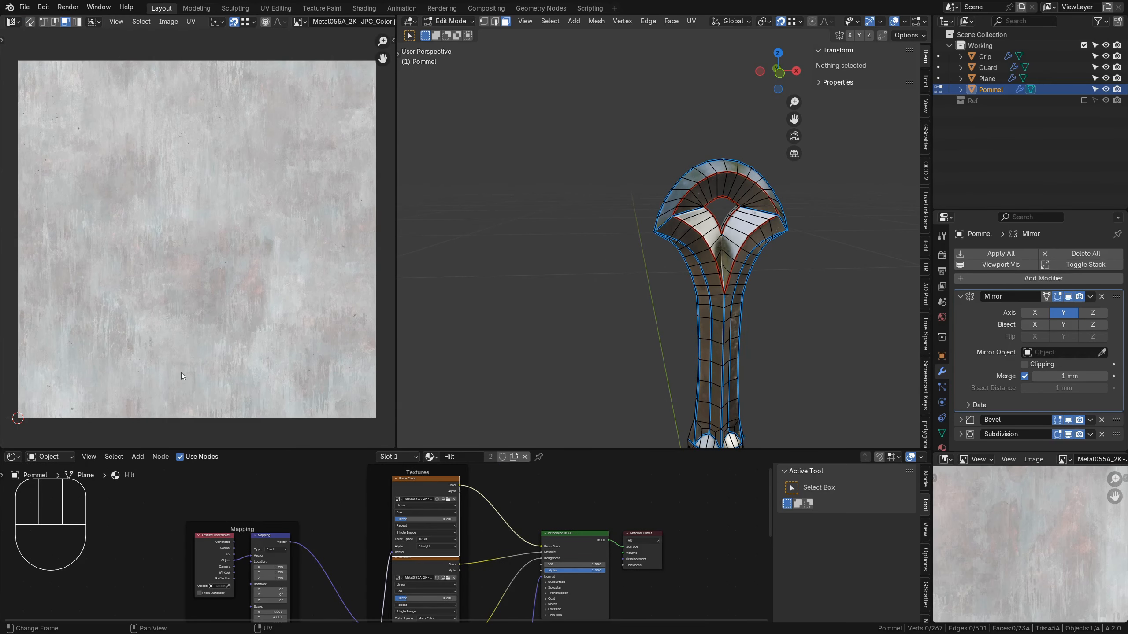
# Select the recess faces on the pommel's -X half, from the arch above the opening down to the pointed tip.
pyautogui.click(712, 193)
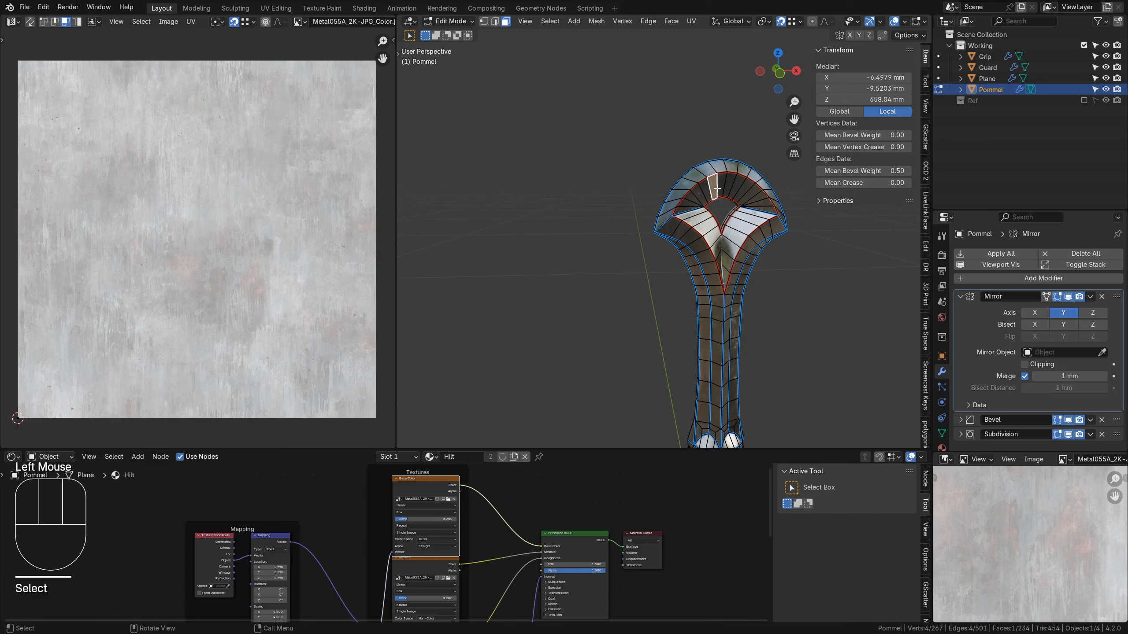
pyautogui.keyDown('ctrl'); pyautogui.click(691, 207); pyautogui.keyUp('ctrl')
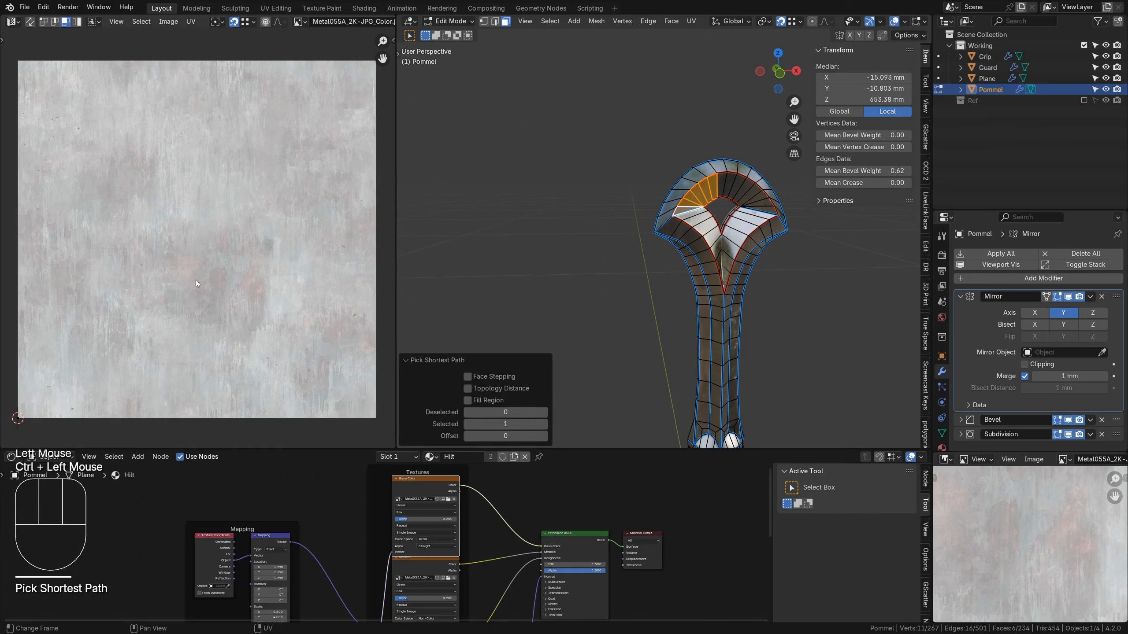
pyautogui.keyDown('shift'); pyautogui.click(685, 216); pyautogui.keyUp('shift')
pyautogui.keyDown('ctrl'); pyautogui.click(720, 271); pyautogui.keyUp('ctrl')
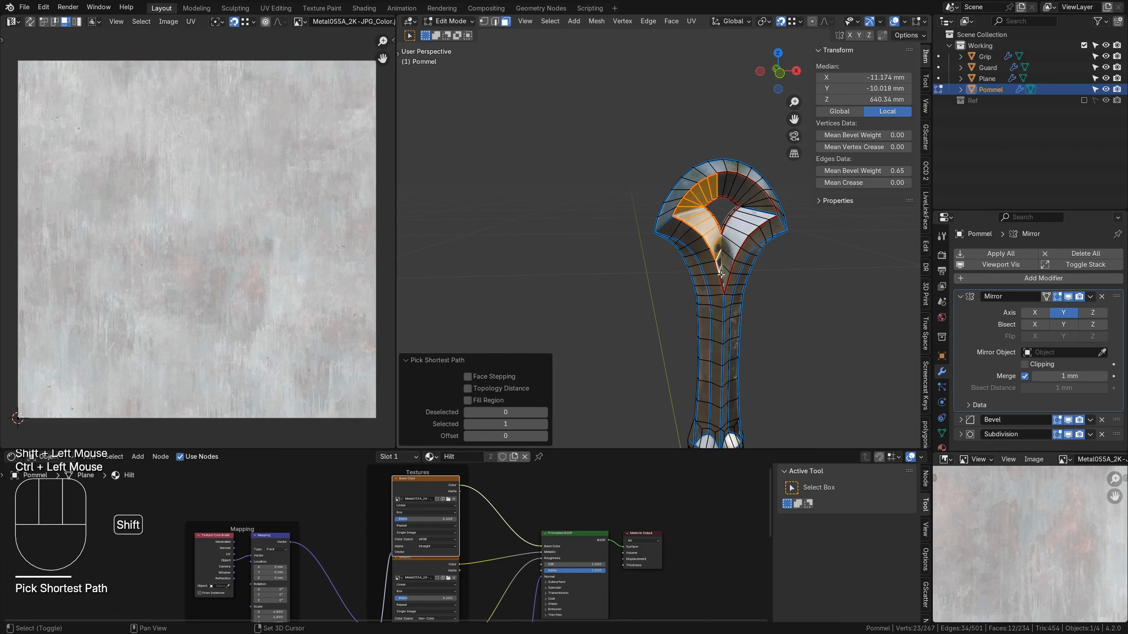
# Add the recess faces on the pommel's +X half to the selection, covering the arch and the side down to the tip.
pyautogui.keyDown('shift'); pyautogui.click(736, 189); pyautogui.keyUp('shift')
pyautogui.keyDown('shift'); pyautogui.click(720, 187); pyautogui.keyUp('shift')
pyautogui.keyDown('ctrl'); pyautogui.click(770, 207); pyautogui.keyUp('ctrl')
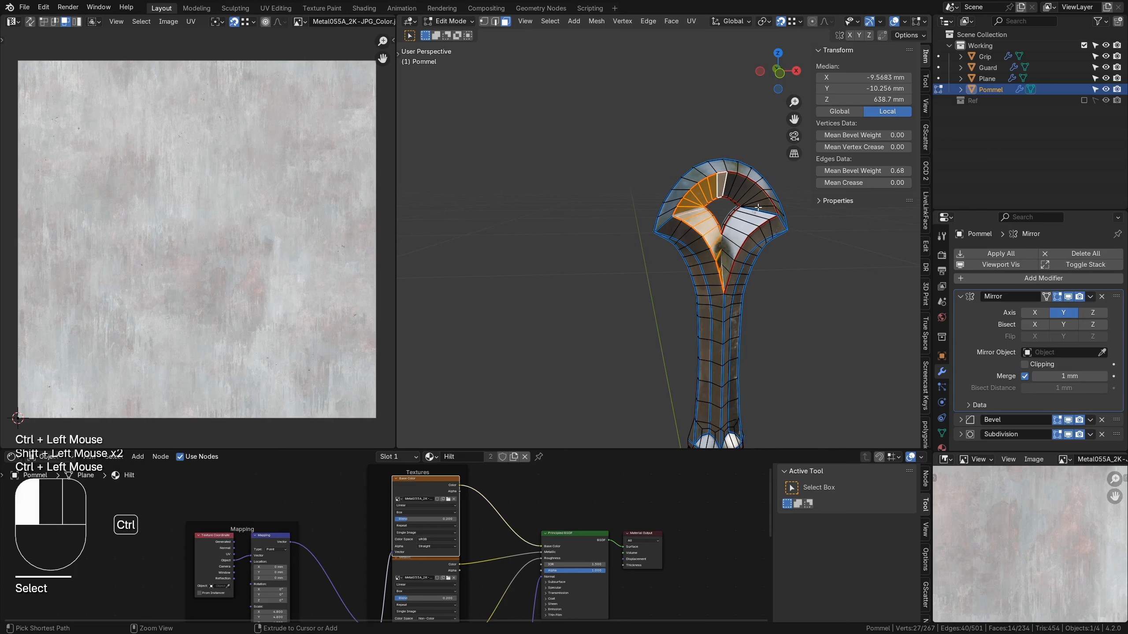
pyautogui.keyDown('shift'); pyautogui.click(747, 229); pyautogui.keyUp('shift')
pyautogui.keyDown('ctrl'); pyautogui.click(726, 273); pyautogui.keyUp('ctrl')
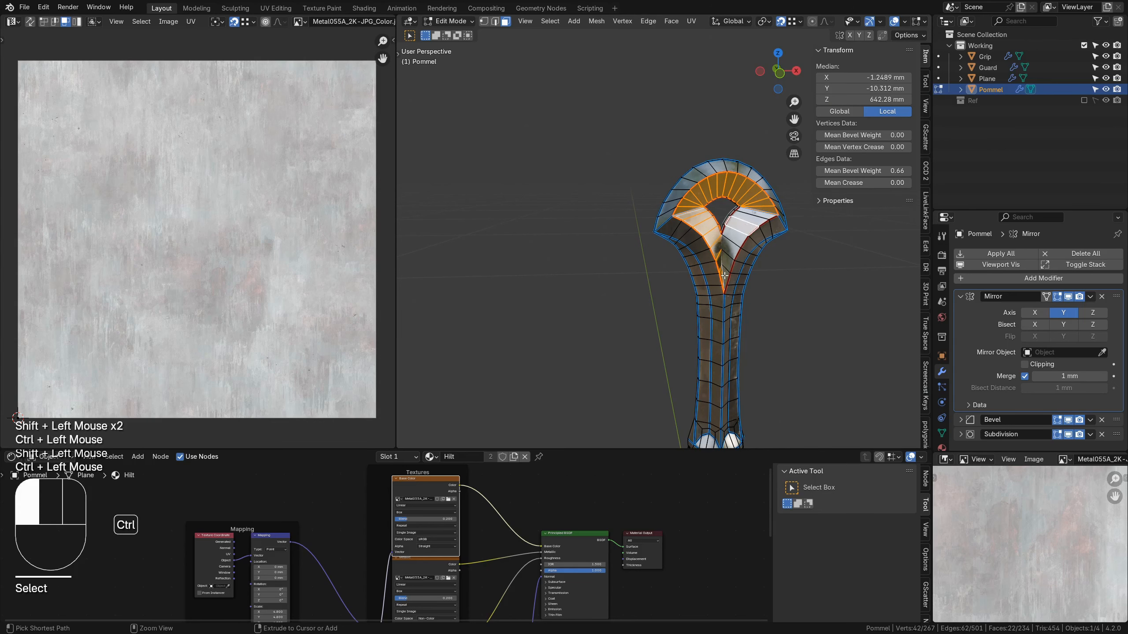
pyautogui.keyDown('shift'); pyautogui.click(756, 213); pyautogui.keyUp('shift')
pyautogui.keyDown('shift'); pyautogui.click(752, 218); pyautogui.keyUp('shift')
pyautogui.moveTo(756, 210); pyautogui.dragTo(668, 192, button='middle')
pyautogui.scroll(3, 755, 206)
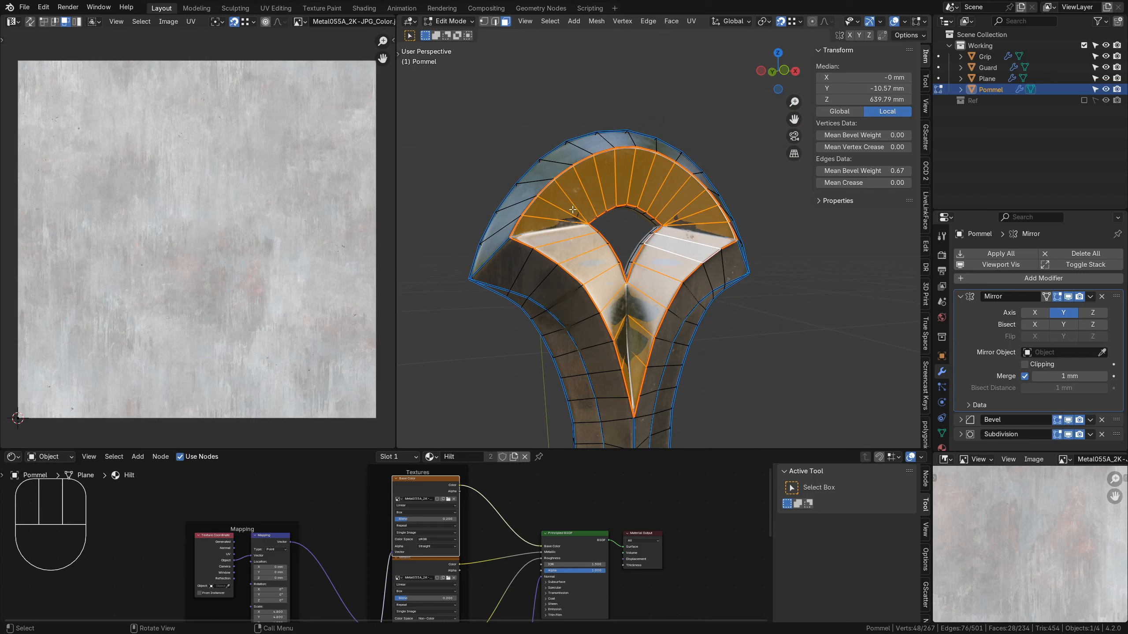
# Unwrap the selected recess faces with the pommel seen from the front.
pyautogui.press('KP_1')
pyautogui.press('u')
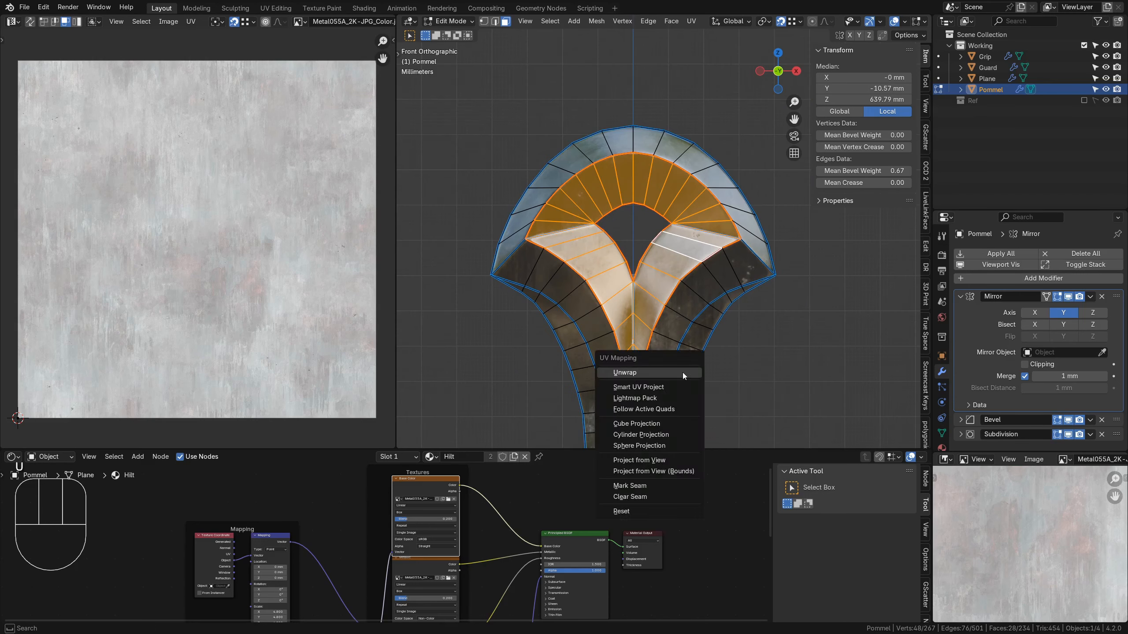
pyautogui.click(682, 372)
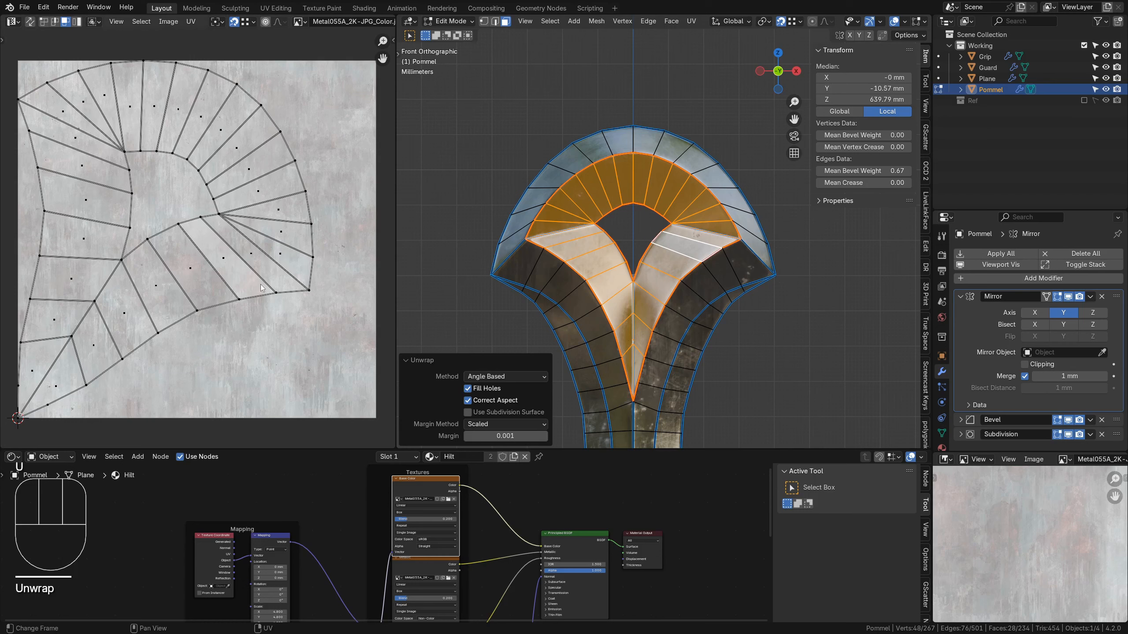
# Set the UV Editor's pivot point to the 2D Cursor.
pyautogui.keyDown('shift'); pyautogui.moveTo(203, 266); pyautogui.dragTo(264, 270, button='middle'); pyautogui.keyUp('shift')
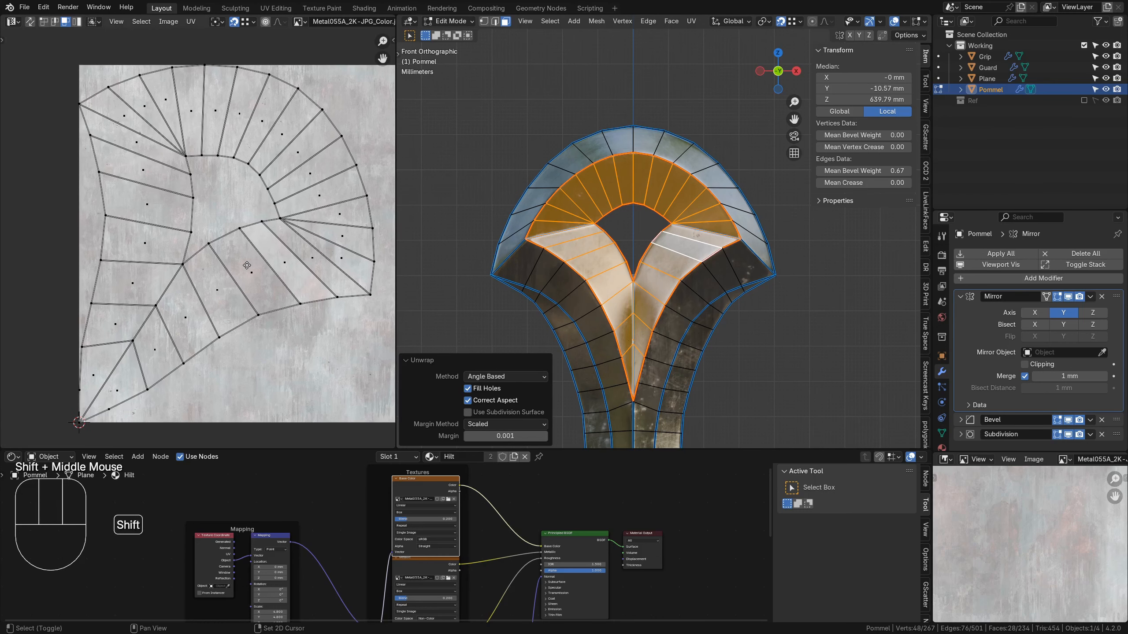
pyautogui.scroll(-2, 232, 266)
pyautogui.click(217, 21)
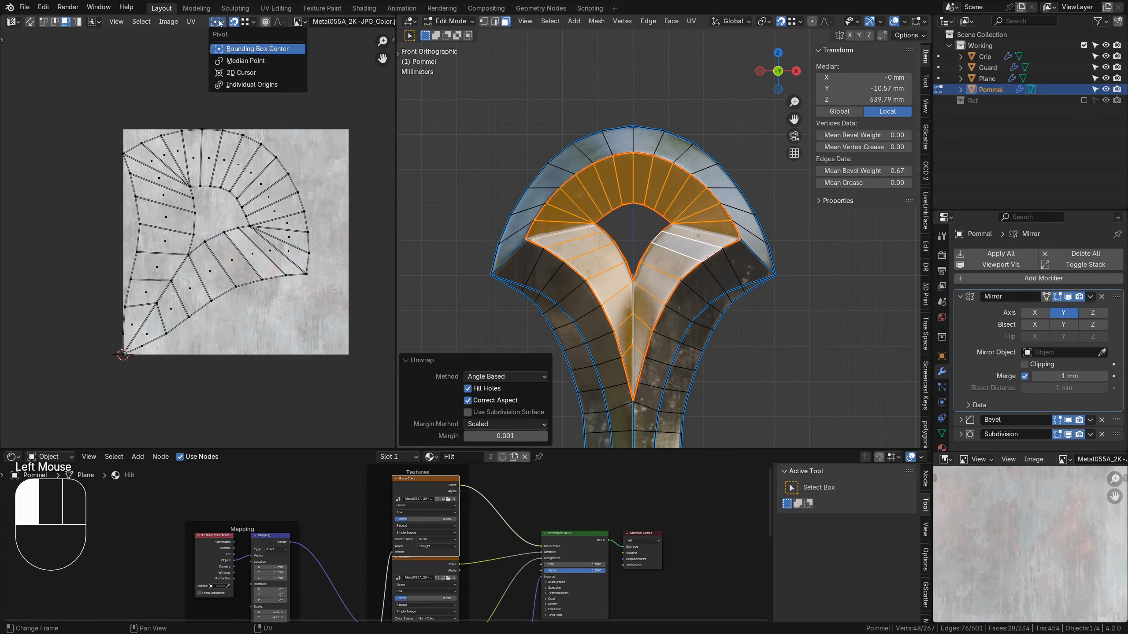
pyautogui.click(233, 74)
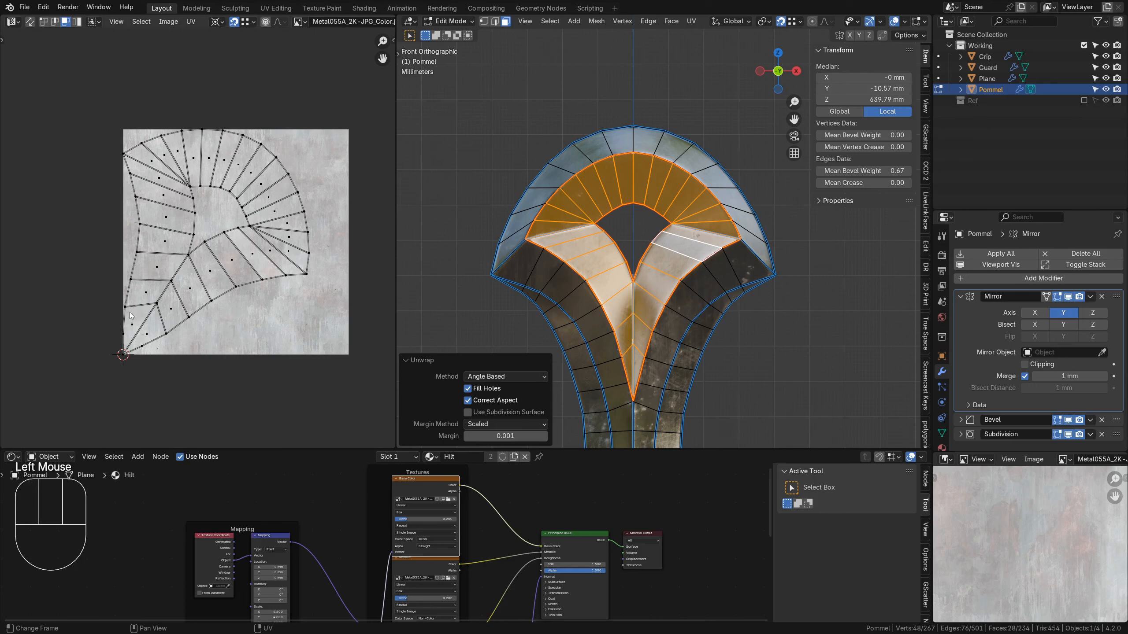
# Turn off UV snapping and rotate the whole unwrapped pommel island about -33° around the 2D cursor so it stands upright.
pyautogui.click(235, 22)
pyautogui.scroll(2, 222, 218)
pyautogui.moveTo(59, 70); pyautogui.dragTo(361, 425)
pyautogui.keyDown('shift'); pyautogui.moveTo(225, 209); pyautogui.dragTo(236, 201, button='middle'); pyautogui.keyUp('shift')
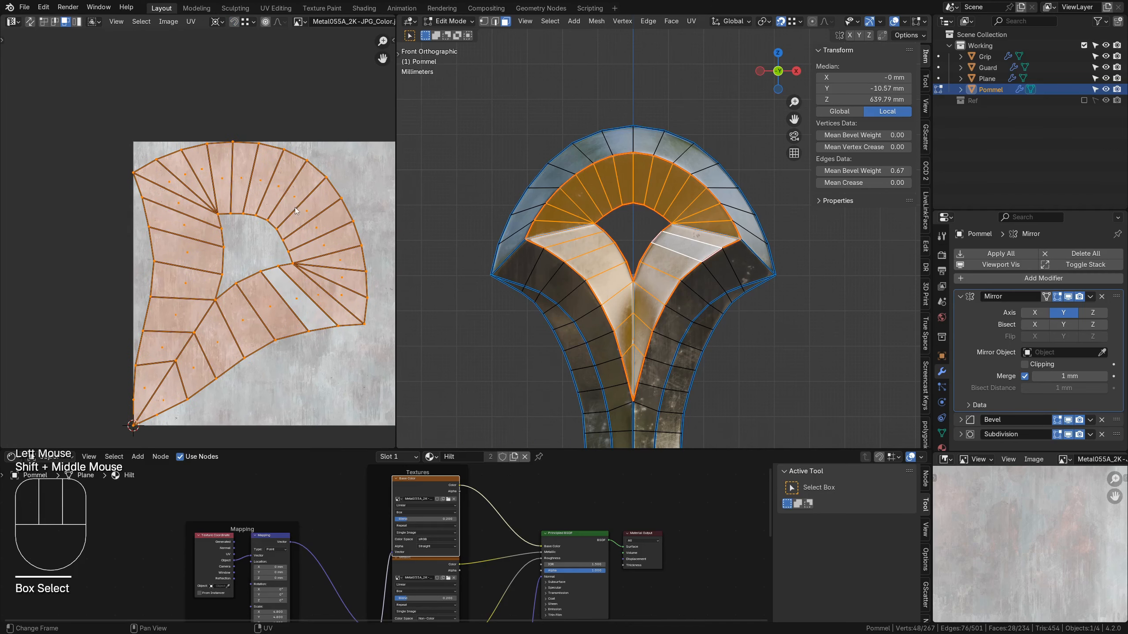
pyautogui.press('r')
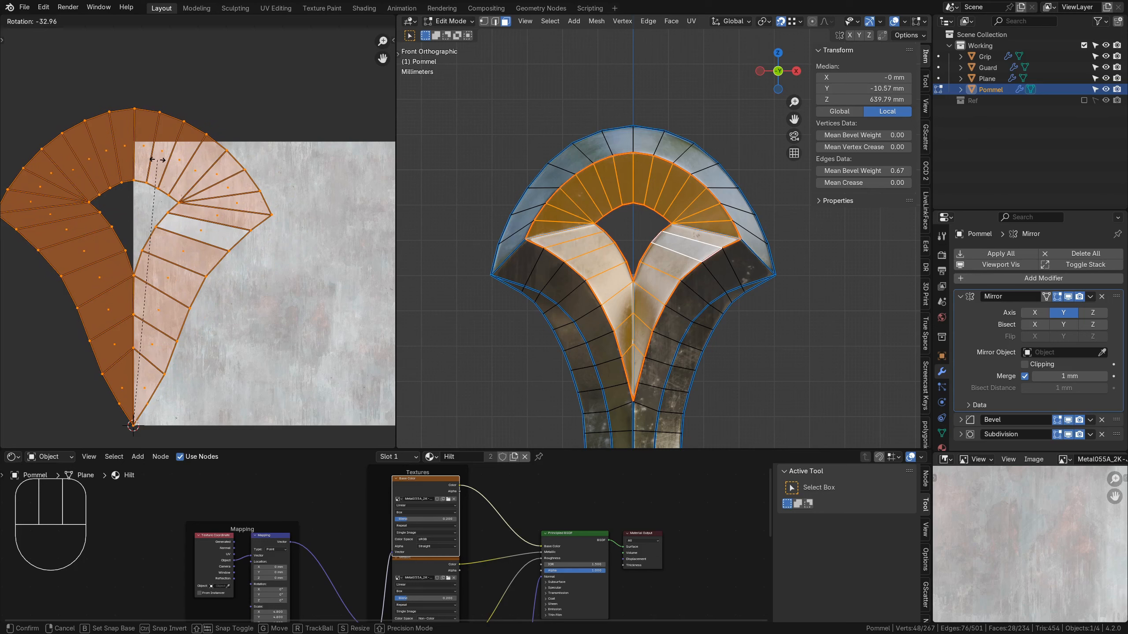
pyautogui.click(158, 160)
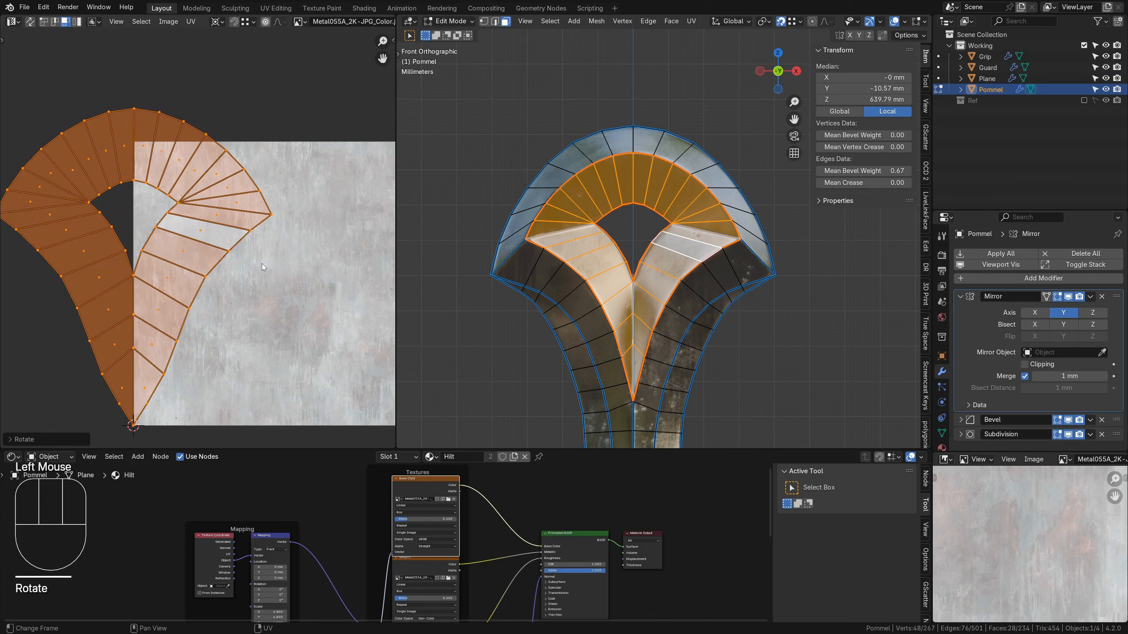
# Move the pommel UV island 0.5 along X to centre it horizontally on the texture.
pyautogui.keyDown('shift'); pyautogui.moveTo(321, 321); pyautogui.dragTo(290, 243, button='middle'); pyautogui.keyUp('shift')
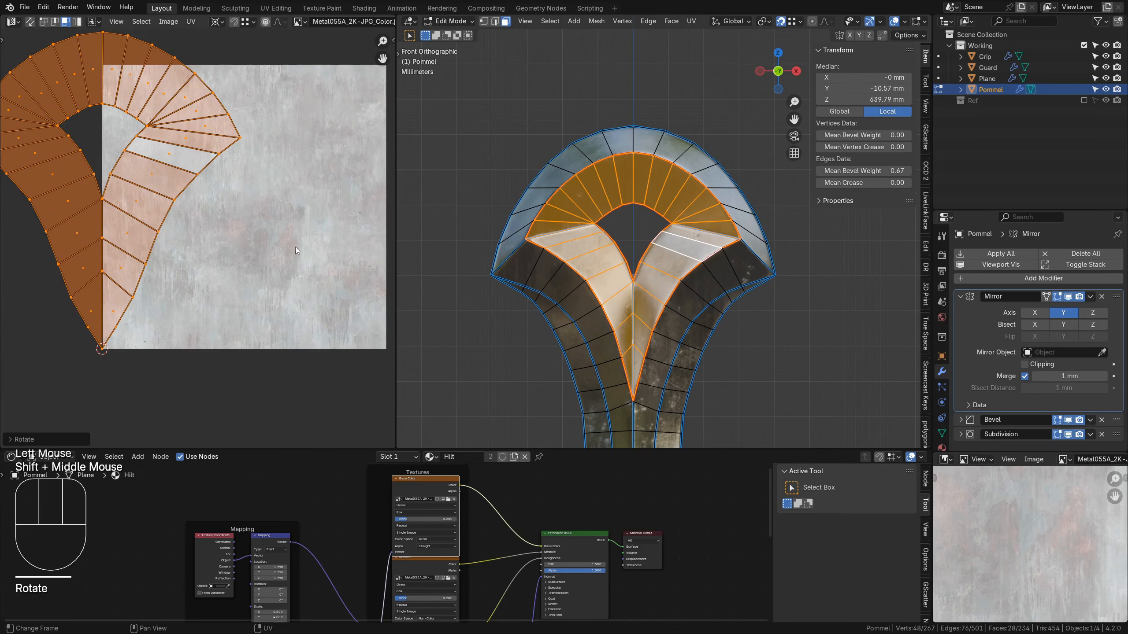
pyautogui.press('g')
pyautogui.press('x')
pyautogui.press('KP_Decimal')
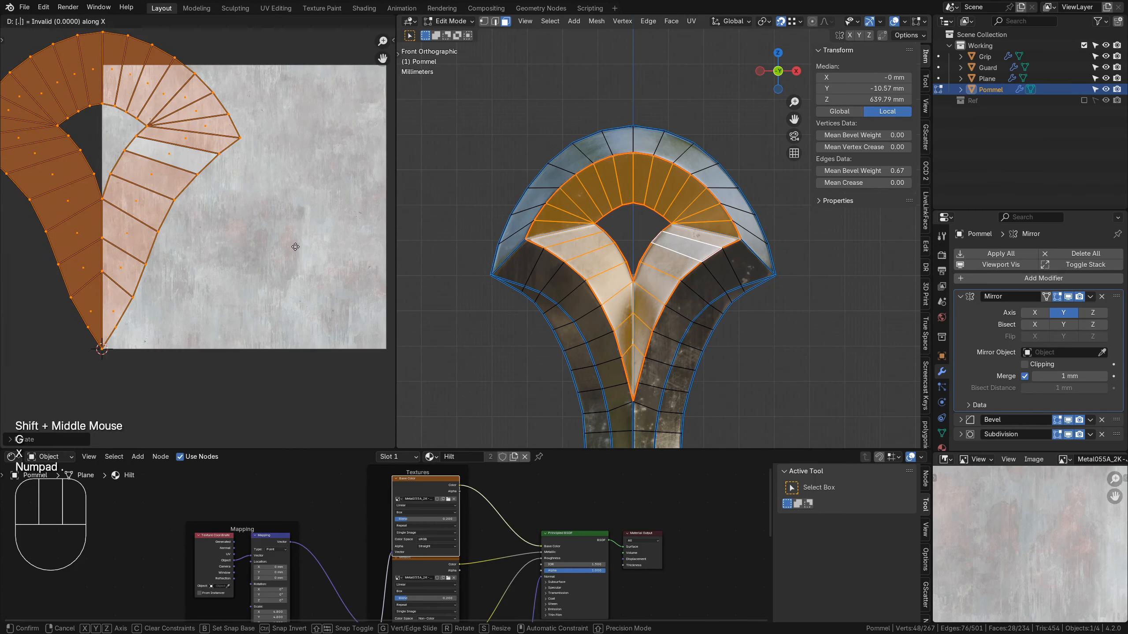
pyautogui.press('KP_5')
pyautogui.press('KP_Enter')
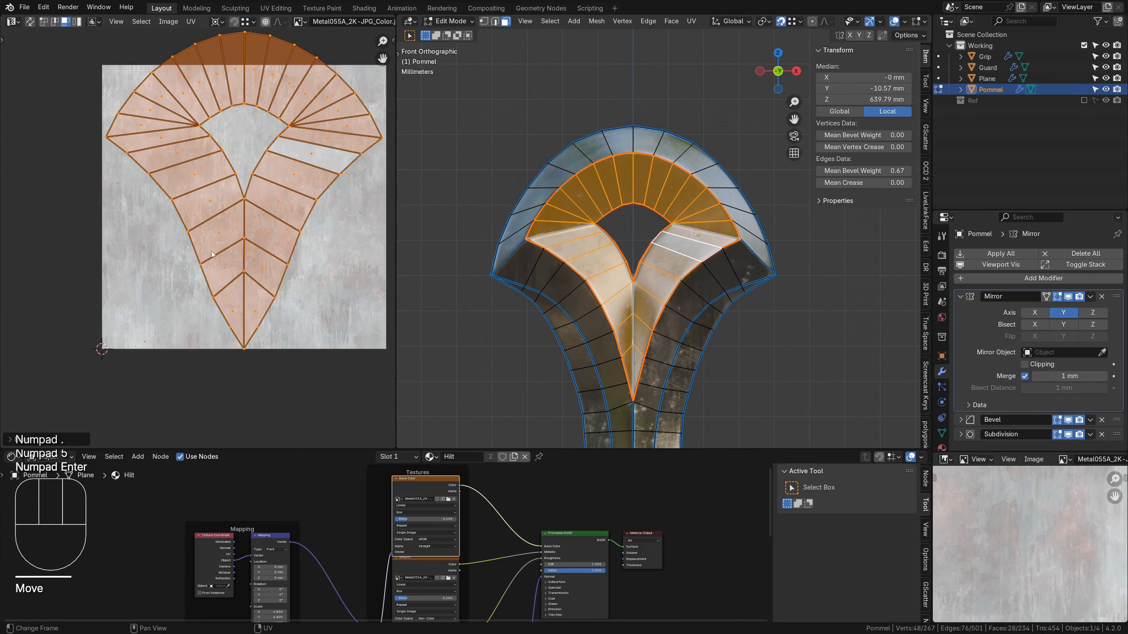
# Snap the 2D cursor to the lowest vertex of the pommel UV island.
pyautogui.click(254, 353)
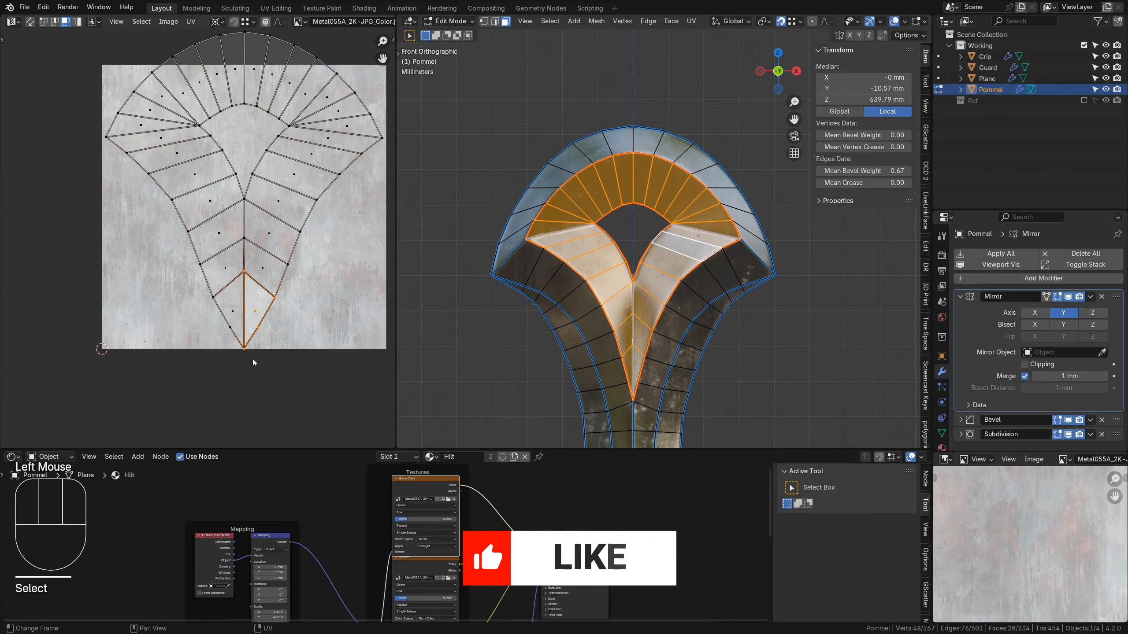
pyautogui.press('1')
pyautogui.click(244, 353)
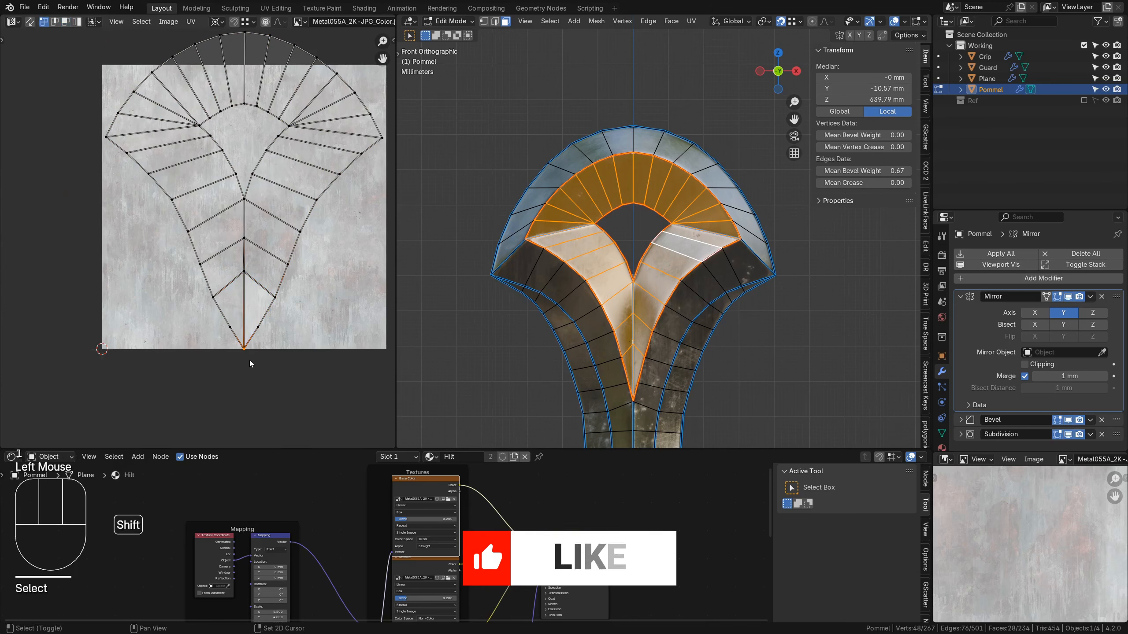
pyautogui.hotkey('shift', 's')
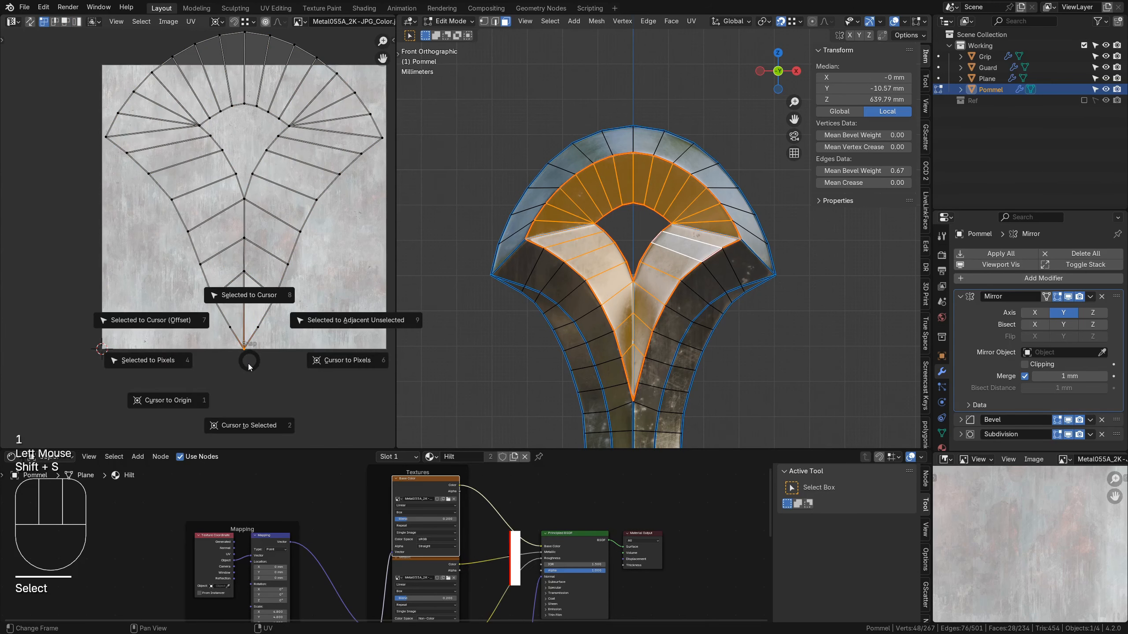
pyautogui.click(240, 429)
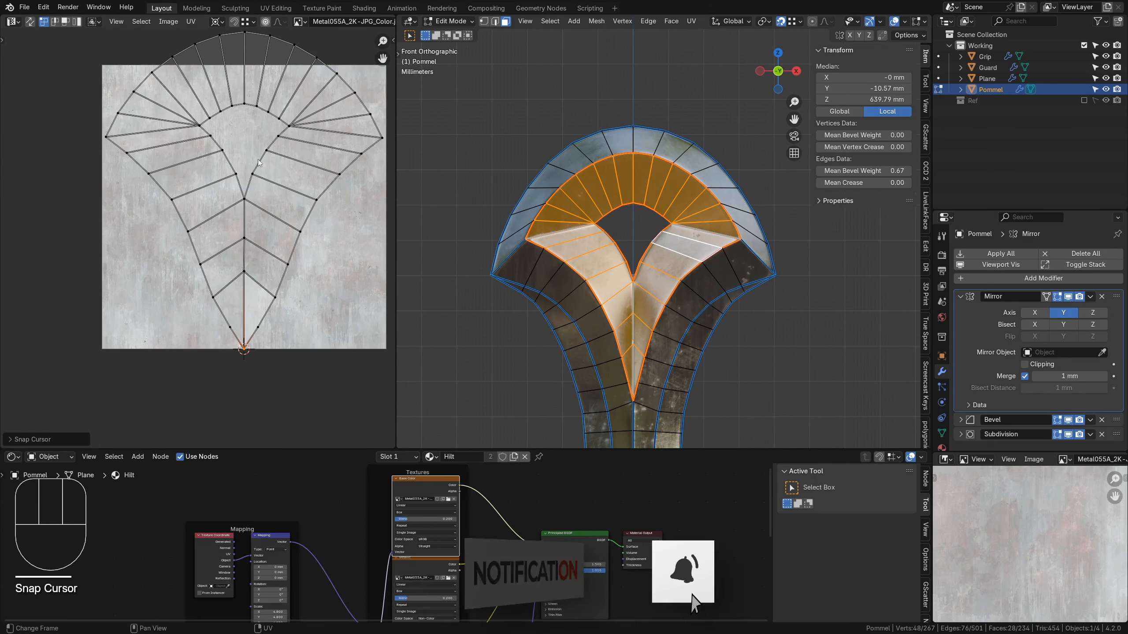
# Scale the entire UV island to about 0.892 around the 2D cursor so it fits within the texture bounds.
pyautogui.press('a')
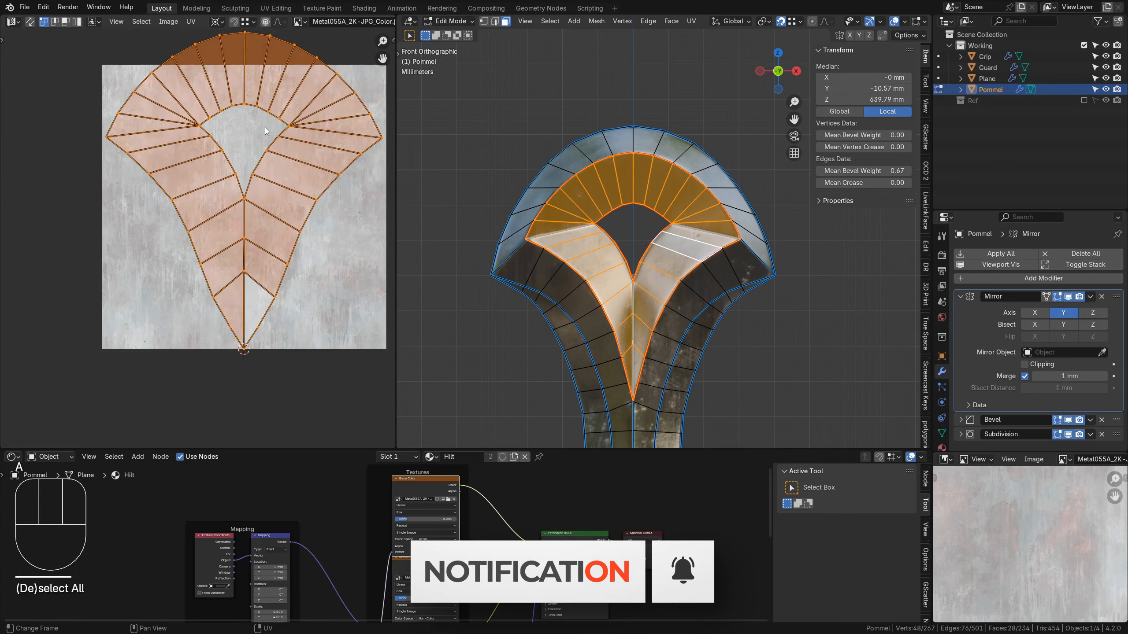
pyautogui.press('s')
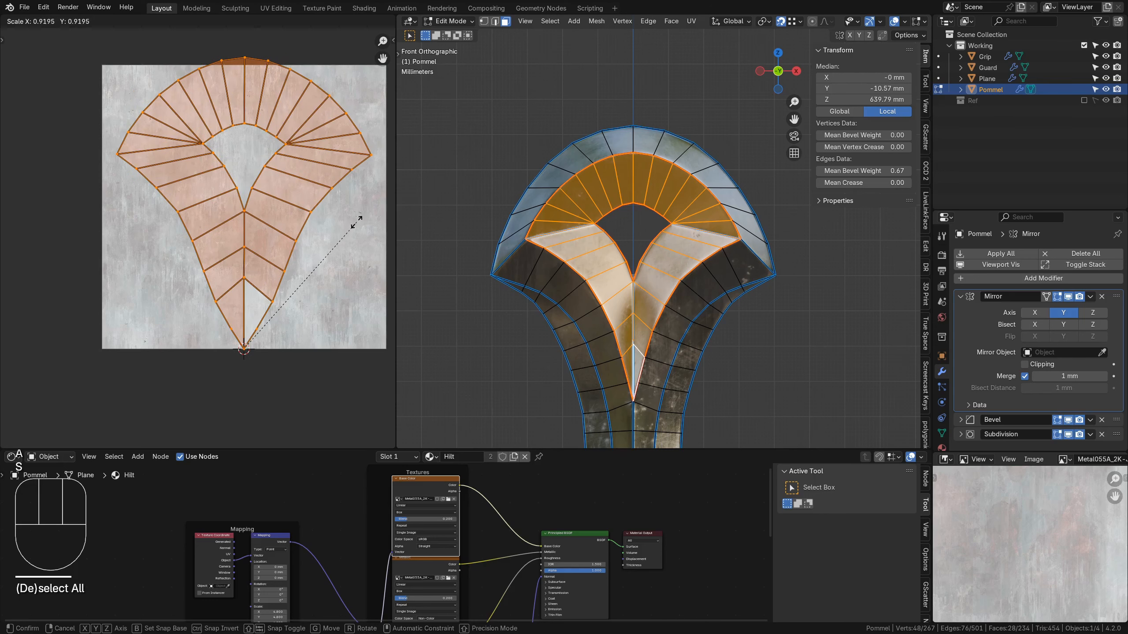
pyautogui.press('shift')
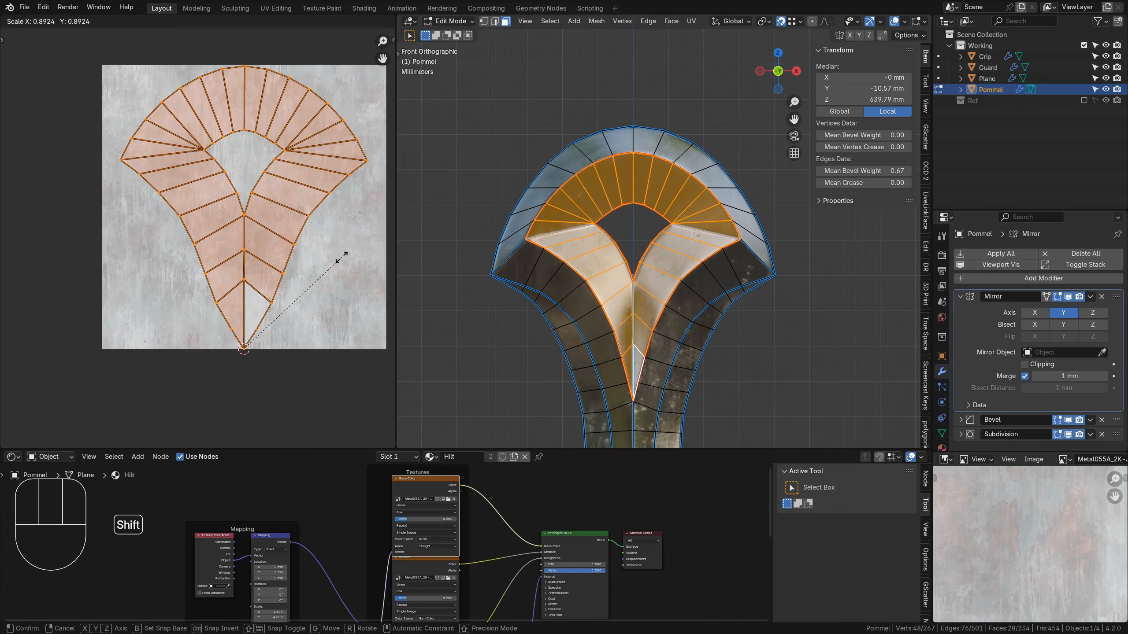
pyautogui.keyDown('shift'); pyautogui.click(341, 258); pyautogui.keyUp('shift')
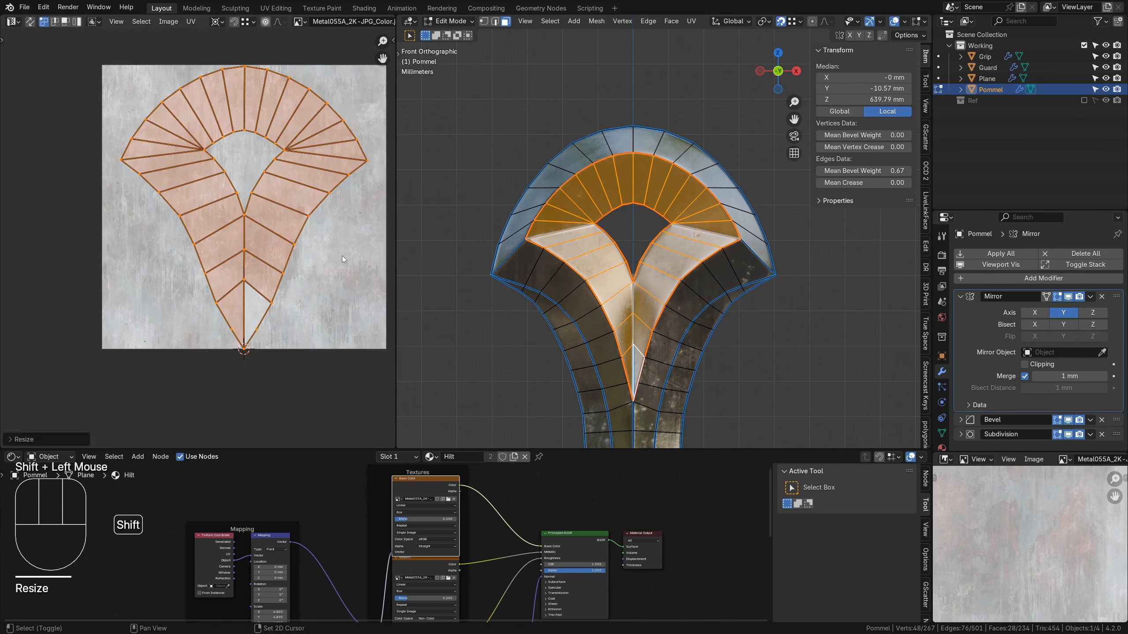
# Return to Object Mode, then shrink the image editor and enlarge the shader editor area.
pyautogui.press('Tab')
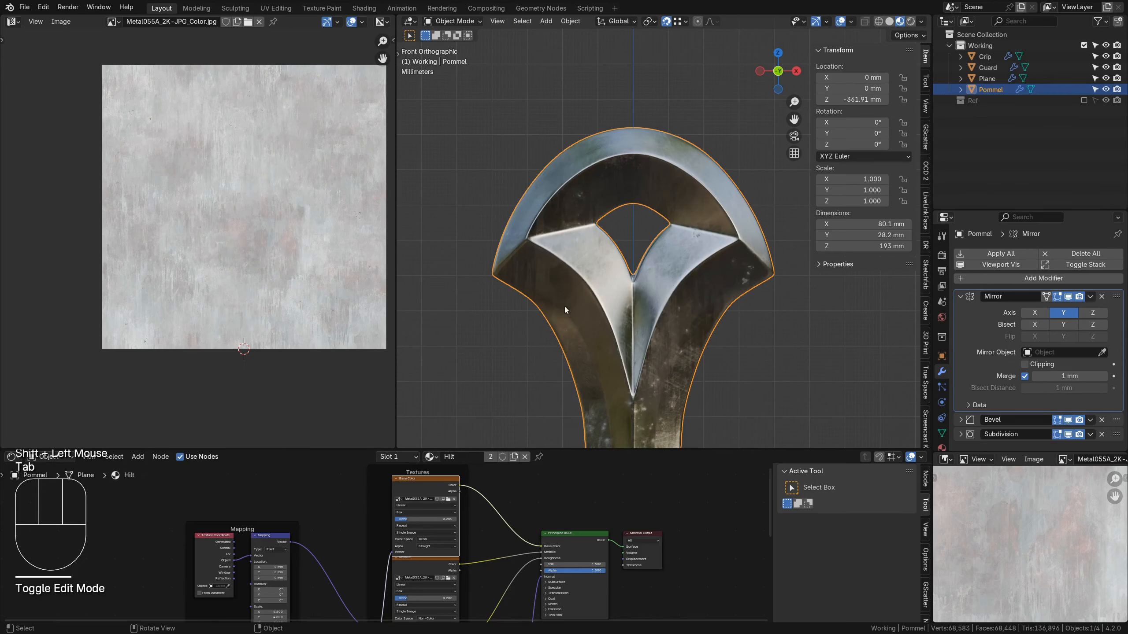
pyautogui.scroll(-3, 540, 230)
pyautogui.keyDown('shift'); pyautogui.moveTo(444, 533); pyautogui.dragTo(463, 522, button='middle'); pyautogui.keyUp('shift')
pyautogui.moveTo(396, 85); pyautogui.dragTo(152, 89)
pyautogui.moveTo(299, 453); pyautogui.dragTo(324, 316)
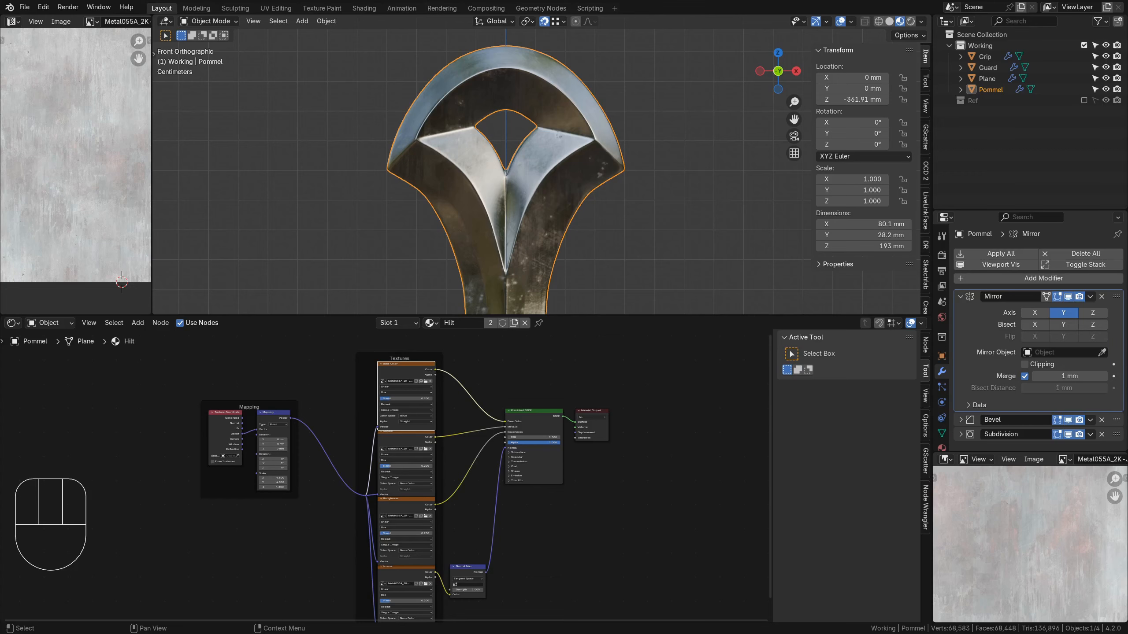
# Bring up Pommel_Inscription_2.tif and BladeInscription4K.tif, examine the blade inscription's runes up close, and close the blade image.
pyautogui.moveTo(1127, 44); pyautogui.dragTo(351, 36)
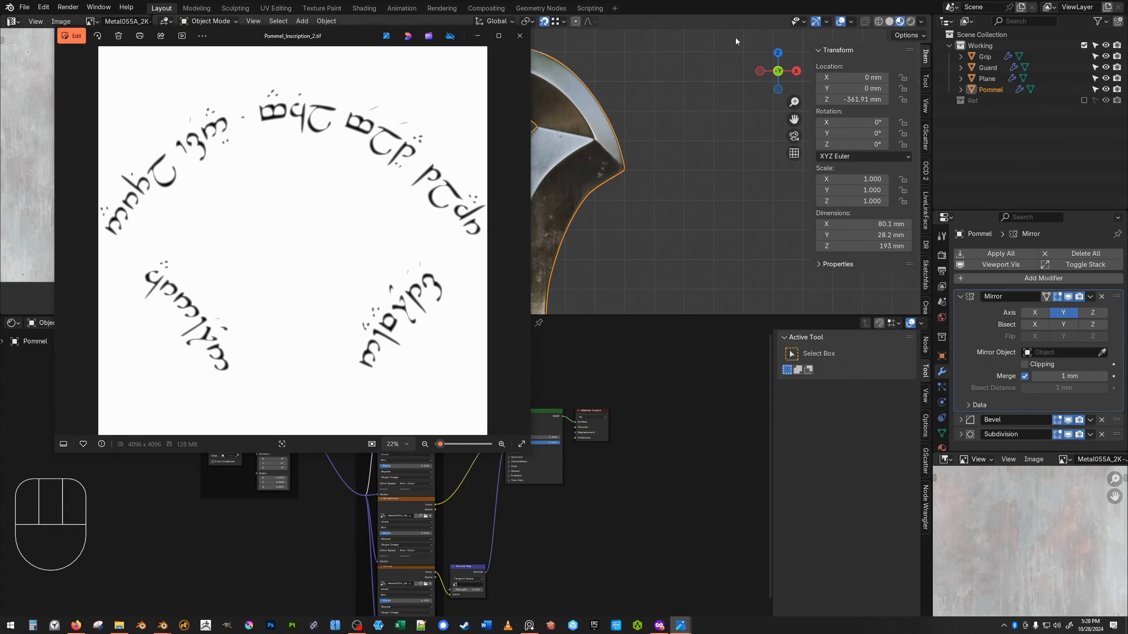
pyautogui.moveTo(1127, 89); pyautogui.dragTo(687, 128)
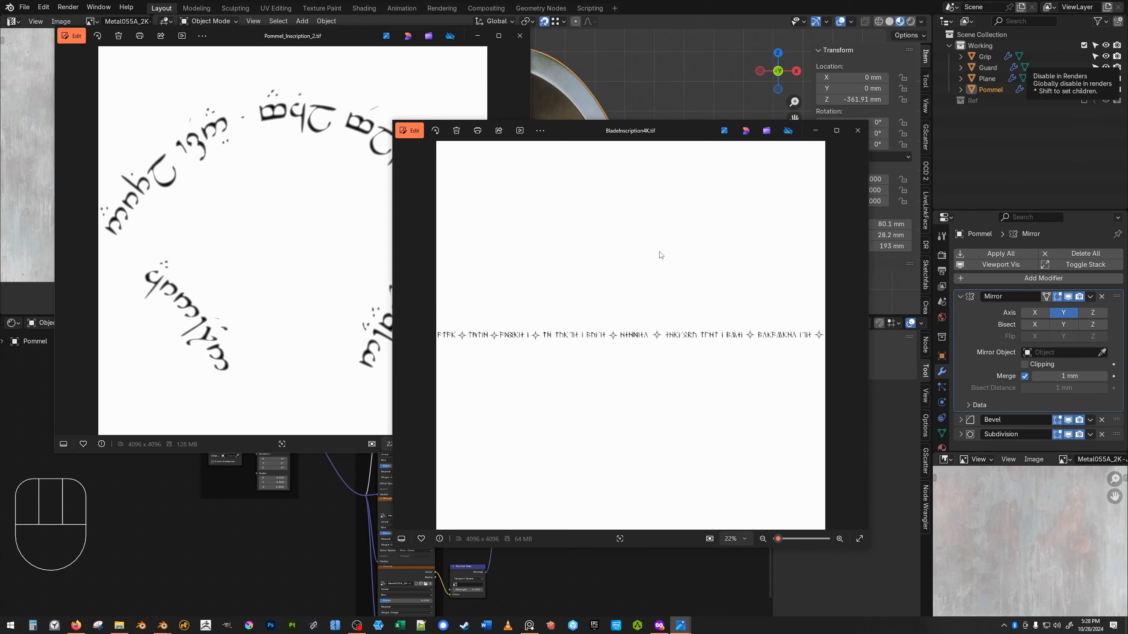
pyautogui.scroll(10, 660, 334)
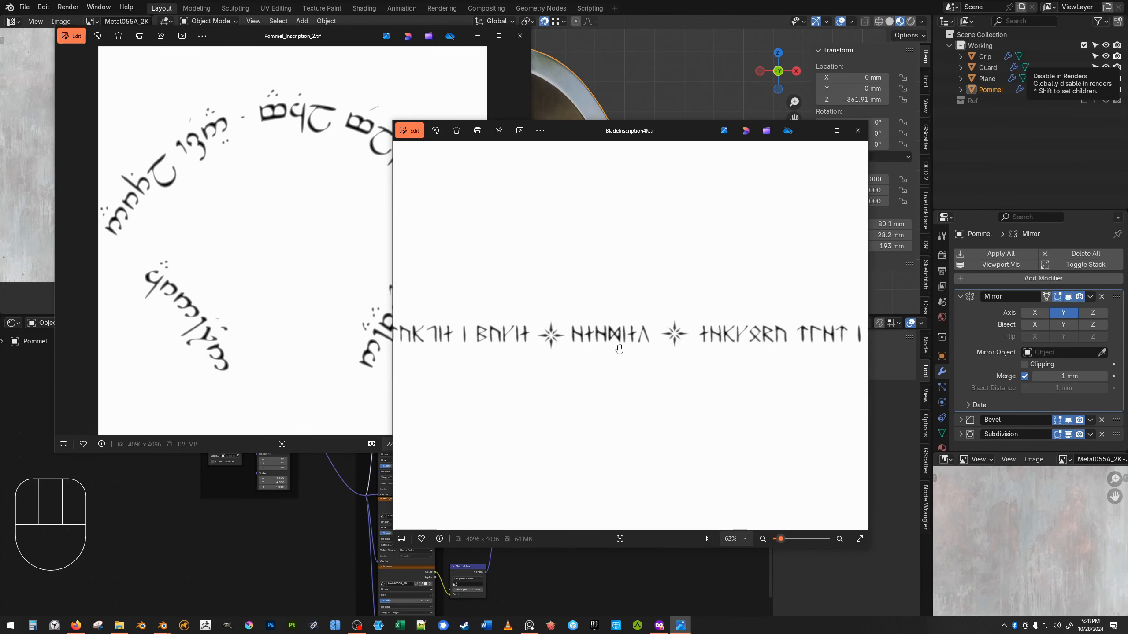
pyautogui.scroll(-6, 607, 322)
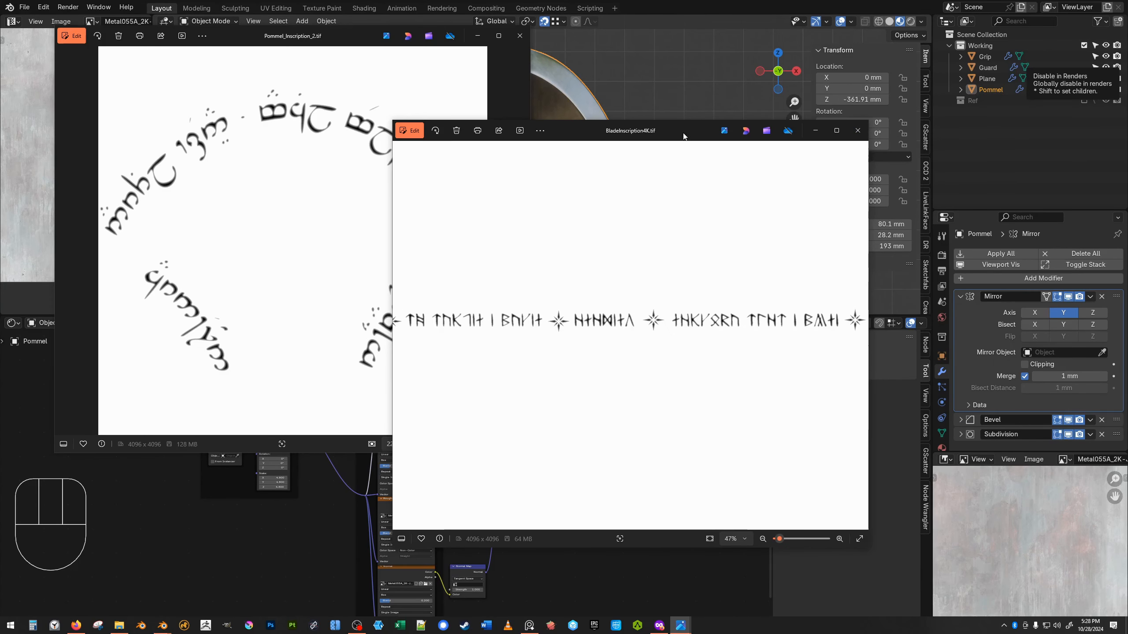
pyautogui.moveTo(685, 133); pyautogui.dragTo(626, 162)
pyautogui.scroll(-3, 587, 282)
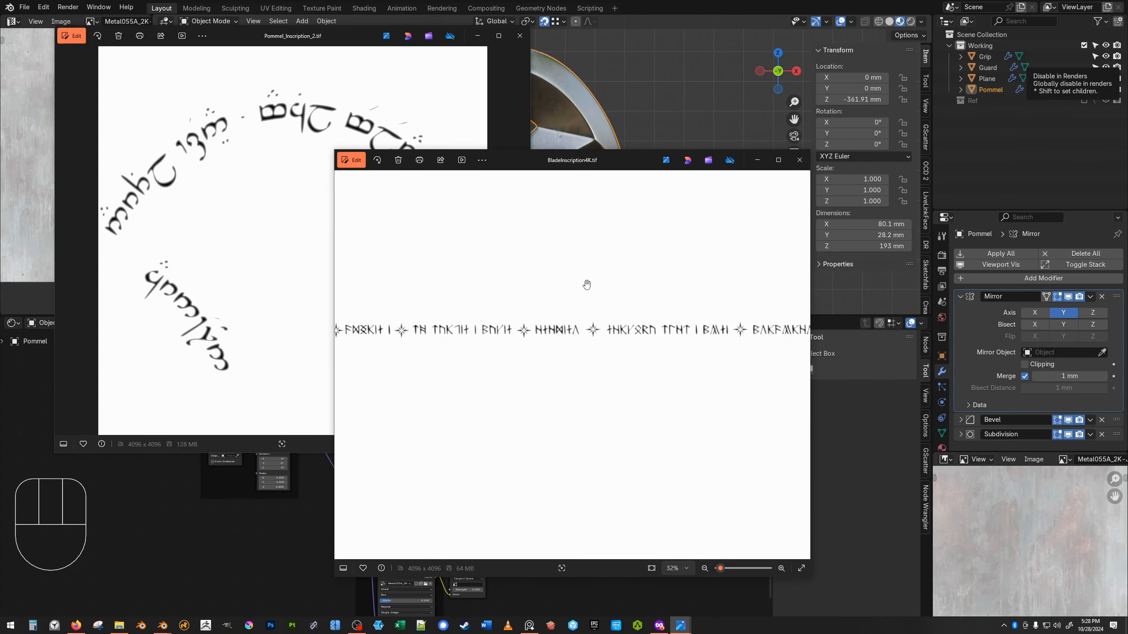
pyautogui.moveTo(487, 301); pyautogui.dragTo(648, 312)
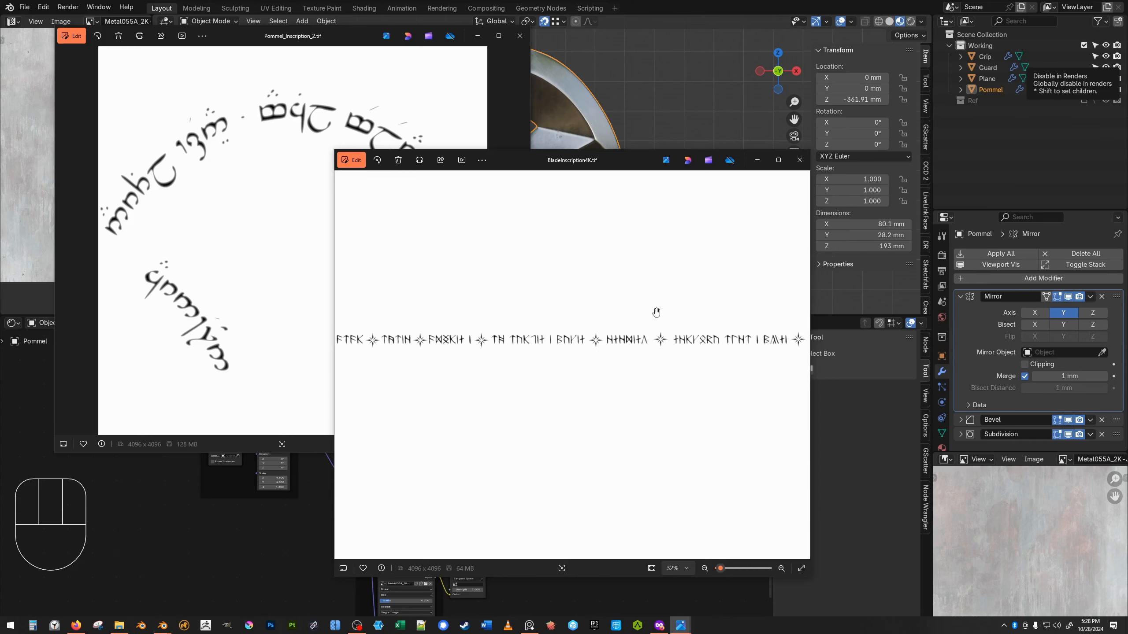
pyautogui.moveTo(617, 166); pyautogui.dragTo(626, 146)
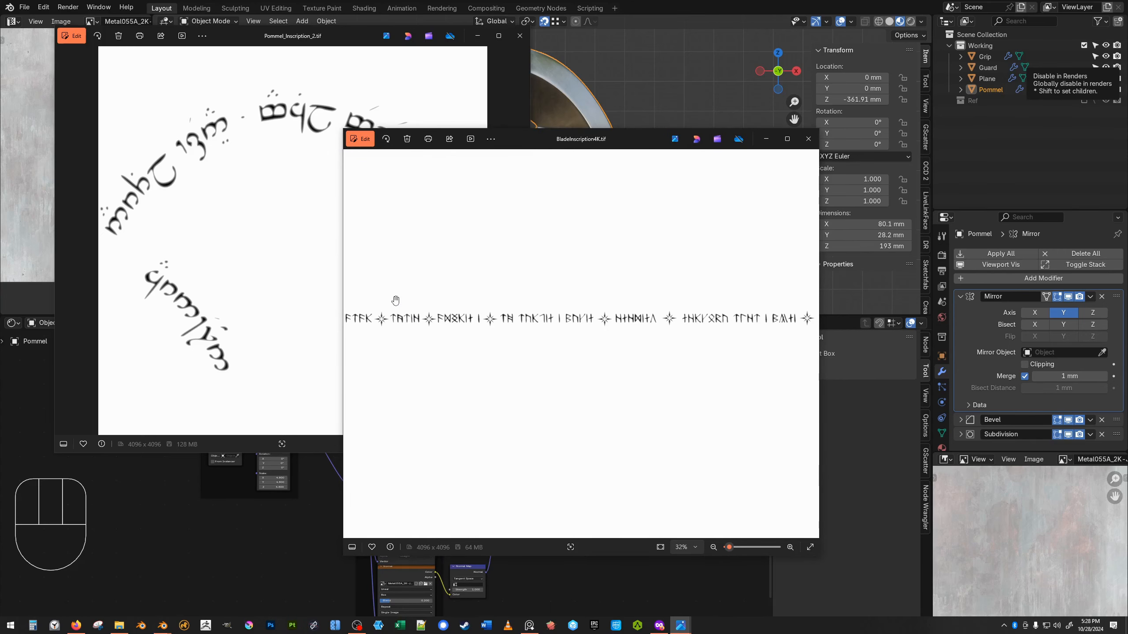
pyautogui.click(808, 139)
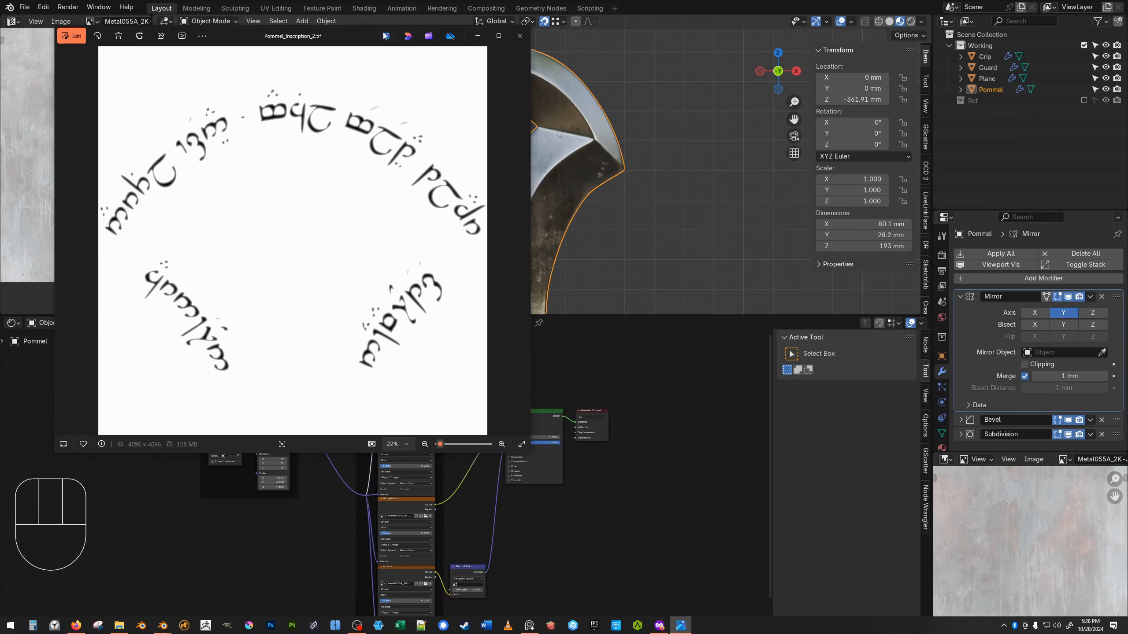
# Examine the lettering and soft edges in Pommel_Inscription_2.tif up close and return to Blender.
pyautogui.moveTo(311, 41); pyautogui.dragTo(496, 74)
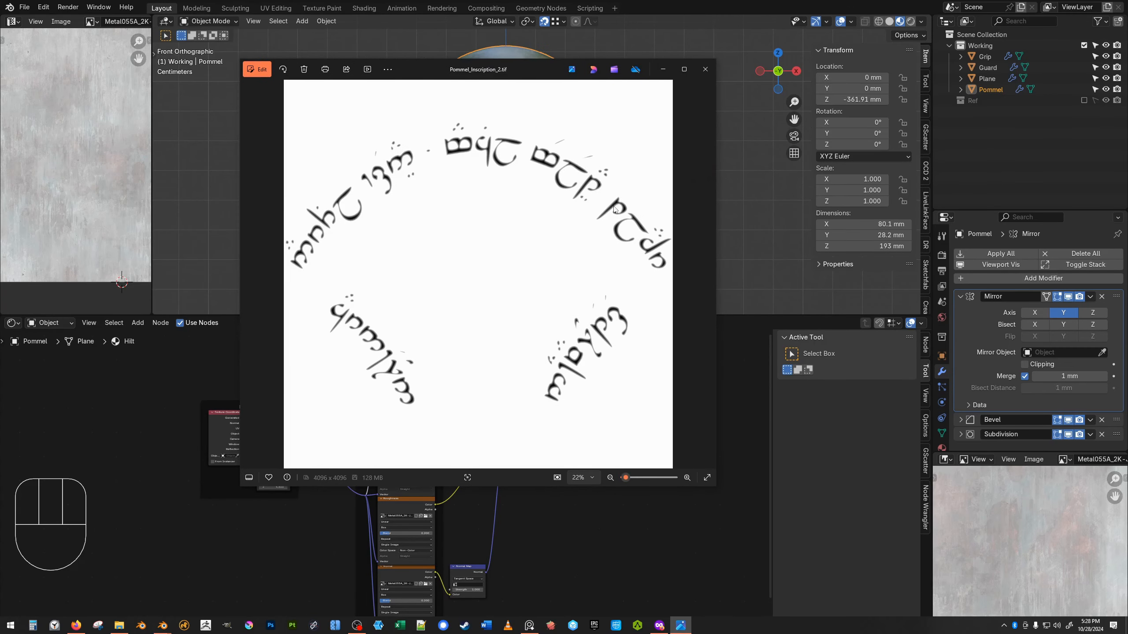
pyautogui.scroll(5, 538, 143)
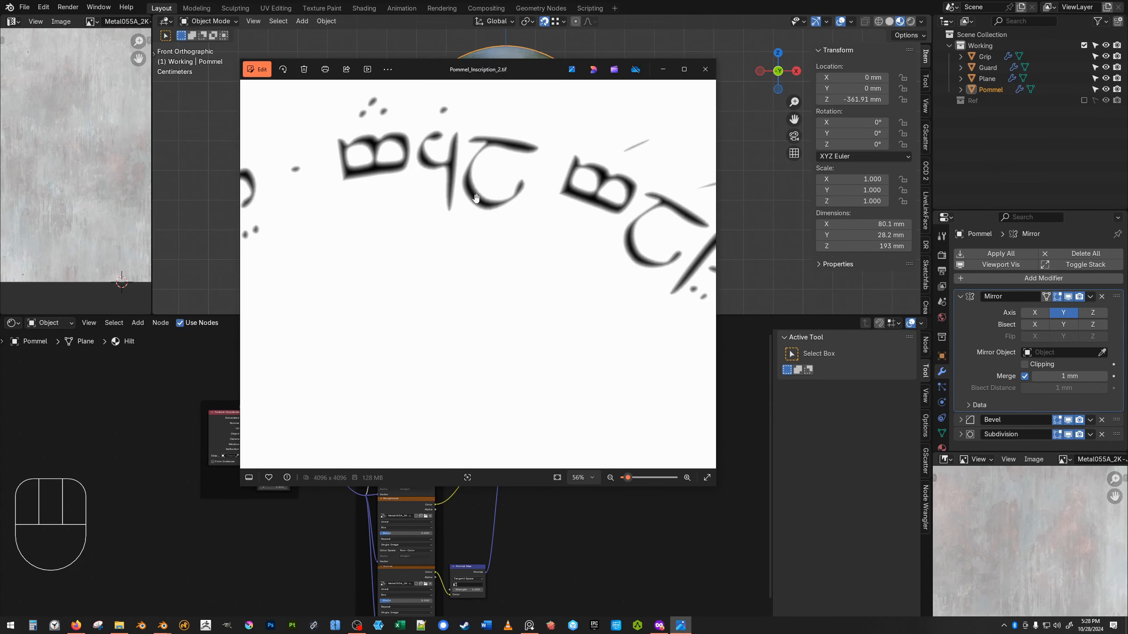
pyautogui.scroll(1, 470, 195)
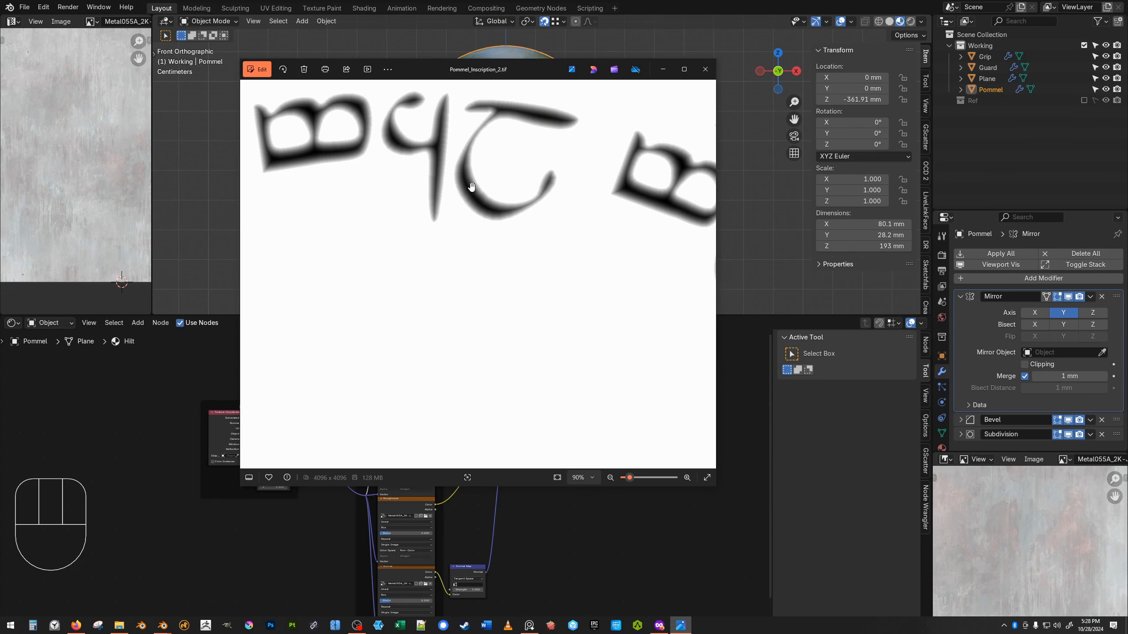
pyautogui.scroll(-2, 468, 173)
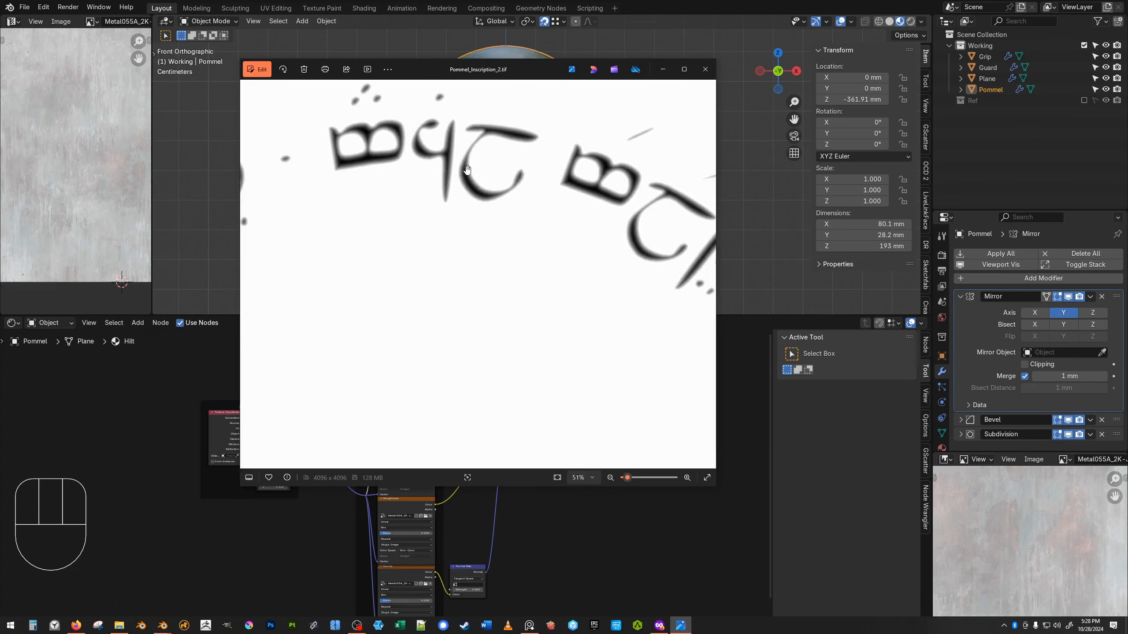
pyautogui.click(437, 491)
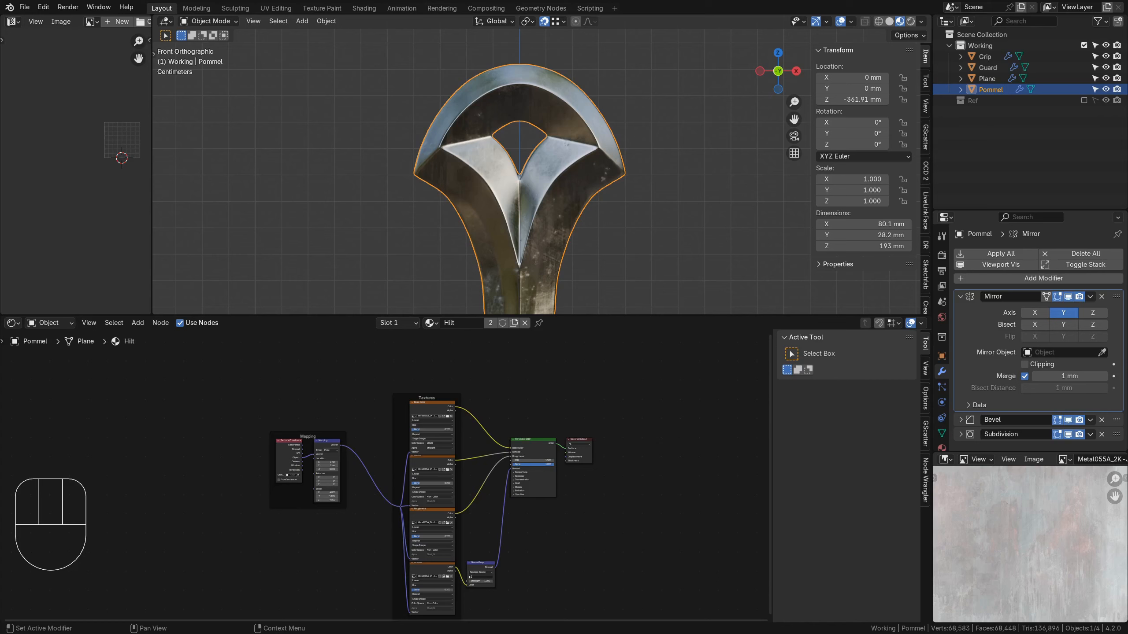
# Add Pommel_Inscription_2.tif to the Hilt material as an image texture node and place it above the Textures frame.
pyautogui.moveTo(361, 361); pyautogui.dragTo(355, 367)
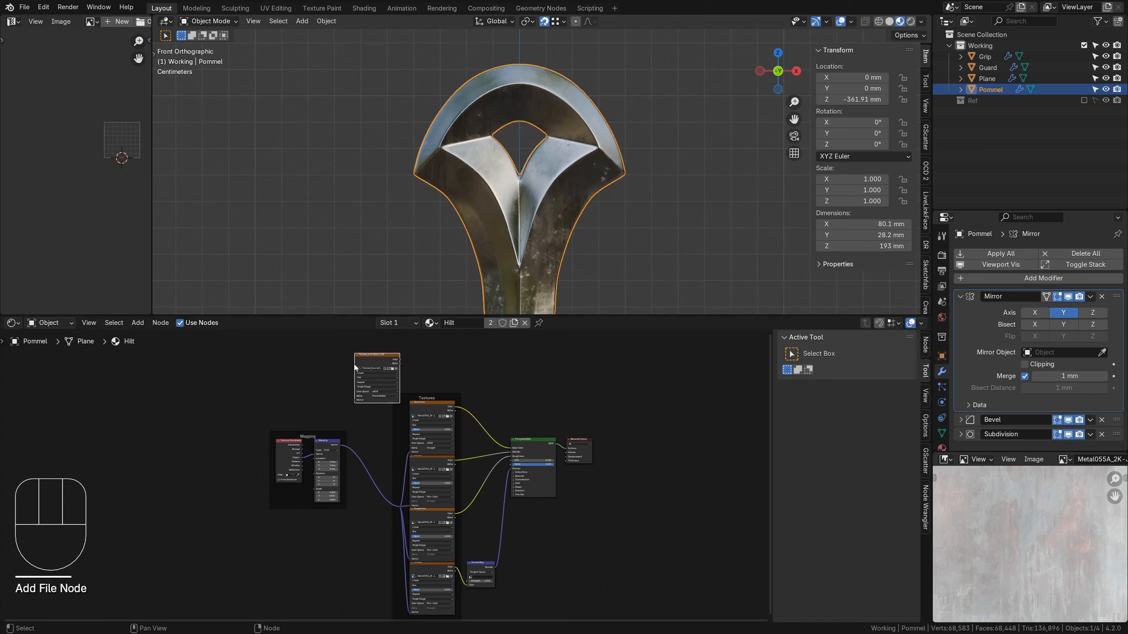
pyautogui.scroll(3, 373, 361)
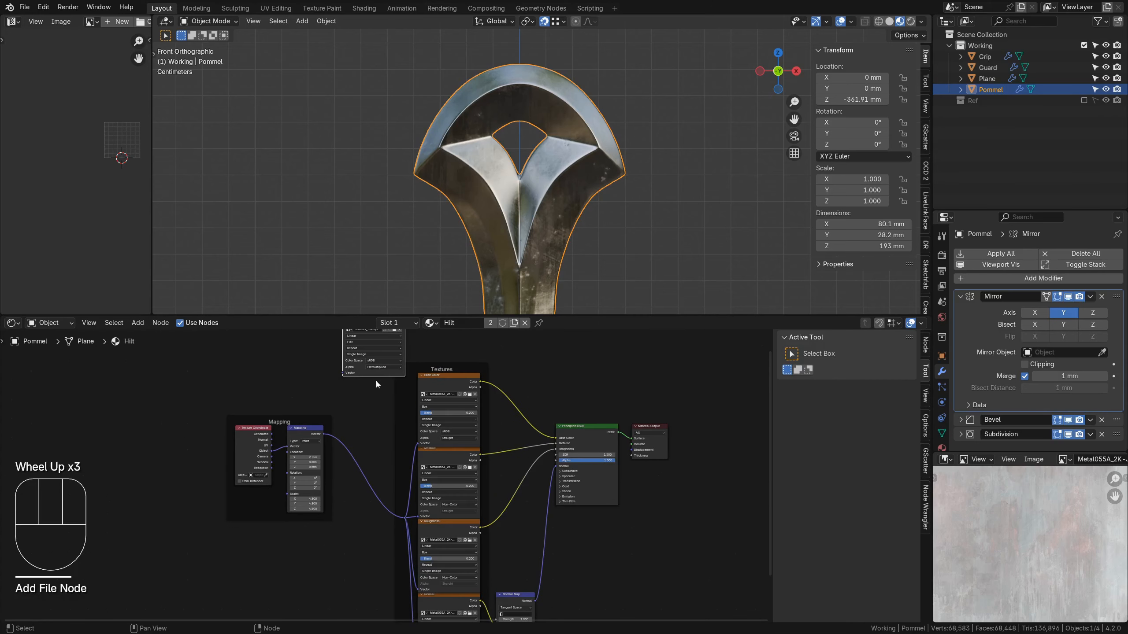
pyautogui.moveTo(375, 381); pyautogui.dragTo(379, 528, button='middle')
pyautogui.moveTo(377, 442); pyautogui.dragTo(373, 421)
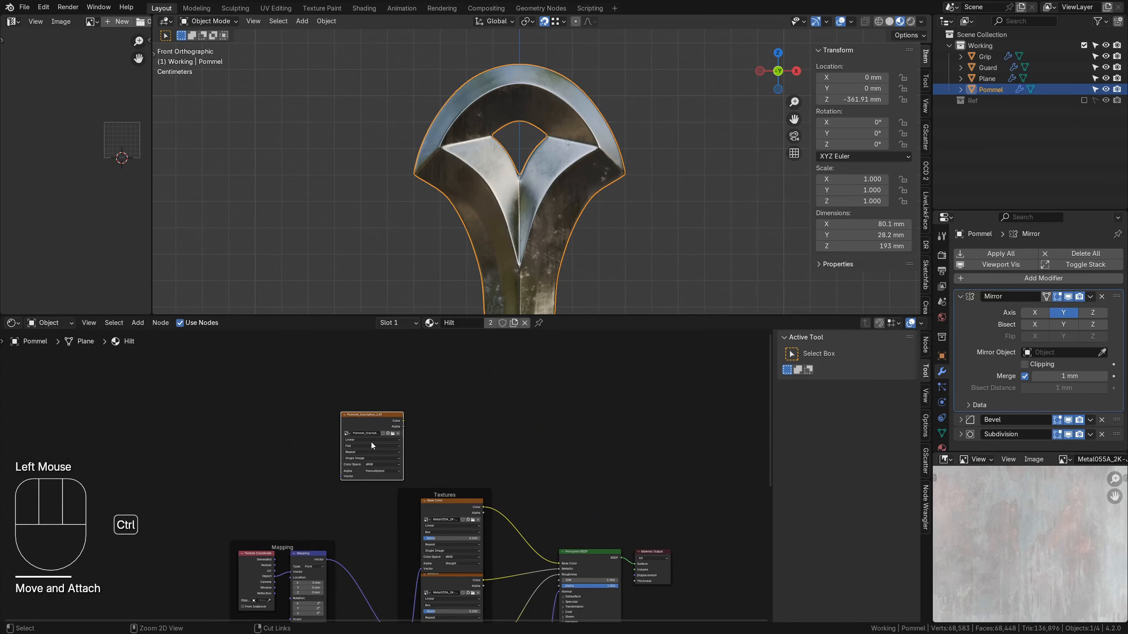
# Add Texture Coordinate and Mapping nodes to the pommel inscription texture and position them beside it.
pyautogui.hotkey('ctrl', 't')
pyautogui.moveTo(233, 408); pyautogui.dragTo(322, 462)
pyautogui.moveTo(321, 418); pyautogui.dragTo(316, 417)
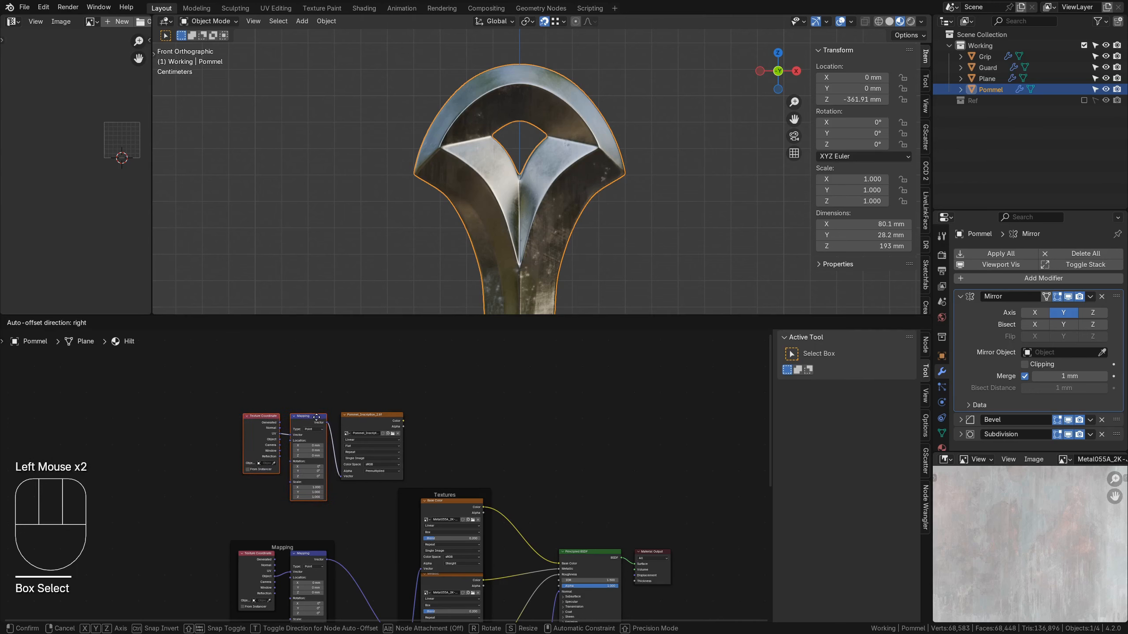
# Move the Principled BSDF and Material Output nodes farther away from the Textures frame to make room for more nodes.
pyautogui.moveTo(569, 493); pyautogui.dragTo(493, 397, button='middle')
pyautogui.moveTo(497, 421); pyautogui.dragTo(598, 546)
pyautogui.moveTo(525, 457); pyautogui.dragTo(629, 461)
pyautogui.moveTo(548, 538); pyautogui.dragTo(530, 488, button='middle')
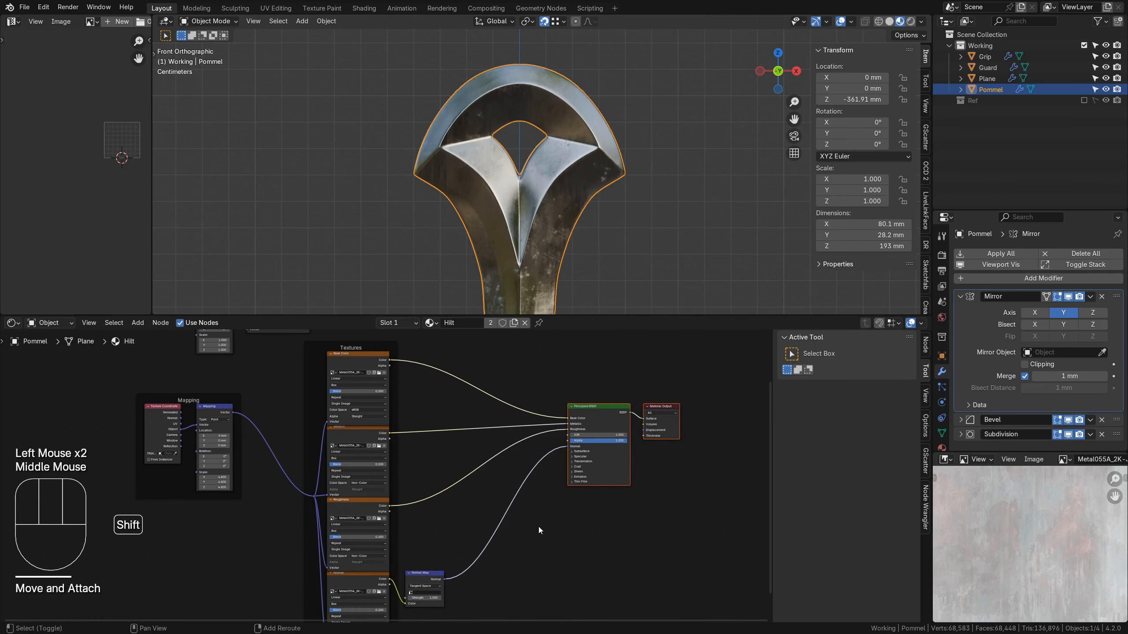
# Add a Bump node between the Normal Map and the Principled BSDF's Normal input, positioned just before the shader.
pyautogui.hotkey('shift', 'a')
pyautogui.write('bum')
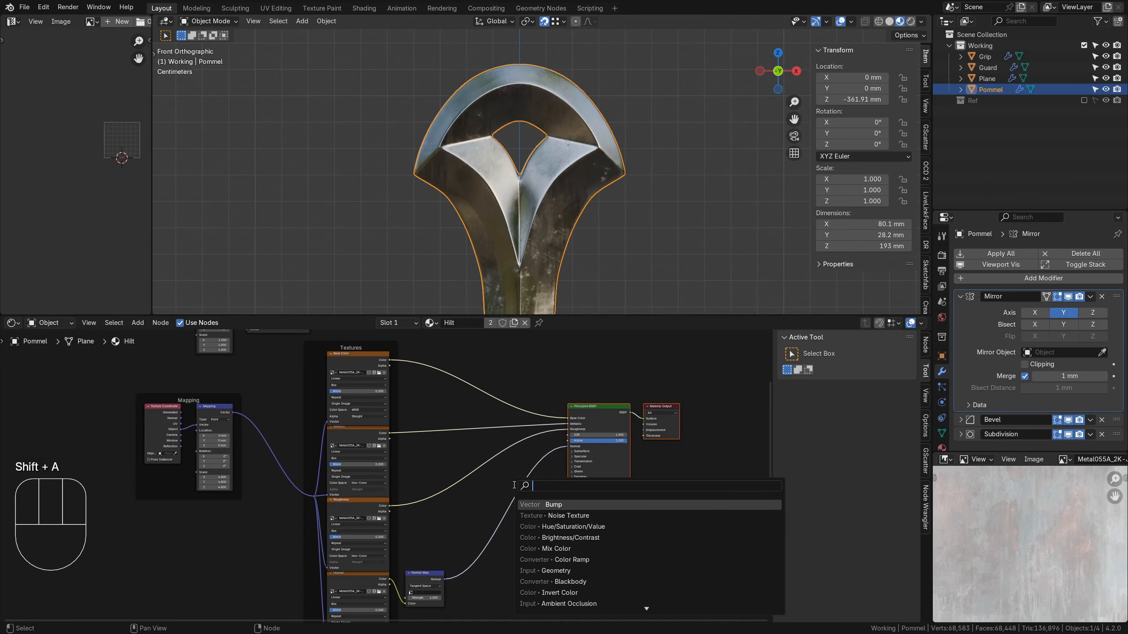
pyautogui.write('p')
pyautogui.press('Return')
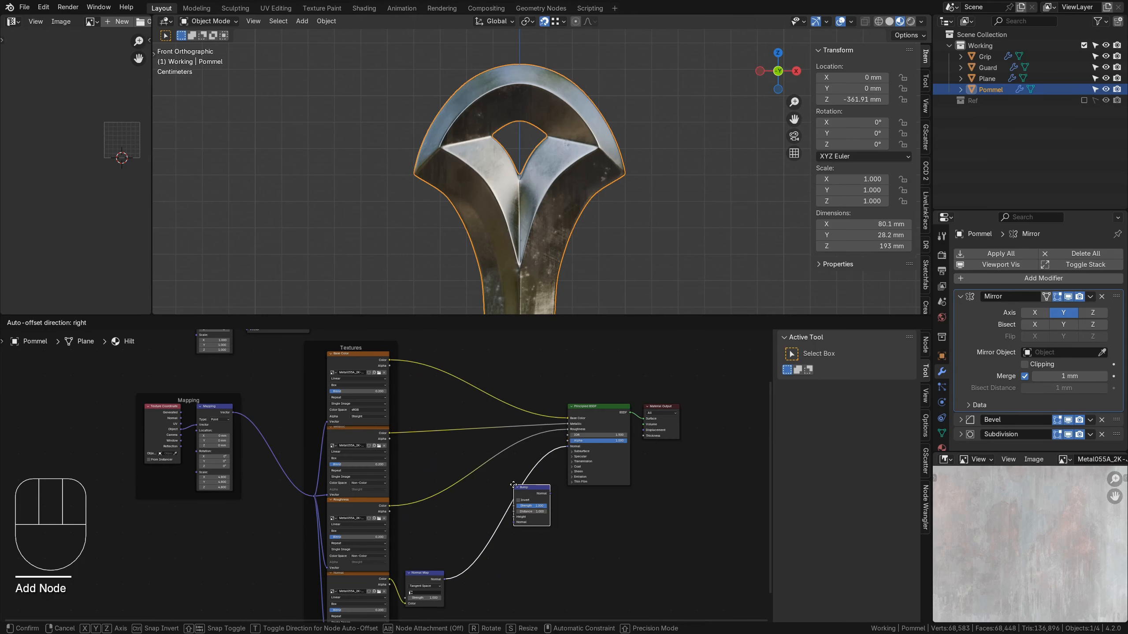
pyautogui.click(513, 485)
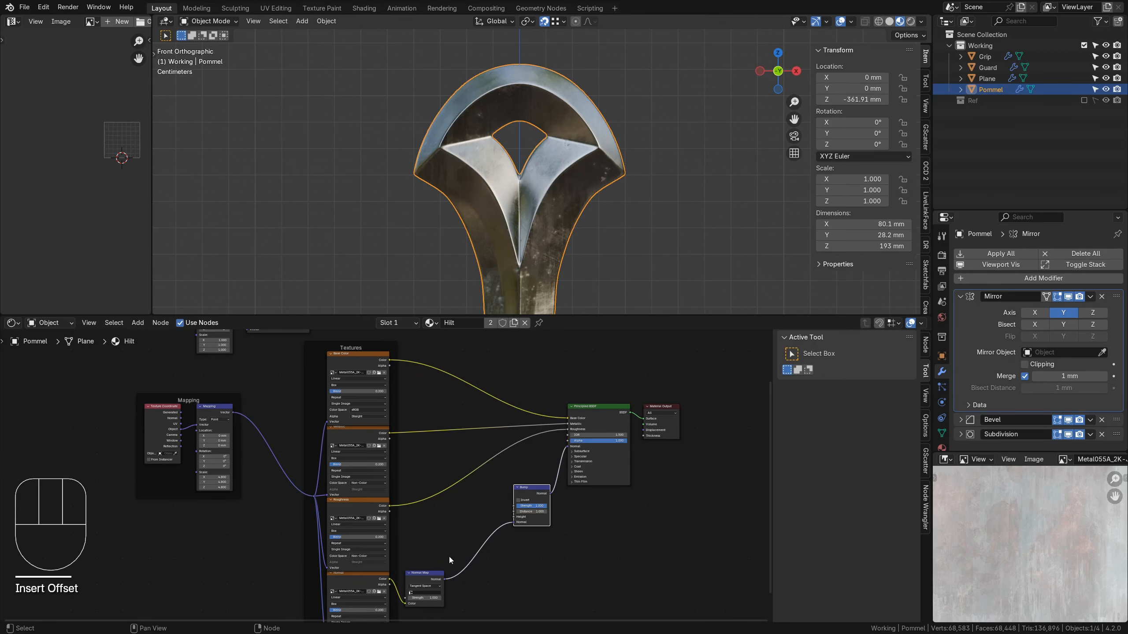
pyautogui.moveTo(526, 504); pyautogui.dragTo(515, 528, button='middle')
pyautogui.moveTo(523, 518); pyautogui.dragTo(518, 512)
# Connect the pommel inscription image's Color output to the Bump node's Height input.
pyautogui.moveTo(393, 350); pyautogui.dragTo(411, 398, button='middle')
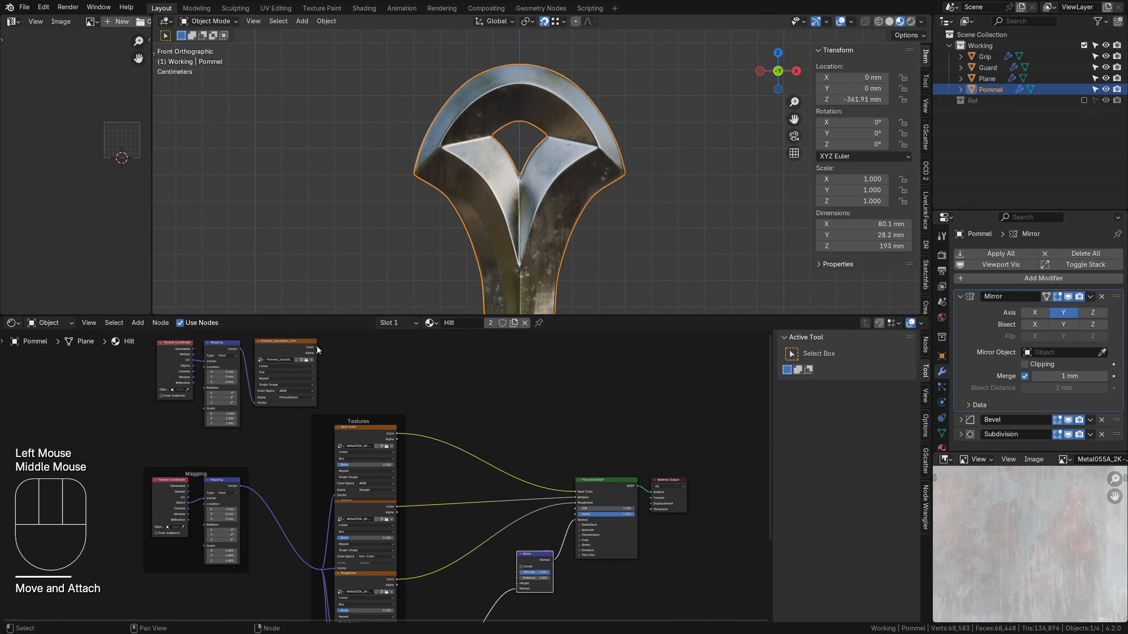
pyautogui.moveTo(317, 348); pyautogui.dragTo(517, 582)
pyautogui.moveTo(261, 401); pyautogui.dragTo(257, 402)
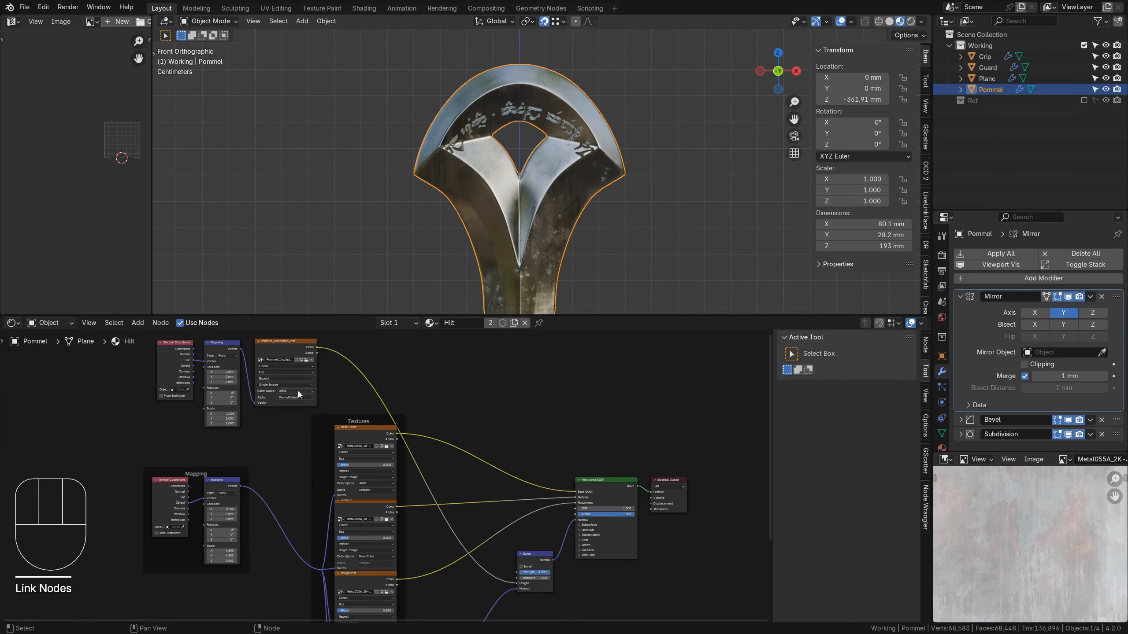
# Set the pommel inscription image's color space to Non-Color and its extension mode to Extend.
pyautogui.scroll(3, 278, 399)
pyautogui.moveTo(273, 408); pyautogui.dragTo(398, 511, button='middle')
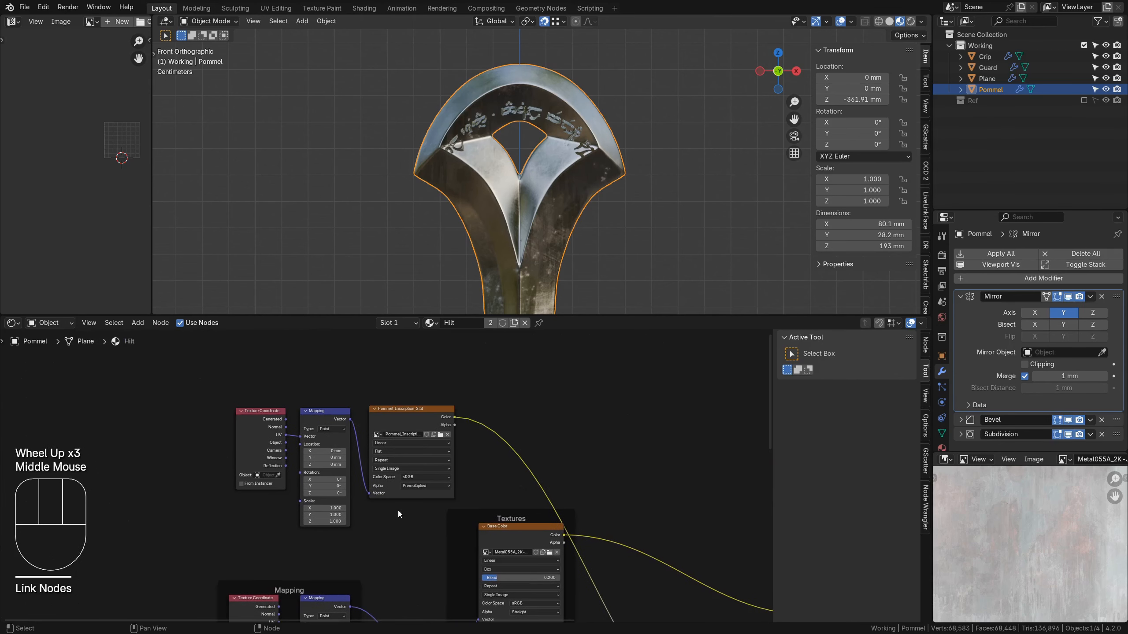
pyautogui.click(413, 478)
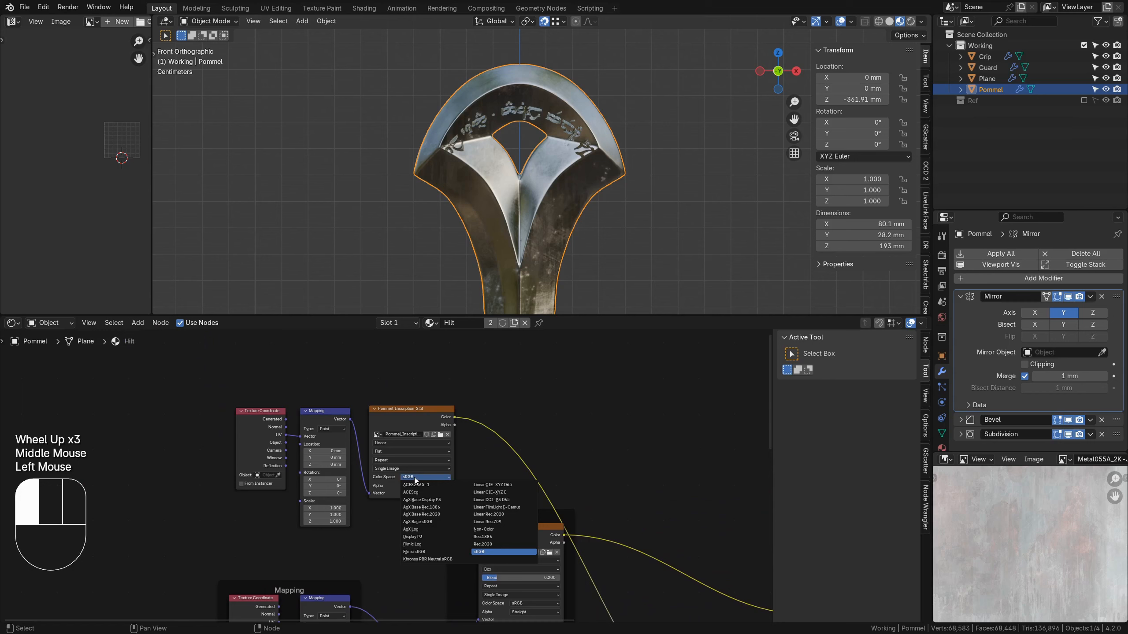
pyautogui.click(484, 530)
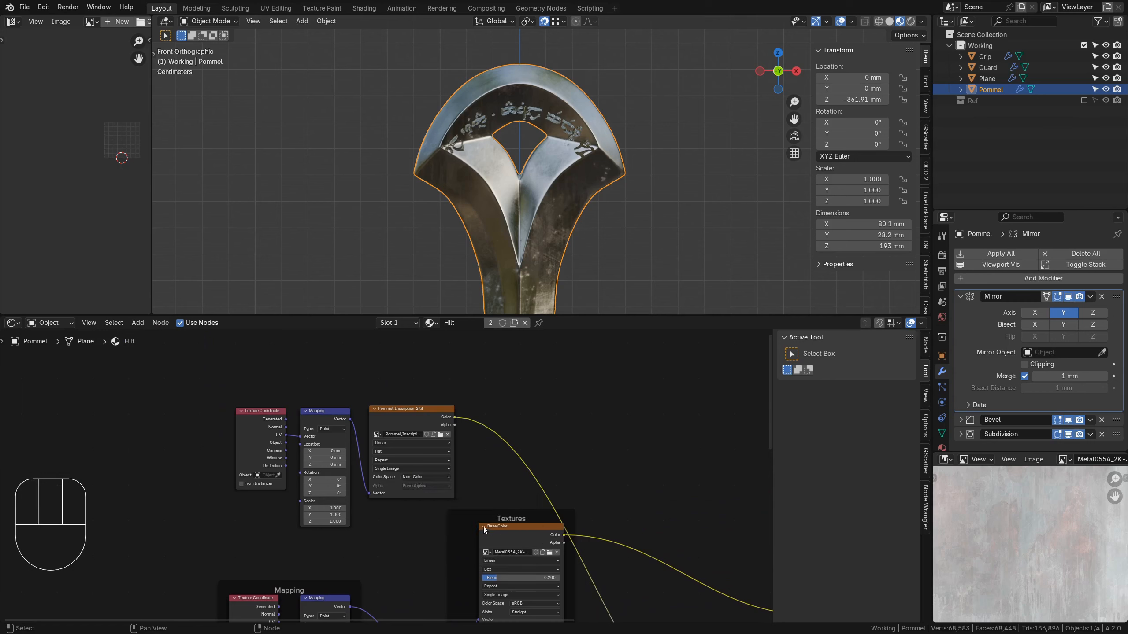
pyautogui.click(394, 461)
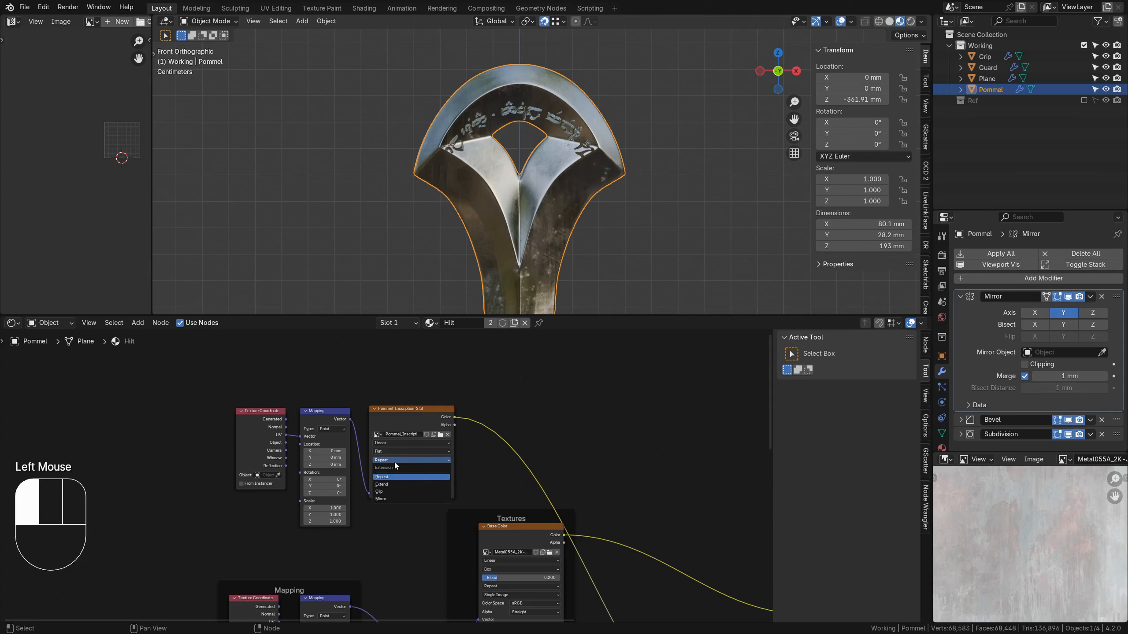
pyautogui.click(387, 484)
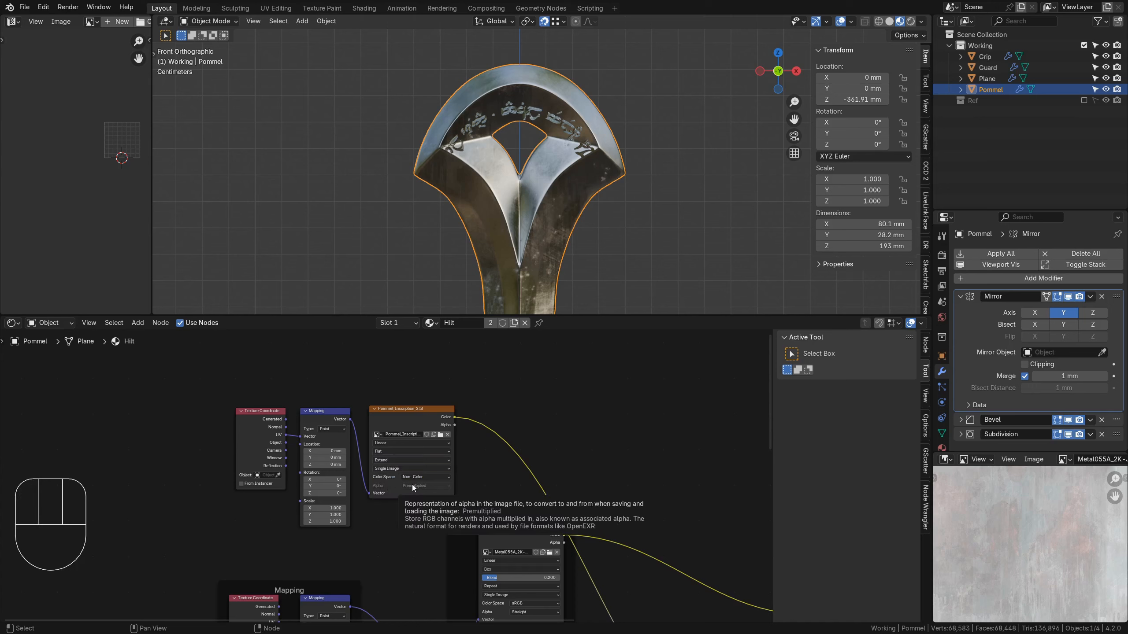
# Set the inscription's Mapping node type to Texture and scale the lettering down slightly on all three axes.
pyautogui.click(334, 429)
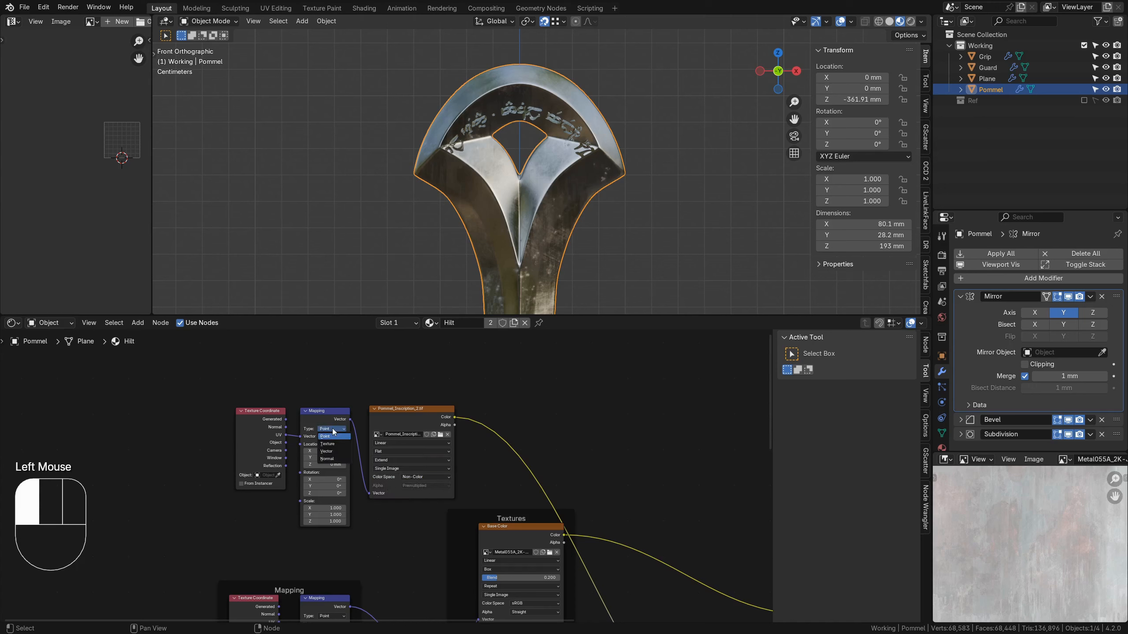
pyautogui.click(334, 443)
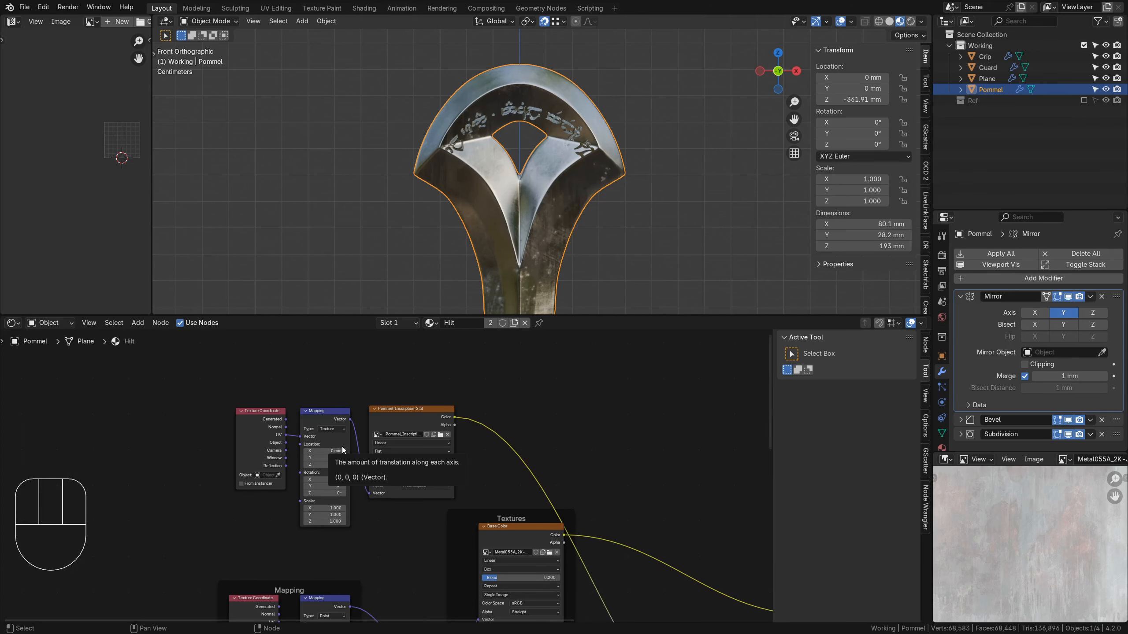
pyautogui.moveTo(532, 123); pyautogui.dragTo(605, 222, button='middle')
pyautogui.scroll(3, 567, 142)
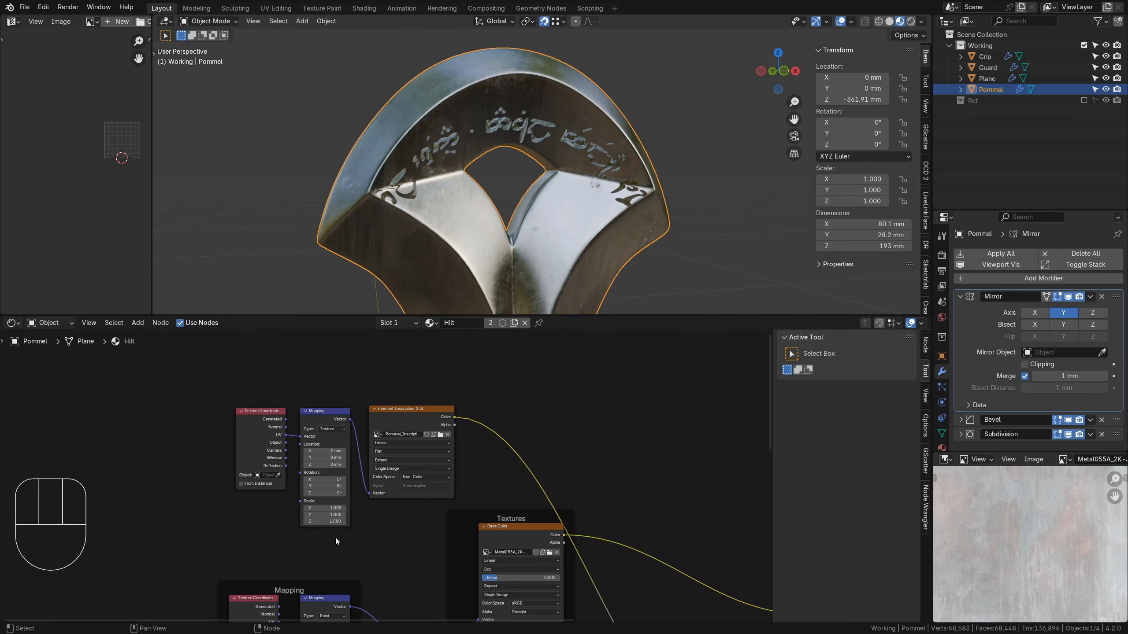
pyautogui.click(335, 521)
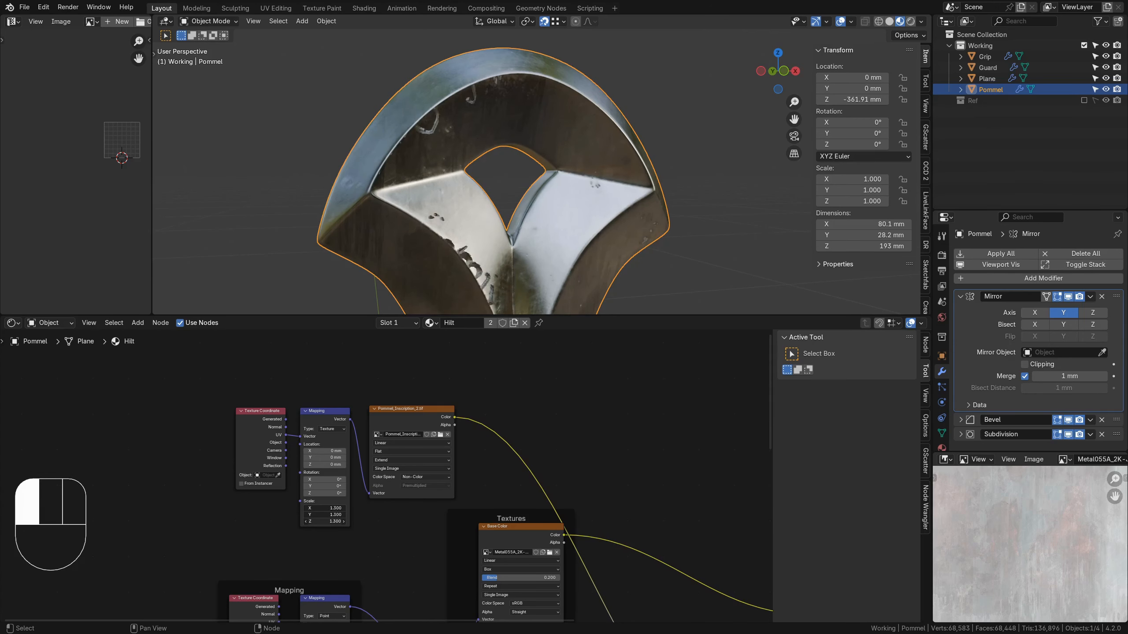
pyautogui.moveTo(324, 521)
pyautogui.mouseDown()
pyautogui.moveTo(315, 521)
pyautogui.moveTo(329, 522)
pyautogui.mouseUp()
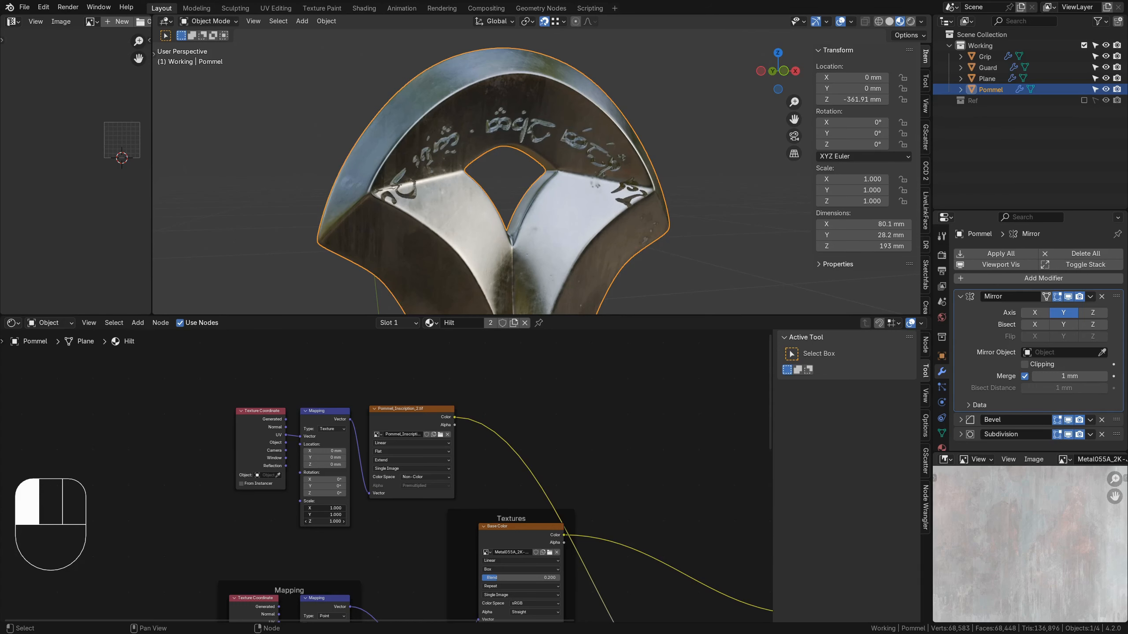
pyautogui.moveTo(330, 521)
pyautogui.mouseDown()
pyautogui.moveTo(339, 521)
pyautogui.moveTo(318, 521)
pyautogui.mouseUp()
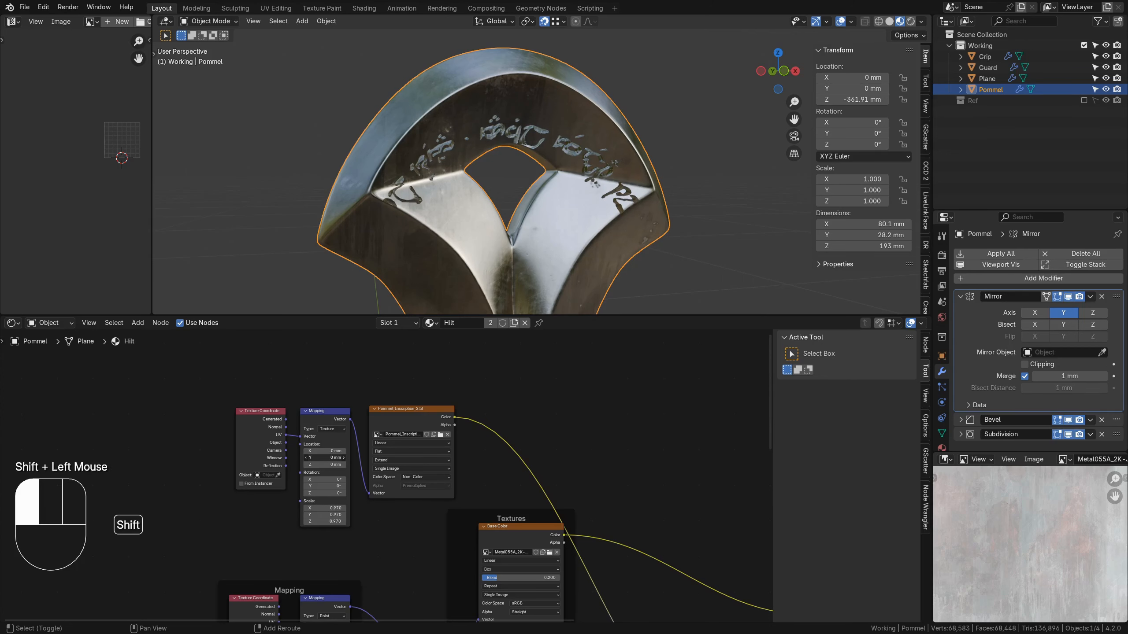
# Shrink the inscription further on all axes and shift its Mapping location to X 70 mm, Y 200 mm.
pyautogui.keyDown('shift'); pyautogui.moveTo(326, 458); pyautogui.dragTo(330, 455); pyautogui.keyUp('shift')
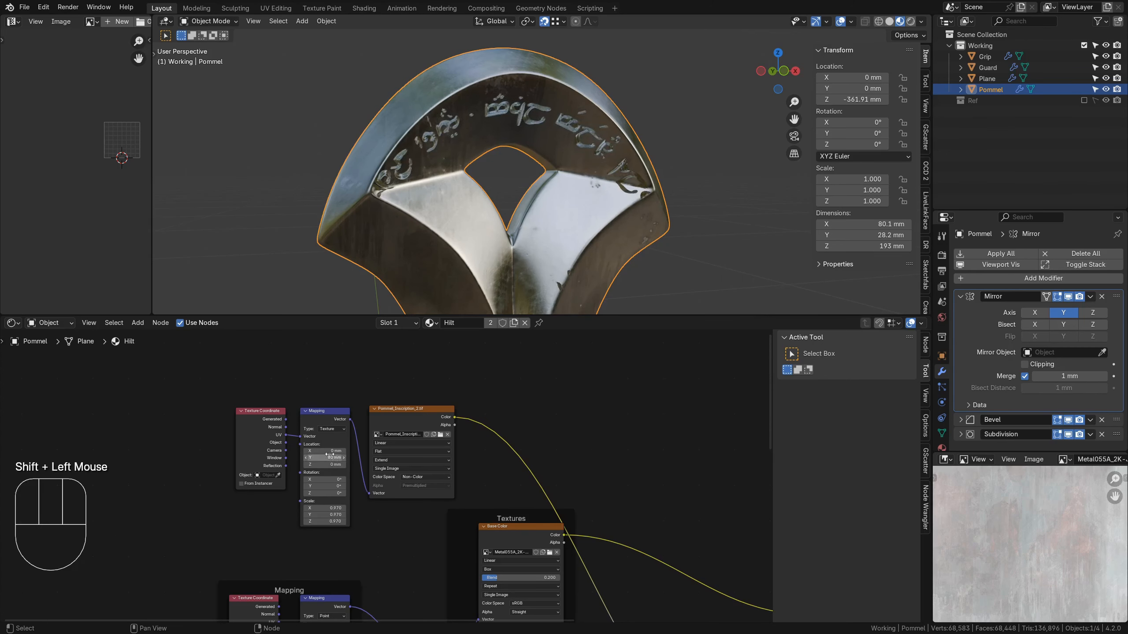
pyautogui.keyDown('shift'); pyautogui.click(334, 522); pyautogui.keyUp('shift')
pyautogui.click(332, 522)
pyautogui.keyDown('shift'); pyautogui.moveTo(333, 522); pyautogui.dragTo(279, 521); pyautogui.keyUp('shift')
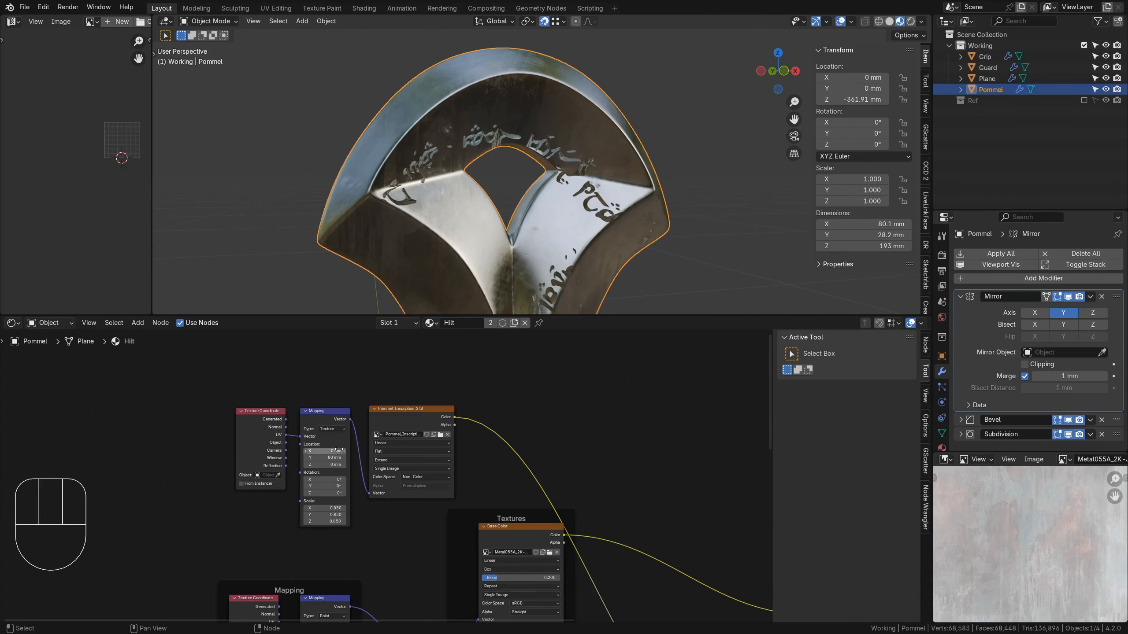
pyautogui.moveTo(332, 451); pyautogui.dragTo(385, 458)
pyautogui.keyDown('shift'); pyautogui.moveTo(332, 451); pyautogui.dragTo(354, 451); pyautogui.keyUp('shift')
# Set the inscription's Mapping scale to 0.7 on all axes and increase its Y location to shift the lettering.
pyautogui.moveTo(324, 507); pyautogui.dragTo(335, 522)
pyautogui.write('.')
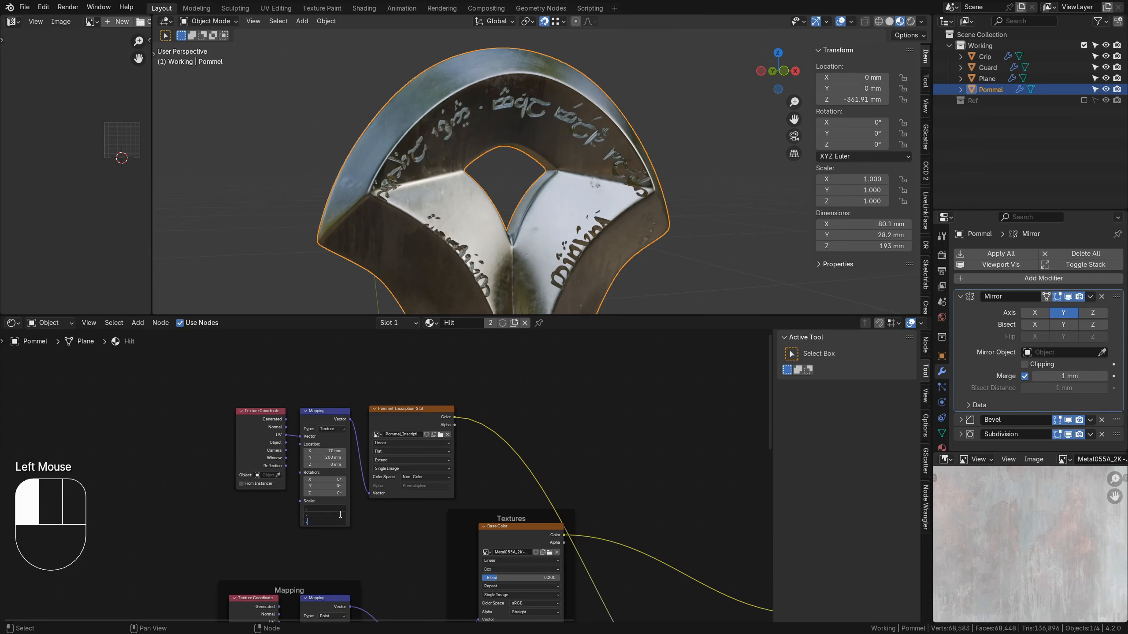
pyautogui.write('7')
pyautogui.press('Return')
pyautogui.keyDown('shift'); pyautogui.moveTo(334, 458); pyautogui.dragTo(369, 452); pyautogui.keyUp('shift')
# Set the inscription's Mapping scale to 0.75 on all axes and its location to X 120 mm, Y 310 mm.
pyautogui.moveTo(332, 508); pyautogui.dragTo(333, 522)
pyautogui.write('.75')
pyautogui.press('Return')
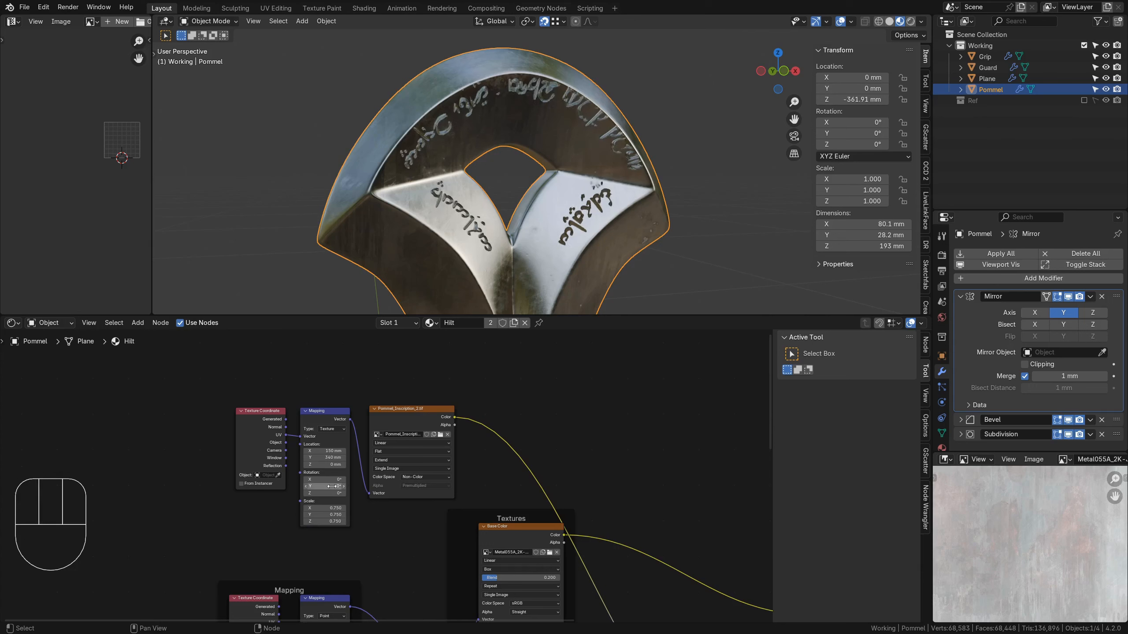
pyautogui.moveTo(331, 451)
pyautogui.keyDown('shift'); pyautogui.mouseDown()
pyautogui.moveTo(308, 451)
pyautogui.moveTo(337, 451)
pyautogui.mouseUp(); pyautogui.keyUp('shift')
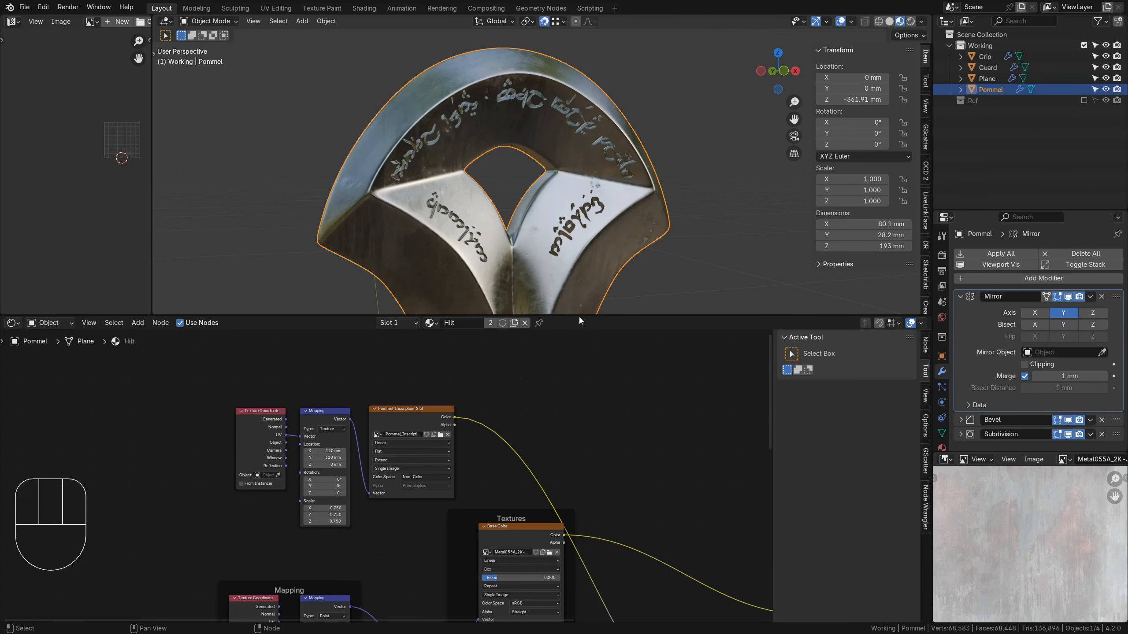
# Maximize the 3D viewport, enter Edit Mode on the pommel and deselect all of its faces.
pyautogui.moveTo(599, 254)
pyautogui.mouseDown(button='middle')
pyautogui.moveTo(616, 251)
pyautogui.moveTo(596, 244)
pyautogui.moveTo(595, 254)
pyautogui.moveTo(590, 235)
pyautogui.mouseUp(button='middle')
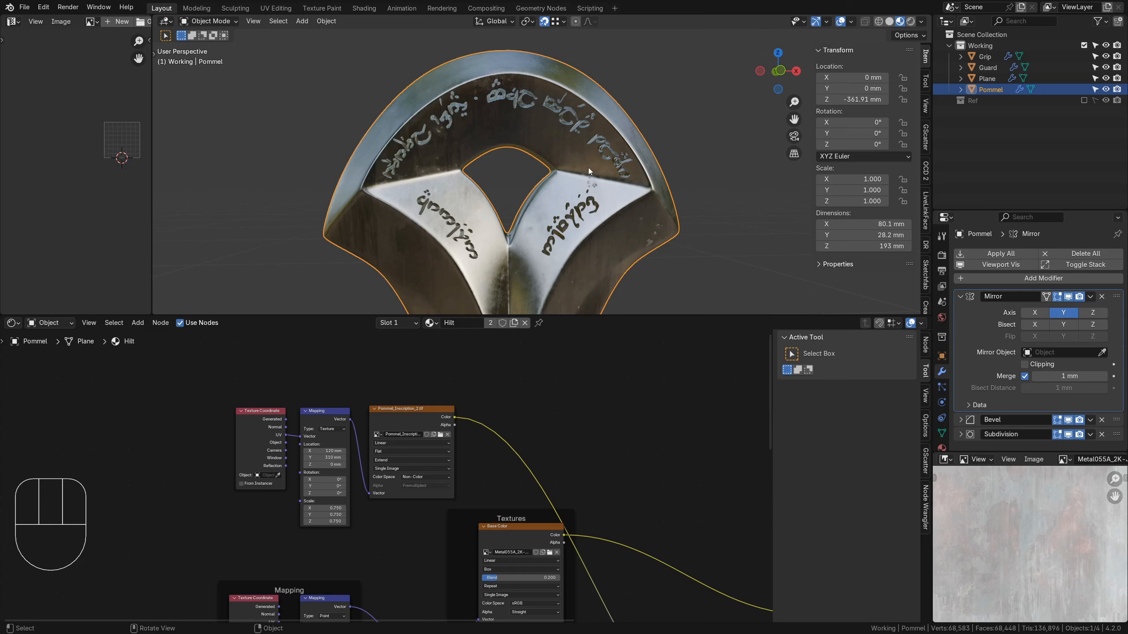
pyautogui.scroll(-4, 588, 171)
pyautogui.keyDown('shift'); pyautogui.moveTo(639, 198); pyautogui.dragTo(632, 168, button='middle'); pyautogui.keyUp('shift')
pyautogui.scroll(-2, 637, 172)
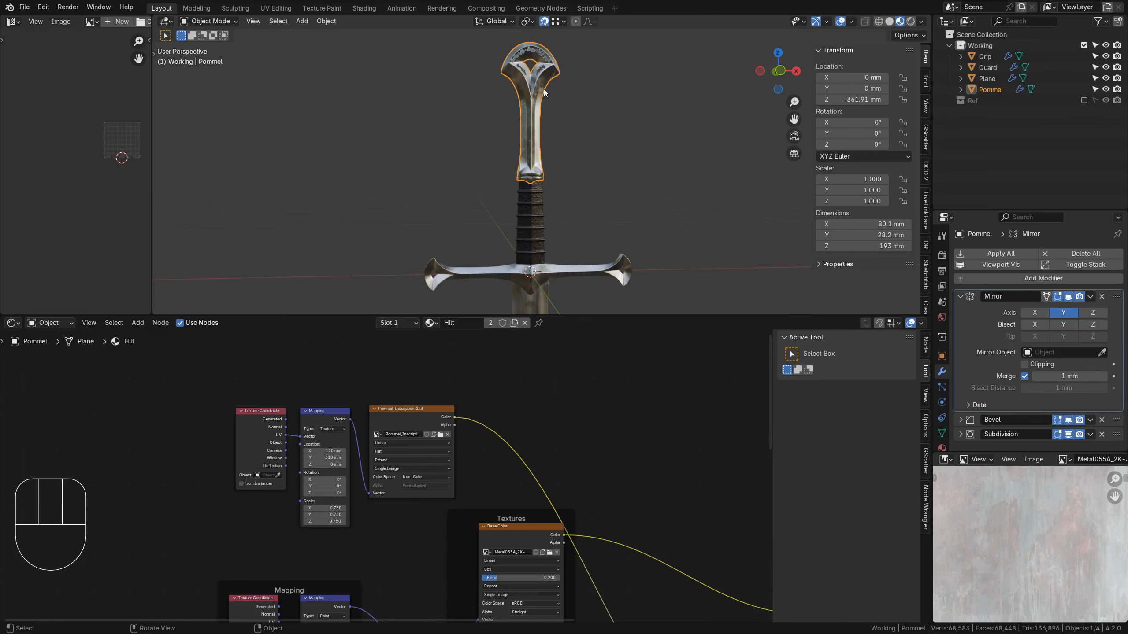
pyautogui.hotkey('ctrl', 'space')
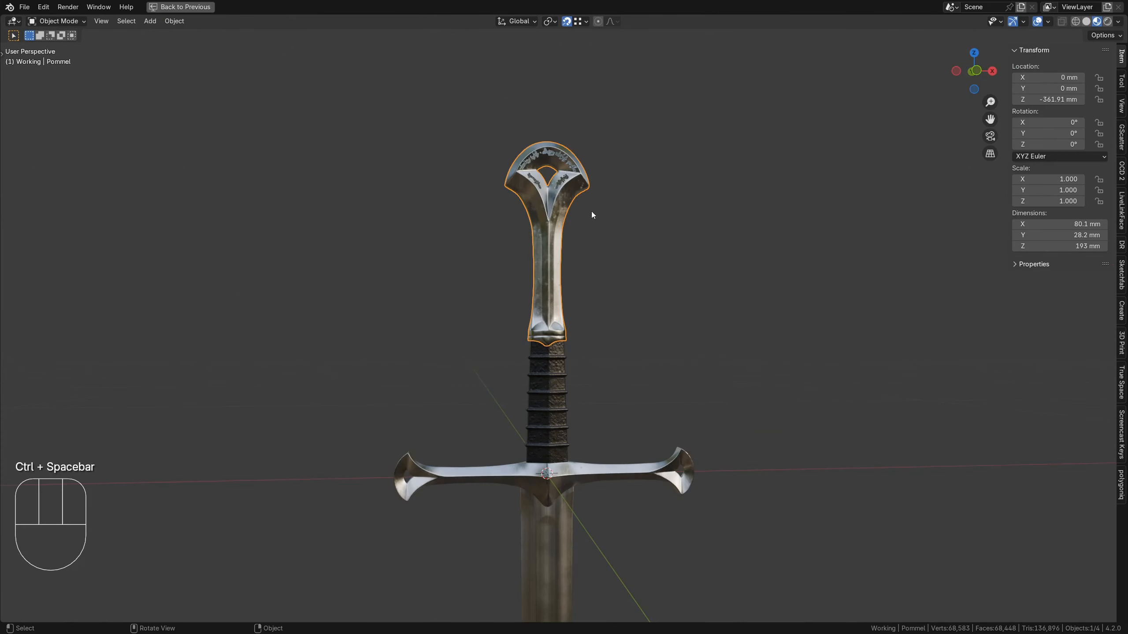
pyautogui.scroll(3, 597, 200)
pyautogui.keyDown('shift'); pyautogui.moveTo(589, 166); pyautogui.dragTo(629, 385, button='middle'); pyautogui.keyUp('shift')
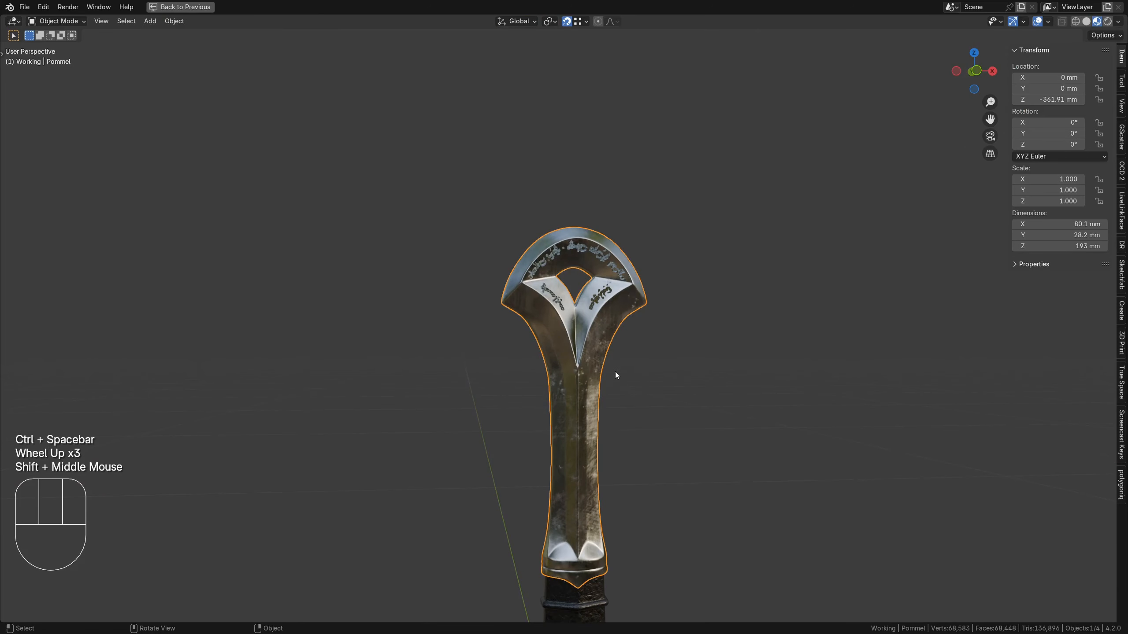
pyautogui.press('Tab')
pyautogui.scroll(4, 617, 334)
pyautogui.keyDown('shift'); pyautogui.moveTo(617, 334); pyautogui.dragTo(678, 336, button='middle'); pyautogui.keyUp('shift')
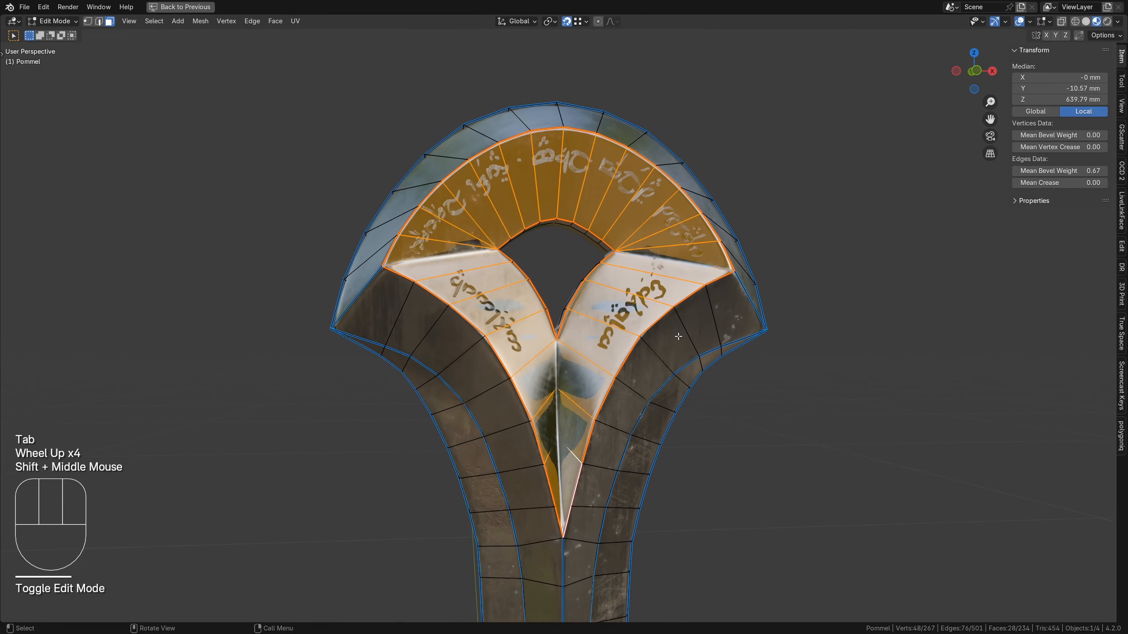
pyautogui.hotkey('alt', 'a')
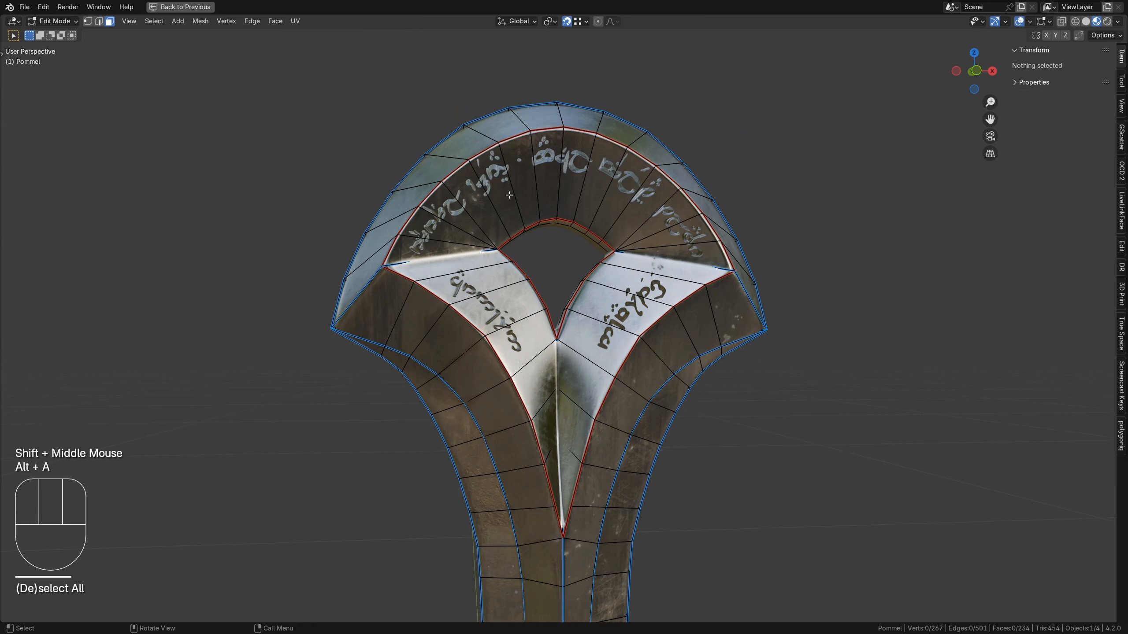
# Knife-cut a closed edge loop through the edge midpoints of the pommel's inscribed faces, around the arch and both lower leaves.
pyautogui.press('k')
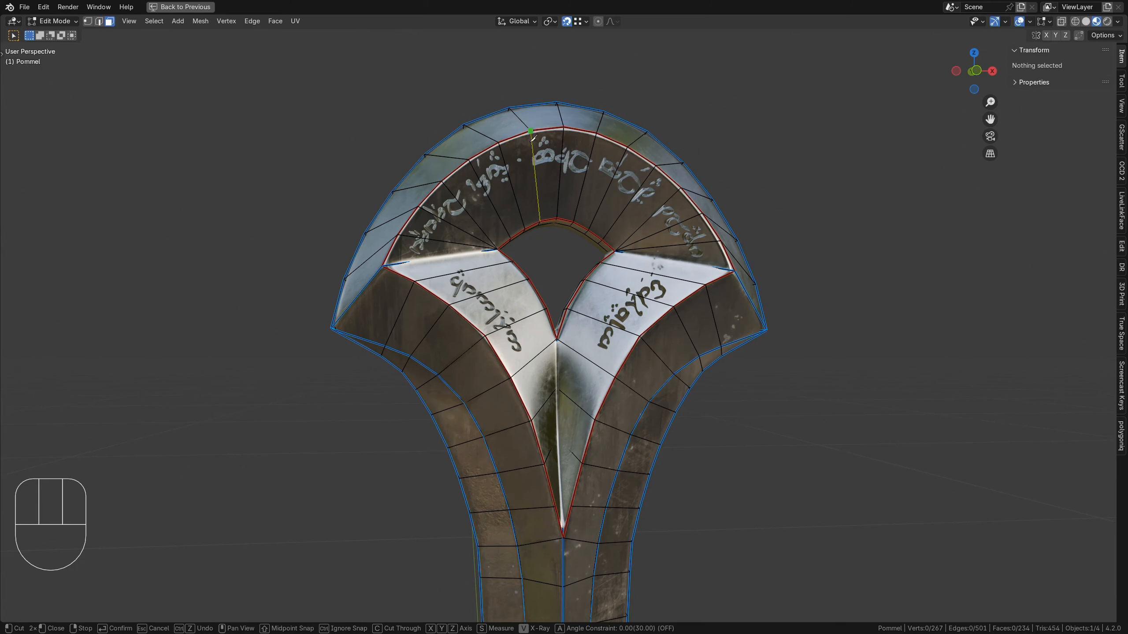
pyautogui.press('shift')
pyautogui.keyDown('shift'); pyautogui.click(535, 177); pyautogui.keyUp('shift')
pyautogui.keyDown('shift'); pyautogui.click(666, 229); pyautogui.keyUp('shift')
pyautogui.keyDown('shift'); pyautogui.click(667, 246); pyautogui.keyUp('shift')
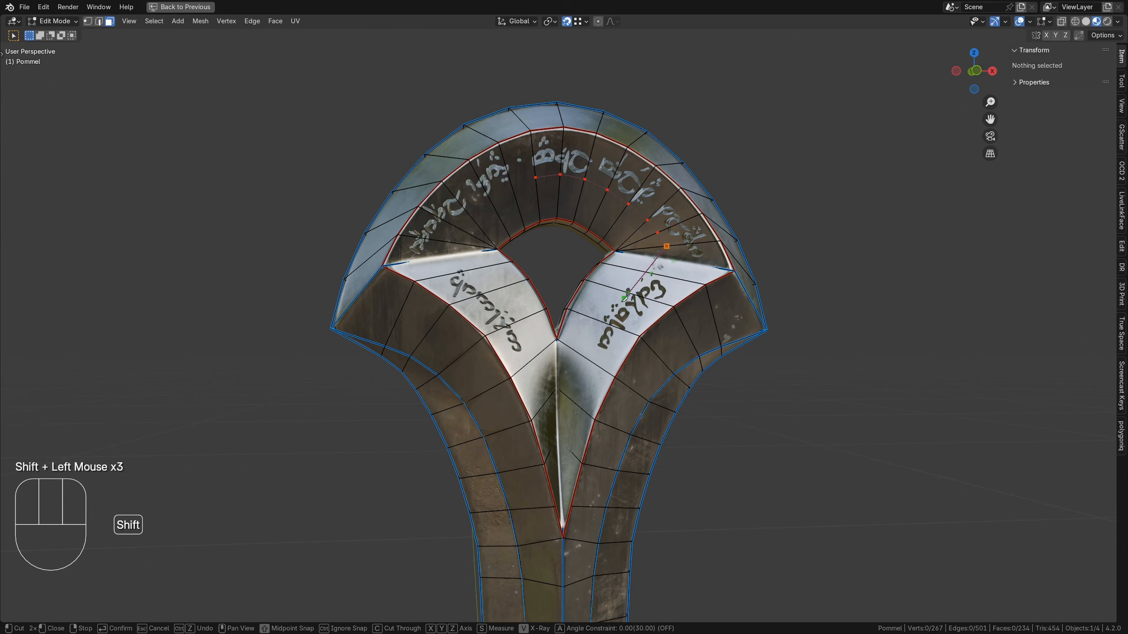
pyautogui.keyDown('shift'); pyautogui.click(585, 357); pyautogui.keyUp('shift')
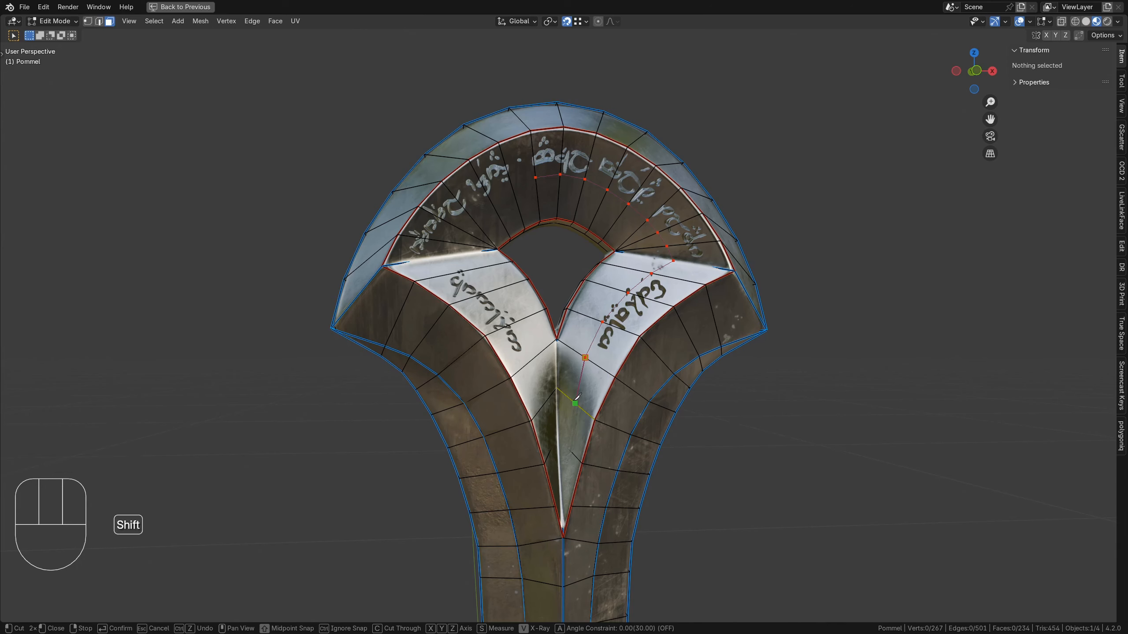
pyautogui.click(557, 387)
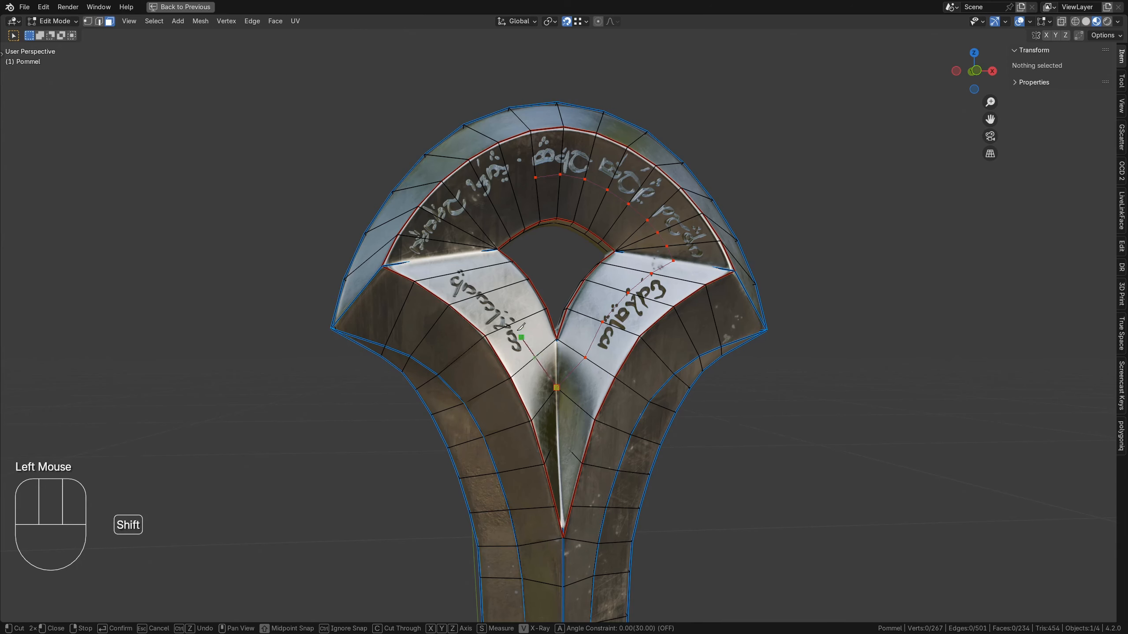
pyautogui.keyDown('shift'); pyautogui.click(456, 252); pyautogui.keyUp('shift')
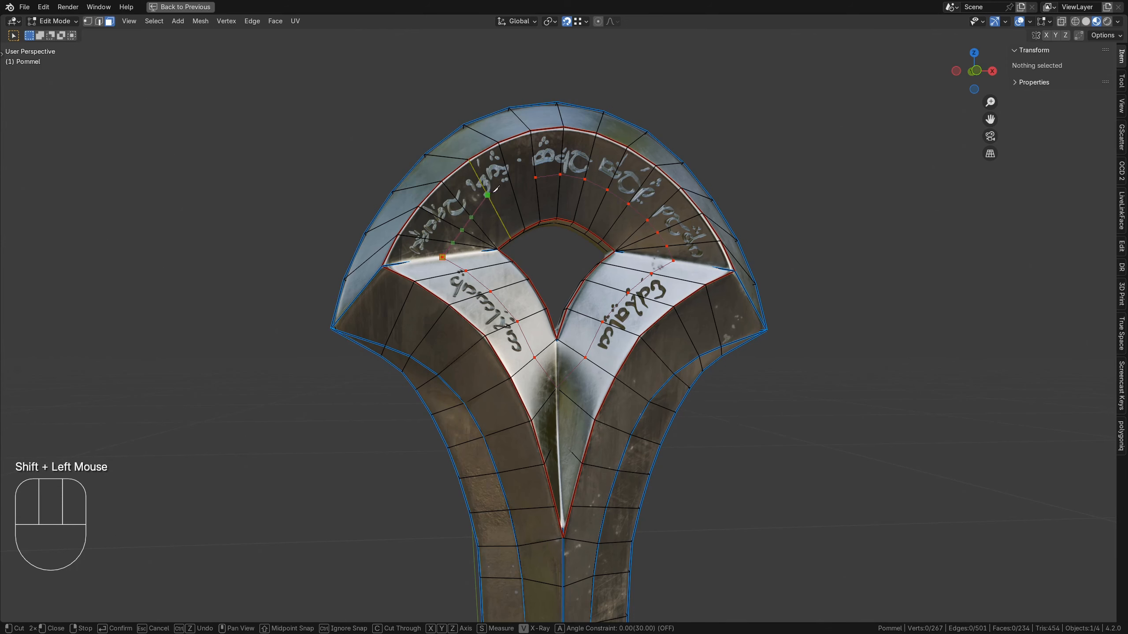
pyautogui.keyDown('shift'); pyautogui.click(514, 178); pyautogui.keyUp('shift')
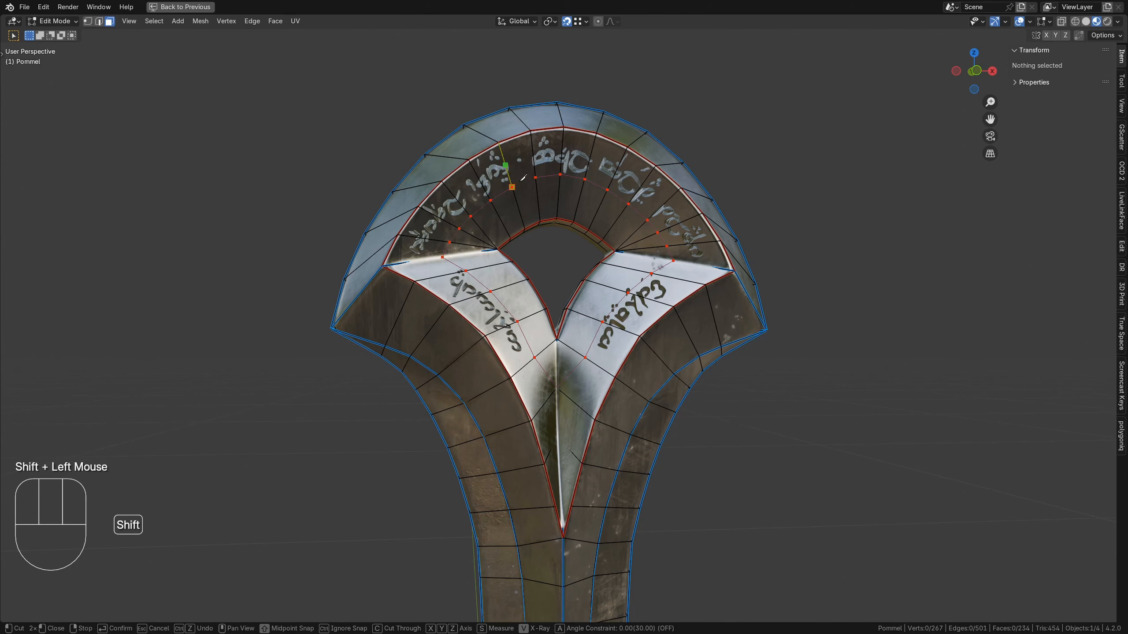
pyautogui.click(539, 173)
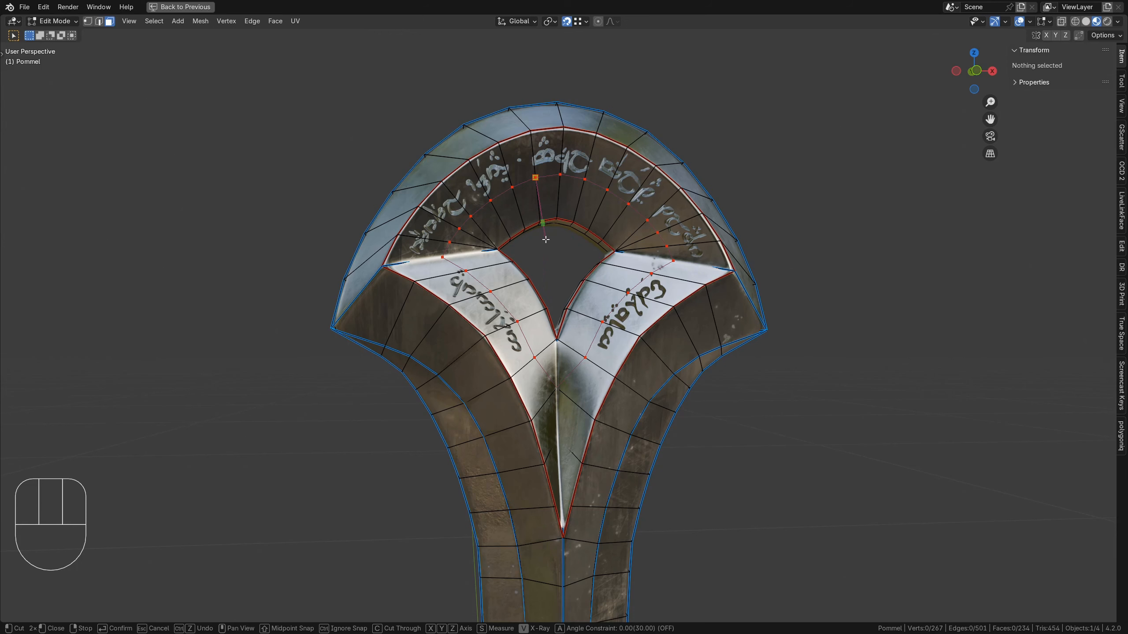
pyautogui.press('Return')
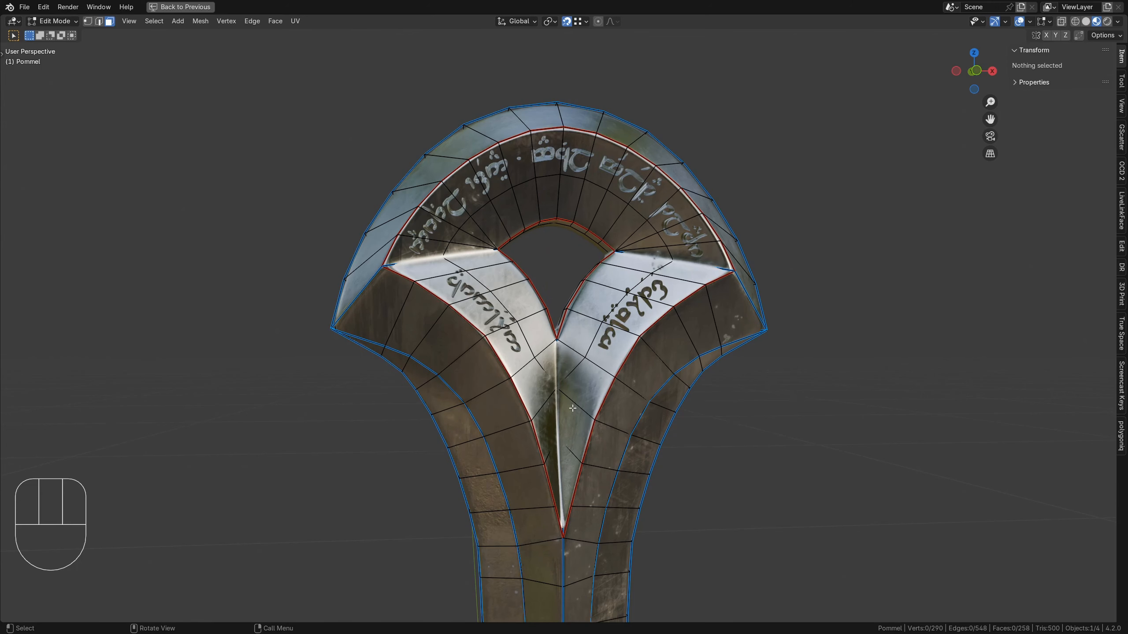
# Display the pommel in solid shading with X-ray turned on.
pyautogui.press('z')
pyautogui.click(663, 406)
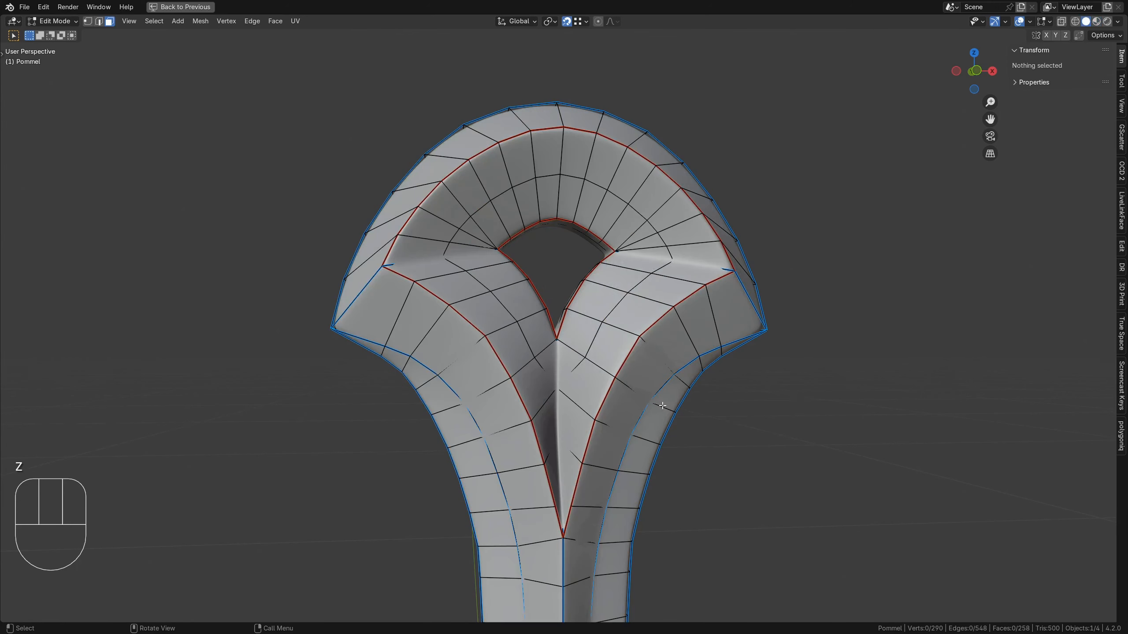
pyautogui.press('alt')
pyautogui.hotkey('alt', 'z')
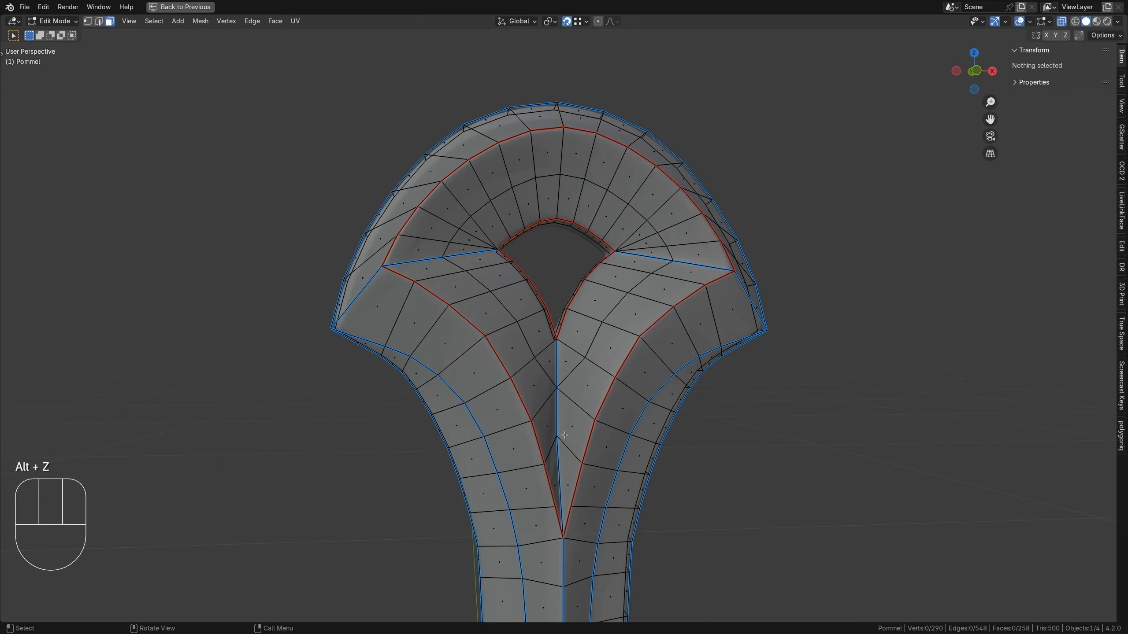
# Slide the knife cut's two vertices on the pommel's central crease downward along their edges.
pyautogui.press('1')
pyautogui.click(562, 415)
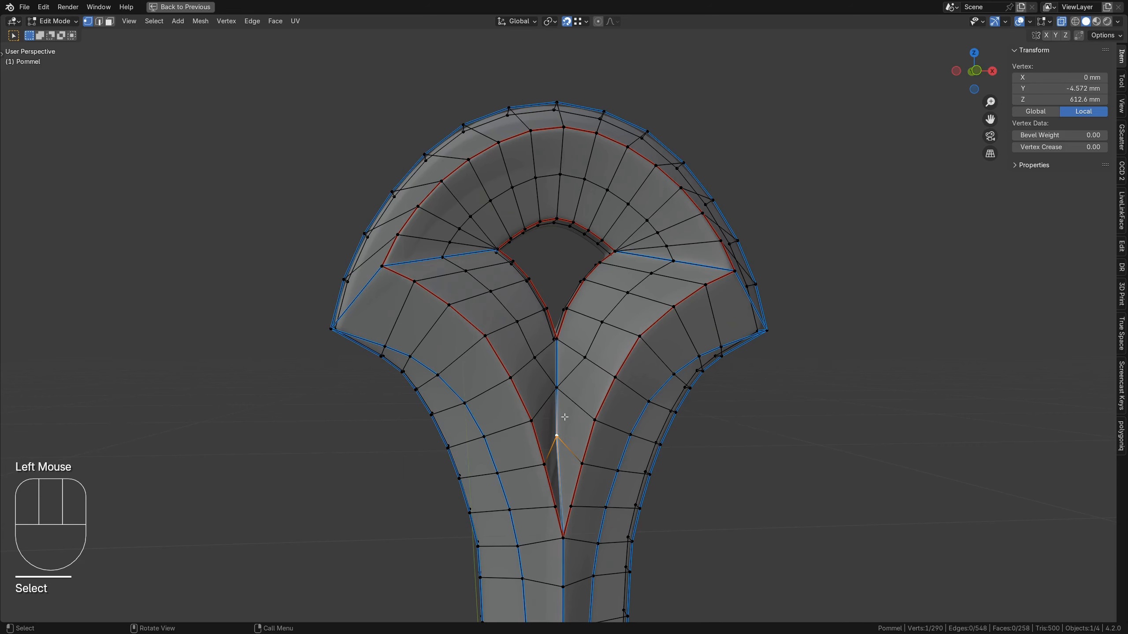
pyautogui.press('g')
pyautogui.press('g')
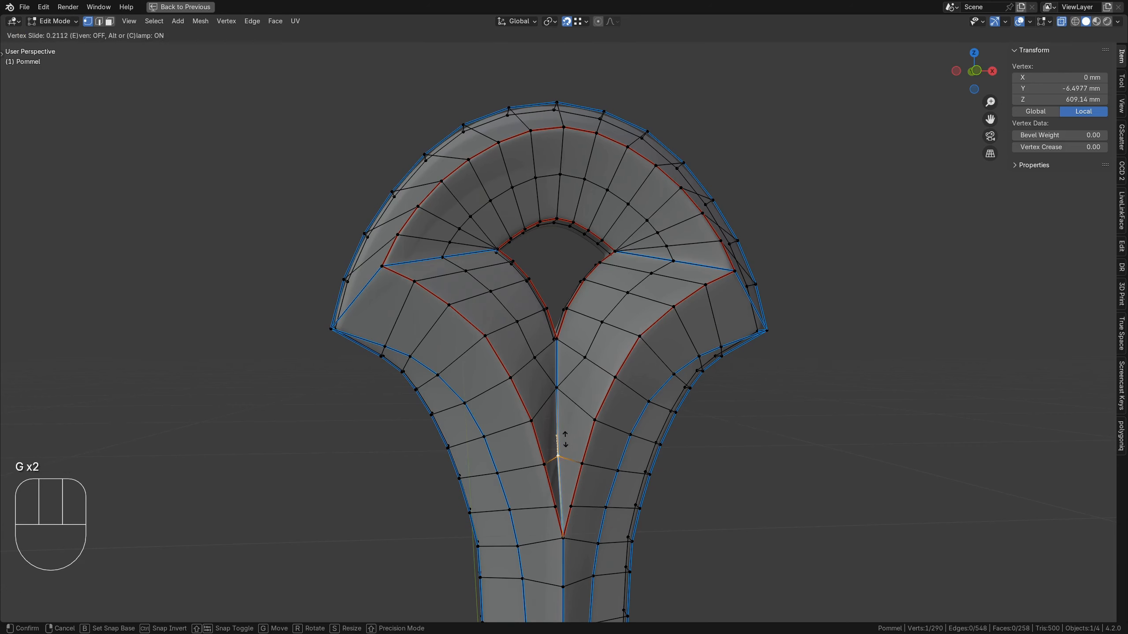
pyautogui.click(566, 442)
pyautogui.click(557, 388)
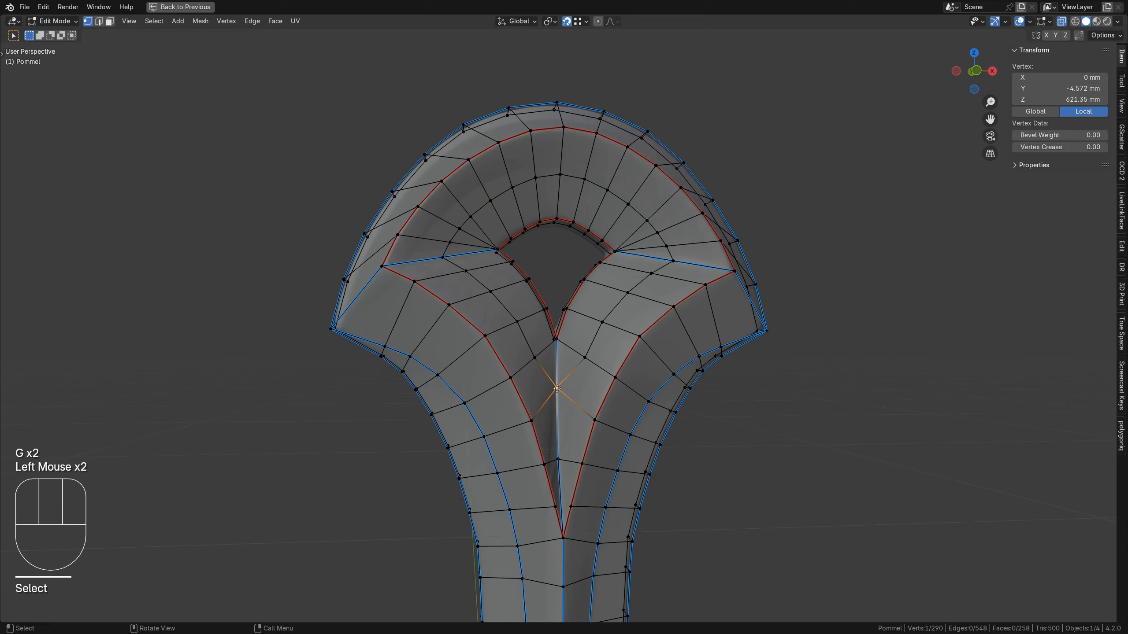
pyautogui.press('g')
pyautogui.press('g')
pyautogui.click(557, 405)
# Turn off snapping and slide the lowest loop vertex on the left leaf to smooth the cut's curve.
pyautogui.moveTo(557, 404); pyautogui.dragTo(542, 347, button='middle')
pyautogui.click(526, 359)
pyautogui.press('g')
pyautogui.press('g')
pyautogui.click(531, 353)
pyautogui.hotkey('shift', 'Tab')
pyautogui.press('g')
pyautogui.press('g')
pyautogui.click(541, 349)
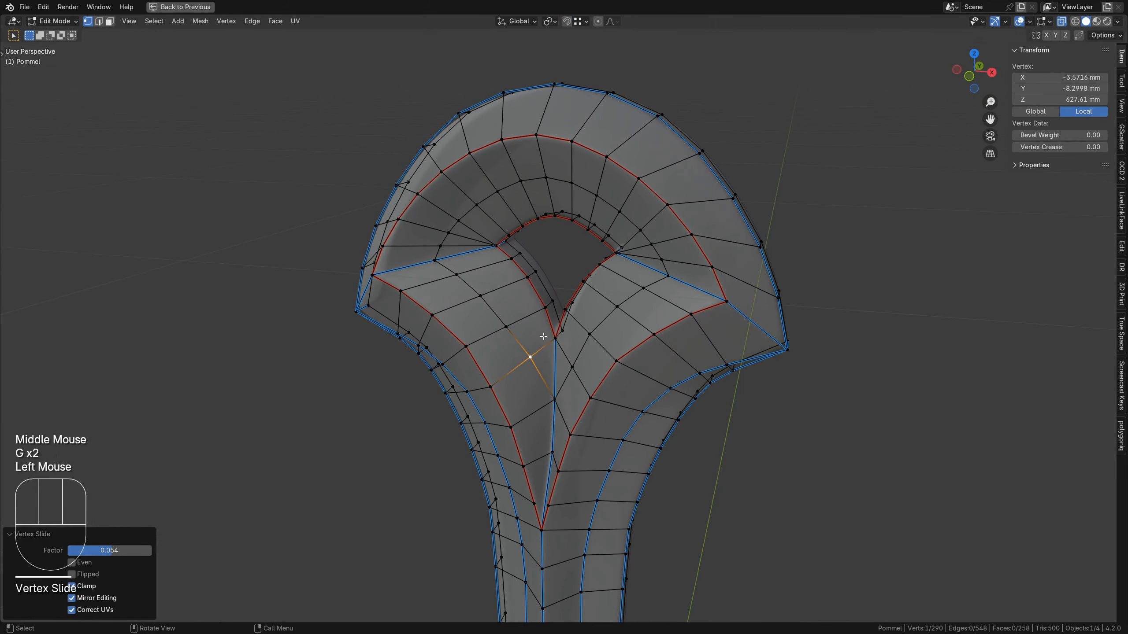
# From the front view, slide the matching loop vertex on the right leaf to even out its curve.
pyautogui.press('KP_1')
pyautogui.click(571, 381)
pyautogui.scroll(3, 572, 381)
pyautogui.press('g')
pyautogui.press('g')
pyautogui.click(573, 382)
# Select the whole knife-cut edge loop on the pommel and display it in material preview without X-ray.
pyautogui.moveTo(572, 382); pyautogui.dragTo(598, 373, button='middle')
pyautogui.scroll(-3, 574, 391)
pyautogui.moveTo(580, 431); pyautogui.dragTo(559, 378, button='middle')
pyautogui.scroll(-1, 577, 373)
pyautogui.scroll(2, 577, 373)
pyautogui.scroll(-2, 591, 381)
pyautogui.press('2')
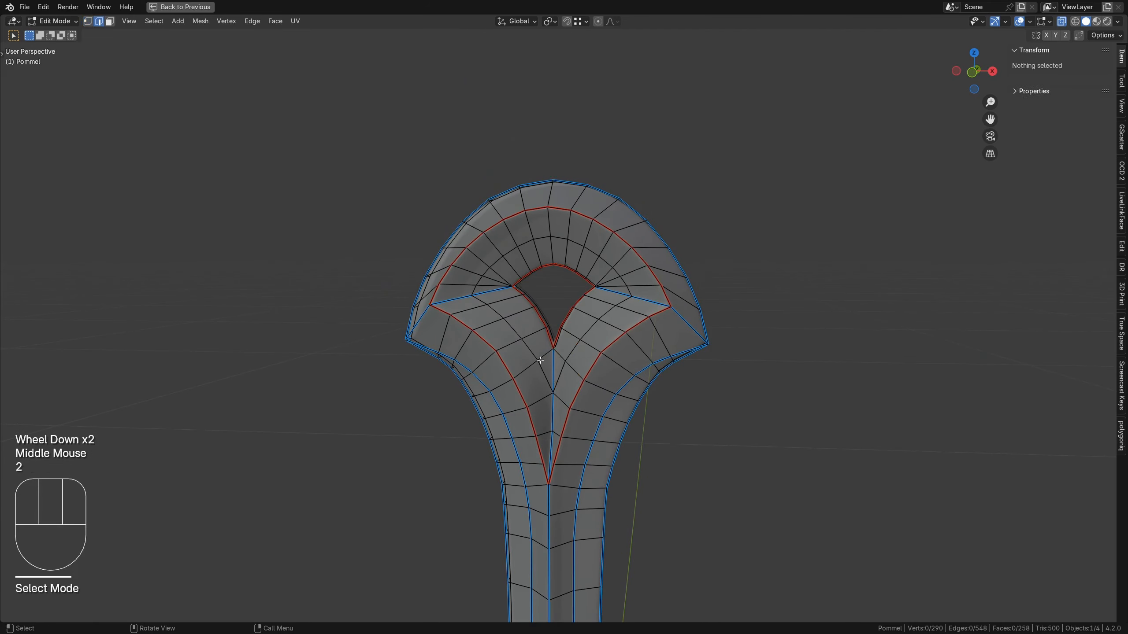
pyautogui.keyDown('alt'); pyautogui.click(522, 334); pyautogui.keyUp('alt')
pyautogui.moveTo(522, 334); pyautogui.dragTo(534, 256, button='middle')
pyautogui.click(608, 4)
pyautogui.hotkey('alt', 'z')
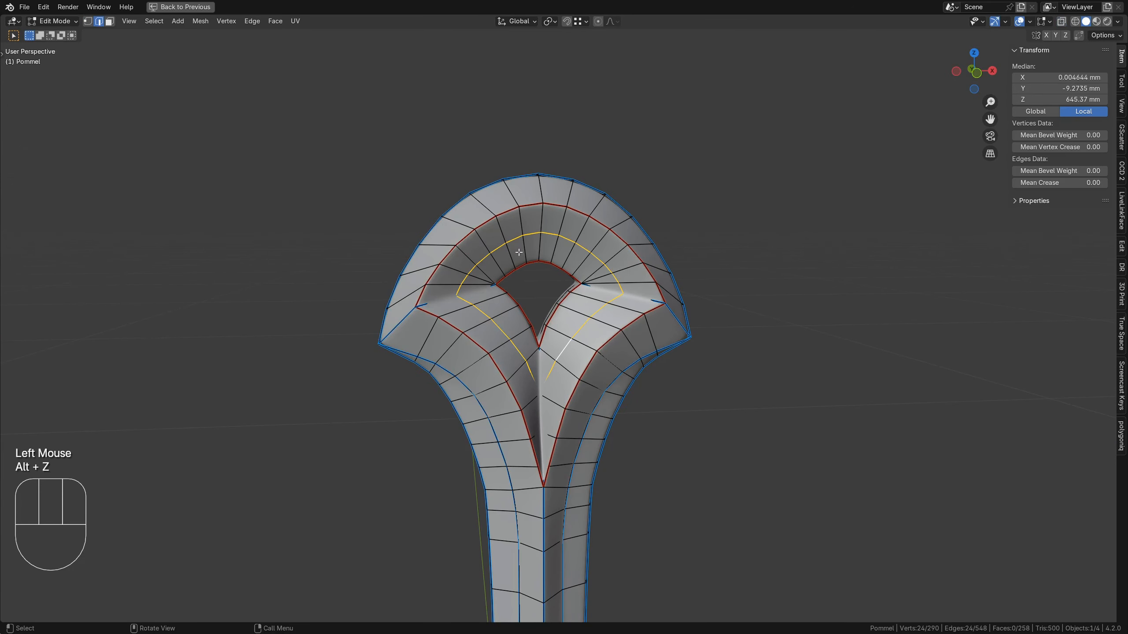
pyautogui.press('z')
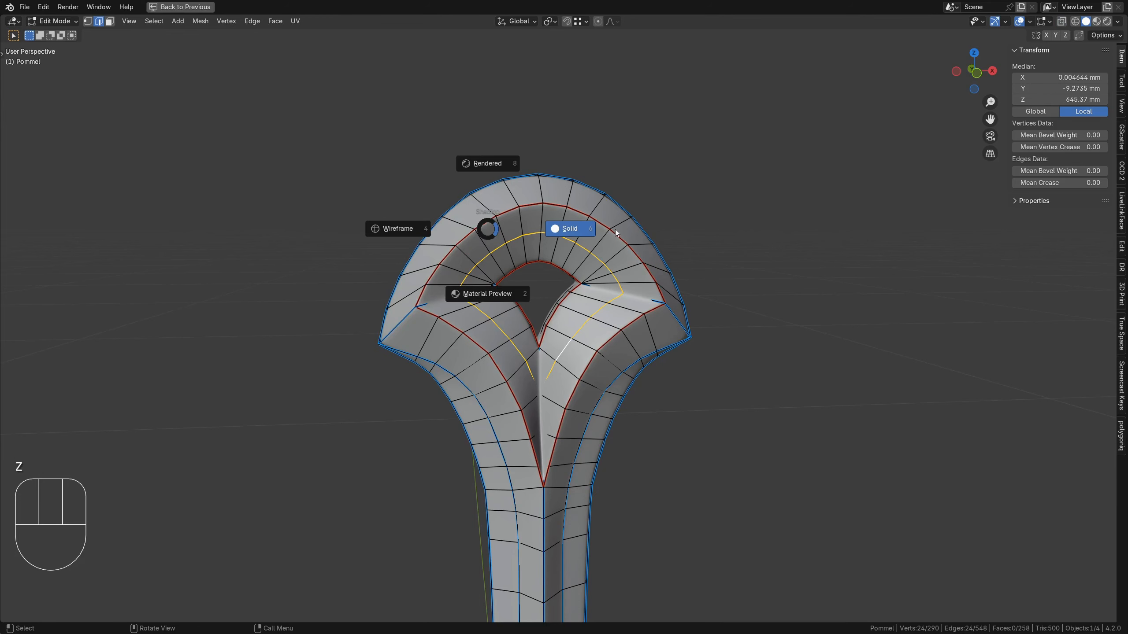
pyautogui.click(492, 296)
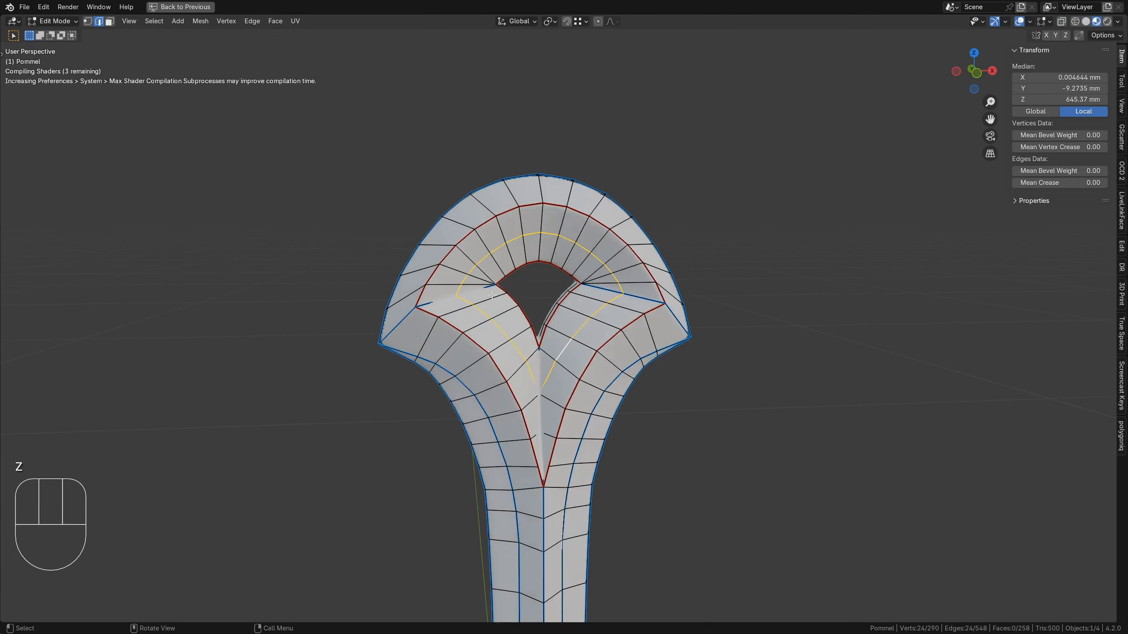
# Edge-slide the selected loop by a factor of about 0.311 toward the pommel's opening, away from the lettering.
pyautogui.scroll(1, 575, 302)
pyautogui.scroll(2, 575, 301)
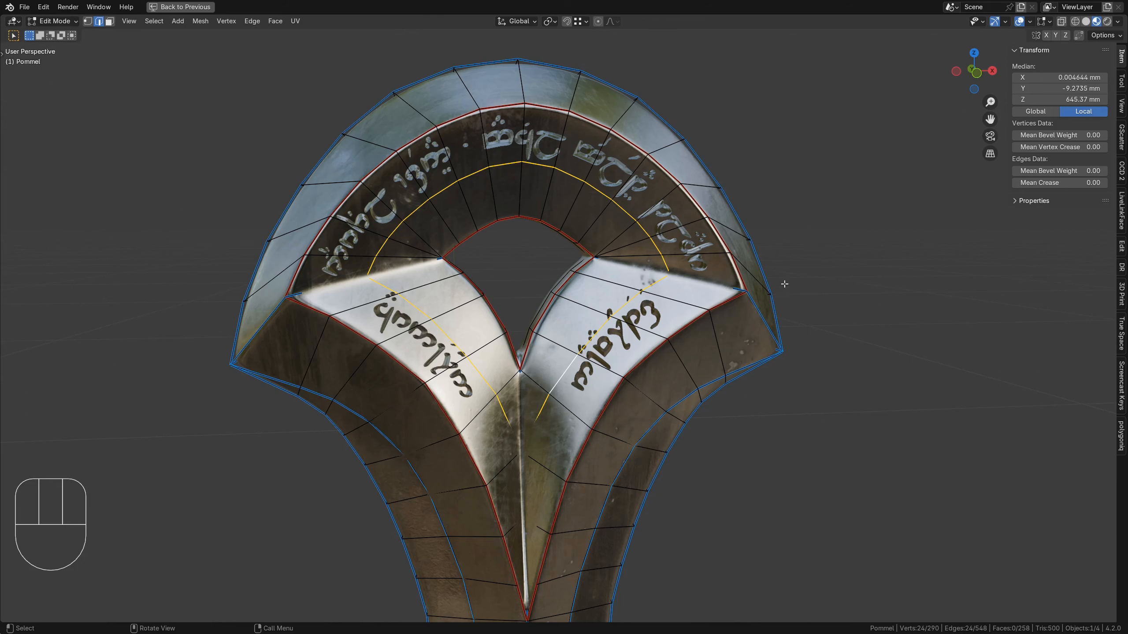
pyautogui.press('g')
pyautogui.press('g')
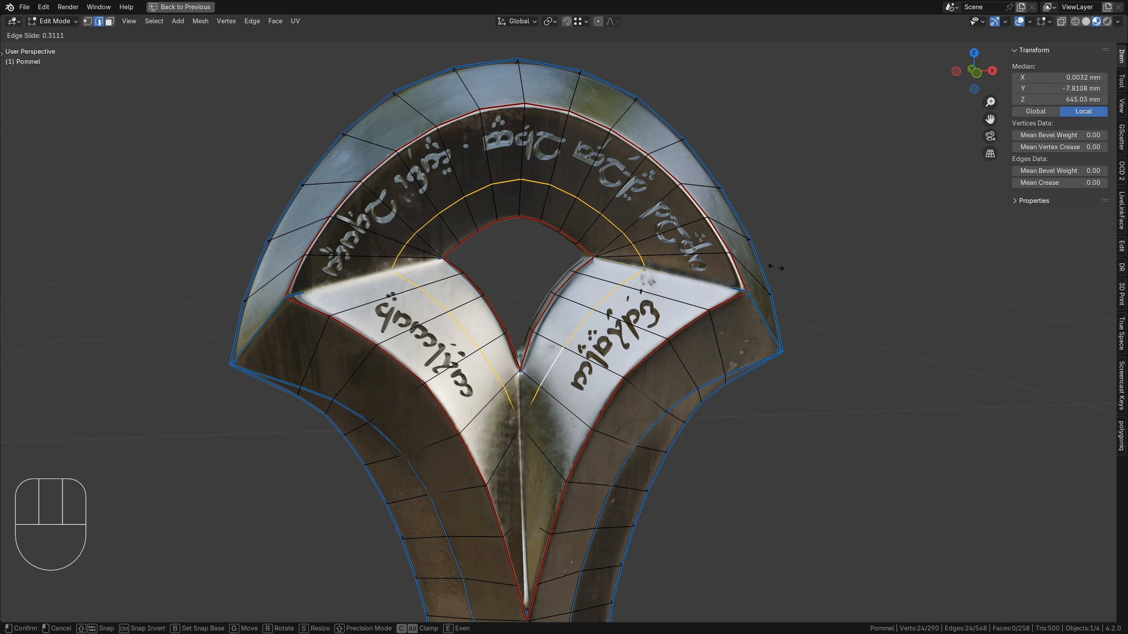
pyautogui.click(776, 267)
# Bevel the selected pommel loop with 2 segments and a width of about 0.25 mm.
pyautogui.moveTo(763, 262); pyautogui.dragTo(634, 300, button='middle')
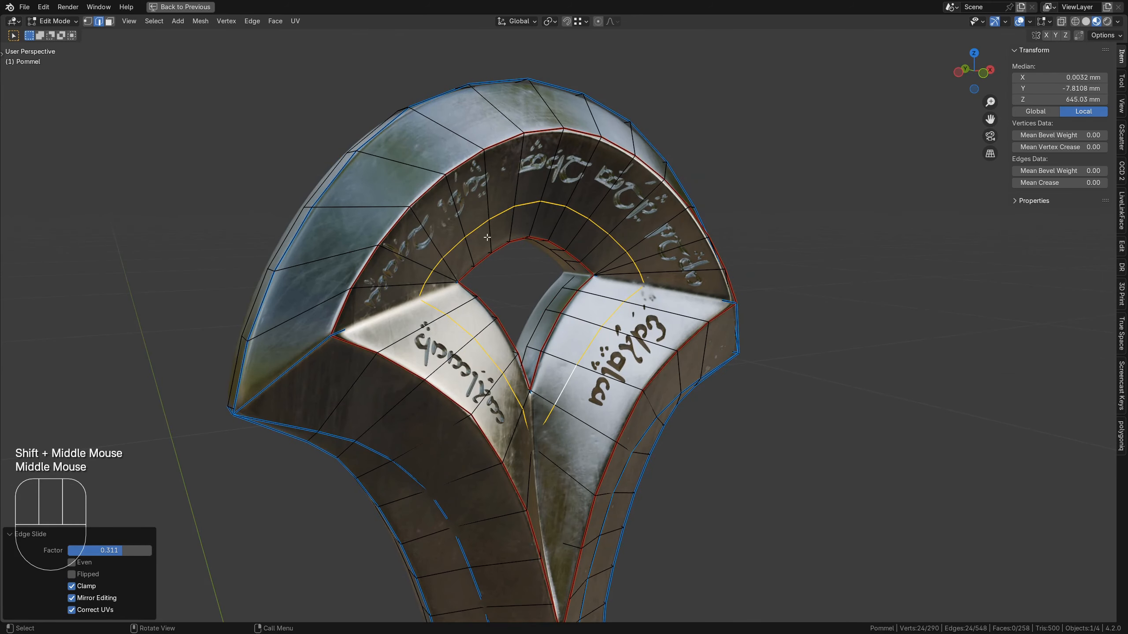
pyautogui.hotkey('ctrl', 'b')
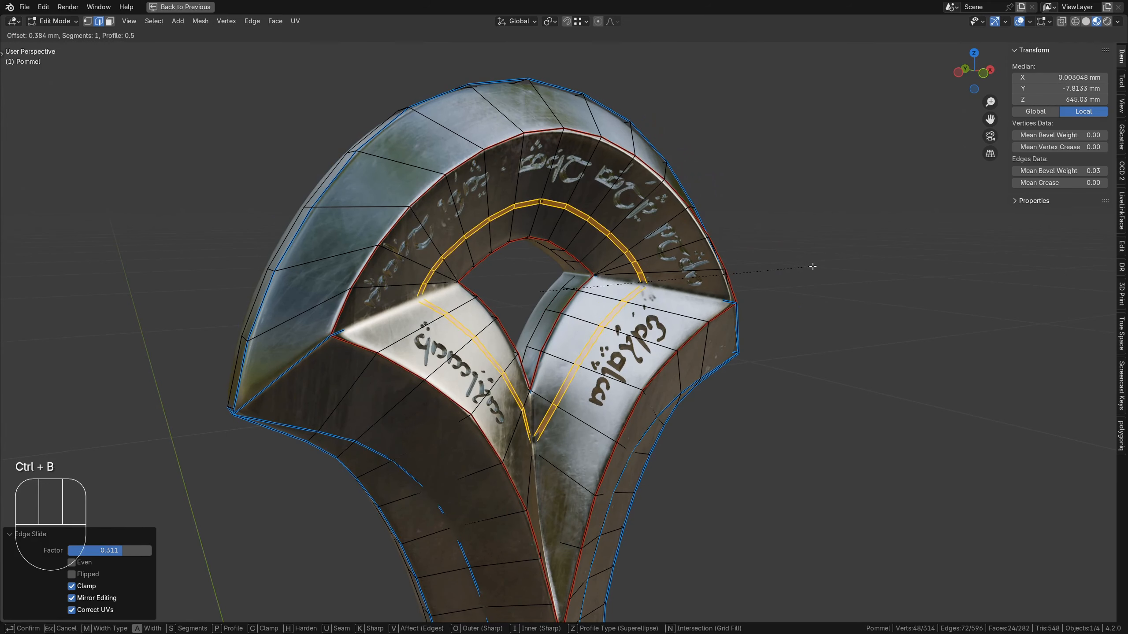
pyautogui.scroll(1, 812, 266)
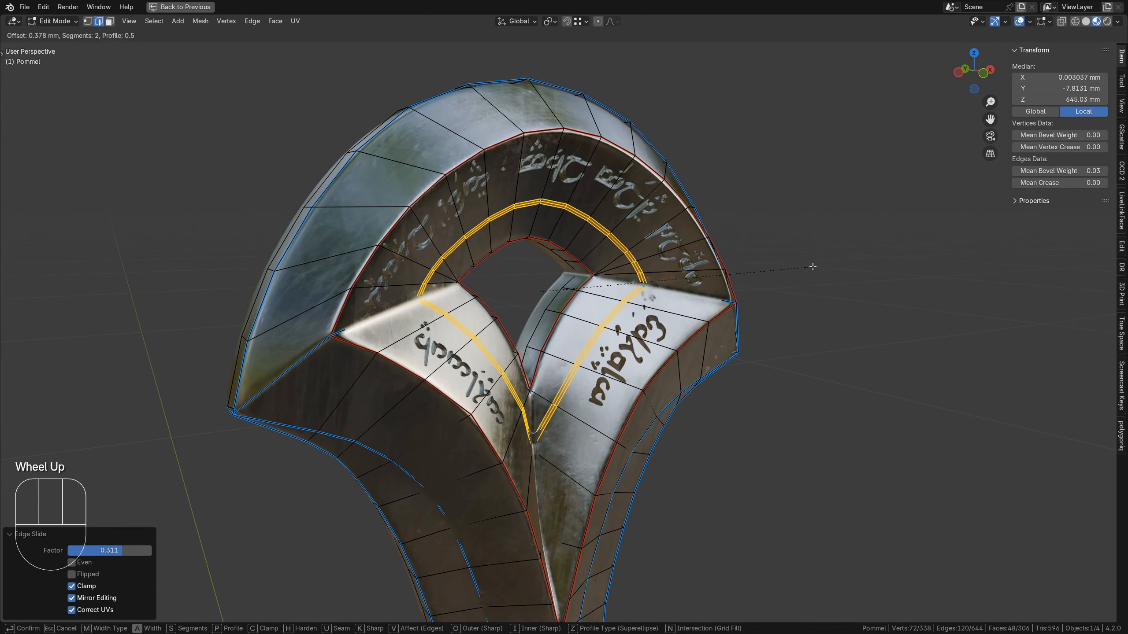
pyautogui.click(811, 194)
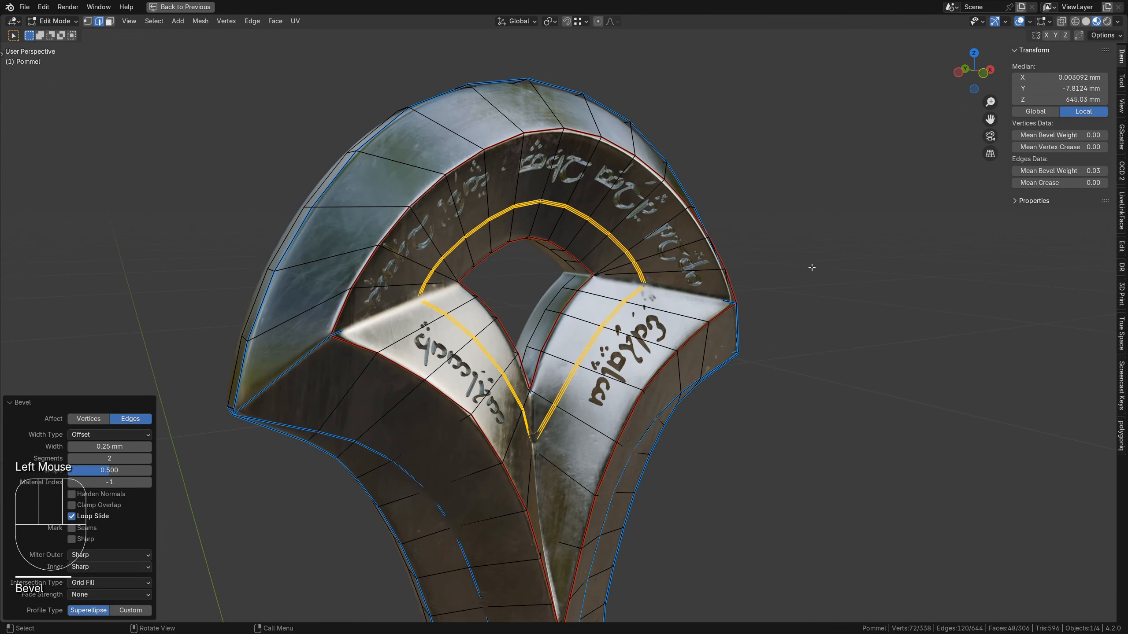
# Select the bevel's middle edge loop and shrink it about 0.537 mm inward to form a groove.
pyautogui.scroll(2, 754, 245)
pyautogui.scroll(3, 736, 242)
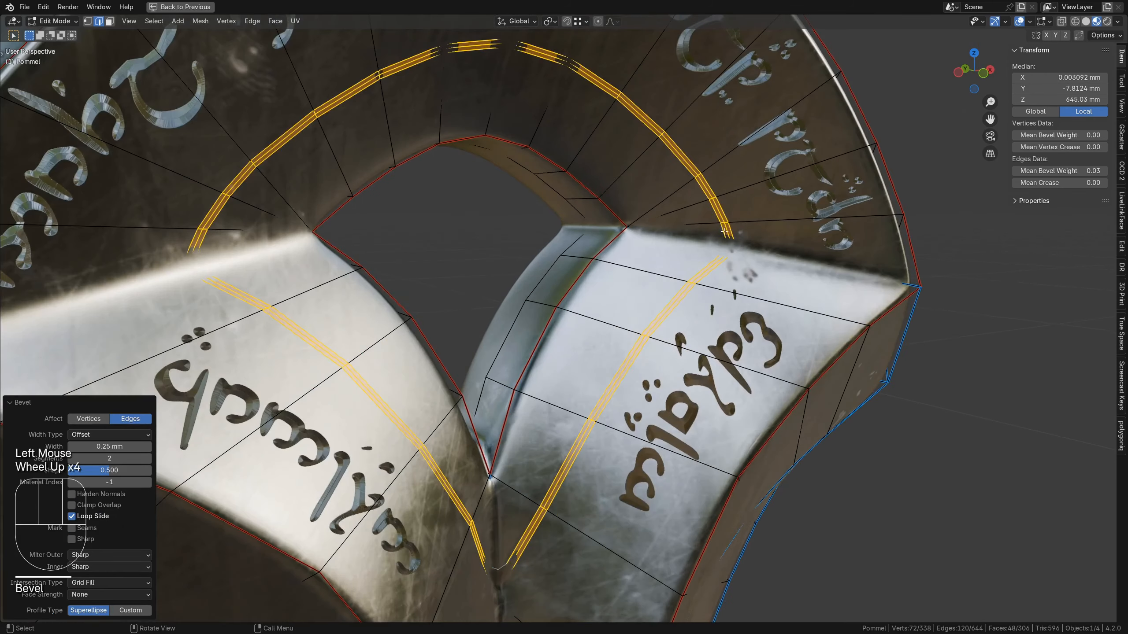
pyautogui.keyDown('alt'); pyautogui.click(707, 190); pyautogui.keyUp('alt')
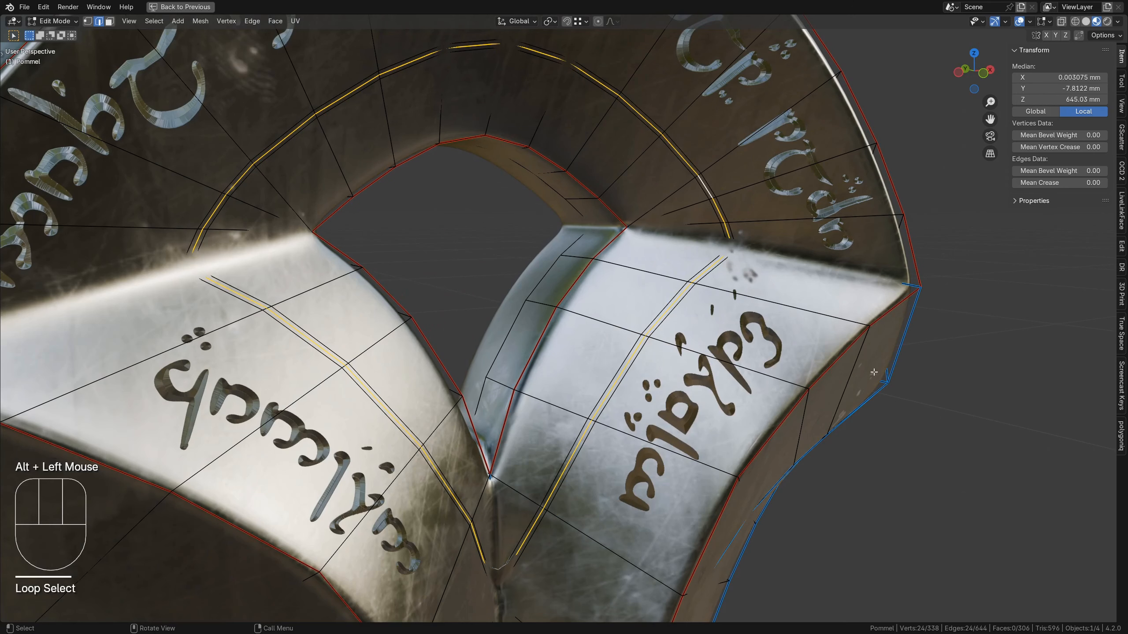
pyautogui.hotkey('alt', 's')
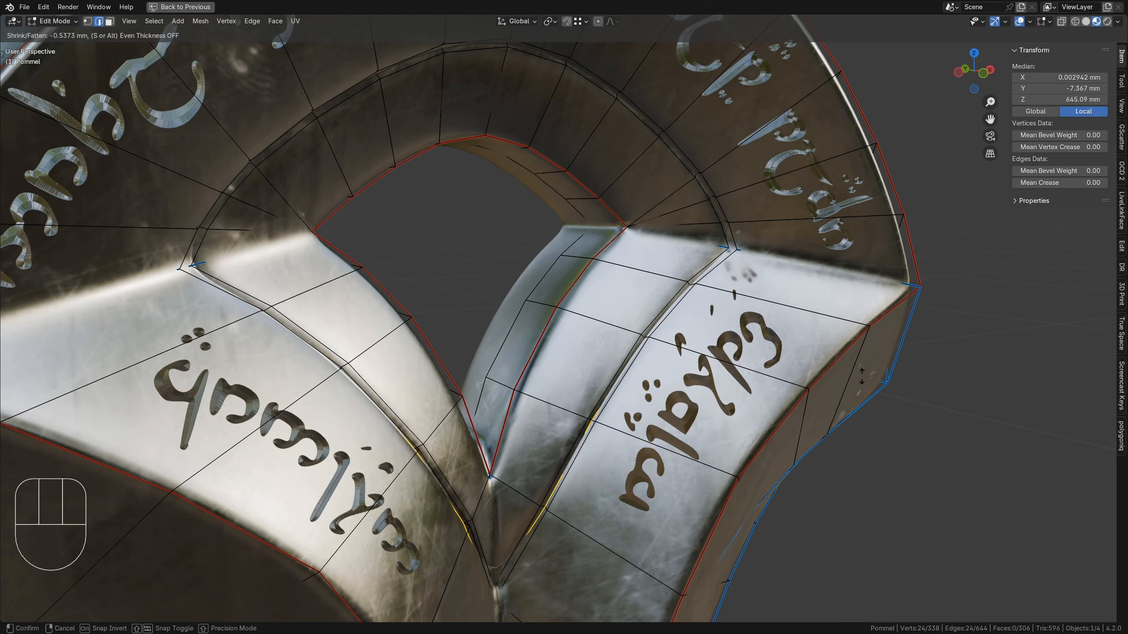
pyautogui.click(862, 375)
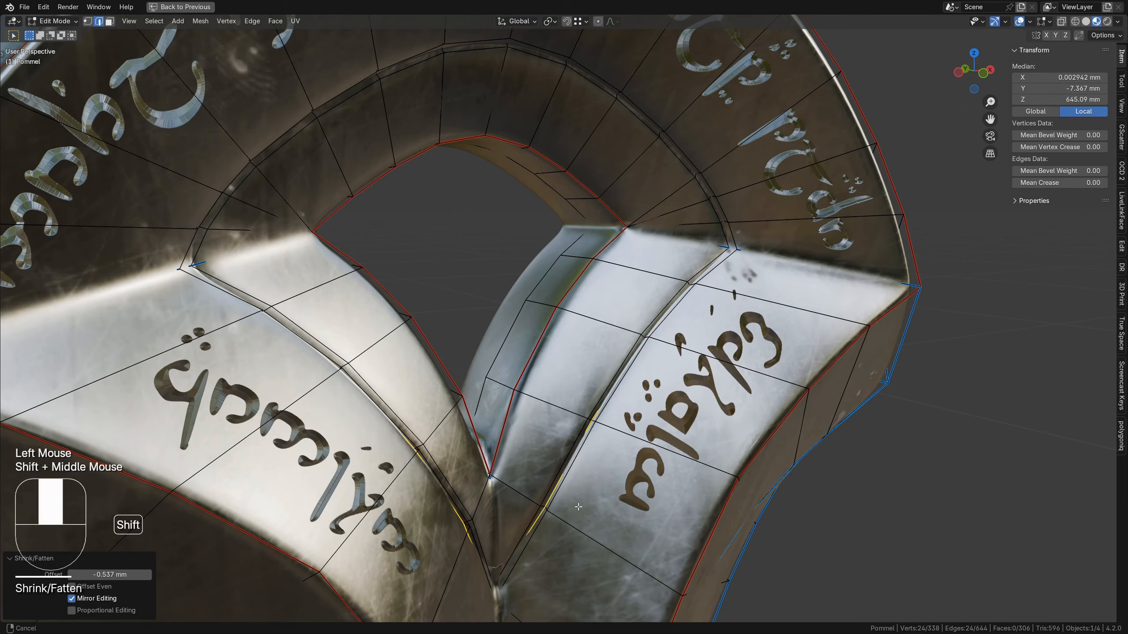
# Set the mean bevel weight to 1 on the central crease edges from the groove to the leaves' lower tip, then leave Edit Mode.
pyautogui.keyDown('shift'); pyautogui.moveTo(627, 475); pyautogui.dragTo(591, 209, button='middle'); pyautogui.keyUp('shift')
pyautogui.moveTo(533, 284); pyautogui.dragTo(517, 301, button='middle')
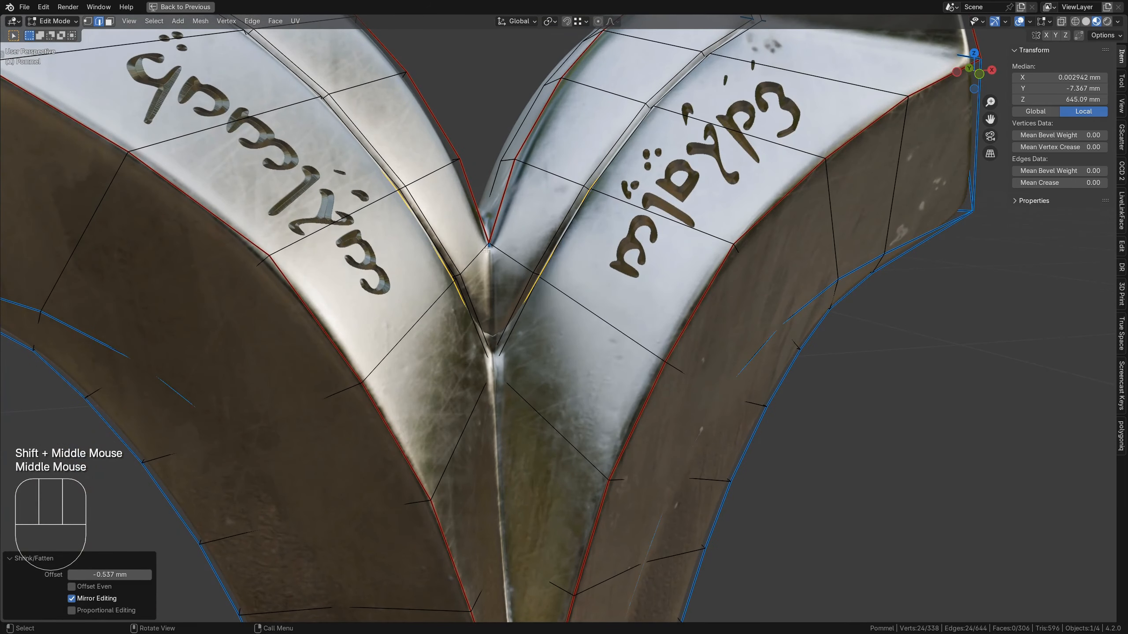
pyautogui.click(494, 307)
pyautogui.keyDown('ctrl'); pyautogui.click(519, 519); pyautogui.keyUp('ctrl')
pyautogui.keyDown('shift'); pyautogui.moveTo(520, 520); pyautogui.dragTo(528, 311, button='middle'); pyautogui.keyUp('shift')
pyautogui.keyDown('ctrl'); pyautogui.click(532, 539); pyautogui.keyUp('ctrl')
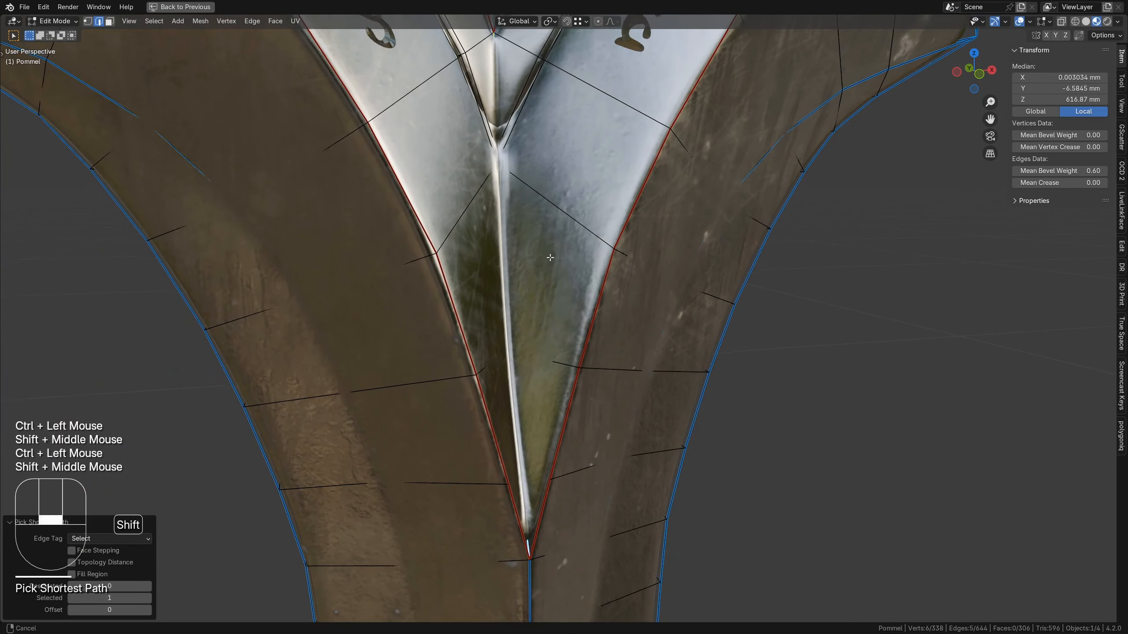
pyautogui.keyDown('shift'); pyautogui.moveTo(531, 377); pyautogui.dragTo(512, 546, button='middle'); pyautogui.keyUp('shift')
pyautogui.click(1045, 171)
pyautogui.moveTo(1045, 171); pyautogui.dragTo(1090, 171)
pyautogui.scroll(-1, 600, 214)
pyautogui.scroll(-2, 601, 214)
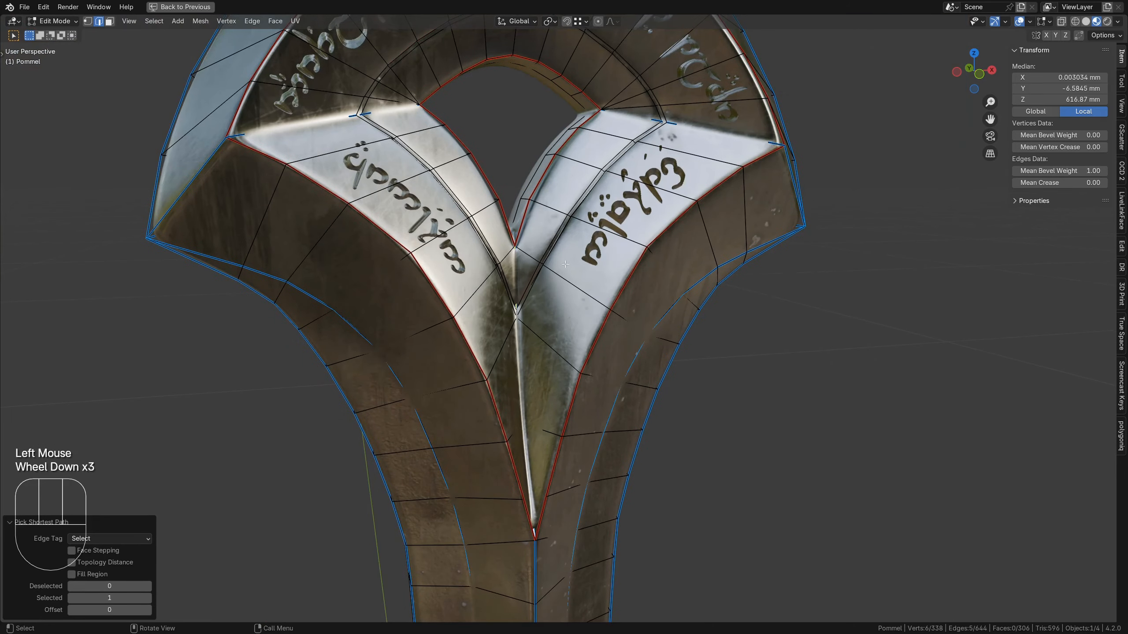
pyautogui.press('Tab')
pyautogui.moveTo(591, 192)
pyautogui.keyDown('shift'); pyautogui.mouseDown(button='middle')
pyautogui.moveTo(618, 243)
pyautogui.moveTo(601, 235)
pyautogui.moveTo(618, 225)
pyautogui.moveTo(559, 232)
pyautogui.moveTo(600, 257)
pyautogui.moveTo(645, 257)
pyautogui.mouseUp(button='middle'); pyautogui.keyUp('shift')
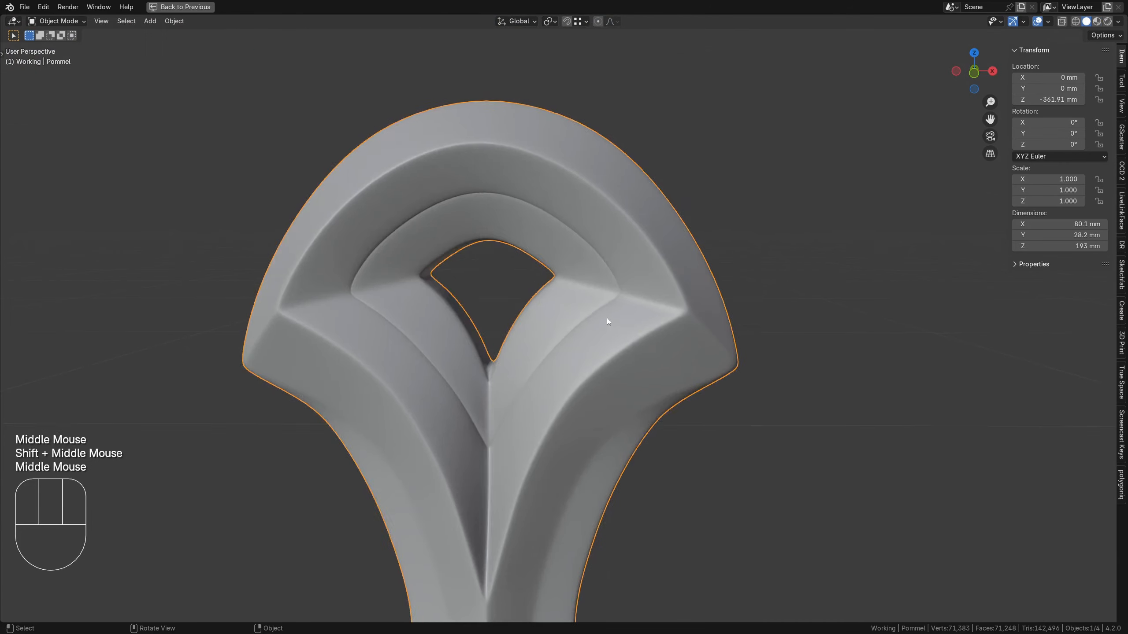
# Enter Edit Mode on the guard and add a centred edge loop around the opening of its left end.
pyautogui.scroll(-5, 606, 324)
pyautogui.keyDown('shift'); pyautogui.moveTo(604, 329); pyautogui.dragTo(587, 366, button='middle'); pyautogui.keyUp('shift')
pyautogui.scroll(-2, 581, 400)
pyautogui.keyDown('shift'); pyautogui.moveTo(579, 408); pyautogui.dragTo(591, 373, button='middle'); pyautogui.keyUp('shift')
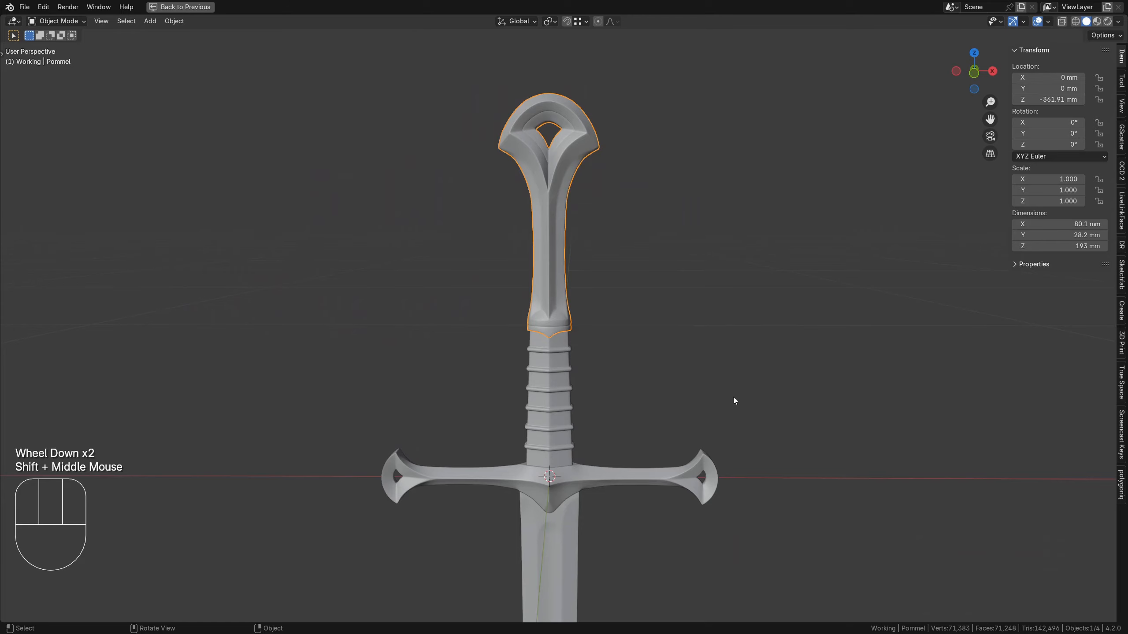
pyautogui.click(467, 478)
pyautogui.moveTo(458, 504); pyautogui.dragTo(513, 414, button='middle')
pyautogui.scroll(6, 513, 414)
pyautogui.keyDown('shift'); pyautogui.moveTo(514, 414); pyautogui.dragTo(480, 395, button='middle'); pyautogui.keyUp('shift')
pyautogui.press('Tab')
pyautogui.keyDown('shift'); pyautogui.moveTo(481, 395); pyautogui.dragTo(521, 384, button='middle'); pyautogui.keyUp('shift')
pyautogui.scroll(4, 499, 395)
pyautogui.hotkey('ctrl', 'r')
pyautogui.doubleClick(512, 381)
# Enable Auto Merge and slide the new loop's edges near the tapered tip onto the guard's central ridge.
pyautogui.click(600, 406)
pyautogui.keyDown('shift'); pyautogui.click(645, 414); pyautogui.keyUp('shift')
pyautogui.click(1078, 35)
pyautogui.press('g')
pyautogui.press('g')
pyautogui.click(644, 340)
pyautogui.click(600, 446)
pyautogui.press('g')
pyautogui.press('g')
pyautogui.click(670, 431)
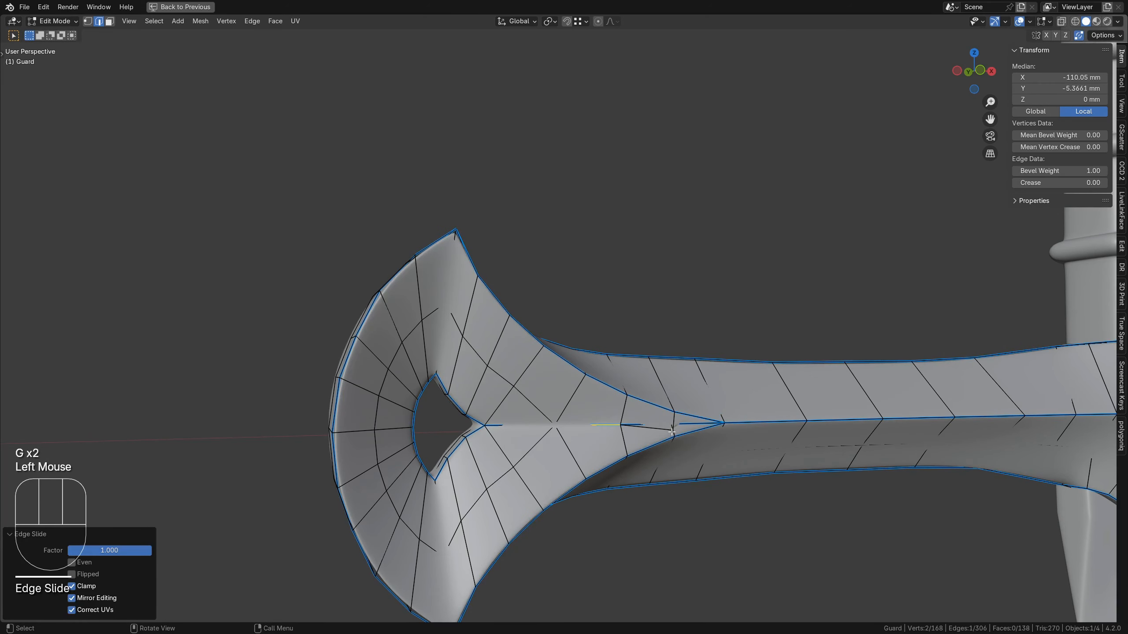
# Slide the stray loop vertex near the tapered tip onto the central ridge to merge it.
pyautogui.press('1')
pyautogui.click(671, 431)
pyautogui.press('g')
pyautogui.press('g')
pyautogui.click(671, 425)
pyautogui.click(512, 384)
pyautogui.keyDown('shift'); pyautogui.click(511, 469); pyautogui.keyUp('shift')
pyautogui.press('g')
pyautogui.press('g')
pyautogui.press('Escape')
# From the front view, slide the two loop vertices above the guard's ridge to smooth the curve beside the opening.
pyautogui.press('KP_1')
pyautogui.click(507, 394)
pyautogui.press('g')
pyautogui.press('g')
pyautogui.click(500, 408)
pyautogui.click(478, 373)
pyautogui.press('g')
pyautogui.press('g')
pyautogui.click(477, 383)
# Slide the two loop vertices below the guard's ridge to mirror the upper curve.
pyautogui.click(508, 482)
pyautogui.click(504, 474)
pyautogui.click(478, 507)
pyautogui.press('g')
pyautogui.press('g')
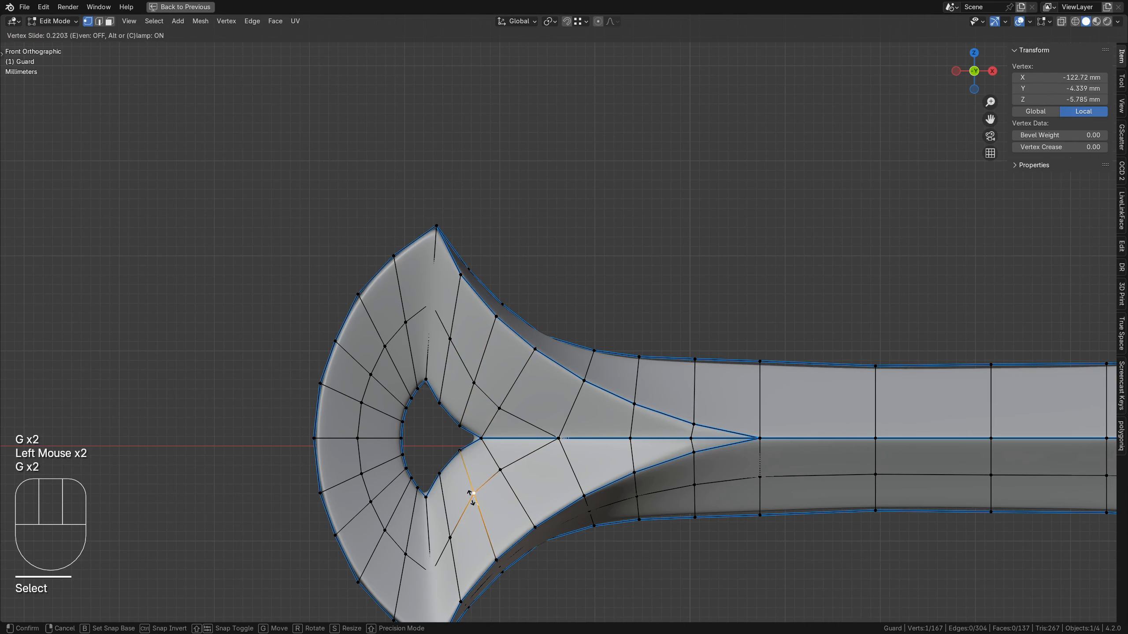
pyautogui.click(473, 498)
# Select the whole loop around the guard's opening and edge-slide it closer to the opening.
pyautogui.press('2')
pyautogui.keyDown('alt'); pyautogui.click(378, 362); pyautogui.keyUp('alt')
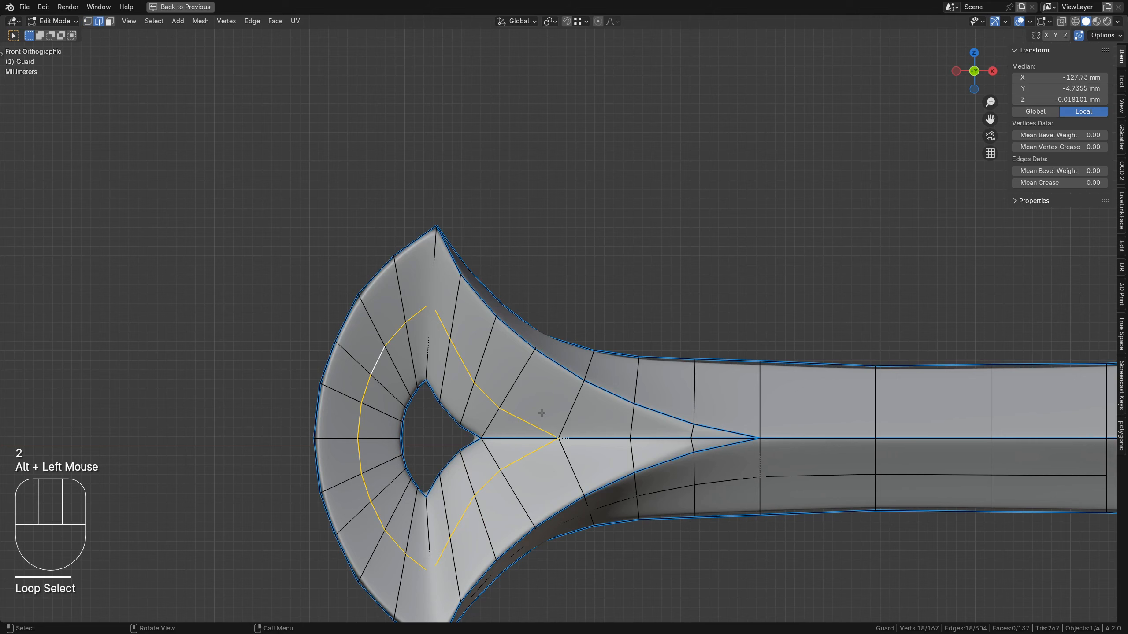
pyautogui.keyDown('shift'); pyautogui.click(377, 362); pyautogui.keyUp('shift')
pyautogui.keyDown('shift'); pyautogui.click(377, 362); pyautogui.keyUp('shift')
pyautogui.press('g')
pyautogui.press('g')
pyautogui.click(524, 426)
# Bevel the selected guard loop into a narrow band of parallel edges.
pyautogui.keyDown('shift'); pyautogui.click(524, 426); pyautogui.keyUp('shift')
pyautogui.keyDown('shift'); pyautogui.click(526, 448); pyautogui.keyUp('shift')
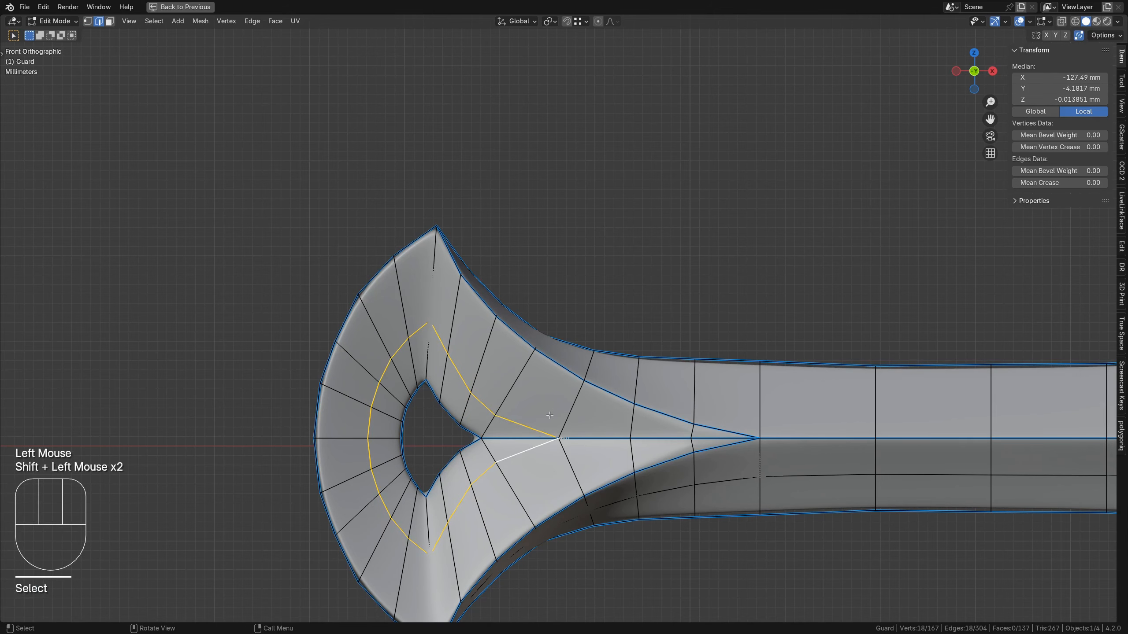
pyautogui.hotkey('ctrl', 'b')
pyautogui.click(553, 415)
# Select the middle edge loop of the guard's bevel and shrink it about 0.392 mm inward to form a groove.
pyautogui.keyDown('alt'); pyautogui.click(460, 375); pyautogui.keyUp('alt')
pyautogui.scroll(4, 456, 426)
pyautogui.moveTo(456, 426); pyautogui.dragTo(533, 407, button='middle')
pyautogui.hotkey('alt', 's')
pyautogui.click(477, 435)
pyautogui.hotkey('ctrl', 'z')
pyautogui.click(526, 325)
pyautogui.hotkey('alt', 's')
pyautogui.click(525, 331)
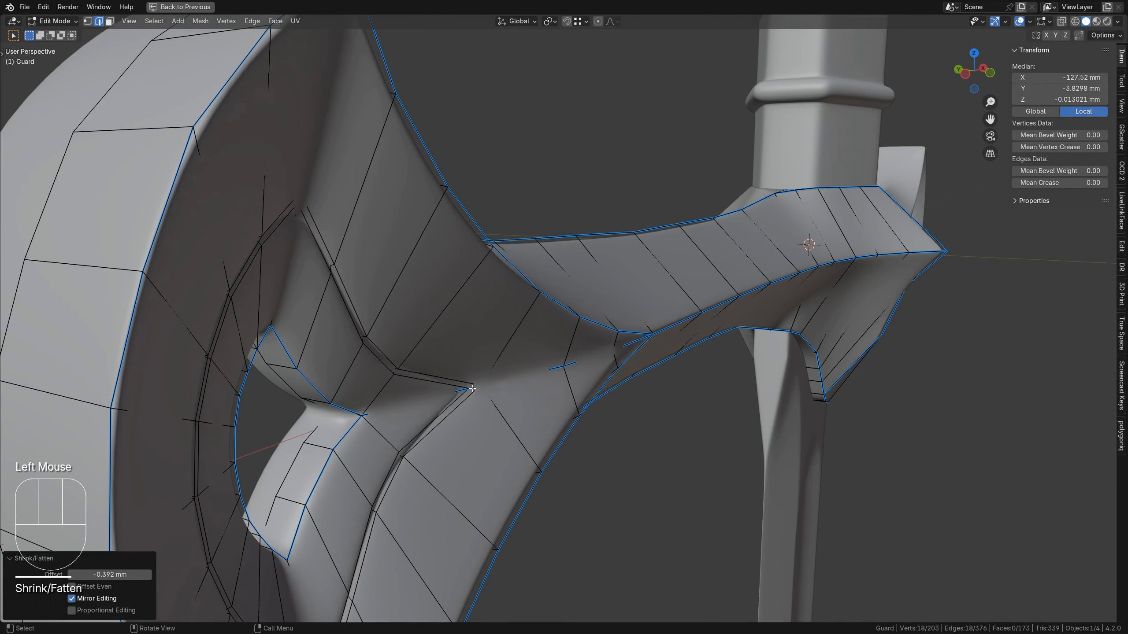
# Raise the mean bevel weight on the guard's ridge edges between the groove and the tapered tip, then leave Edit Mode.
pyautogui.click(463, 390)
pyautogui.keyDown('ctrl'); pyautogui.click(573, 363); pyautogui.keyUp('ctrl')
pyautogui.moveTo(578, 362); pyautogui.dragTo(542, 356, button='middle')
pyautogui.moveTo(1057, 171); pyautogui.dragTo(1102, 171)
pyautogui.moveTo(586, 349); pyautogui.dragTo(754, 362, button='middle')
pyautogui.press('Tab')
# Restore the multi-editor layout and bring the Hilt material nodes and the guard's Subdivision modifier settings into view.
pyautogui.scroll(-3, 546, 342)
pyautogui.scroll(-5, 861, 362)
pyautogui.moveTo(754, 362)
pyautogui.mouseDown(button='middle')
pyautogui.moveTo(615, 362)
pyautogui.moveTo(744, 364)
pyautogui.mouseUp(button='middle')
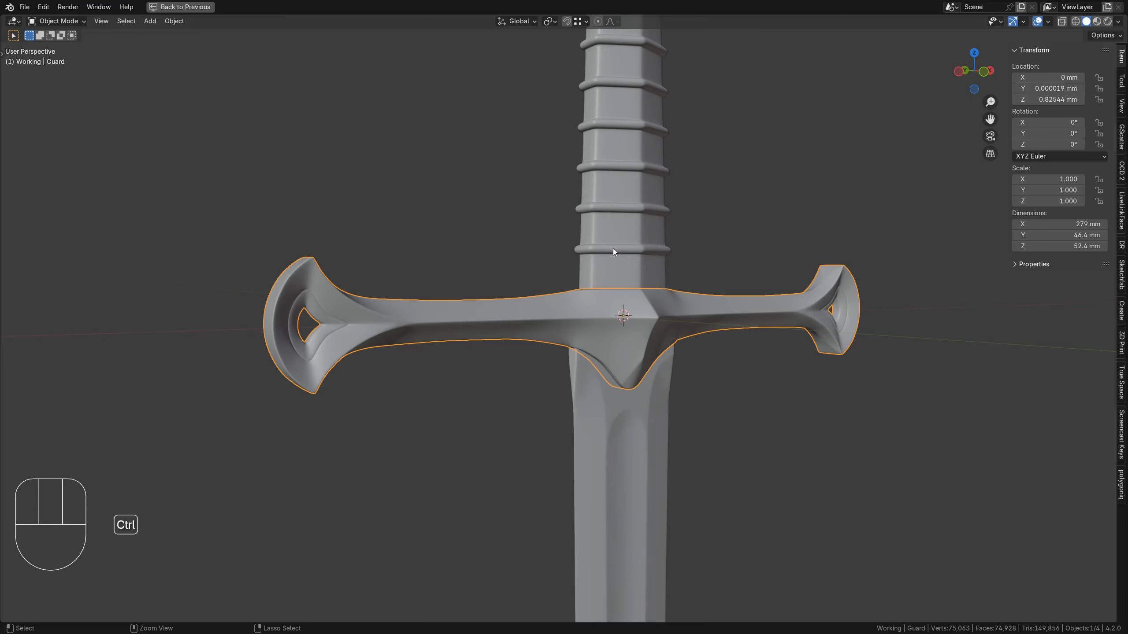
pyautogui.hotkey('ctrl', 'space')
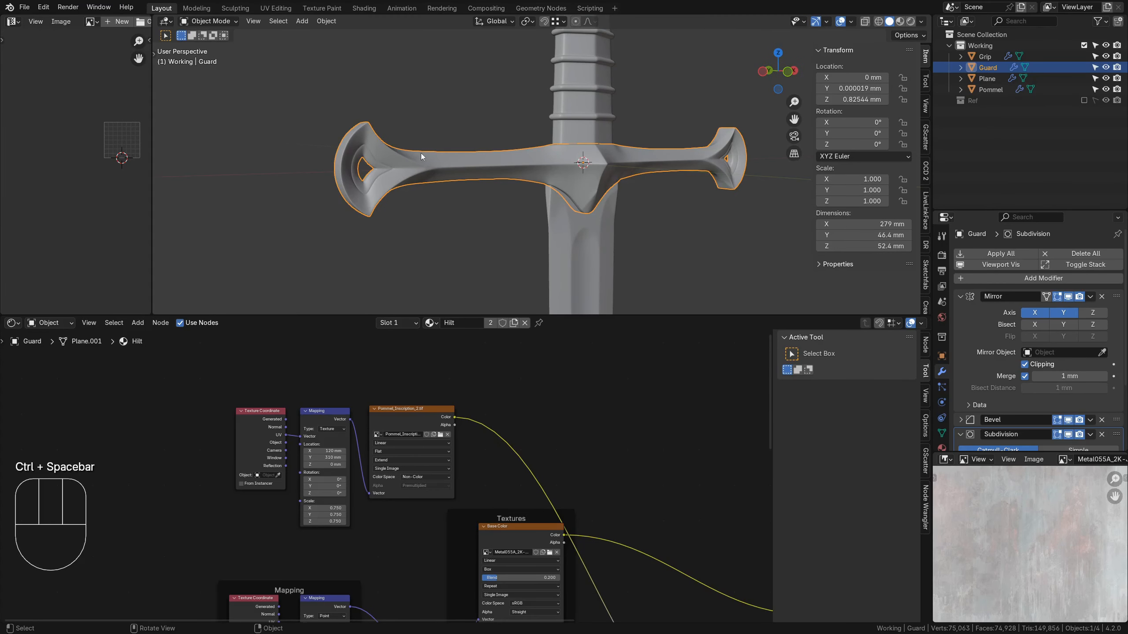
pyautogui.scroll(-2, 445, 110)
pyautogui.keyDown('shift'); pyautogui.moveTo(481, 85); pyautogui.dragTo(415, 245, button='middle'); pyautogui.keyUp('shift')
pyautogui.keyDown('shift'); pyautogui.moveTo(590, 585); pyautogui.dragTo(566, 500, button='middle'); pyautogui.keyUp('shift')
pyautogui.scroll(-6, 566, 500)
pyautogui.keyDown('shift'); pyautogui.moveTo(516, 580); pyautogui.dragTo(493, 559, button='middle'); pyautogui.keyUp('shift')
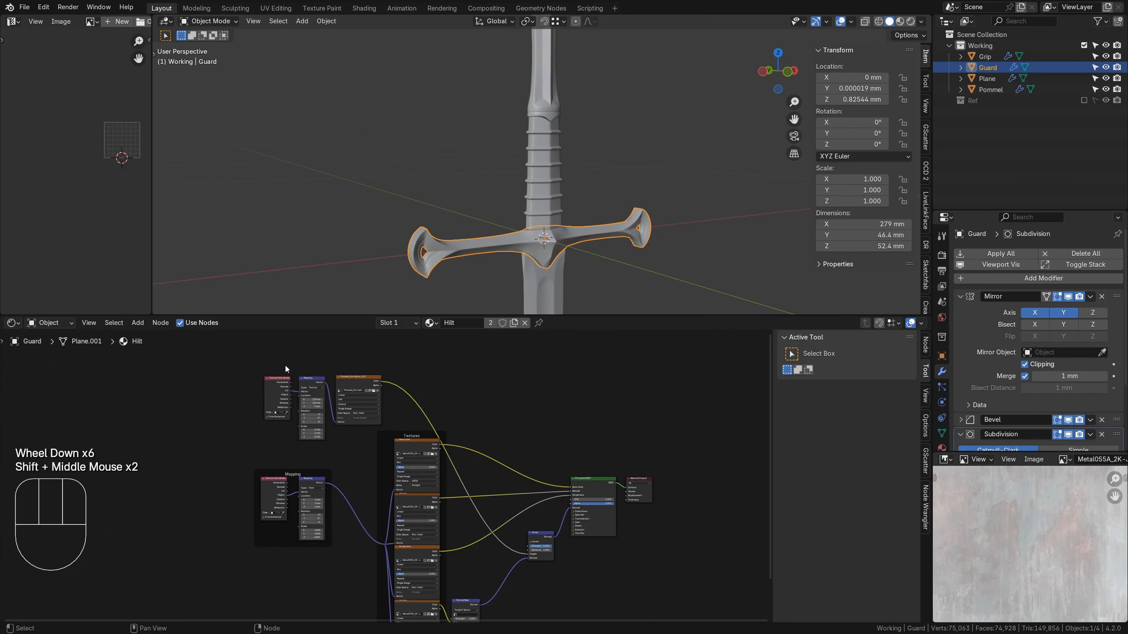
pyautogui.keyDown('shift'); pyautogui.moveTo(527, 365); pyautogui.dragTo(482, 397, button='middle'); pyautogui.keyUp('shift')
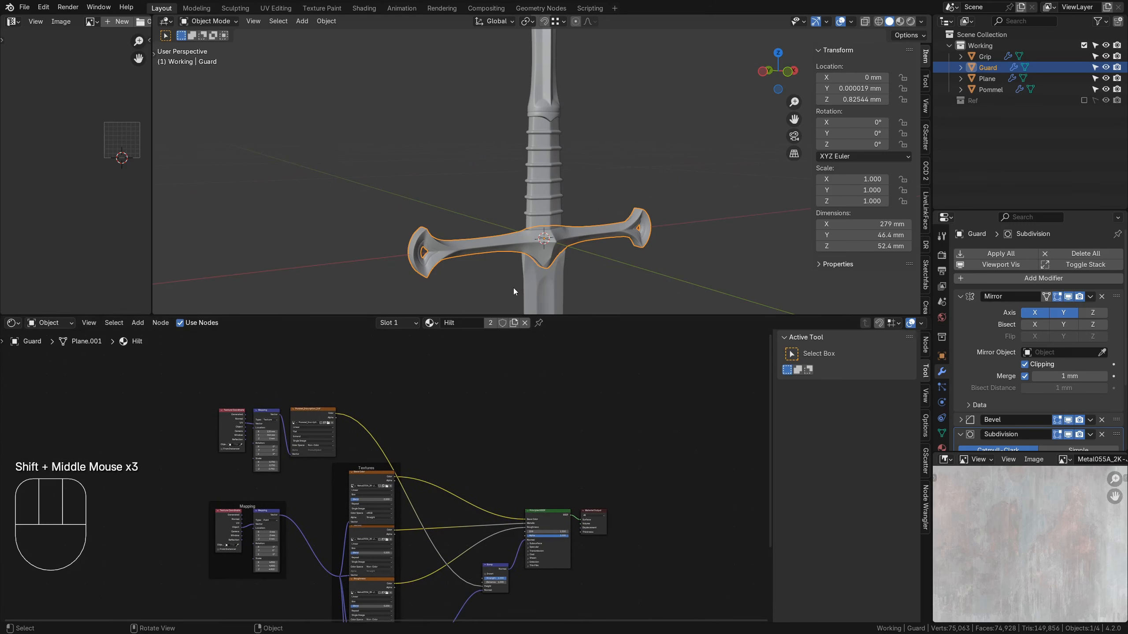
pyautogui.scroll(-2, 960, 363)
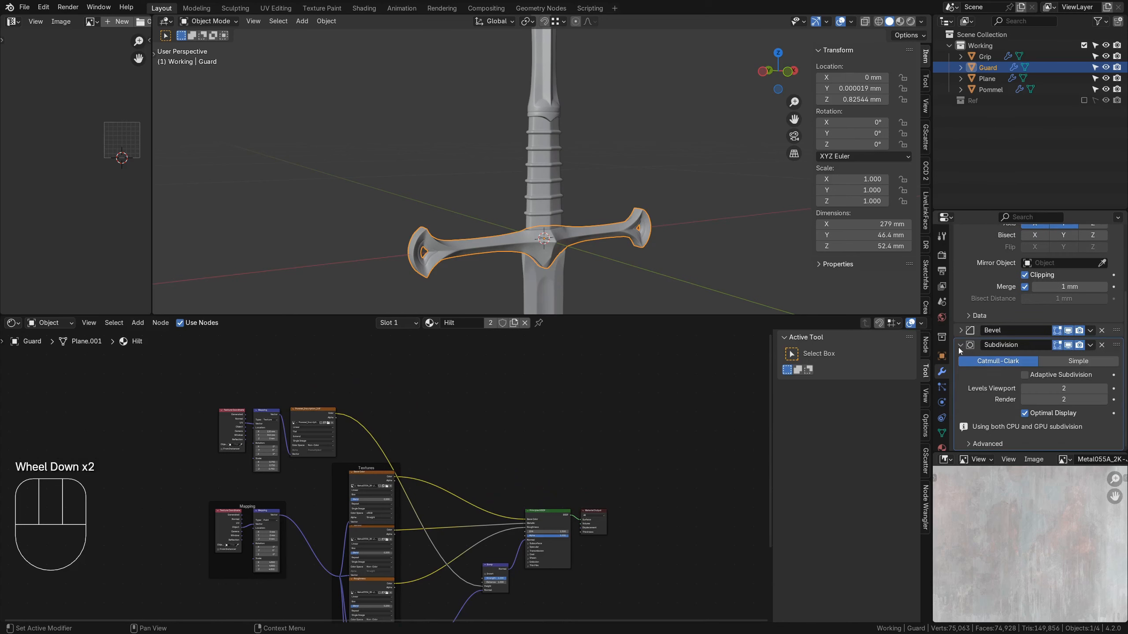
# Add a second material slot to the guard alongside Hilt.
pyautogui.scroll(-4, 941, 391)
pyautogui.moveTo(937, 450); pyautogui.dragTo(979, 528)
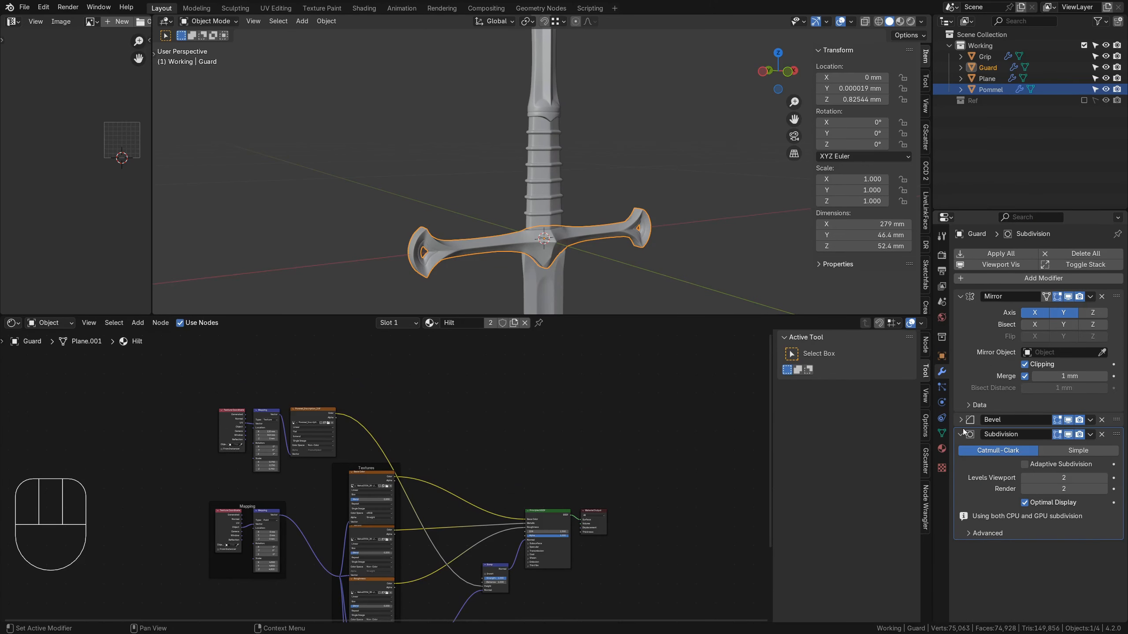
pyautogui.click(959, 296)
pyautogui.click(942, 450)
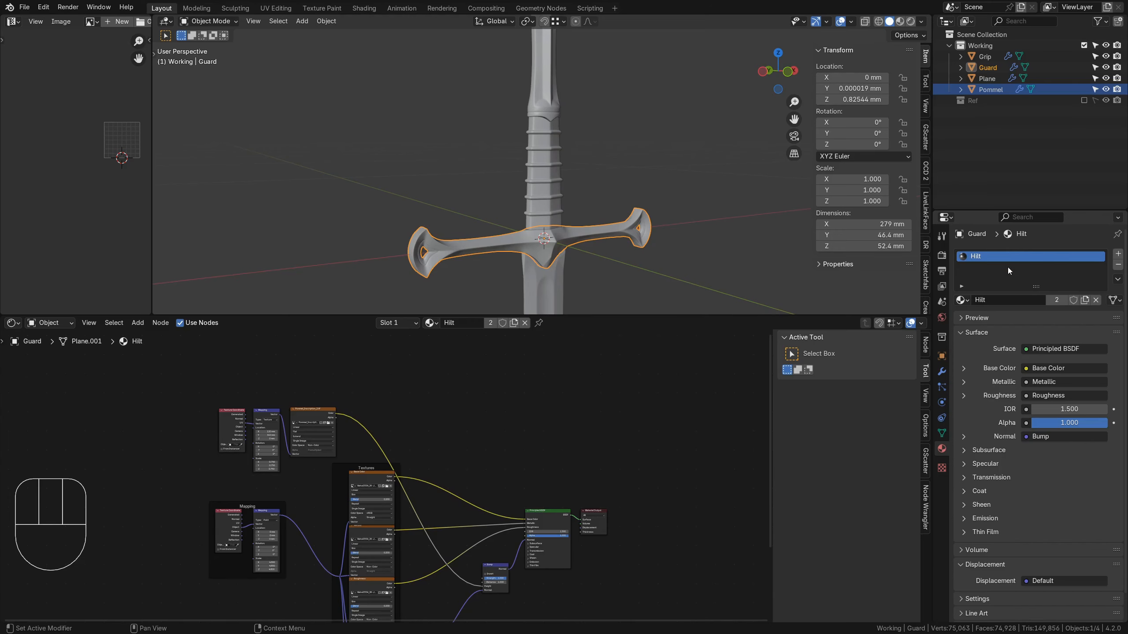
pyautogui.click(1118, 254)
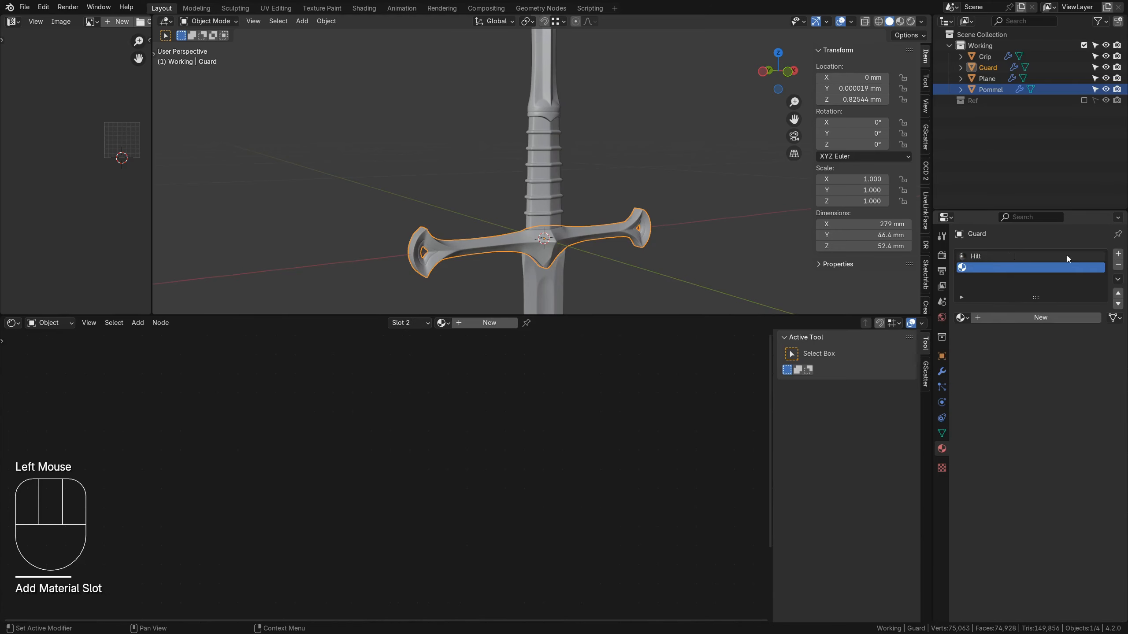
# Create a new material in the guard's empty slot and name it Brass.
pyautogui.scroll(3, 542, 236)
pyautogui.keyDown('shift'); pyautogui.moveTo(599, 262); pyautogui.dragTo(577, 183, button='middle'); pyautogui.keyUp('shift')
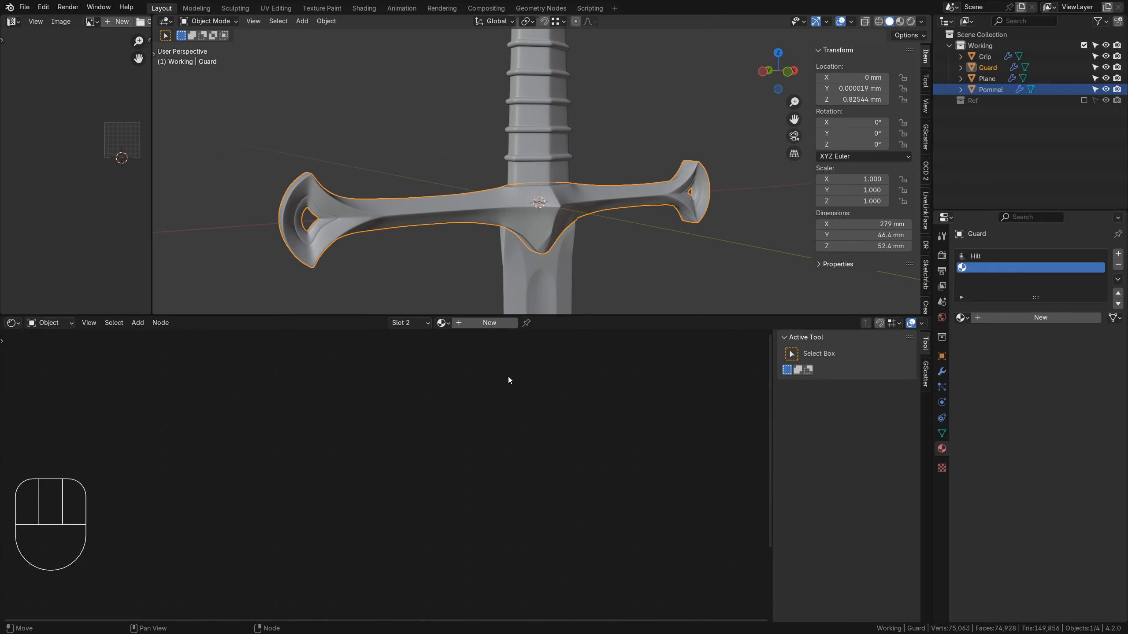
pyautogui.click(481, 324)
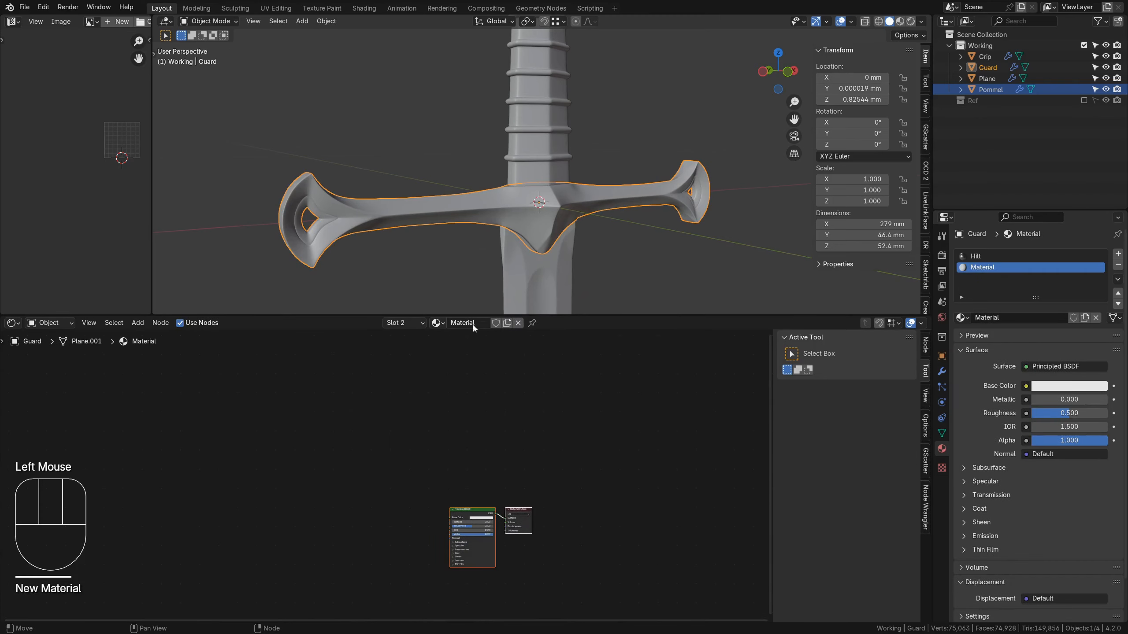
pyautogui.doubleClick(473, 326)
pyautogui.write('B')
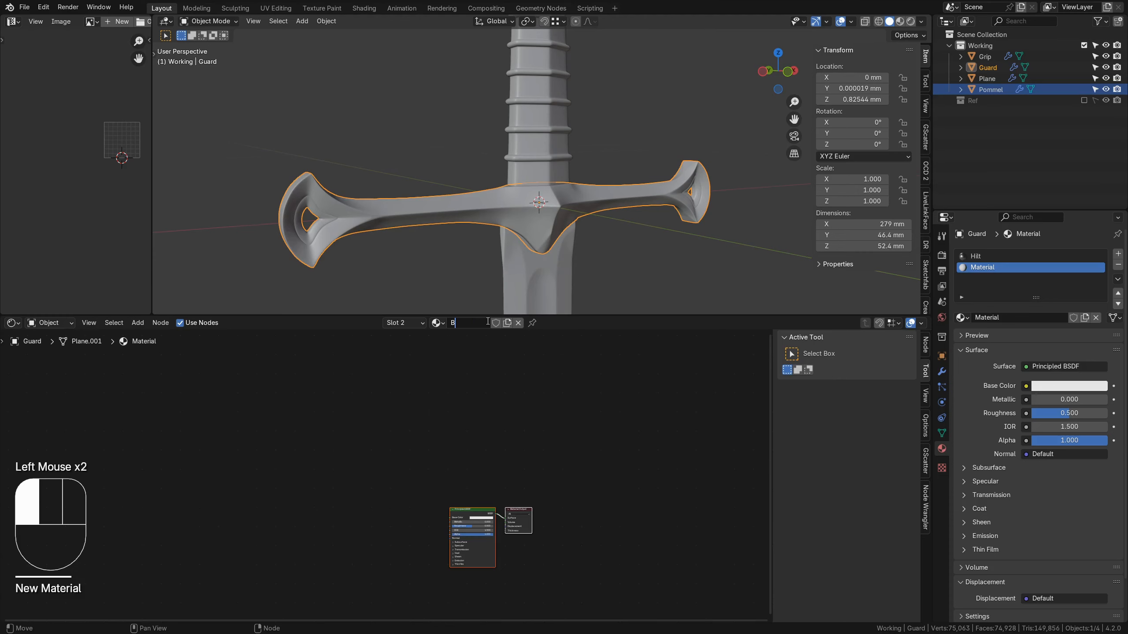
pyautogui.write('rass')
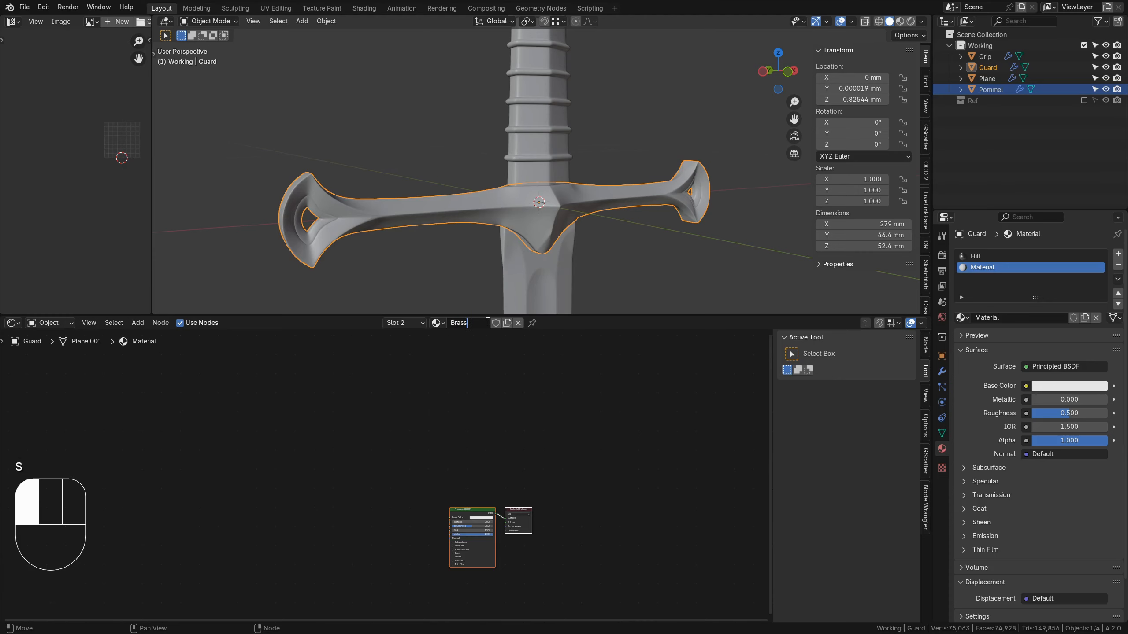
pyautogui.press('Return')
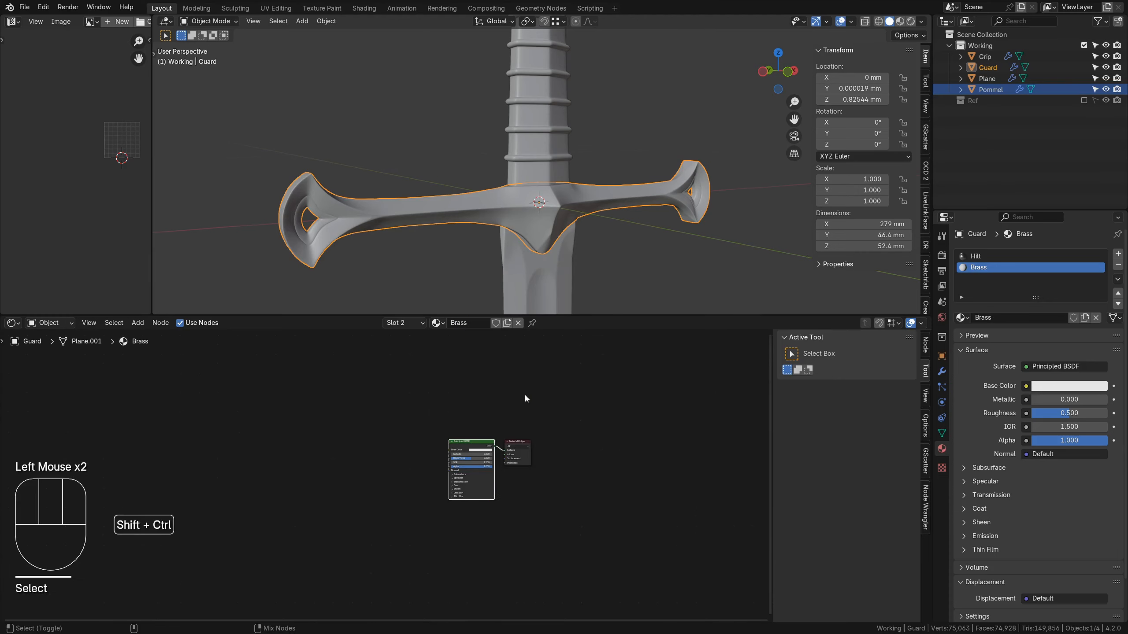
# Set up the Brass material's Principled textures from the Metal048B_2K-JPG Color, Metalness, NormalGL and Roughness images.
pyautogui.hotkey('ctrl', 'shift', 't')
pyautogui.keyDown('ctrl'); pyautogui.click(496, 175); pyautogui.keyUp('ctrl')
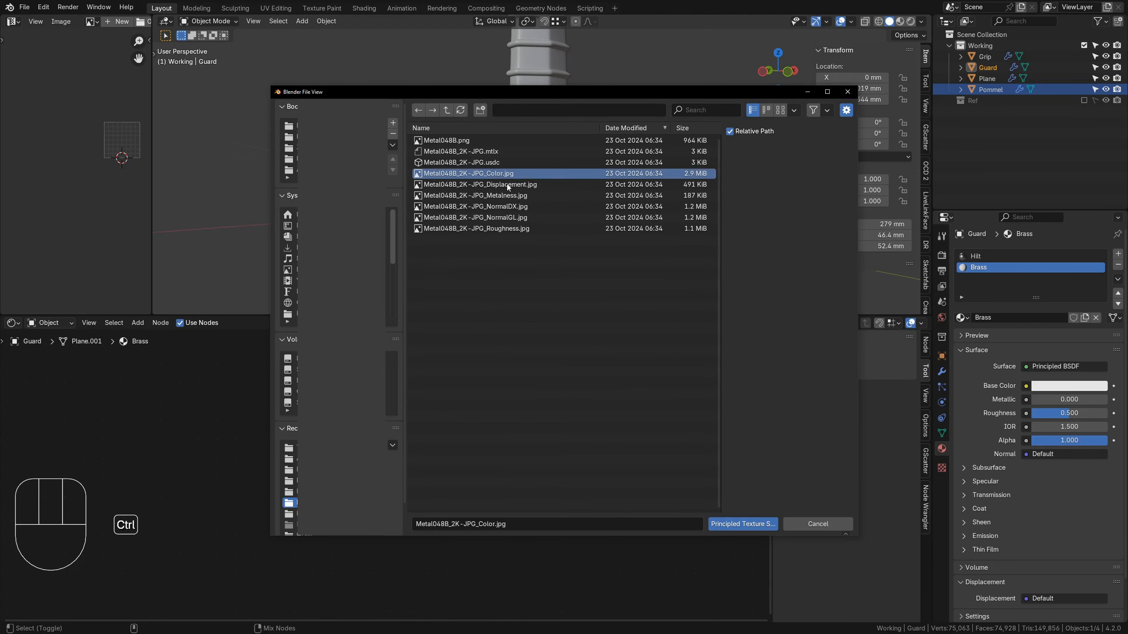
pyautogui.keyDown('ctrl'); pyautogui.click(510, 196); pyautogui.keyUp('ctrl')
pyautogui.keyDown('ctrl'); pyautogui.click(509, 218); pyautogui.keyUp('ctrl')
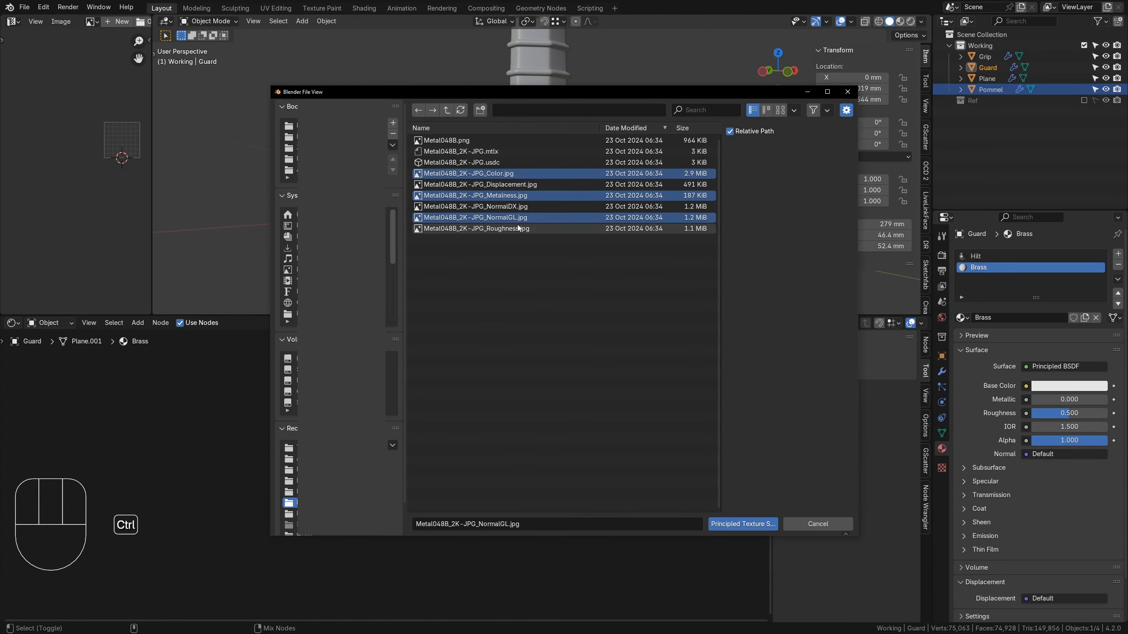
pyautogui.keyDown('ctrl'); pyautogui.click(517, 229); pyautogui.keyUp('ctrl')
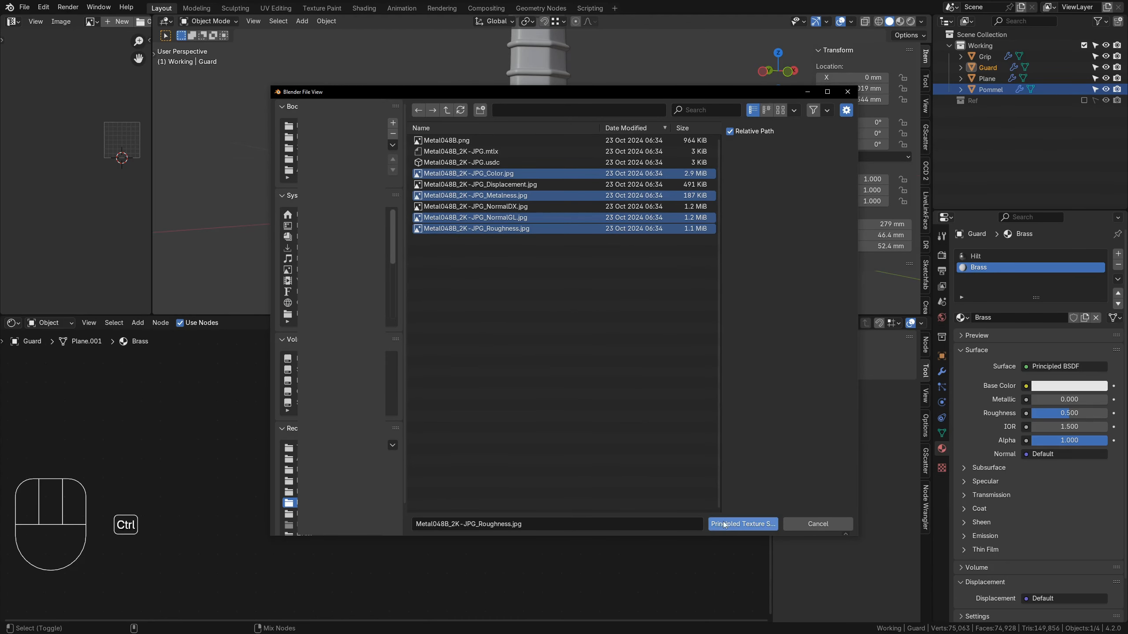
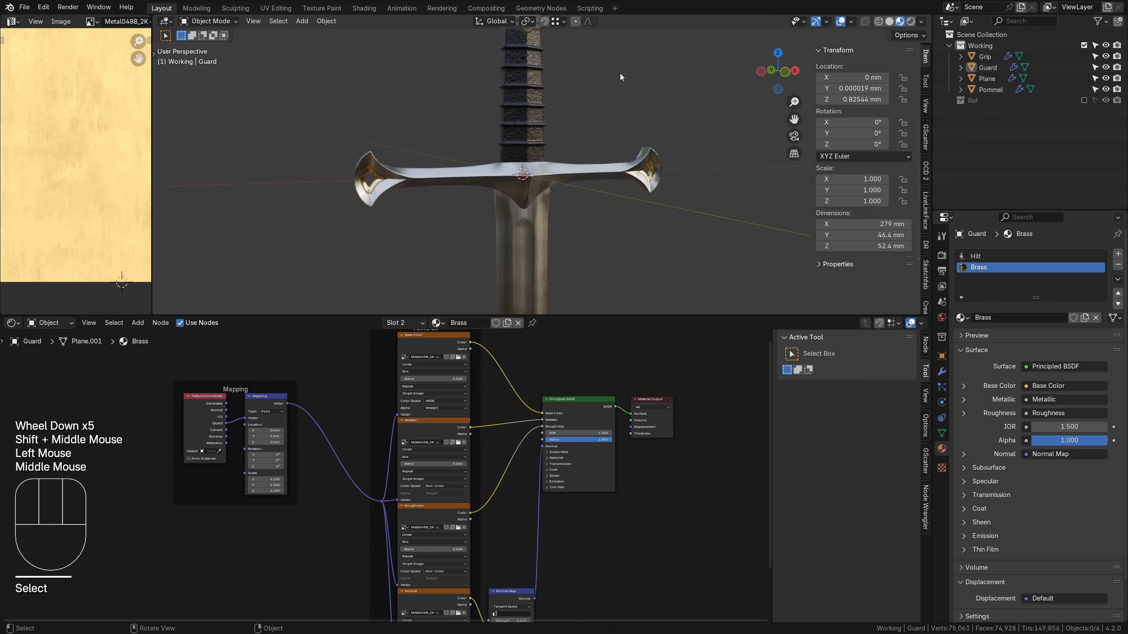
# In the pommel's mesh, select the face loop inside the central opening and grow the selection to include the surrounding rim faces.
pyautogui.scroll(-3, 617, 136)
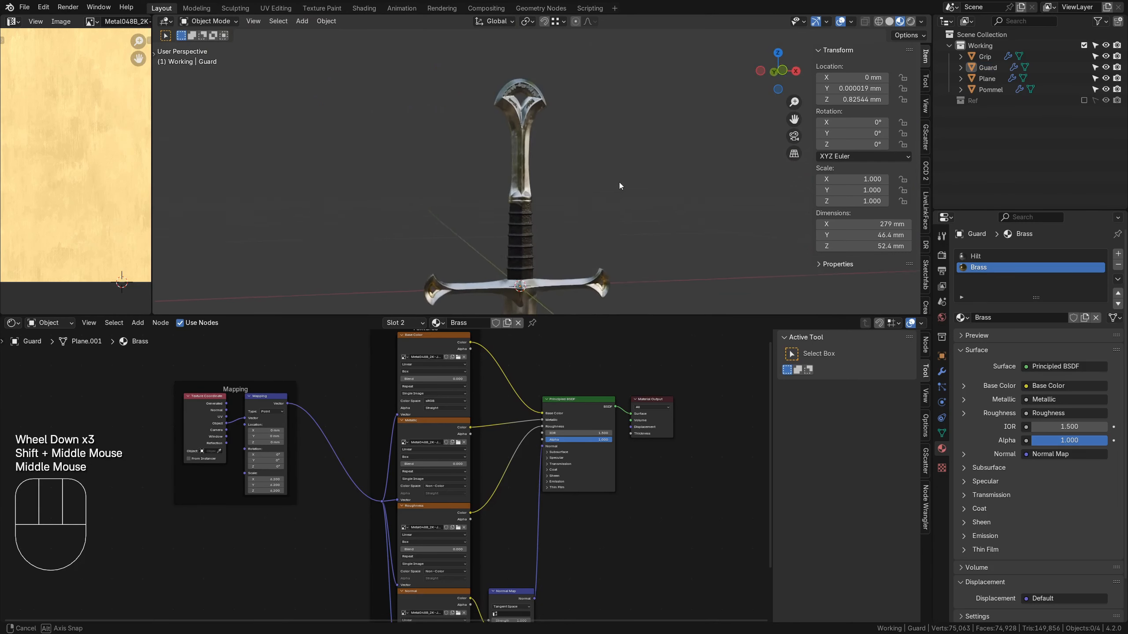
pyautogui.scroll(3, 568, 196)
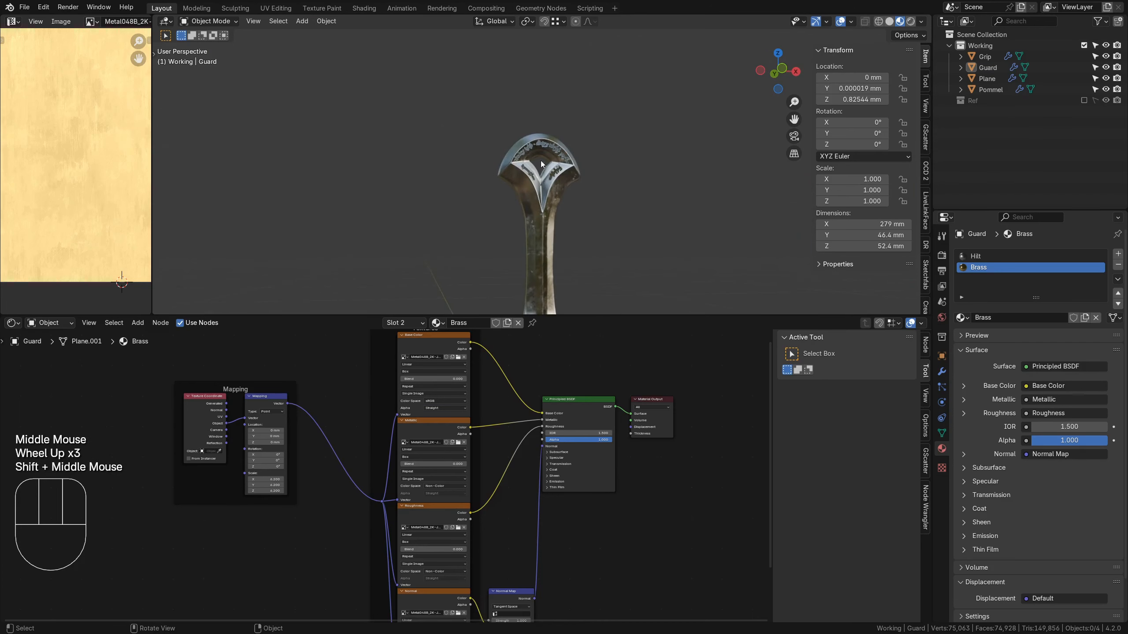
pyautogui.click(520, 95)
pyautogui.scroll(7, 561, 151)
pyautogui.scroll(2, 561, 151)
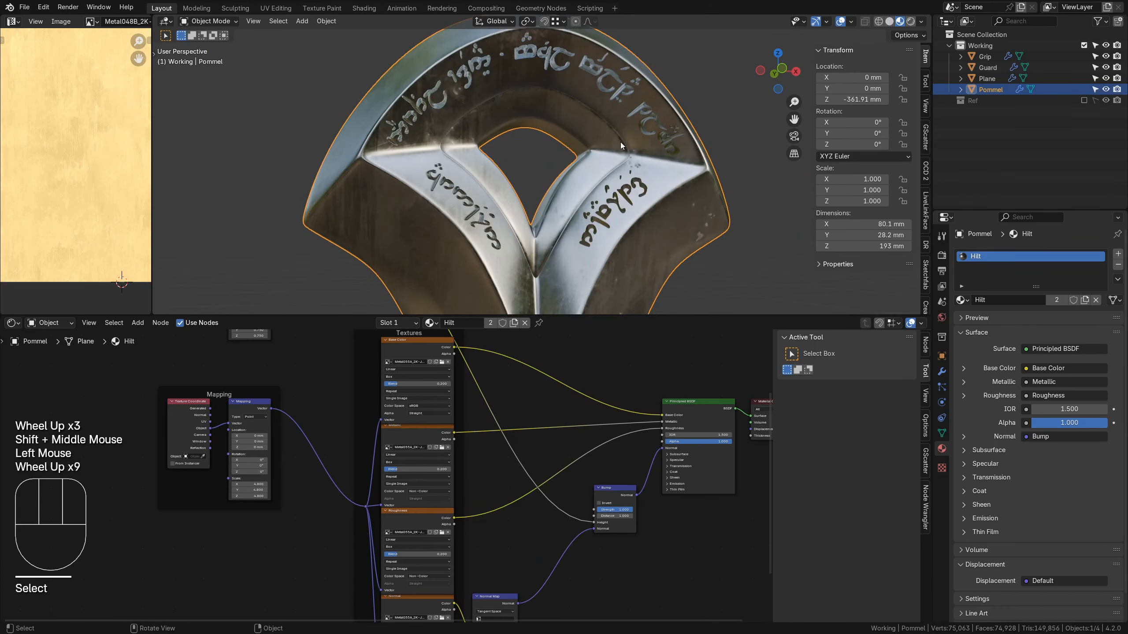
pyautogui.moveTo(561, 151)
pyautogui.keyDown('shift'); pyautogui.mouseDown(button='middle')
pyautogui.moveTo(612, 175)
pyautogui.moveTo(551, 168)
pyautogui.mouseUp(button='middle'); pyautogui.keyUp('shift')
pyautogui.press('Tab')
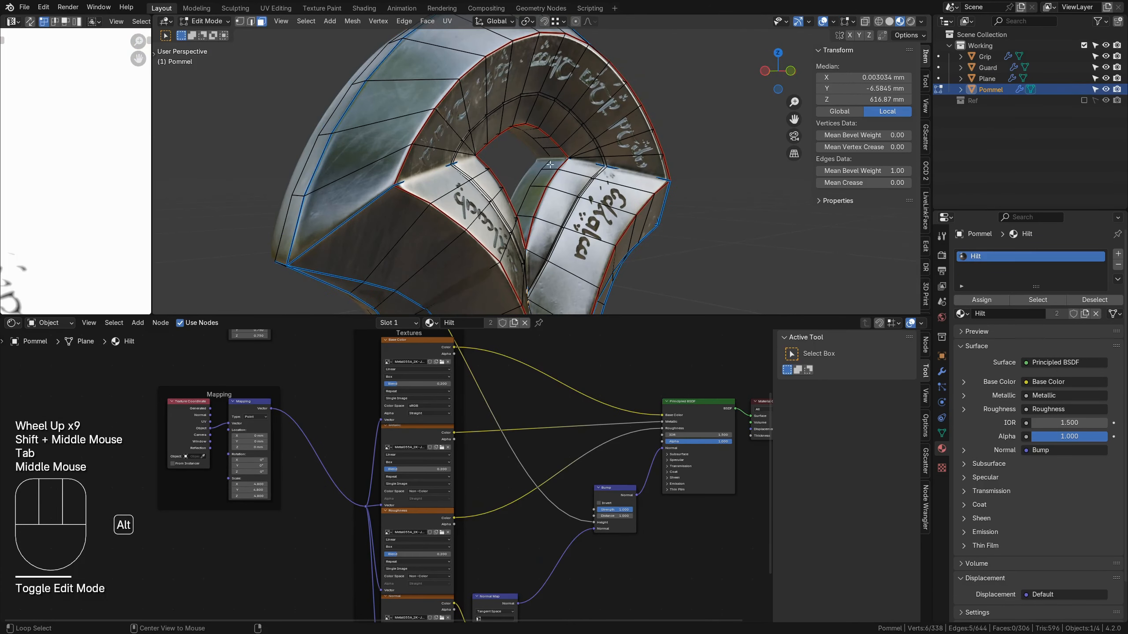
pyautogui.keyDown('alt'); pyautogui.click(559, 146); pyautogui.keyUp('alt')
pyautogui.press('ctrl+KP_Add')
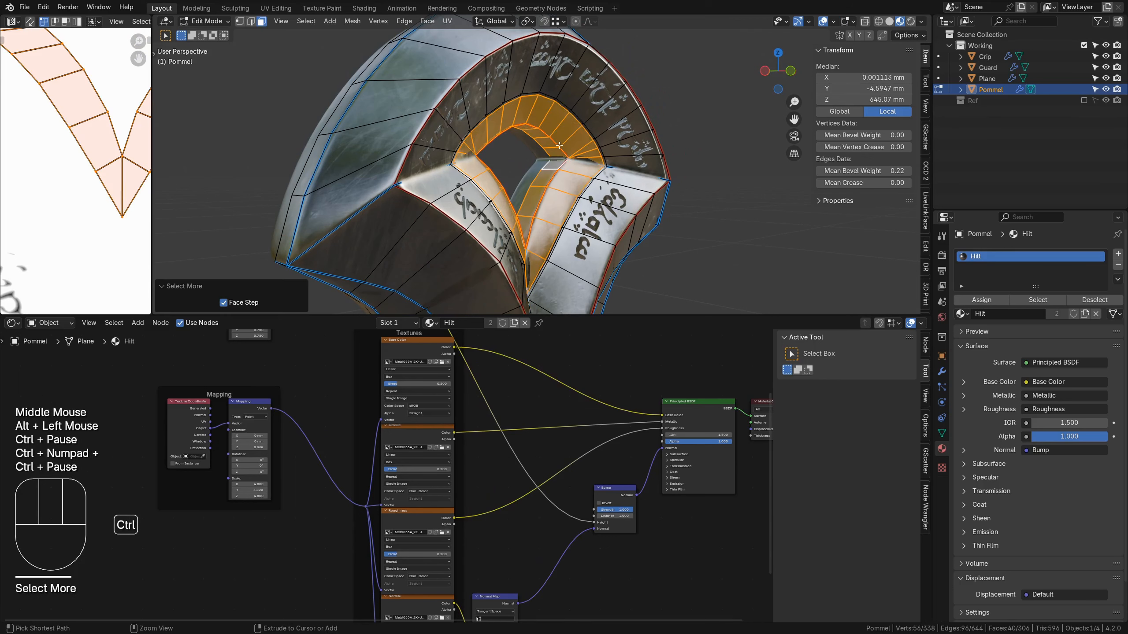
pyautogui.press('ctrl+KP_Add')
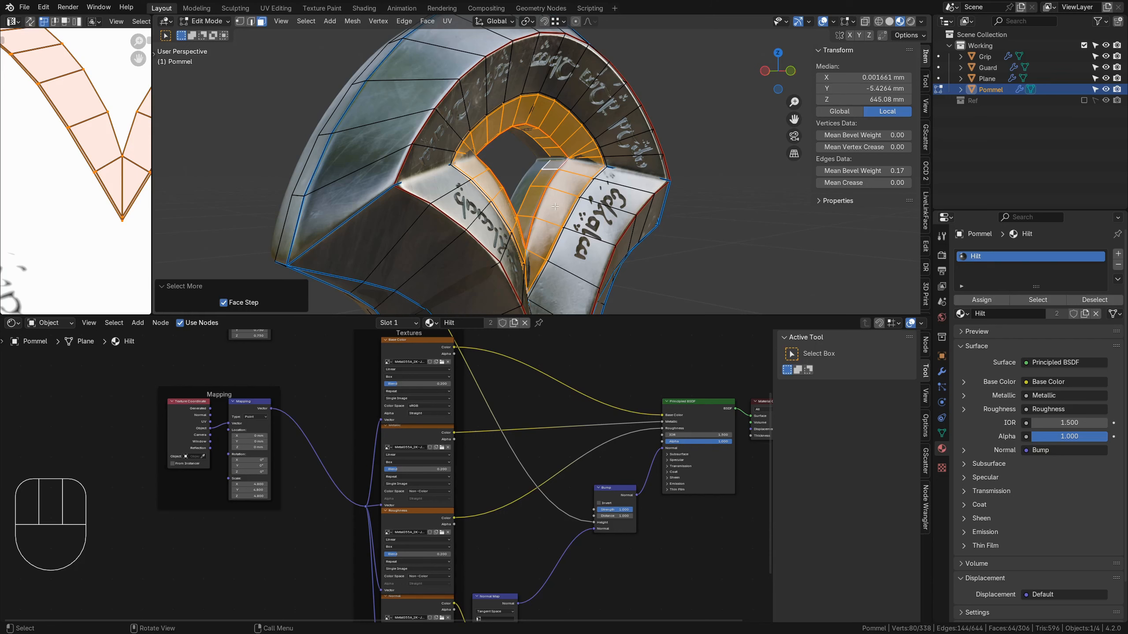
# Add a second material slot to the pommel with the existing Brass material, then leave Edit Mode.
pyautogui.click(1118, 254)
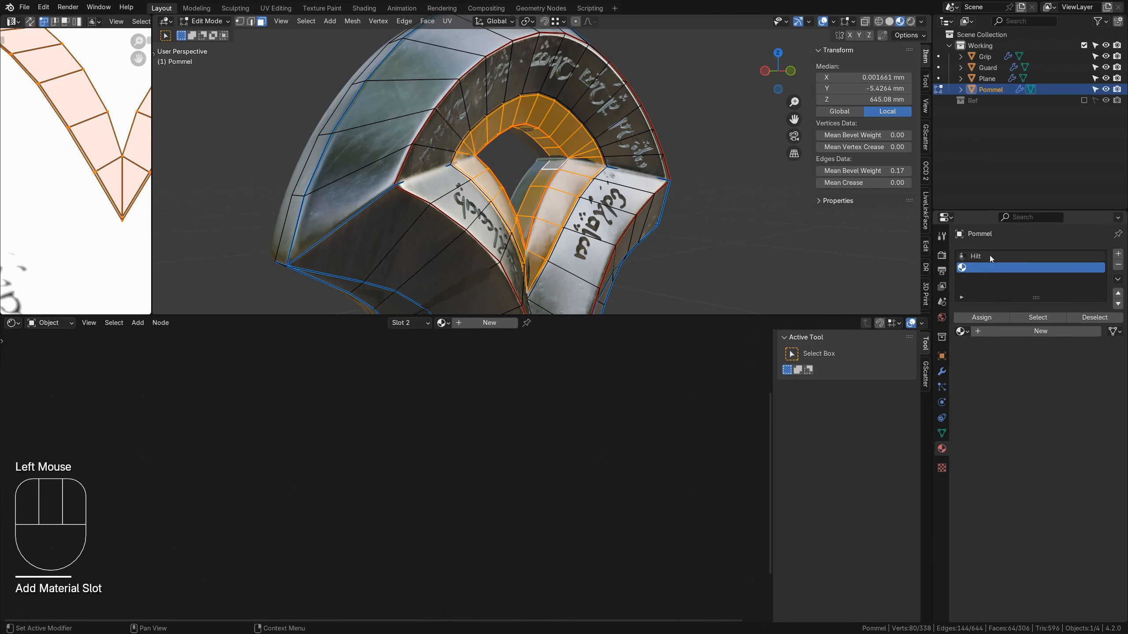
pyautogui.click(964, 332)
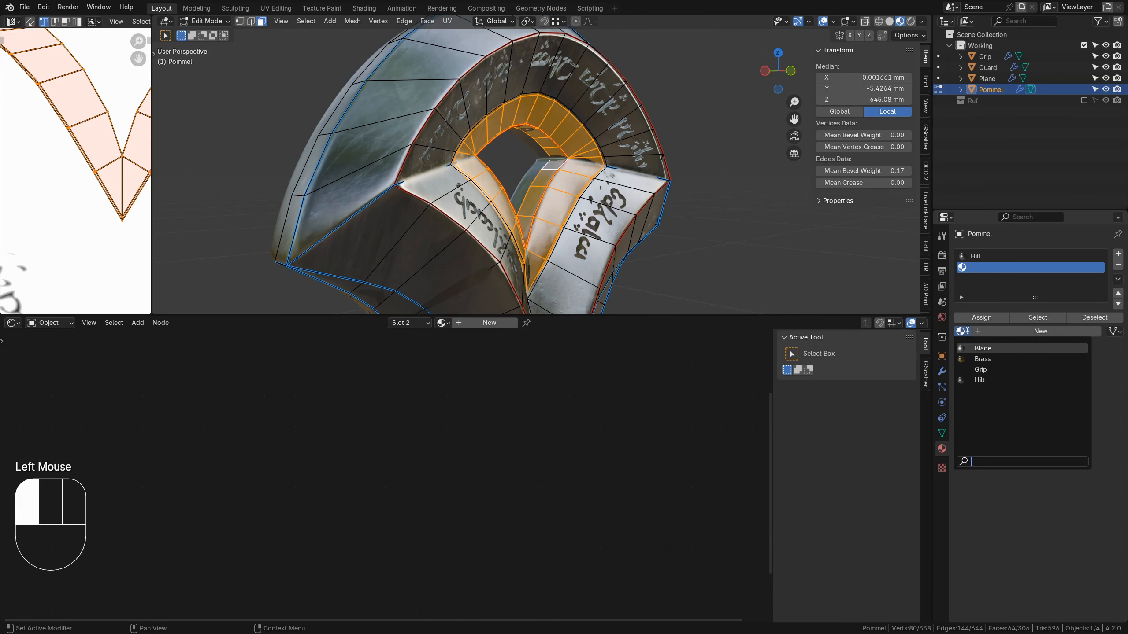
pyautogui.click(994, 360)
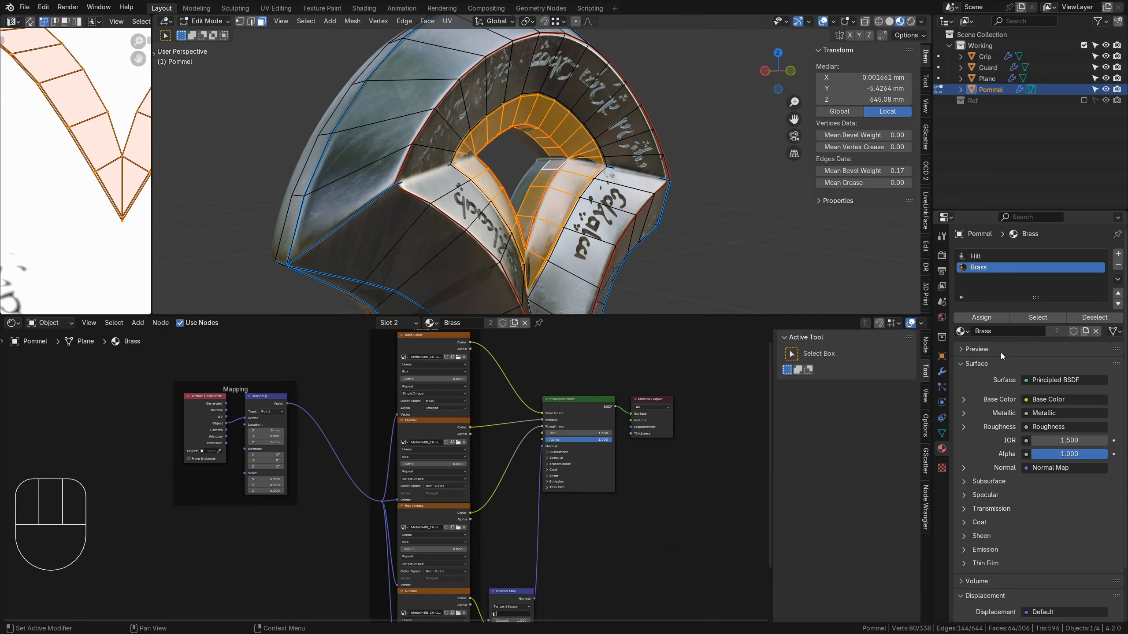
pyautogui.press('Tab')
# Examine the material finish of the pommel, guard and blade from several angles with nothing selected.
pyautogui.scroll(-6, 615, 195)
pyautogui.moveTo(577, 187); pyautogui.dragTo(615, 191, button='middle')
pyautogui.scroll(-2, 617, 169)
pyautogui.click(612, 188)
pyautogui.scroll(2, 558, 258)
pyautogui.keyDown('shift'); pyautogui.moveTo(560, 260); pyautogui.dragTo(593, 171, button='middle'); pyautogui.keyUp('shift')
pyautogui.keyDown('shift'); pyautogui.moveTo(593, 133); pyautogui.dragTo(598, 231, button='middle'); pyautogui.keyUp('shift')
pyautogui.scroll(5, 597, 231)
pyautogui.keyDown('shift'); pyautogui.moveTo(598, 155); pyautogui.dragTo(608, 204, button='middle'); pyautogui.keyUp('shift')
pyautogui.moveTo(609, 200); pyautogui.dragTo(626, 12, button='middle')
pyautogui.scroll(-6, 620, 212)
pyautogui.click(550, 169)
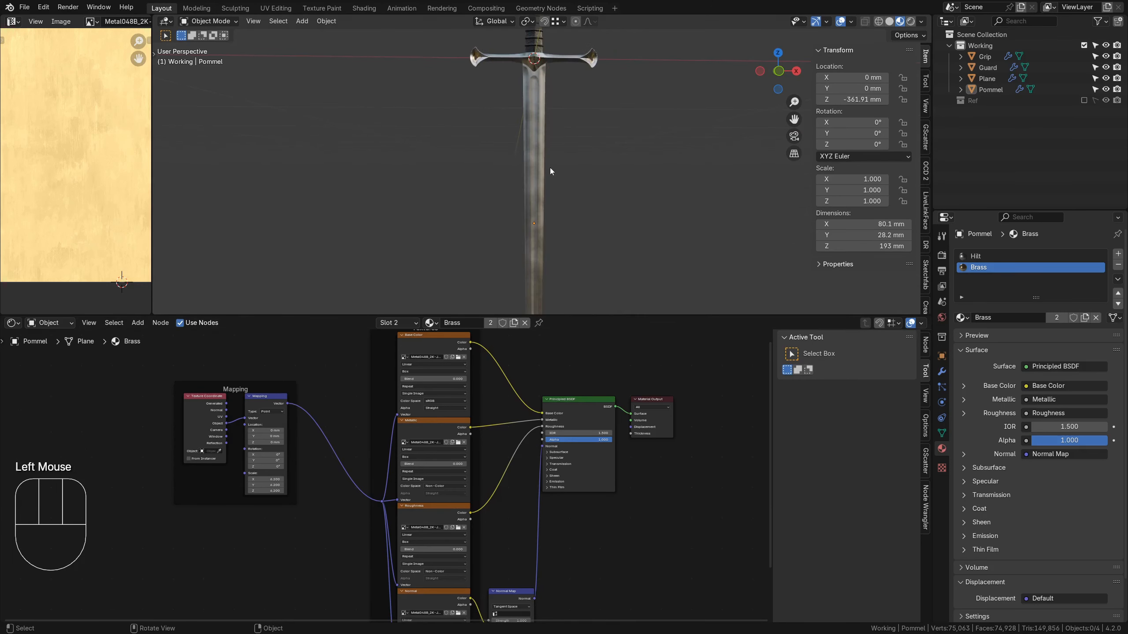
# Widen the UV editor beside the viewport and open the blade's mesh in Edit Mode.
pyautogui.click(533, 162)
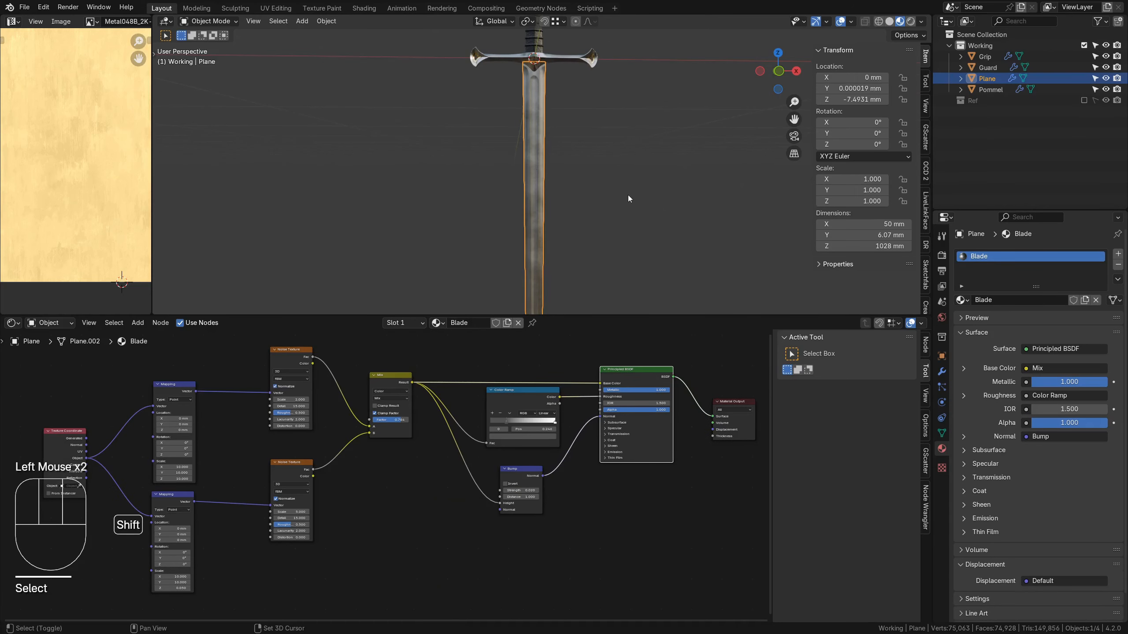
pyautogui.keyDown('shift'); pyautogui.moveTo(627, 195); pyautogui.dragTo(644, 243, button='middle'); pyautogui.keyUp('shift')
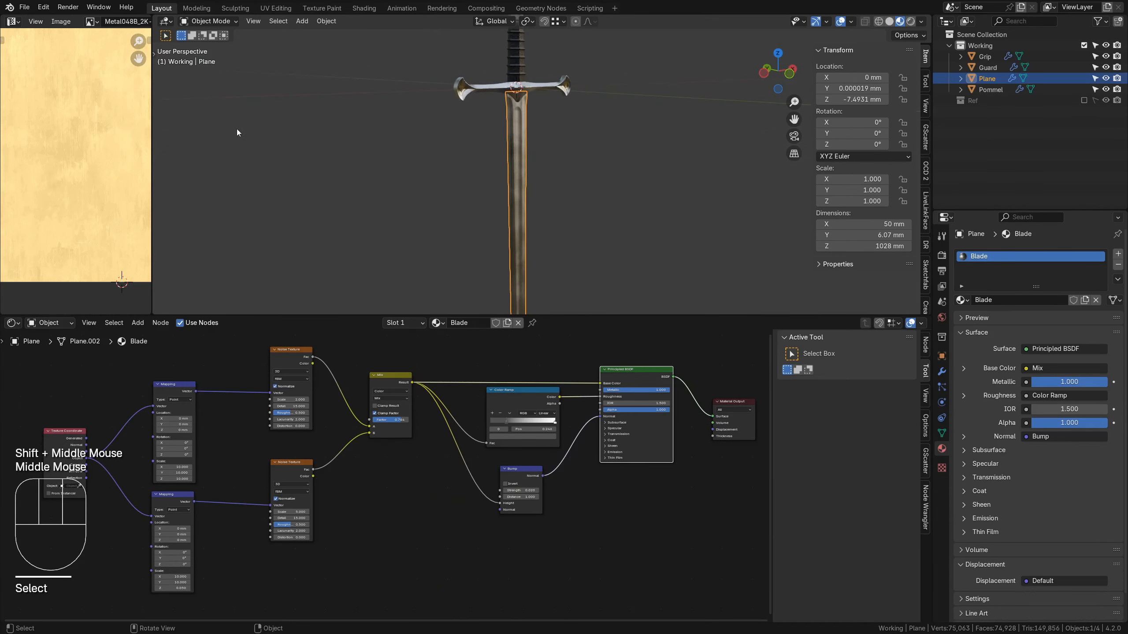
pyautogui.moveTo(151, 137); pyautogui.dragTo(383, 136)
pyautogui.scroll(-2, 190, 187)
pyautogui.scroll(1, 191, 187)
pyautogui.press('Tab')
pyautogui.scroll(4, 660, 154)
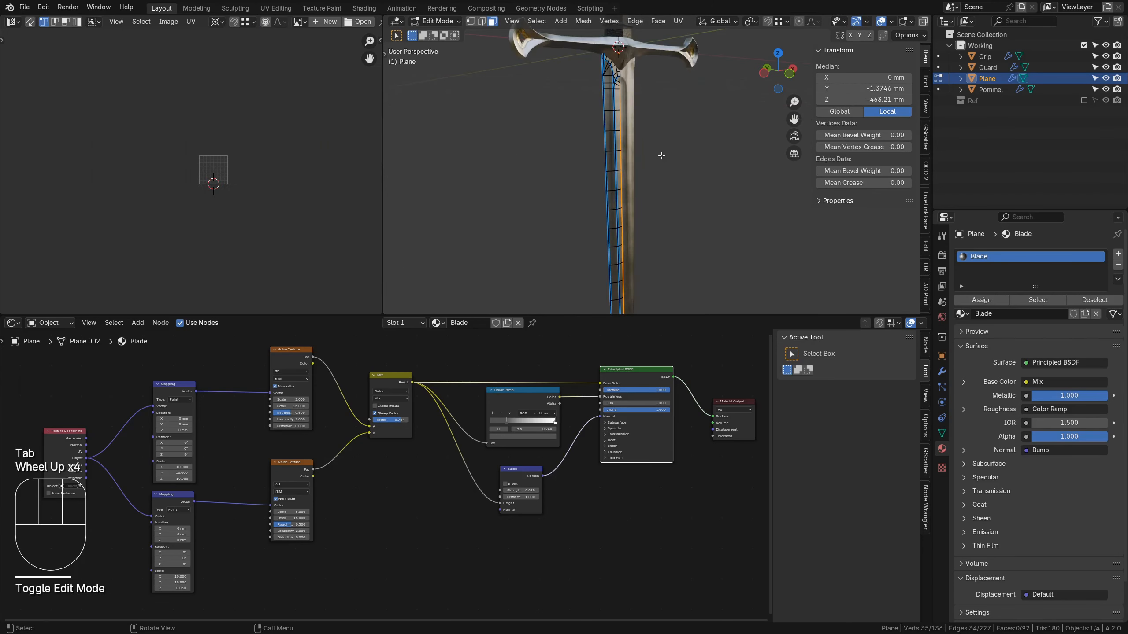
# Return to Object Mode and apply the blade's Mirror modifier with mirroring on the X axis only.
pyautogui.keyDown('shift'); pyautogui.moveTo(651, 126); pyautogui.dragTo(599, 188, button='middle'); pyautogui.keyUp('shift')
pyautogui.scroll(4, 639, 169)
pyautogui.press('Tab')
pyautogui.click(941, 371)
pyautogui.click(1090, 297)
pyautogui.click(1079, 310)
pyautogui.moveTo(600, 188); pyautogui.dragTo(710, 191, button='middle')
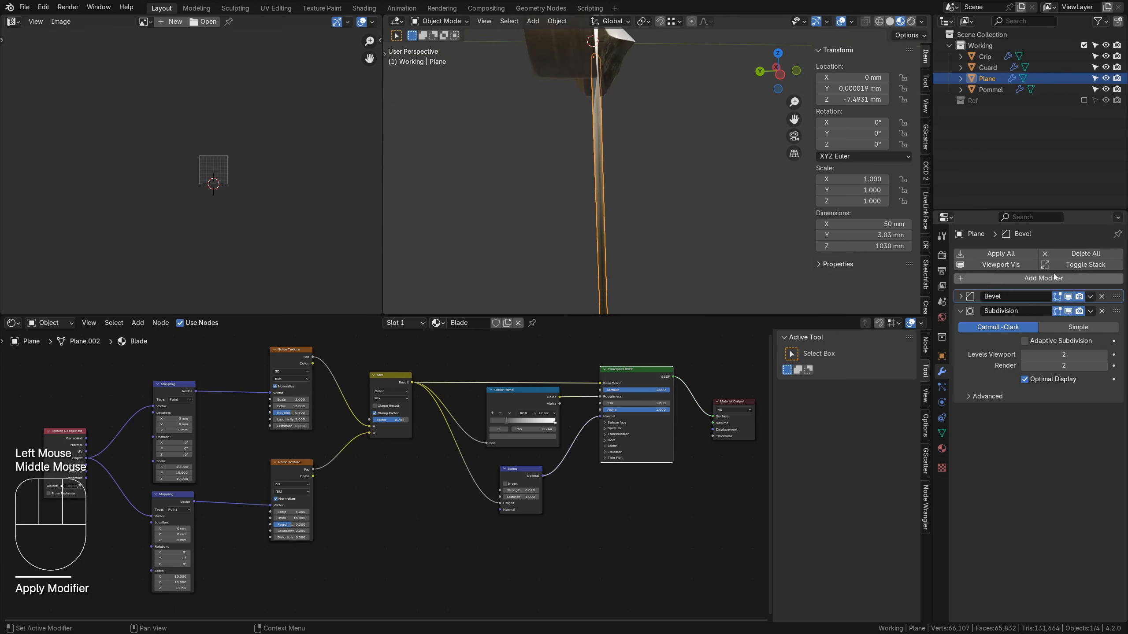
# Add a new Mirror modifier to the blade on the Y axis only and place it first in the stack.
pyautogui.click(1050, 279)
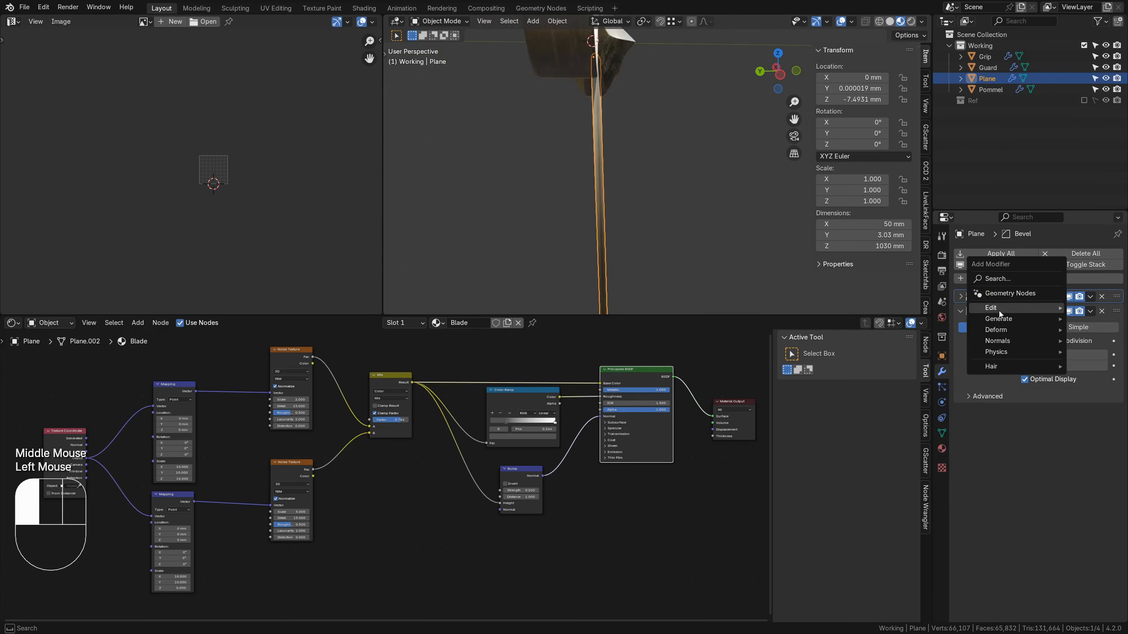
pyautogui.moveTo(1000, 319)
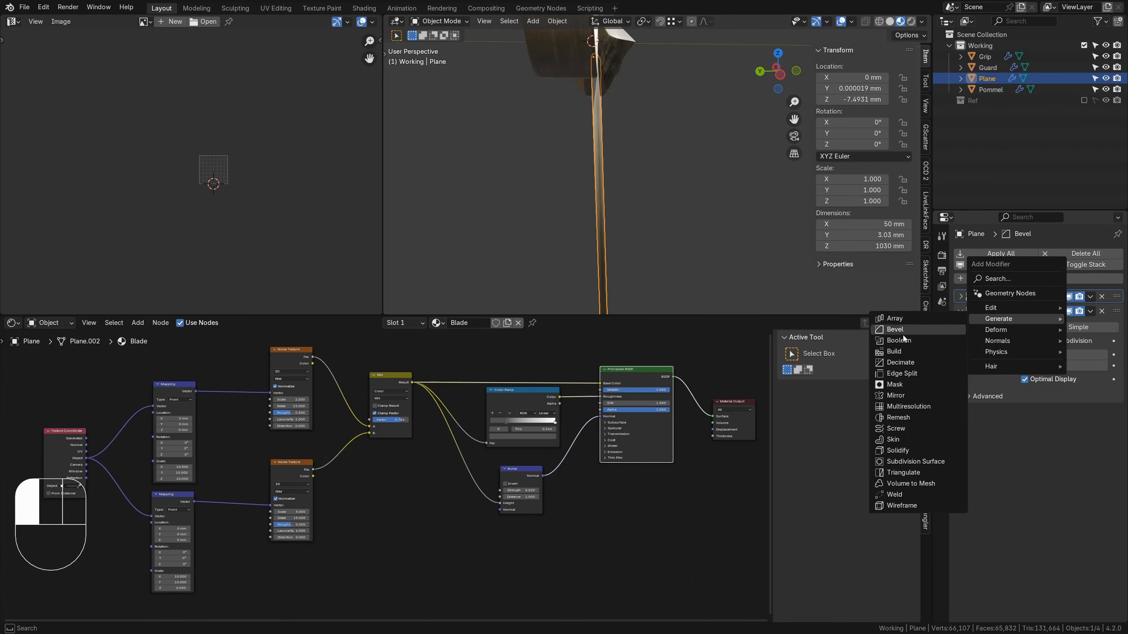
pyautogui.click(895, 395)
pyautogui.click(1063, 426)
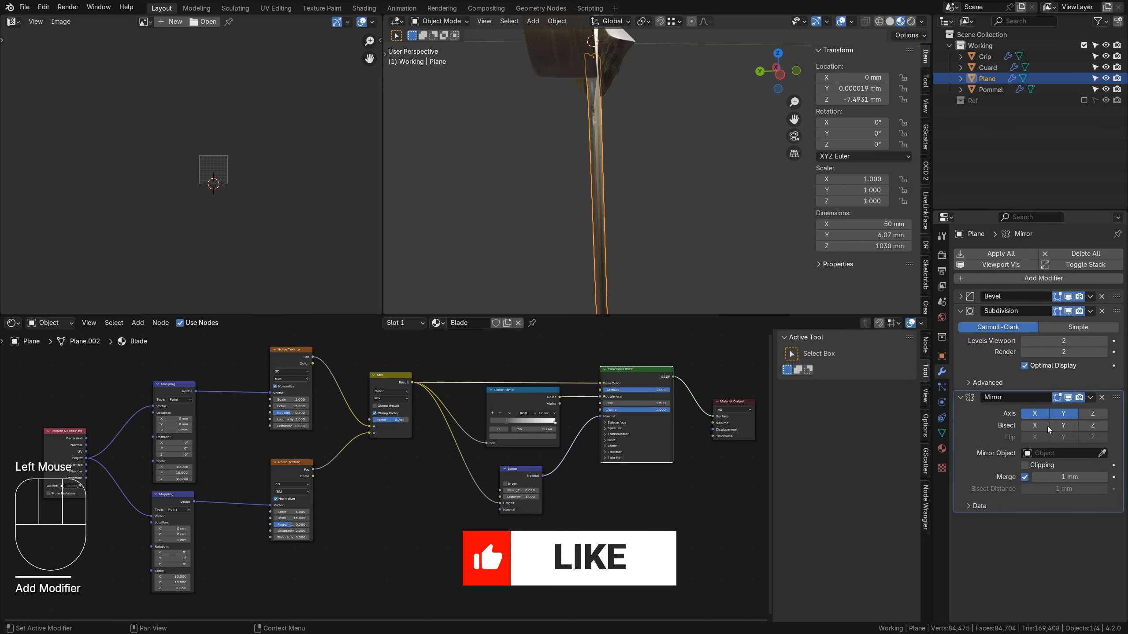
pyautogui.moveTo(1116, 398); pyautogui.dragTo(1116, 297)
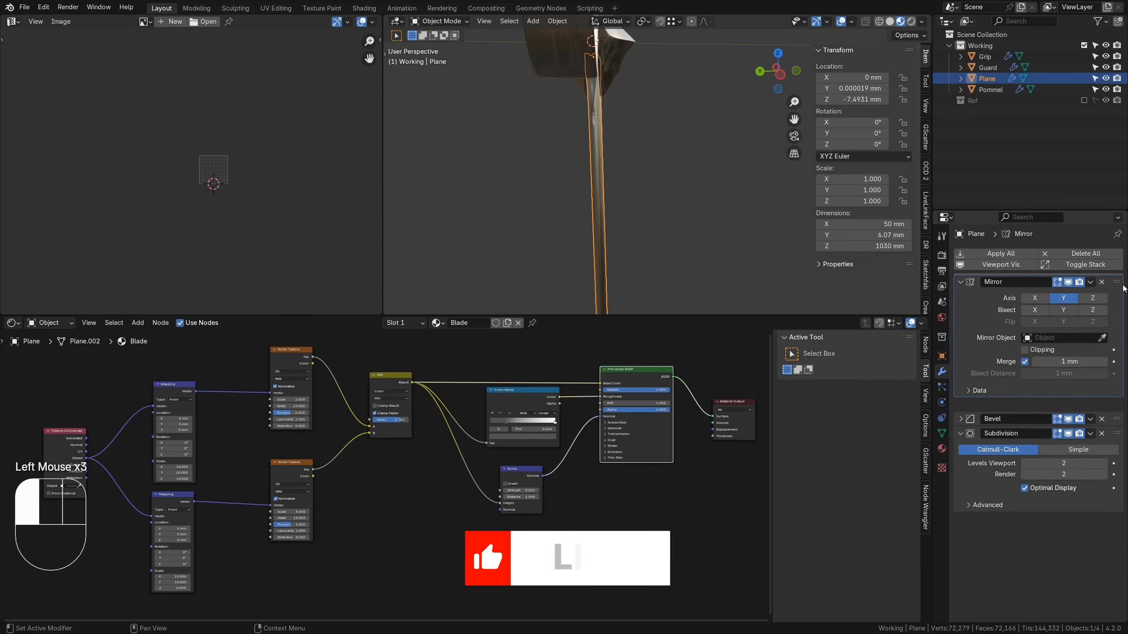
# Open the blade's mesh in Edit Mode.
pyautogui.moveTo(687, 204); pyautogui.dragTo(615, 156, button='middle')
pyautogui.press('Tab')
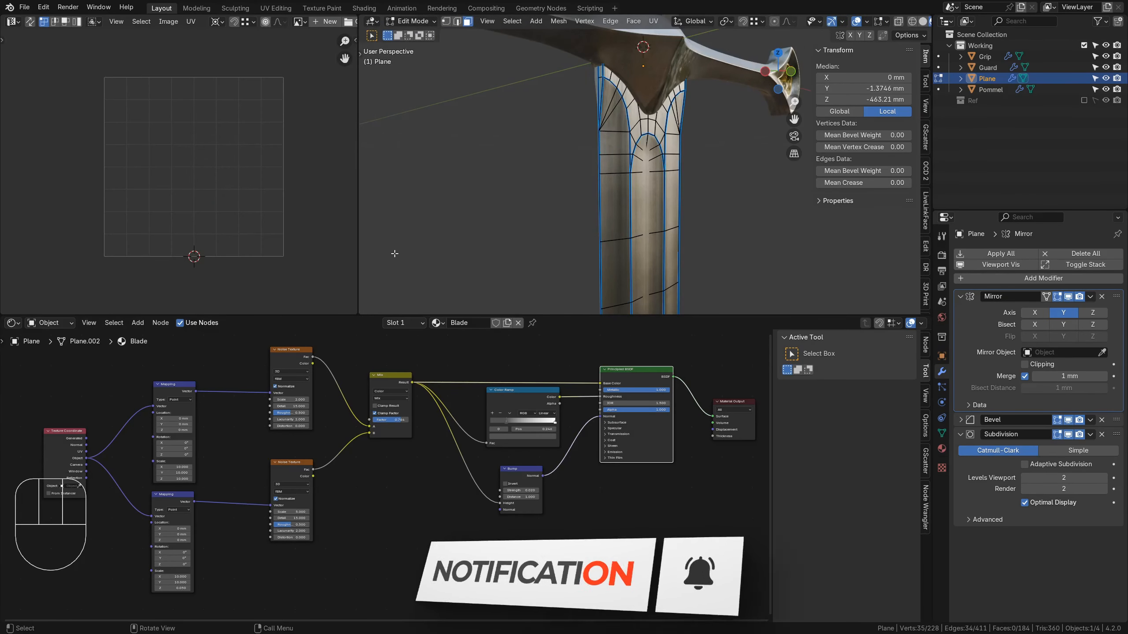
pyautogui.keyDown('shift'); pyautogui.moveTo(663, 124); pyautogui.dragTo(629, 200, button='middle'); pyautogui.keyUp('shift')
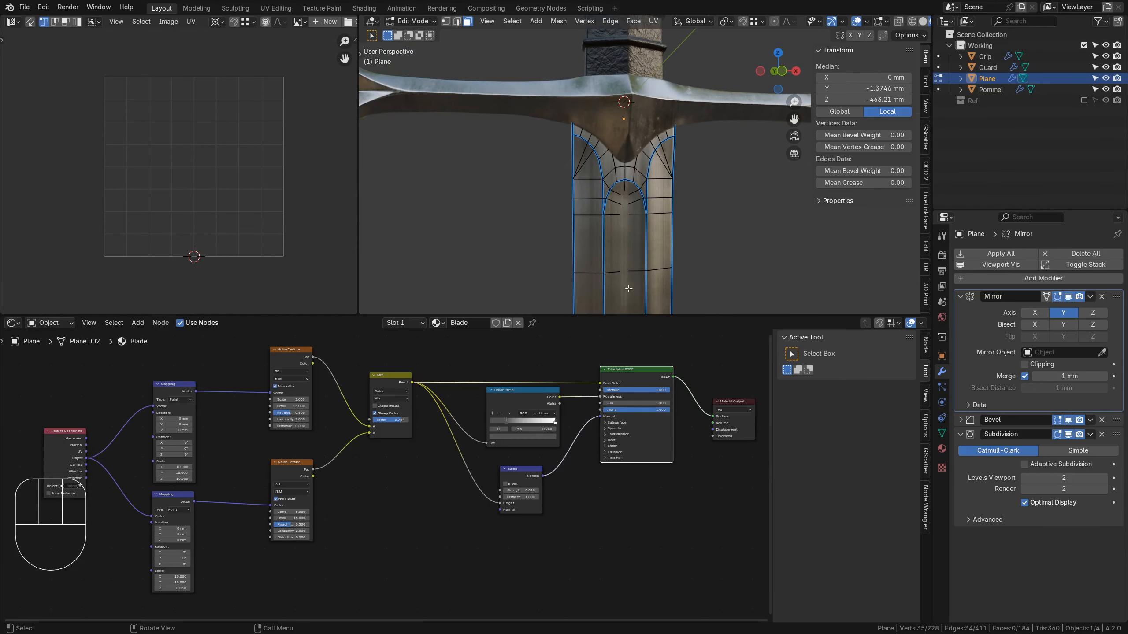
pyautogui.moveTo(618, 239); pyautogui.dragTo(638, 218, button='middle')
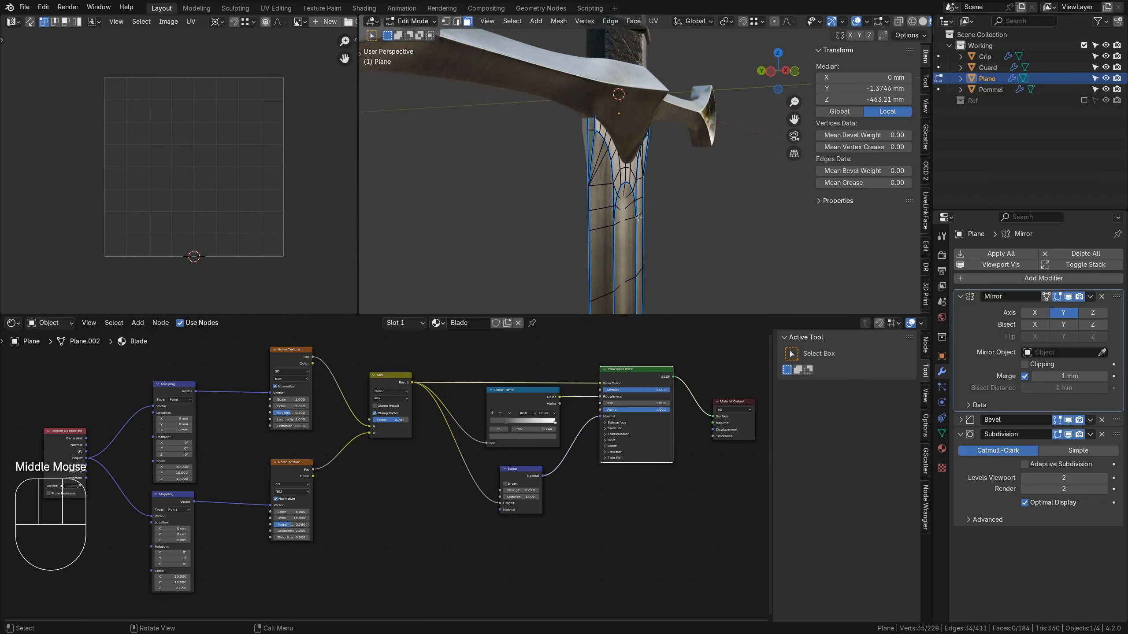
# Mark seams on the two upper outer edges along each side of the blade, just below the guard.
pyautogui.press('2')
pyautogui.click(594, 124)
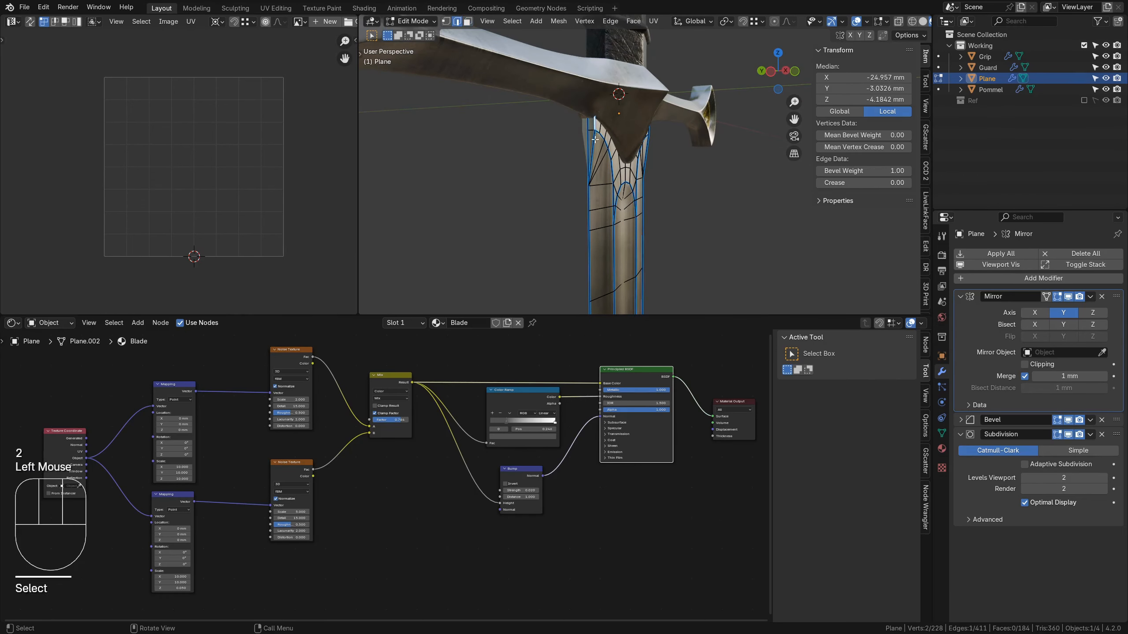
pyautogui.keyDown('shift'); pyautogui.click(594, 143); pyautogui.keyUp('shift')
pyautogui.moveTo(724, 169); pyautogui.dragTo(476, 358, button='middle')
pyautogui.keyDown('shift'); pyautogui.click(724, 117); pyautogui.keyUp('shift')
pyautogui.keyDown('shift'); pyautogui.click(725, 142); pyautogui.keyUp('shift')
pyautogui.hotkey('ctrl', 'space')
pyautogui.scroll(2, 571, 320)
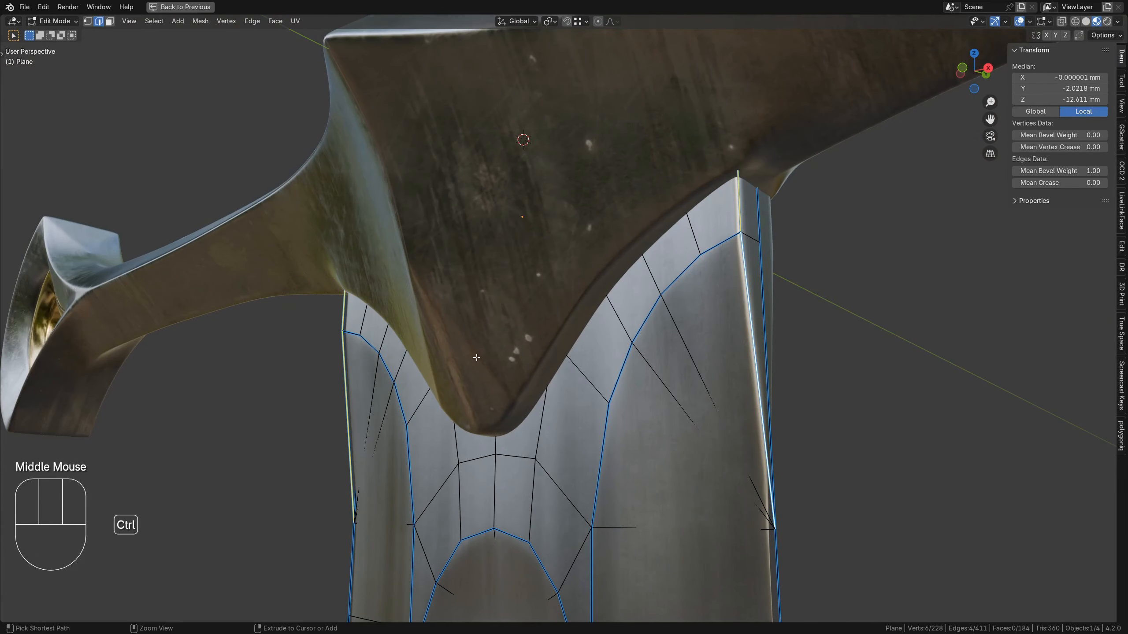
pyautogui.hotkey('ctrl', 'e')
pyautogui.press('m')
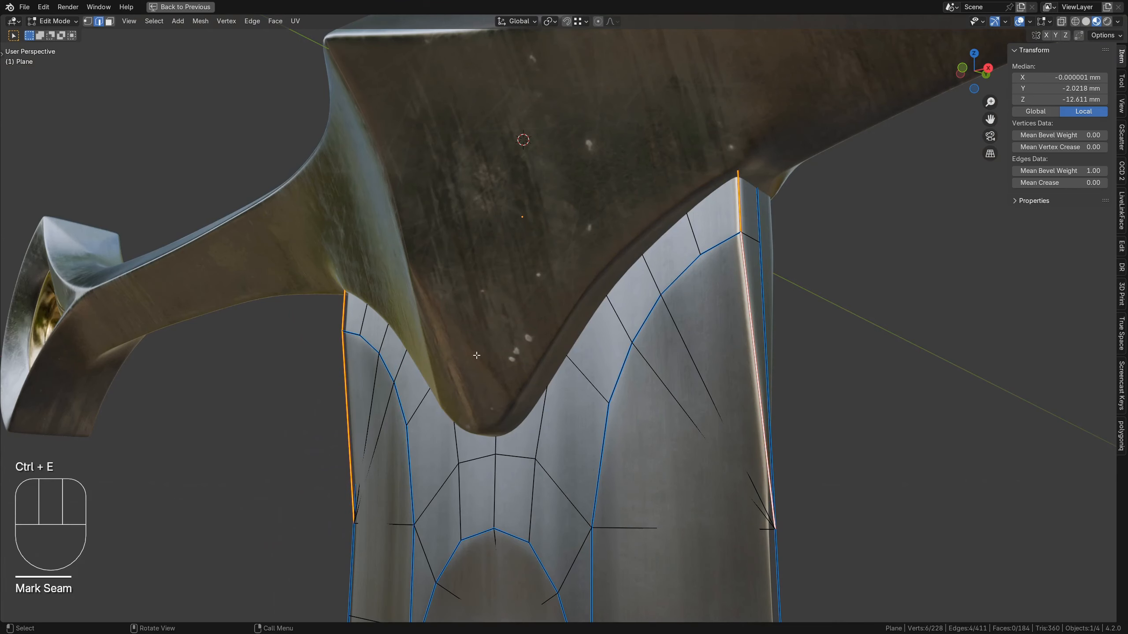
# Select all of the blade's faces and unwrap them with the standard Unwrap method.
pyautogui.scroll(-3, 476, 356)
pyautogui.moveTo(477, 356); pyautogui.dragTo(567, 392, button='middle')
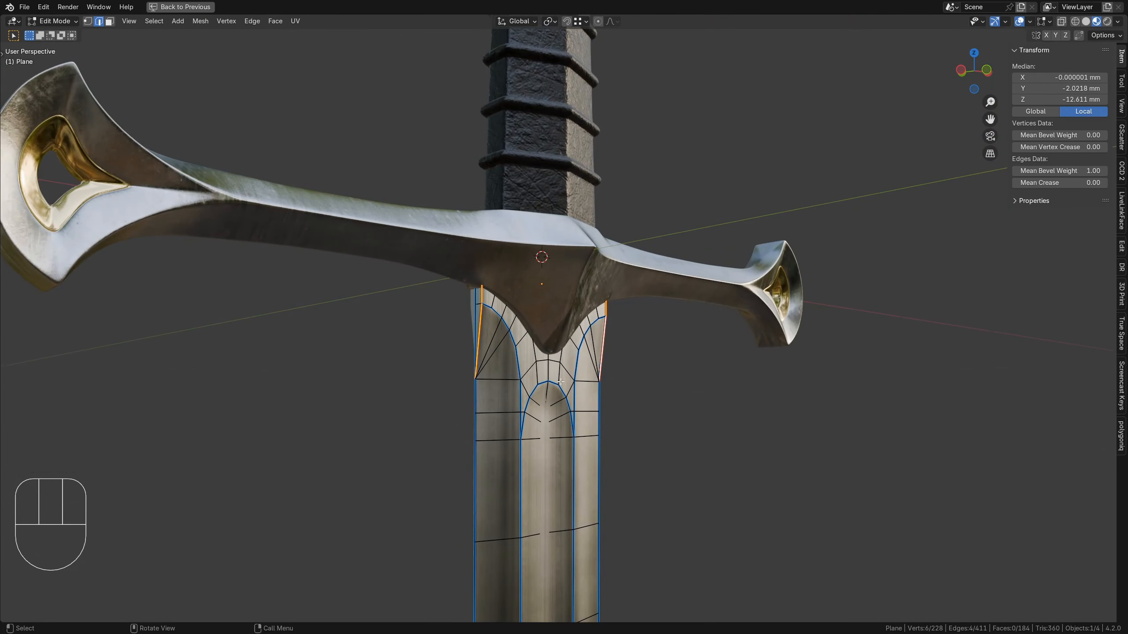
pyautogui.press('3')
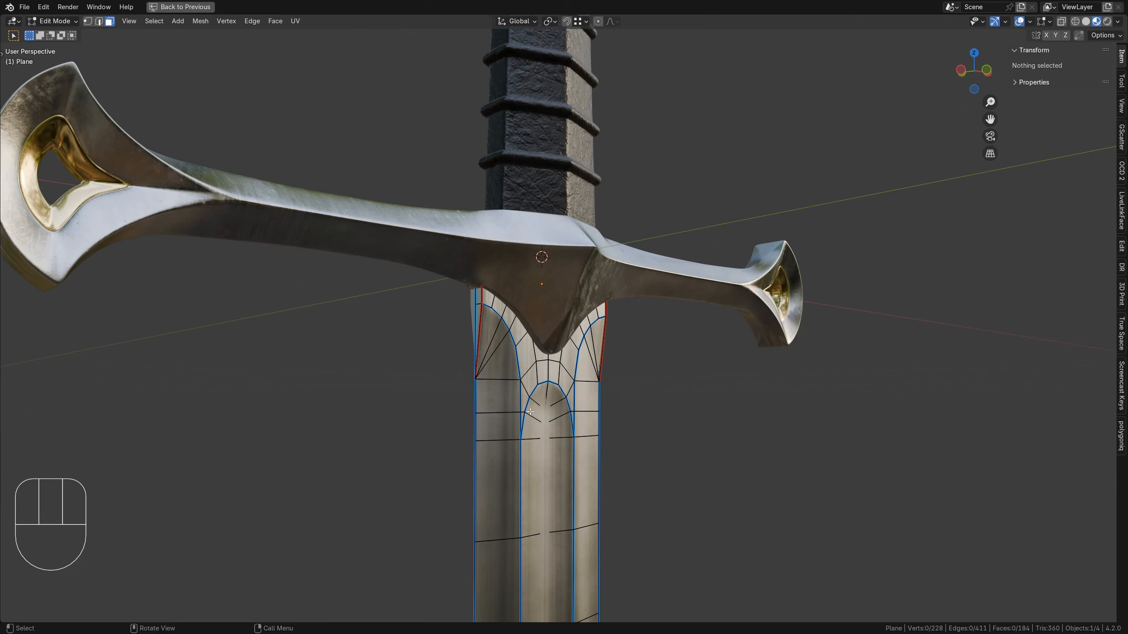
pyautogui.press('a')
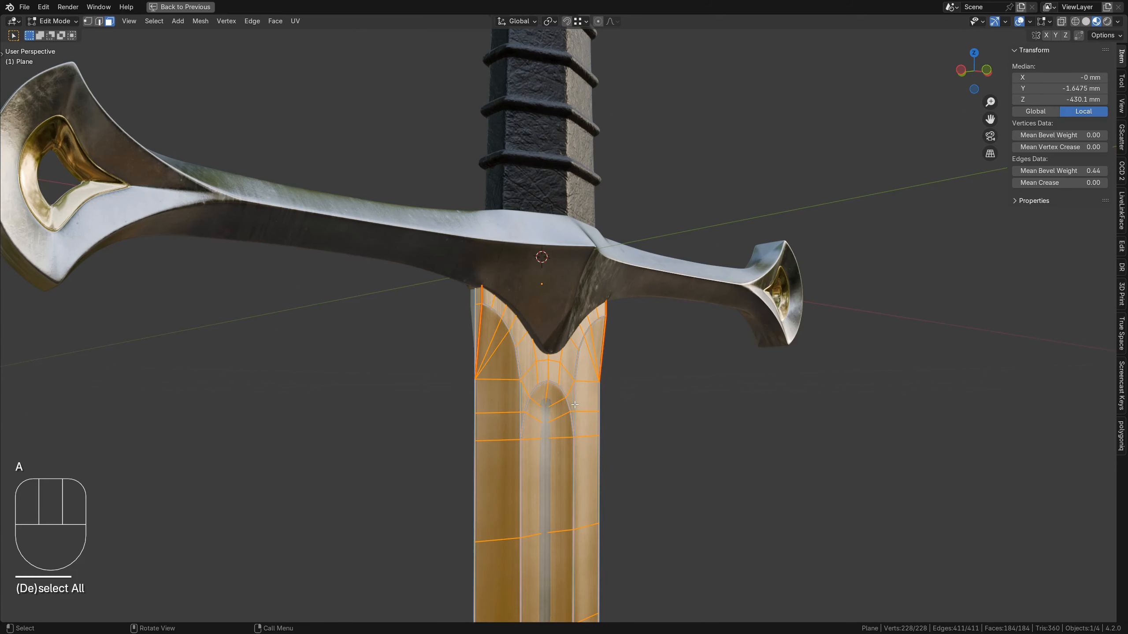
pyautogui.hotkey('ctrl', 'space')
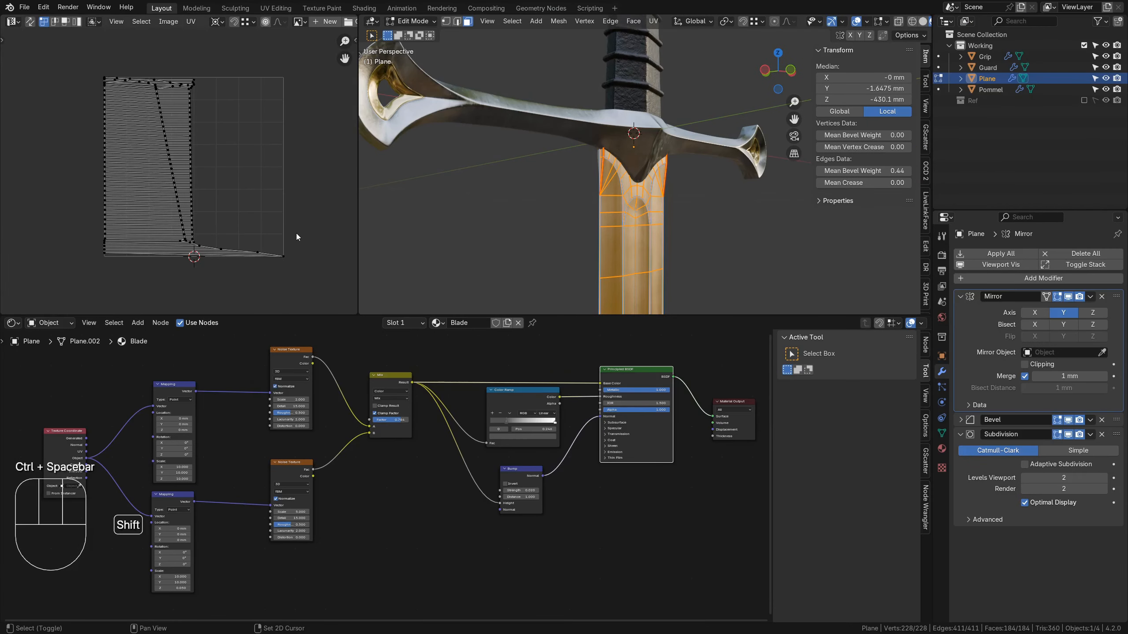
pyautogui.moveTo(296, 232)
pyautogui.keyDown('shift'); pyautogui.mouseDown(button='middle')
pyautogui.moveTo(326, 216)
pyautogui.moveTo(339, 228)
pyautogui.moveTo(288, 227)
pyautogui.mouseUp(button='middle'); pyautogui.keyUp('shift')
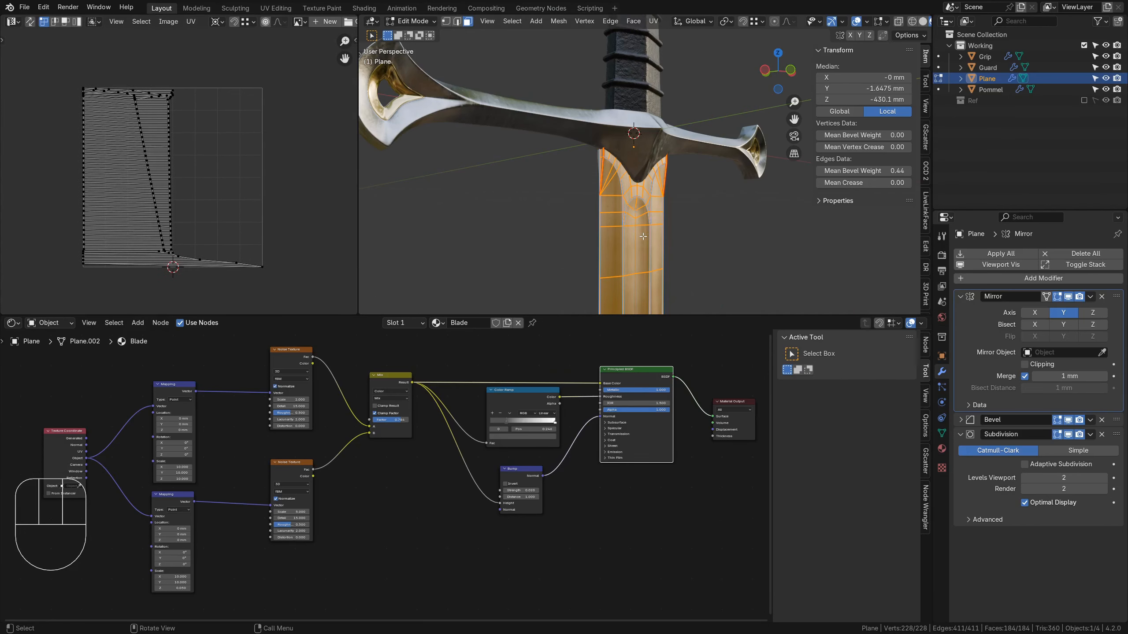
pyautogui.press('u')
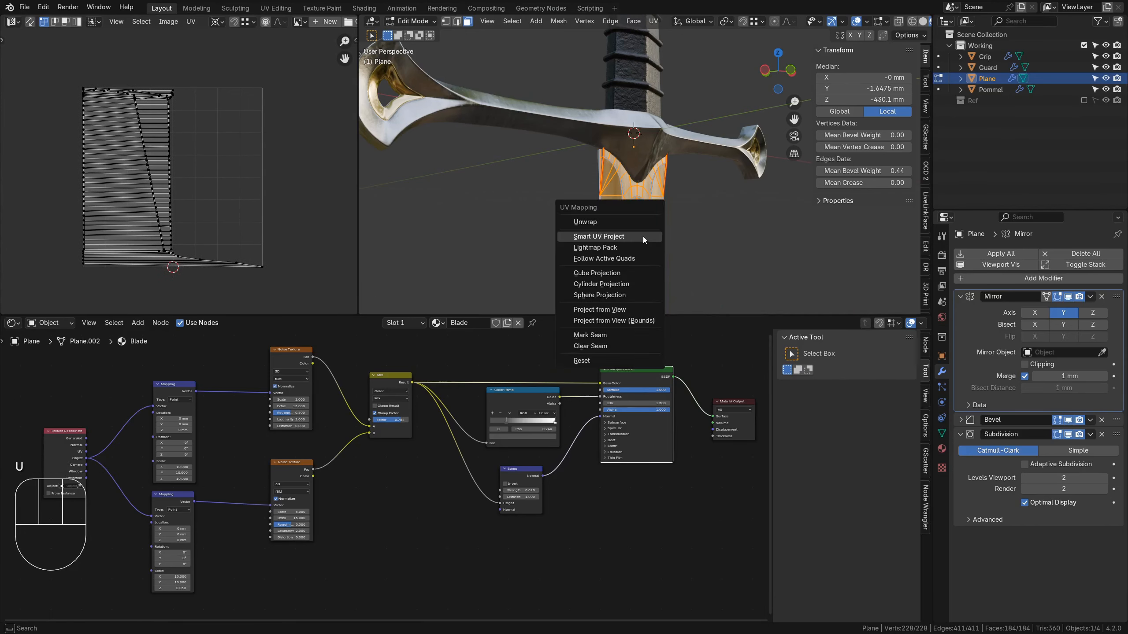
pyautogui.click(610, 220)
# Enlarge the UV editor, select all the blade's UVs and rotate them -90 degrees so the blade lies horizontally.
pyautogui.hotkey('ctrl', 'space')
pyautogui.scroll(3, 604, 322)
pyautogui.keyDown('shift'); pyautogui.moveTo(671, 364); pyautogui.dragTo(565, 326, button='middle'); pyautogui.keyUp('shift')
pyautogui.scroll(-2, 612, 333)
pyautogui.moveTo(309, 87); pyautogui.dragTo(478, 514)
pyautogui.press('r')
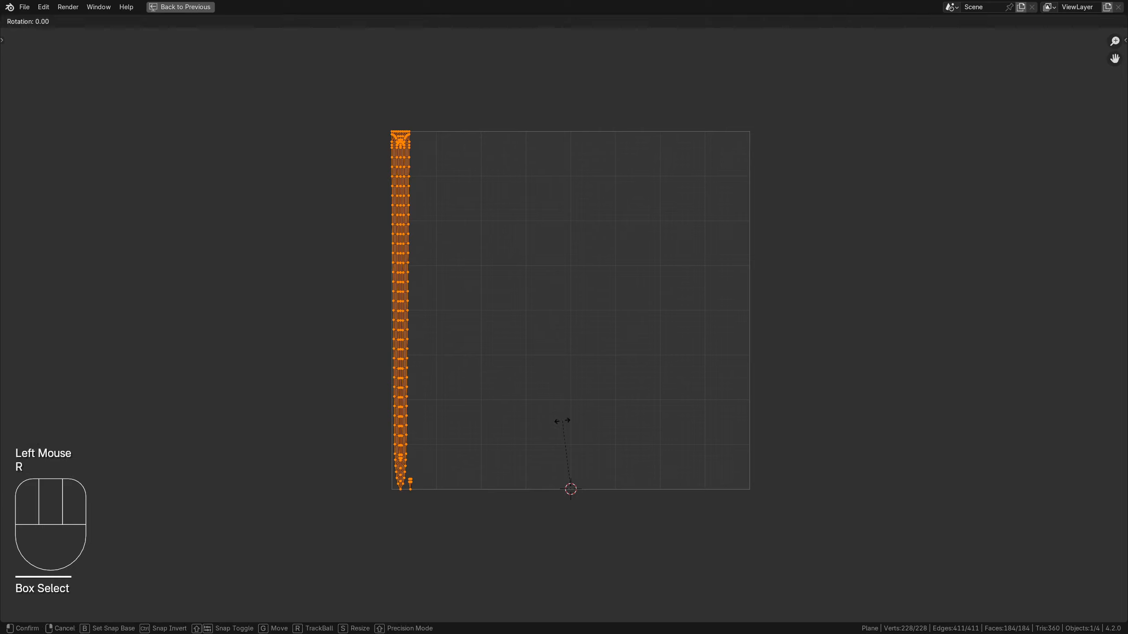
pyautogui.press('KP_Subtract')
pyautogui.press('KP_9')
pyautogui.press('KP_0')
pyautogui.press('KP_Enter')
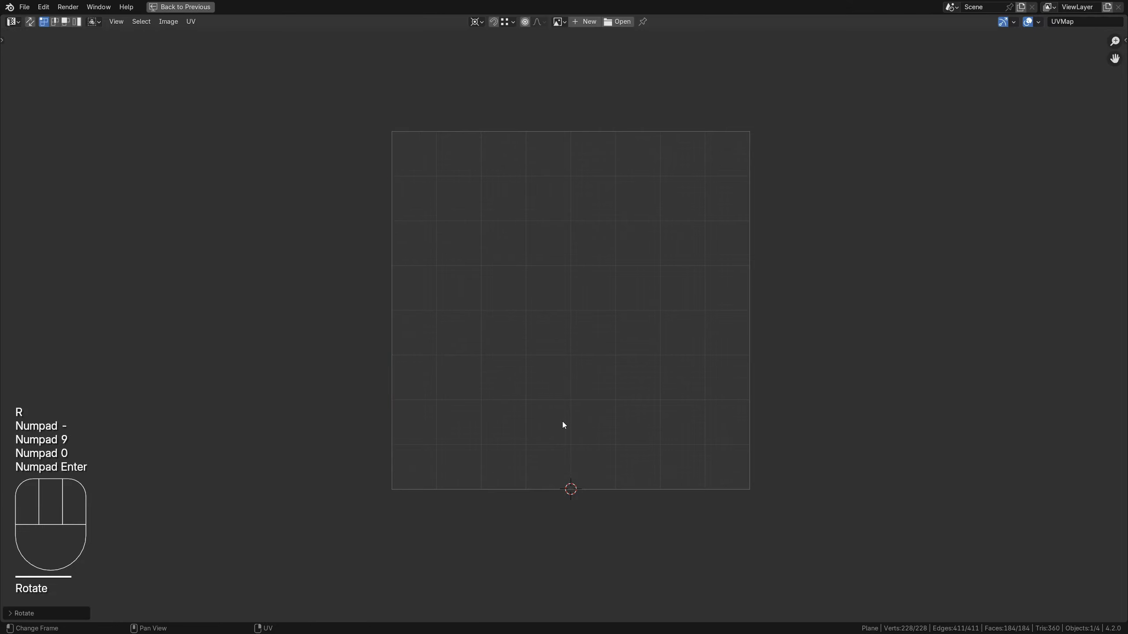
# Move the rotated blade UVs back into the UV tile, aligning the blade's tip with the tile's border.
pyautogui.scroll(-3, 506, 486)
pyautogui.keyDown('shift'); pyautogui.moveTo(516, 506); pyautogui.dragTo(525, 468, button='middle'); pyautogui.keyUp('shift')
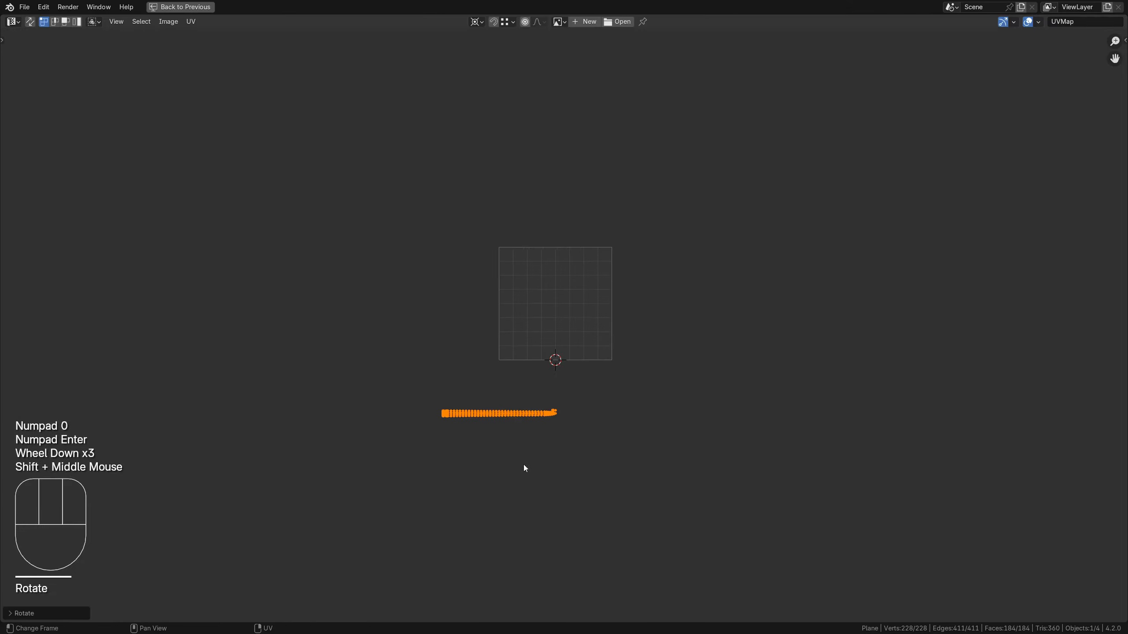
pyautogui.press('g')
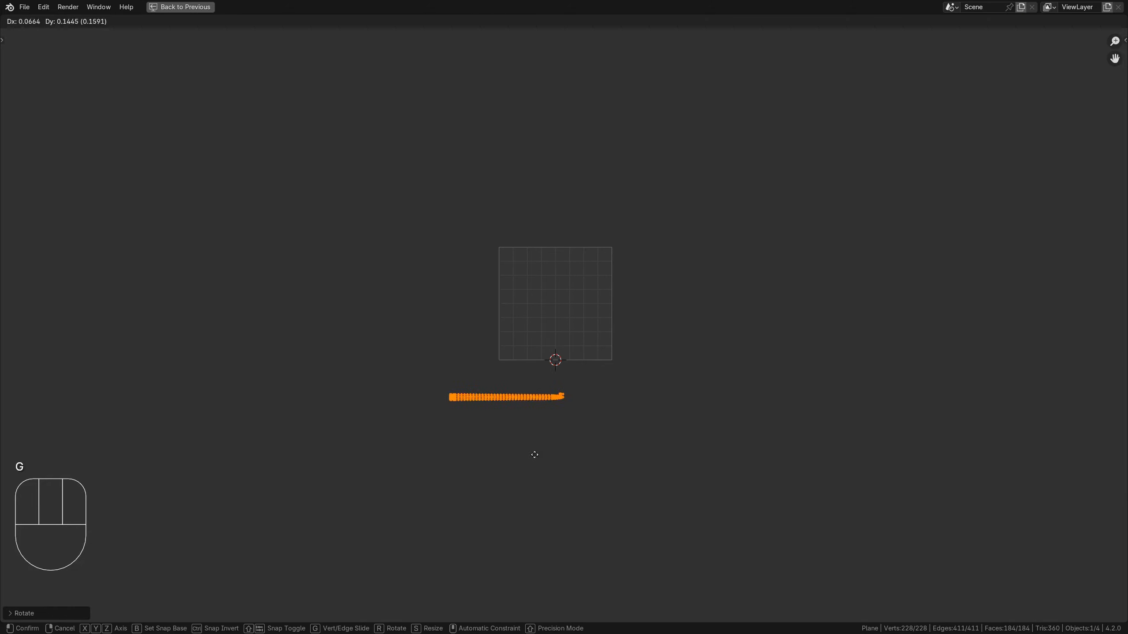
pyautogui.click(574, 370)
pyautogui.scroll(3, 575, 332)
pyautogui.keyDown('shift'); pyautogui.moveTo(605, 288); pyautogui.dragTo(671, 406, button='middle'); pyautogui.keyUp('shift')
pyautogui.scroll(2, 611, 349)
pyautogui.press('g')
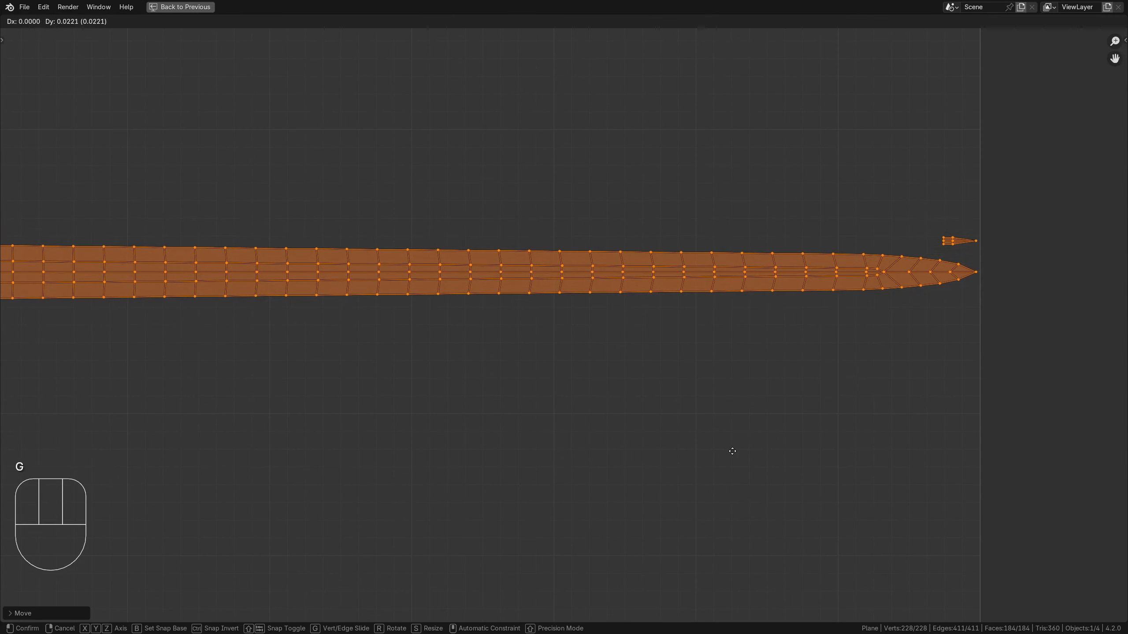
pyautogui.click(733, 454)
# Examine how both ends of the blade's UV island line up with the tile's borders.
pyautogui.keyDown('shift'); pyautogui.moveTo(390, 479); pyautogui.dragTo(898, 461, button='middle'); pyautogui.keyUp('shift')
pyautogui.scroll(2, 501, 313)
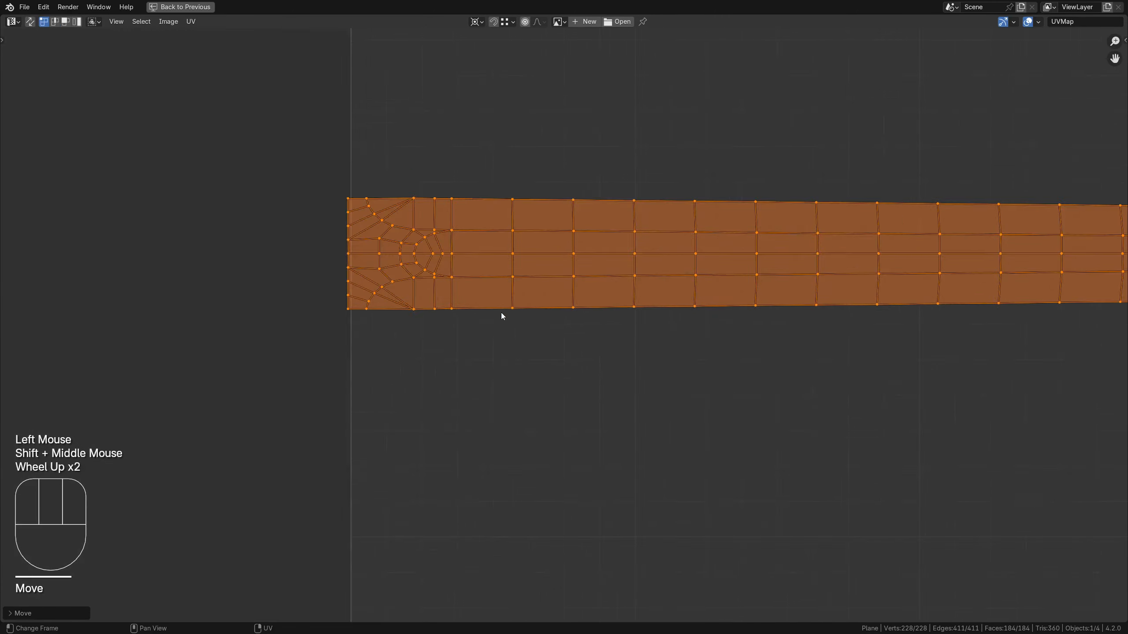
pyautogui.scroll(1, 501, 313)
pyautogui.keyDown('shift'); pyautogui.moveTo(501, 314); pyautogui.dragTo(355, 306, button='middle'); pyautogui.keyUp('shift')
pyautogui.scroll(2, 354, 306)
pyautogui.scroll(-5, 352, 305)
pyautogui.keyDown('shift'); pyautogui.moveTo(749, 381); pyautogui.dragTo(355, 355, button='middle'); pyautogui.keyUp('shift')
pyautogui.keyDown('shift'); pyautogui.moveTo(839, 361); pyautogui.dragTo(140, 354, button='middle'); pyautogui.keyUp('shift')
pyautogui.press('s')
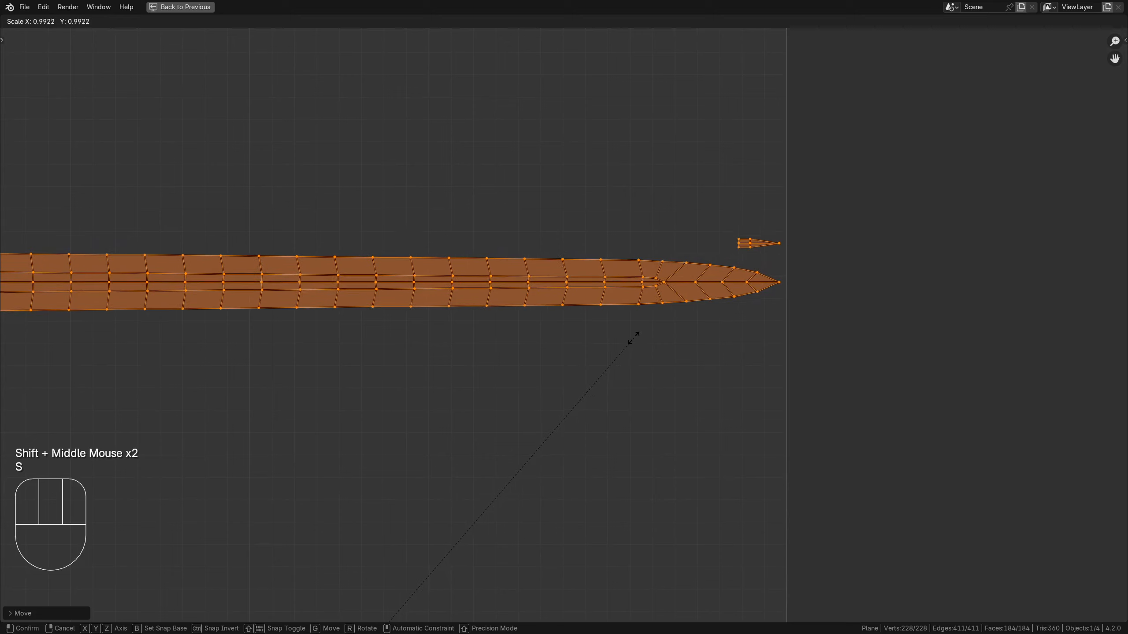
pyautogui.press('Escape')
# Set the UV pivot to Median Point and scale the blade's UVs to fit just inside the tile's width.
pyautogui.click(475, 22)
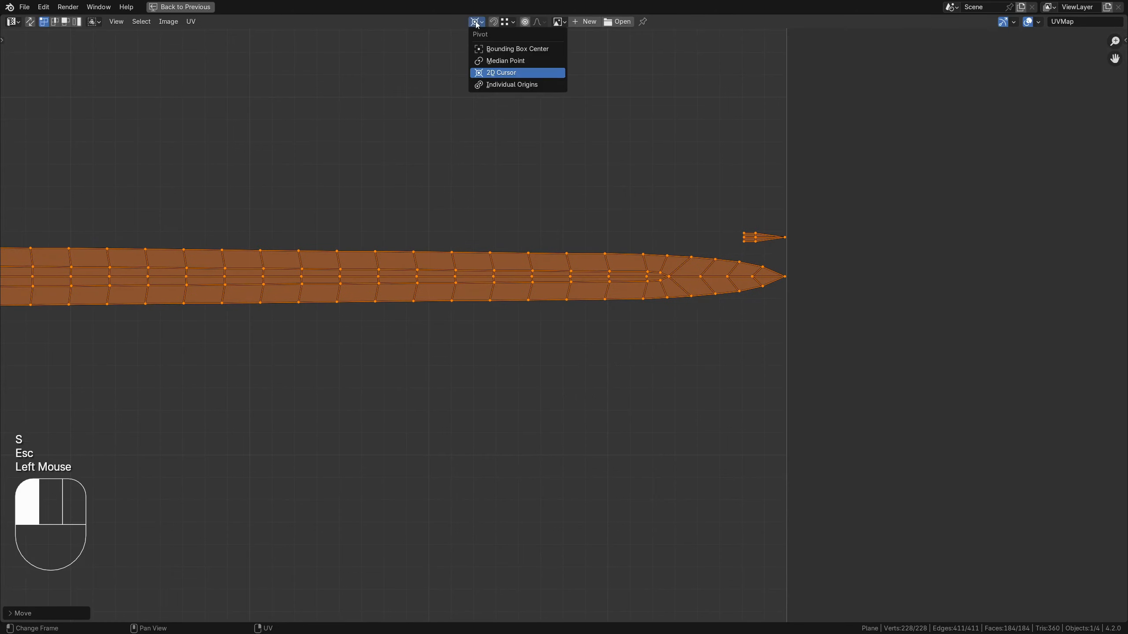
pyautogui.click(502, 61)
pyautogui.press('s')
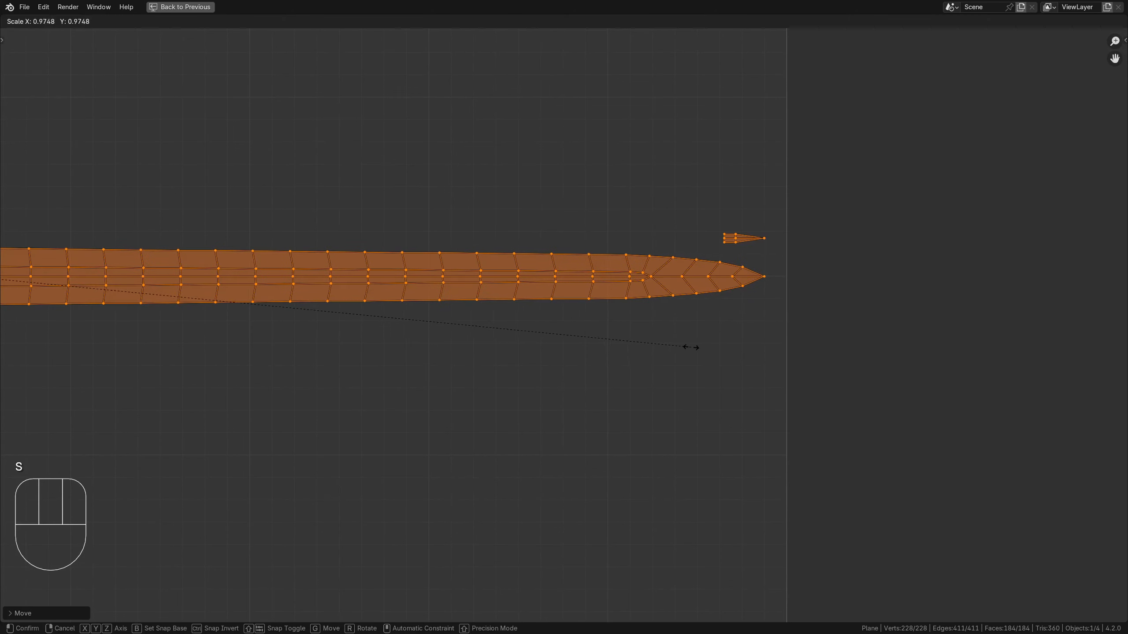
pyautogui.click(693, 347)
pyautogui.scroll(-2, 285, 316)
pyautogui.keyDown('shift'); pyautogui.moveTo(285, 316); pyautogui.dragTo(484, 315, button='middle'); pyautogui.keyUp('shift')
pyautogui.press('s')
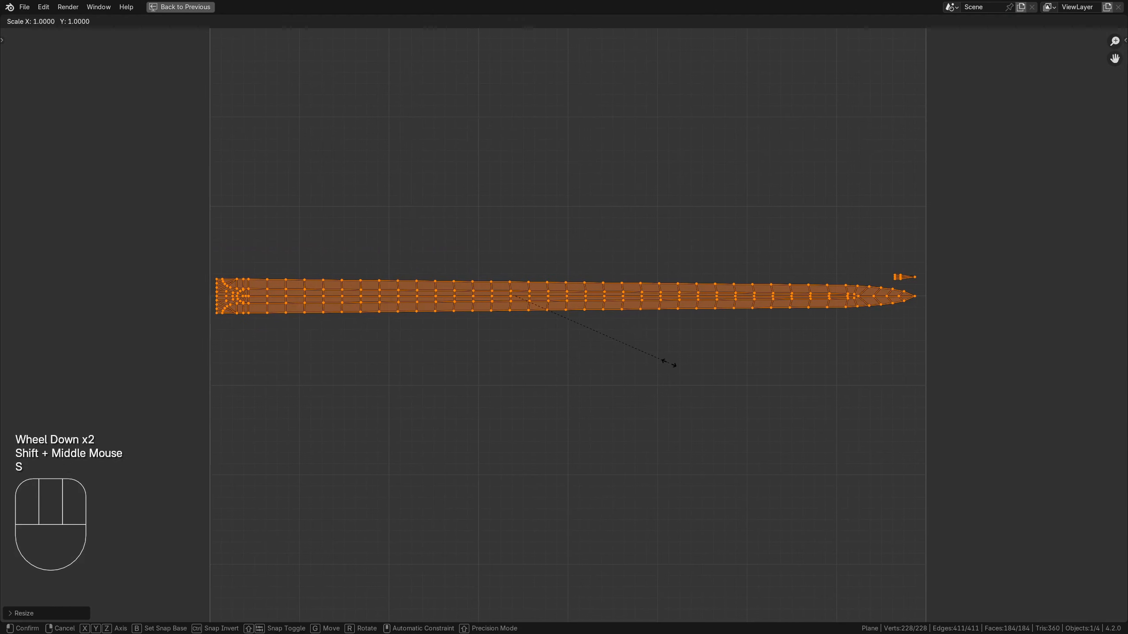
pyautogui.click(673, 363)
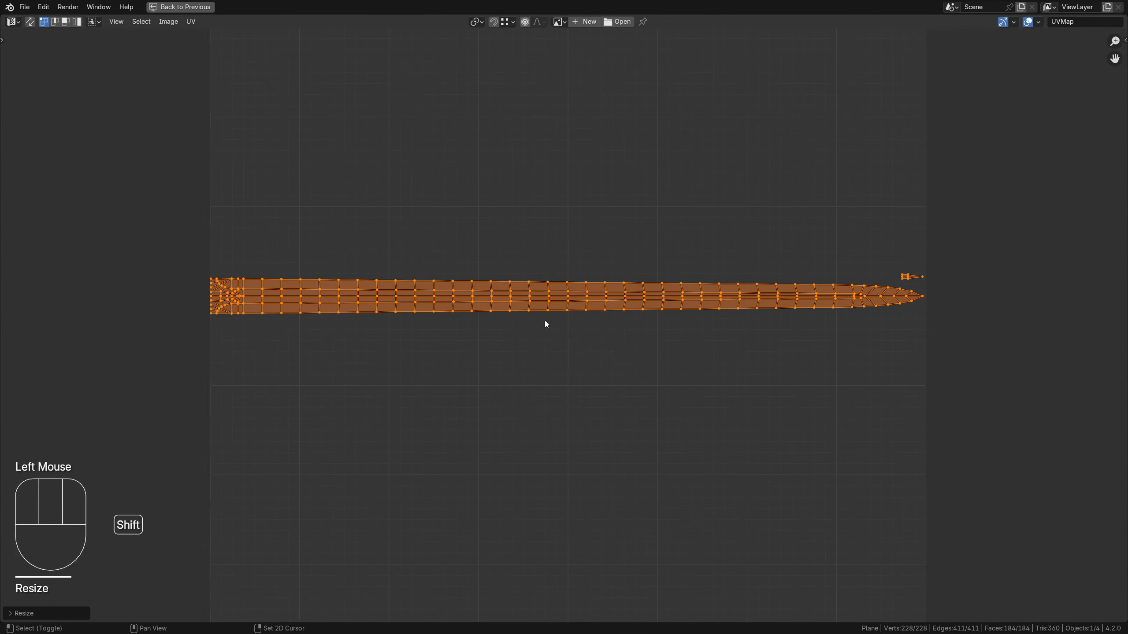
# Restore the split editor layout and return the blade to Object Mode.
pyautogui.keyDown('shift'); pyautogui.moveTo(544, 323); pyautogui.dragTo(460, 335, button='middle'); pyautogui.keyUp('shift')
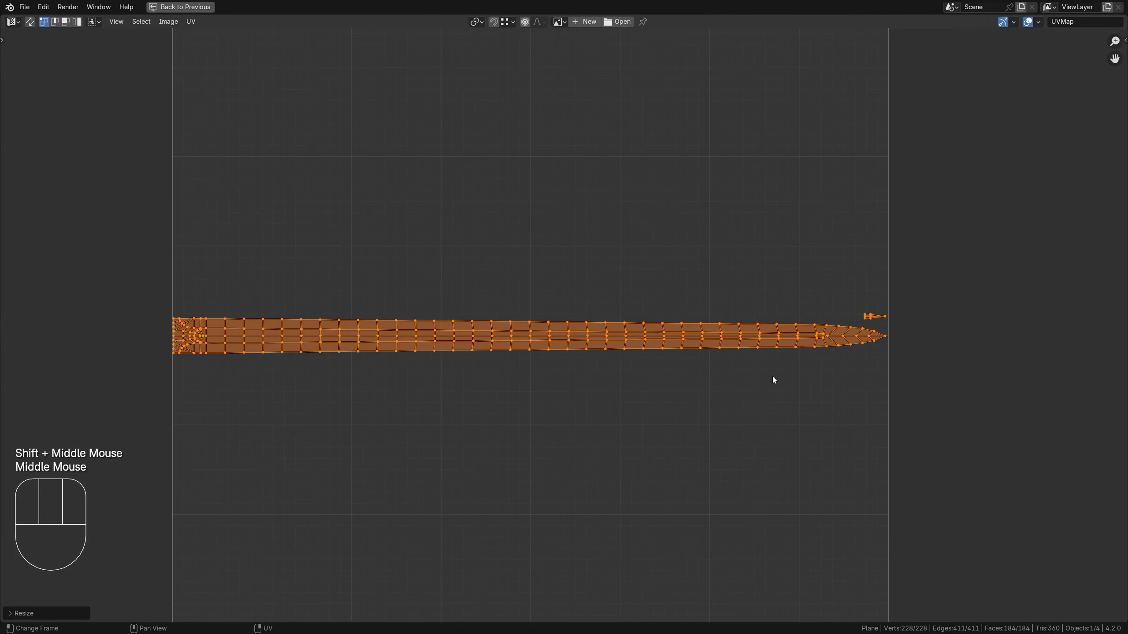
pyautogui.hotkey('ctrl', 'space')
pyautogui.press('Tab')
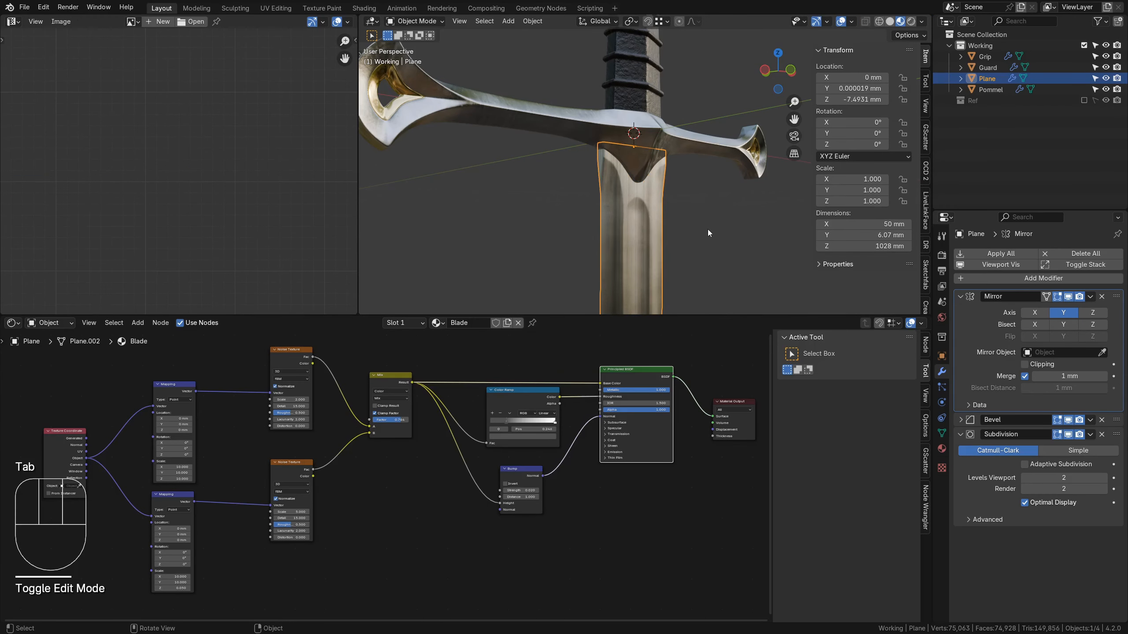
pyautogui.keyDown('shift'); pyautogui.moveTo(736, 265); pyautogui.dragTo(640, 201, button='middle'); pyautogui.keyUp('shift')
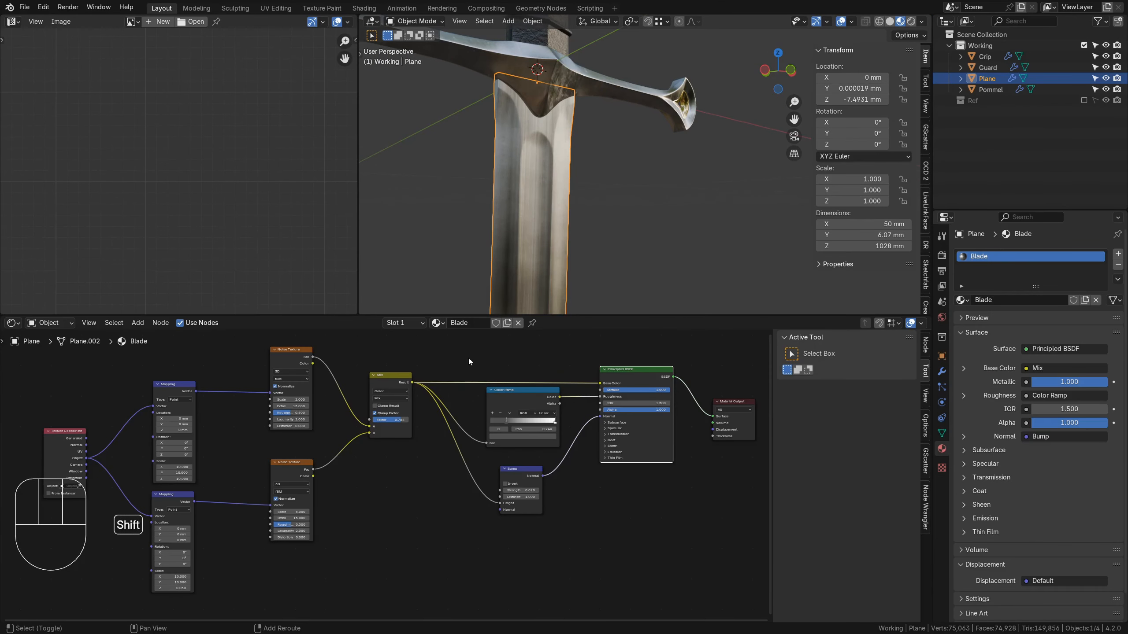
# Add the BladeInscription4K.tif image as a texture node above the noise textures in the Blade material.
pyautogui.keyDown('shift'); pyautogui.moveTo(469, 358); pyautogui.dragTo(314, 369, button='middle'); pyautogui.keyUp('shift')
pyautogui.scroll(-4, 228, 405)
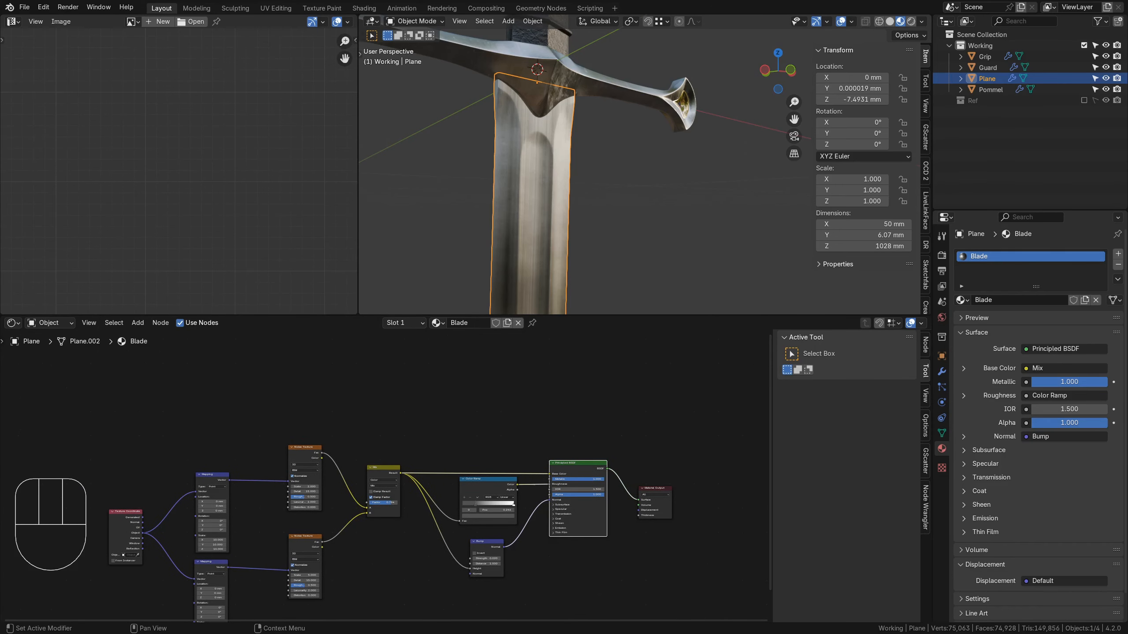
pyautogui.moveTo(312, 371); pyautogui.dragTo(312, 372)
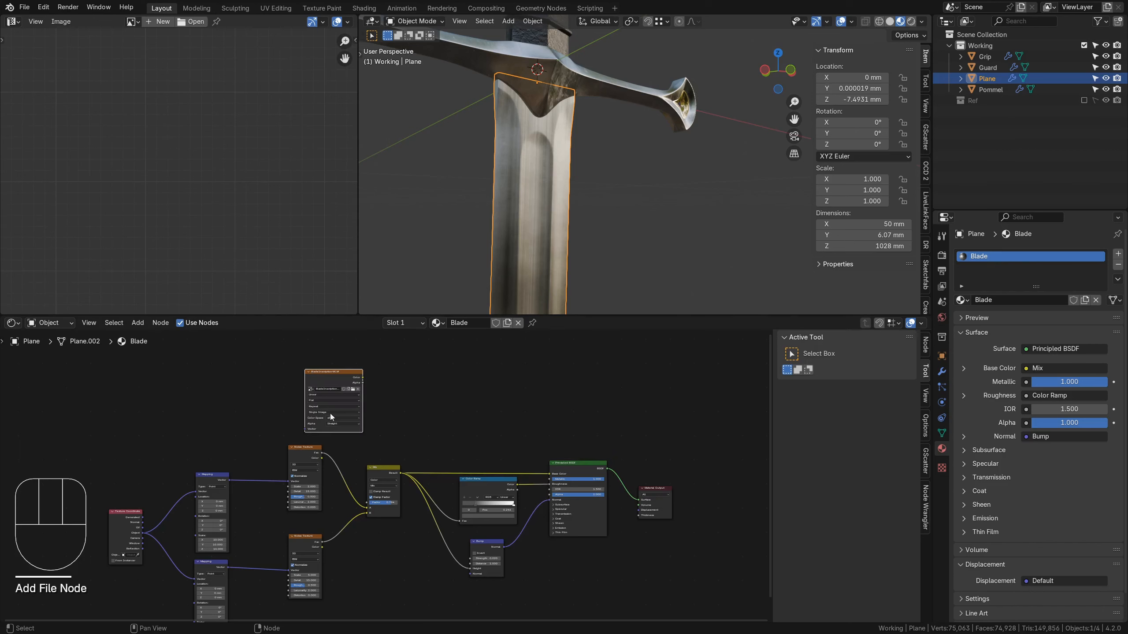
pyautogui.scroll(3, 340, 430)
pyautogui.keyDown('shift'); pyautogui.moveTo(340, 430); pyautogui.dragTo(439, 429, button='middle'); pyautogui.keyUp('shift')
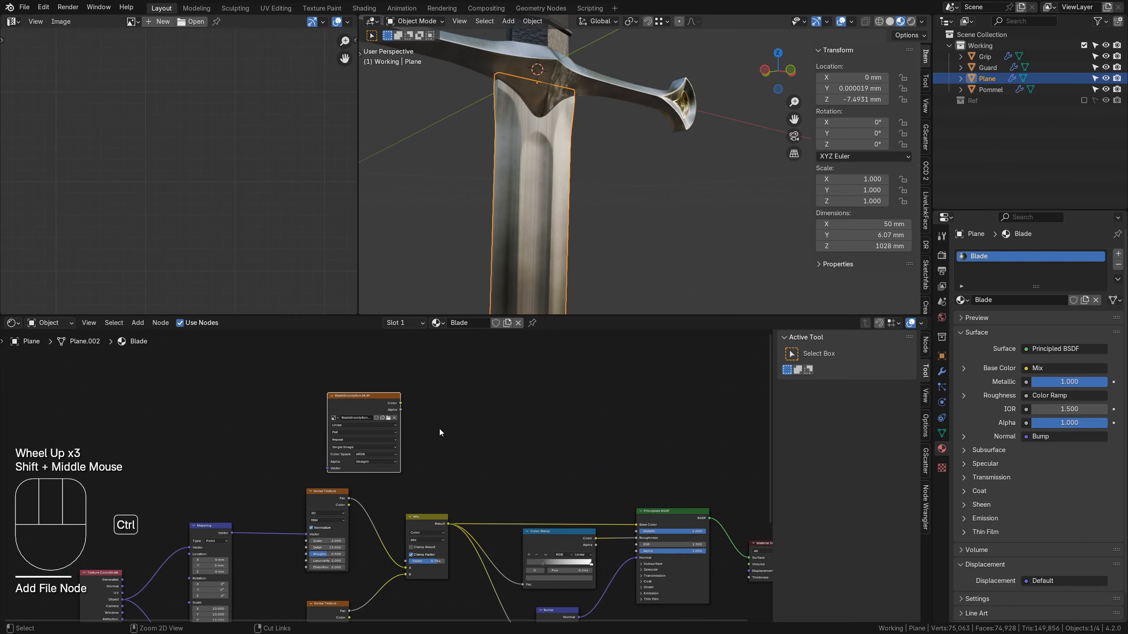
# Attach Texture Coordinate and Mapping nodes to the inscription image, arrange them compactly and set the mapping type to Texture.
pyautogui.hotkey('ctrl', 't')
pyautogui.moveTo(274, 417); pyautogui.dragTo(268, 404)
pyautogui.moveTo(206, 379); pyautogui.dragTo(356, 430)
pyautogui.moveTo(362, 405); pyautogui.dragTo(349, 384)
pyautogui.scroll(3, 430, 436)
pyautogui.moveTo(428, 402); pyautogui.dragTo(455, 436, button='middle')
pyautogui.click(268, 397)
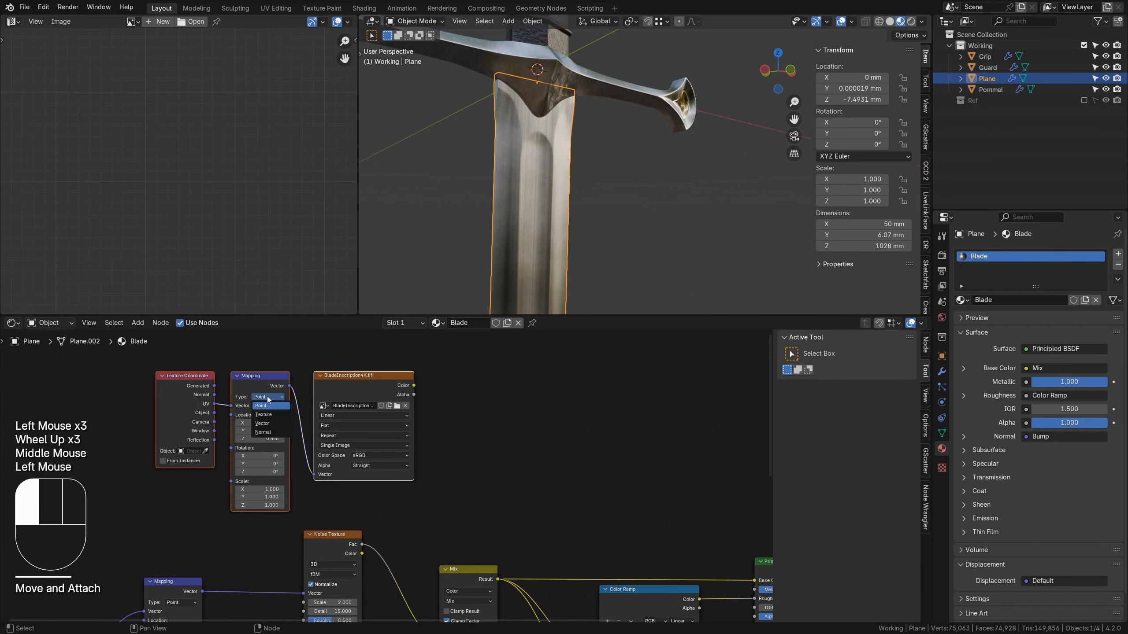
pyautogui.click(272, 415)
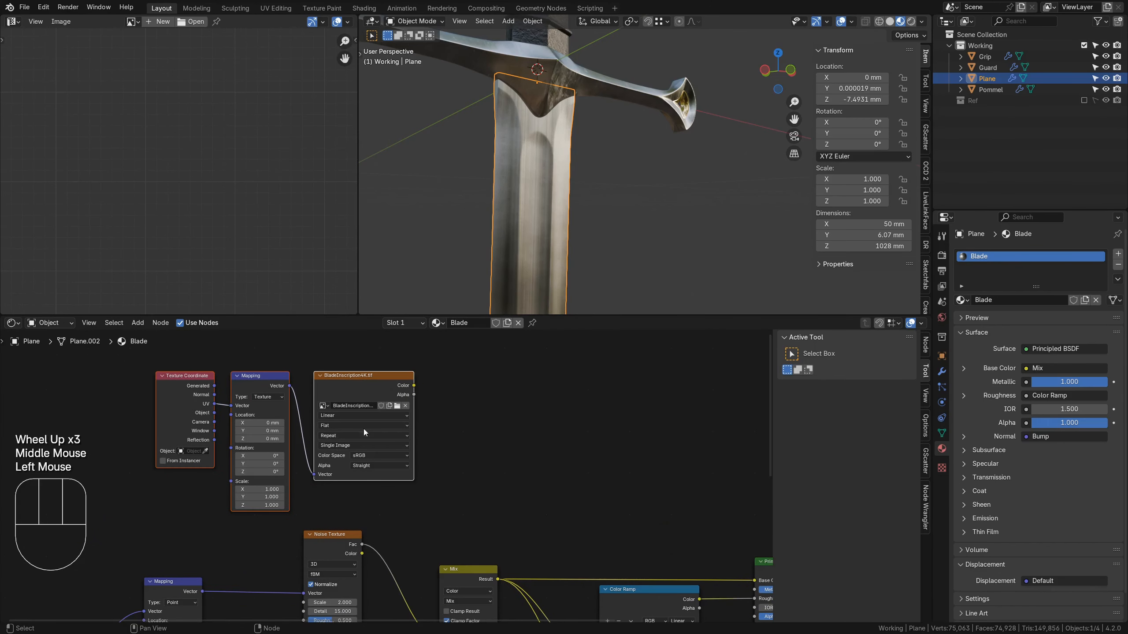
# Set the inscription image's color space to Non-Color and its extension to Extend.
pyautogui.click(386, 455)
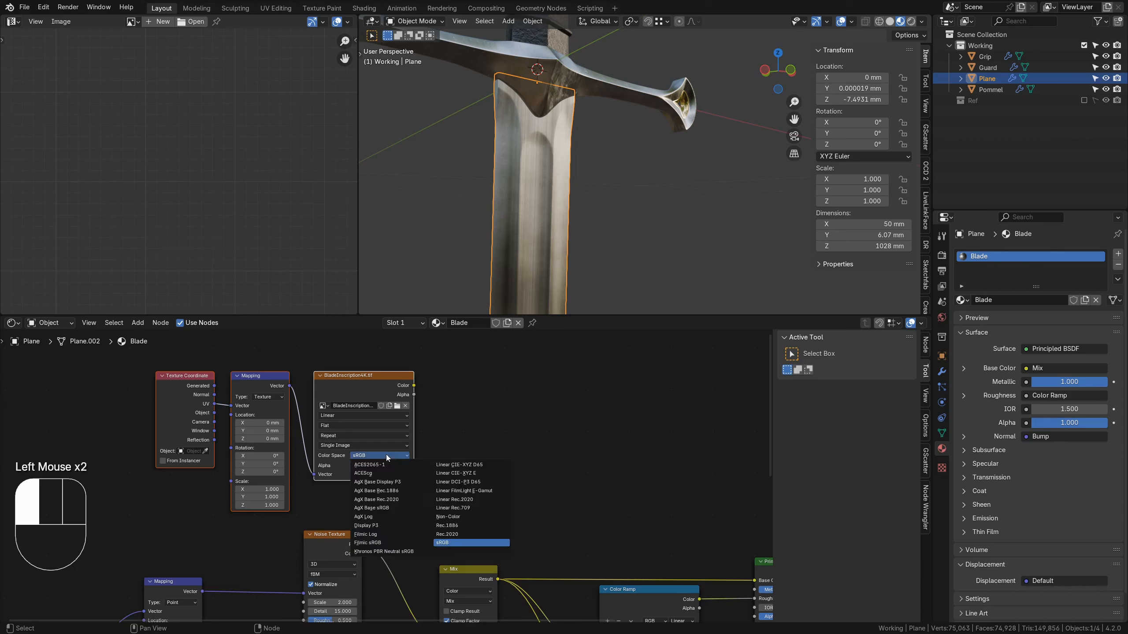
pyautogui.click(455, 517)
pyautogui.click(338, 436)
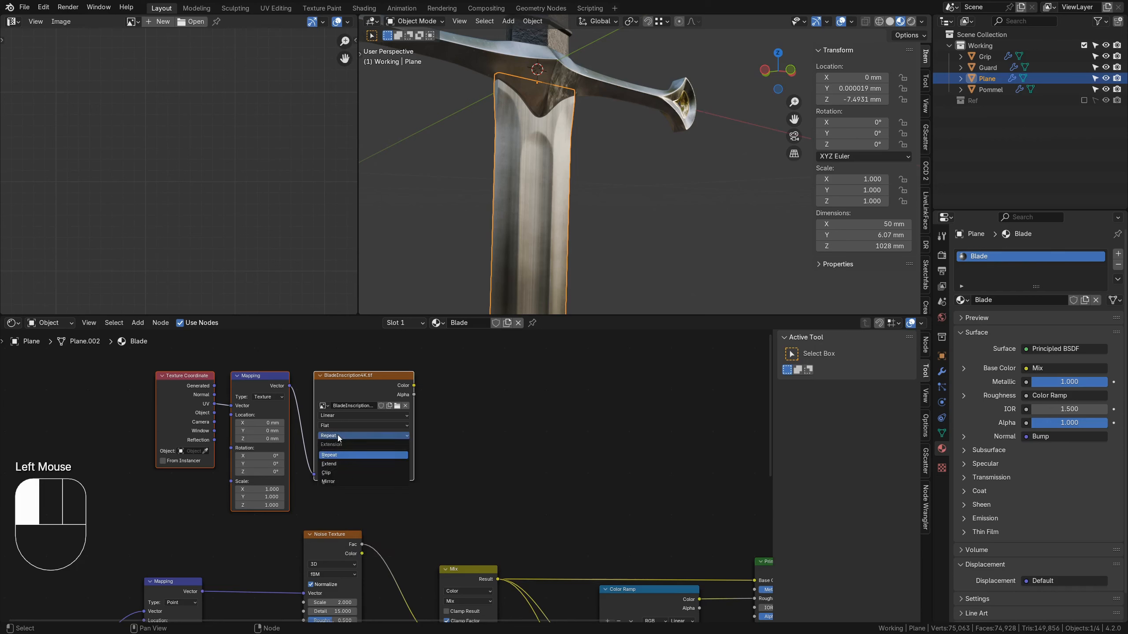
pyautogui.click(336, 464)
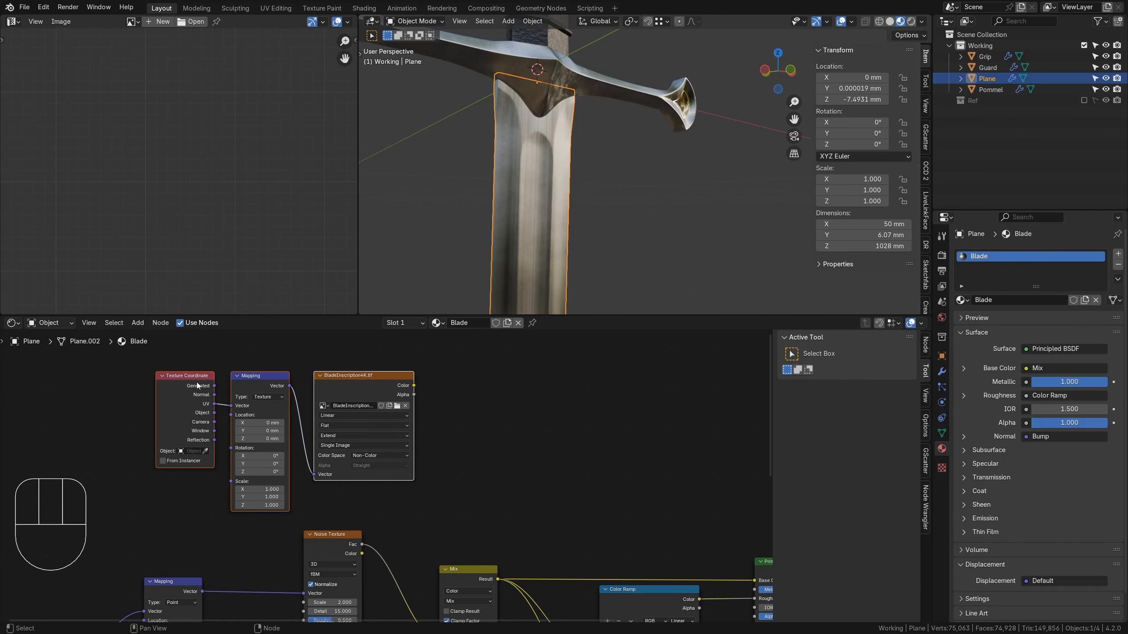
# Add a second Bump node between the existing Bump node and the Principled BSDF in the Blade material.
pyautogui.scroll(-4, 531, 488)
pyautogui.keyDown('shift'); pyautogui.moveTo(533, 496); pyautogui.dragTo(402, 513, button='middle'); pyautogui.keyUp('shift')
pyautogui.click(399, 513)
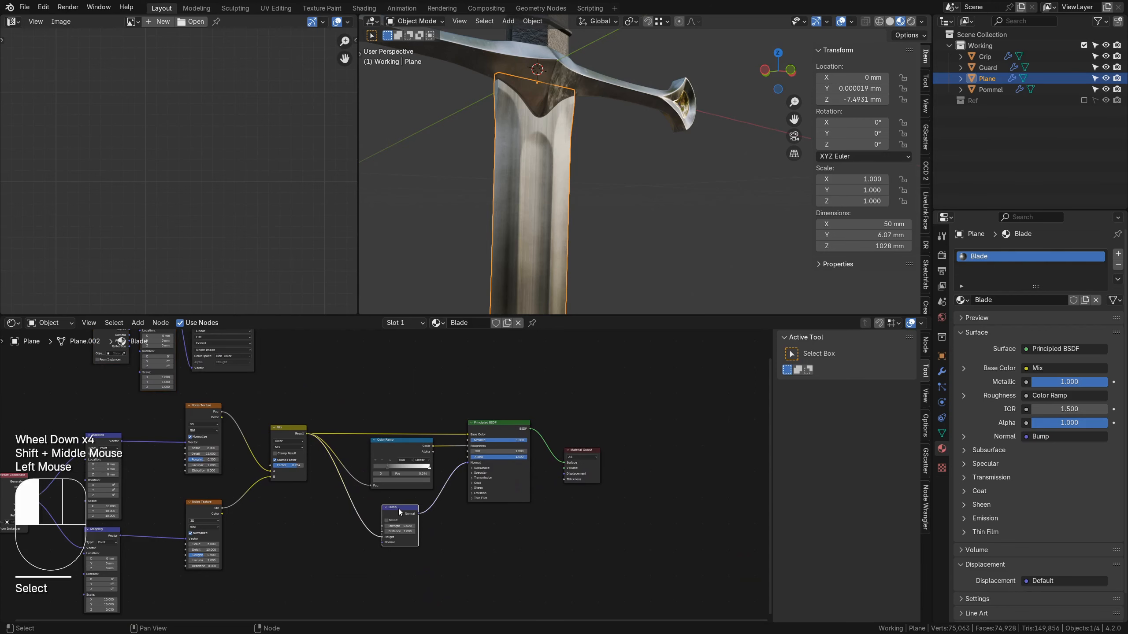
pyautogui.scroll(4, 412, 534)
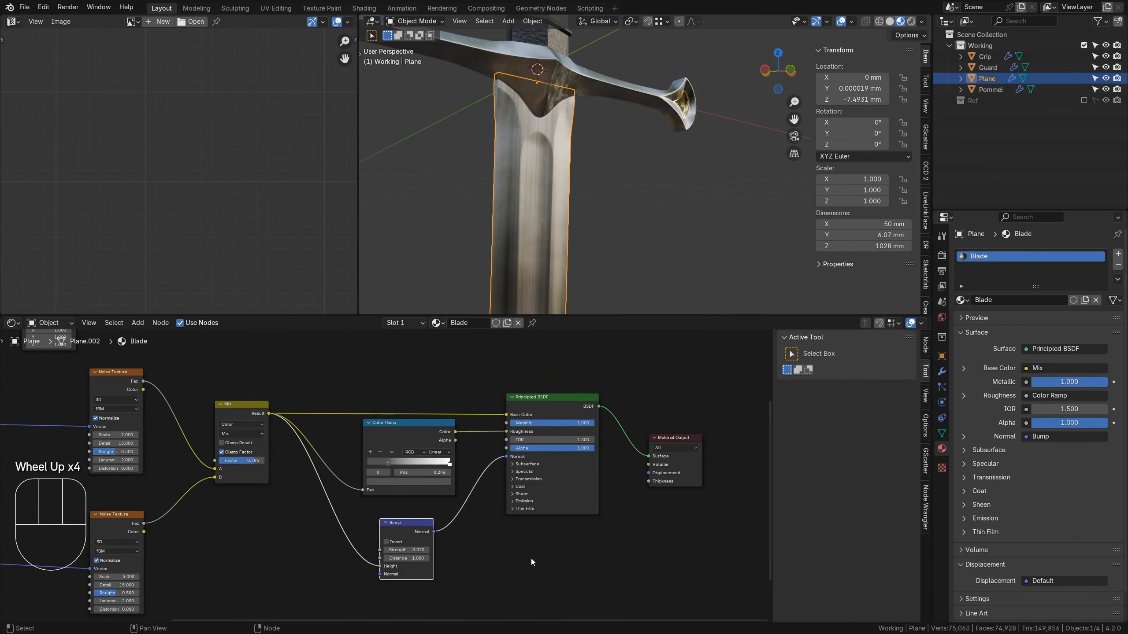
pyautogui.hotkey('shift', 'a')
pyautogui.moveTo(513, 482)
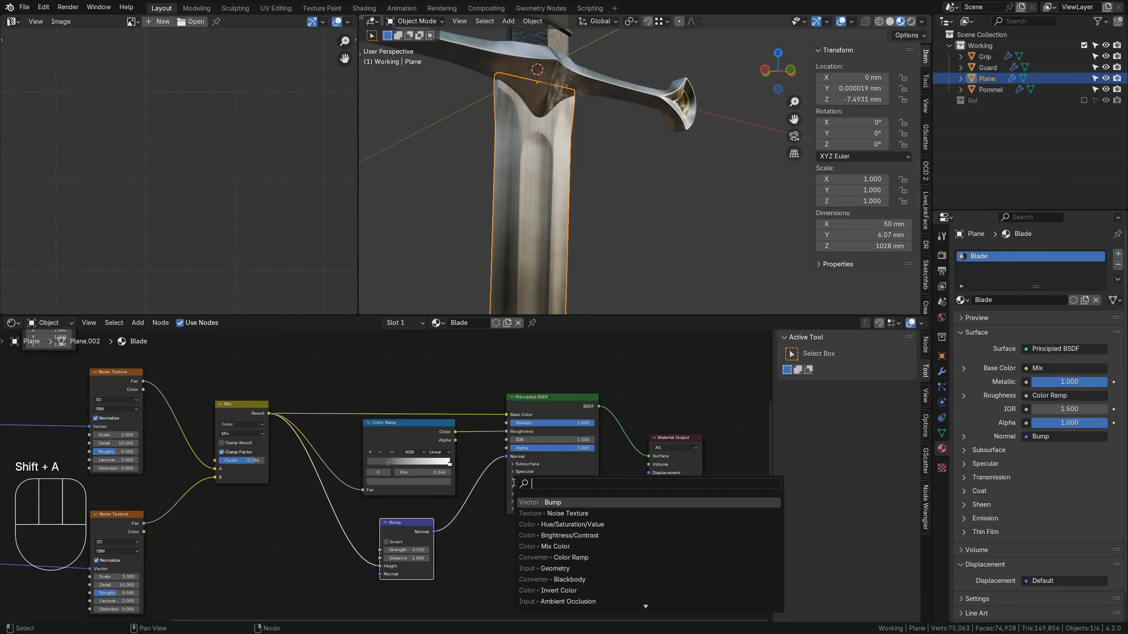
pyautogui.click(546, 507)
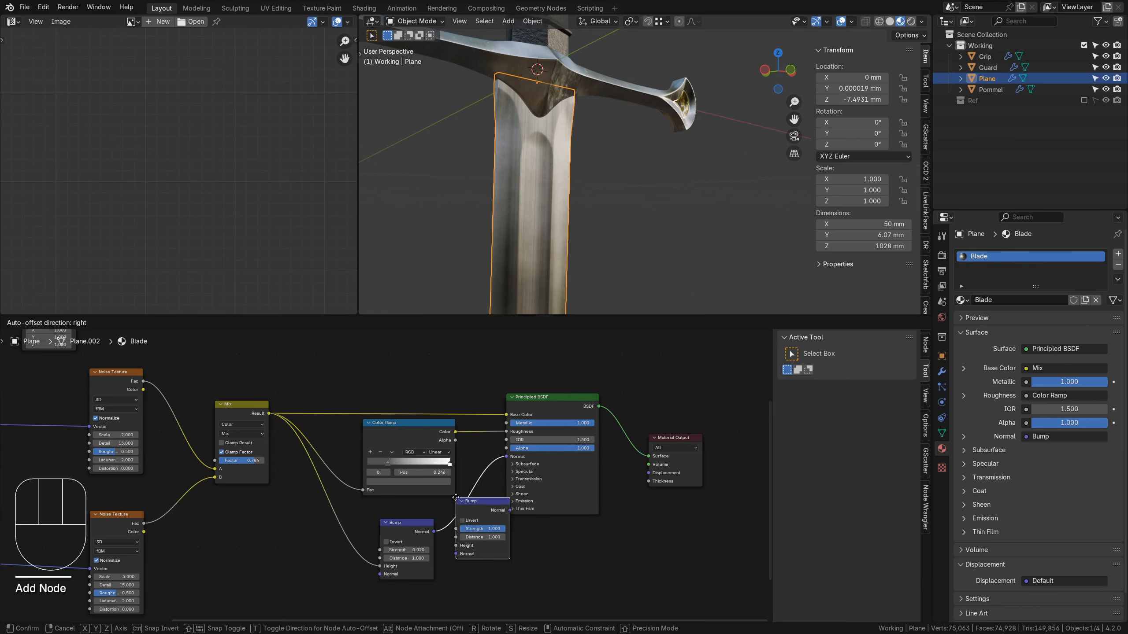
pyautogui.click(528, 513)
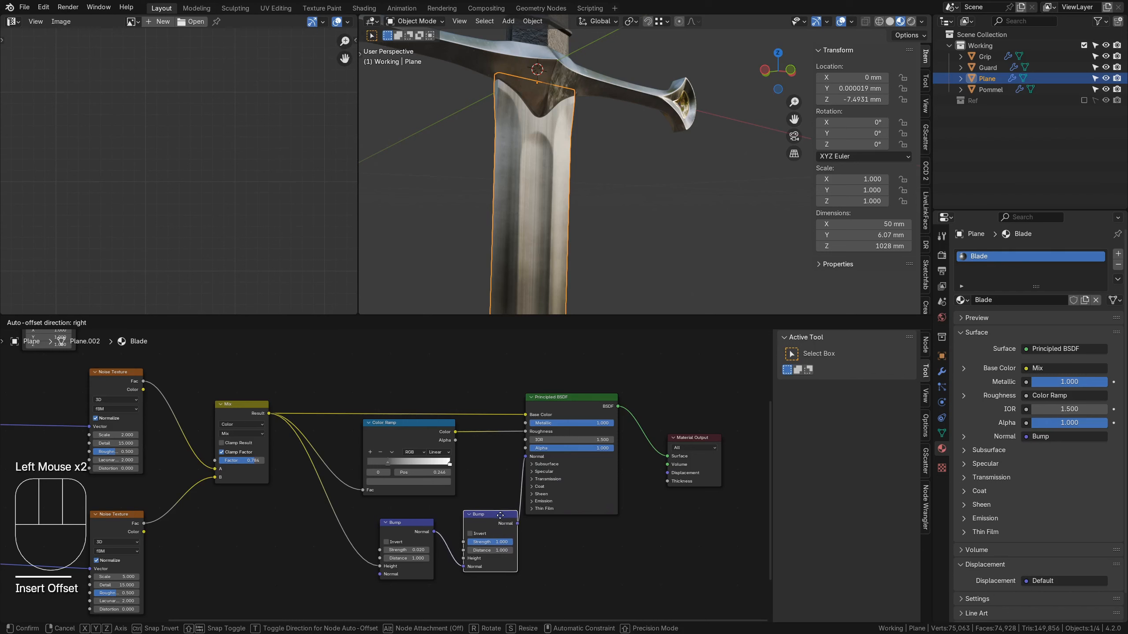
pyautogui.moveTo(492, 506); pyautogui.dragTo(500, 522)
# Move the Principled BSDF and Material Output nodes away from the bump nodes and shift the Color Ramp slightly to make room.
pyautogui.moveTo(555, 380); pyautogui.dragTo(710, 533)
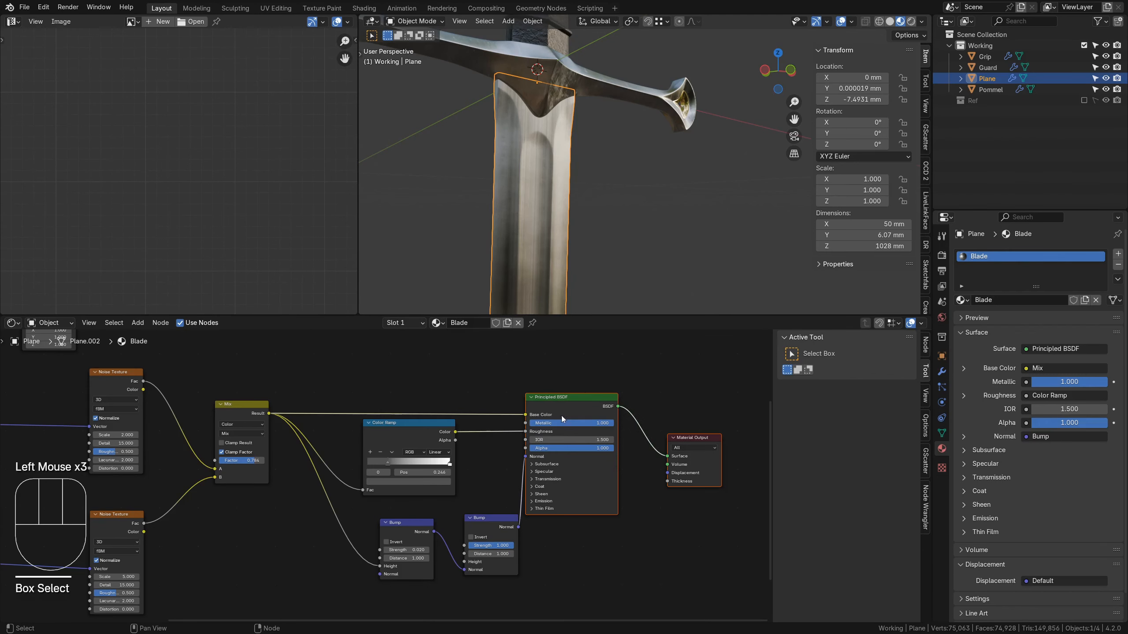
pyautogui.moveTo(568, 406); pyautogui.dragTo(686, 407)
pyautogui.moveTo(403, 425); pyautogui.dragTo(382, 427)
pyautogui.scroll(-3, 391, 422)
pyautogui.moveTo(379, 399); pyautogui.dragTo(420, 447, button='middle')
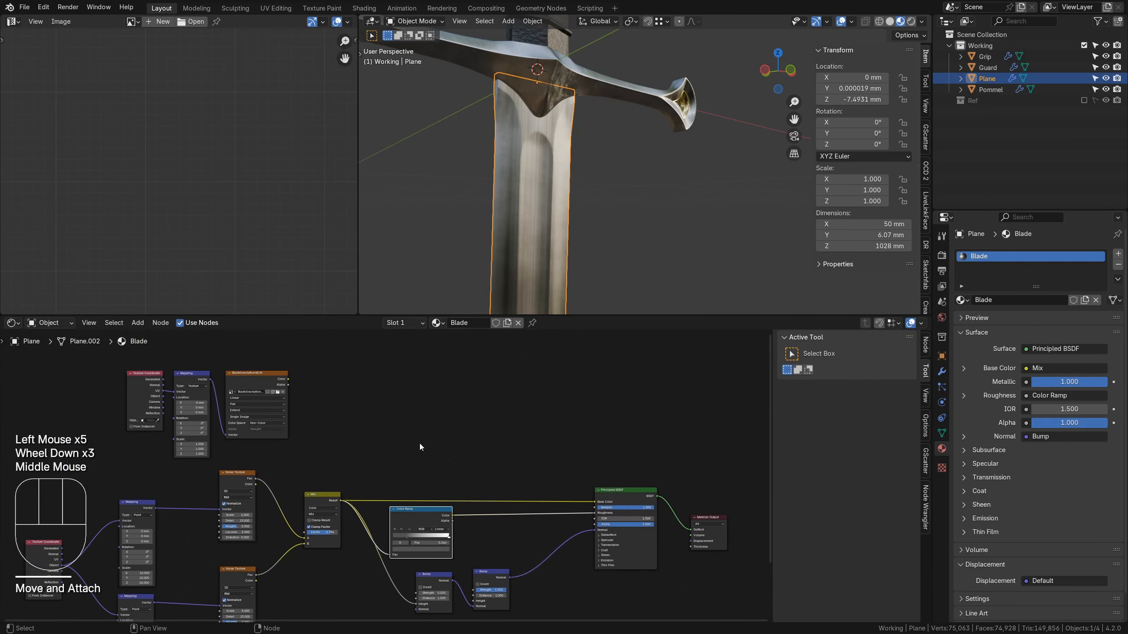
# Connect the inscription image's Color to the new Bump node's Height and reposition that Bump node above the Color Ramp.
pyautogui.moveTo(289, 380); pyautogui.dragTo(334, 389)
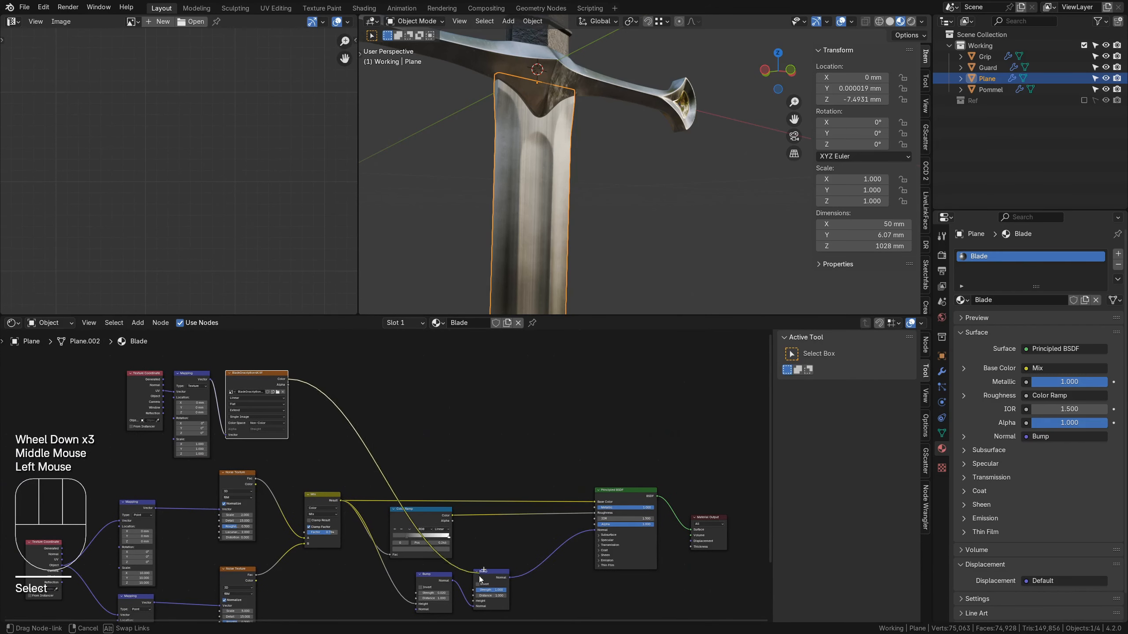
pyautogui.moveTo(481, 579); pyautogui.dragTo(474, 602)
pyautogui.hotkey('ctrl', 'space')
pyautogui.moveTo(694, 517); pyautogui.dragTo(699, 288)
pyautogui.keyDown('shift'); pyautogui.moveTo(315, 198); pyautogui.dragTo(406, 241, button='middle'); pyautogui.keyUp('shift')
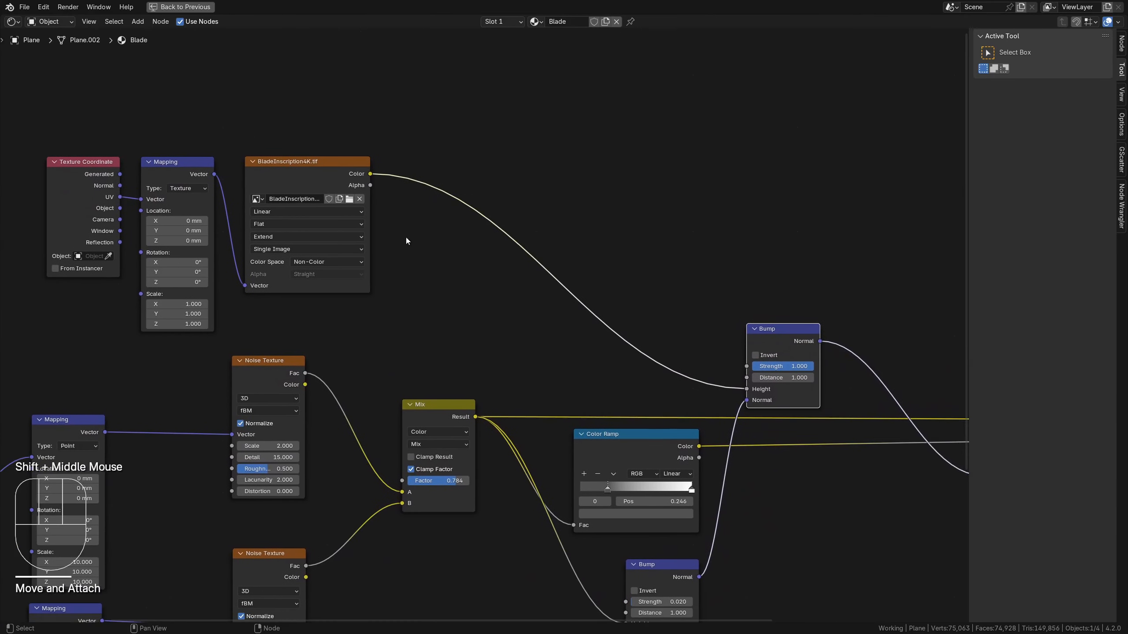
pyautogui.hotkey('ctrl', 'space')
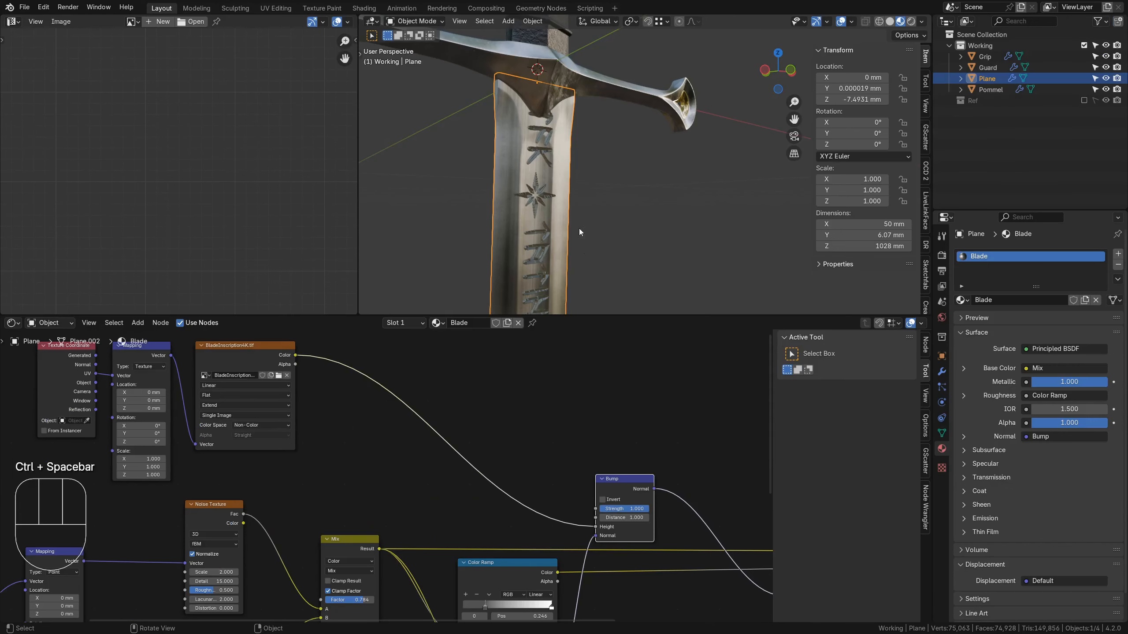
# Extend the 3D viewport over the image editor and roll the front view until the whole blade lies horizontally.
pyautogui.moveTo(360, 313); pyautogui.dragTo(284, 267)
pyautogui.scroll(-3, 506, 200)
pyautogui.keyDown('shift'); pyautogui.moveTo(506, 200); pyautogui.dragTo(510, 134, button='middle'); pyautogui.keyUp('shift')
pyautogui.scroll(-3, 510, 133)
pyautogui.keyDown('shift'); pyautogui.moveTo(511, 134); pyautogui.dragTo(511, 24, button='middle'); pyautogui.keyUp('shift')
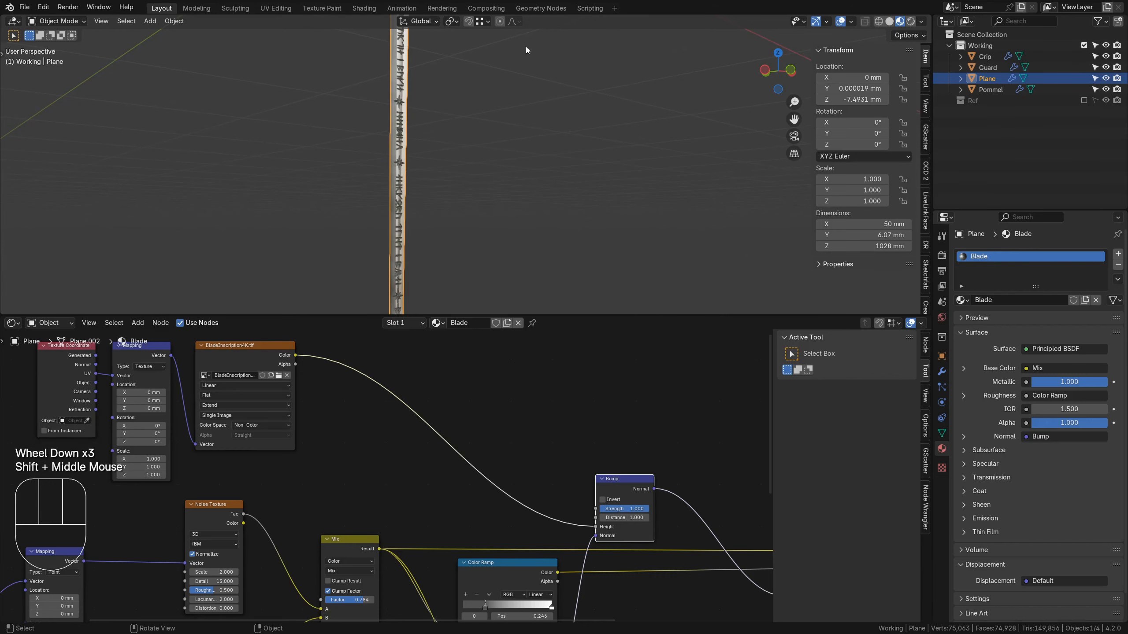
pyautogui.press('KP_1')
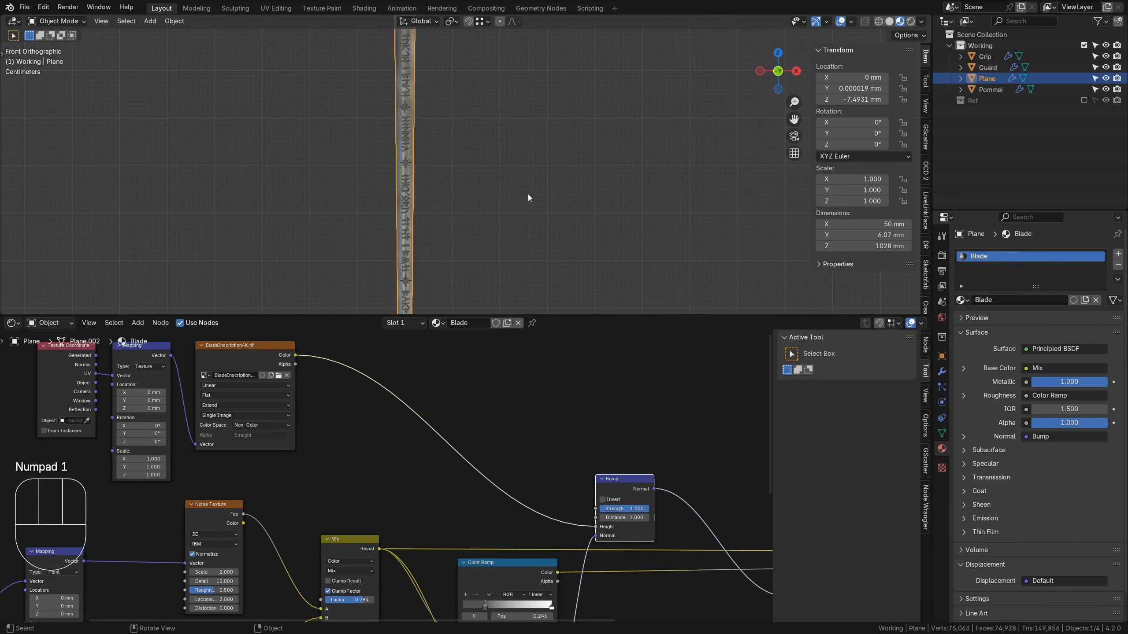
pyautogui.press('shift+KP_4')
pyautogui.press('shift+KP_4')
pyautogui.press('shift+KP_4')
pyautogui.press('shift+KP_4')
pyautogui.press('shift+KP_4')
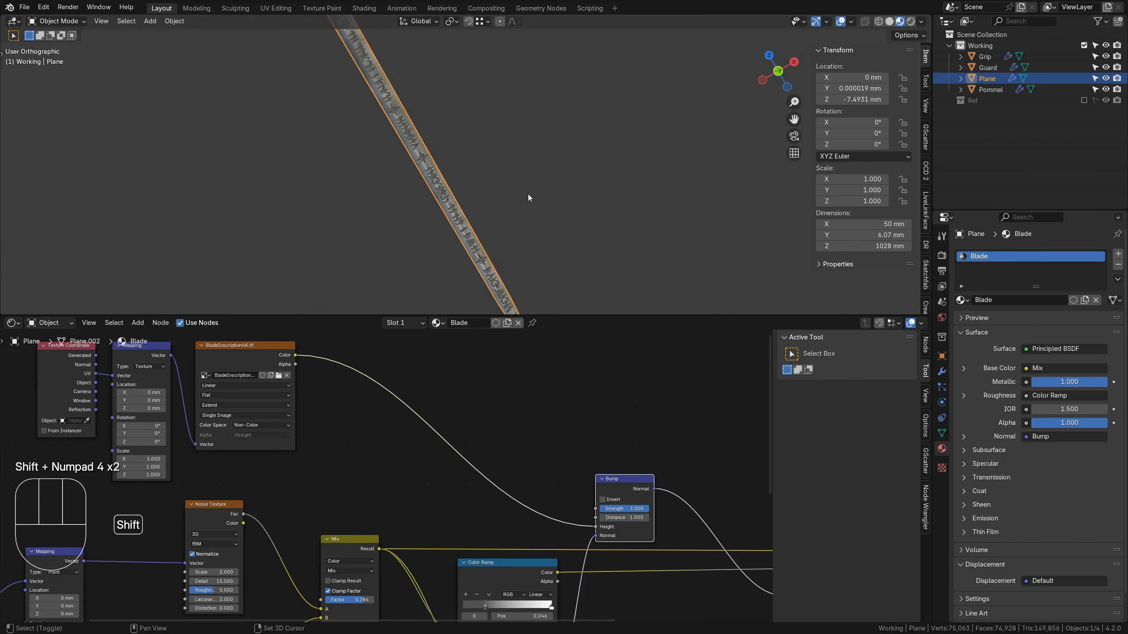
pyautogui.press('shift+KP_4')
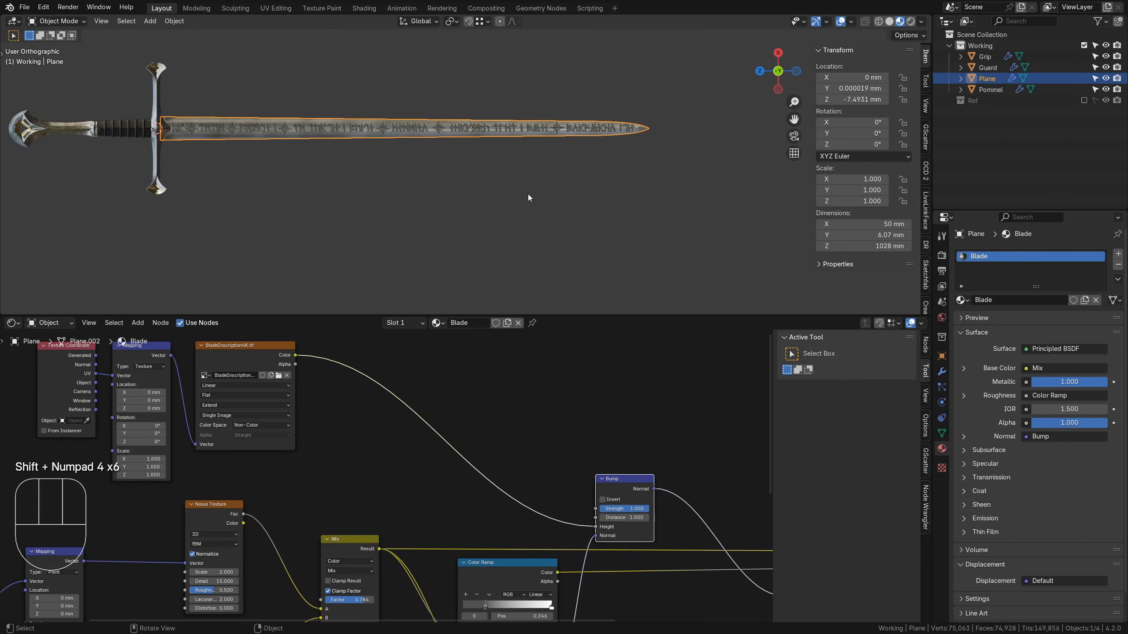
pyautogui.keyDown('shift'); pyautogui.moveTo(427, 167); pyautogui.dragTo(494, 209, button='middle'); pyautogui.keyUp('shift')
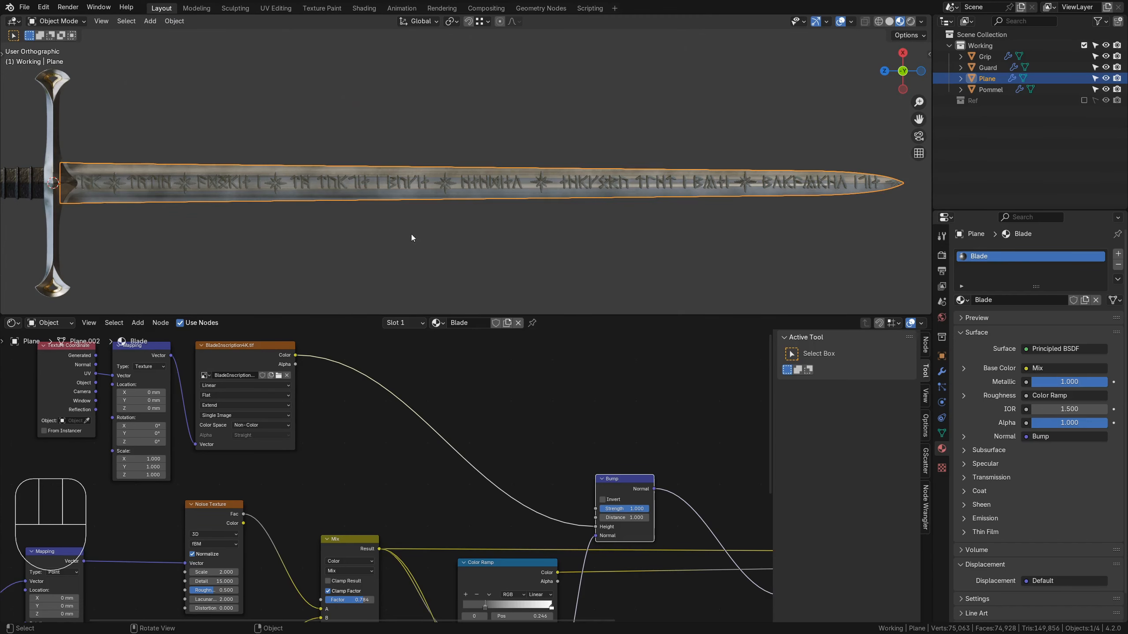
# Set the inscription mapping's scale to 0.6 on all axes and its Y location to 200 mm.
pyautogui.moveTo(148, 475); pyautogui.dragTo(89, 475)
pyautogui.keyDown('shift'); pyautogui.moveTo(145, 401); pyautogui.dragTo(174, 401); pyautogui.keyUp('shift')
pyautogui.moveTo(144, 475); pyautogui.dragTo(111, 460)
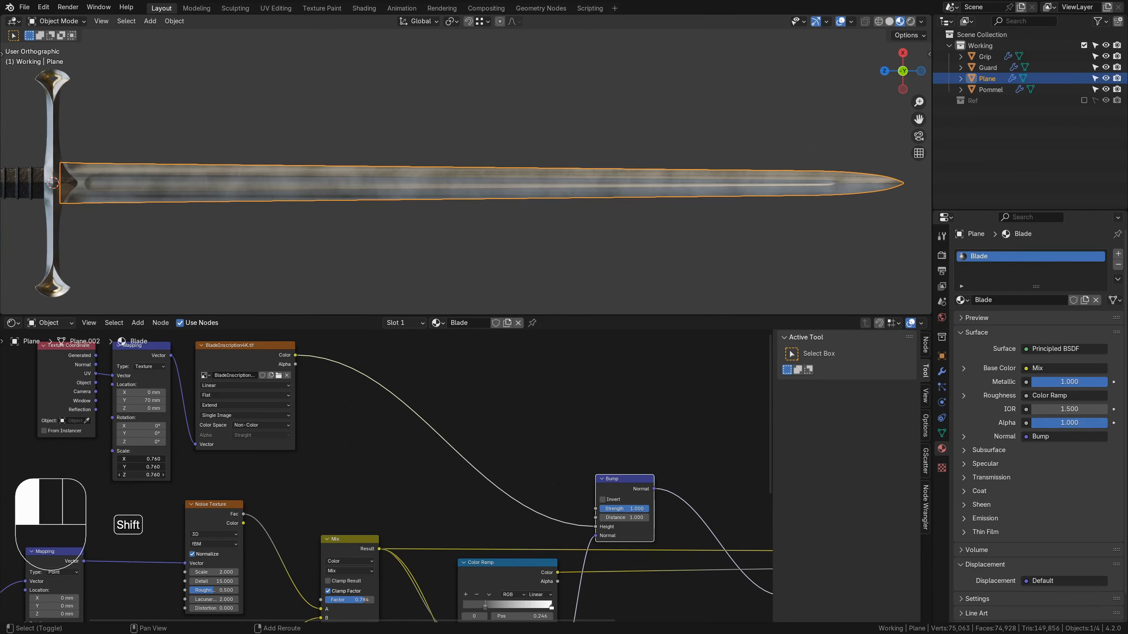
pyautogui.keyDown('shift'); pyautogui.moveTo(144, 400); pyautogui.dragTo(200, 400); pyautogui.keyUp('shift')
pyautogui.moveTo(148, 475); pyautogui.dragTo(133, 459)
pyautogui.keyDown('shift'); pyautogui.moveTo(164, 400); pyautogui.dragTo(195, 400); pyautogui.keyUp('shift')
pyautogui.scroll(6, 260, 193)
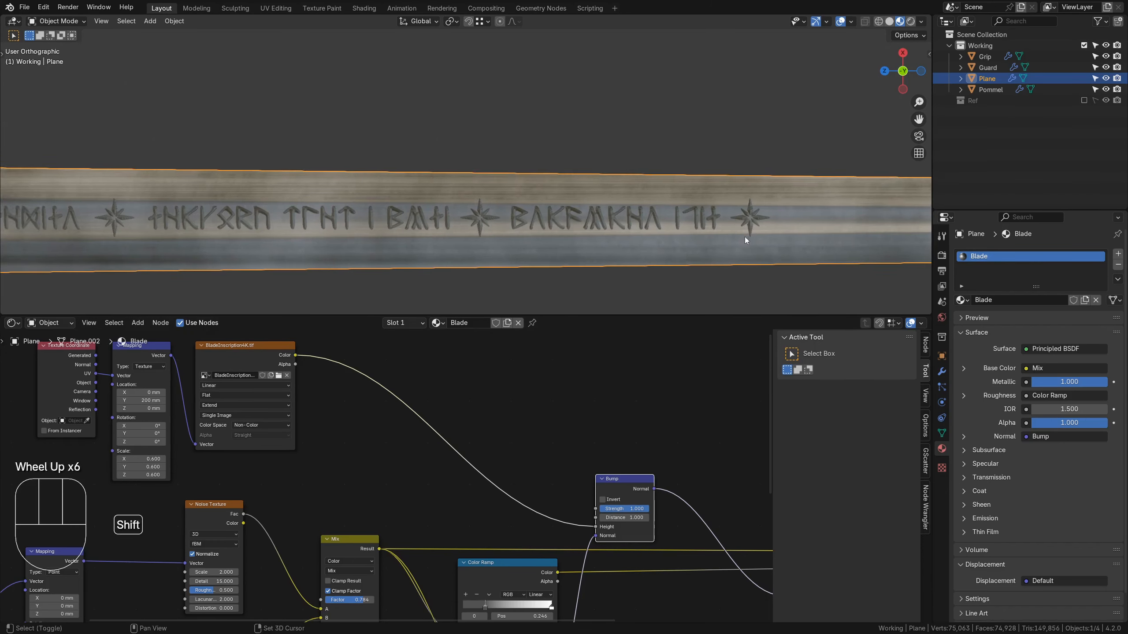
# Set the inscription mapping's scale to 0.5 on all axes, with X location 40 mm and Y location 250 mm.
pyautogui.keyDown('shift'); pyautogui.moveTo(748, 240); pyautogui.dragTo(624, 196, button='middle'); pyautogui.keyUp('shift')
pyautogui.moveTo(156, 475); pyautogui.dragTo(156, 463)
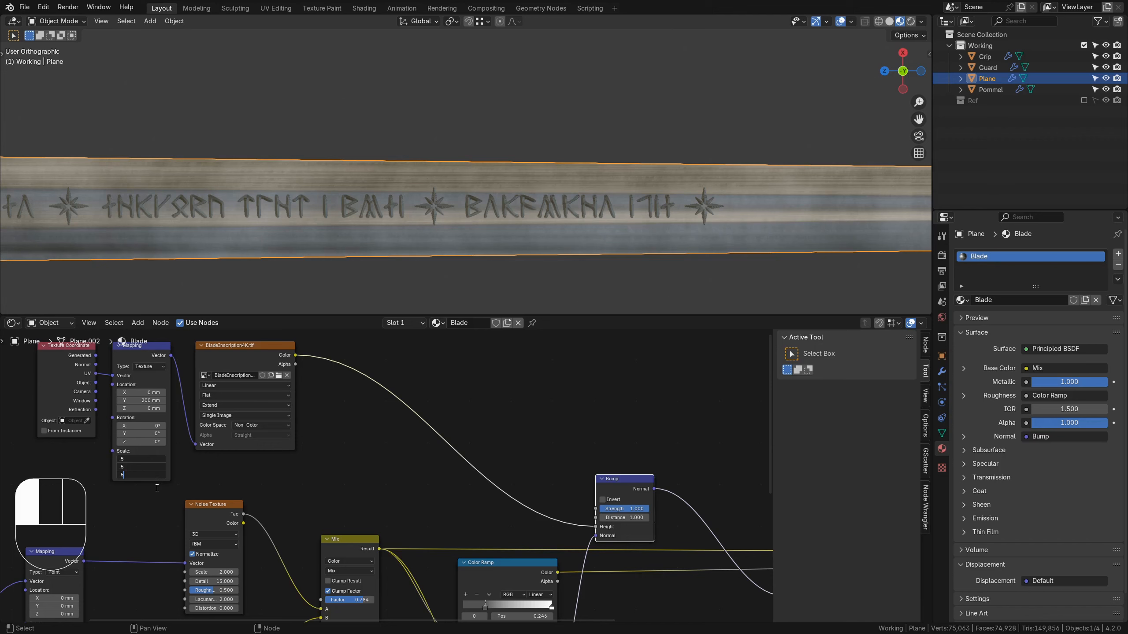
pyautogui.press('Return')
pyautogui.keyDown('shift'); pyautogui.moveTo(147, 400); pyautogui.dragTo(214, 401); pyautogui.keyUp('shift')
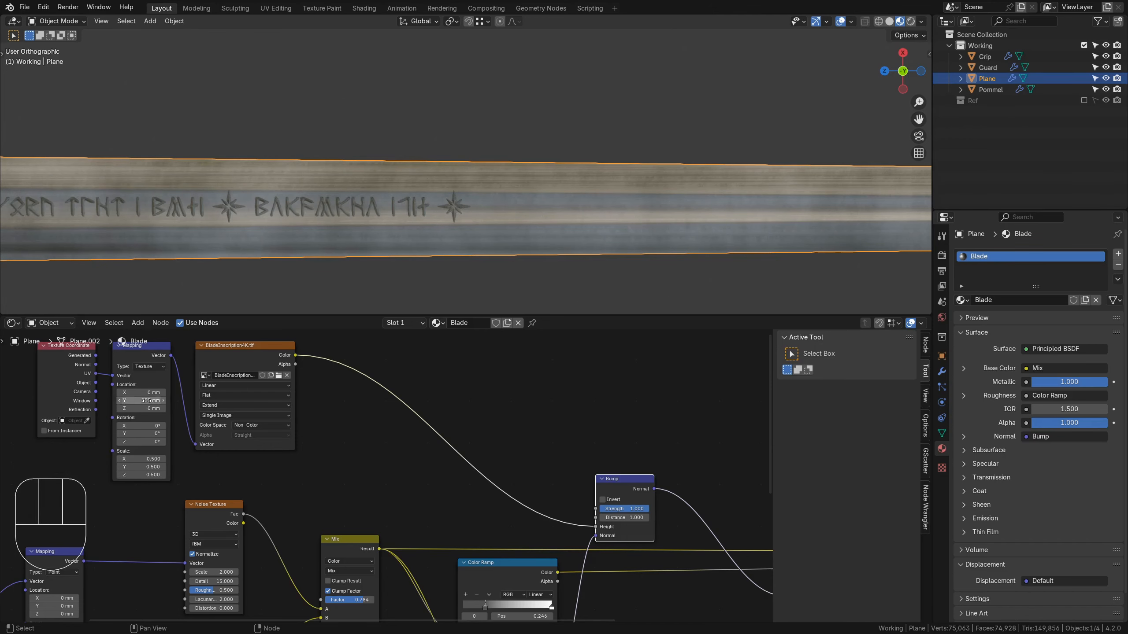
pyautogui.scroll(-6, 208, 186)
pyautogui.keyDown('shift'); pyautogui.moveTo(208, 186); pyautogui.dragTo(249, 196, button='middle'); pyautogui.keyUp('shift')
pyautogui.keyDown('shift'); pyautogui.moveTo(146, 392); pyautogui.dragTo(200, 393); pyautogui.keyUp('shift')
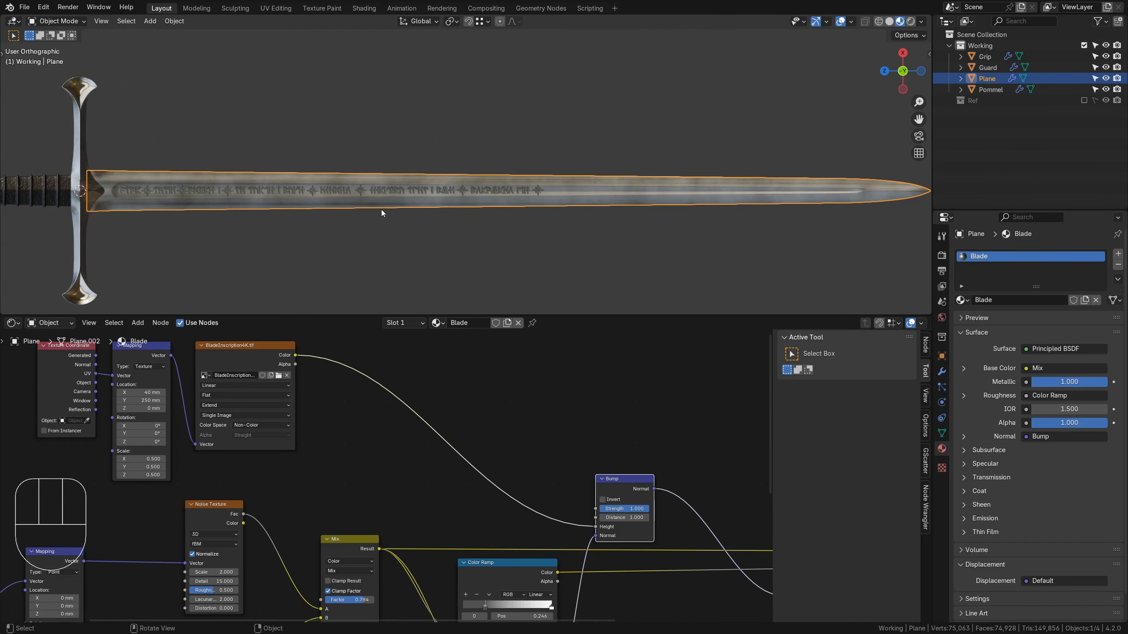
# Set the inscription mapping's scale to 0.45 on all axes and readjust its Y location along the blade.
pyautogui.keyDown('ctrl'); pyautogui.moveTo(383, 213); pyautogui.dragTo(618, 232, button='middle'); pyautogui.keyUp('ctrl')
pyautogui.keyDown('ctrl'); pyautogui.moveTo(618, 232); pyautogui.dragTo(755, 240, button='middle'); pyautogui.keyUp('ctrl')
pyautogui.keyDown('shift'); pyautogui.moveTo(755, 240); pyautogui.dragTo(655, 158, button='middle'); pyautogui.keyUp('shift')
pyautogui.keyDown('ctrl'); pyautogui.moveTo(536, 141); pyautogui.dragTo(302, 222, button='middle'); pyautogui.keyUp('ctrl')
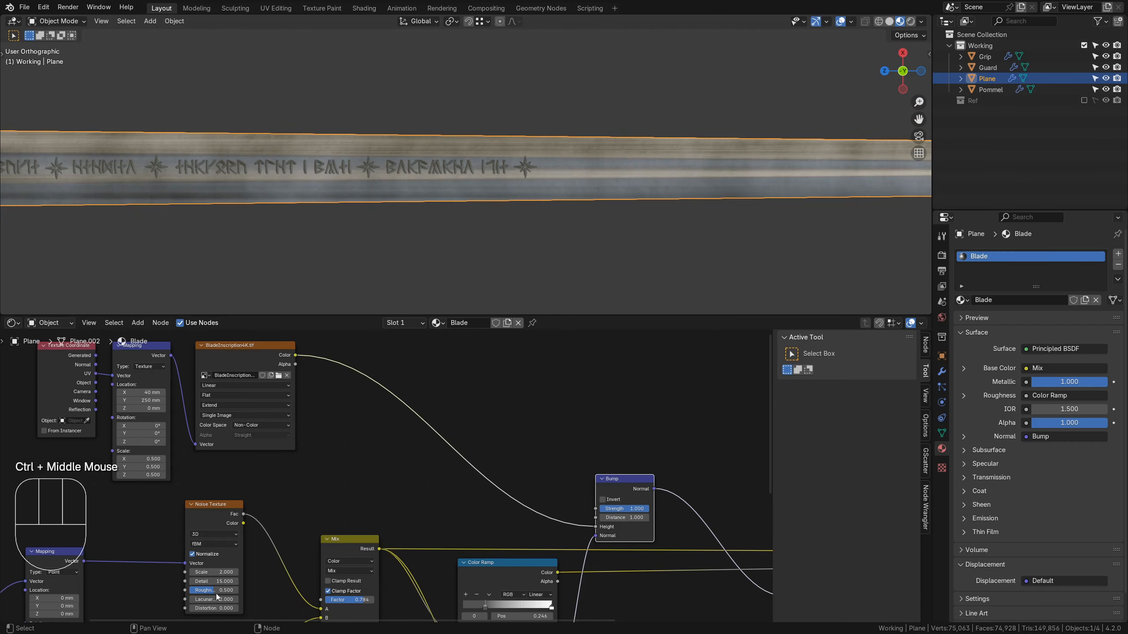
pyautogui.moveTo(142, 475); pyautogui.dragTo(153, 460)
pyautogui.write('.45')
pyautogui.press('Return')
pyautogui.keyDown('shift'); pyautogui.moveTo(142, 400); pyautogui.dragTo(152, 401); pyautogui.keyUp('shift')
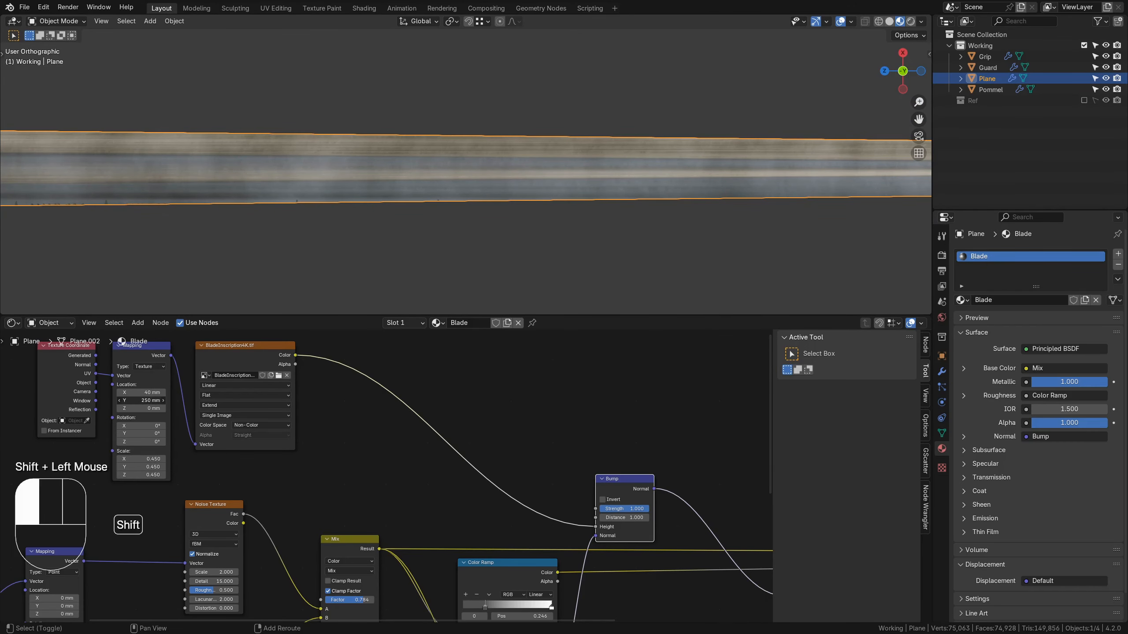
pyautogui.click(128, 401)
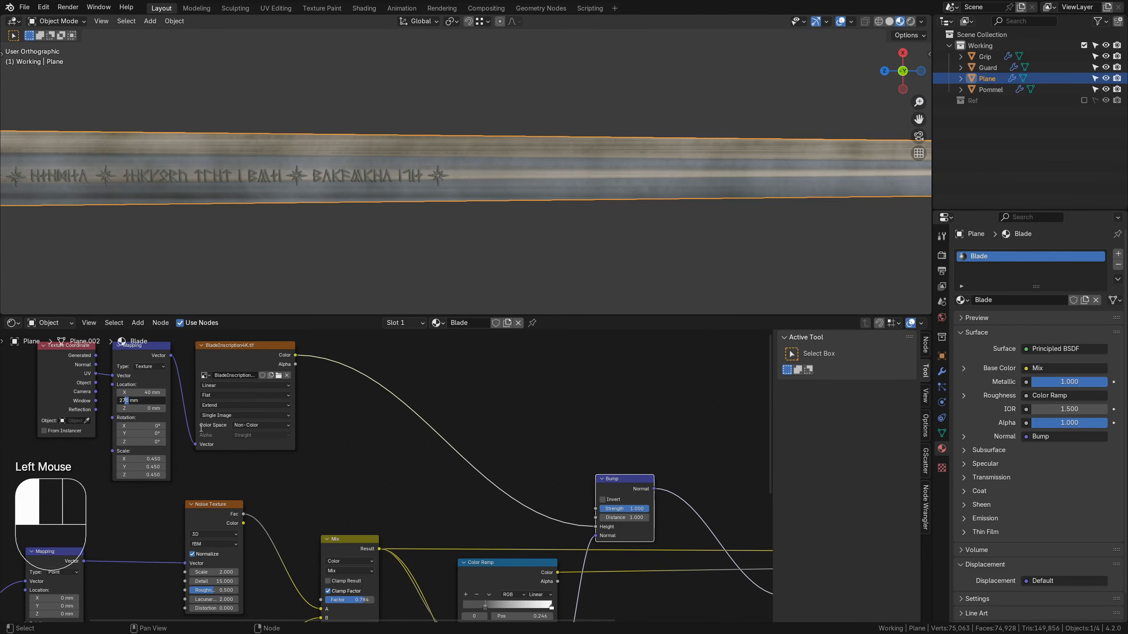
pyautogui.keyDown('shift'); pyautogui.moveTo(555, 173); pyautogui.dragTo(595, 168, button='middle'); pyautogui.keyUp('shift')
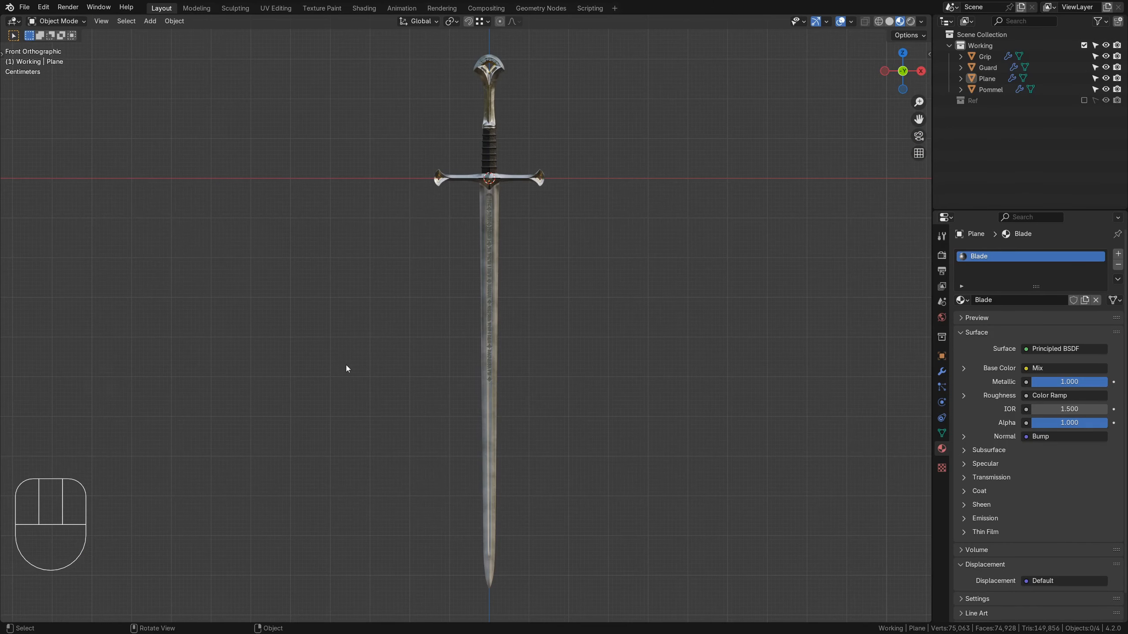
# Examine the inscription on the blade together with the guard, grip and pommel from several angles and distances.
pyautogui.keyDown('shift'); pyautogui.moveTo(475, 346); pyautogui.dragTo(526, 313, button='middle'); pyautogui.keyUp('shift')
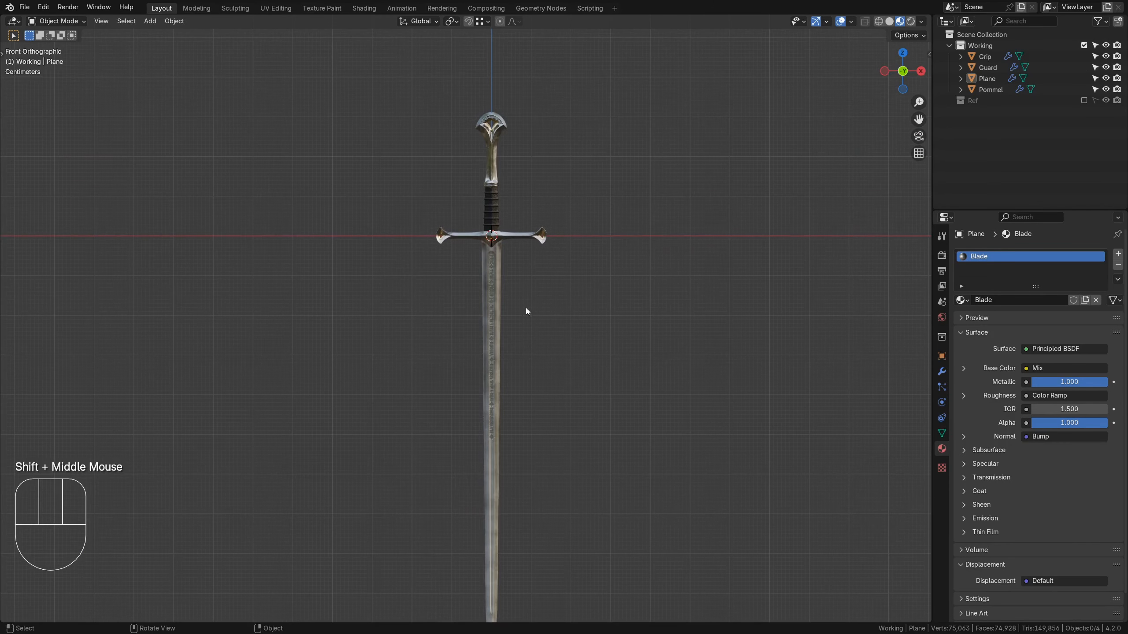
pyautogui.scroll(3, 526, 313)
pyautogui.moveTo(668, 261); pyautogui.dragTo(630, 259, button='middle')
pyautogui.keyDown('shift'); pyautogui.moveTo(621, 223); pyautogui.dragTo(589, 369, button='middle'); pyautogui.keyUp('shift')
pyautogui.scroll(2, 541, 233)
pyautogui.scroll(2, 541, 233)
pyautogui.keyDown('shift'); pyautogui.moveTo(541, 232); pyautogui.dragTo(576, 253, button='middle'); pyautogui.keyUp('shift')
pyautogui.scroll(-2, 577, 253)
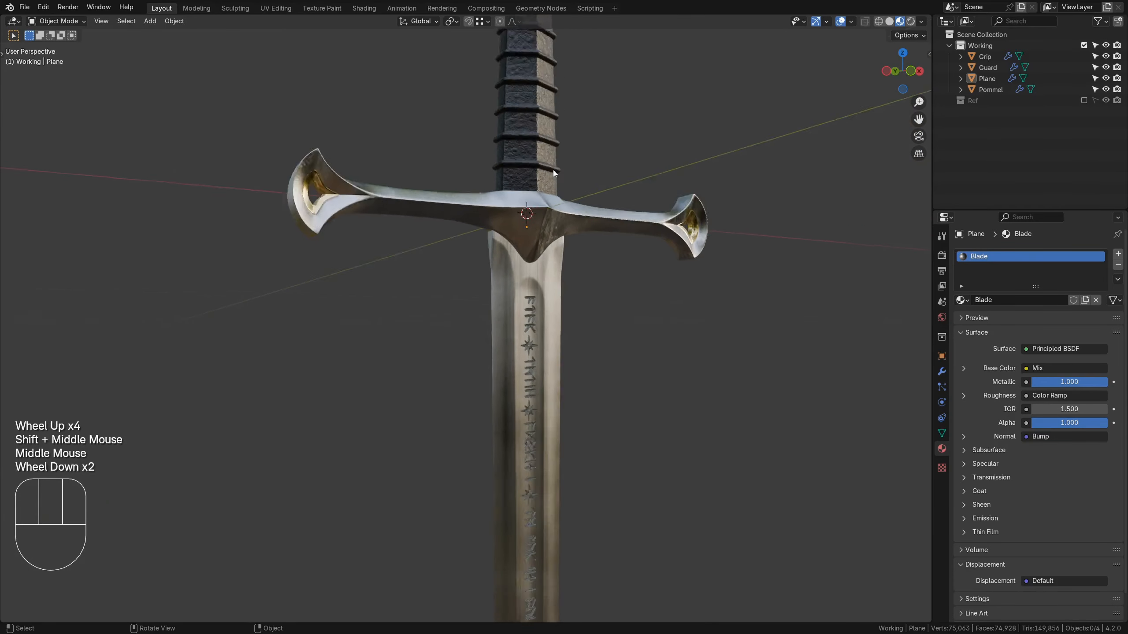
pyautogui.keyDown('shift'); pyautogui.moveTo(520, 112); pyautogui.dragTo(525, 309, button='middle'); pyautogui.keyUp('shift')
pyautogui.scroll(-3, 525, 308)
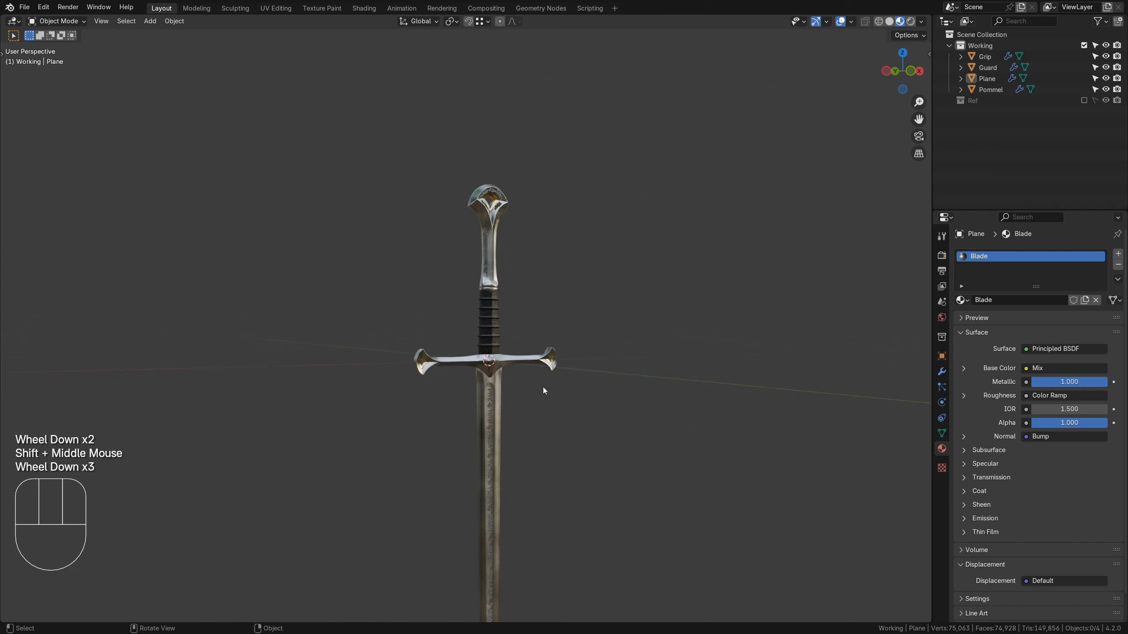
pyautogui.moveTo(543, 387); pyautogui.dragTo(506, 413, button='middle')
pyautogui.keyDown('shift'); pyautogui.moveTo(507, 413); pyautogui.dragTo(593, 433, button='middle'); pyautogui.keyUp('shift')
pyautogui.moveTo(606, 370)
pyautogui.mouseDown(button='middle')
pyautogui.moveTo(665, 378)
pyautogui.moveTo(598, 367)
pyautogui.mouseUp(button='middle')
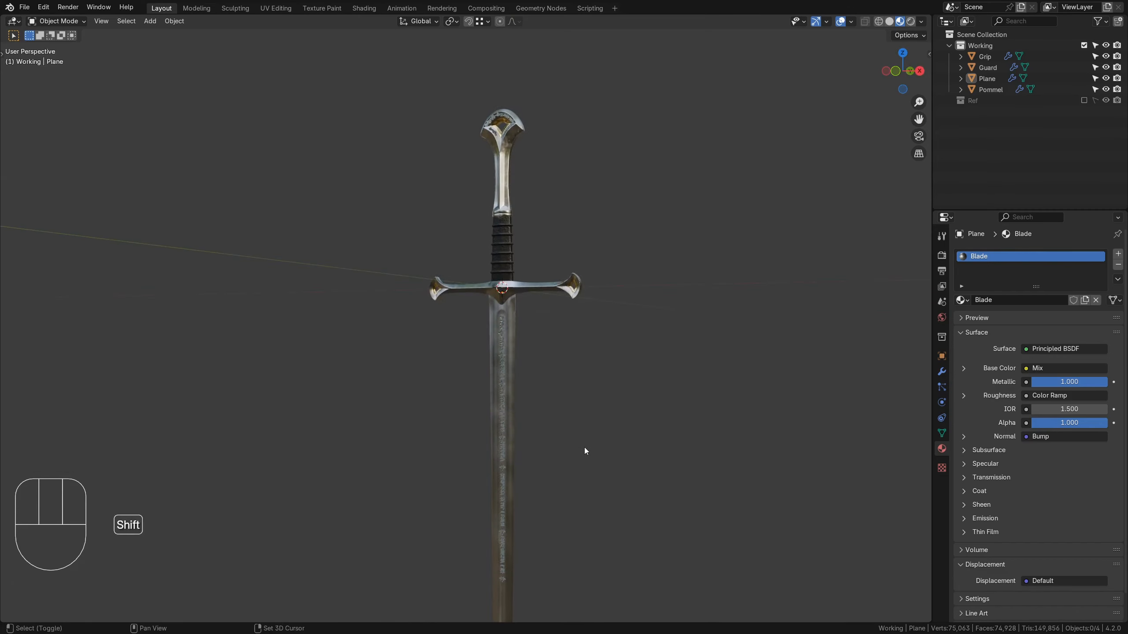
pyautogui.keyDown('shift'); pyautogui.moveTo(583, 448); pyautogui.dragTo(589, 418, button='middle'); pyautogui.keyUp('shift')
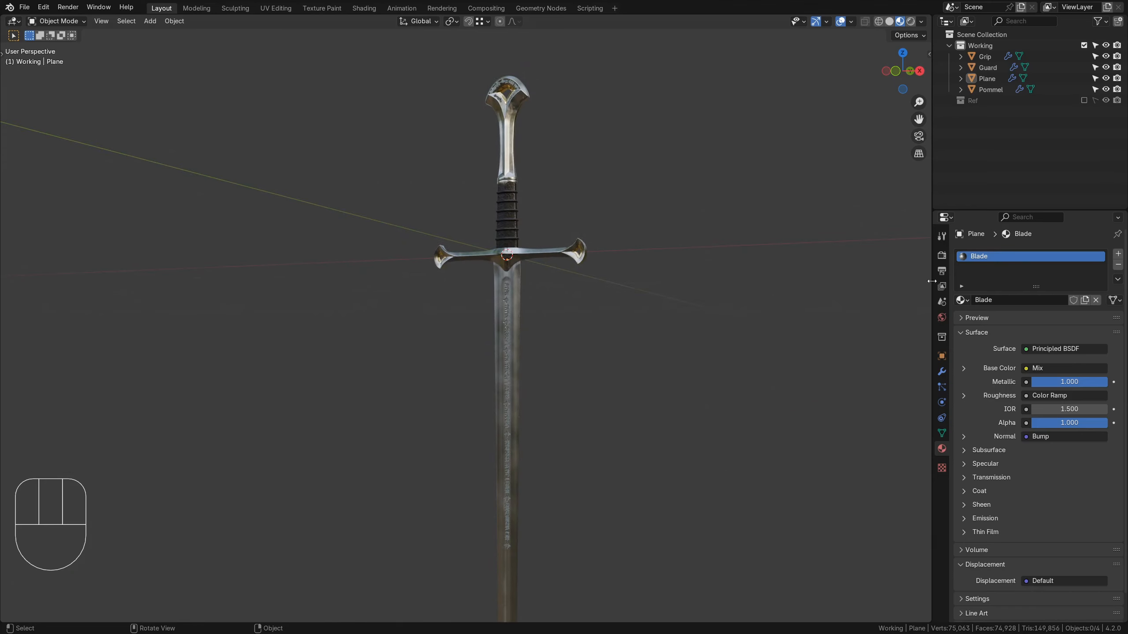
# Use an Environment Texture for the World background color and load cayley_interior_4k.hdr into it.
pyautogui.click(942, 318)
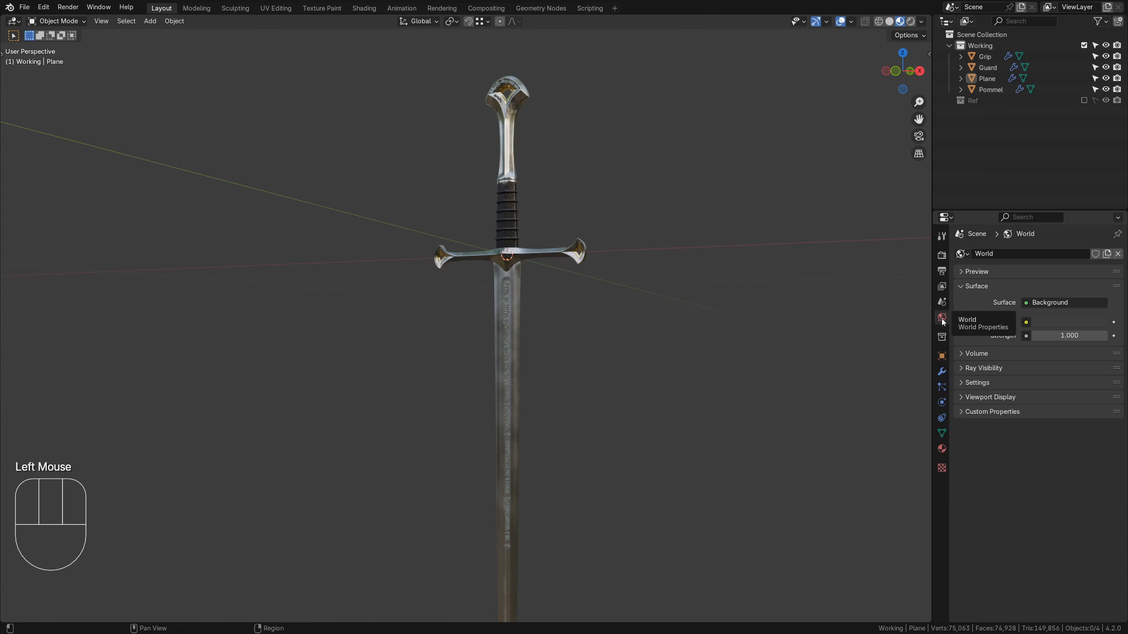
pyautogui.click(1026, 323)
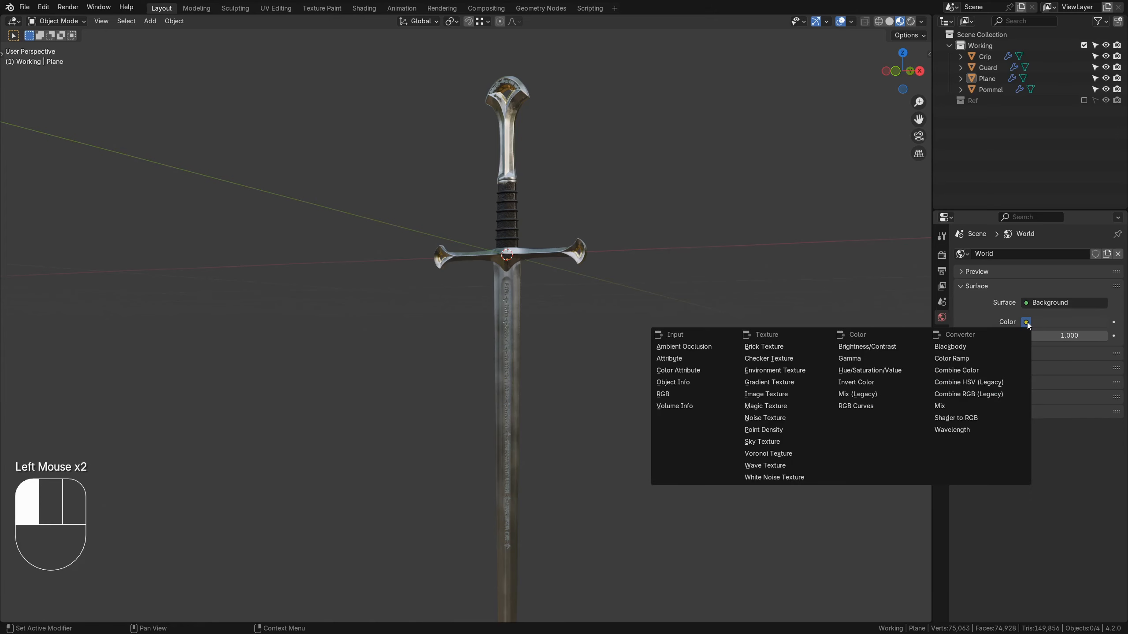
pyautogui.click(784, 371)
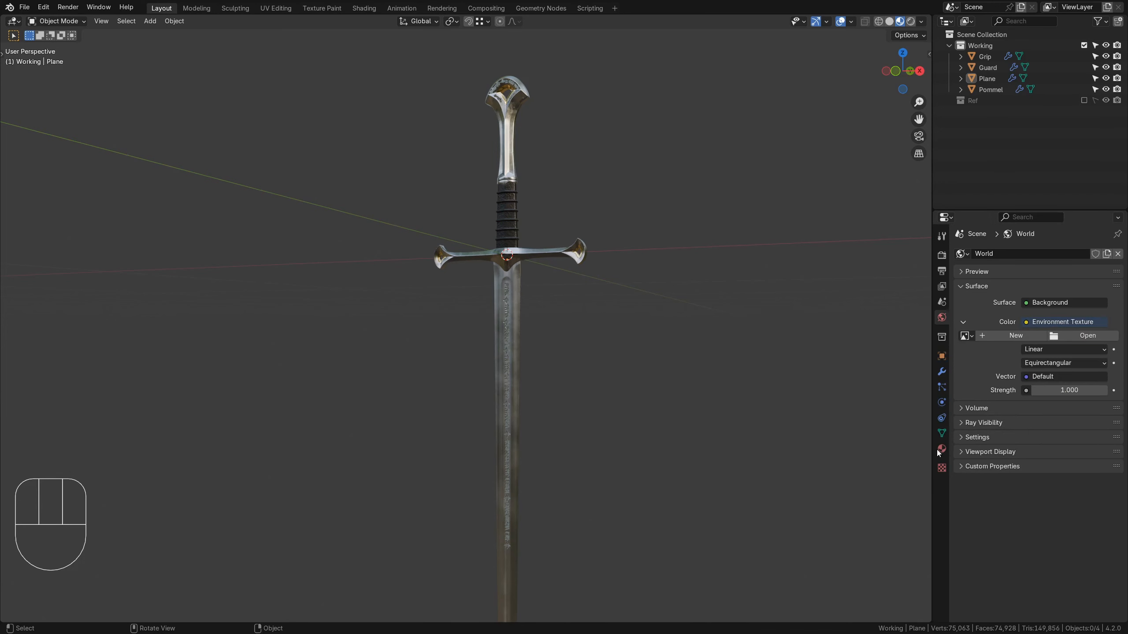
pyautogui.click(1076, 337)
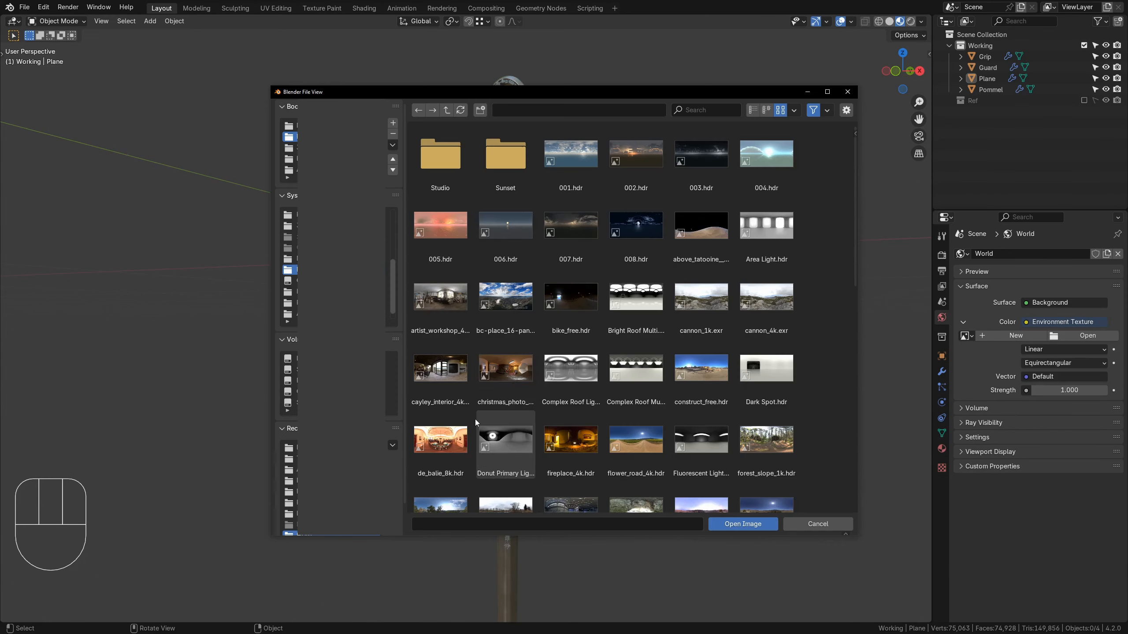
pyautogui.click(452, 372)
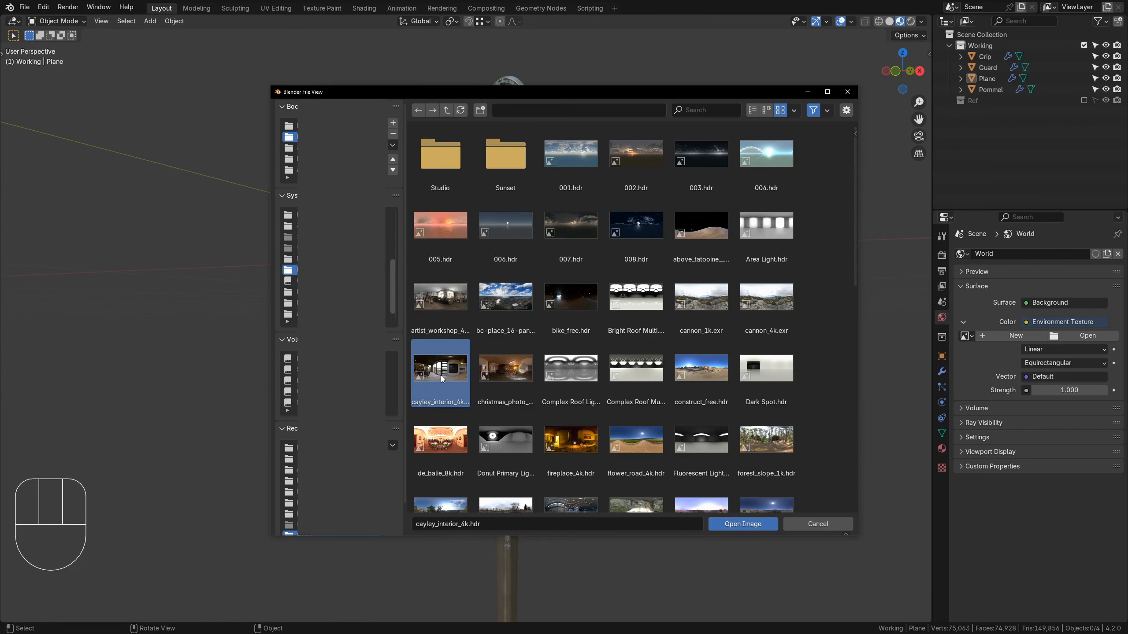
pyautogui.click(747, 526)
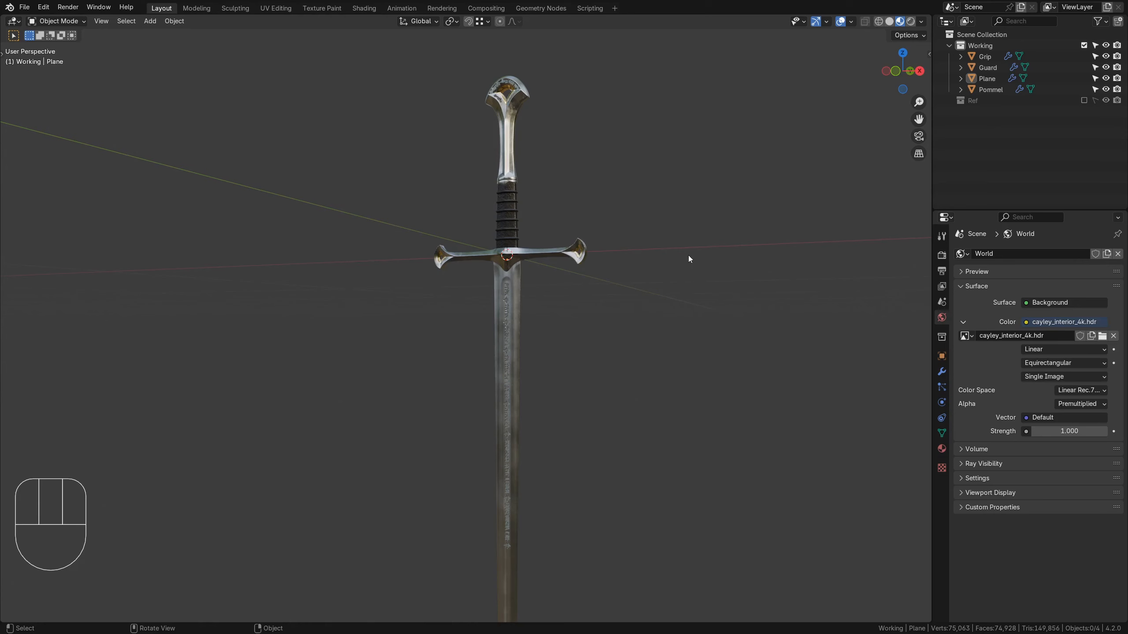
# Switch the viewport to Rendered shading and examine the sword lit by the HDR interior from several angles.
pyautogui.press('z')
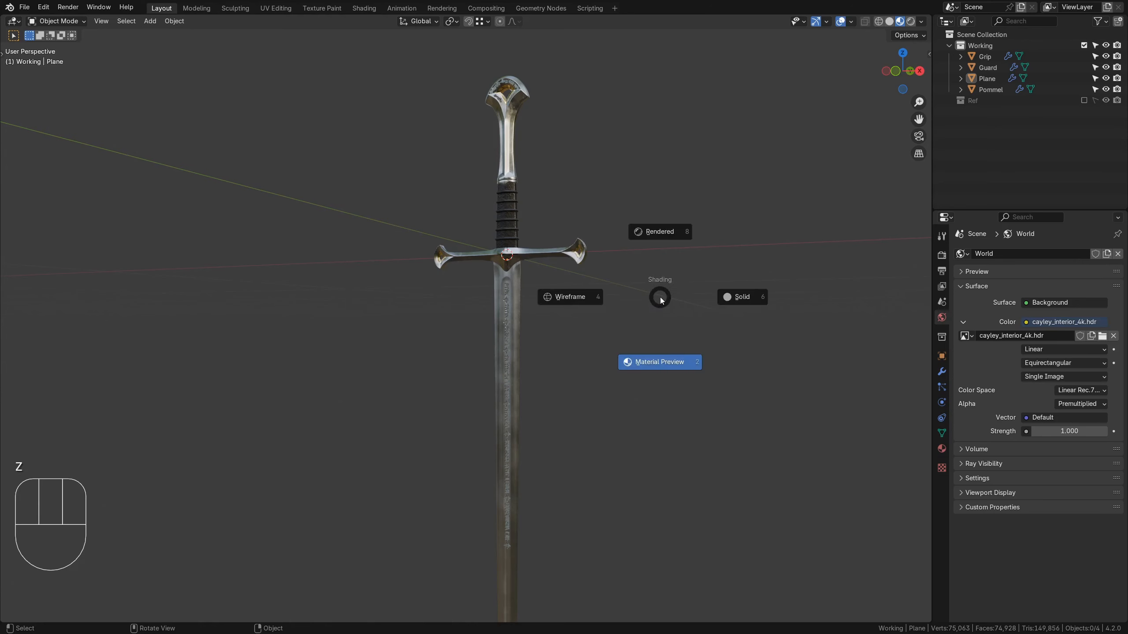
pyautogui.click(651, 208)
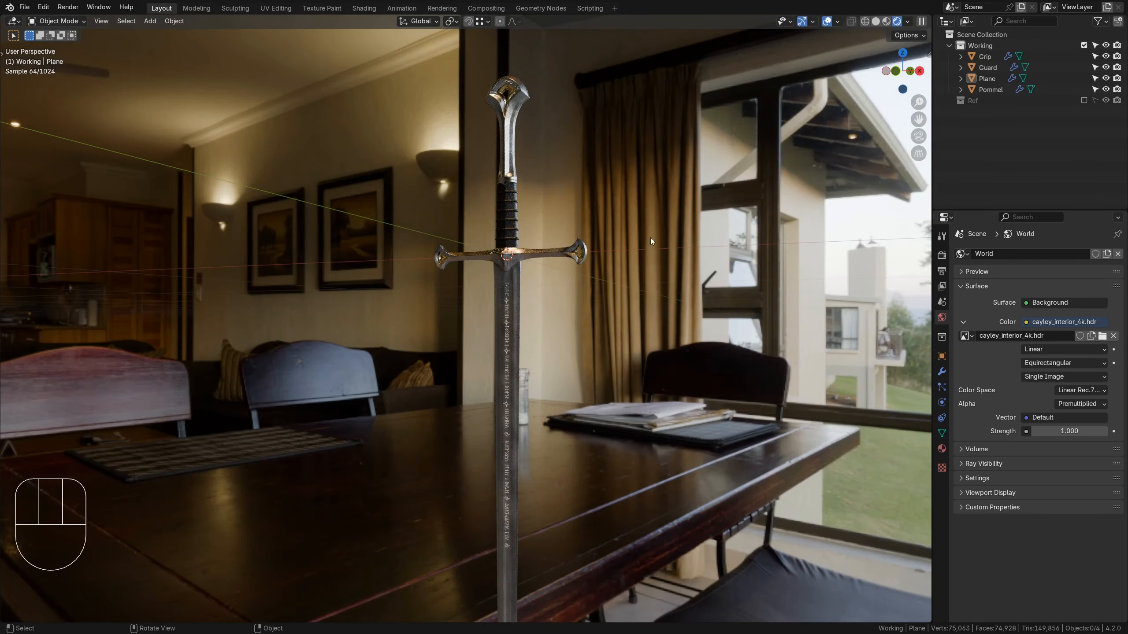
pyautogui.moveTo(650, 238); pyautogui.dragTo(696, 250, button='middle')
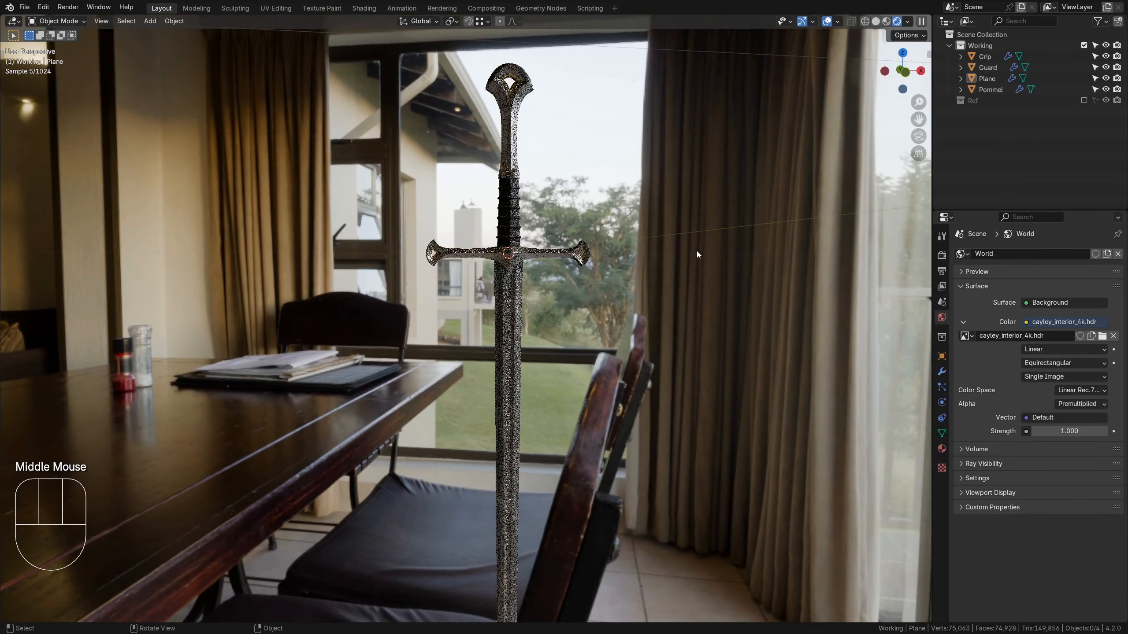
pyautogui.keyDown('shift'); pyautogui.scroll(-2, 696, 251); pyautogui.keyUp('shift')
pyautogui.keyDown('shift'); pyautogui.moveTo(608, 422); pyautogui.dragTo(688, 362, button='middle'); pyautogui.keyUp('shift')
pyautogui.scroll(1, 570, 370)
pyautogui.scroll(1, 572, 367)
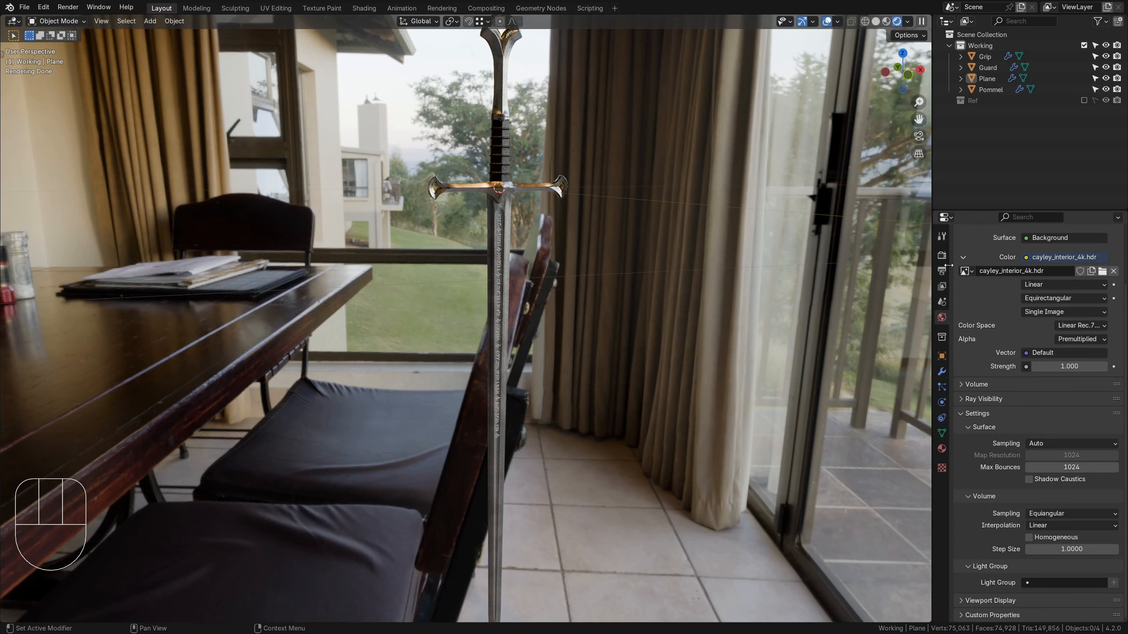
# Enable the transparent film in the render settings so the HDR backdrop is hidden behind the sword.
pyautogui.click(942, 256)
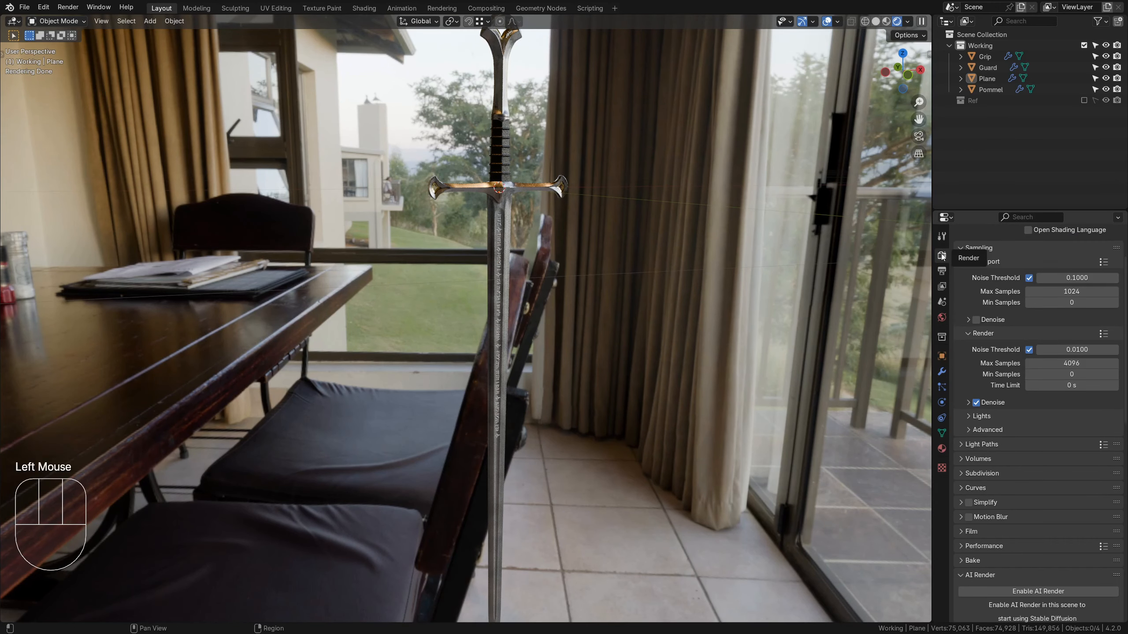
pyautogui.click(959, 532)
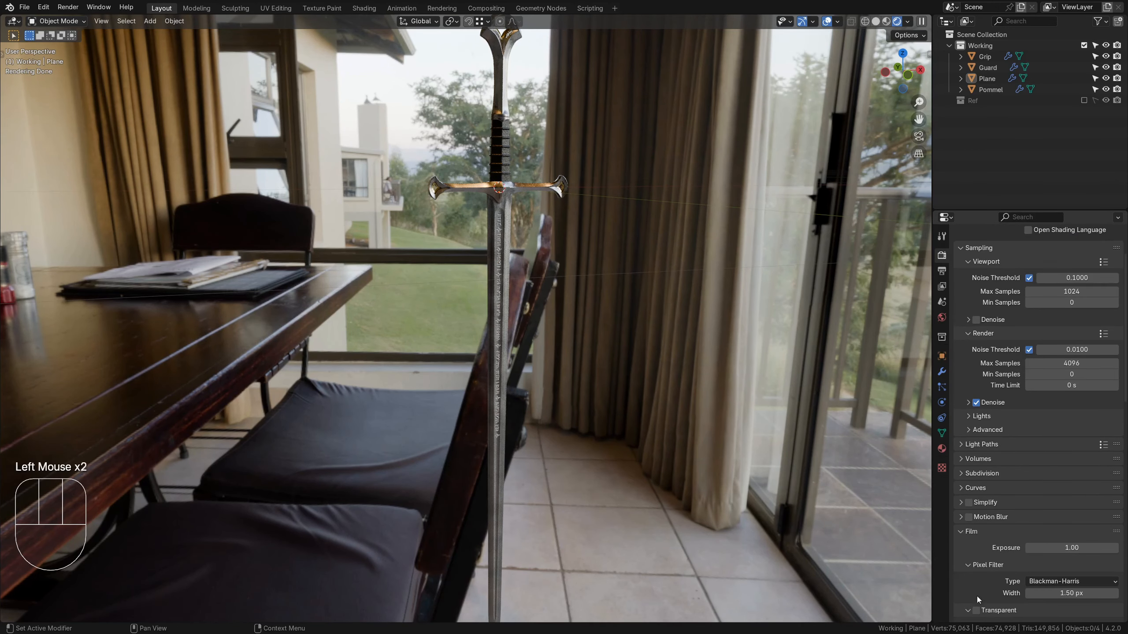
pyautogui.click(976, 610)
pyautogui.moveTo(728, 437); pyautogui.dragTo(674, 417, button='middle')
pyautogui.keyDown('shift'); pyautogui.moveTo(577, 325); pyautogui.dragTo(578, 364, button='middle'); pyautogui.keyUp('shift')
pyautogui.scroll(3, 622, 345)
pyautogui.moveTo(552, 318); pyautogui.dragTo(534, 302, button='middle')
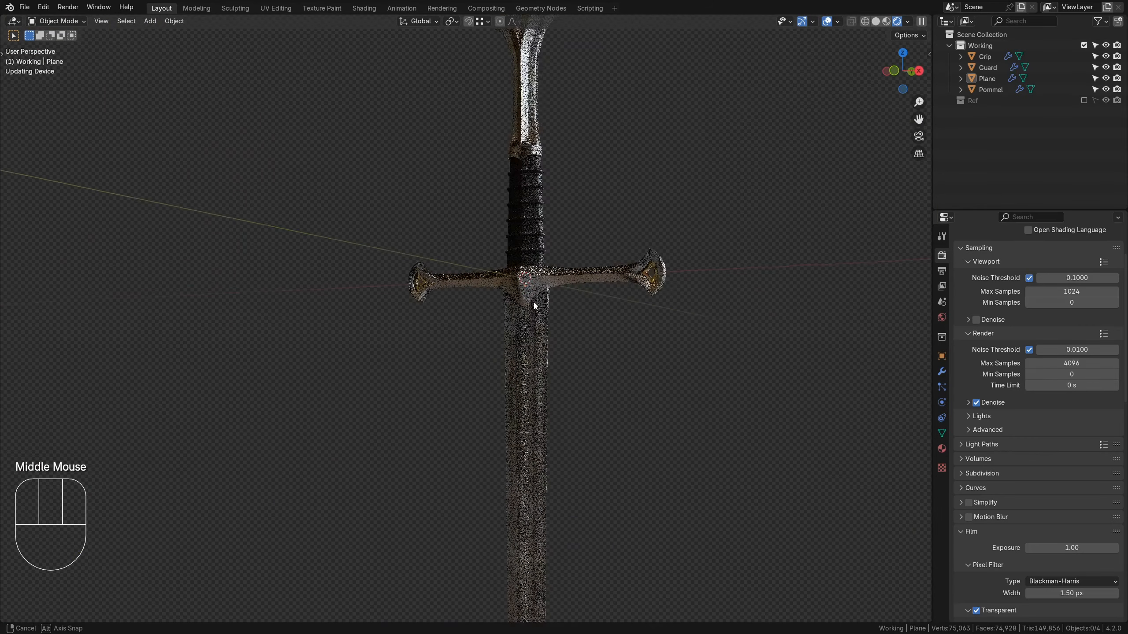
pyautogui.keyDown('shift'); pyautogui.moveTo(517, 351); pyautogui.dragTo(492, 275, button='middle'); pyautogui.keyUp('shift')
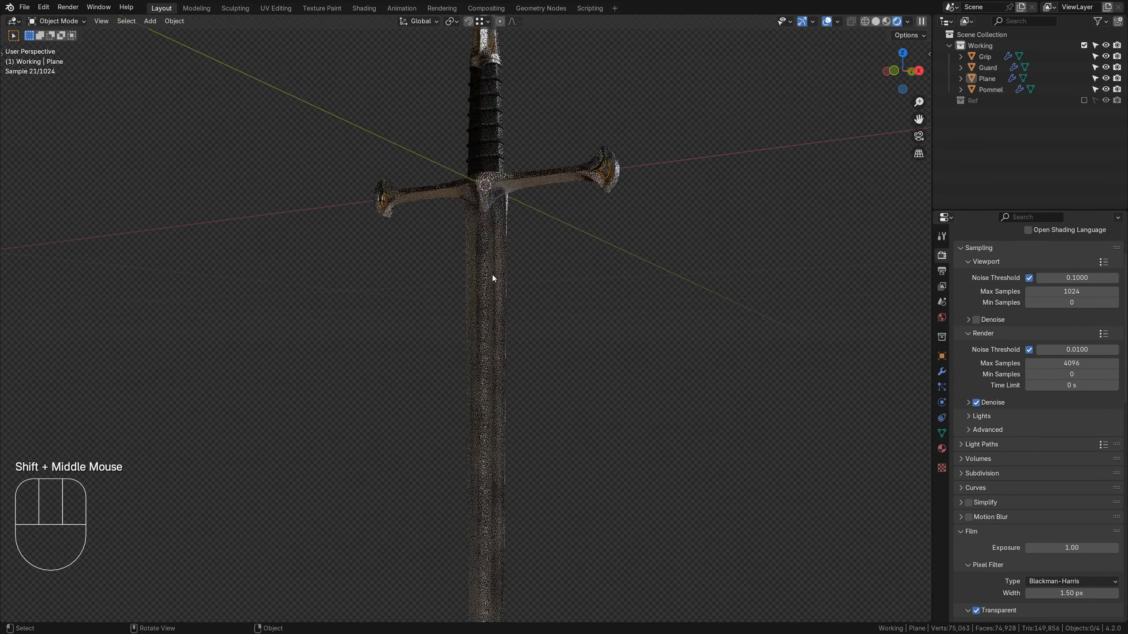
# Select the blade and split the viewport horizontally, with a Shader Editor in the lower area showing the Blade material.
pyautogui.click(500, 255)
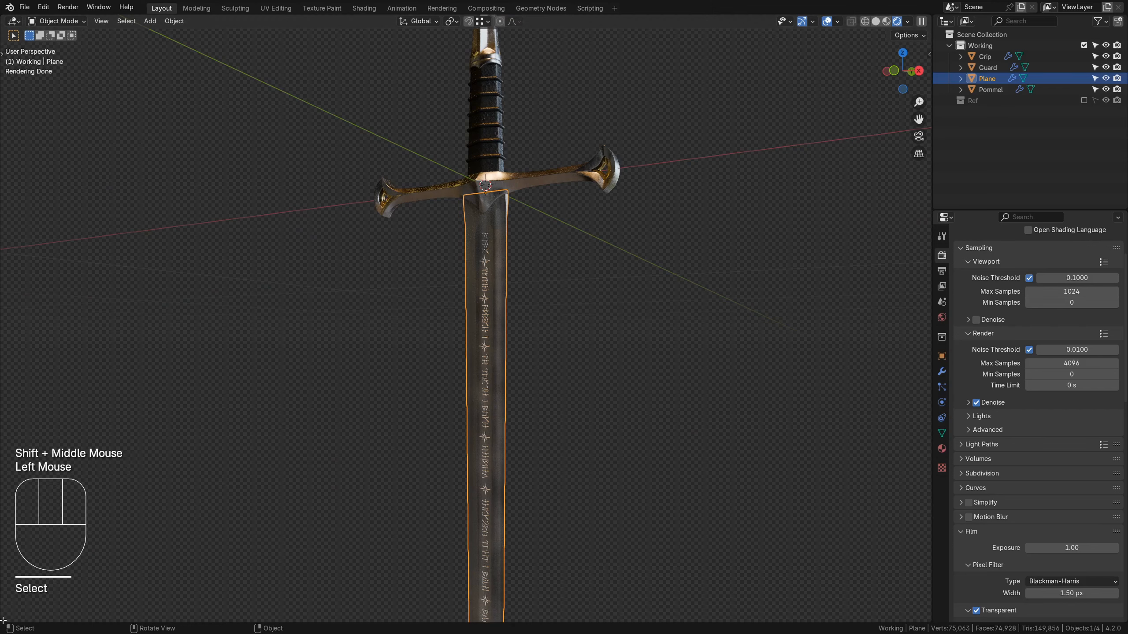
pyautogui.moveTo(3, 621); pyautogui.dragTo(16, 326)
pyautogui.click(14, 334)
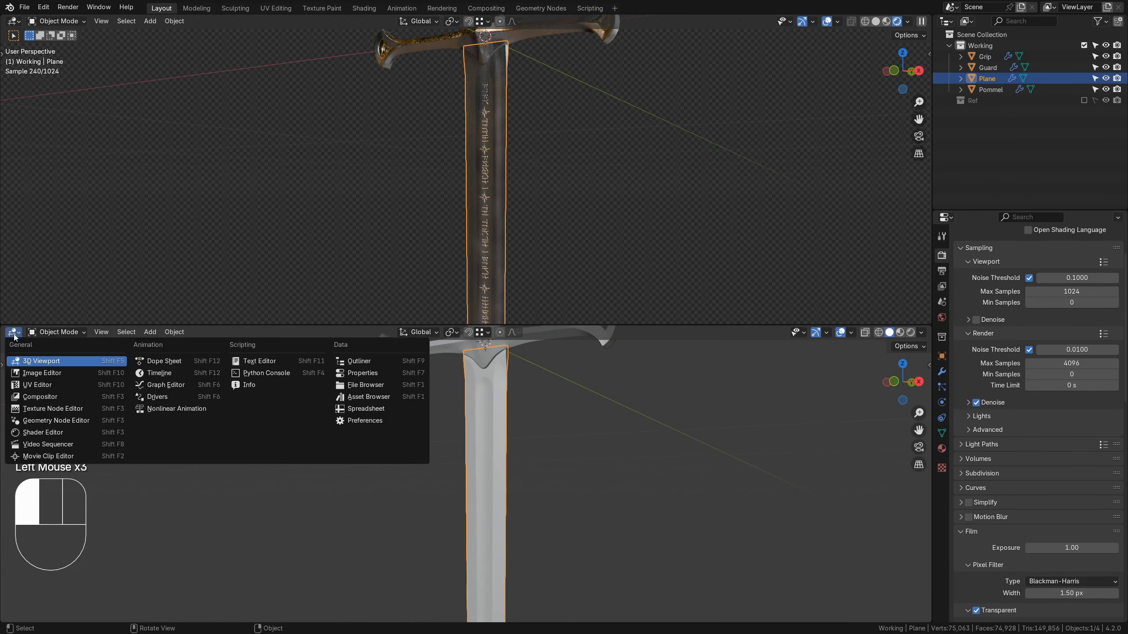
pyautogui.click(43, 434)
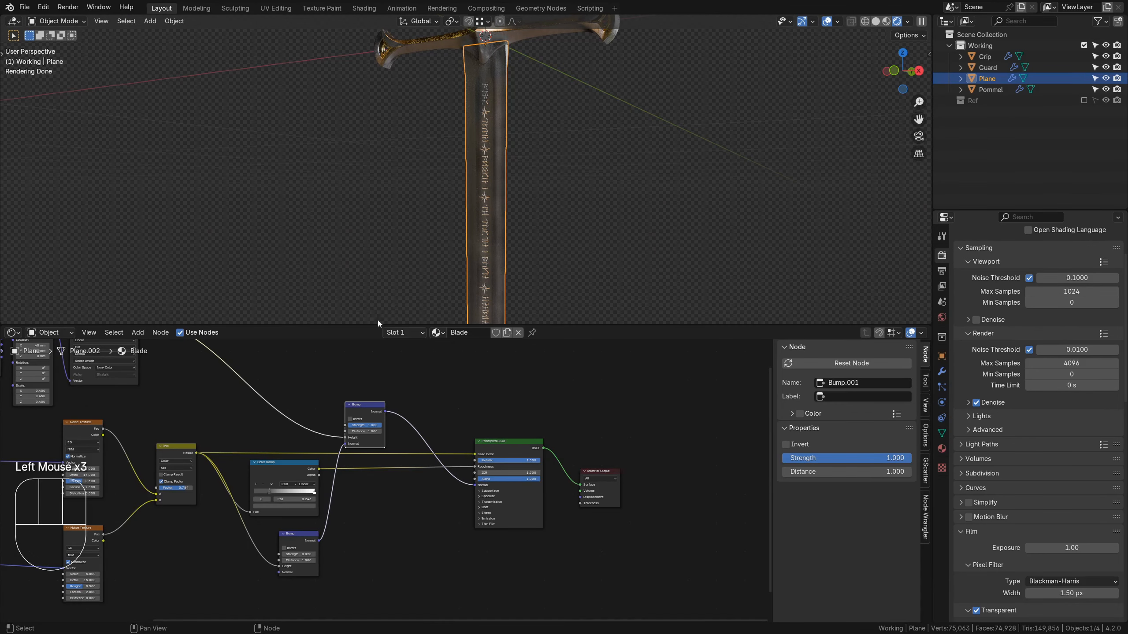
# Darken the white end stop of the Blade material's roughness Color Ramp slightly to an off-white.
pyautogui.moveTo(256, 407); pyautogui.dragTo(453, 422, button='middle')
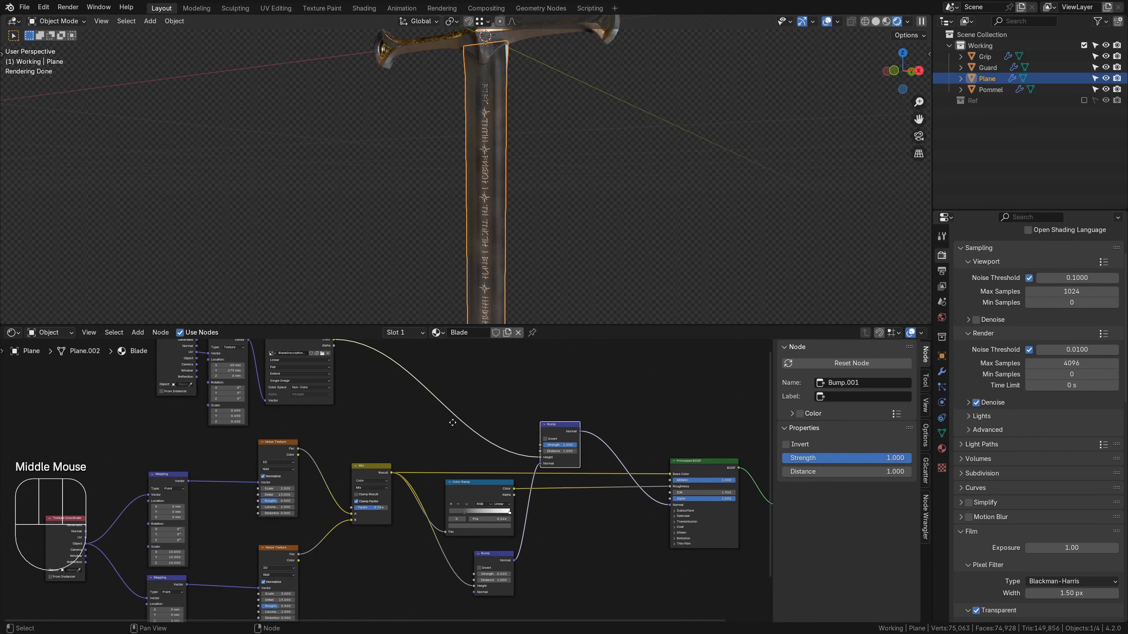
pyautogui.click(483, 485)
pyautogui.scroll(6, 490, 512)
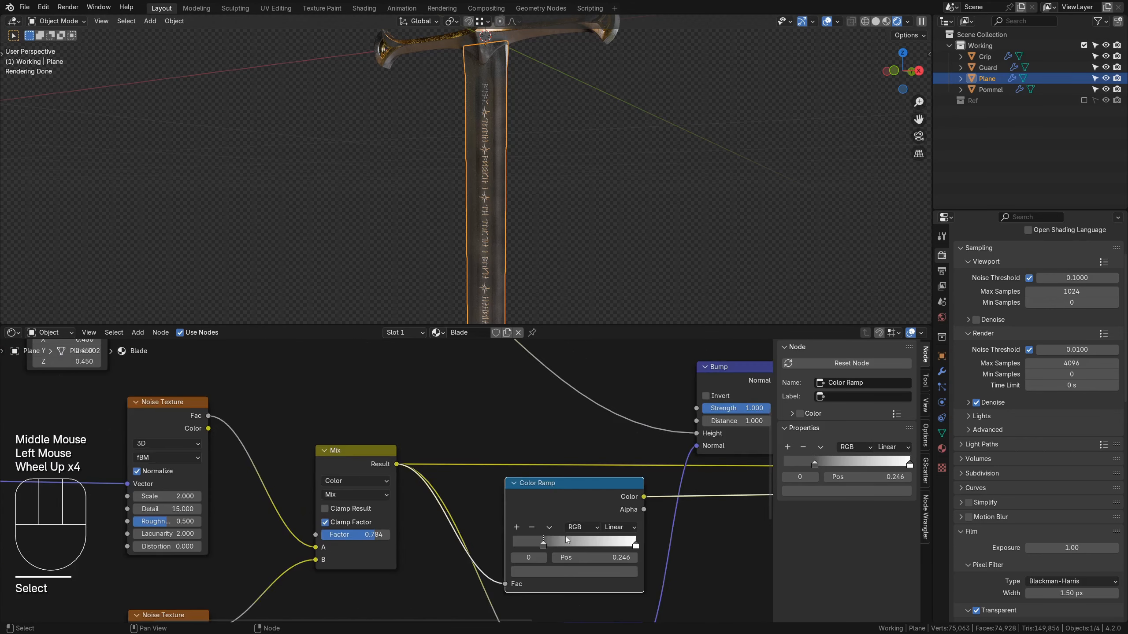
pyautogui.keyDown('shift'); pyautogui.moveTo(636, 521); pyautogui.dragTo(621, 549, button='middle'); pyautogui.keyUp('shift')
pyautogui.click(590, 549)
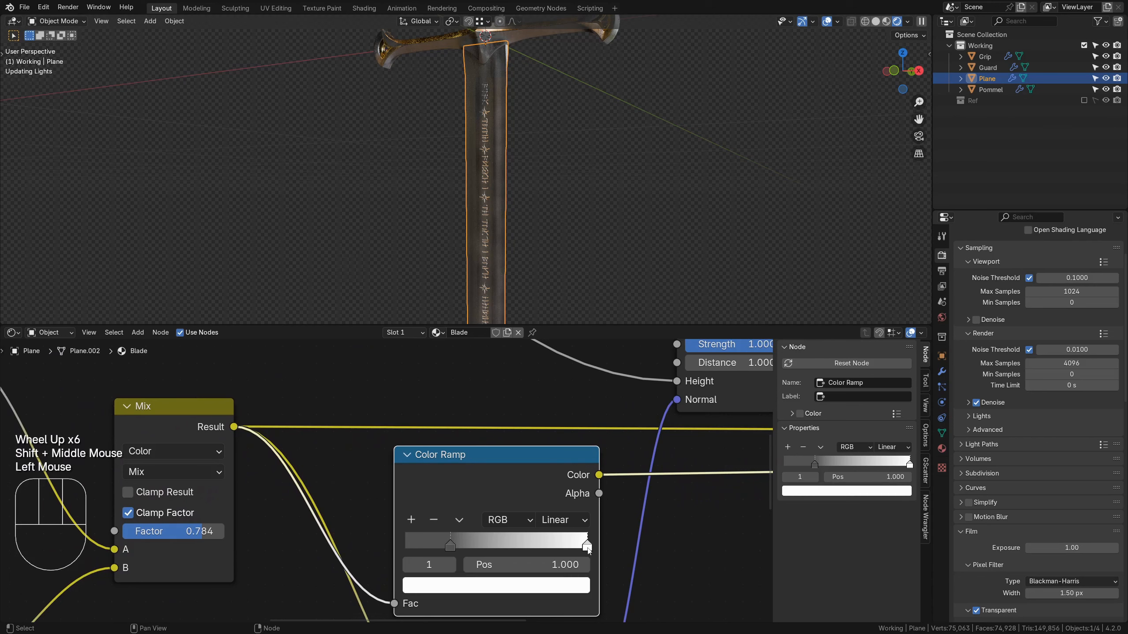
pyautogui.click(570, 586)
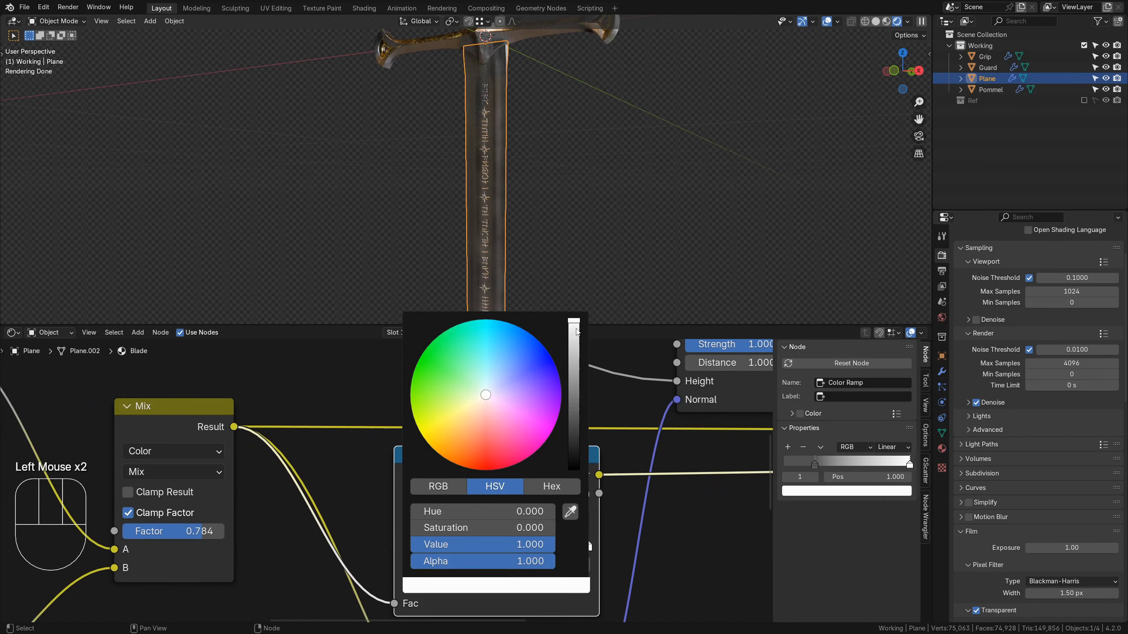
pyautogui.moveTo(575, 331); pyautogui.dragTo(575, 340)
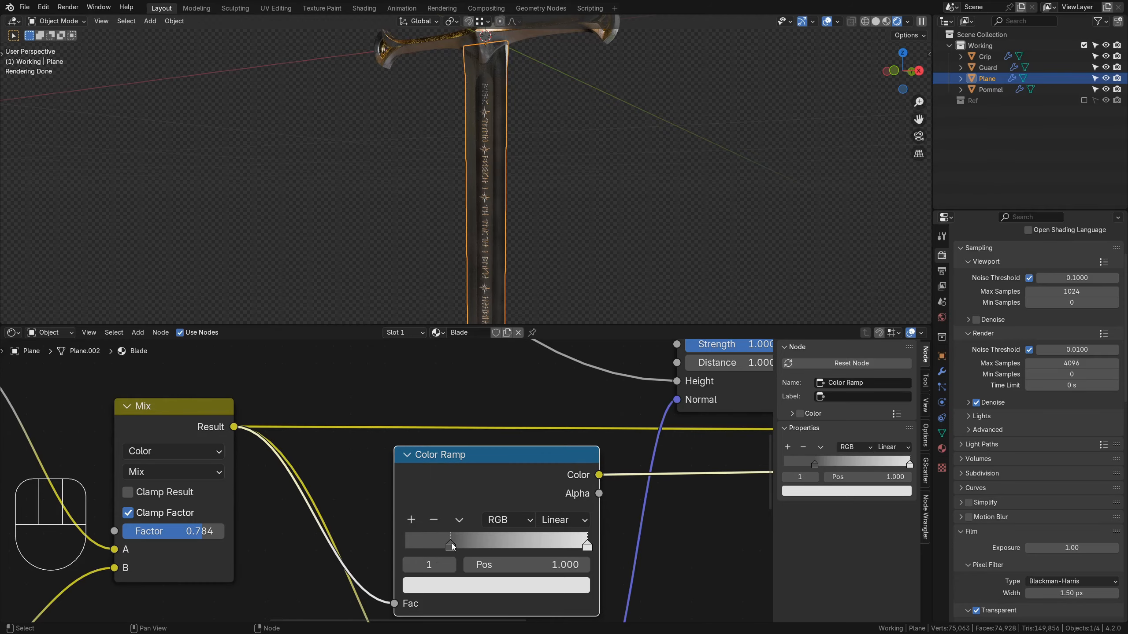
# Darken the Color Ramp stop at position 0.246 to a near-black gray.
pyautogui.moveTo(510, 111); pyautogui.dragTo(534, 111, button='middle')
pyautogui.keyDown('shift'); pyautogui.moveTo(535, 124); pyautogui.dragTo(572, 227, button='middle'); pyautogui.keyUp('shift')
pyautogui.scroll(2, 590, 220)
pyautogui.click(449, 547)
pyautogui.click(457, 586)
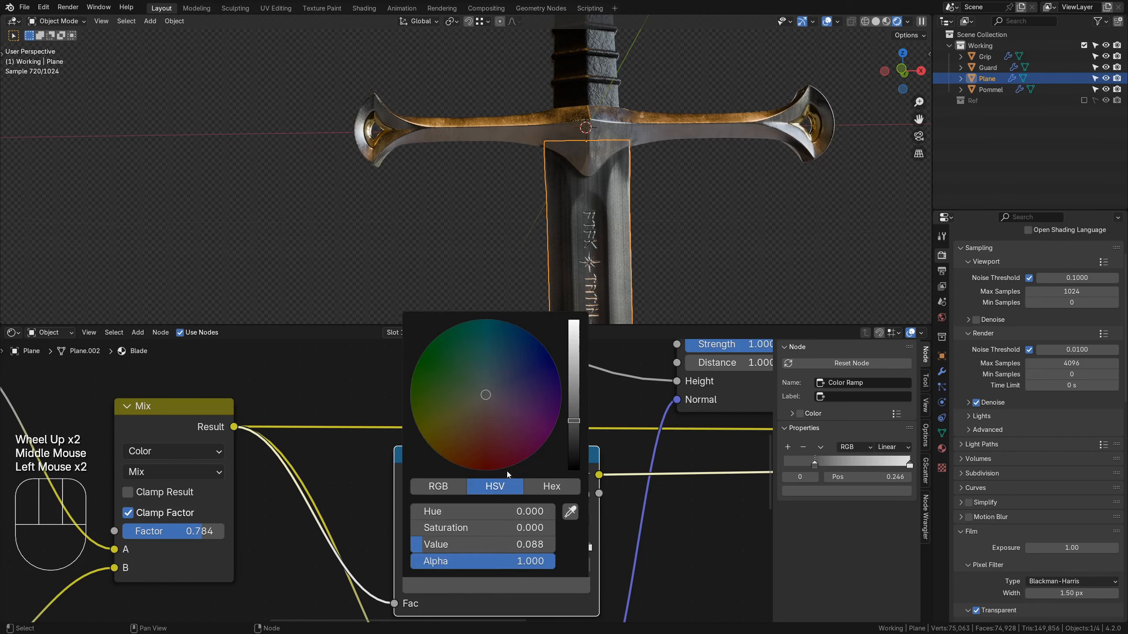
pyautogui.moveTo(574, 421); pyautogui.dragTo(574, 445)
pyautogui.moveTo(664, 254); pyautogui.dragTo(624, 248, button='middle')
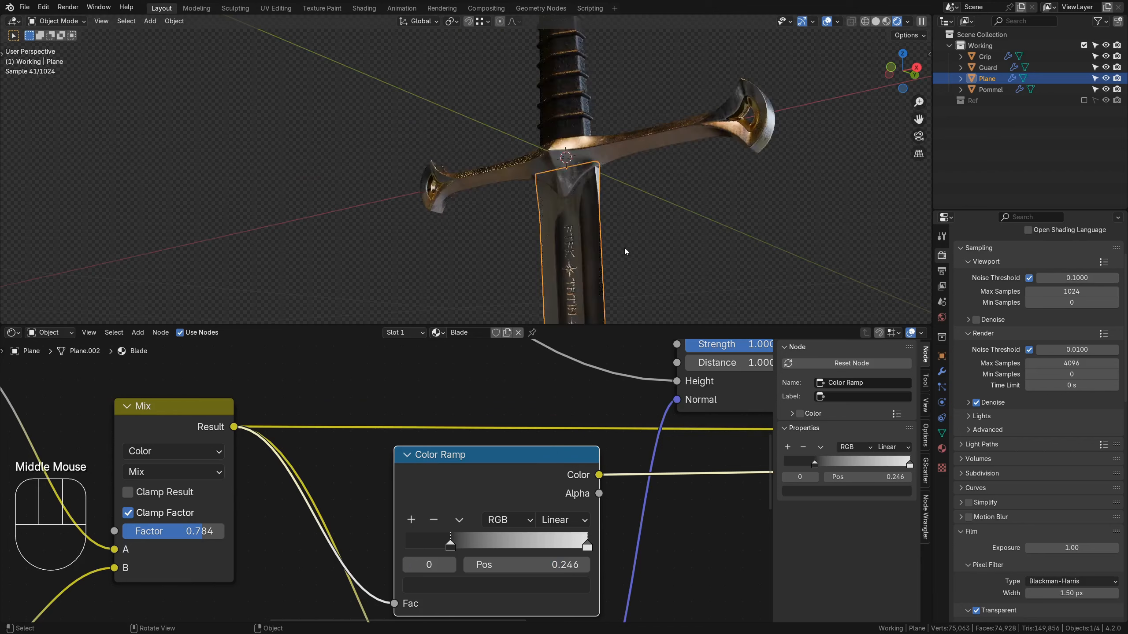
# Examine the whole sword with the adjusted blade material, first in the split layout and in a maximized viewport.
pyautogui.scroll(-4, 628, 258)
pyautogui.click(627, 255)
pyautogui.keyDown('shift'); pyautogui.moveTo(578, 199); pyautogui.dragTo(585, 174, button='middle'); pyautogui.keyUp('shift')
pyautogui.scroll(-1, 612, 149)
pyautogui.scroll(-7, 644, 506)
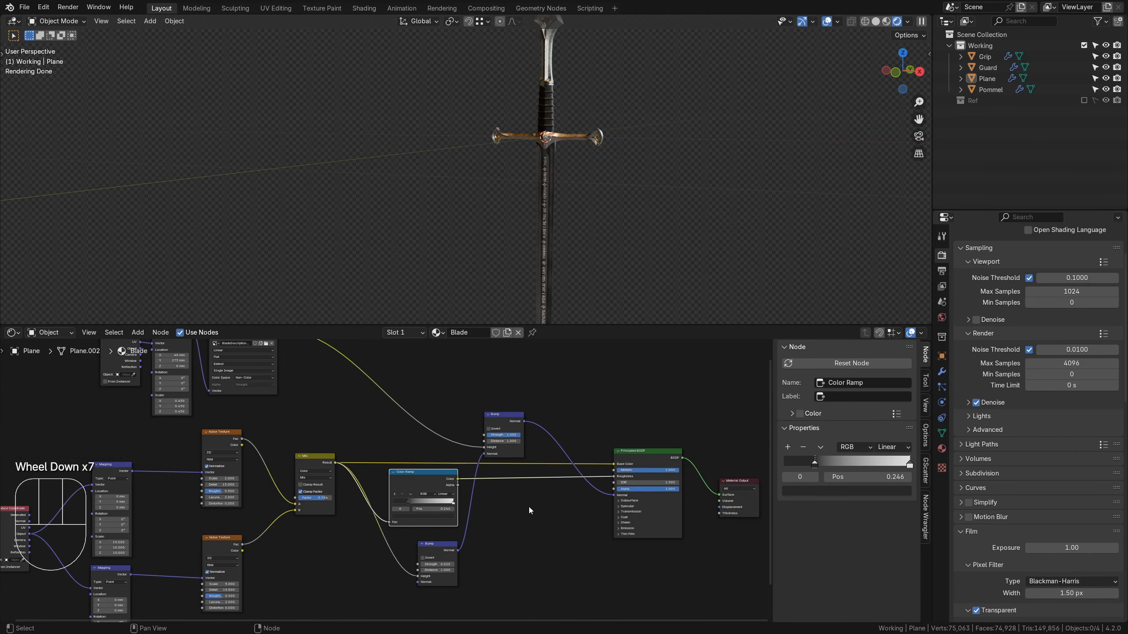
pyautogui.keyDown('shift'); pyautogui.moveTo(544, 509); pyautogui.dragTo(539, 513, button='middle'); pyautogui.keyUp('shift')
pyautogui.moveTo(533, 183); pyautogui.dragTo(560, 216, button='middle')
pyautogui.scroll(4, 614, 200)
pyautogui.hotkey('ctrl', 'space')
pyautogui.scroll(-3, 659, 345)
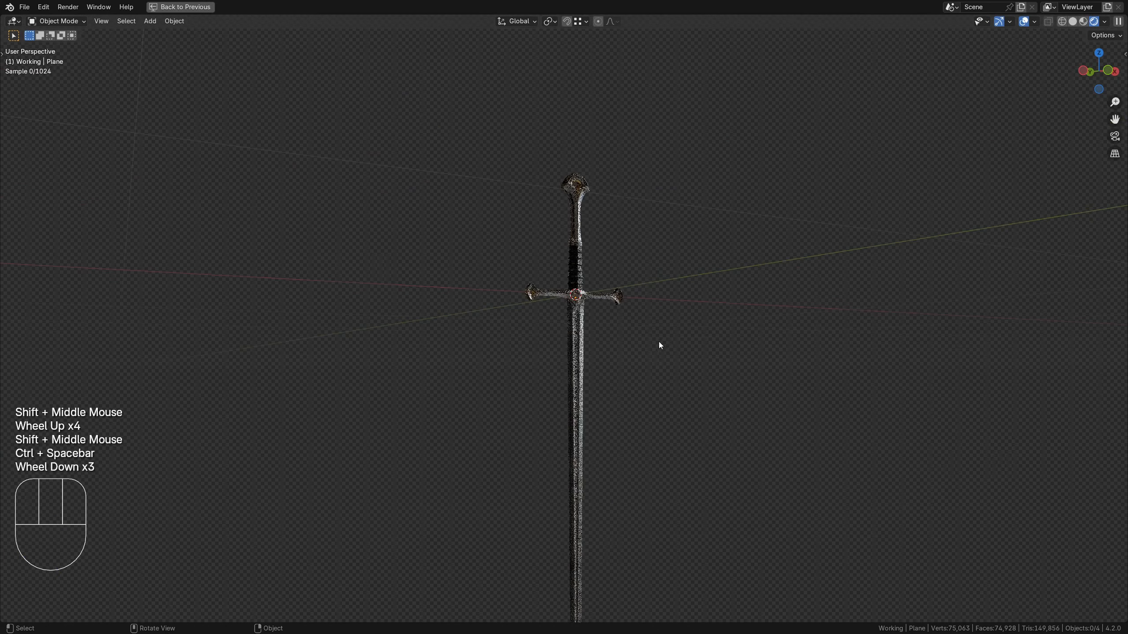
pyautogui.moveTo(677, 388); pyautogui.dragTo(632, 314, button='middle')
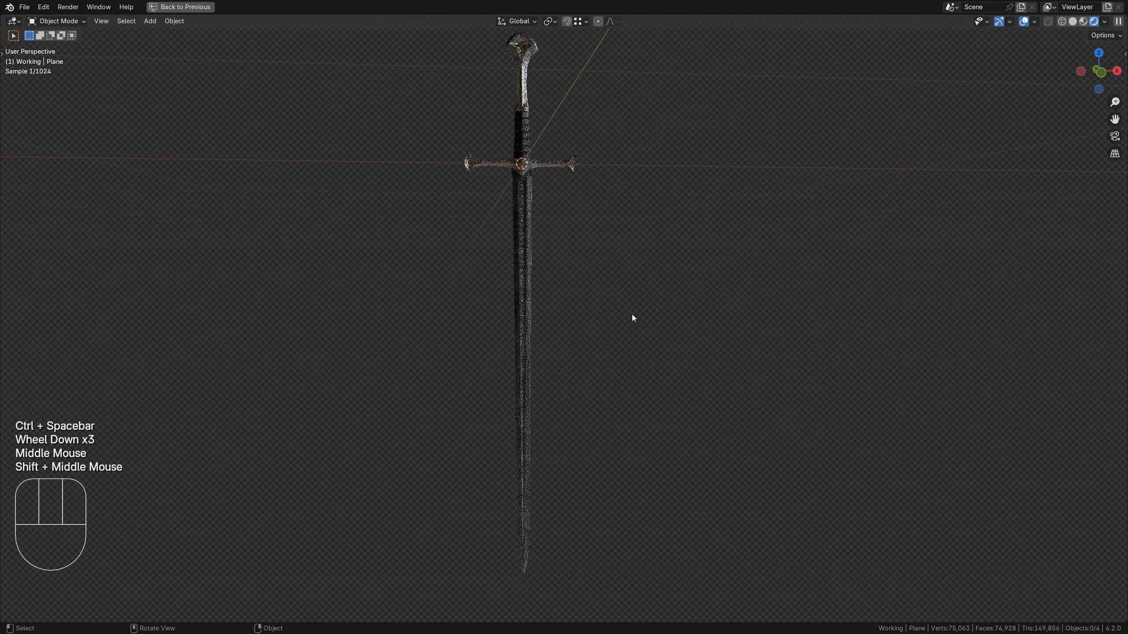
pyautogui.scroll(-2, 652, 293)
# Roll the front view by 90 degrees and inspect the sword lying horizontally.
pyautogui.press('KP_1')
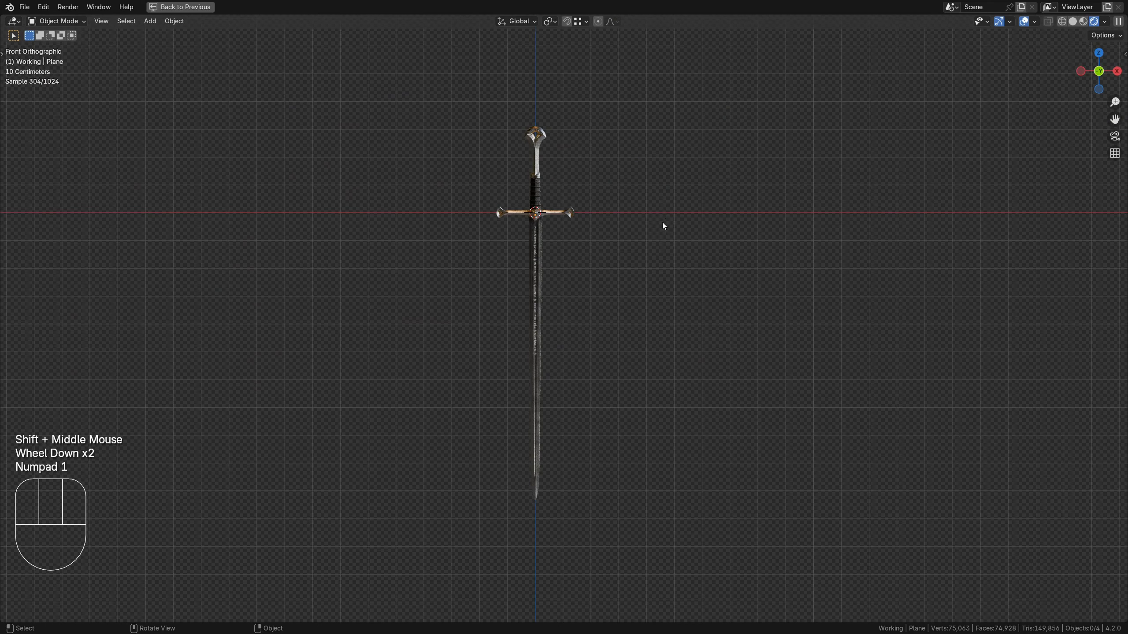
pyautogui.press('shift+KP_4')
pyautogui.press('shift+KP_4')
pyautogui.press('shift+KP_4')
pyautogui.press('shift+KP_4')
pyautogui.press('shift+KP_4')
pyautogui.press('shift+KP_4')
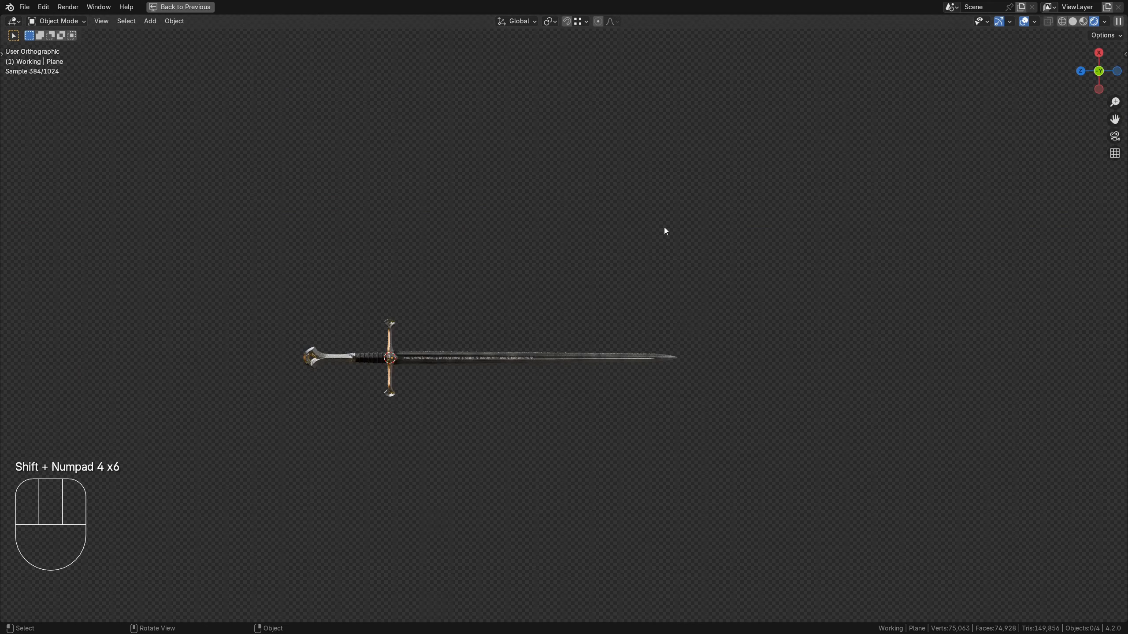
pyautogui.scroll(4, 665, 227)
pyautogui.keyDown('shift'); pyautogui.moveTo(665, 227); pyautogui.dragTo(739, 395, button='middle'); pyautogui.keyUp('shift')
pyautogui.keyDown('shift'); pyautogui.moveTo(893, 458); pyautogui.dragTo(545, 318, button='middle'); pyautogui.keyUp('shift')
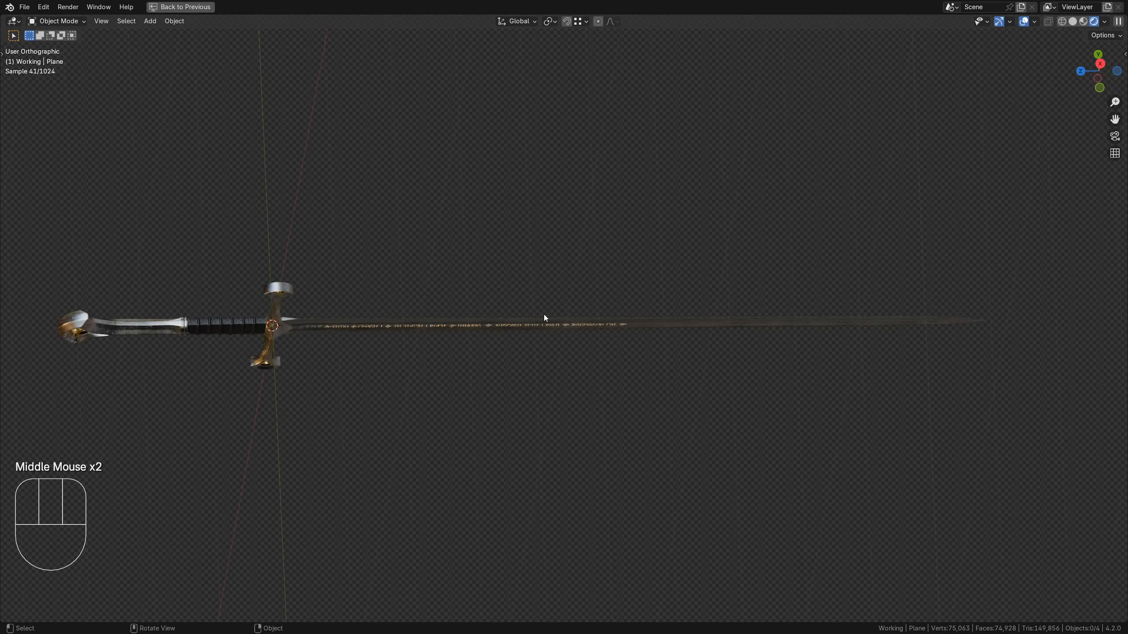
# Review the sword from the front, checking the blade, guard, grip and pommel individually, and in perspective.
pyautogui.press('KP_1')
pyautogui.scroll(-1, 585, 272)
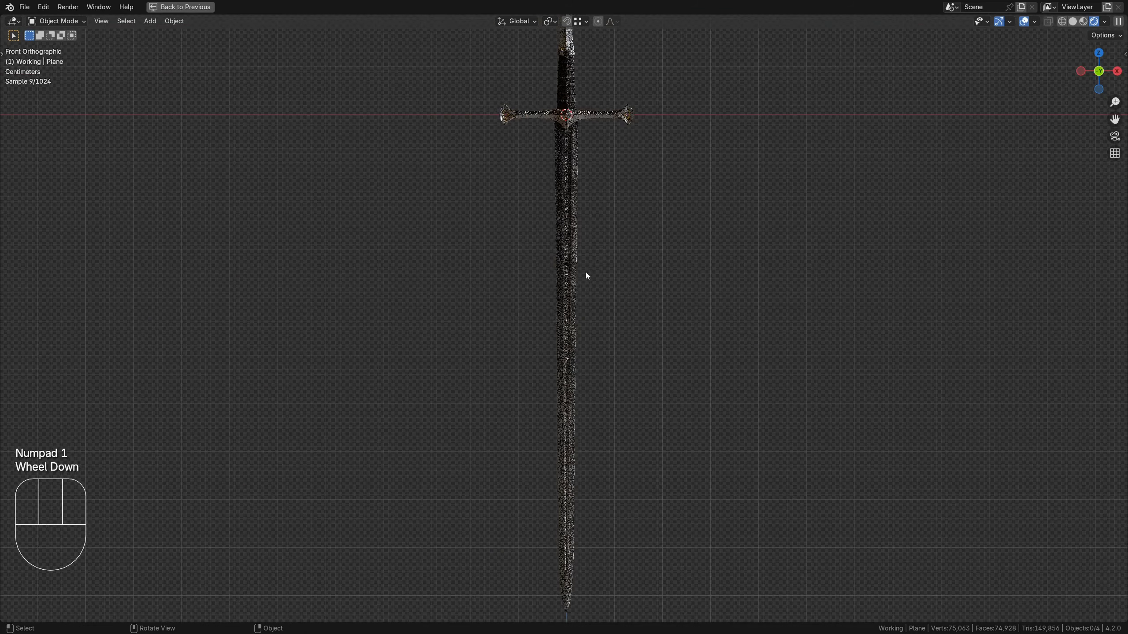
pyautogui.keyDown('shift'); pyautogui.moveTo(640, 229); pyautogui.dragTo(596, 320, button='middle'); pyautogui.keyUp('shift')
pyautogui.scroll(-2, 591, 319)
pyautogui.click(534, 335)
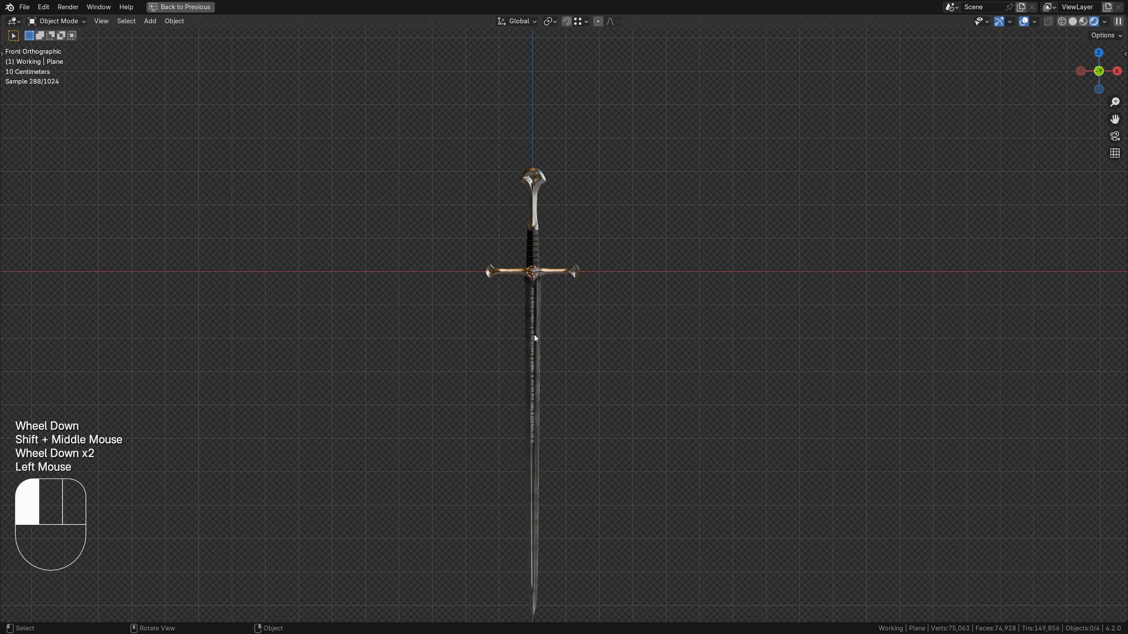
pyautogui.click(554, 271)
pyautogui.click(535, 249)
pyautogui.click(536, 213)
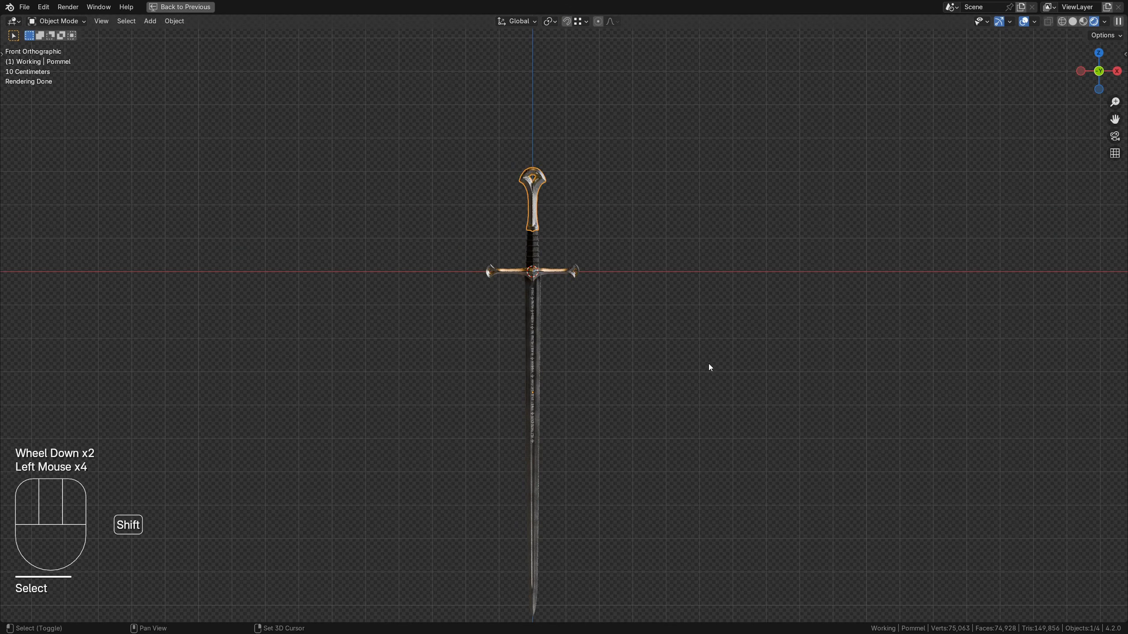
pyautogui.keyDown('shift'); pyautogui.moveTo(709, 365); pyautogui.dragTo(658, 304, button='middle'); pyautogui.keyUp('shift')
pyautogui.click(657, 301)
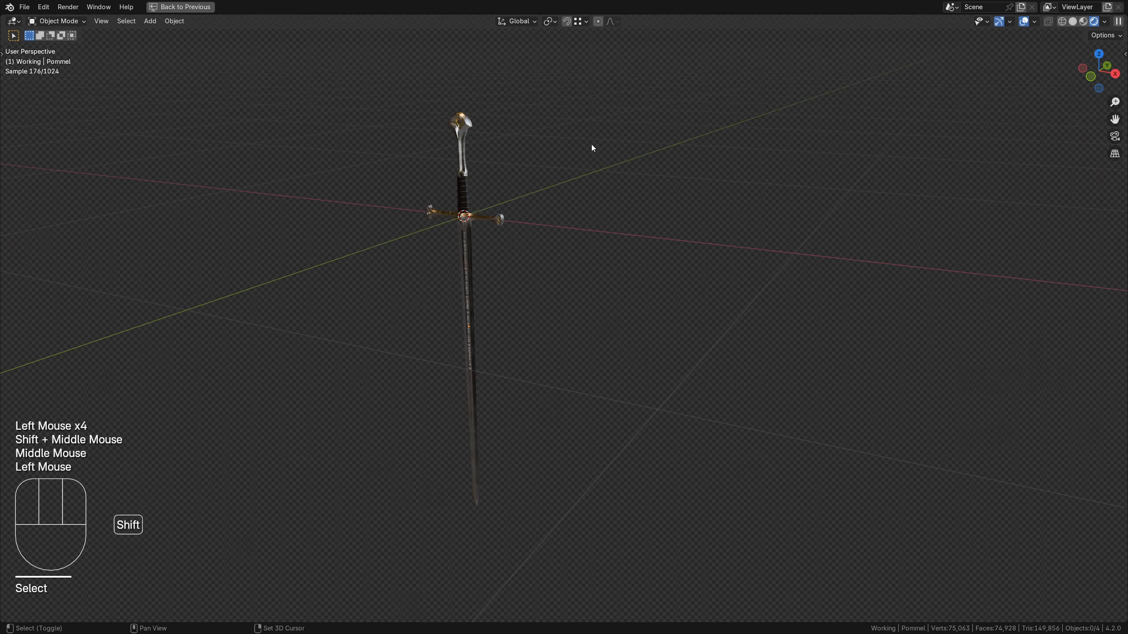
pyautogui.keyDown('shift'); pyautogui.moveTo(591, 146); pyautogui.dragTo(709, 245, button='middle'); pyautogui.keyUp('shift')
pyautogui.keyDown('shift'); pyautogui.moveTo(641, 458); pyautogui.dragTo(611, 386, button='middle'); pyautogui.keyUp('shift')
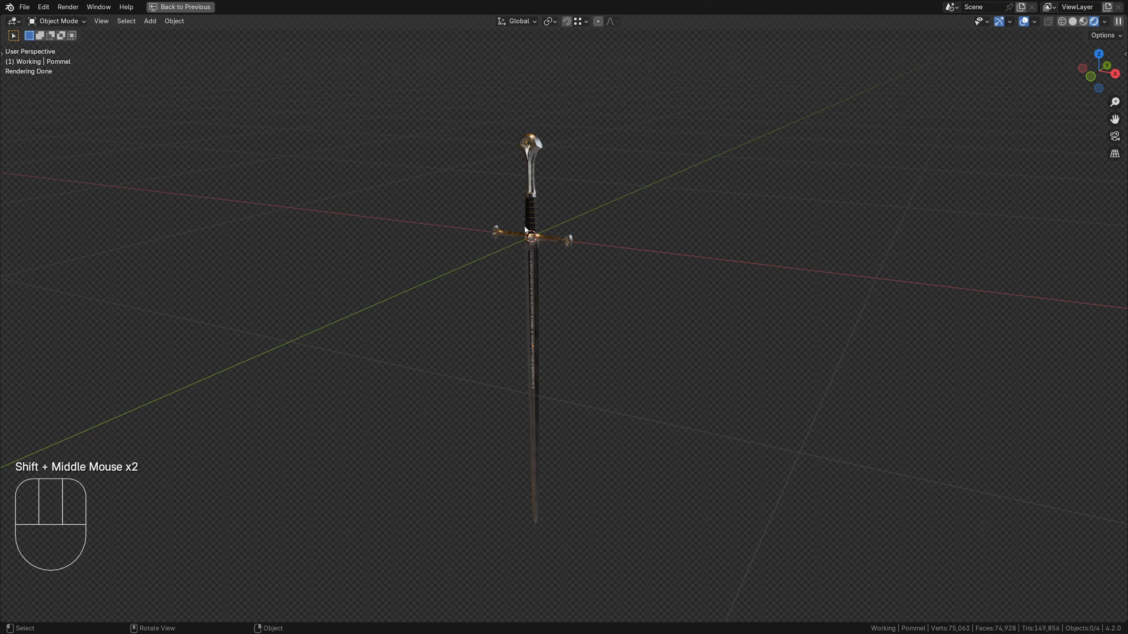
# Try placing the 3D cursor at different spots around the sword, and snap it back to the world origin.
pyautogui.keyDown('shift'); pyautogui.rightClick(789, 177); pyautogui.keyUp('shift')
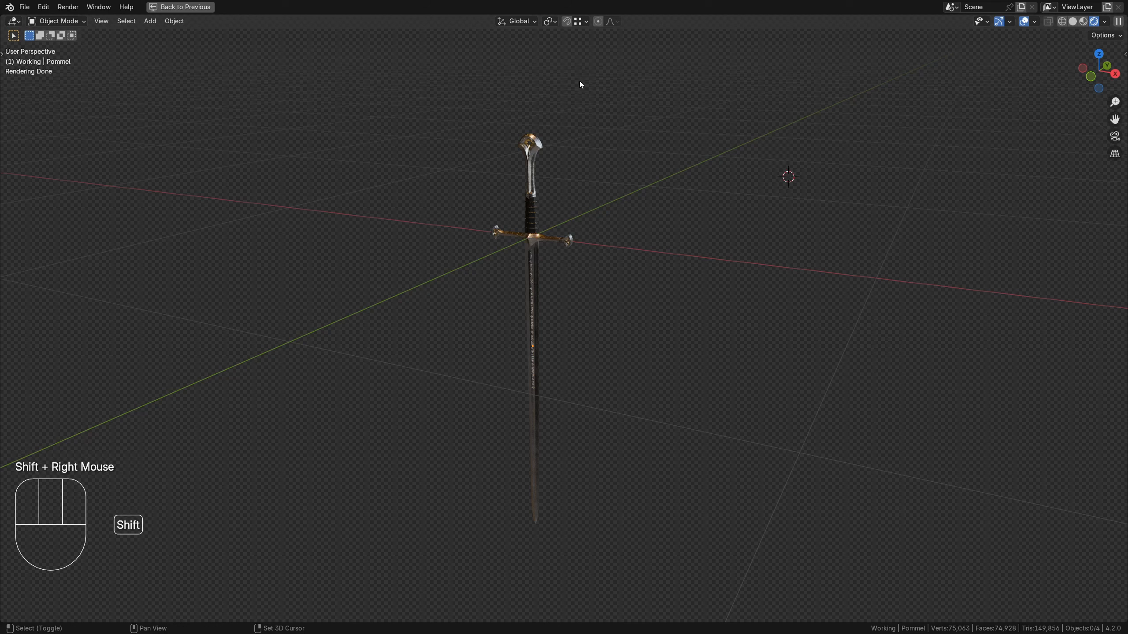
pyautogui.keyDown('shift'); pyautogui.rightClick(358, 127); pyautogui.keyUp('shift')
pyautogui.hotkey('shift', 's')
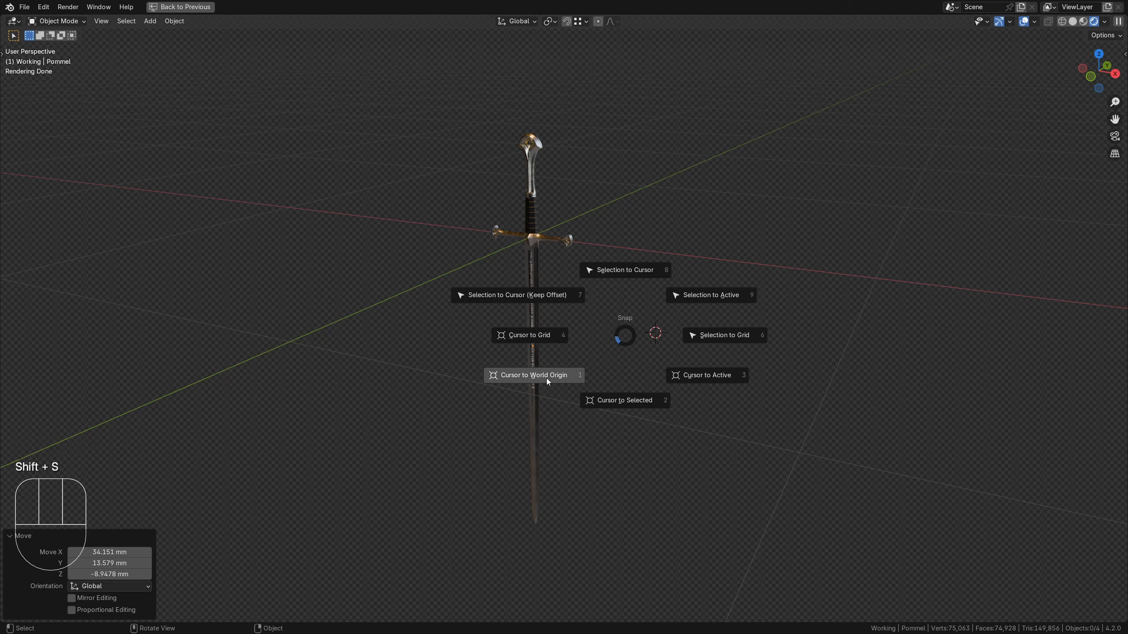
pyautogui.click(547, 378)
# Add a sphere empty with a 1000 mm radius at the world origin and restore the split layout.
pyautogui.hotkey('shift', 'a')
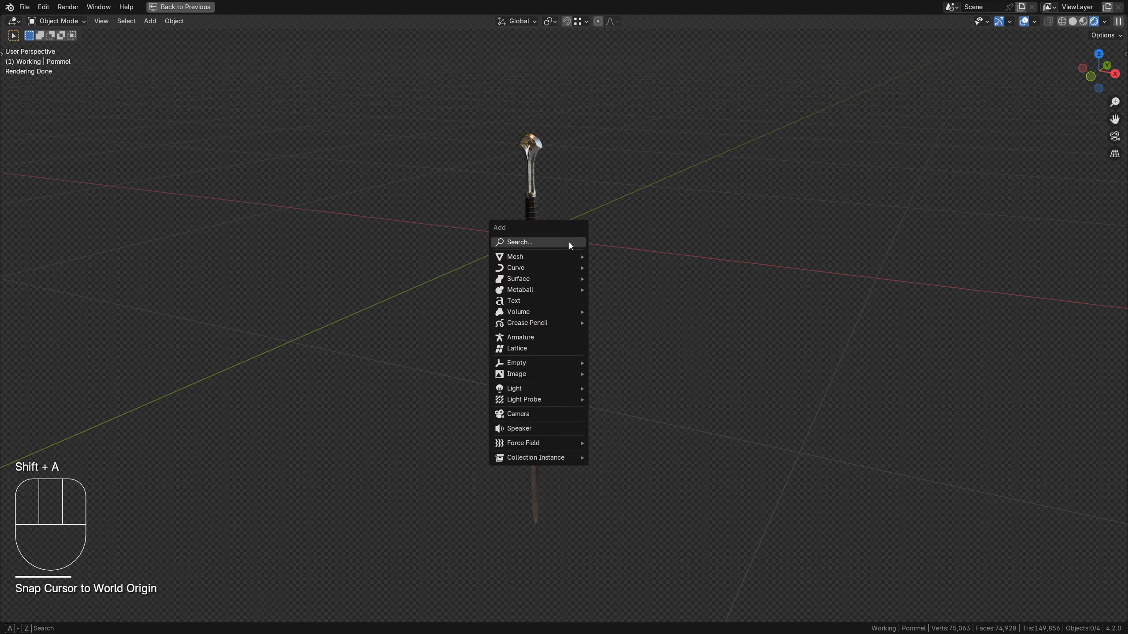
pyautogui.moveTo(567, 363)
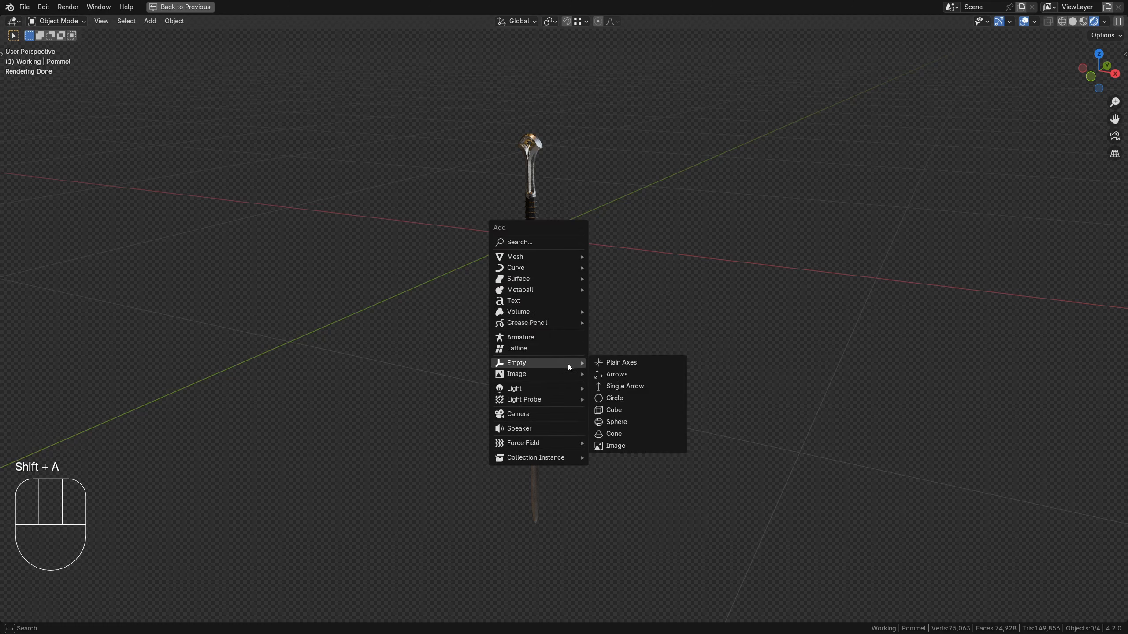
pyautogui.click(630, 421)
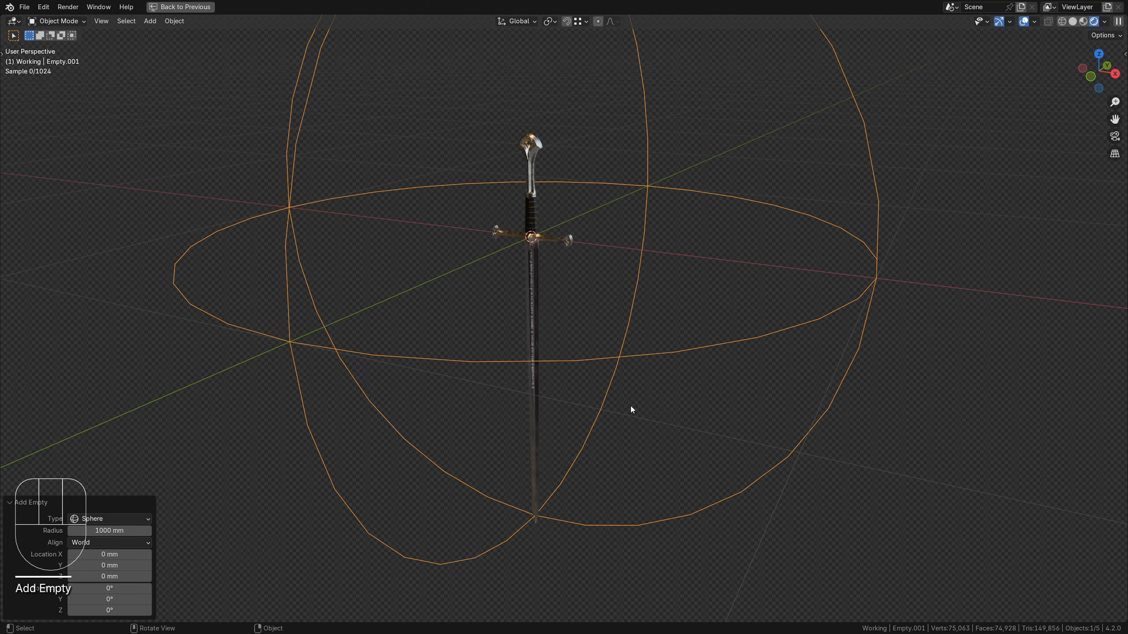
pyautogui.hotkey('ctrl', 'space')
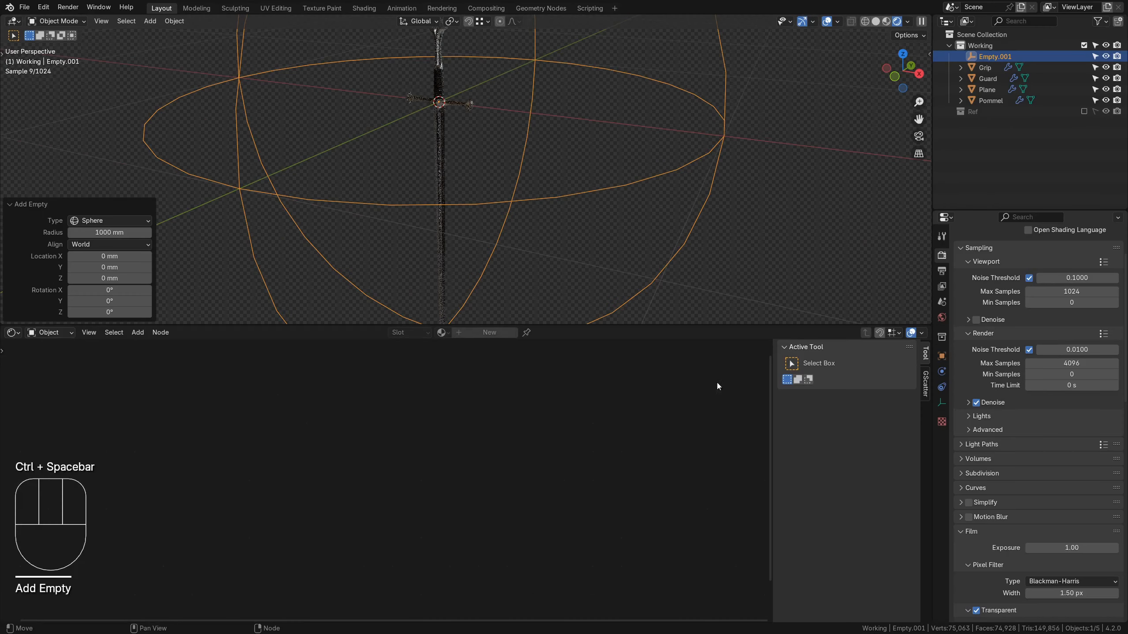
# Enlarge the 3D viewport and reduce the sphere empty's display size to 320 mm.
pyautogui.moveTo(553, 325); pyautogui.dragTo(554, 552)
pyautogui.click(942, 404)
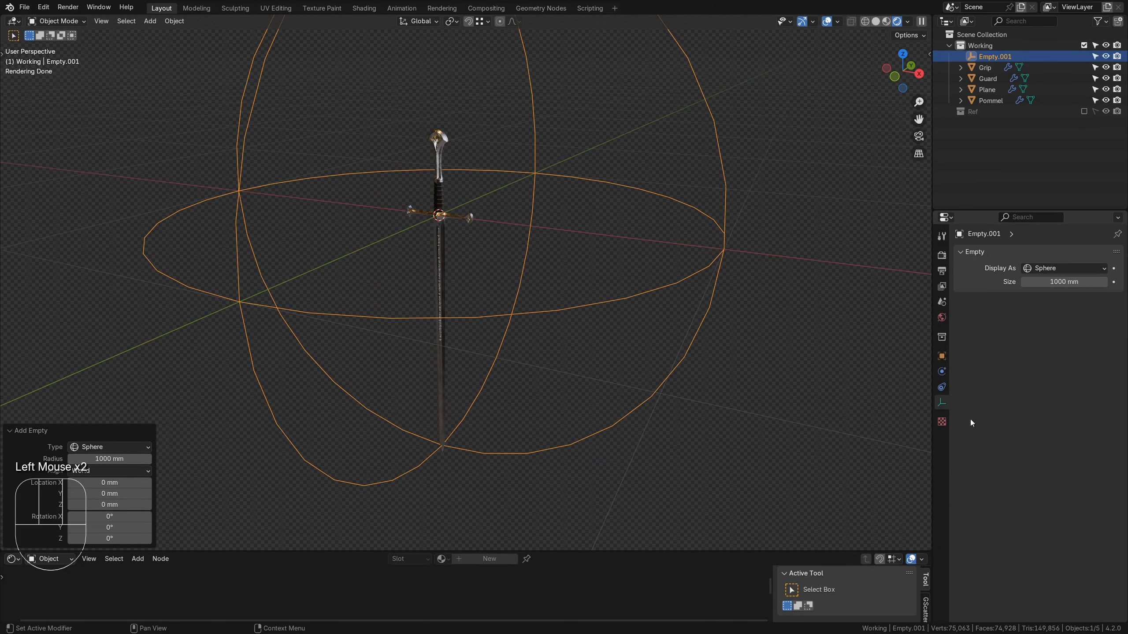
pyautogui.moveTo(1079, 283); pyautogui.dragTo(1004, 282)
pyautogui.keyDown('shift'); pyautogui.moveTo(682, 229); pyautogui.dragTo(567, 289, button='middle'); pyautogui.keyUp('shift')
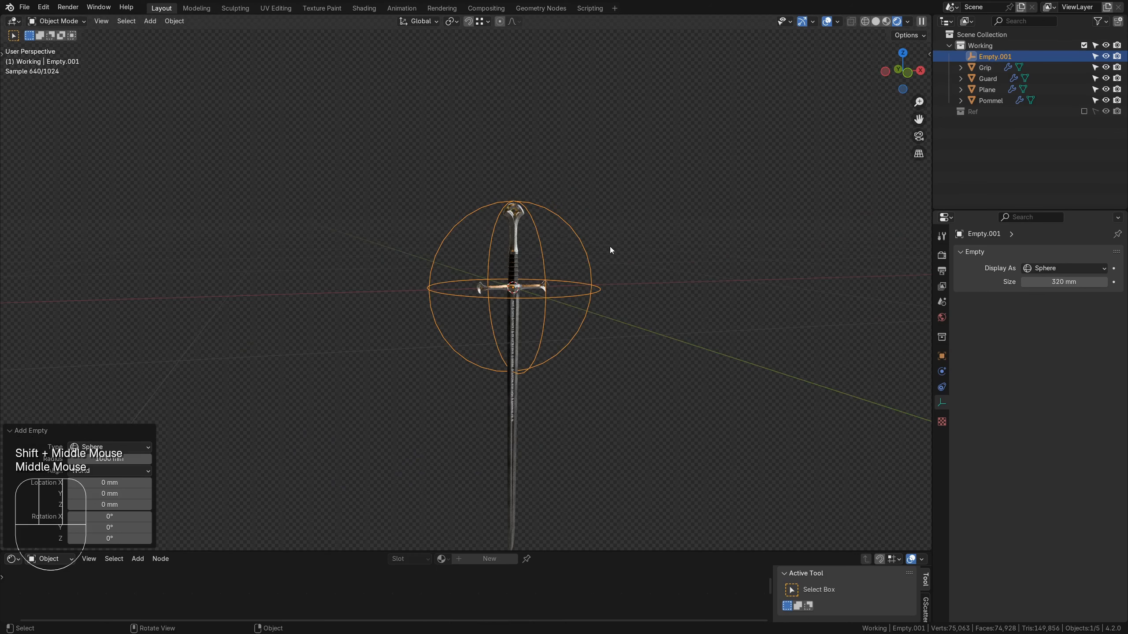
# Parent the grip, guard, blade plane and pommel to the sphere empty using Object (Keep Transform).
pyautogui.hotkey('alt', 'a')
pyautogui.click(649, 282)
pyautogui.press('a')
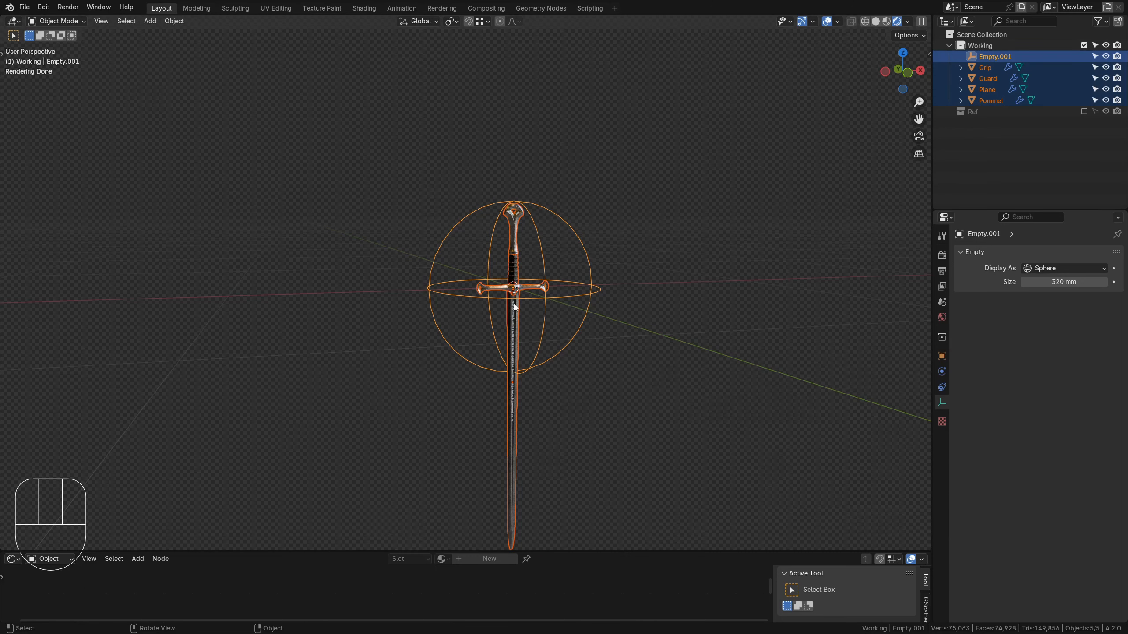
pyautogui.scroll(4, 515, 307)
pyautogui.hotkey('ctrl', 'p')
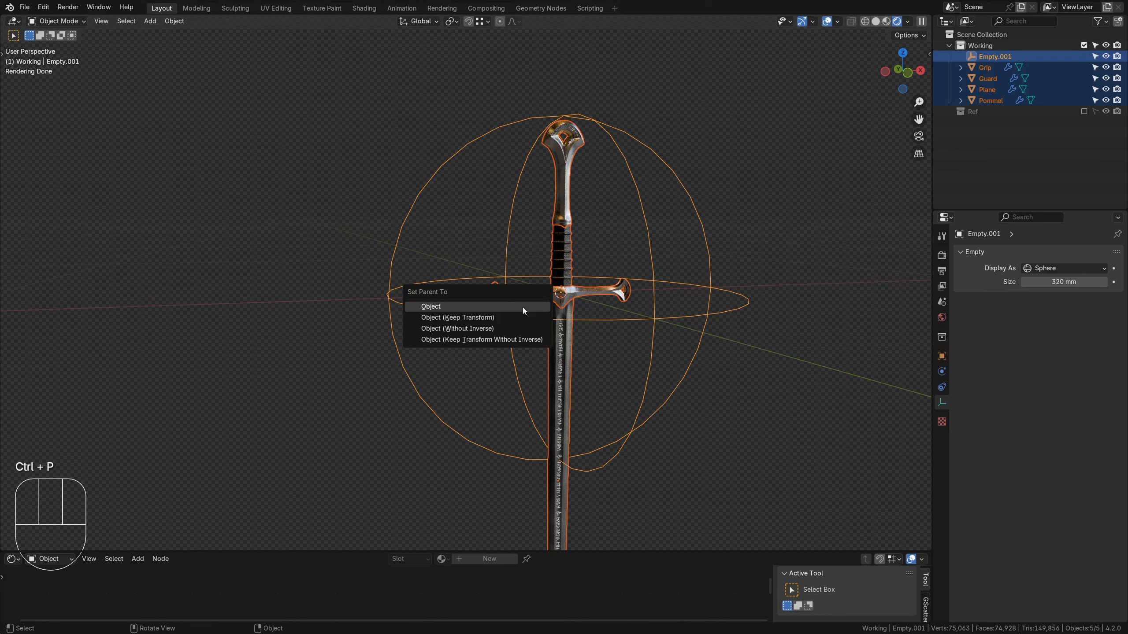
pyautogui.click(486, 318)
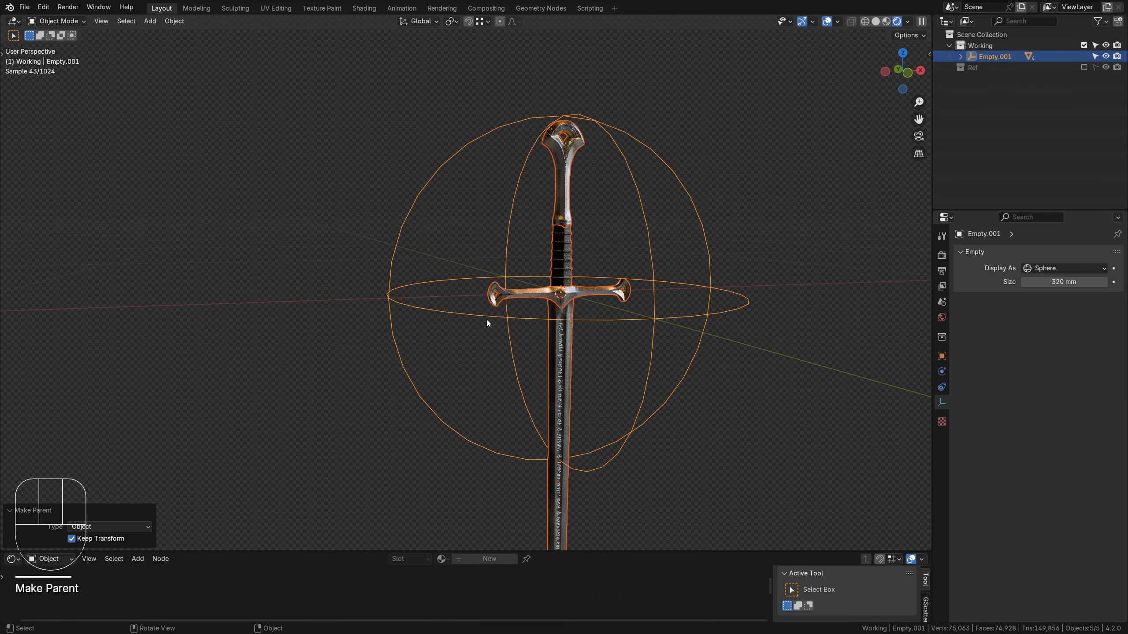
# Try moving and rotating the sphere empty to test its control over the sword parts, and undo the rotation.
pyautogui.click(704, 291)
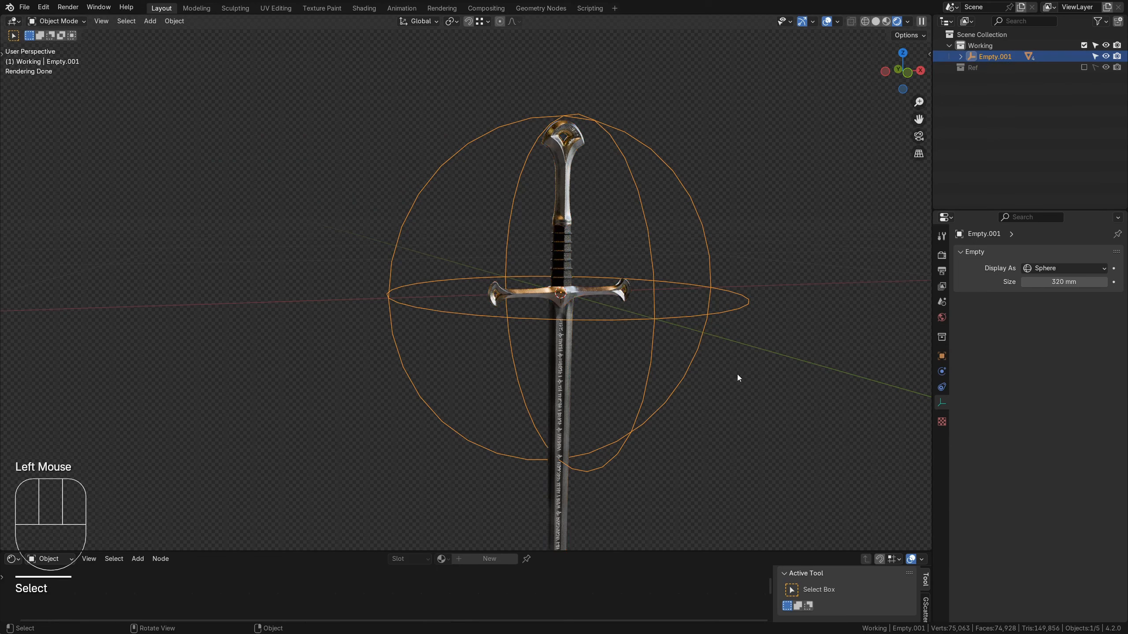
pyautogui.press('g')
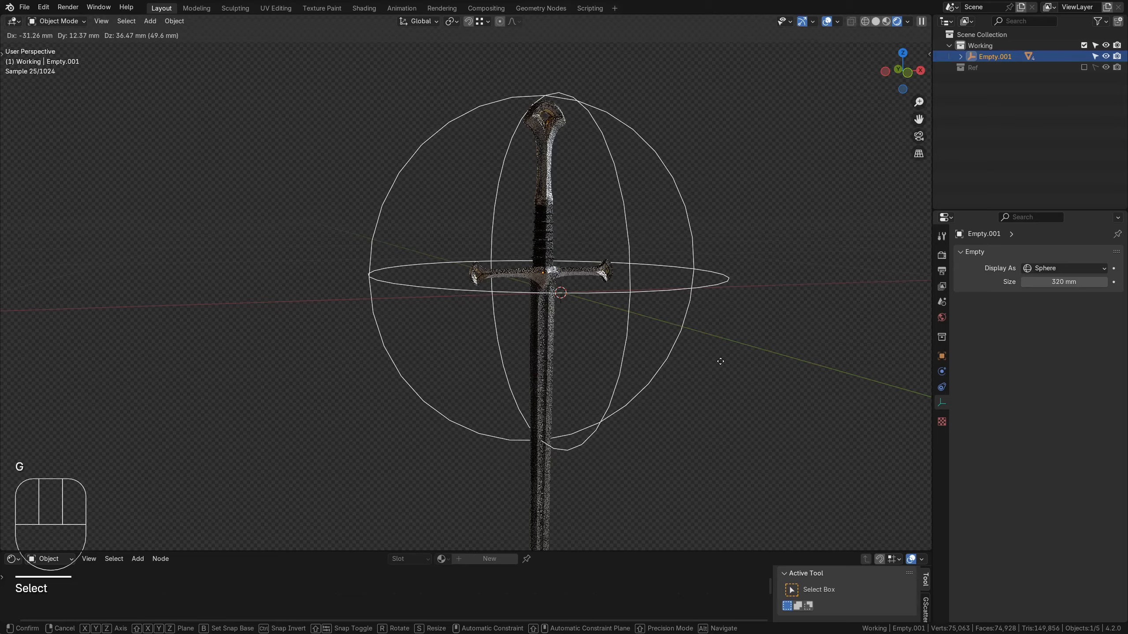
pyautogui.press('Escape')
pyautogui.press('r')
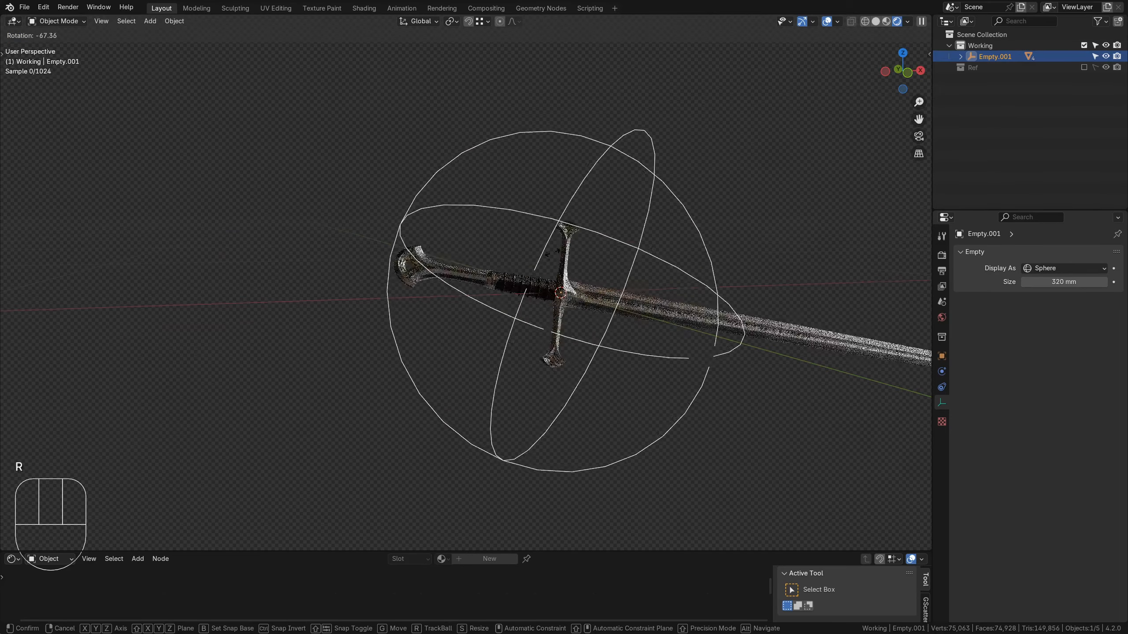
pyautogui.click(696, 249)
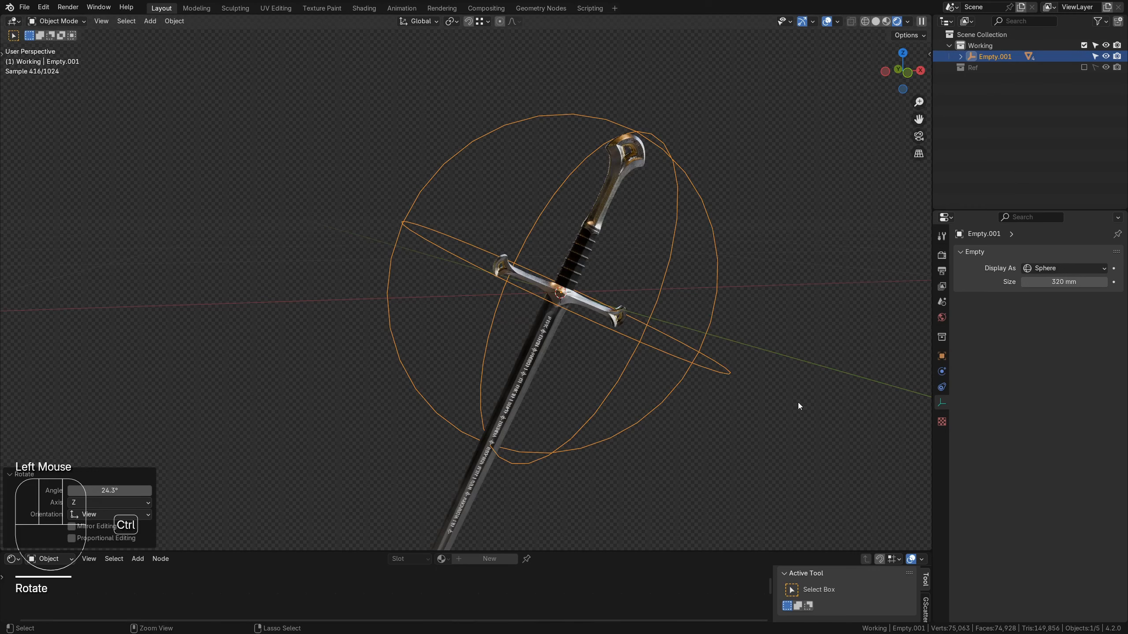
pyautogui.hotkey('ctrl', 'z')
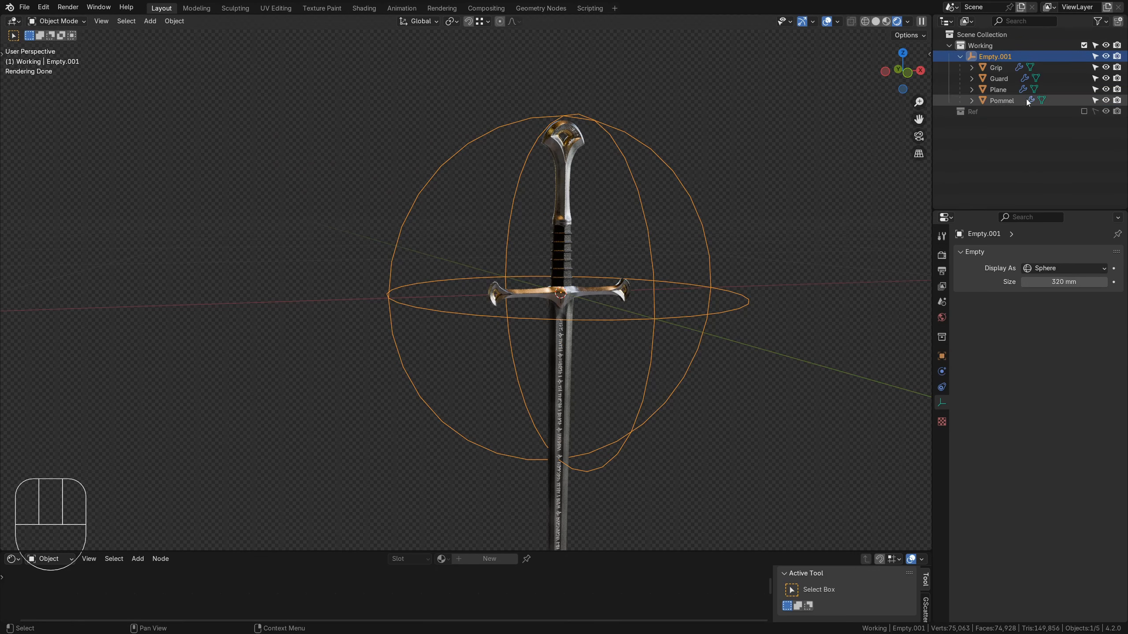
# Rename the sphere empty that holds the sword parts as Anduril.
pyautogui.doubleClick(990, 56)
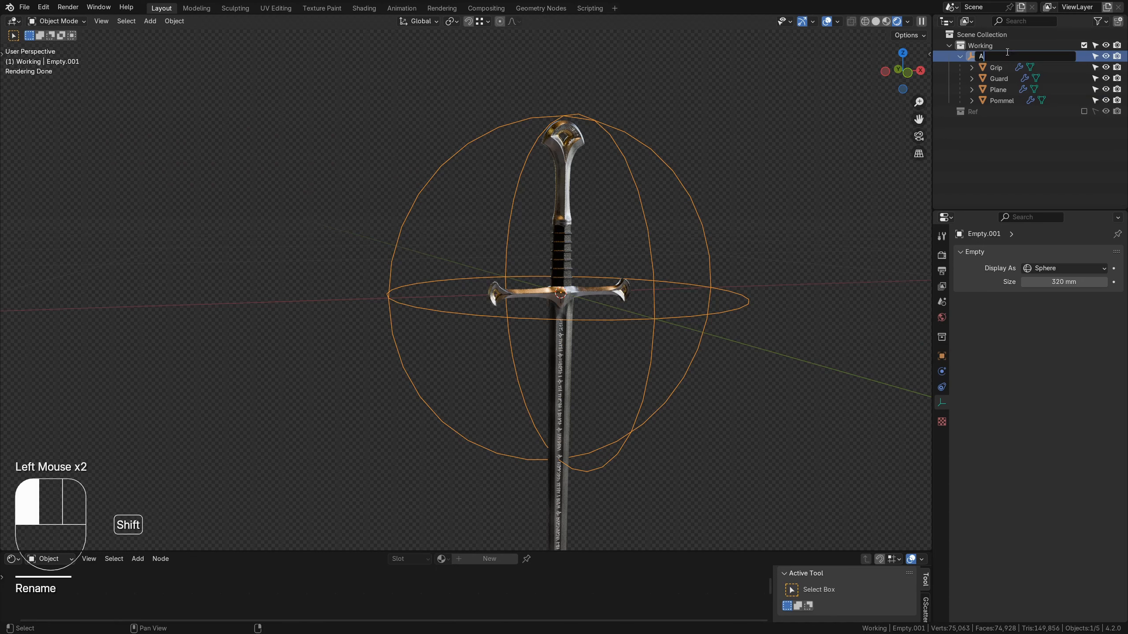
pyautogui.write('Anduril')
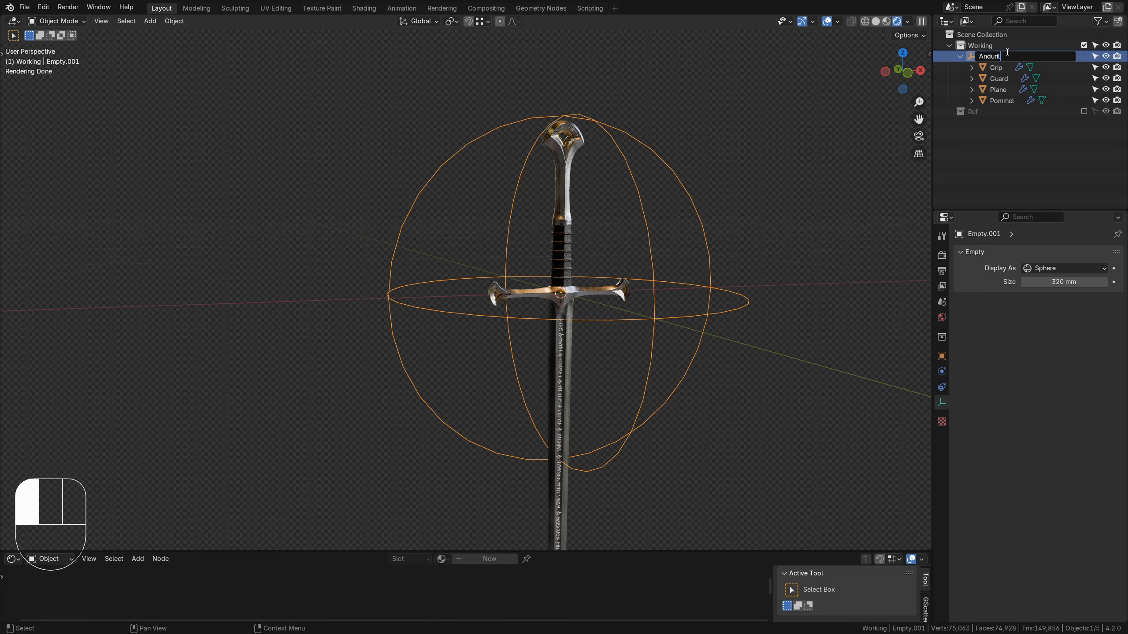
pyautogui.press('Return')
# Deselect everything and review the complete sword with its control empty in the rendered perspective view.
pyautogui.scroll(-2, 758, 315)
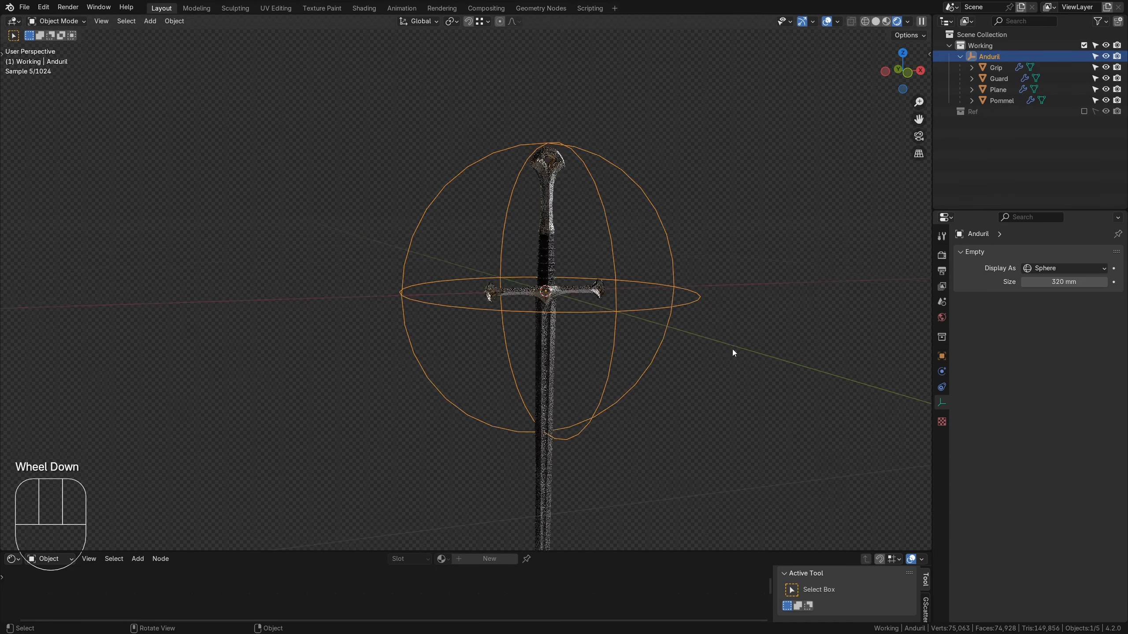
pyautogui.keyDown('shift'); pyautogui.moveTo(732, 353); pyautogui.dragTo(692, 342, button='middle'); pyautogui.keyUp('shift')
pyautogui.scroll(-2, 685, 317)
pyautogui.moveTo(631, 280)
pyautogui.keyDown('shift'); pyautogui.mouseDown(button='middle')
pyautogui.moveTo(619, 302)
pyautogui.moveTo(640, 297)
pyautogui.mouseUp(button='middle'); pyautogui.keyUp('shift')
pyautogui.click(603, 275)
pyautogui.scroll(2, 571, 248)
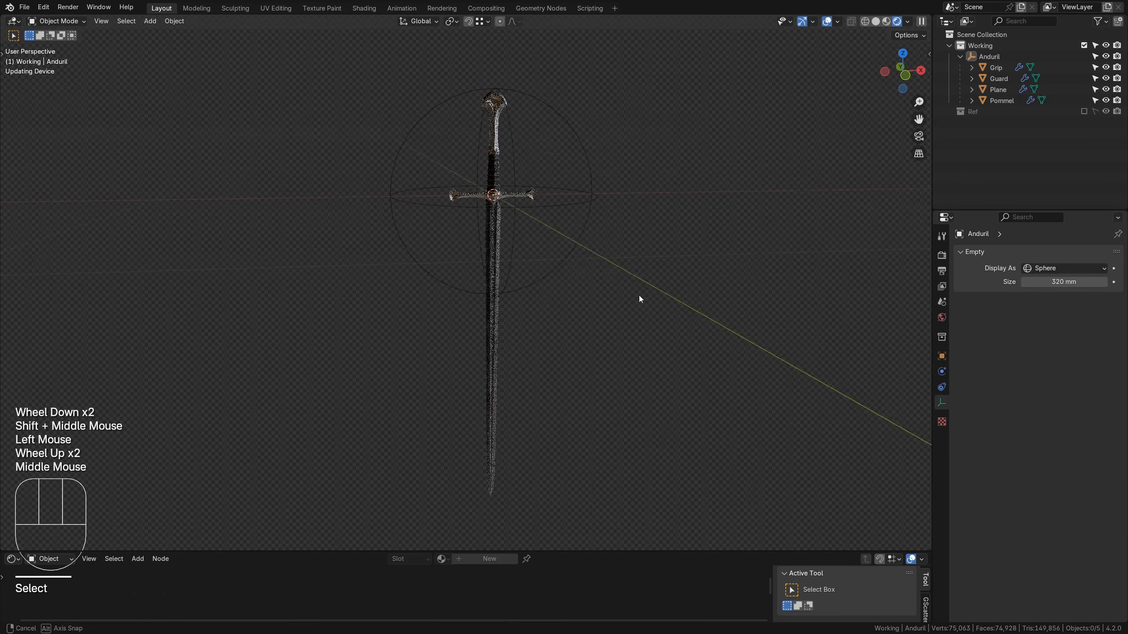
pyautogui.click(575, 249)
pyautogui.moveTo(312, 388); pyautogui.dragTo(268, 359, button='middle')
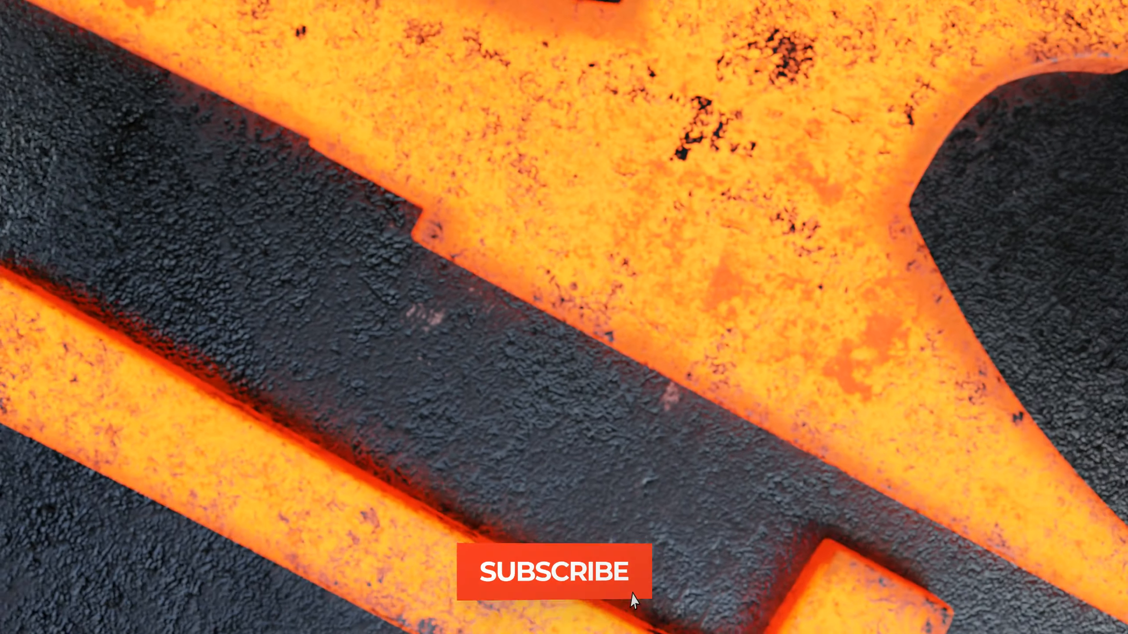